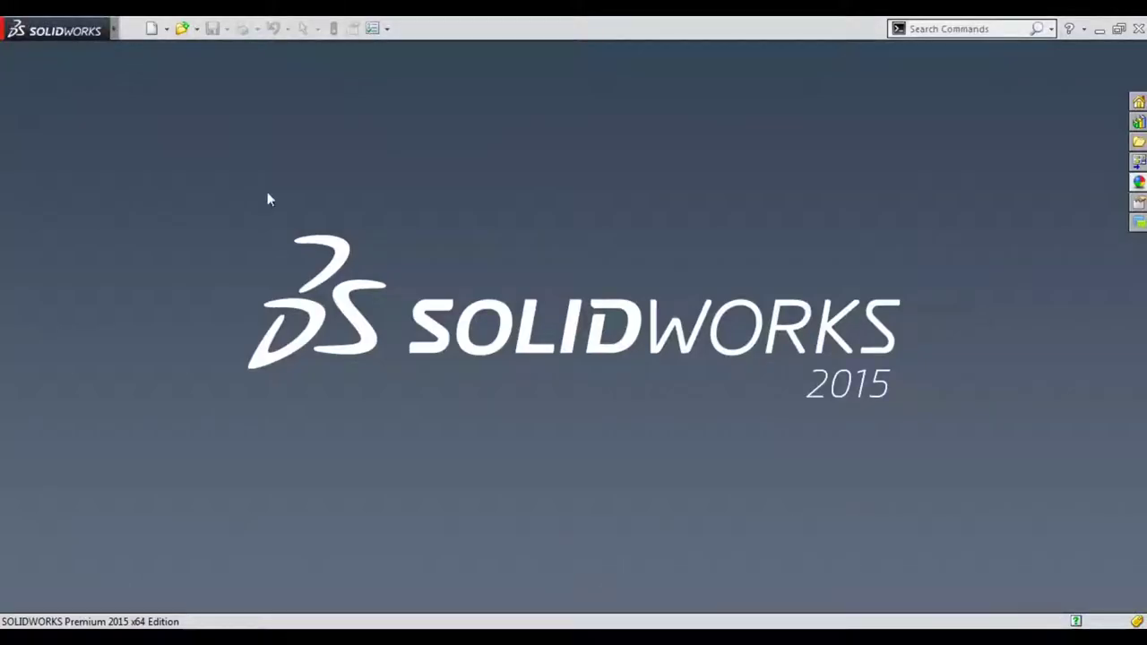
- Create a new part and open a sketch on the Front Plane
{"action": "left_click", "coordinate": [155, 28]}
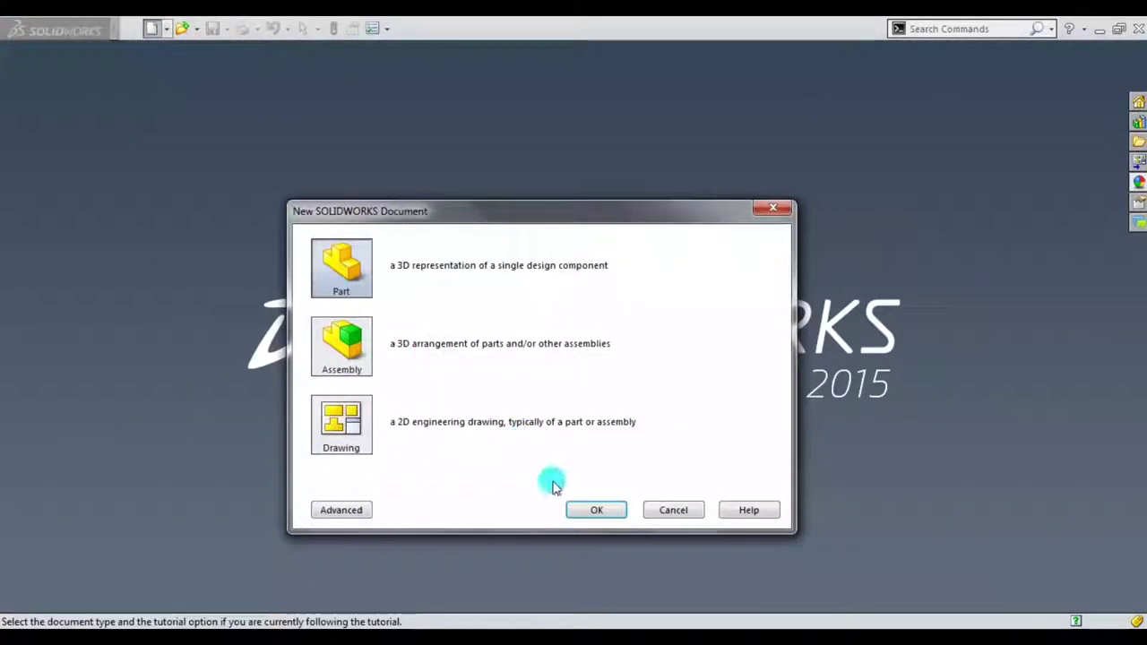
{"action": "left_click", "coordinate": [588, 510]}
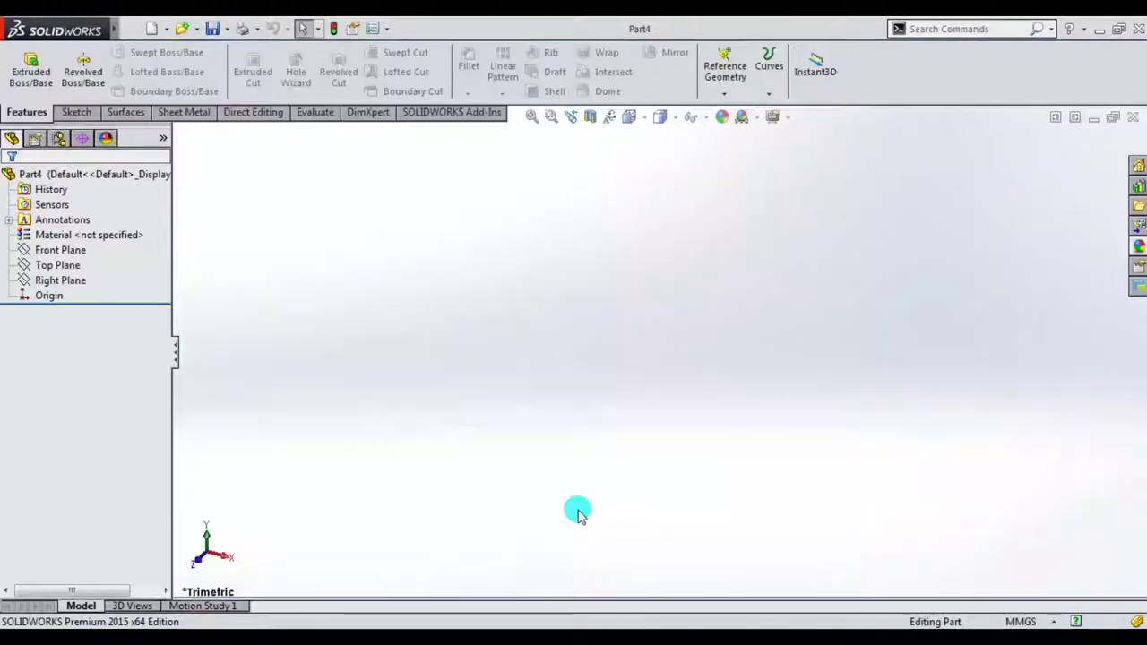
{"action": "left_click", "coordinate": [61, 250]}
{"action": "left_click", "coordinate": [74, 227]}
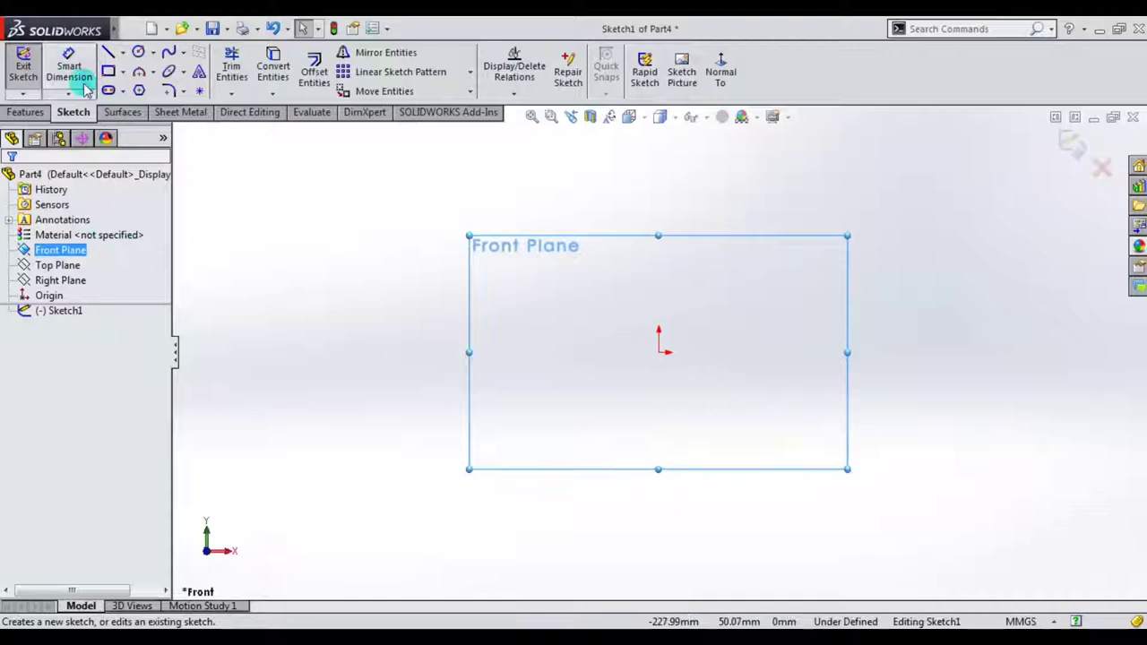
- Draw a horizontal centerline left from the origin and a vertical centerline upward
{"action": "left_click", "coordinate": [122, 53]}
{"action": "left_click", "coordinate": [146, 87]}
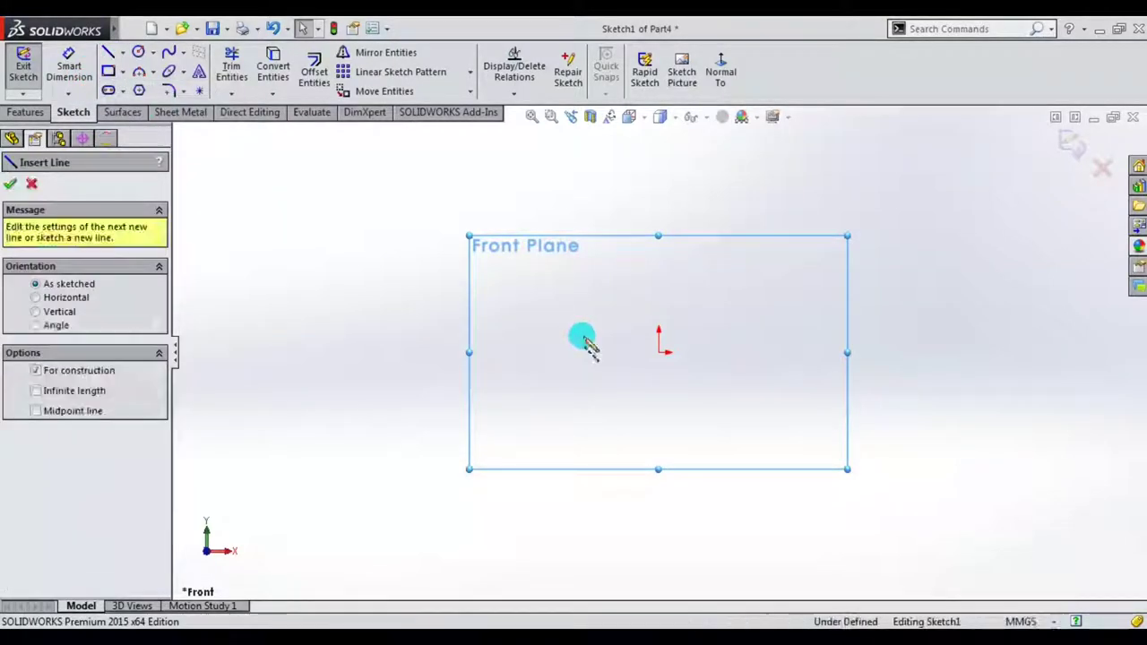
{"action": "left_click", "coordinate": [660, 352]}
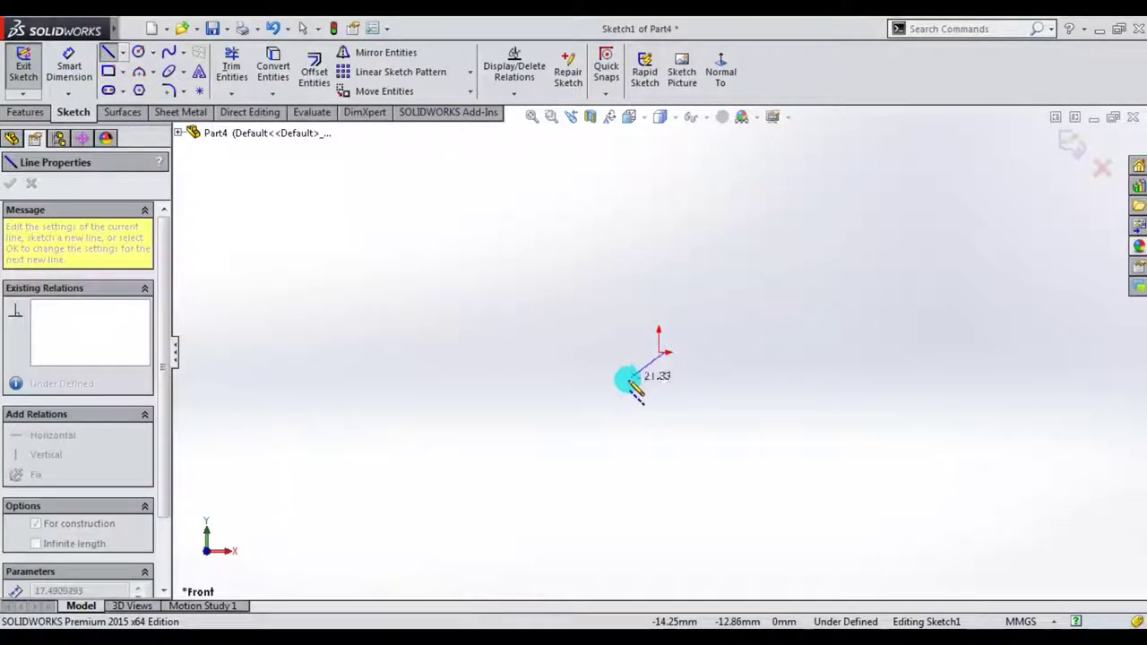
{"action": "key", "text": "Escape"}
{"action": "left_click", "coordinate": [121, 53]}
{"action": "left_click", "coordinate": [148, 85]}
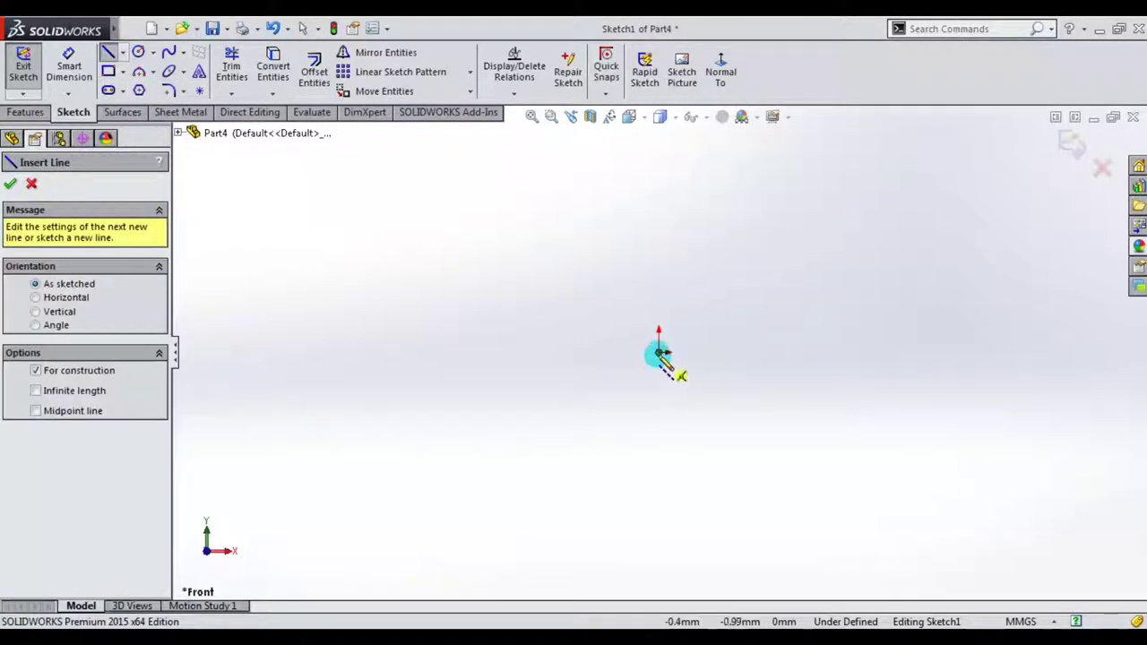
{"action": "left_click_drag", "start_coordinate": [659, 352], "coordinate": [341, 346]}
{"action": "left_click", "coordinate": [341, 352]}
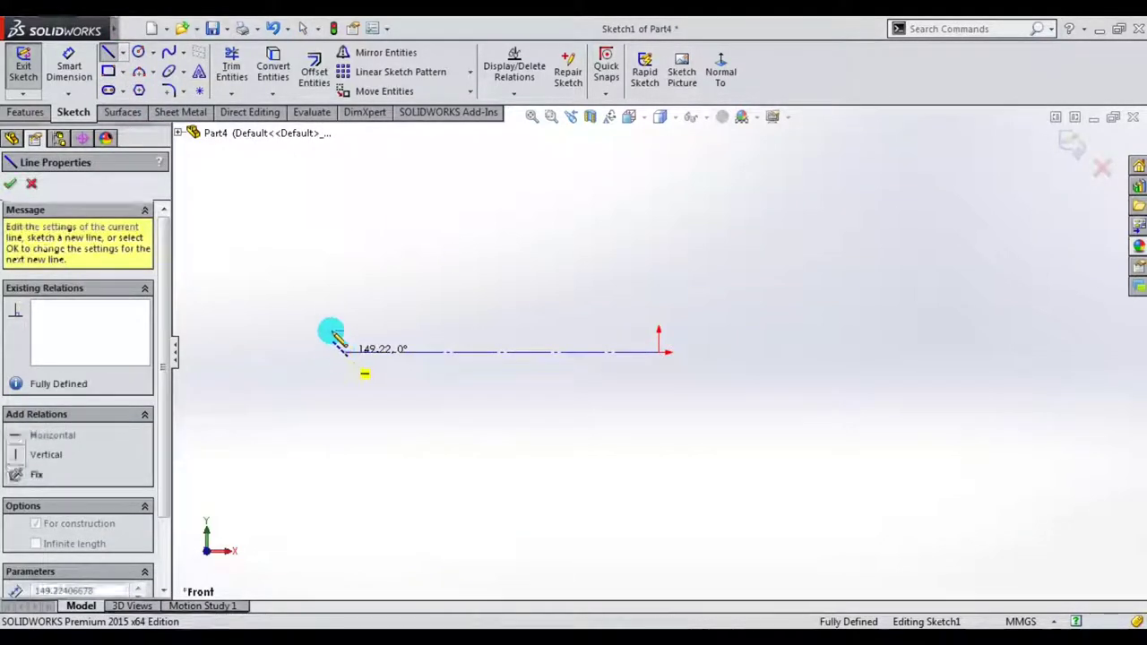
{"action": "key", "text": "Escape"}
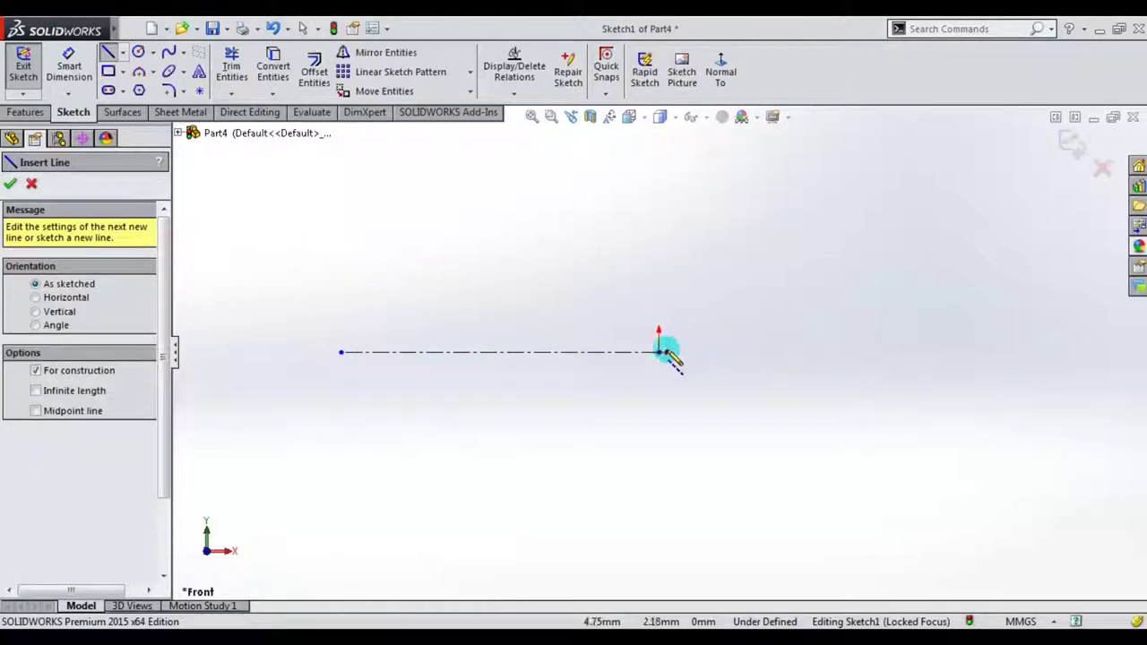
{"action": "left_click", "coordinate": [660, 352]}
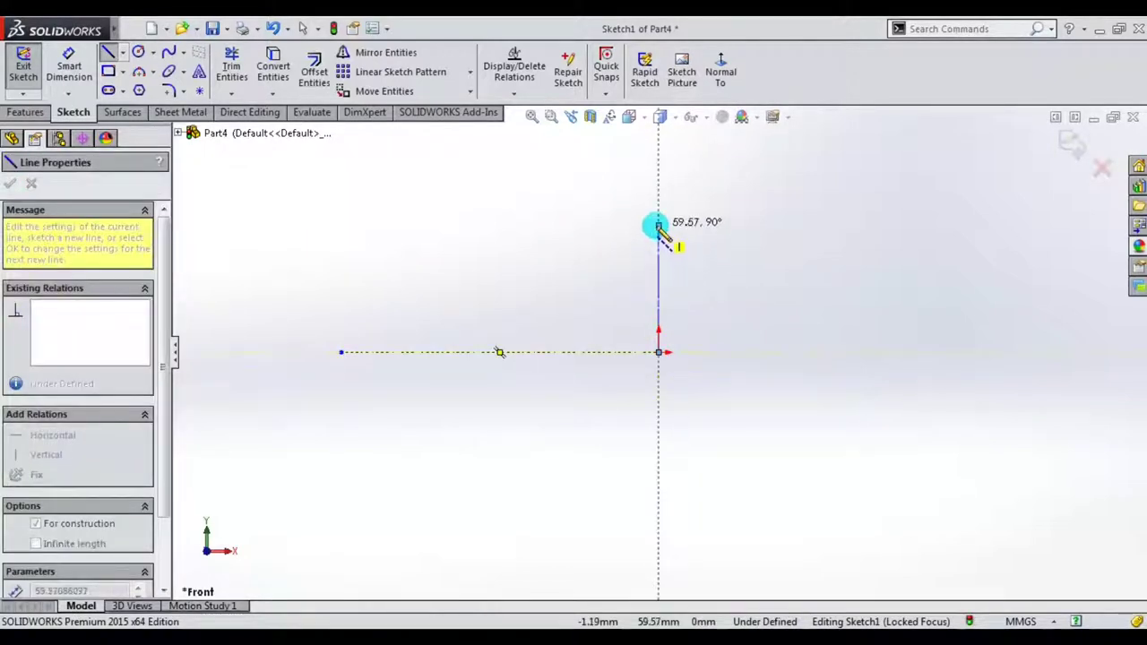
{"action": "double_click", "coordinate": [659, 227]}
{"action": "key", "text": "Escape"}
- Chain horizontal and vertical lines from the vertical centerline's top into a closed stepped profile
{"action": "left_click", "coordinate": [107, 56]}
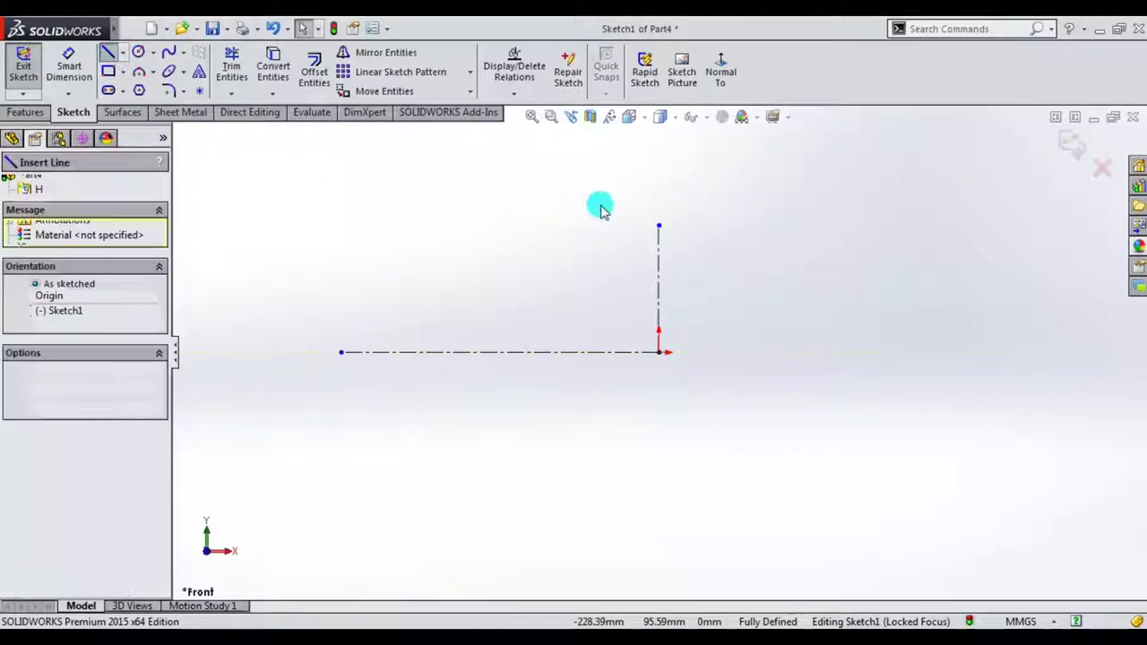
{"action": "left_click", "coordinate": [659, 225]}
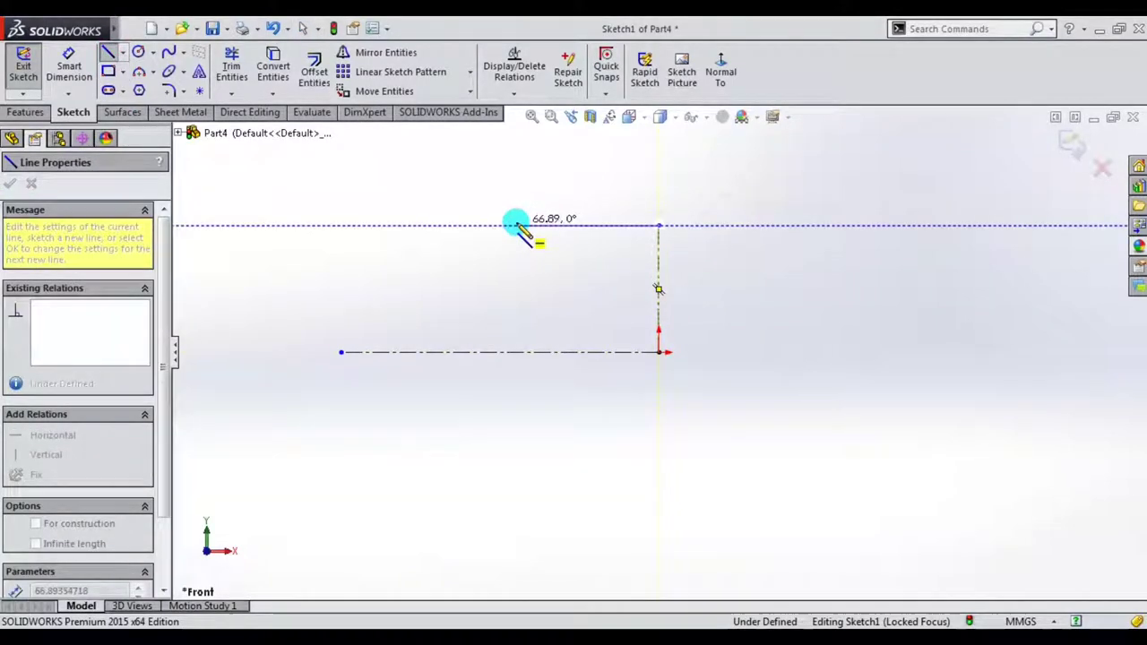
{"action": "left_click", "coordinate": [516, 225]}
{"action": "left_click", "coordinate": [493, 274]}
{"action": "scroll", "coordinate": [492, 274], "scroll_direction": "down", "scroll_amount": 2}
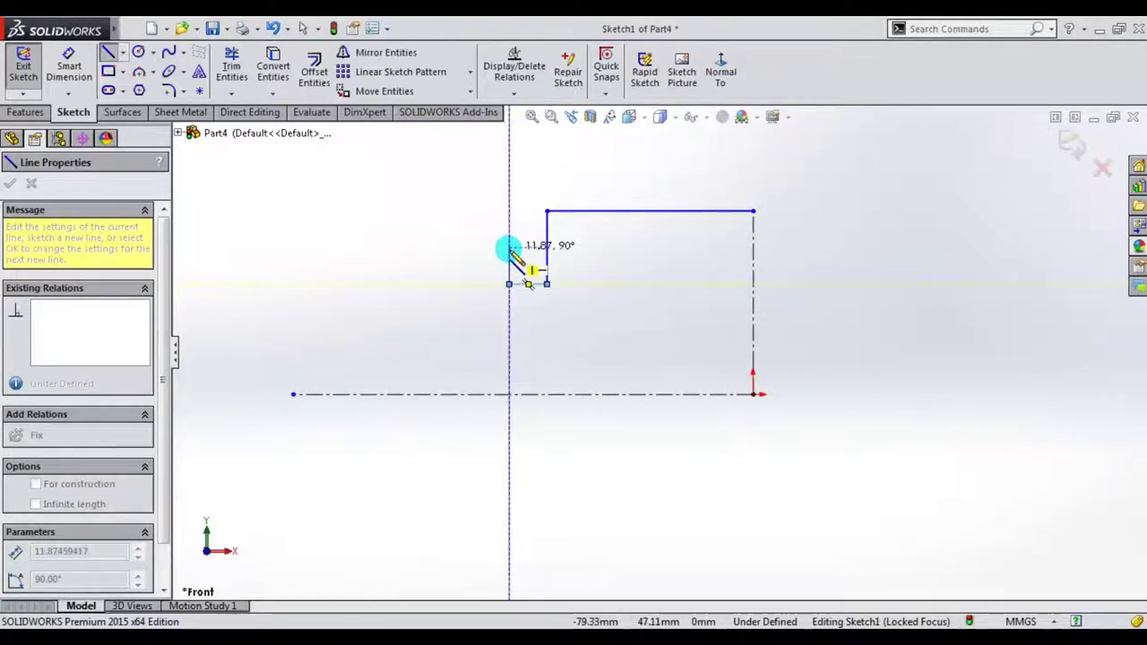
{"action": "left_click", "coordinate": [509, 254]}
{"action": "left_click", "coordinate": [372, 247]}
{"action": "double_click", "coordinate": [372, 226]}
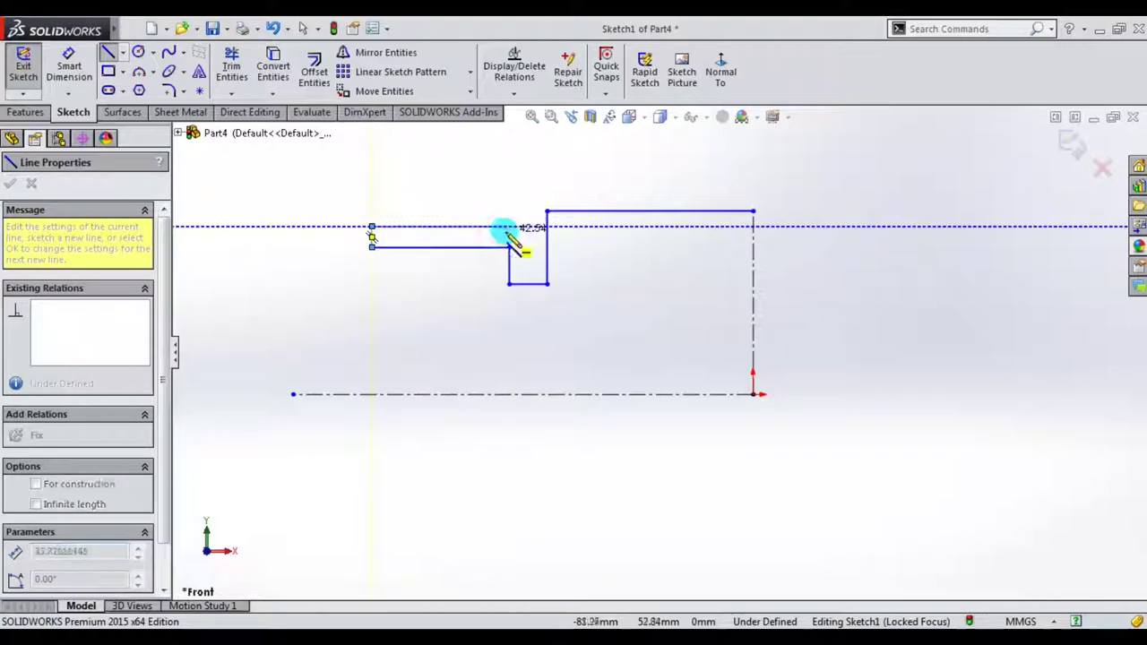
{"action": "left_click", "coordinate": [509, 227]}
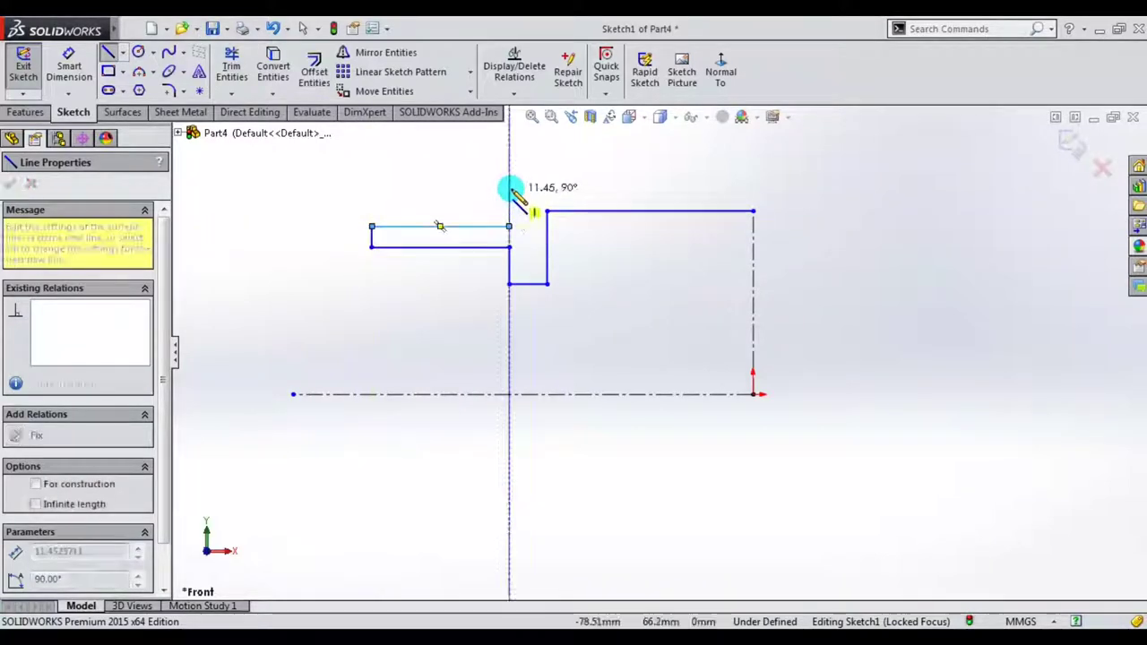
{"action": "double_click", "coordinate": [509, 187]}
{"action": "mouse_move", "coordinate": [742, 194]}
{"action": "left_mouse_down"}
{"action": "mouse_move", "coordinate": [753, 187]}
{"action": "mouse_move", "coordinate": [753, 211]}
{"action": "left_mouse_up"}
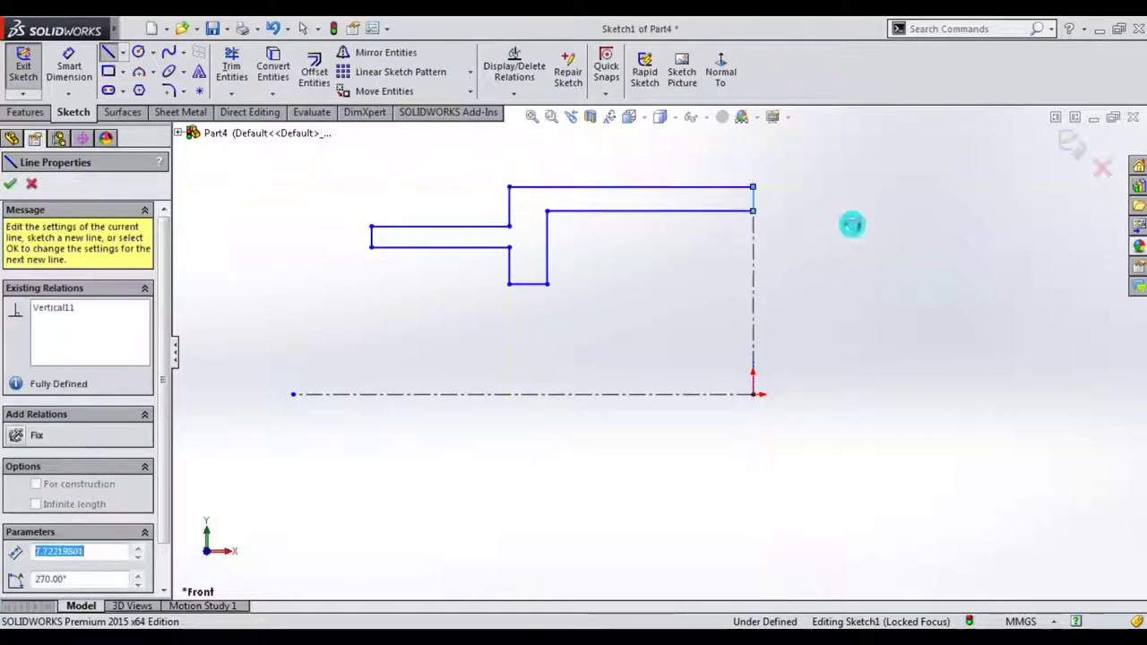
{"action": "key", "text": "Escape"}
- Dimension the right end line to 1.50 and the step's vertical line to 2.50
{"action": "left_click", "coordinate": [755, 202]}
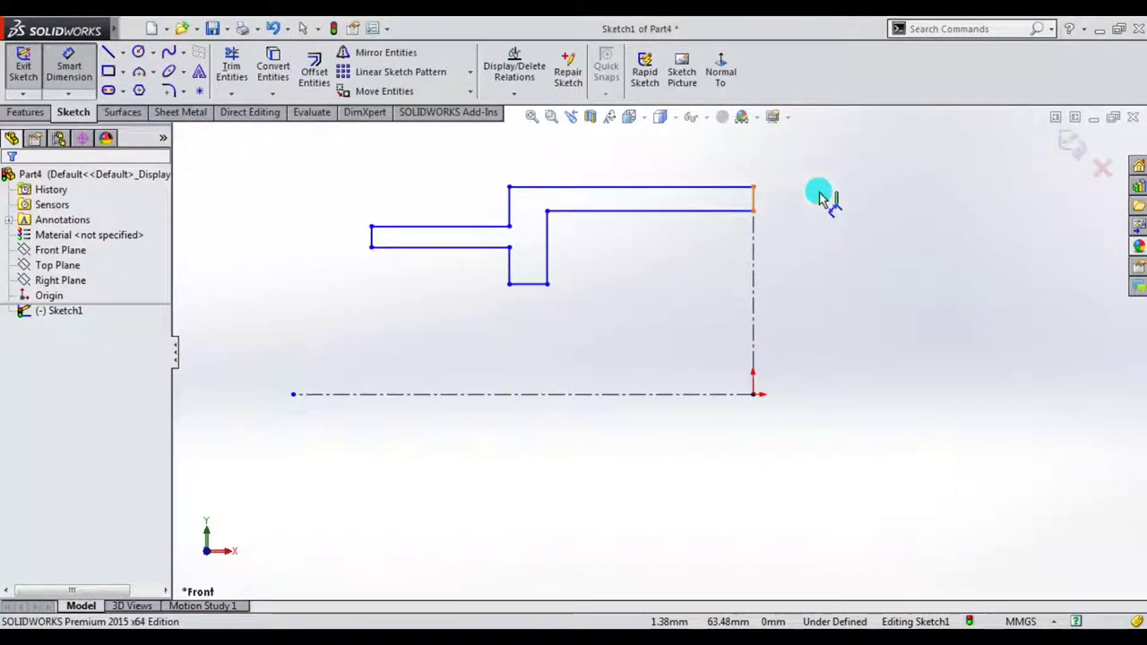
{"action": "left_click", "coordinate": [823, 192]}
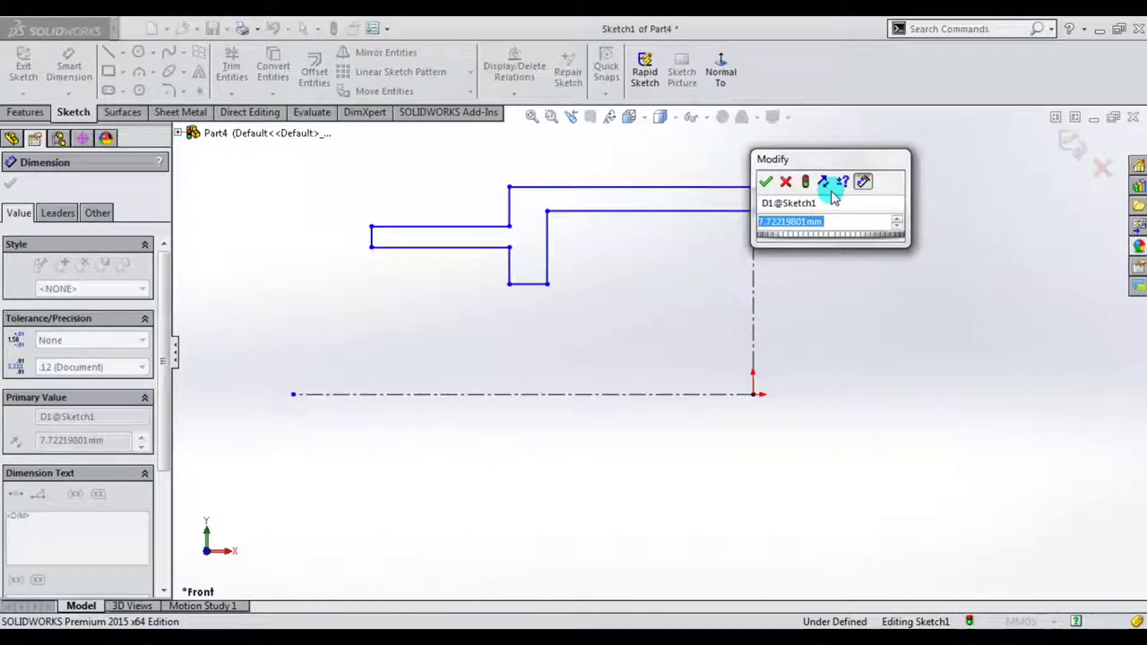
{"action": "type", "text": "1.5"}
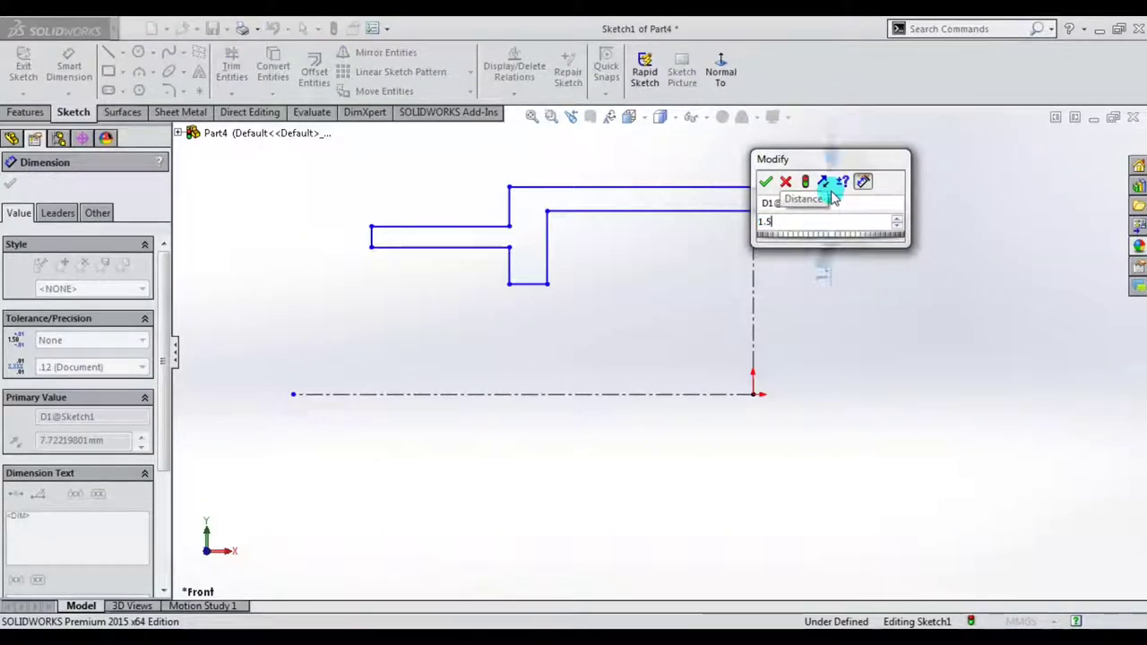
{"action": "key", "text": "Return"}
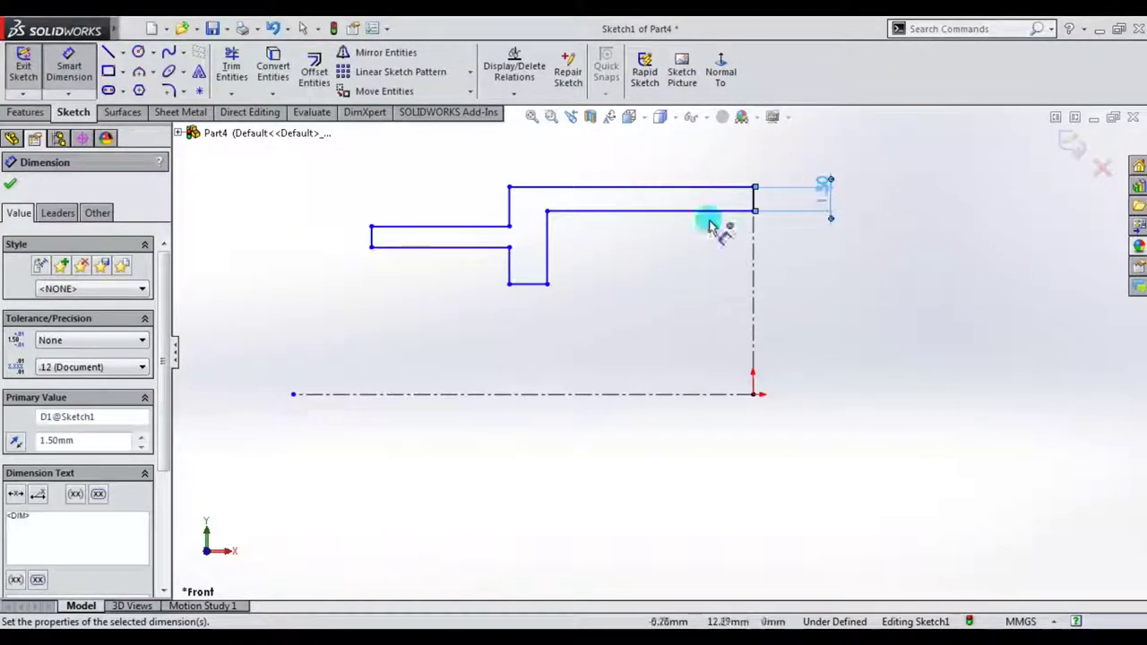
{"action": "scroll", "coordinate": [574, 216], "scroll_direction": "down", "scroll_amount": 1}
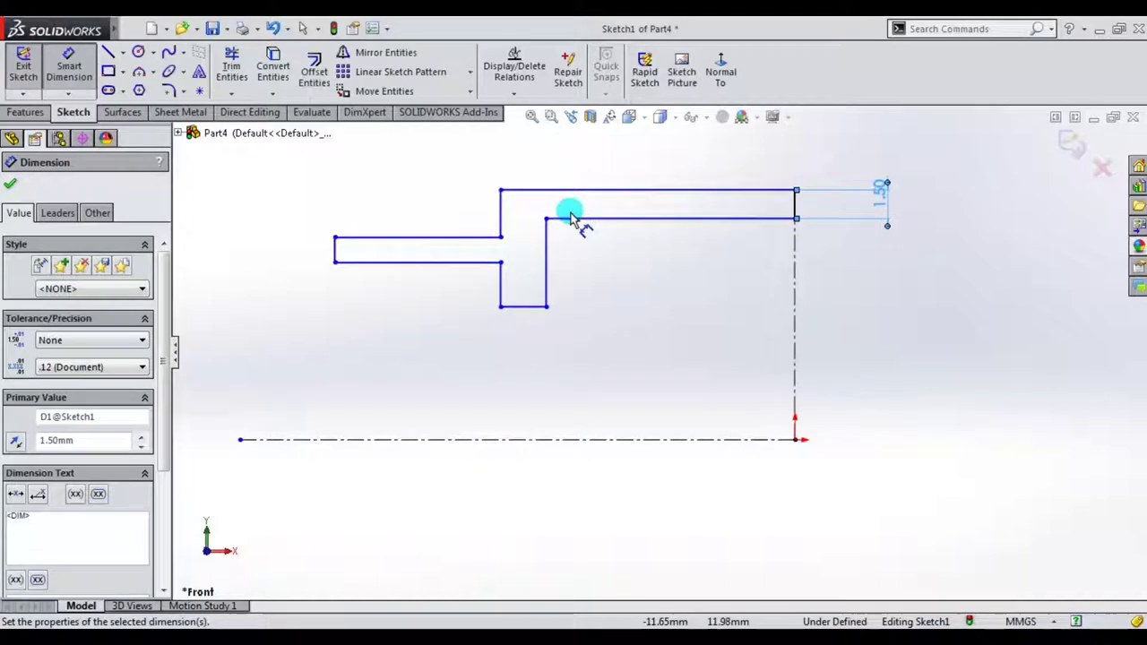
{"action": "left_click", "coordinate": [499, 216]}
{"action": "left_click", "coordinate": [462, 208]}
{"action": "type", "text": "2.5"}
{"action": "key", "text": "Return"}
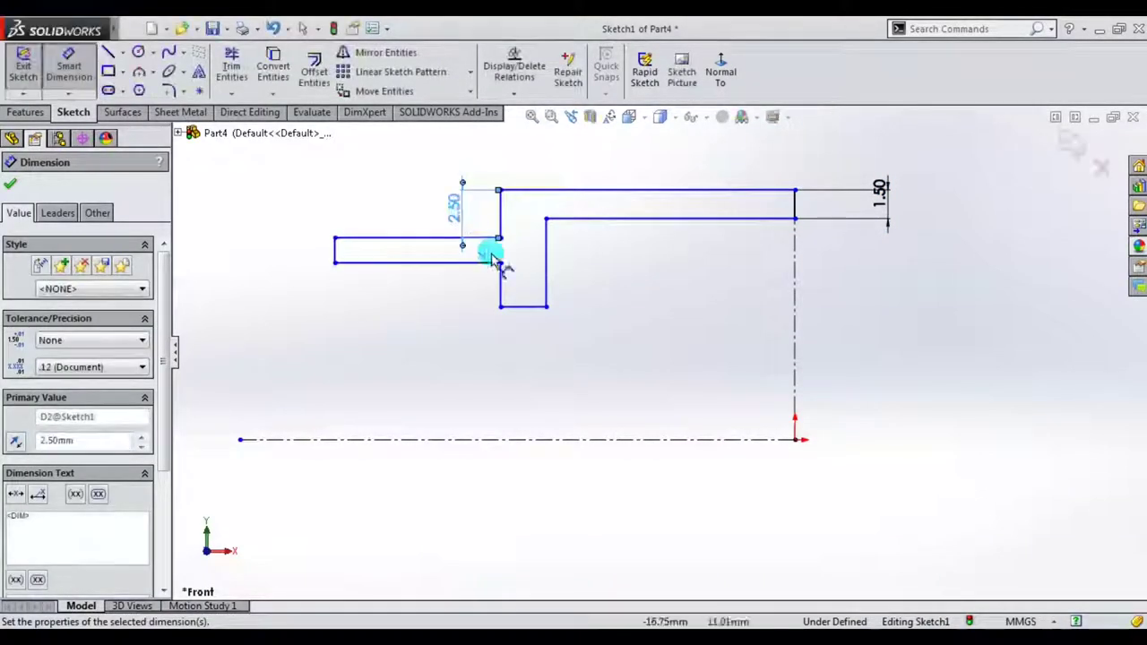
- Dimension the notch width to 3 and the short left end line to 2
{"action": "left_click", "coordinate": [520, 309]}
{"action": "left_click", "coordinate": [525, 347]}
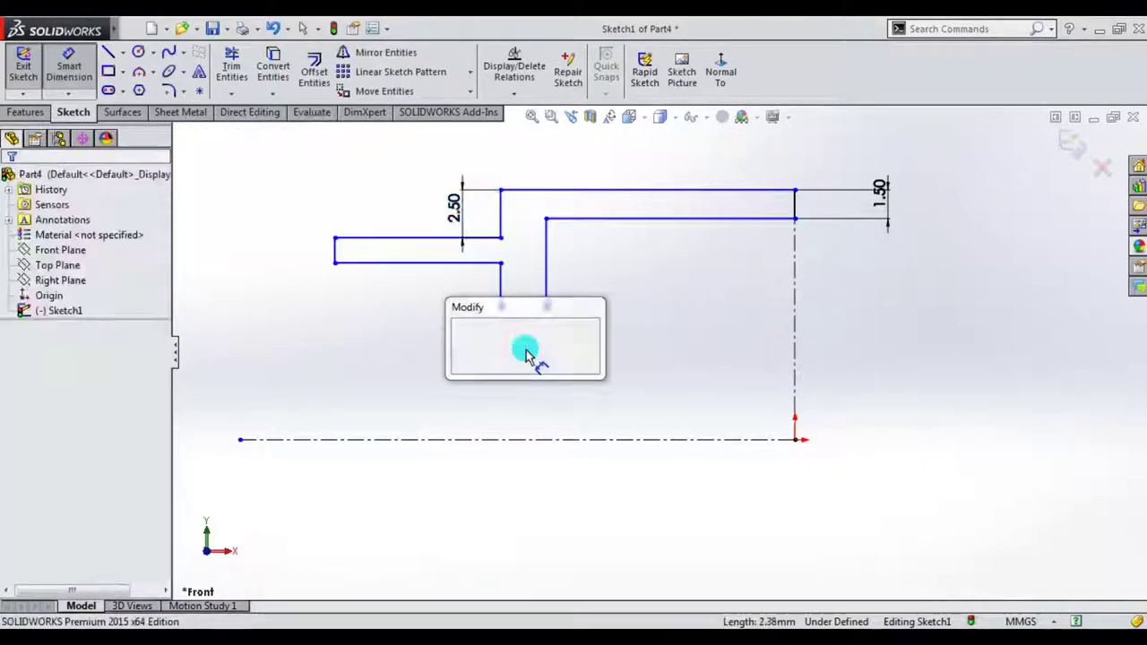
{"action": "key", "text": "Return"}
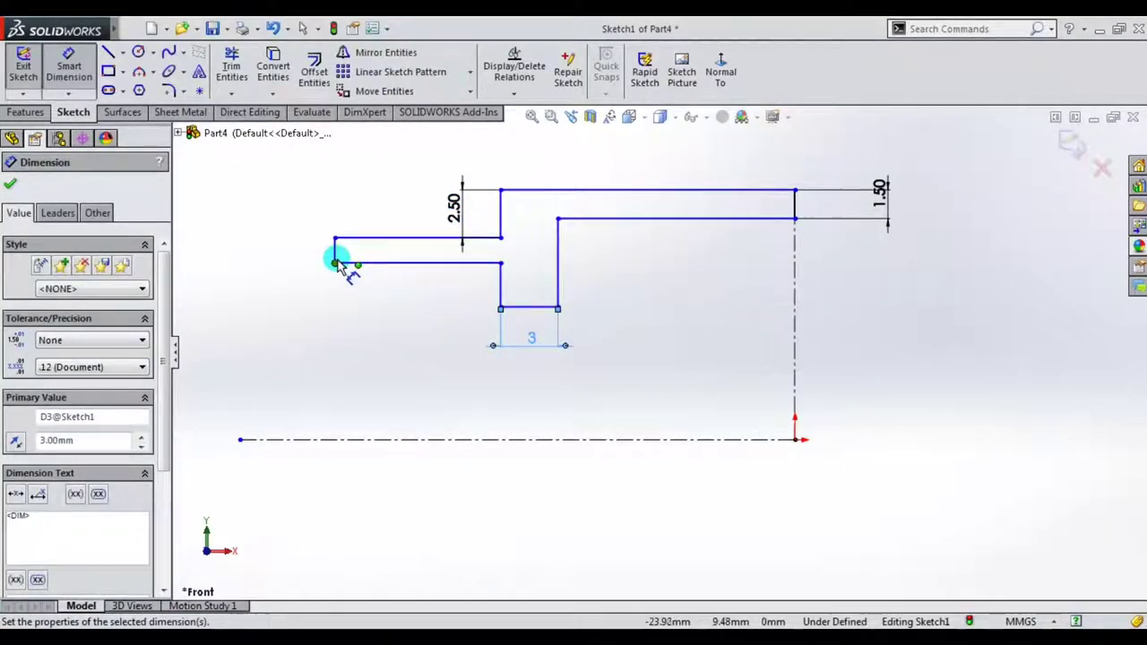
{"action": "left_click", "coordinate": [335, 251]}
{"action": "left_click", "coordinate": [295, 251]}
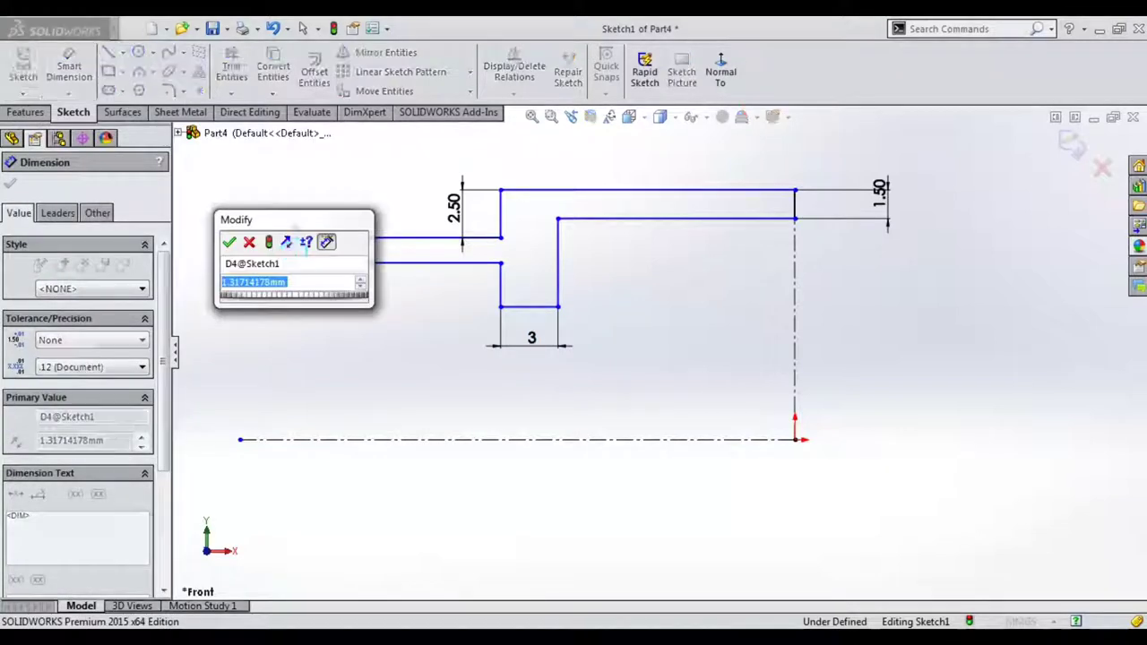
{"action": "key", "text": "Return"}
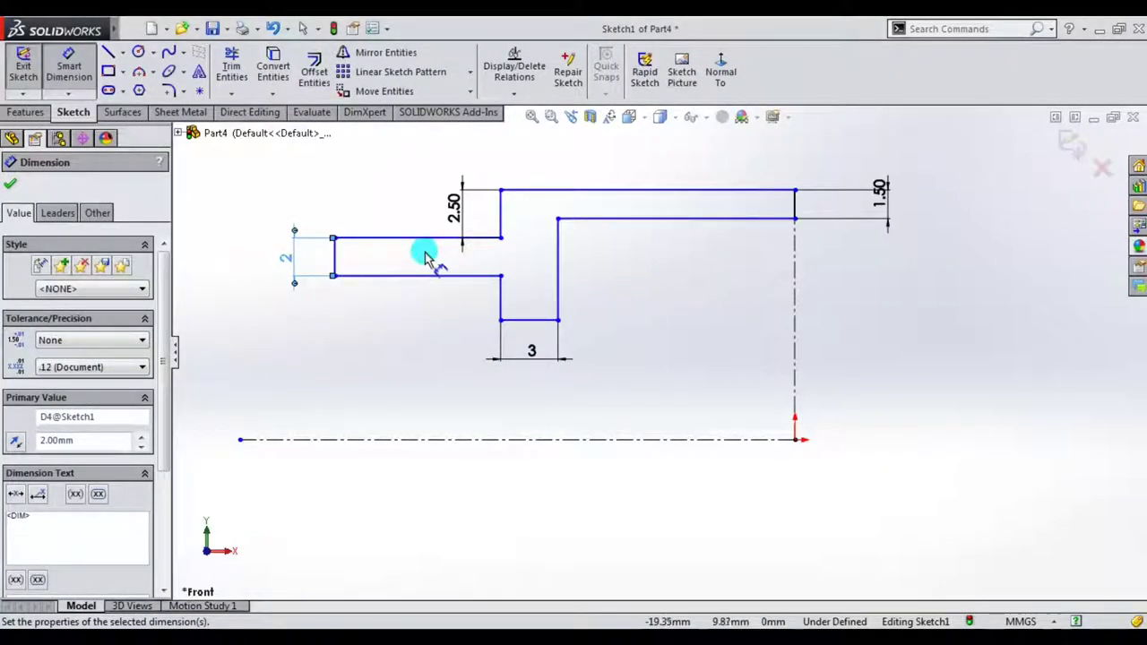
- Add 20 mm dimensions from the notch bottom and the short vertical line to the centerlines
{"action": "left_click", "coordinate": [531, 322]}
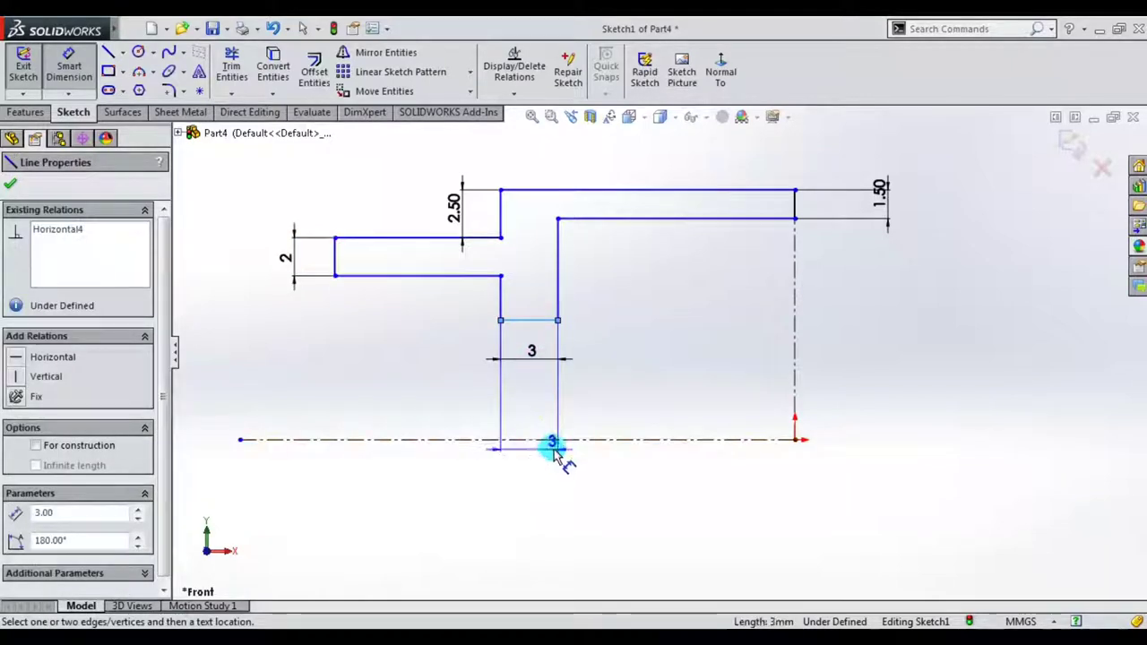
{"action": "left_click", "coordinate": [558, 439]}
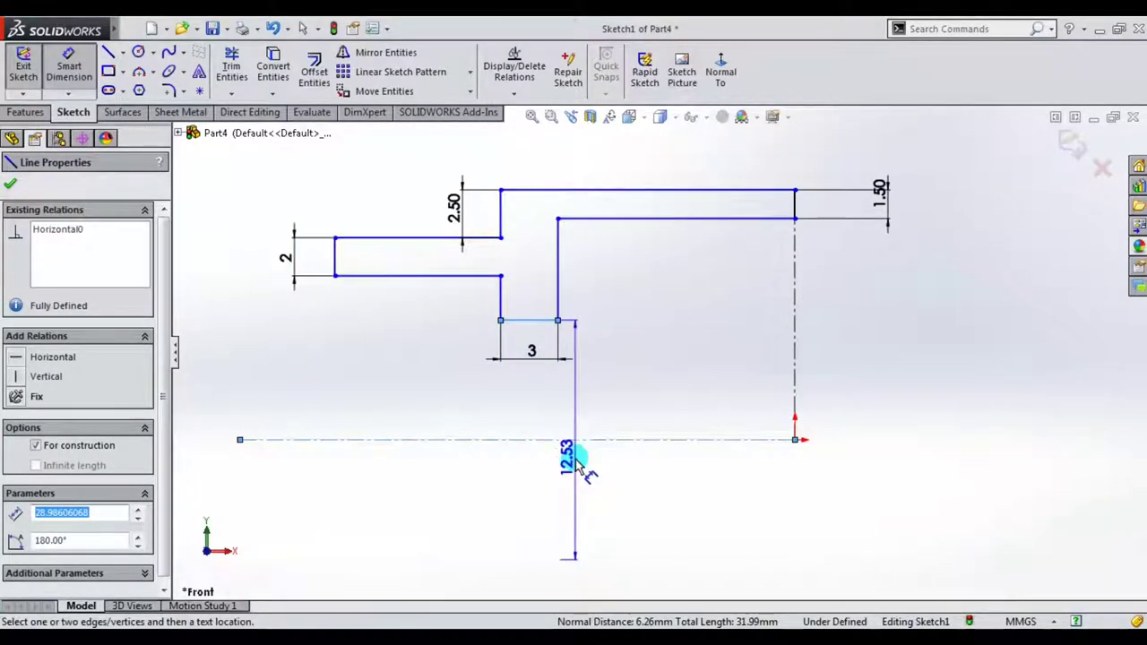
{"action": "left_click", "coordinate": [579, 459]}
{"action": "type", "text": "0"}
{"action": "key", "text": "Return"}
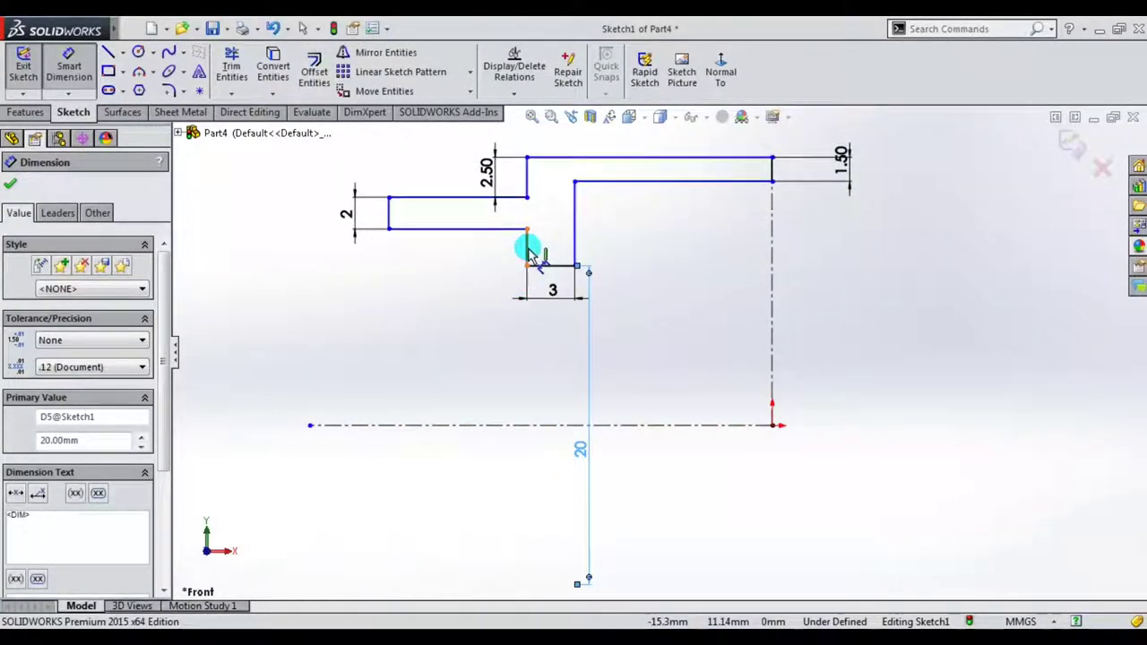
{"action": "left_click", "coordinate": [528, 250]}
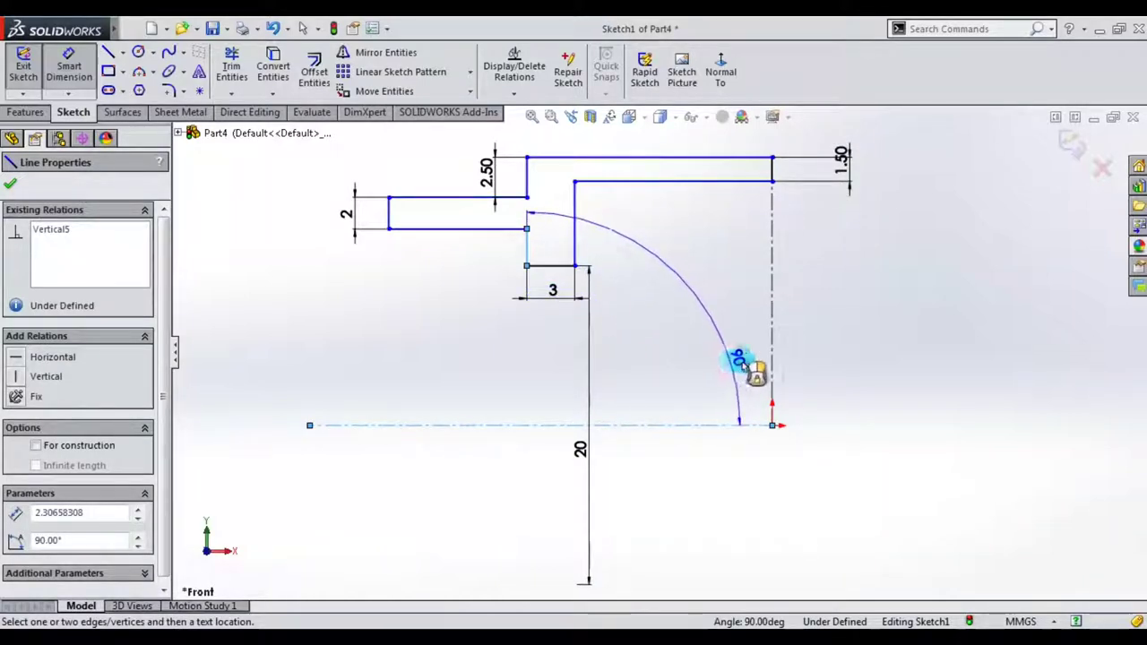
{"action": "left_click", "coordinate": [772, 352]}
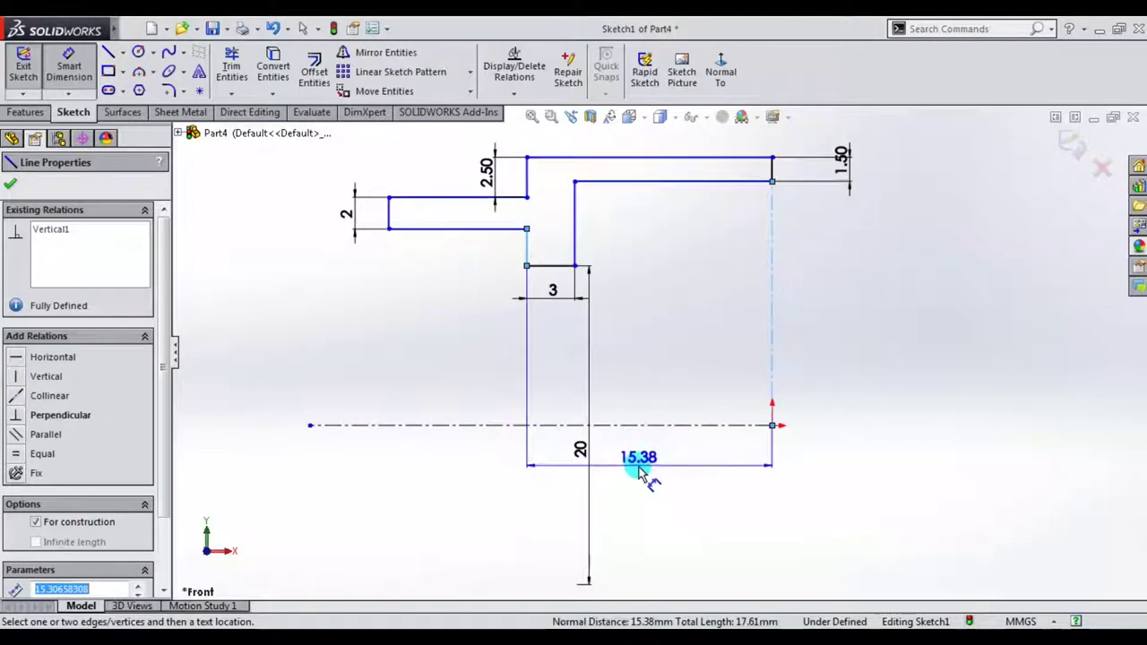
{"action": "left_click", "coordinate": [639, 472]}
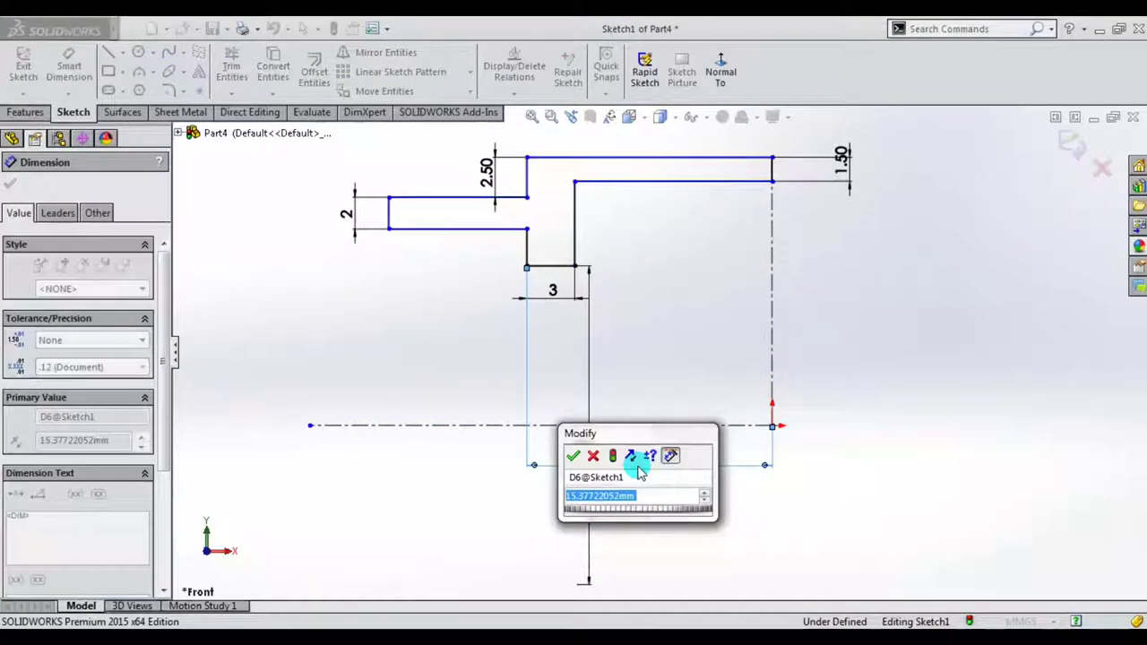
{"action": "type", "text": "20"}
{"action": "key", "text": "Return"}
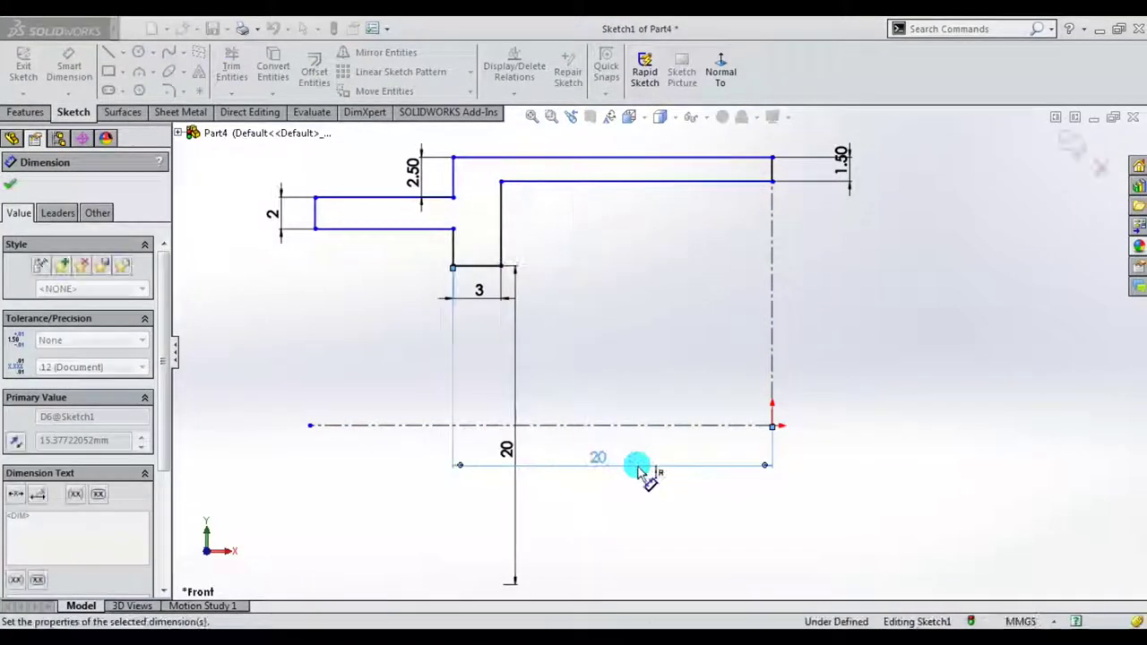
- Add the 35 mm overall width and the 35 mm vertical dimension from the centerline
{"action": "left_click", "coordinate": [313, 213]}
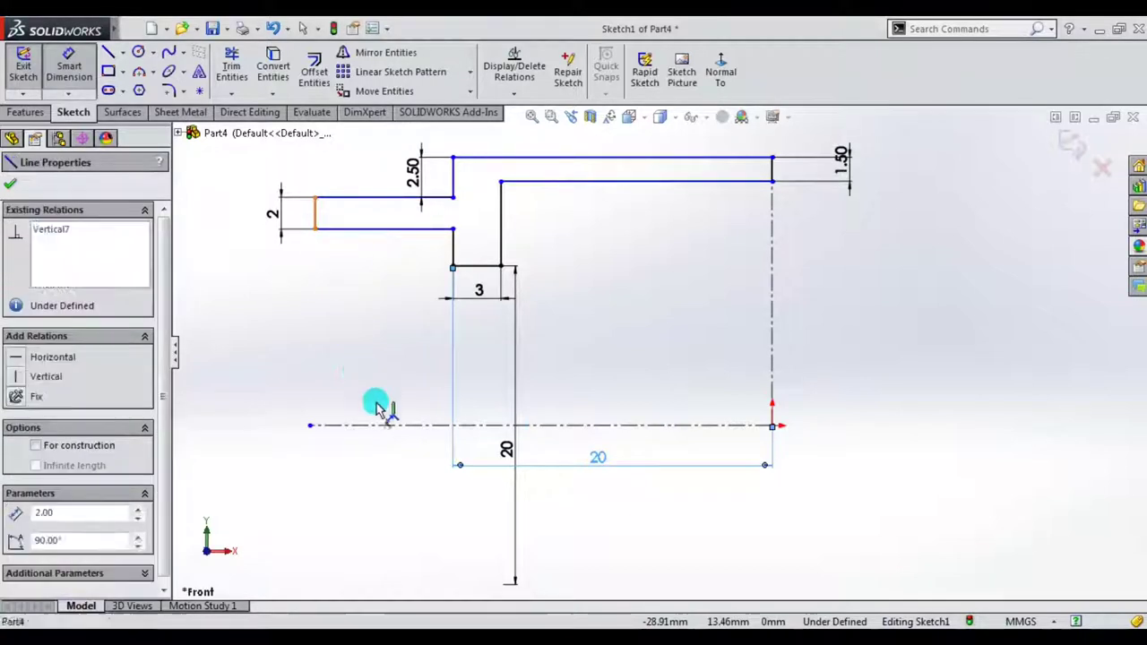
{"action": "left_click", "coordinate": [384, 500]}
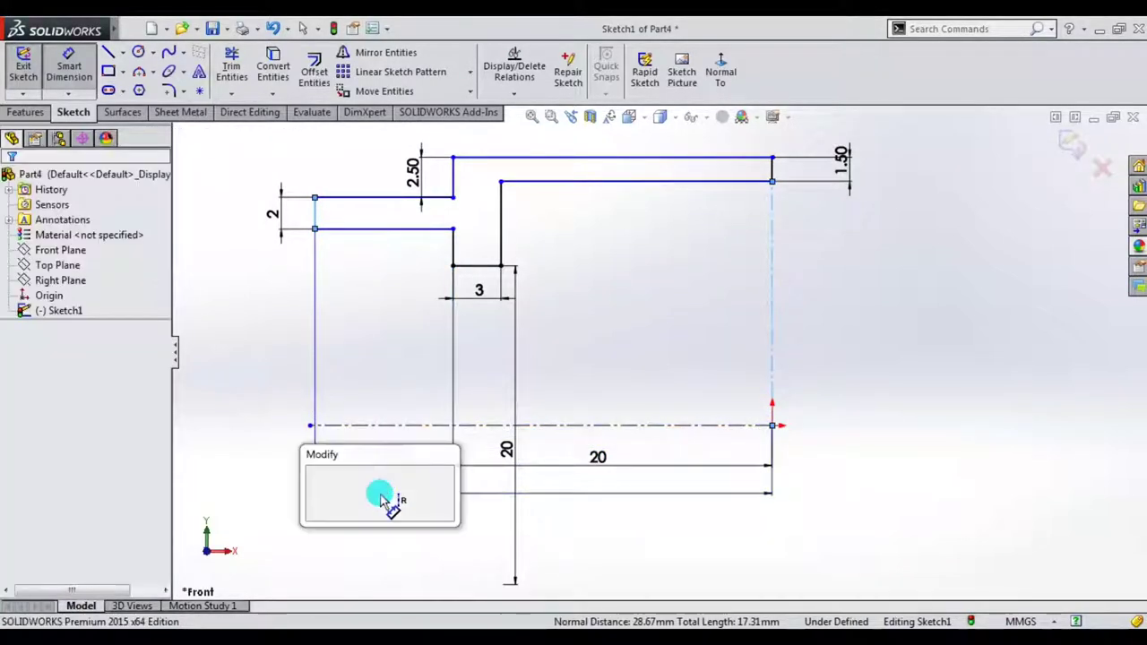
{"action": "type", "text": "35"}
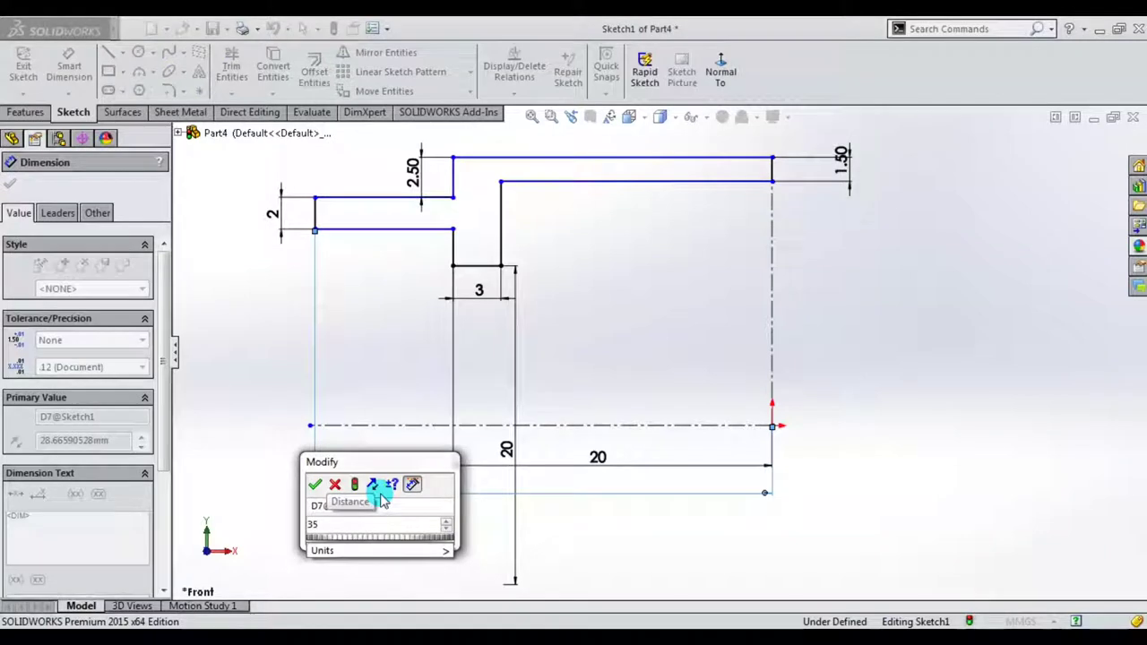
{"action": "key", "text": "Return"}
{"action": "key", "text": "f"}
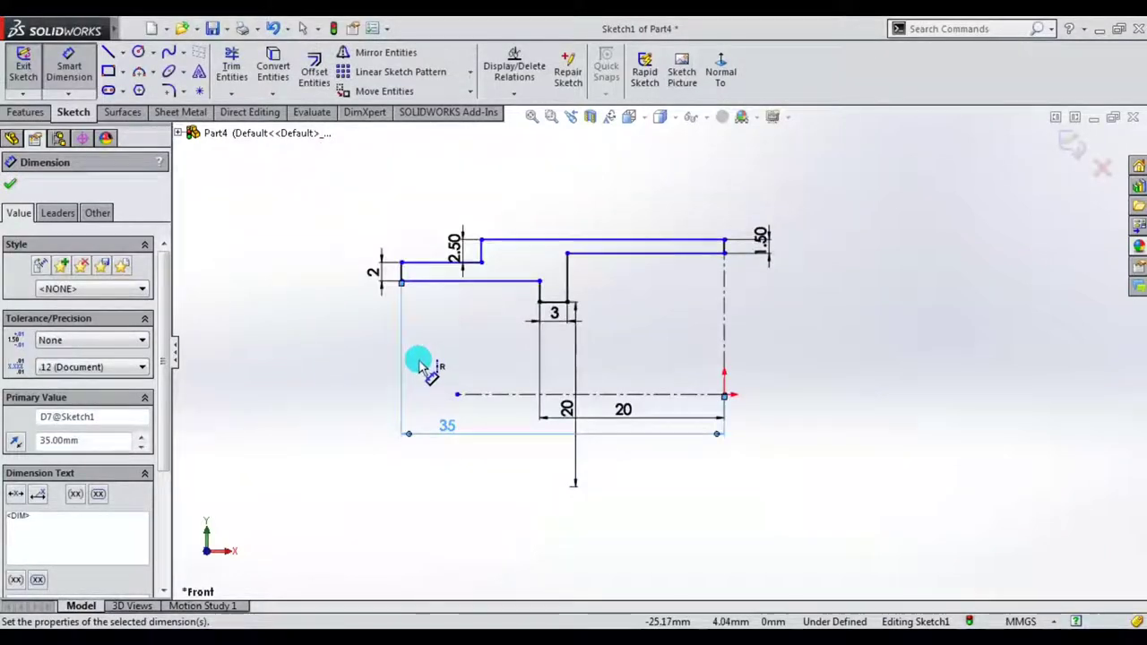
{"action": "left_click", "coordinate": [430, 267]}
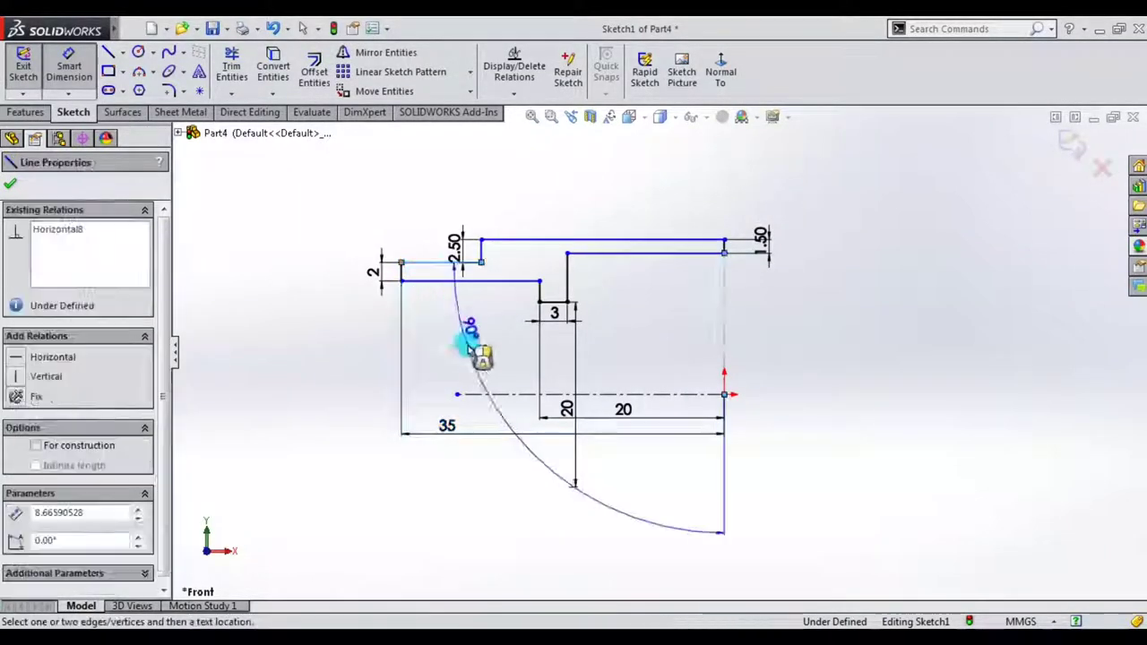
{"action": "left_click", "coordinate": [482, 395]}
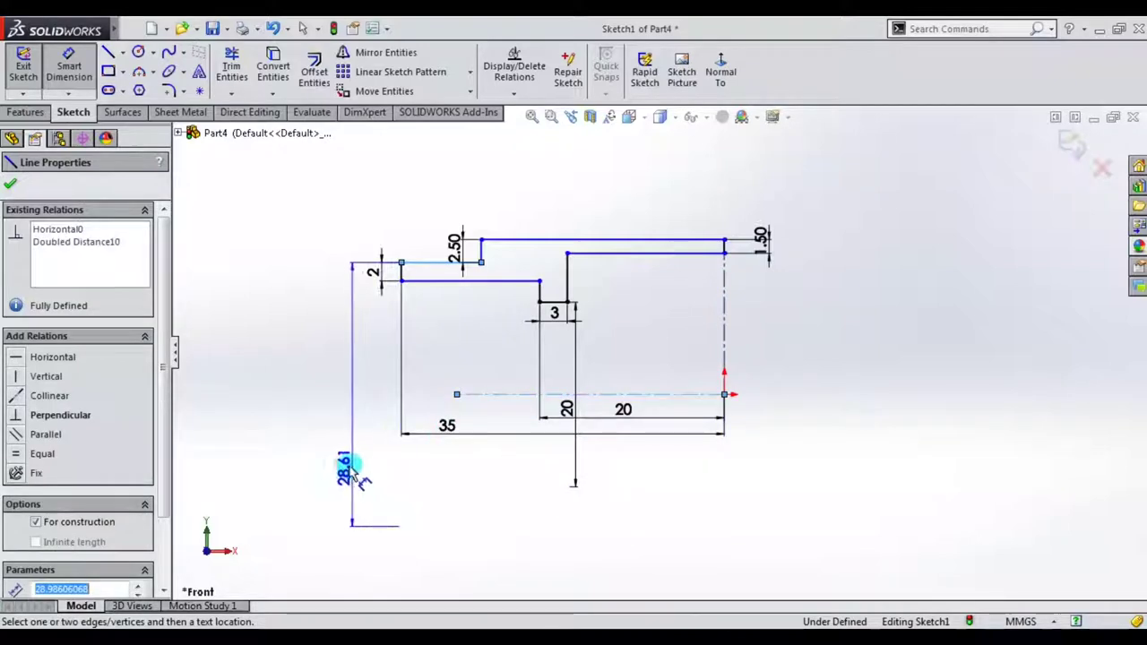
{"action": "left_click", "coordinate": [350, 473]}
{"action": "type", "text": "35"}
{"action": "key", "text": "Return"}
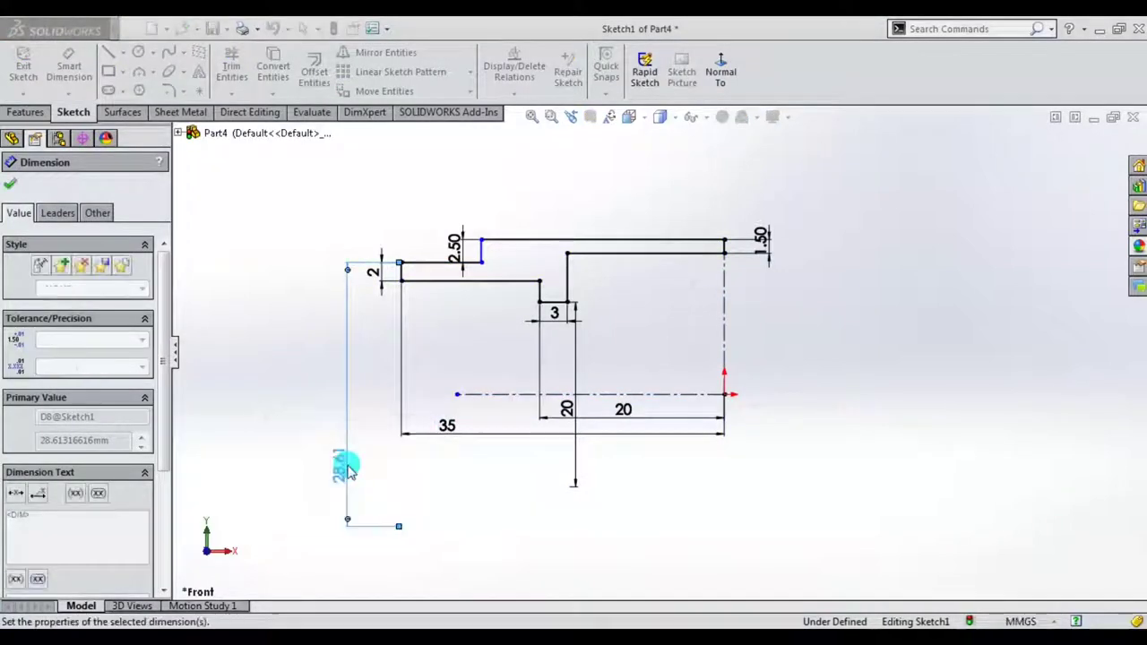
{"action": "scroll", "coordinate": [489, 249], "scroll_direction": "down", "scroll_amount": 2}
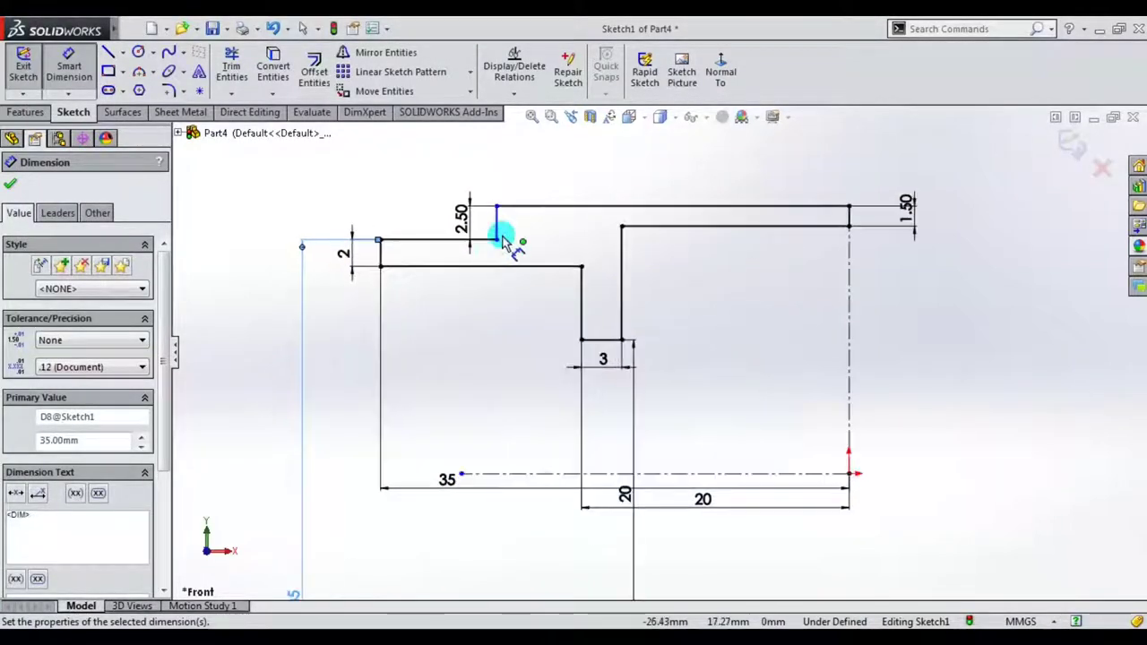
{"action": "key", "text": "Escape"}
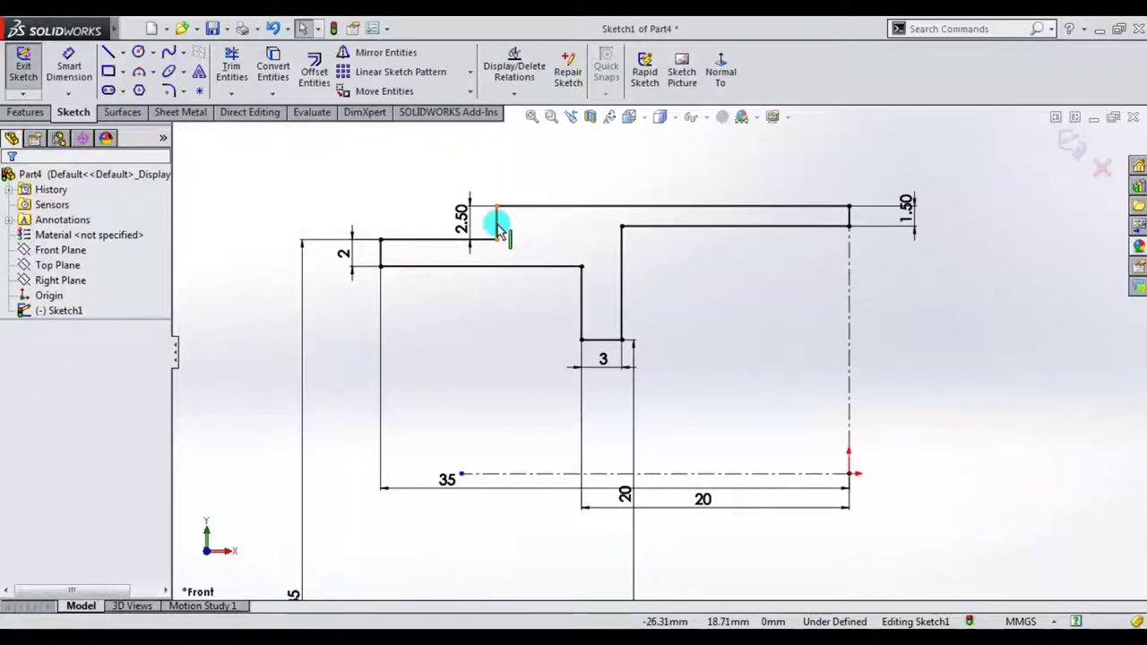
- Make the two vertical step edges collinear
{"action": "left_click", "coordinate": [498, 224]}
{"action": "left_click", "coordinate": [582, 303], "text": "ctrl"}
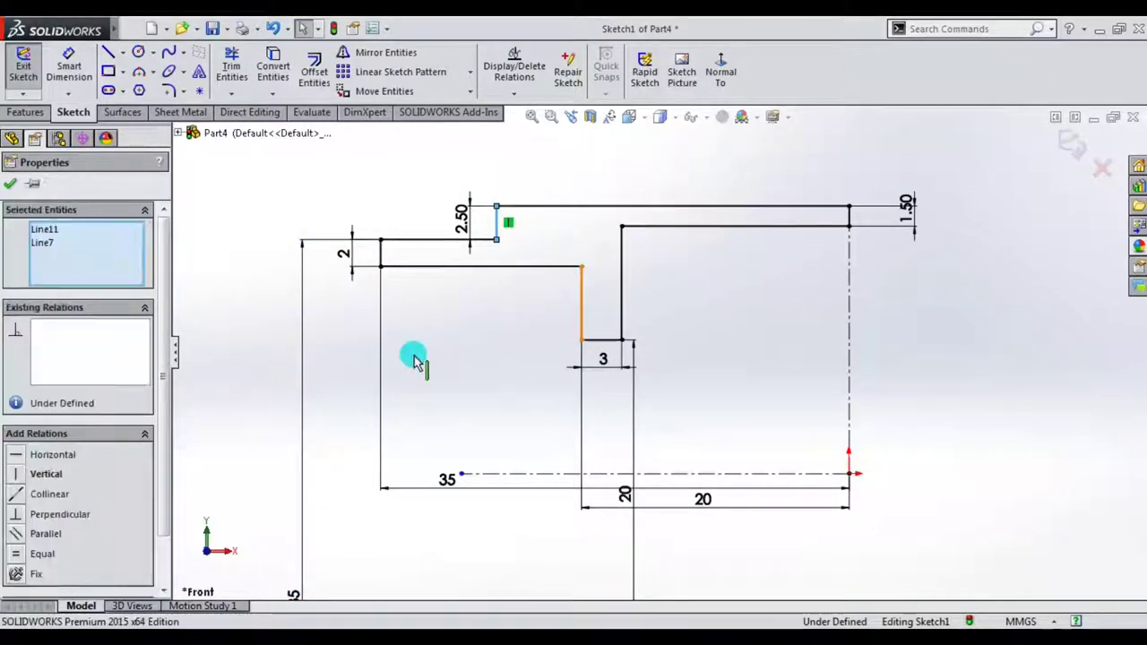
{"action": "left_click", "coordinate": [19, 495]}
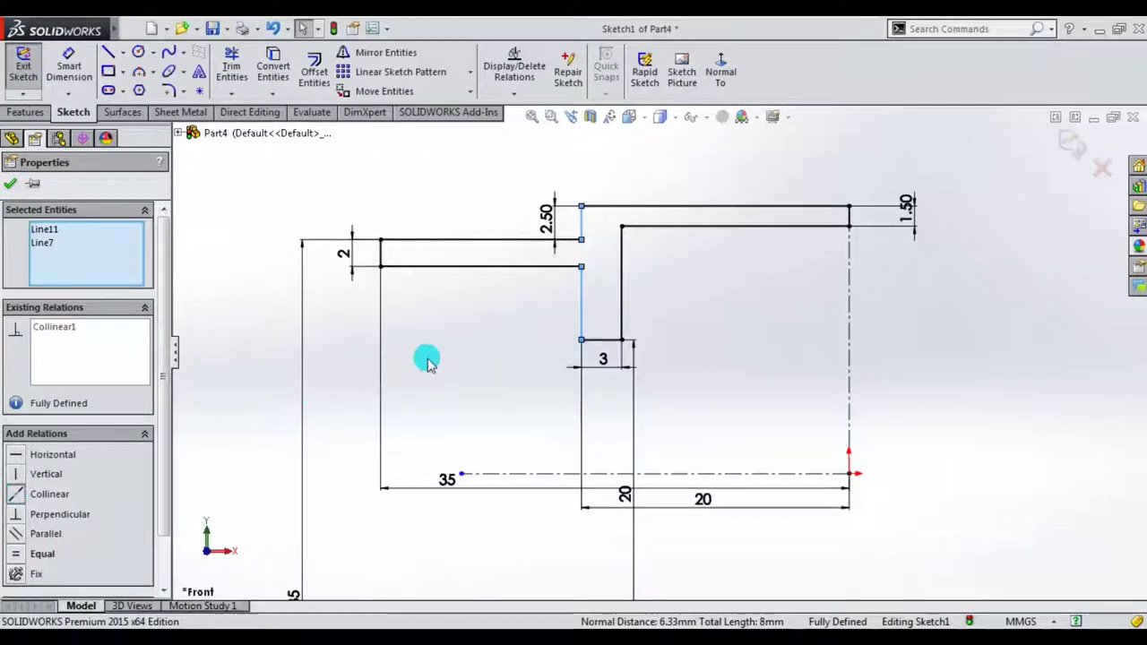
{"action": "scroll", "coordinate": [538, 308], "scroll_direction": "up", "scroll_amount": 2}
{"action": "left_click", "coordinate": [9, 186]}
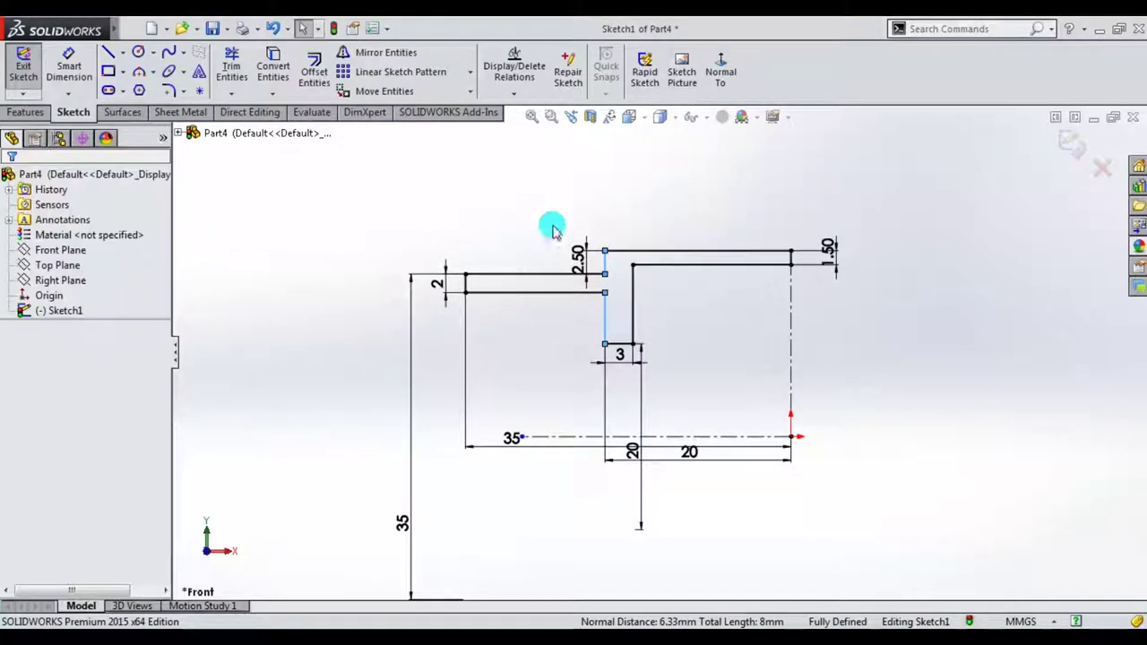
- Rearrange the 20, 35 and 1.50 dimensions neatly around the profile and fit the view
{"action": "scroll", "coordinate": [705, 261], "scroll_direction": "up", "scroll_amount": 1}
{"action": "scroll", "coordinate": [806, 273], "scroll_direction": "up", "scroll_amount": 1}
{"action": "scroll", "coordinate": [719, 352], "scroll_direction": "down", "scroll_amount": 2}
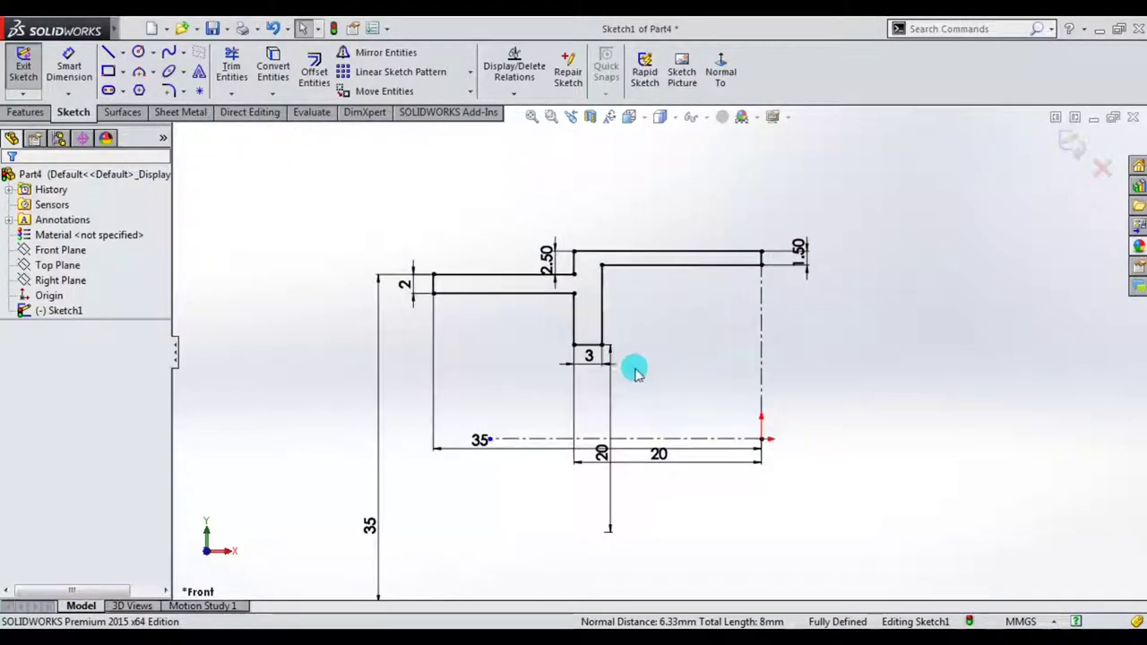
{"action": "left_click_drag", "start_coordinate": [615, 413], "coordinate": [658, 405]}
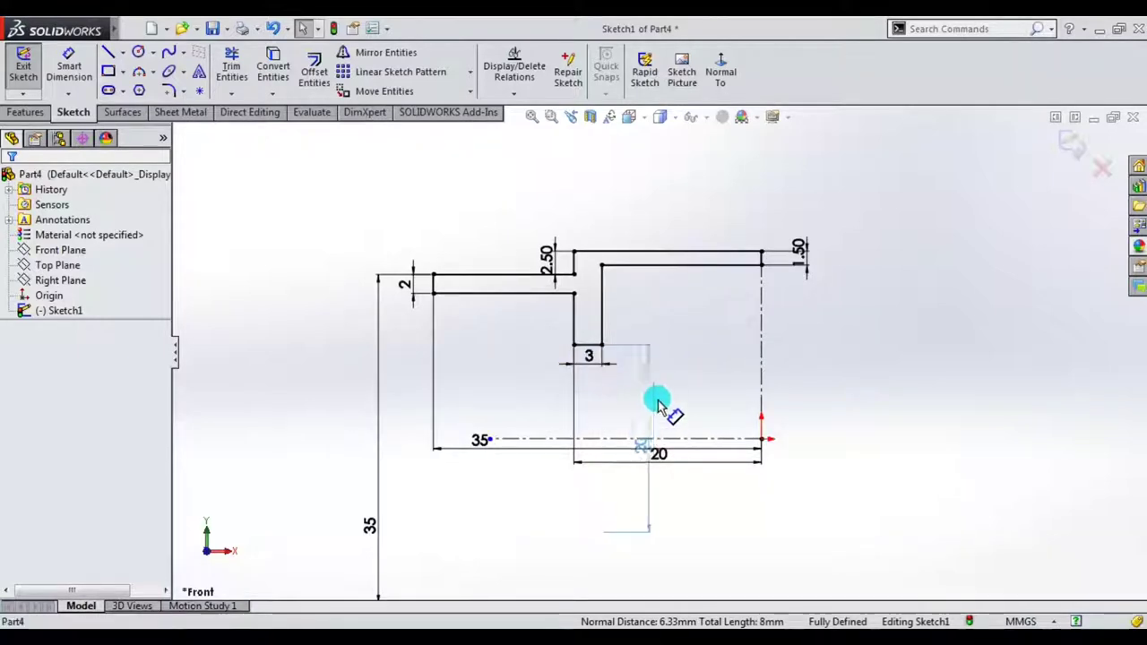
{"action": "left_click", "coordinate": [645, 445]}
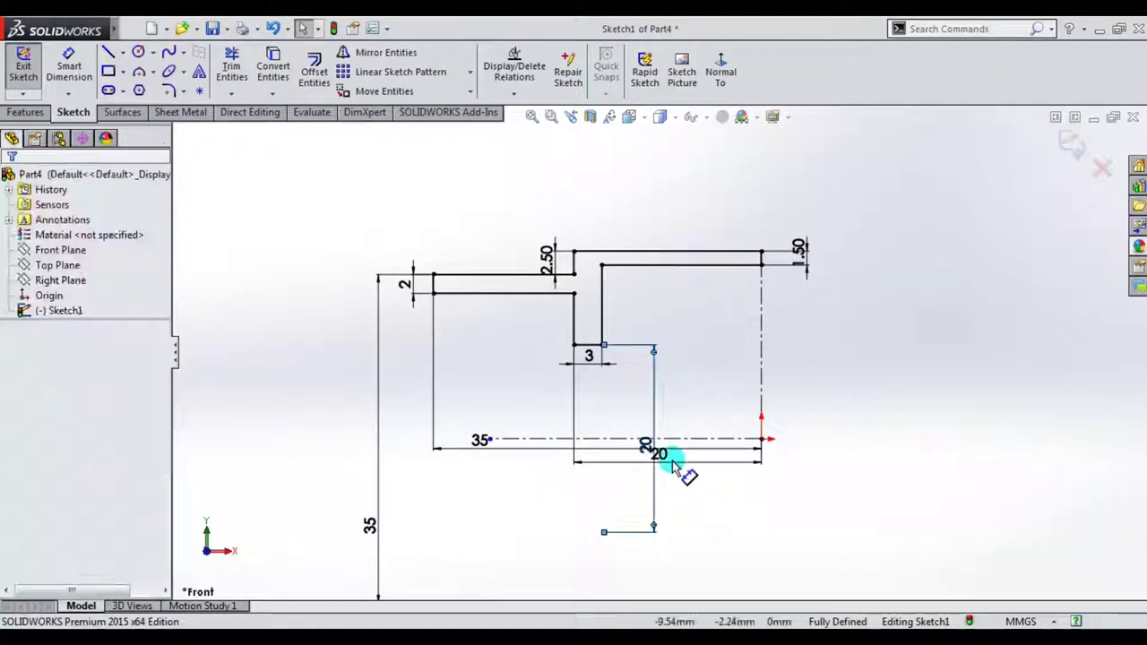
{"action": "left_click", "coordinate": [661, 556]}
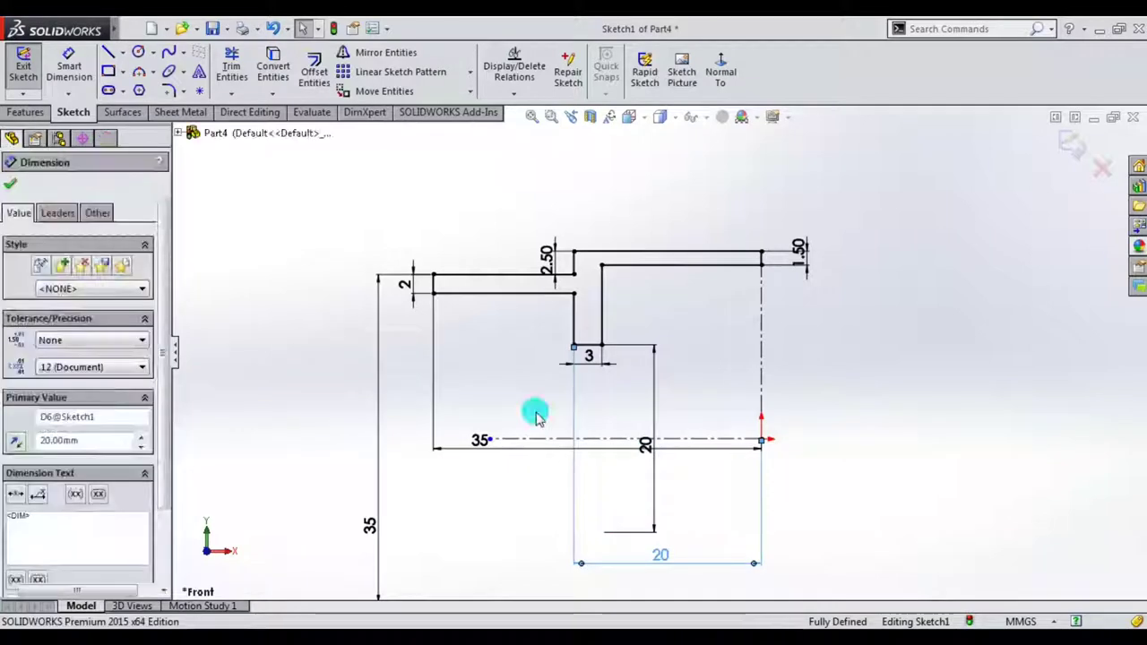
{"action": "mouse_move", "coordinate": [482, 446]}
{"action": "left_mouse_down"}
{"action": "mouse_move", "coordinate": [509, 473]}
{"action": "mouse_move", "coordinate": [577, 190]}
{"action": "left_mouse_up"}
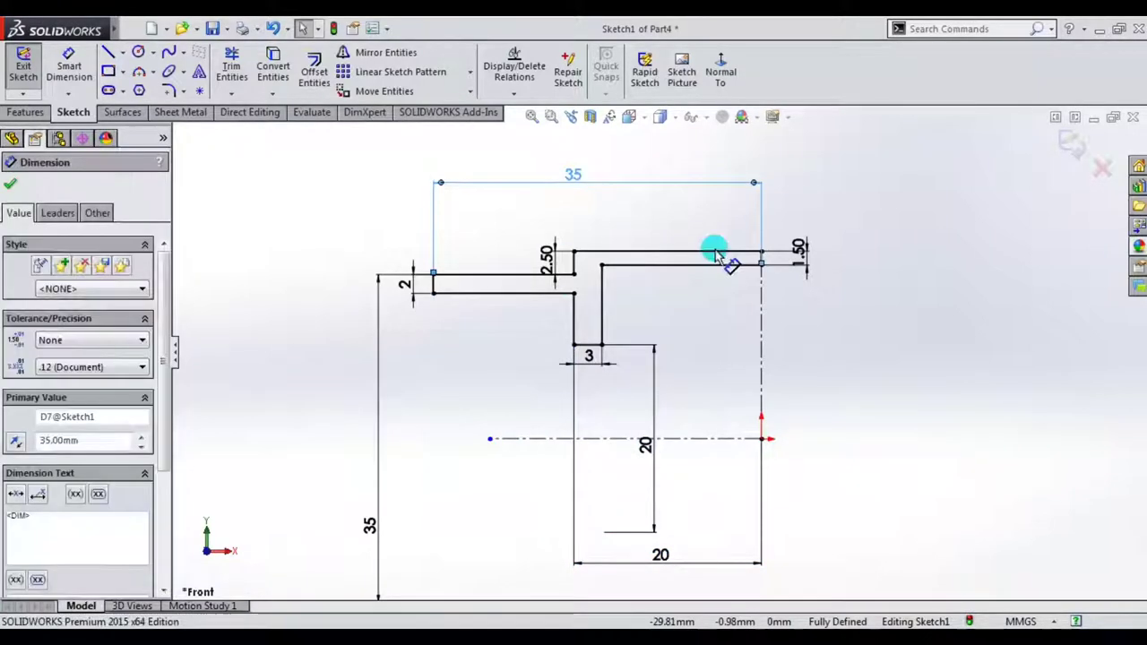
{"action": "left_click", "coordinate": [847, 257]}
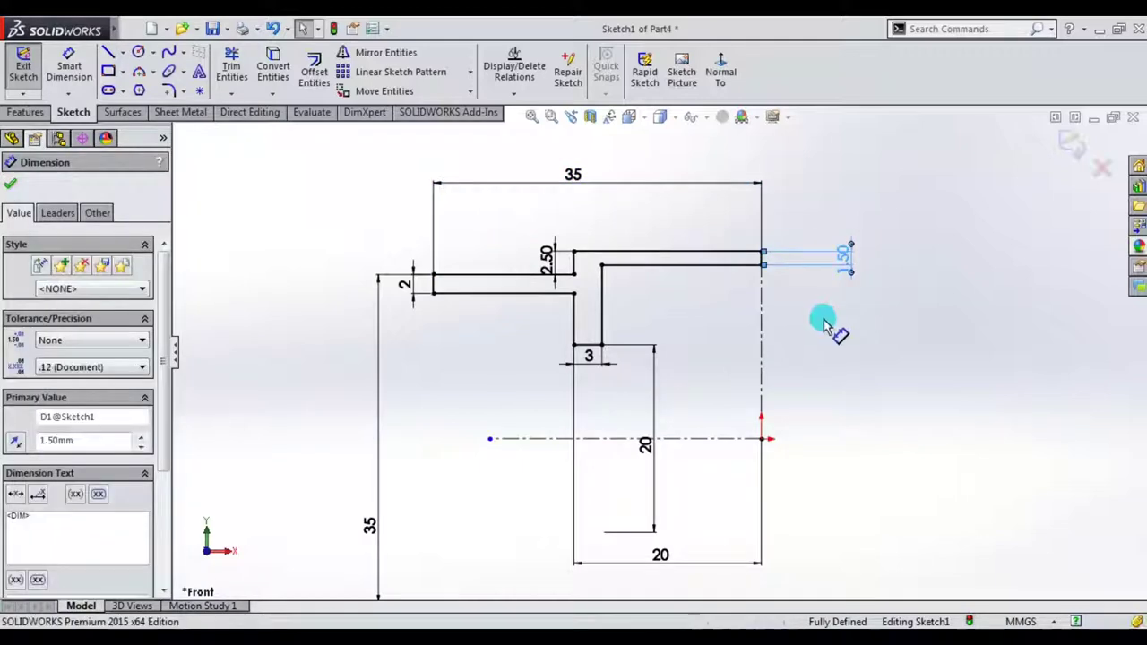
{"action": "key", "text": "f"}
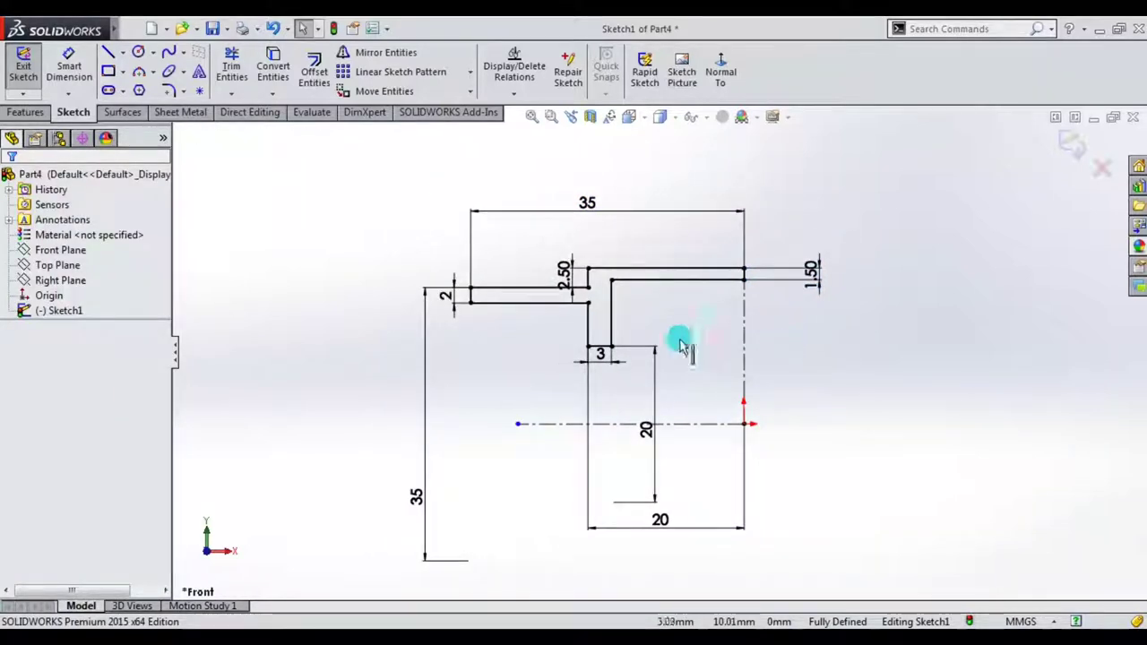
- Revolve the profile 360° about the horizontal centerline to create Revolve1
{"action": "left_click", "coordinate": [49, 110]}
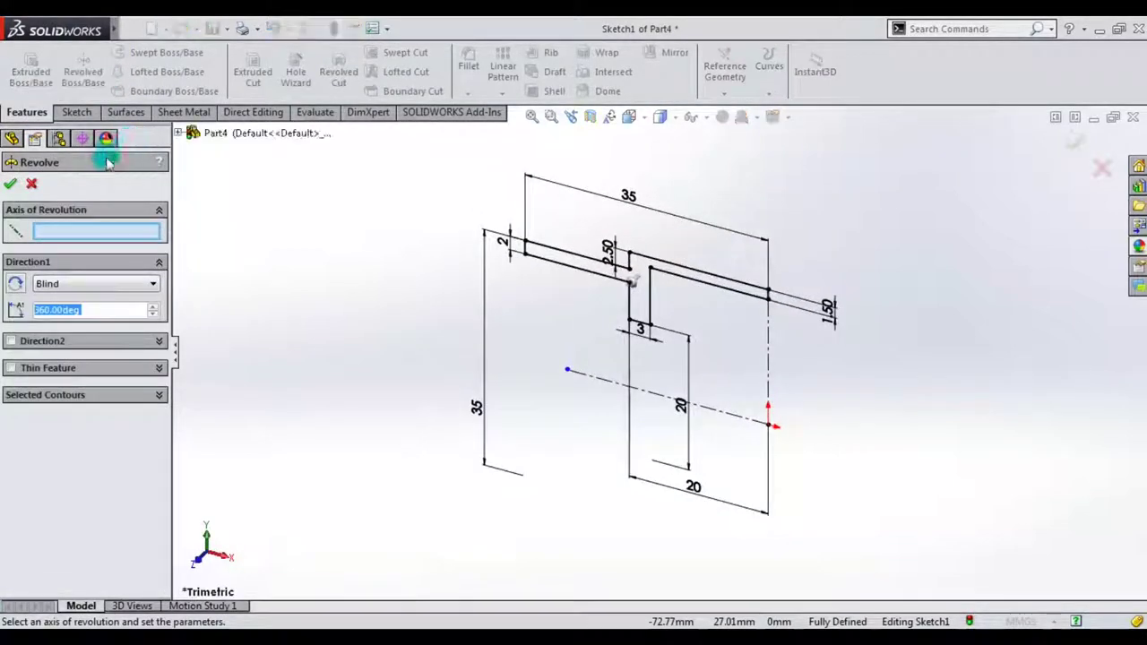
{"action": "left_click", "coordinate": [594, 384]}
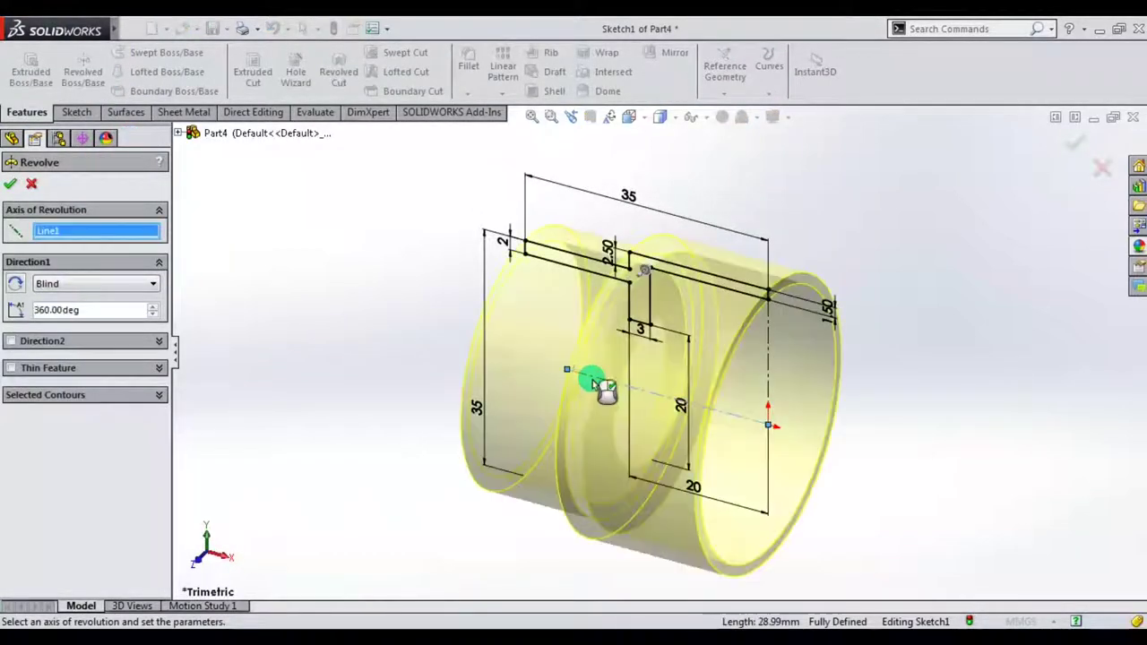
{"action": "left_click", "coordinate": [9, 187]}
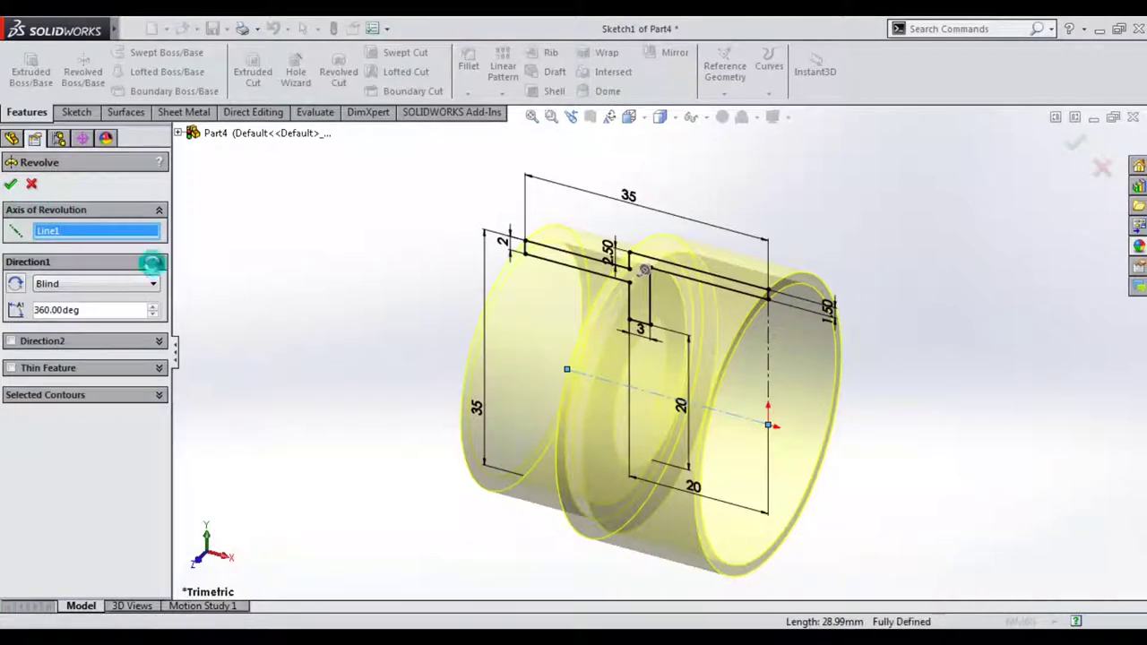
{"action": "mouse_move", "coordinate": [461, 332]}
{"action": "middle_mouse_down"}
{"action": "mouse_move", "coordinate": [547, 341]}
{"action": "mouse_move", "coordinate": [556, 364]}
{"action": "mouse_move", "coordinate": [597, 350]}
{"action": "mouse_move", "coordinate": [516, 363]}
{"action": "middle_mouse_up"}
{"action": "left_click", "coordinate": [60, 250]}
- Open a sketch on the Right Plane and draw a 35 mm diameter circle at the origin
{"action": "left_click", "coordinate": [71, 279]}
{"action": "left_click", "coordinate": [83, 257]}
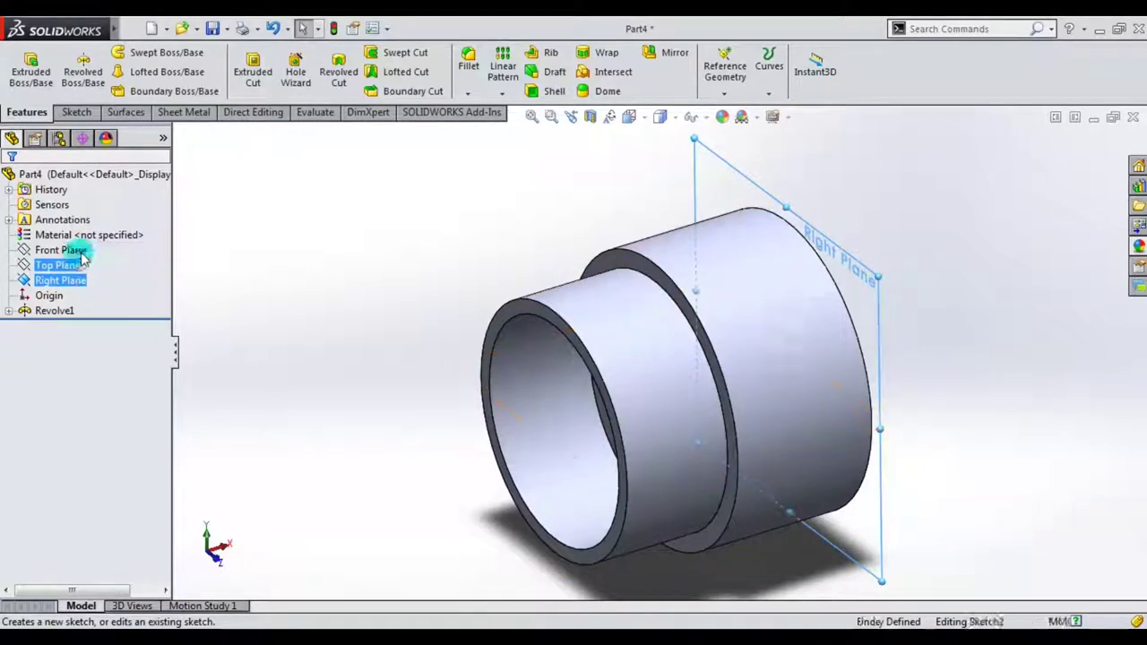
{"action": "left_click", "coordinate": [720, 72]}
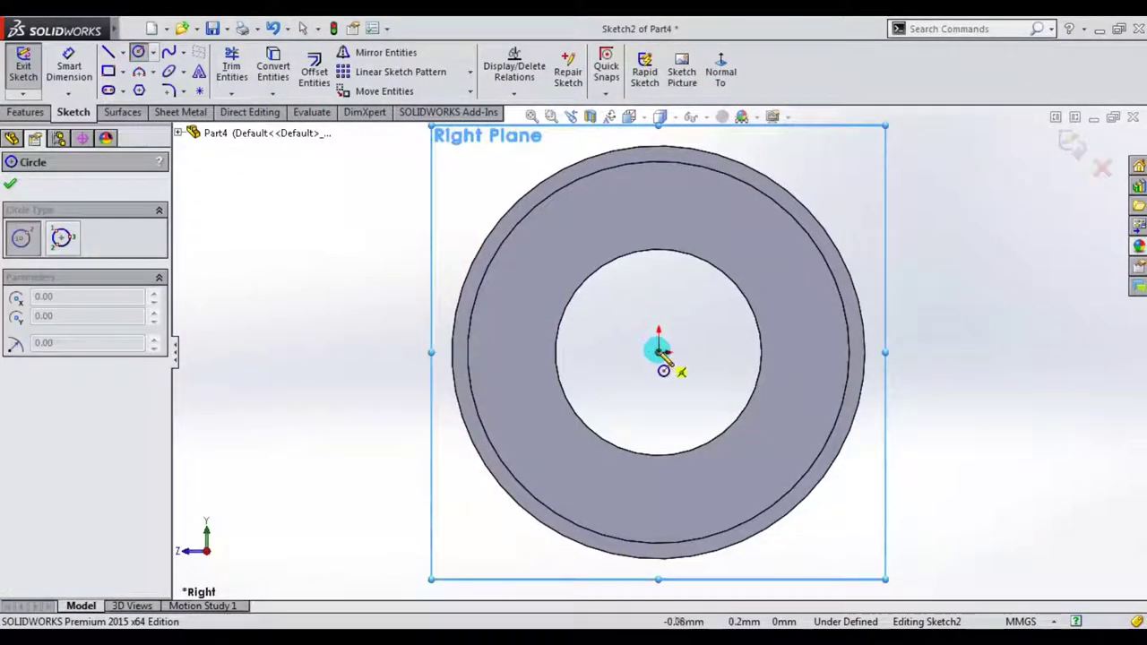
{"action": "left_click", "coordinate": [659, 351]}
{"action": "left_click", "coordinate": [723, 460]}
{"action": "right_click_drag", "start_coordinate": [937, 469], "coordinate": [917, 350]}
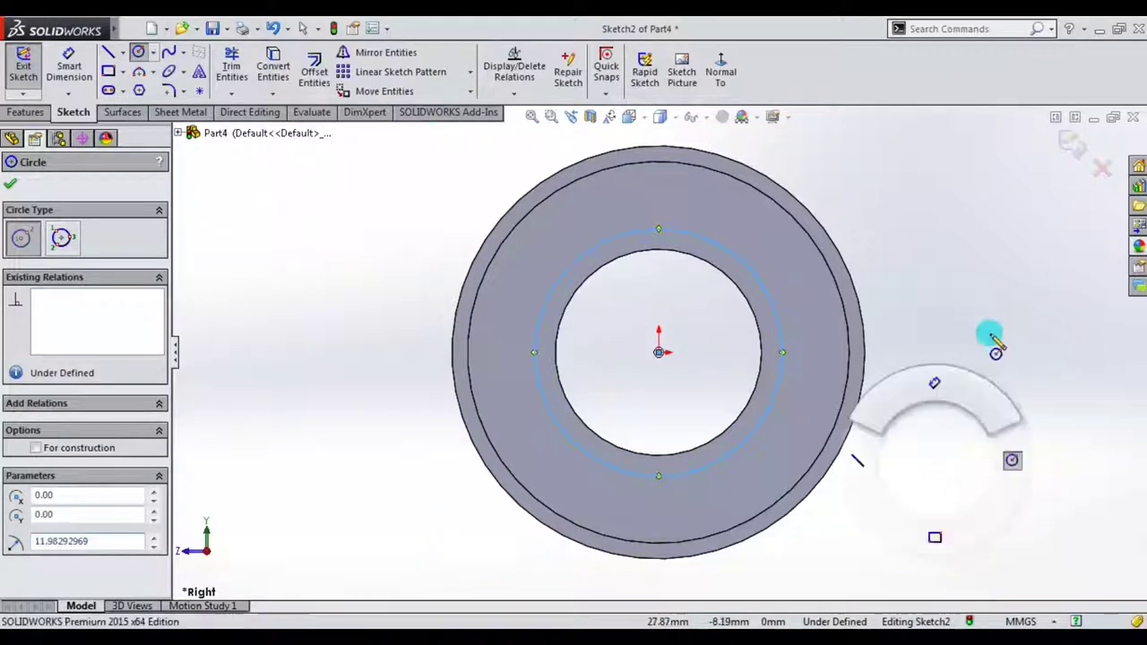
{"action": "left_click", "coordinate": [784, 367]}
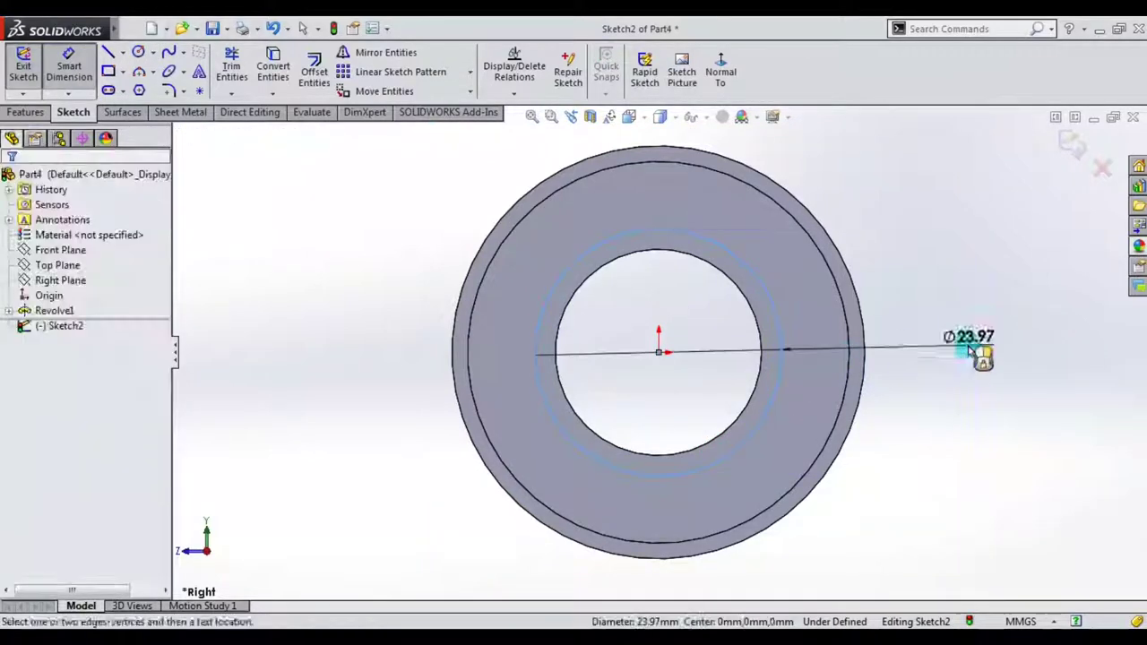
{"action": "left_click", "coordinate": [968, 348]}
{"action": "type", "text": "5"}
{"action": "key", "text": "Return"}
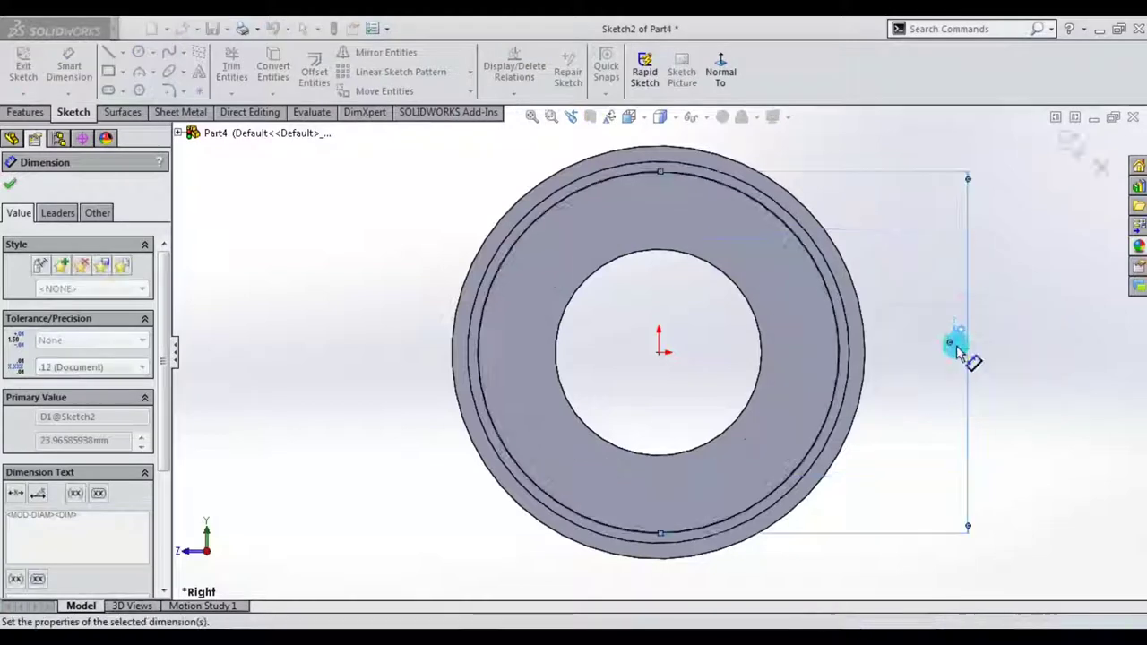
{"action": "key", "text": "Escape"}
- Draw a hexagon centred on the origin and dimension it 35 mm across flats
{"action": "key", "text": "Escape"}
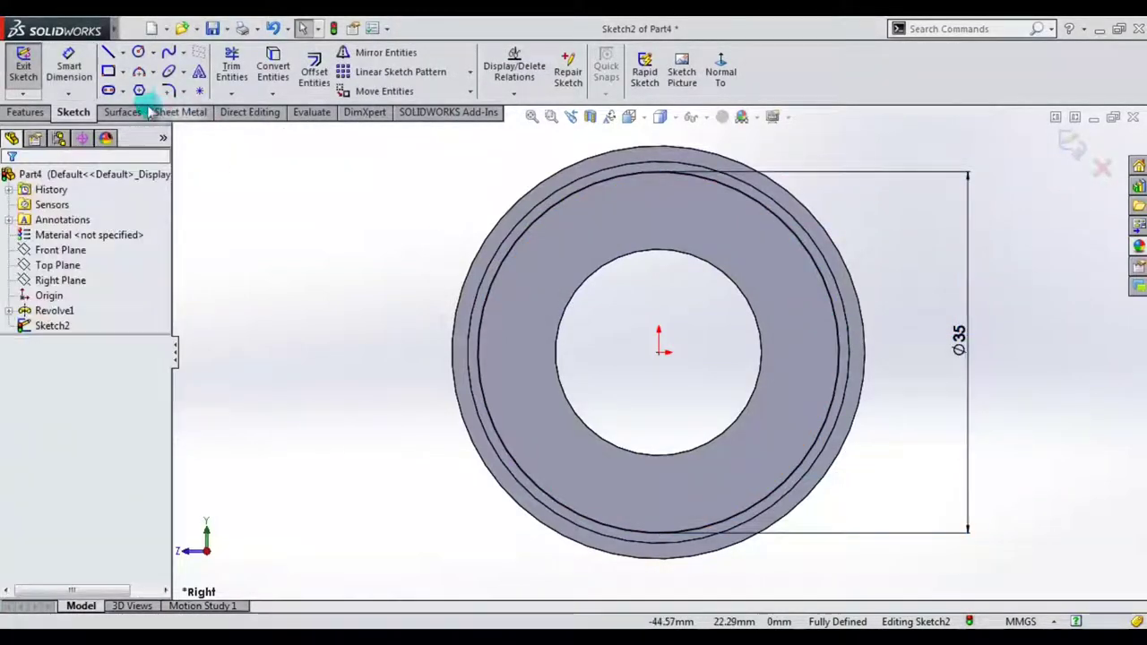
{"action": "left_click", "coordinate": [140, 92]}
{"action": "mouse_move", "coordinate": [659, 317]}
{"action": "left_mouse_down"}
{"action": "mouse_move", "coordinate": [669, 134]}
{"action": "mouse_move", "coordinate": [678, 140]}
{"action": "left_mouse_up"}
{"action": "key", "text": "Escape"}
{"action": "left_click", "coordinate": [81, 77]}
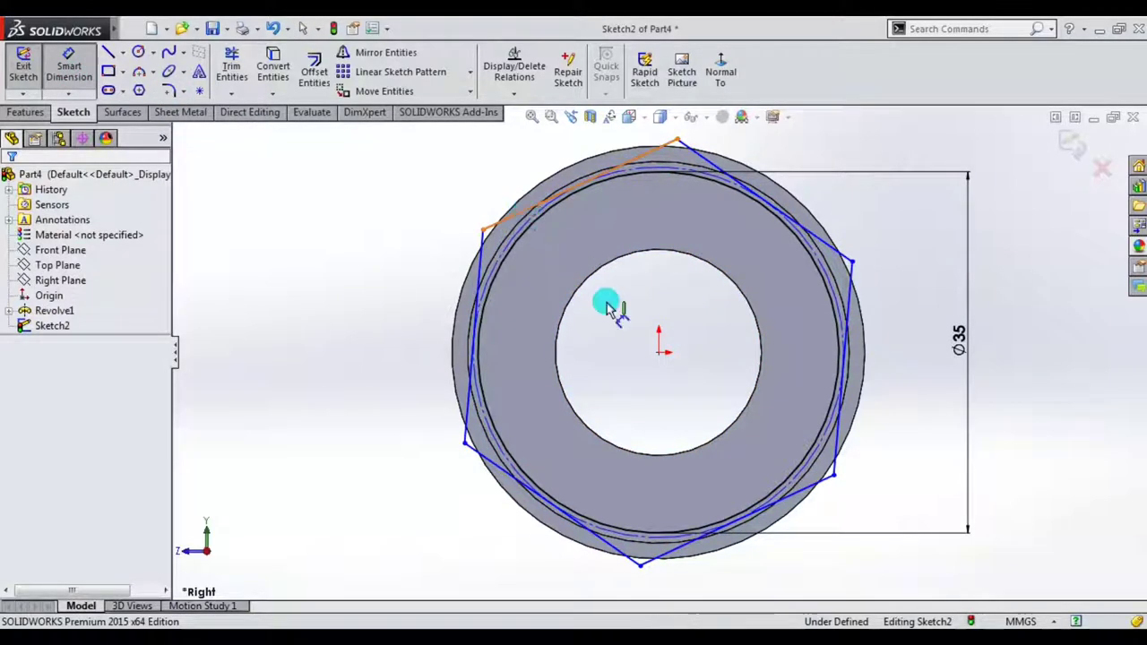
{"action": "left_click", "coordinate": [580, 186]}
{"action": "left_click", "coordinate": [817, 481]}
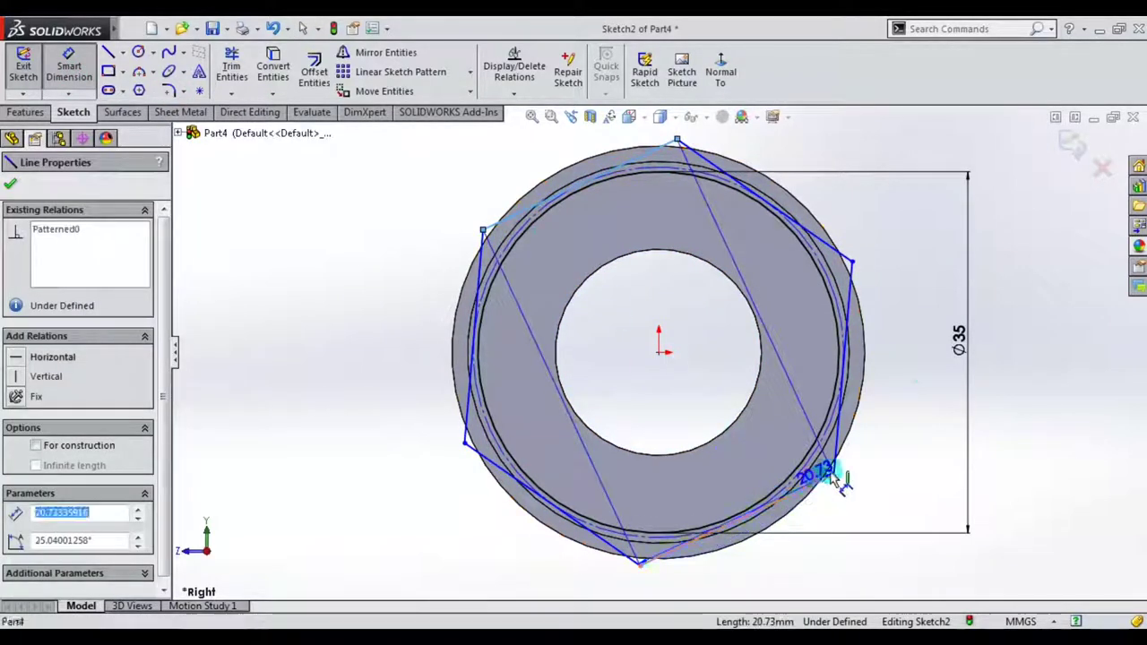
{"action": "left_click", "coordinate": [1017, 268]}
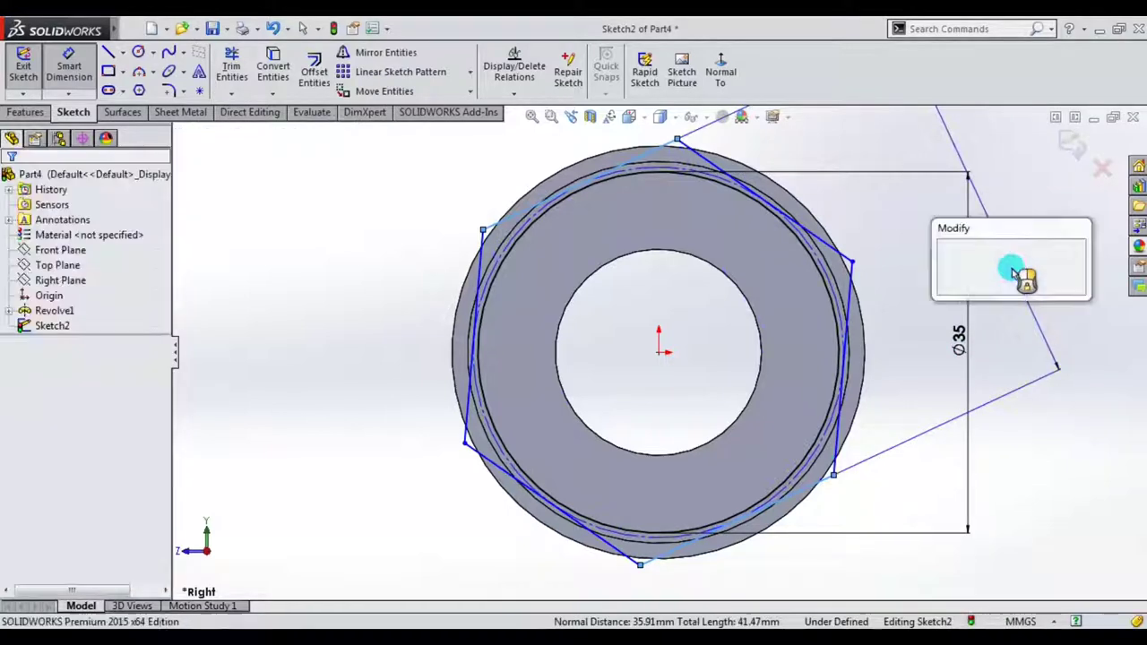
{"action": "type", "text": "35"}
{"action": "key", "text": "Return"}
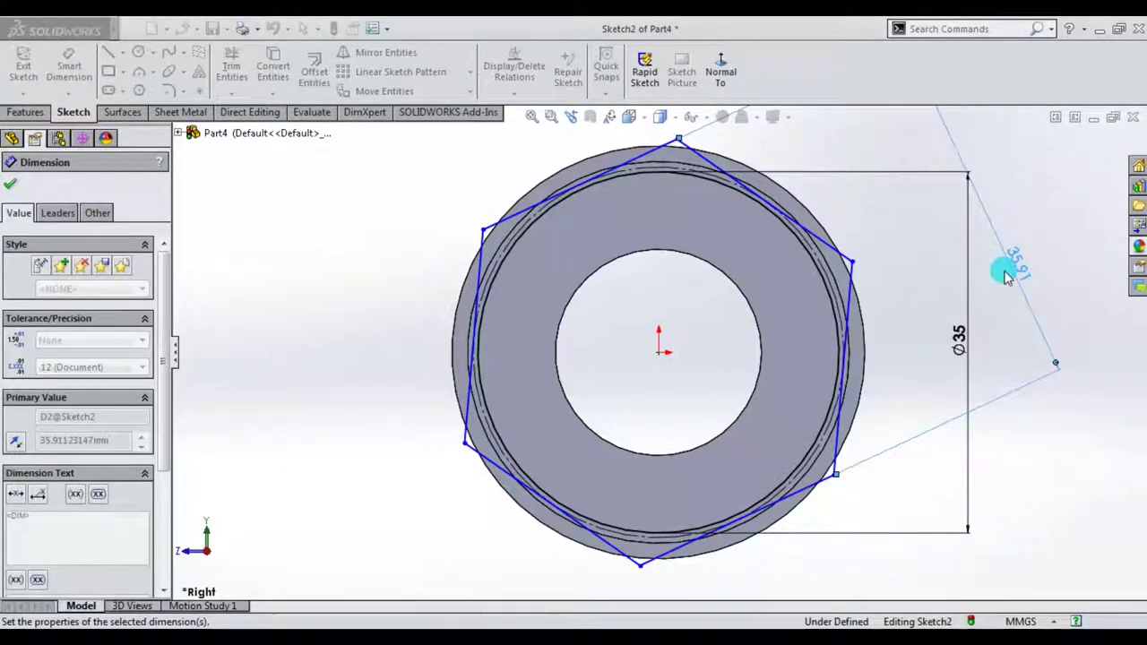
{"action": "scroll", "coordinate": [672, 291], "scroll_direction": "up", "scroll_amount": 2}
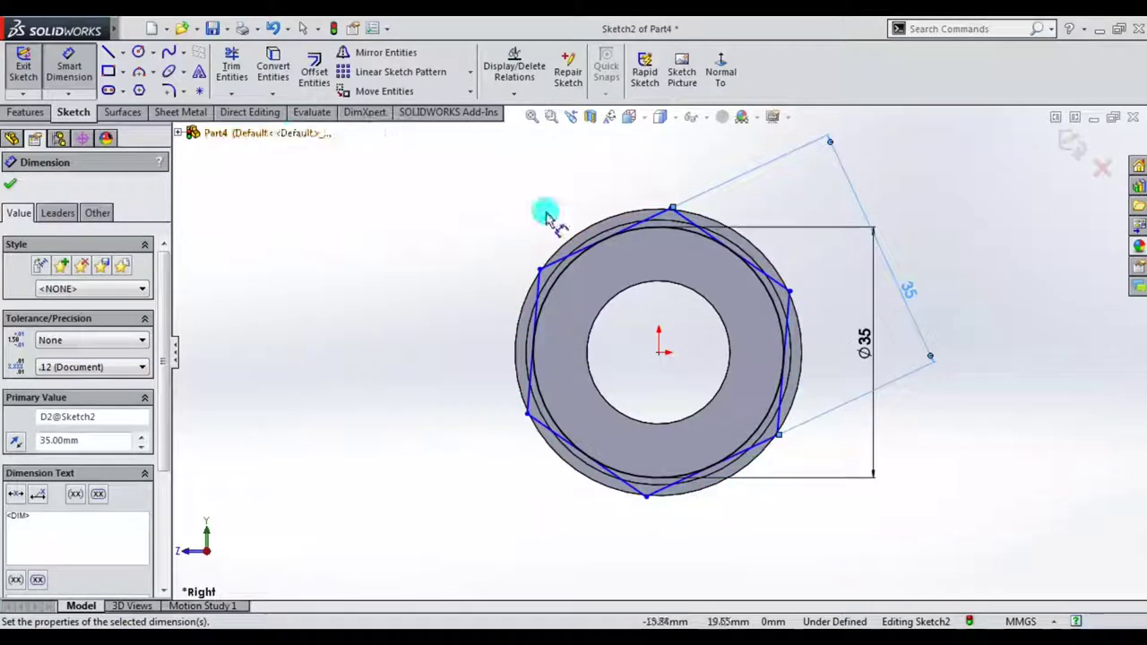
{"action": "left_click", "coordinate": [546, 210]}
- Give the hexagon's top edge a Horizontal relation
{"action": "left_click", "coordinate": [661, 215]}
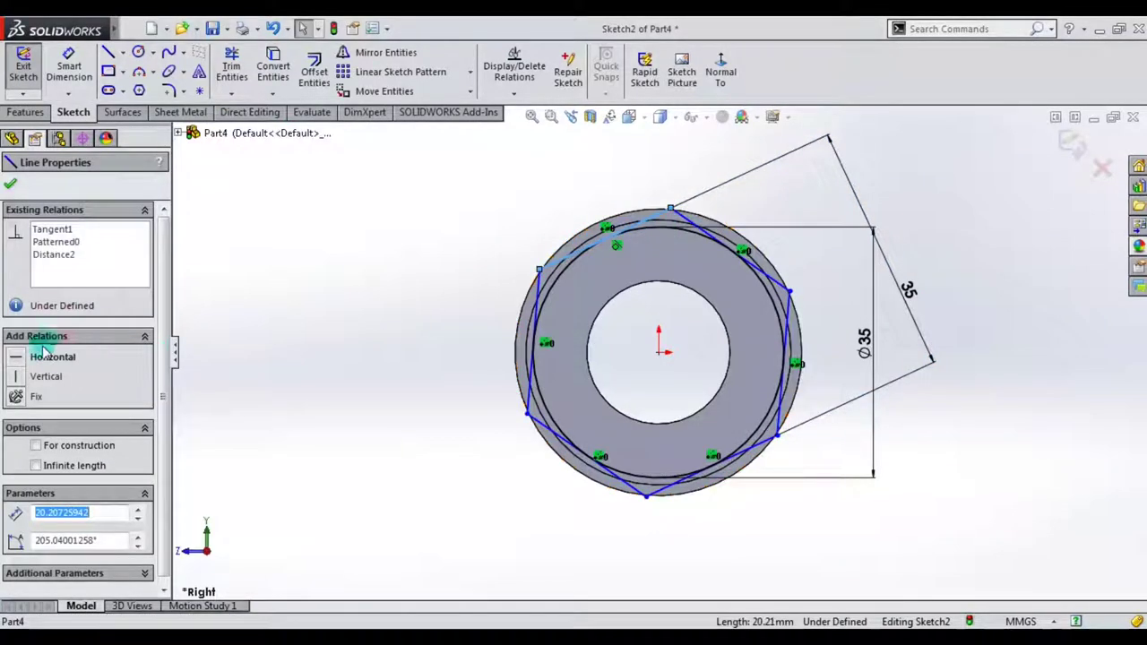
{"action": "left_click", "coordinate": [18, 358]}
{"action": "left_click", "coordinate": [447, 280]}
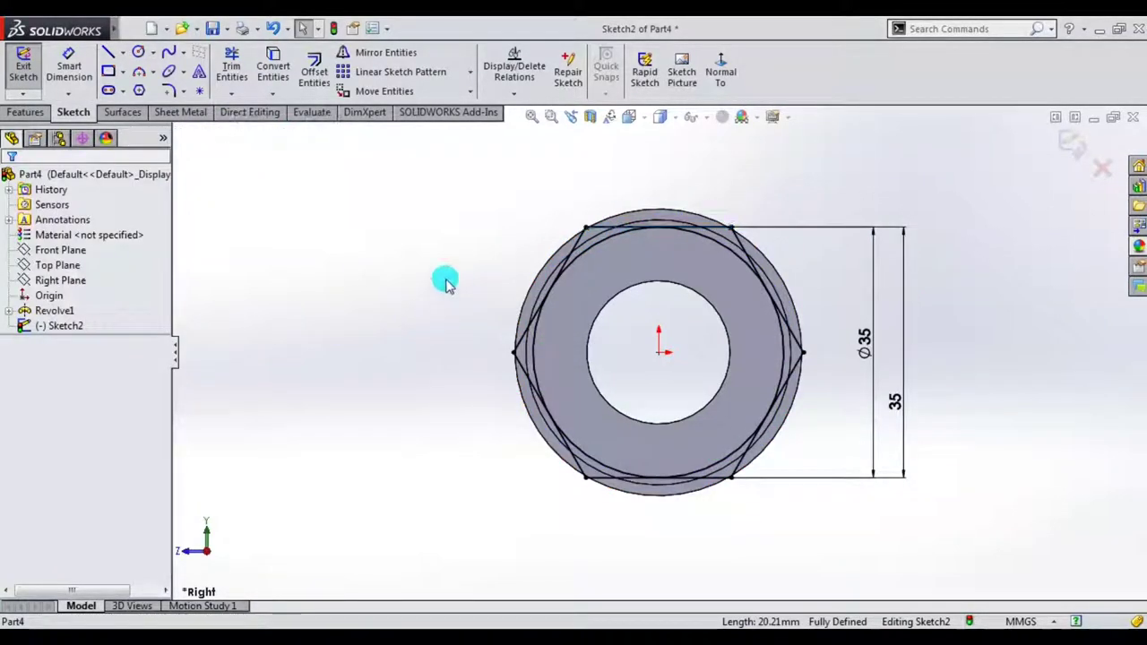
{"action": "left_click", "coordinate": [27, 112]}
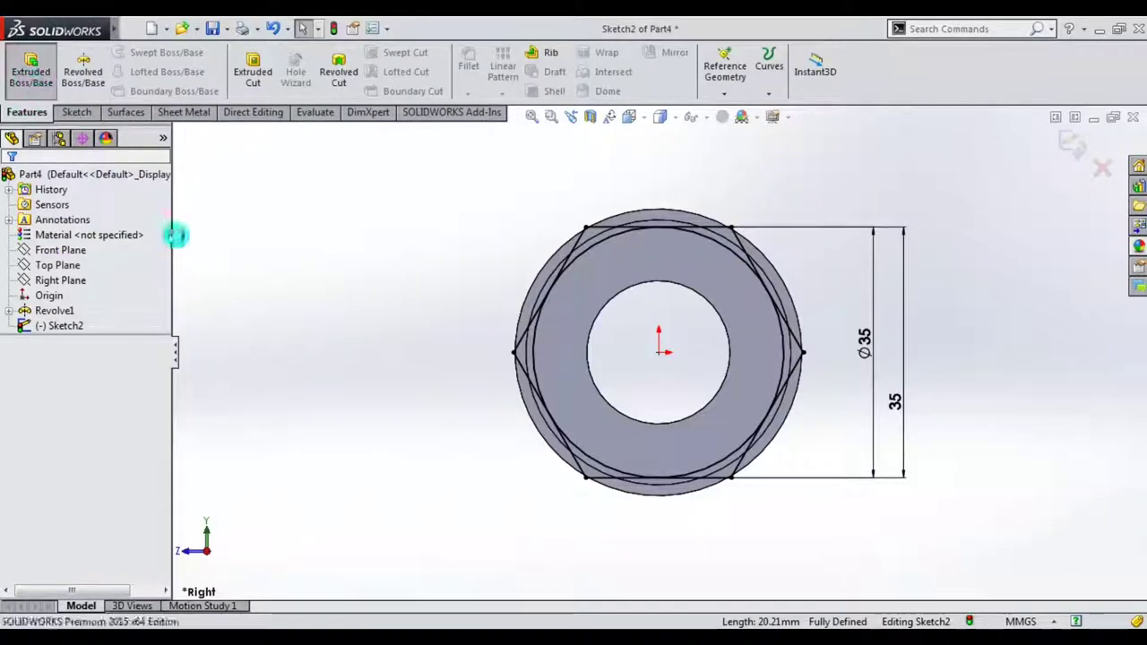
- Select the six hexagon corner regions for an Extruded Boss/Base
{"action": "left_click", "coordinate": [594, 238]}
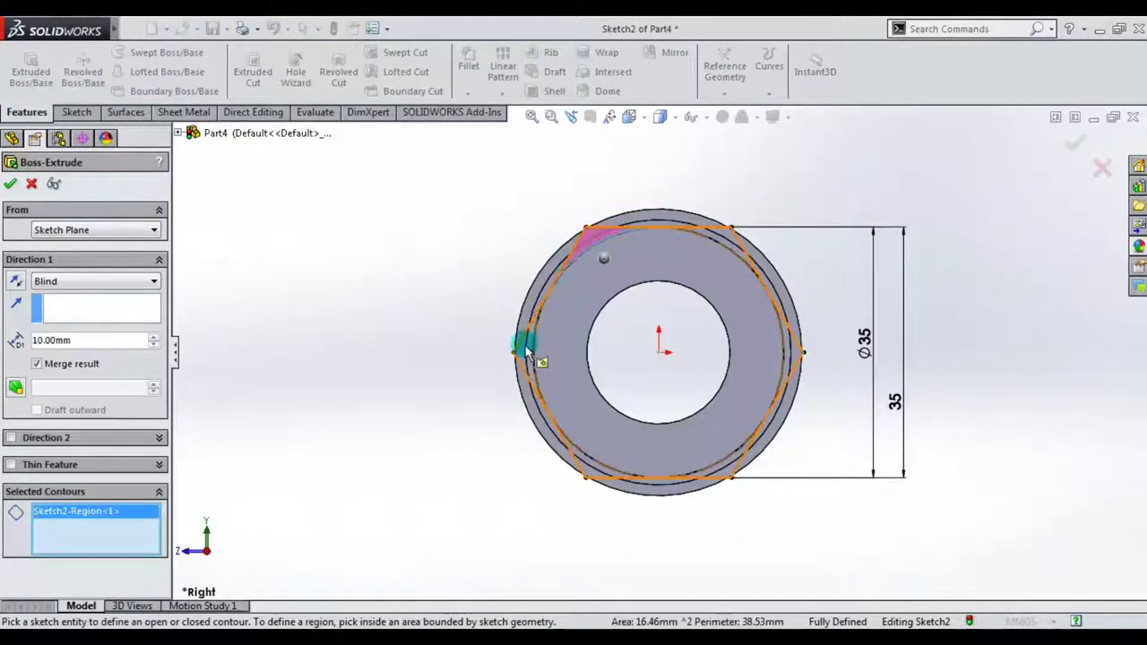
{"action": "left_click", "coordinate": [522, 358]}
{"action": "left_click", "coordinate": [589, 466]}
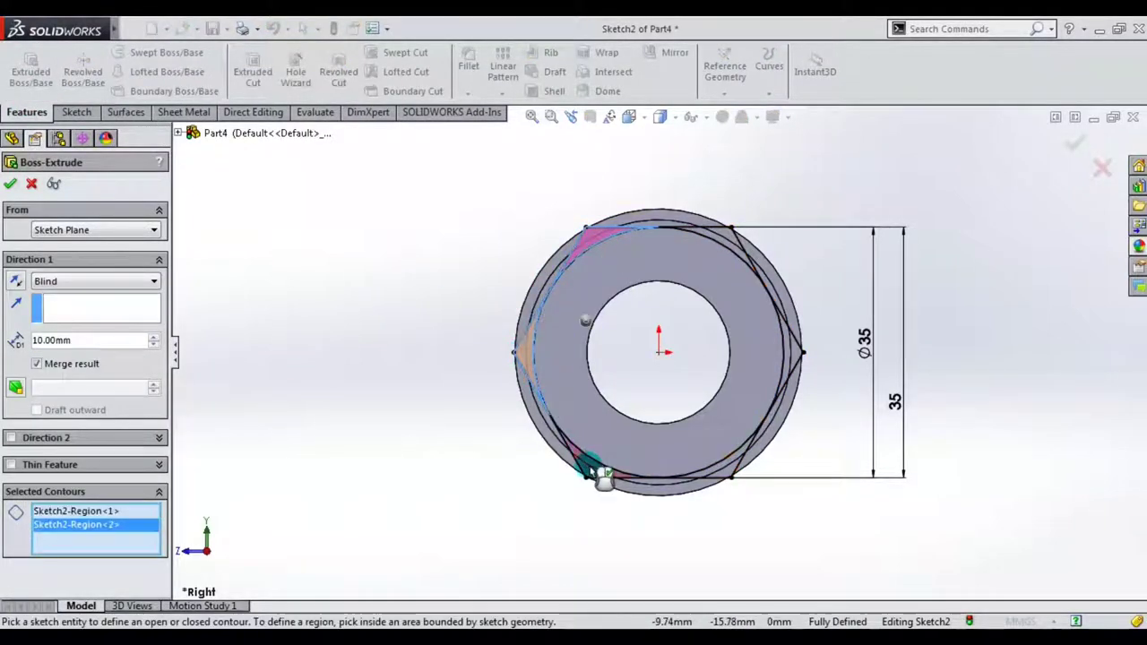
{"action": "left_click", "coordinate": [726, 467]}
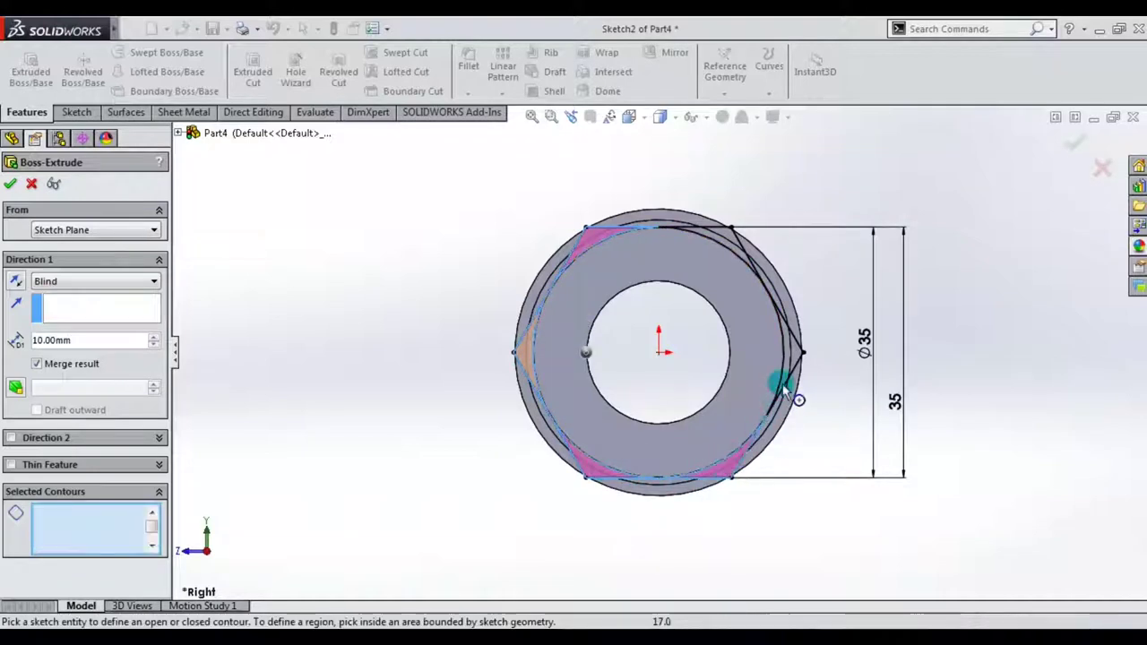
{"action": "left_click", "coordinate": [794, 356]}
{"action": "left_click", "coordinate": [728, 235]}
{"action": "middle_click_drag", "start_coordinate": [399, 314], "coordinate": [467, 314]}
{"action": "middle_click_drag", "start_coordinate": [513, 397], "coordinate": [194, 399]}
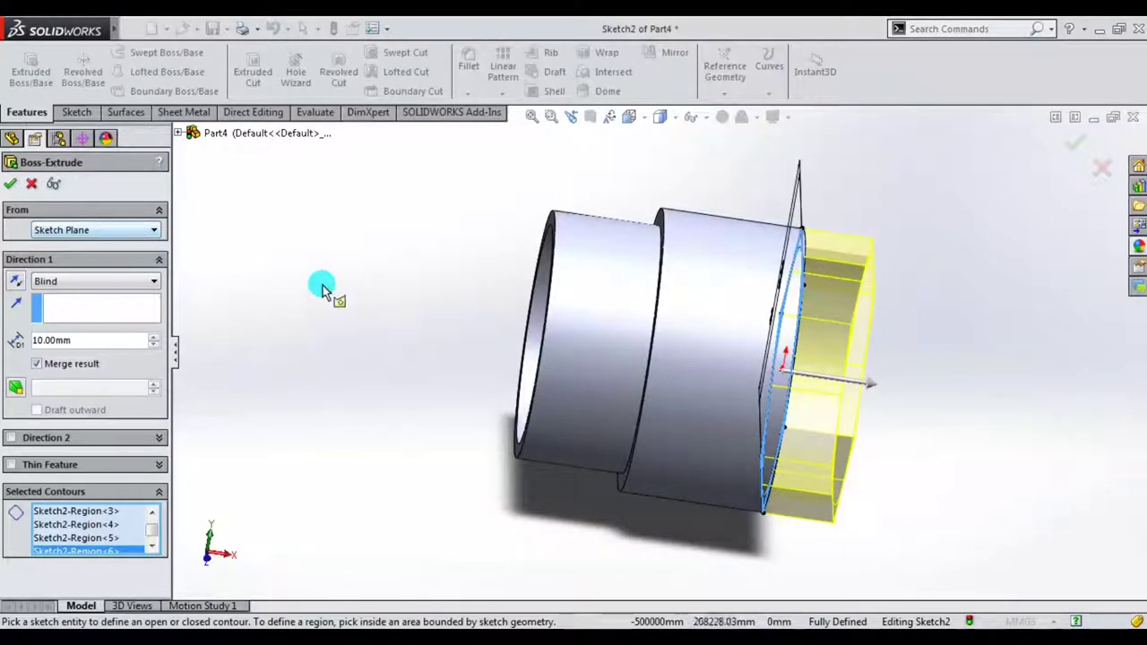
{"action": "middle_click_drag", "start_coordinate": [323, 284], "coordinate": [356, 295]}
- Start the extrusion at a 20 mm offset, reverse it, and extrude 15 mm deep
{"action": "left_click", "coordinate": [138, 230]}
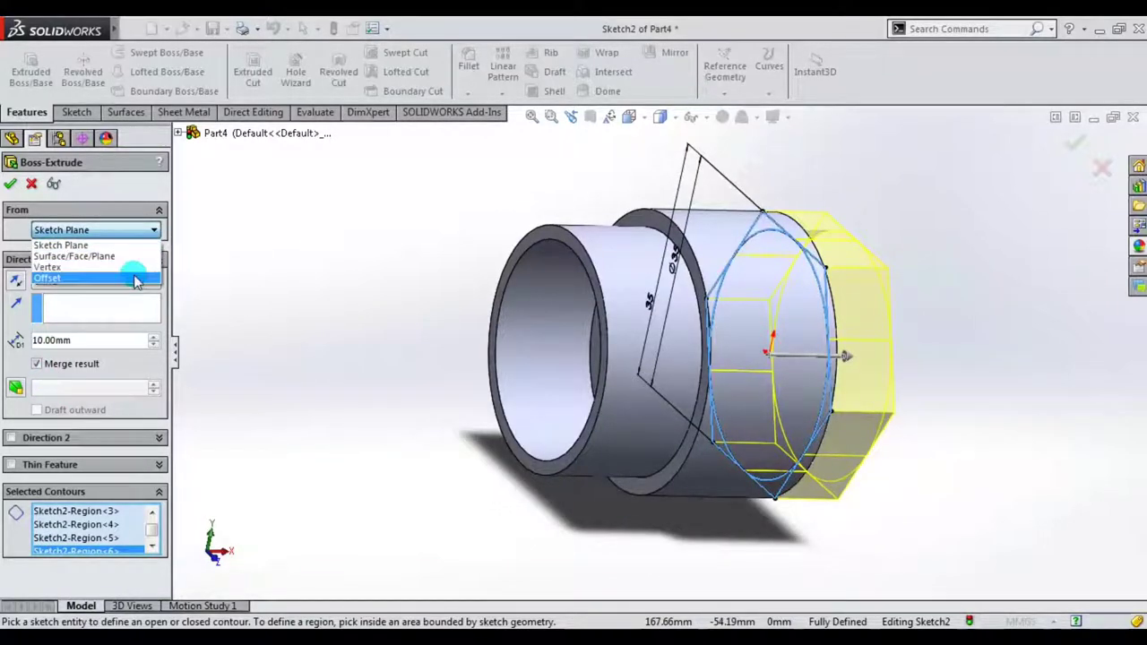
{"action": "left_click", "coordinate": [136, 277]}
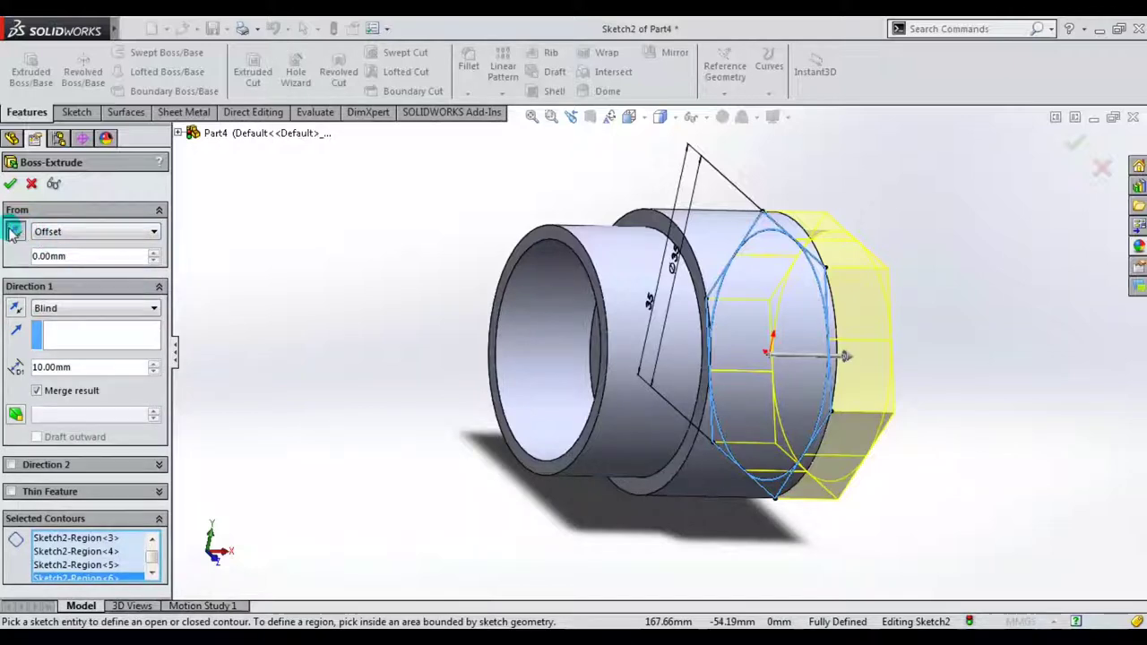
{"action": "type", "text": "20"}
{"action": "key", "text": "Return"}
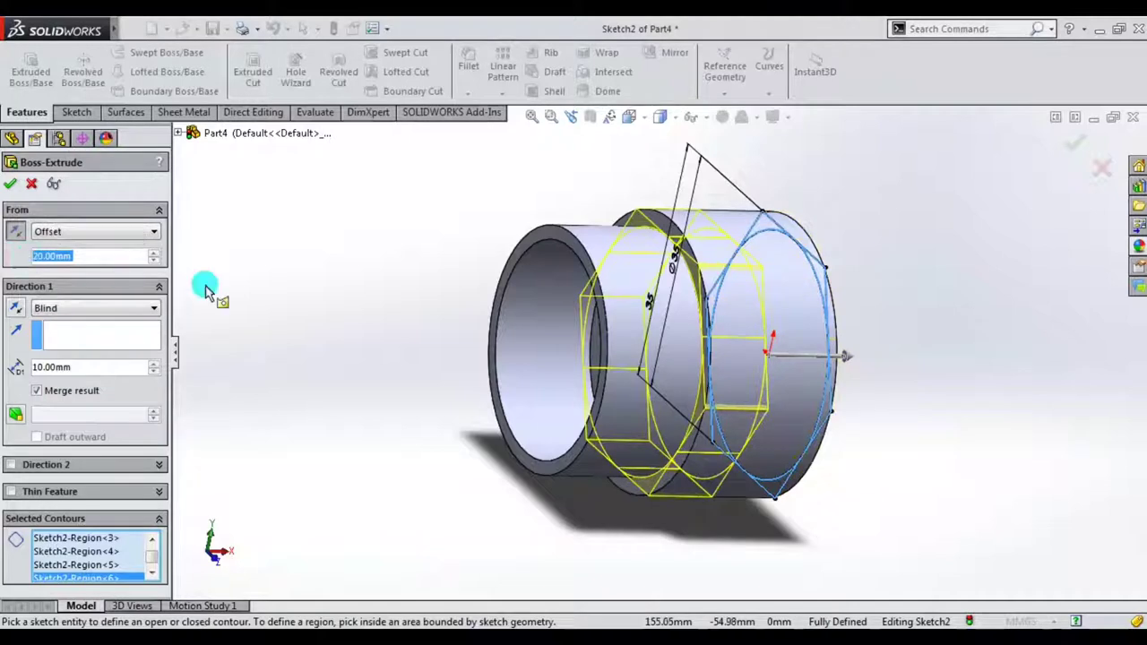
{"action": "left_click", "coordinate": [16, 308]}
{"action": "middle_click_drag", "start_coordinate": [507, 323], "coordinate": [476, 326]}
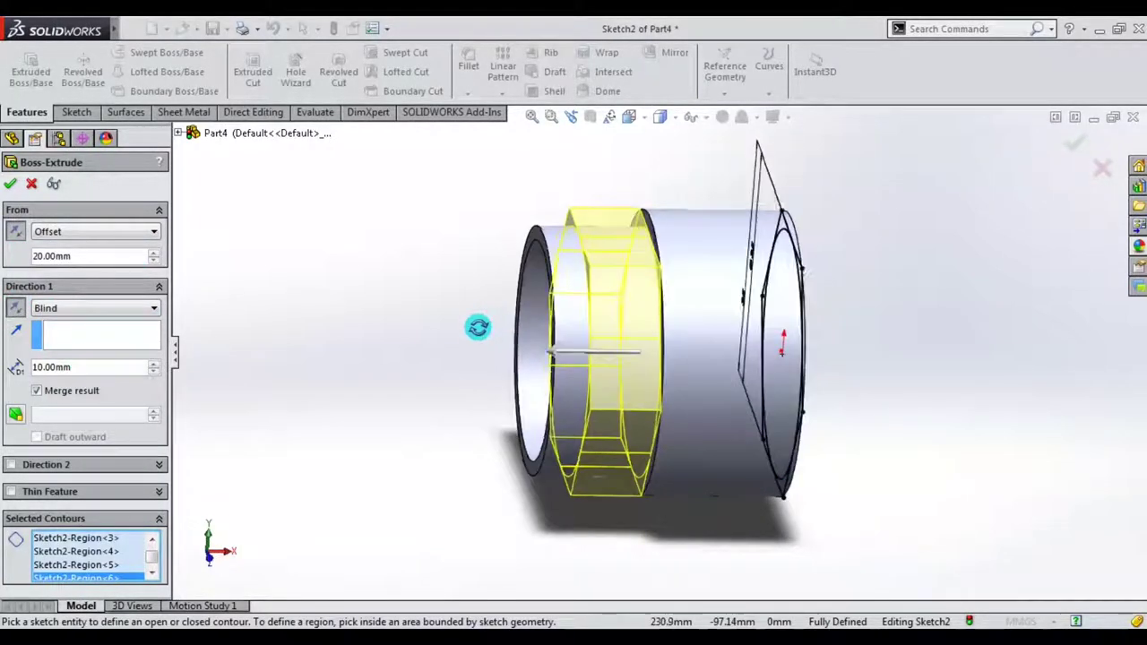
{"action": "type", "text": "15"}
{"action": "key", "text": "Return"}
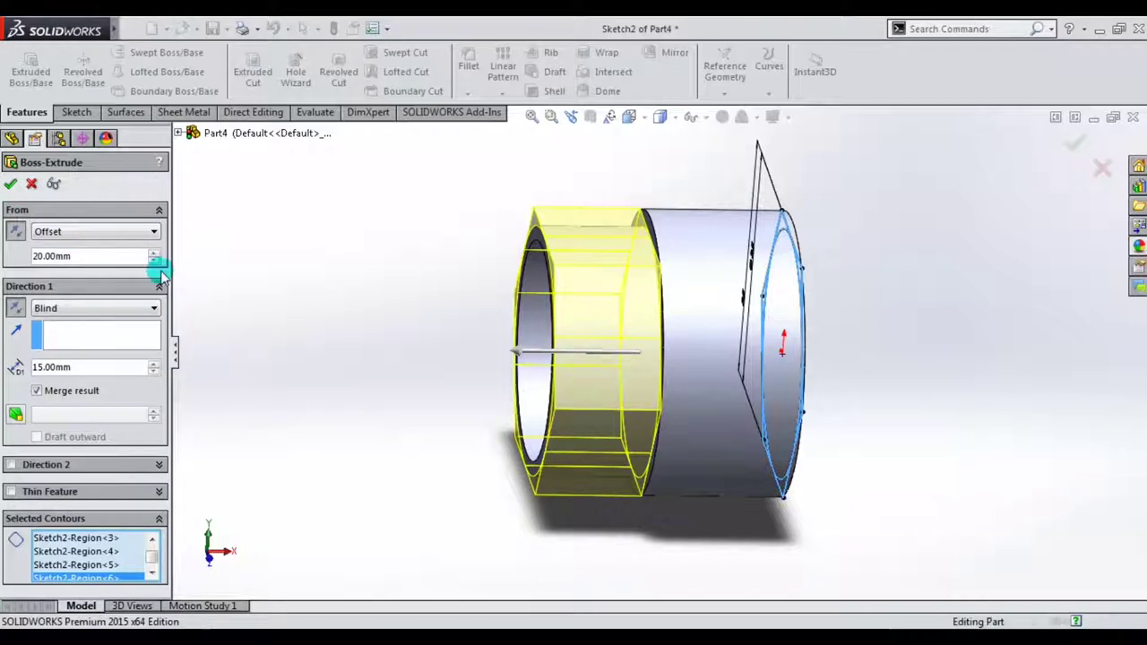
{"action": "key", "text": "Return"}
{"action": "mouse_move", "coordinate": [422, 291]}
{"action": "middle_mouse_down"}
{"action": "mouse_move", "coordinate": [581, 342]}
{"action": "mouse_move", "coordinate": [489, 326]}
{"action": "middle_mouse_up"}
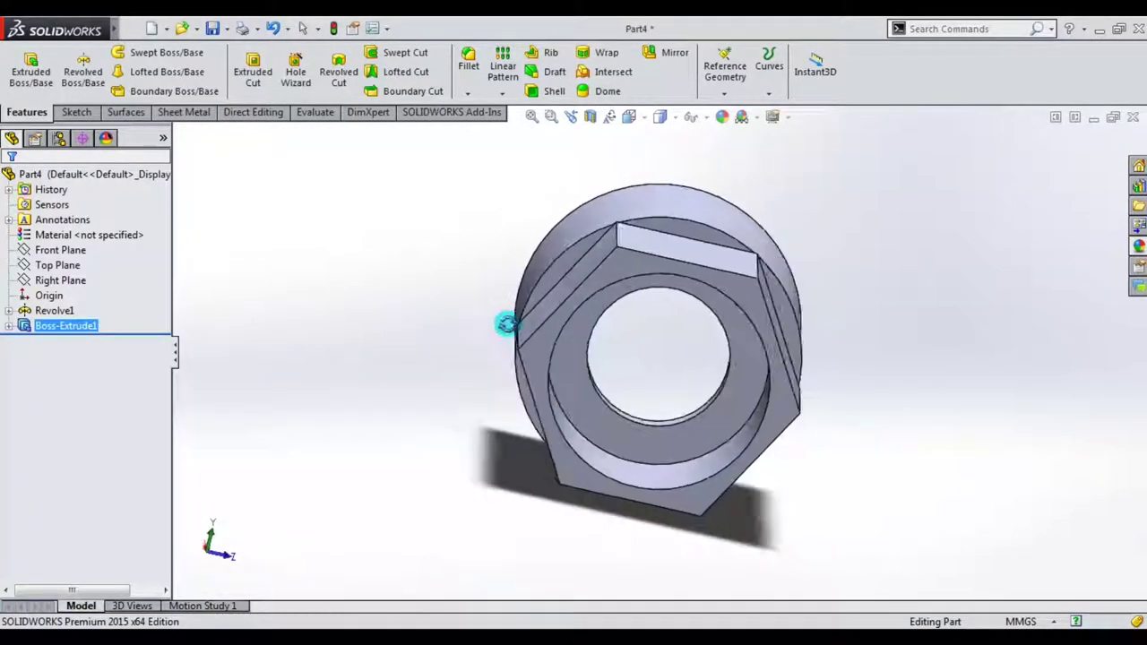
- Create a helix from a 31 mm circle on the hex end face, 14 mm high with 8 revolutions
{"action": "left_click", "coordinate": [769, 95]}
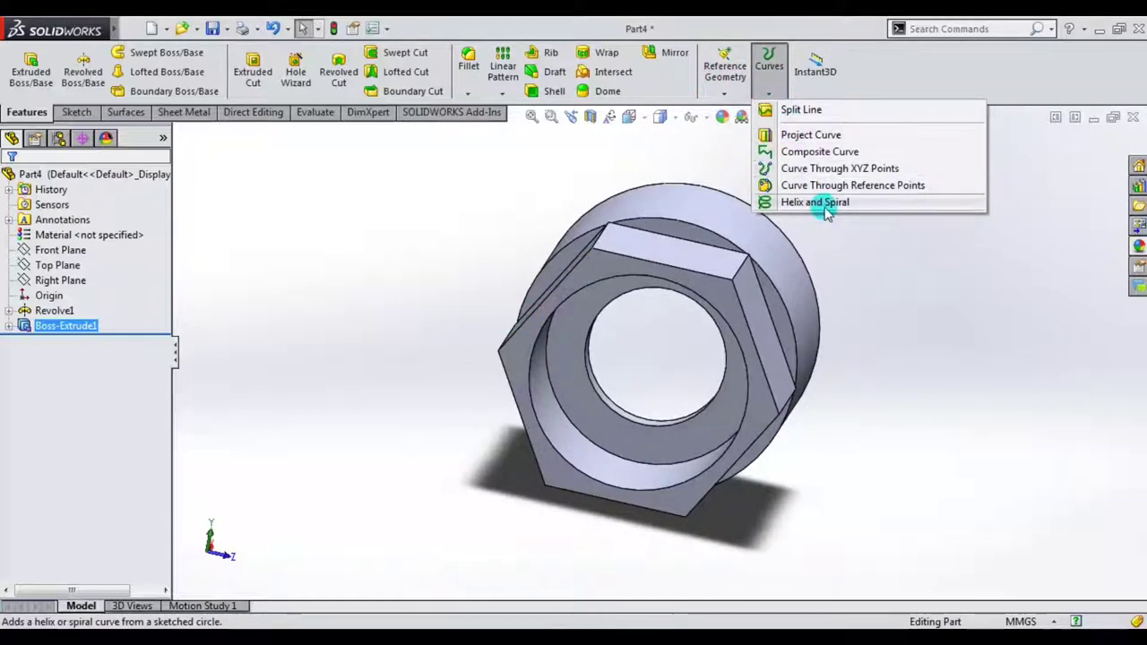
{"action": "left_click", "coordinate": [827, 212]}
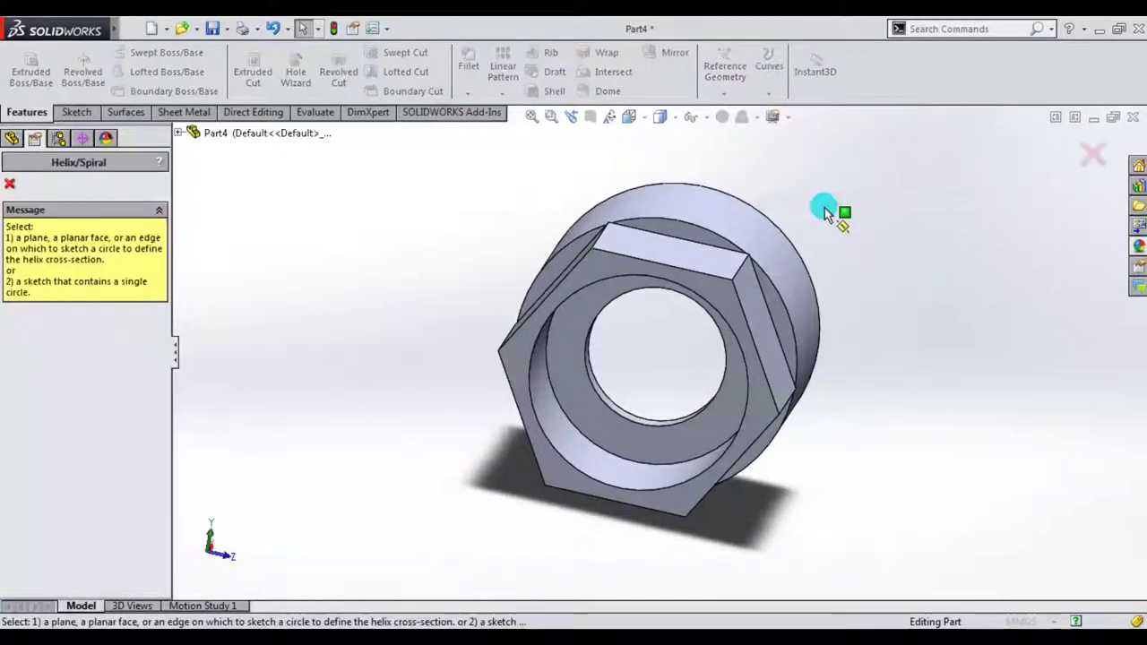
{"action": "left_click", "coordinate": [627, 443]}
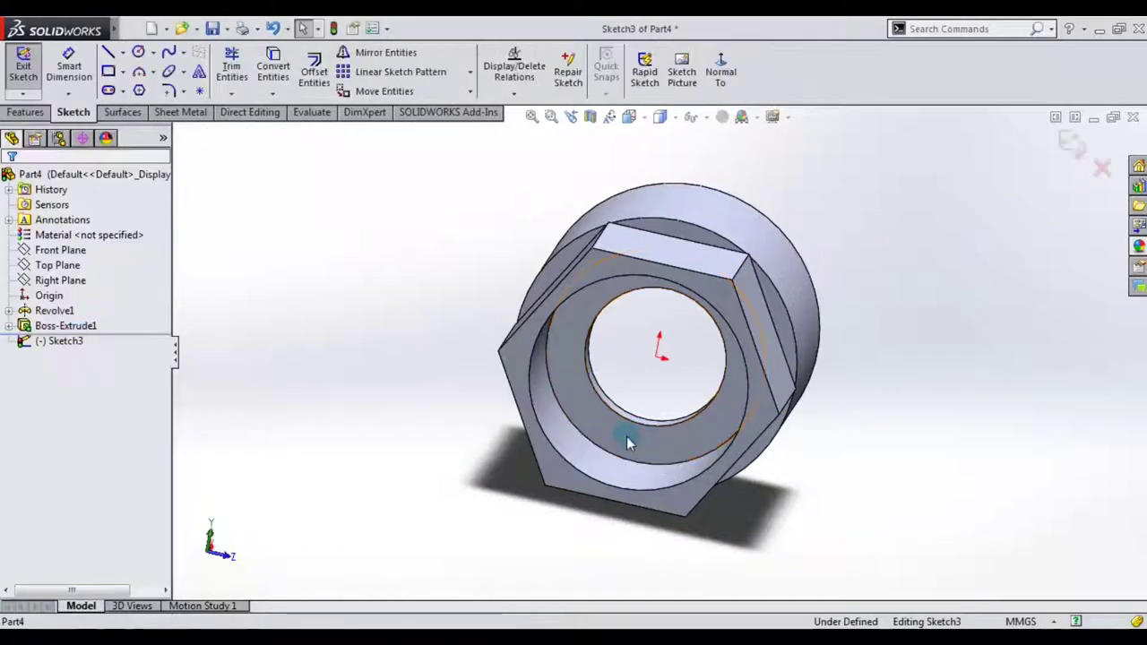
{"action": "left_click", "coordinate": [138, 53]}
{"action": "left_click", "coordinate": [658, 359]}
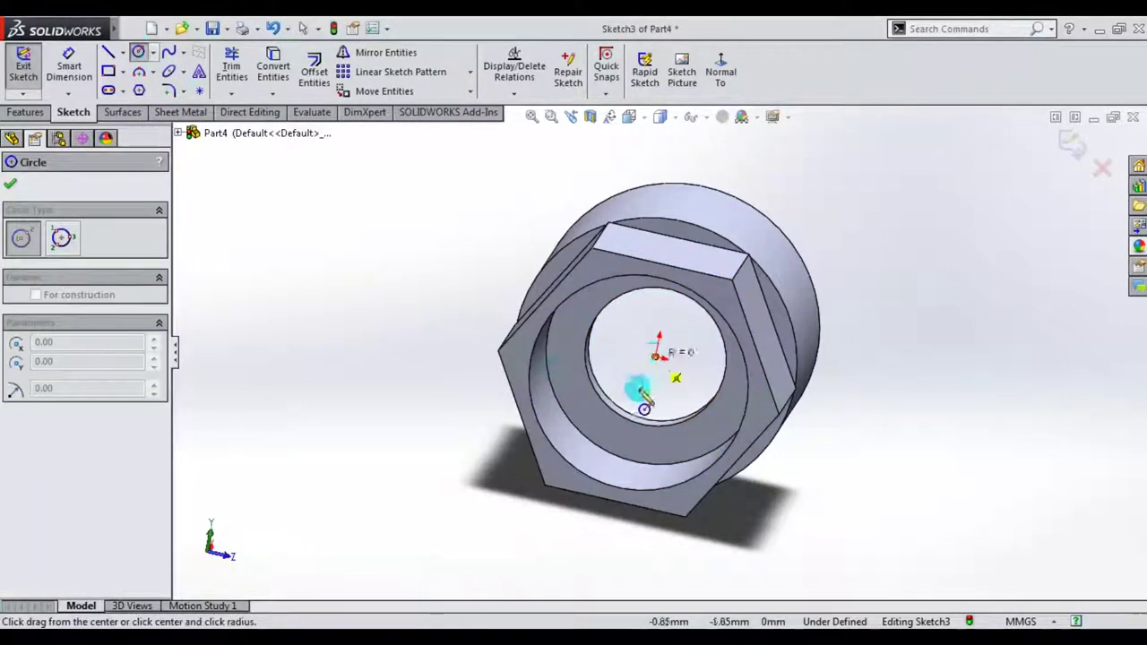
{"action": "left_click", "coordinate": [618, 464]}
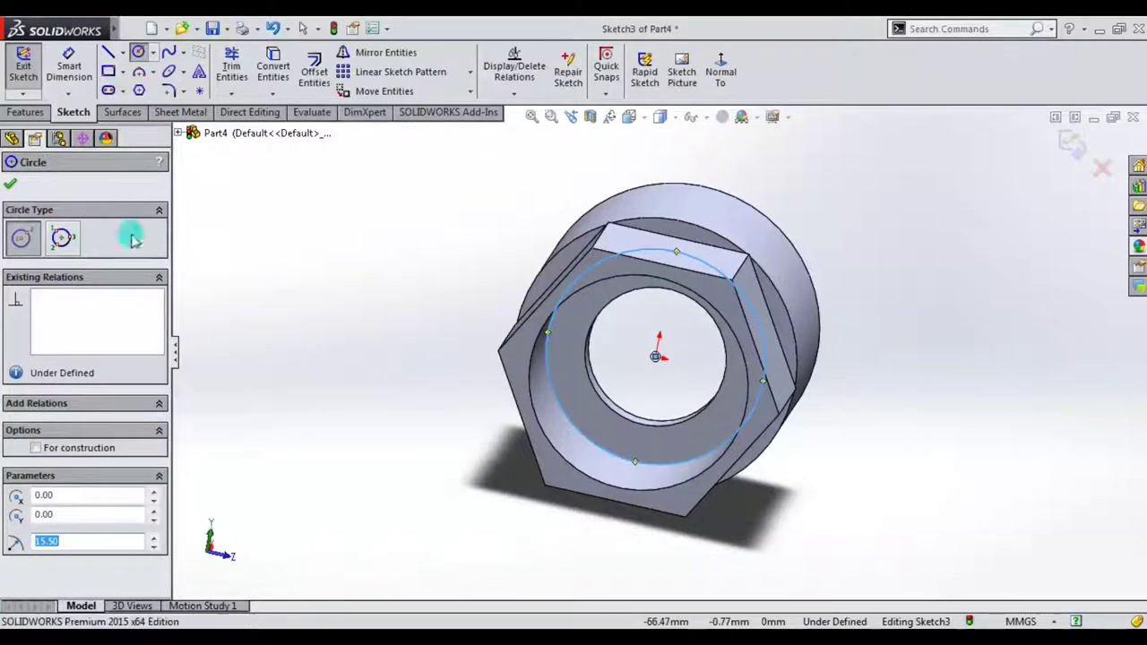
{"action": "left_click", "coordinate": [24, 72]}
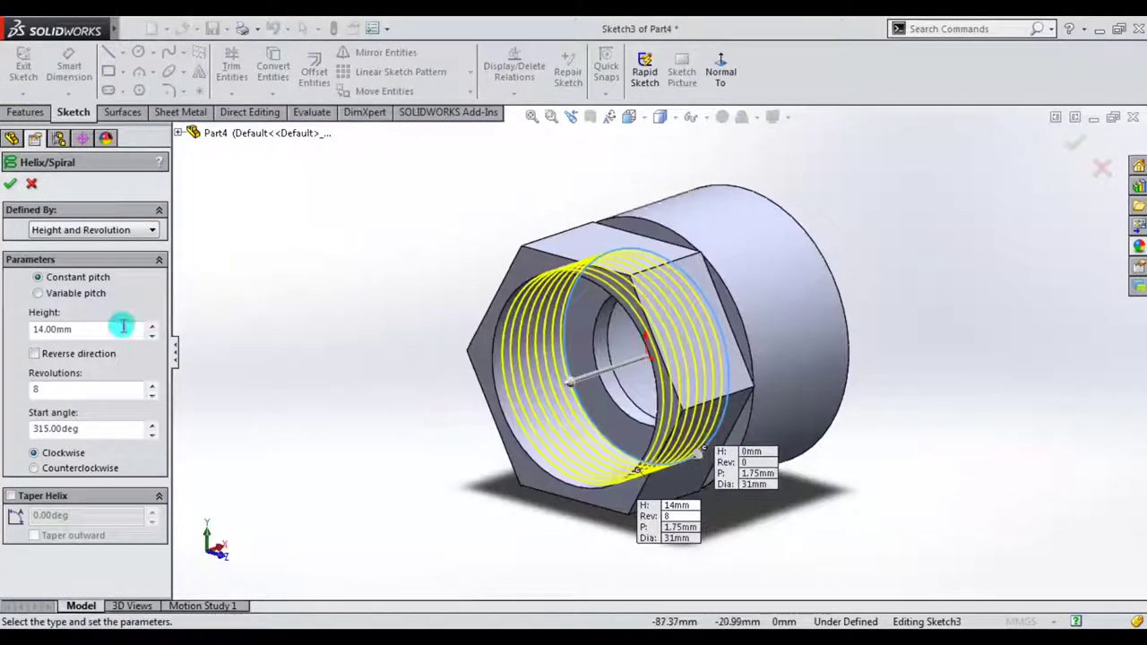
{"action": "scroll", "coordinate": [610, 402], "scroll_direction": "down", "scroll_amount": 3}
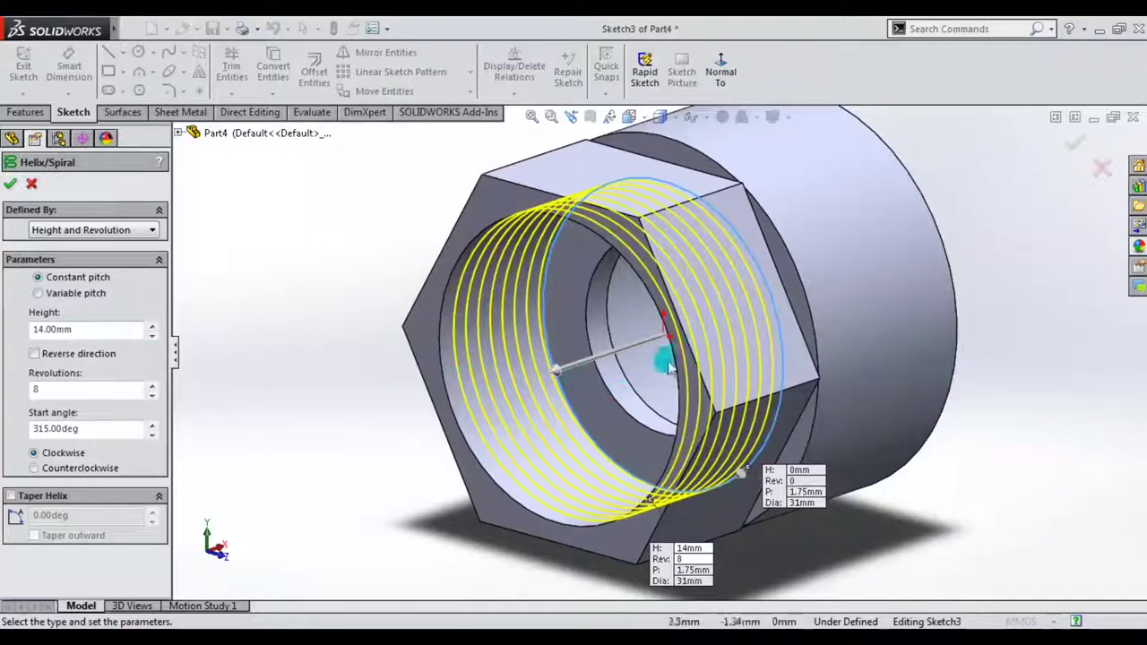
{"action": "mouse_move", "coordinate": [371, 443]}
{"action": "middle_mouse_down"}
{"action": "mouse_move", "coordinate": [436, 391]}
{"action": "mouse_move", "coordinate": [376, 438]}
{"action": "middle_mouse_up"}
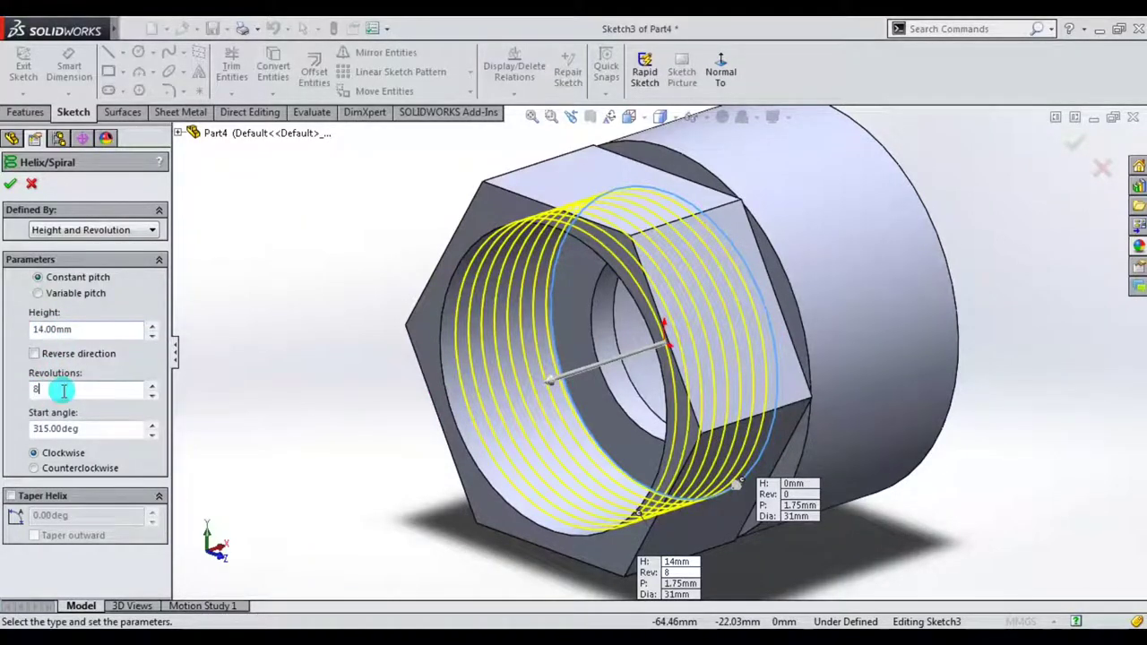
{"action": "left_click", "coordinate": [10, 184]}
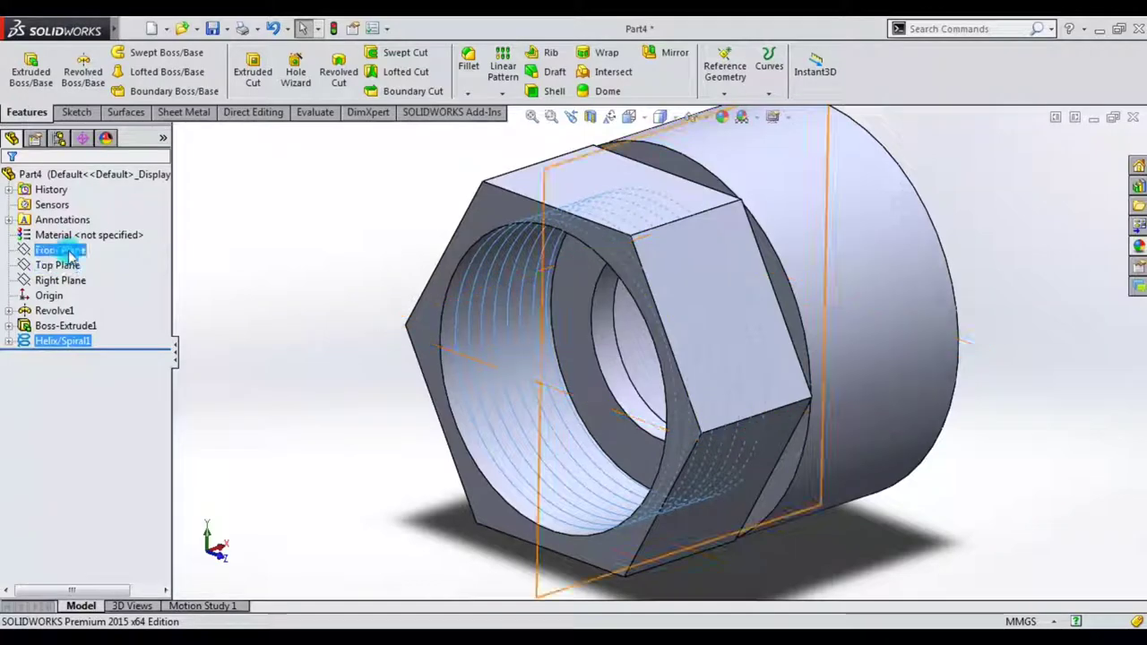
- Start a new sketch on the Front Plane and view it normal to the screen
{"action": "left_click", "coordinate": [63, 250]}
{"action": "left_click", "coordinate": [79, 226]}
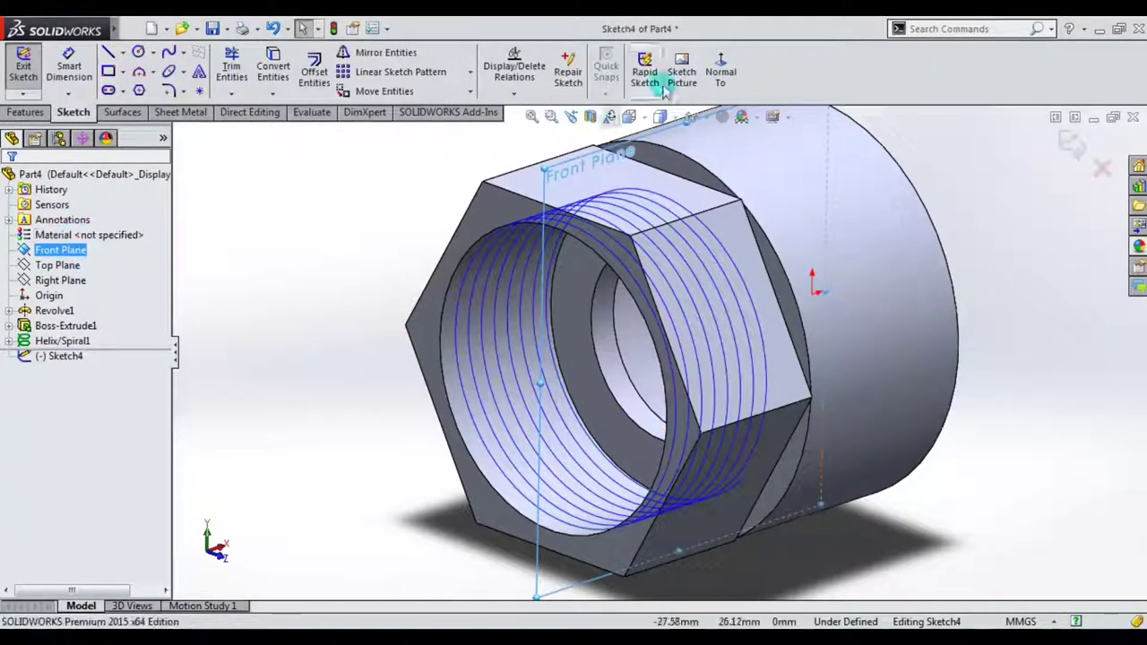
{"action": "left_click", "coordinate": [722, 70]}
{"action": "scroll", "coordinate": [507, 231], "scroll_direction": "down", "scroll_amount": 2}
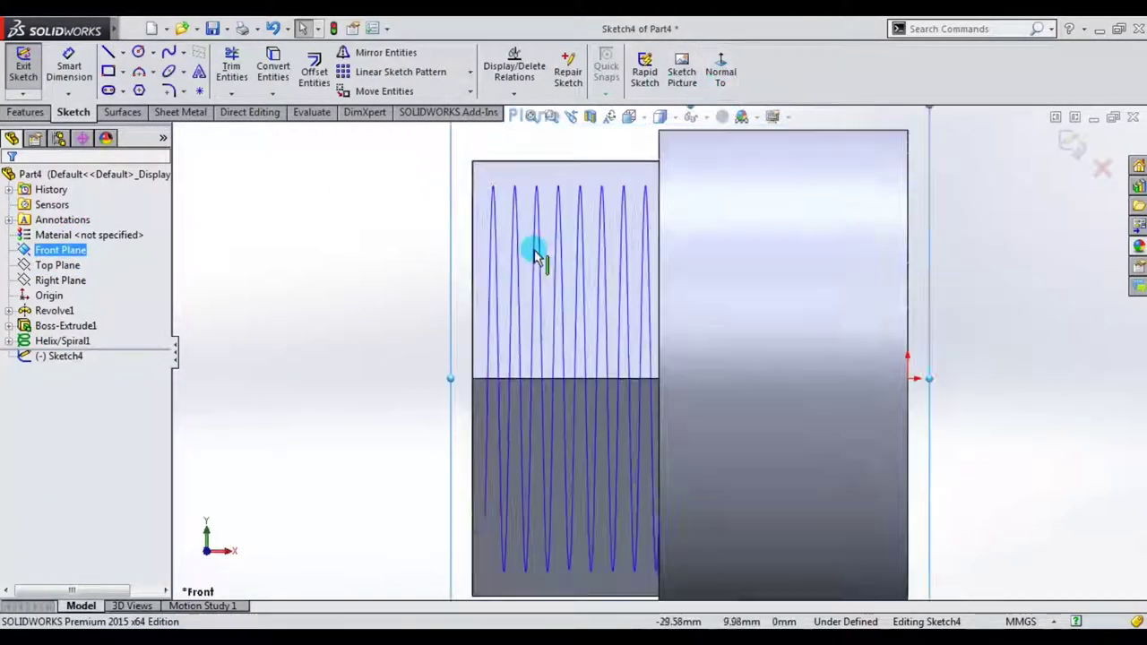
{"action": "scroll", "coordinate": [466, 243], "scroll_direction": "up", "scroll_amount": 2}
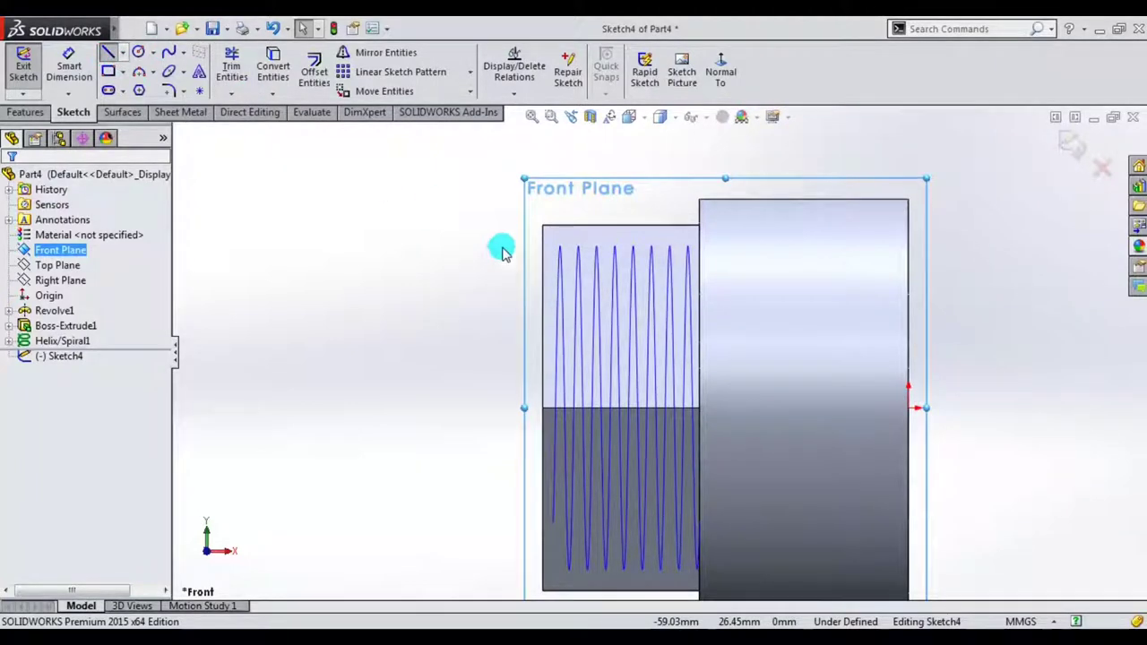
{"action": "scroll", "coordinate": [502, 255], "scroll_direction": "down", "scroll_amount": 1}
{"action": "scroll", "coordinate": [479, 246], "scroll_direction": "down", "scroll_amount": 1}
- Draw a small closed inverted triangle with a horizontal top edge beside the part
{"action": "left_click", "coordinate": [500, 250]}
{"action": "left_click", "coordinate": [512, 243]}
{"action": "left_click", "coordinate": [488, 283]}
{"action": "left_click", "coordinate": [465, 243]}
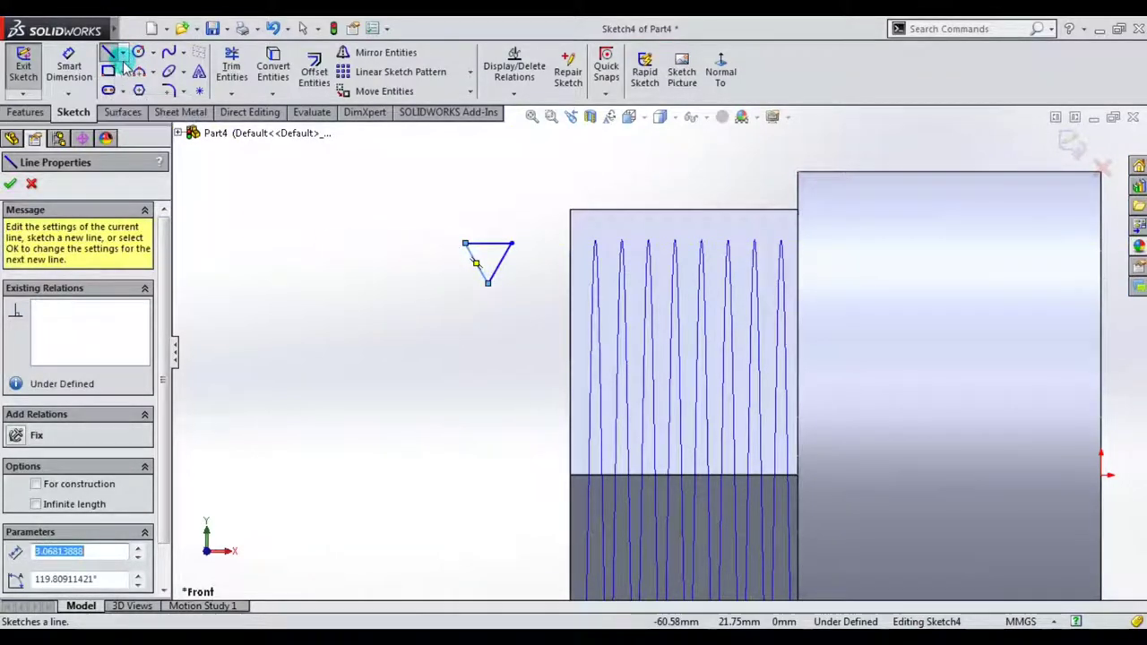
{"action": "left_click", "coordinate": [10, 182]}
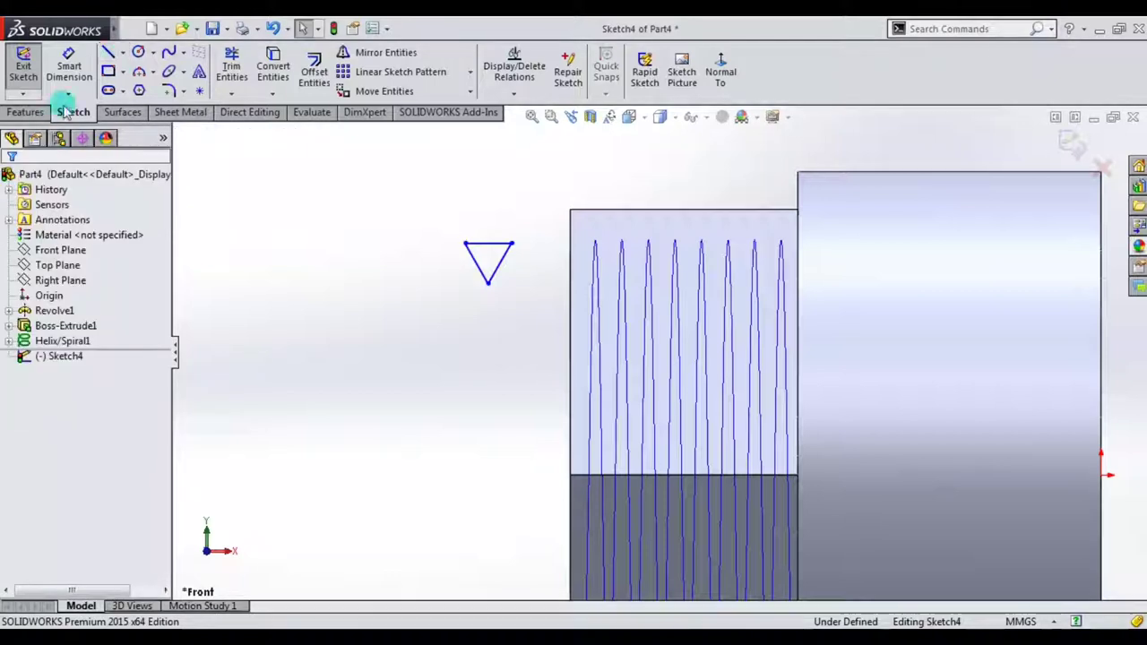
- Draw a vertical construction centerline from the triangle's bottom vertex to its top edge
{"action": "left_click", "coordinate": [121, 54]}
{"action": "left_click", "coordinate": [135, 87]}
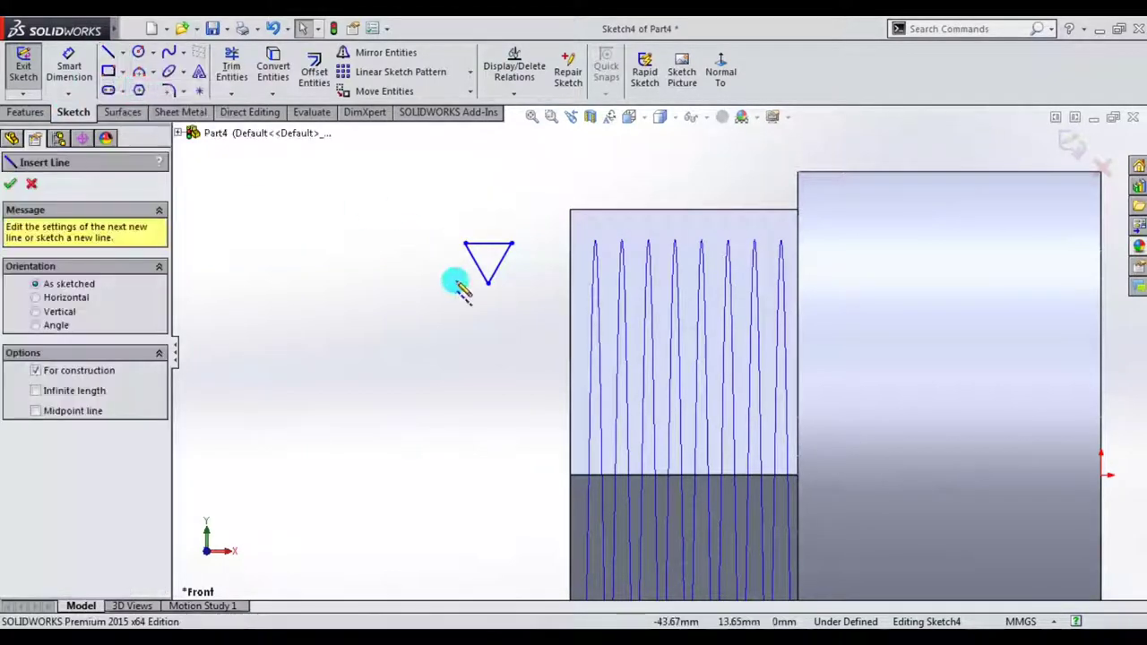
{"action": "left_click", "coordinate": [487, 285]}
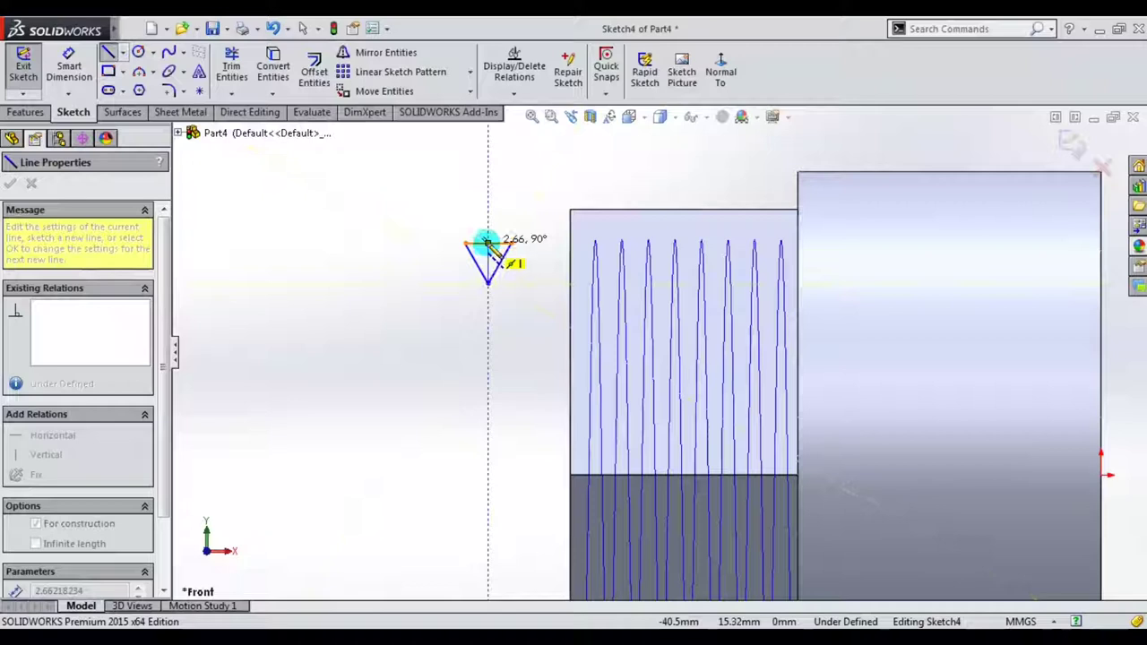
{"action": "left_click", "coordinate": [488, 242]}
{"action": "key", "text": "Escape"}
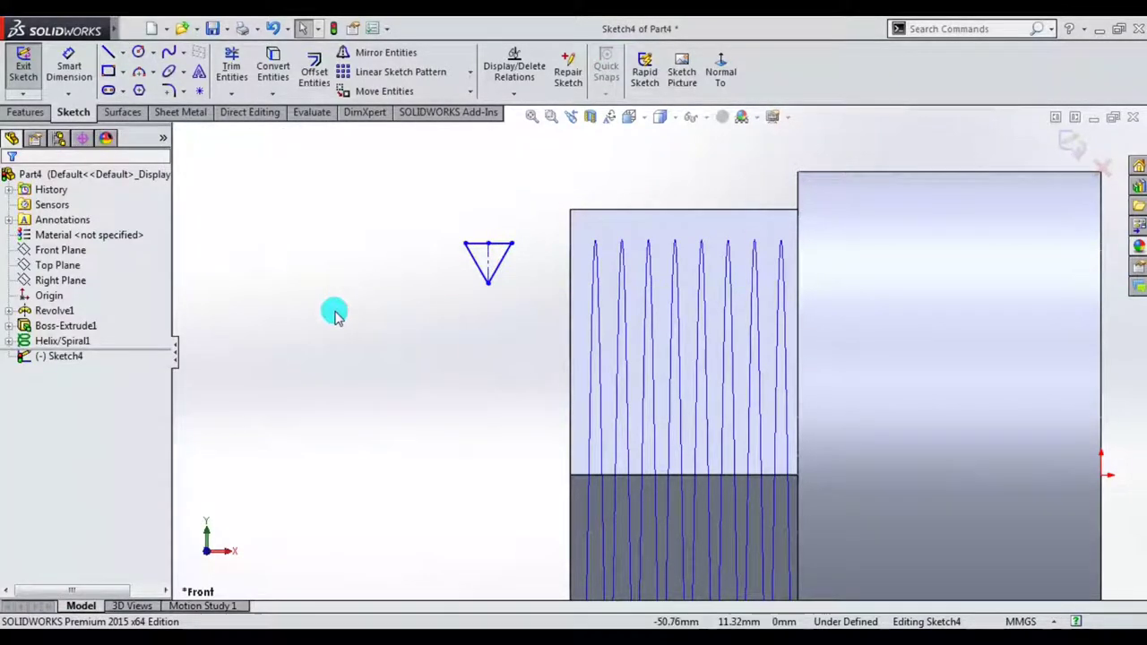
{"action": "right_click_drag", "start_coordinate": [333, 314], "coordinate": [348, 206]}
- Add a Smart Dimension to the triangle's top-edge width
{"action": "left_click", "coordinate": [479, 242]}
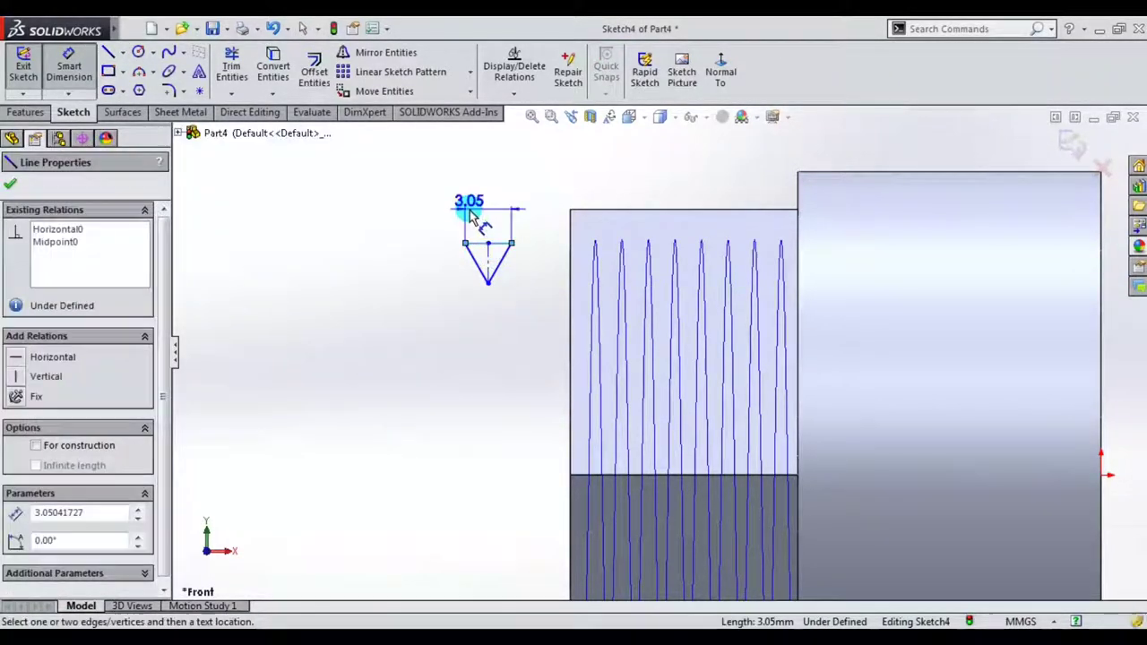
{"action": "left_click", "coordinate": [470, 215]}
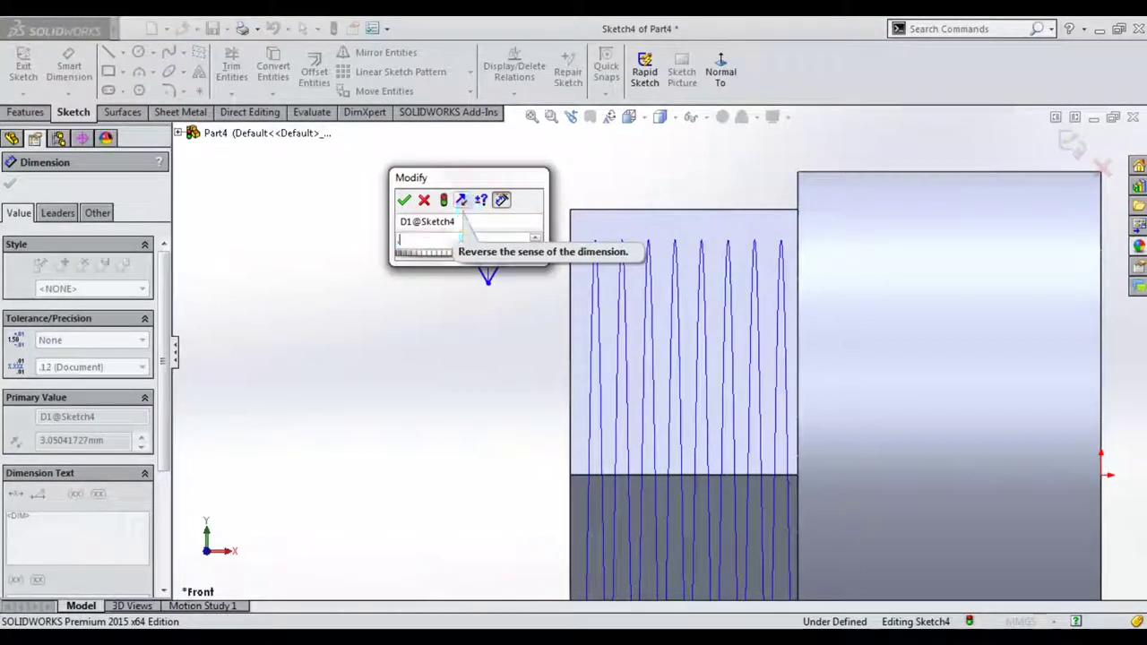
{"action": "type", "text": "3"}
{"action": "key", "text": "Return"}
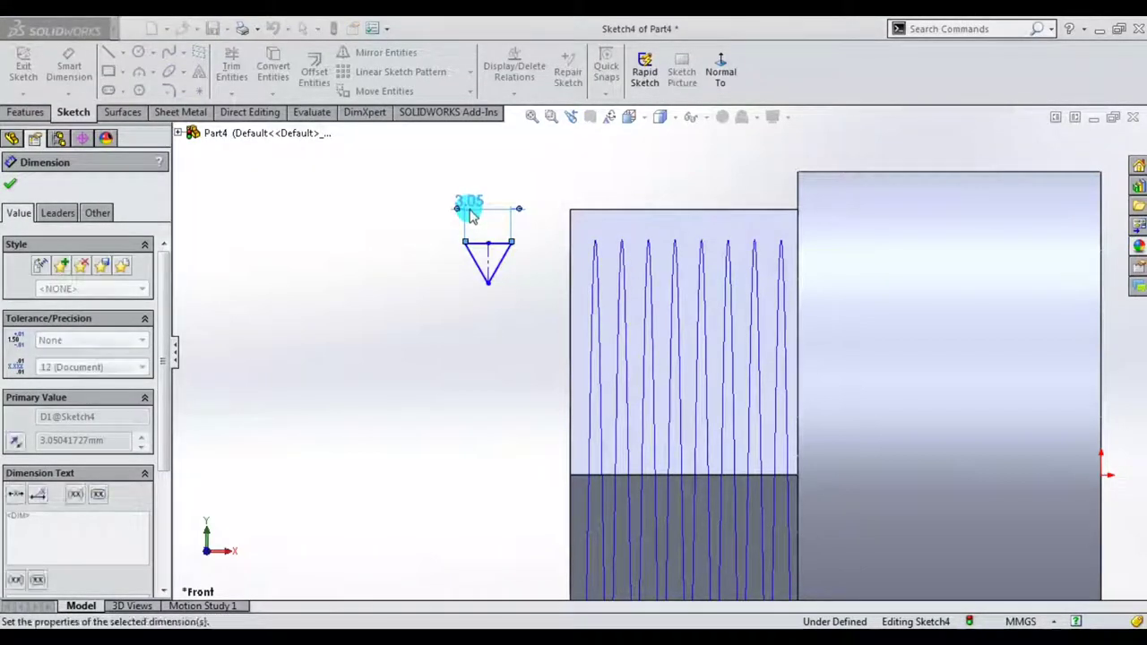
{"action": "scroll", "coordinate": [473, 264], "scroll_direction": "down", "scroll_amount": 3}
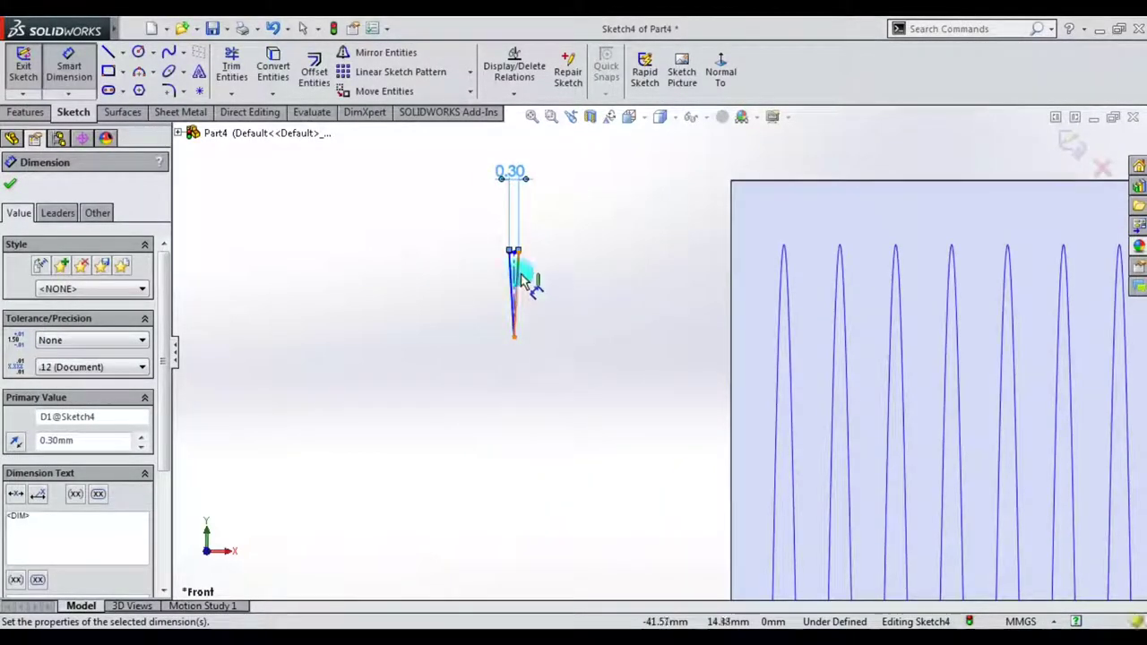
{"action": "scroll", "coordinate": [517, 258], "scroll_direction": "down", "scroll_amount": 2}
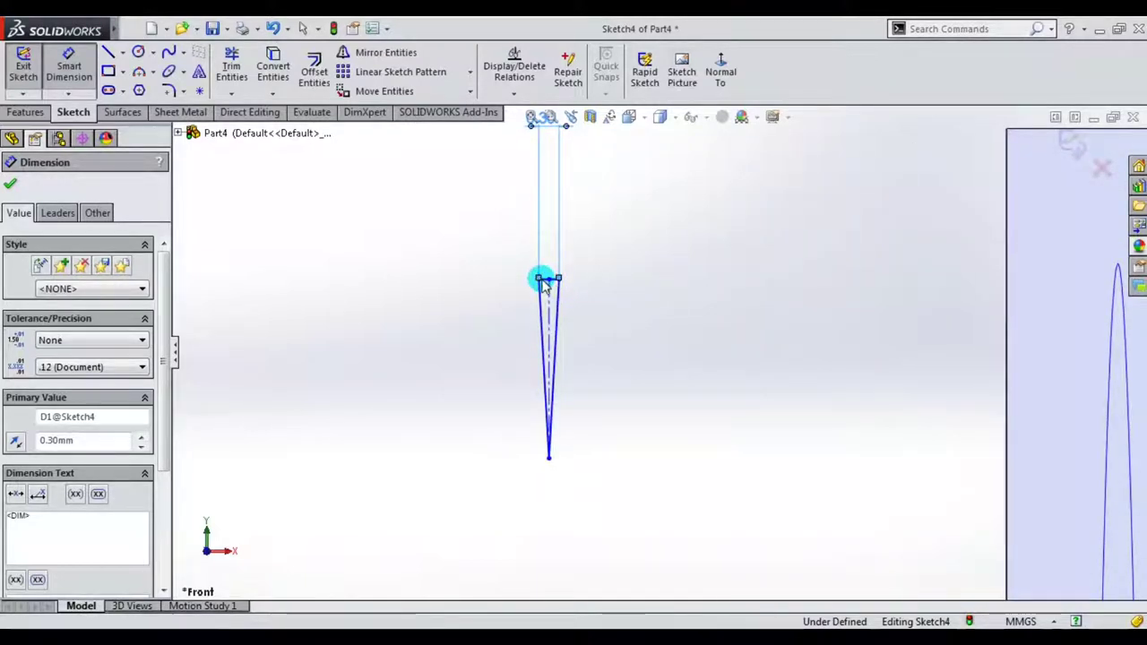
{"action": "key", "text": "Escape"}
{"action": "left_click_drag", "start_coordinate": [541, 285], "coordinate": [549, 456]}
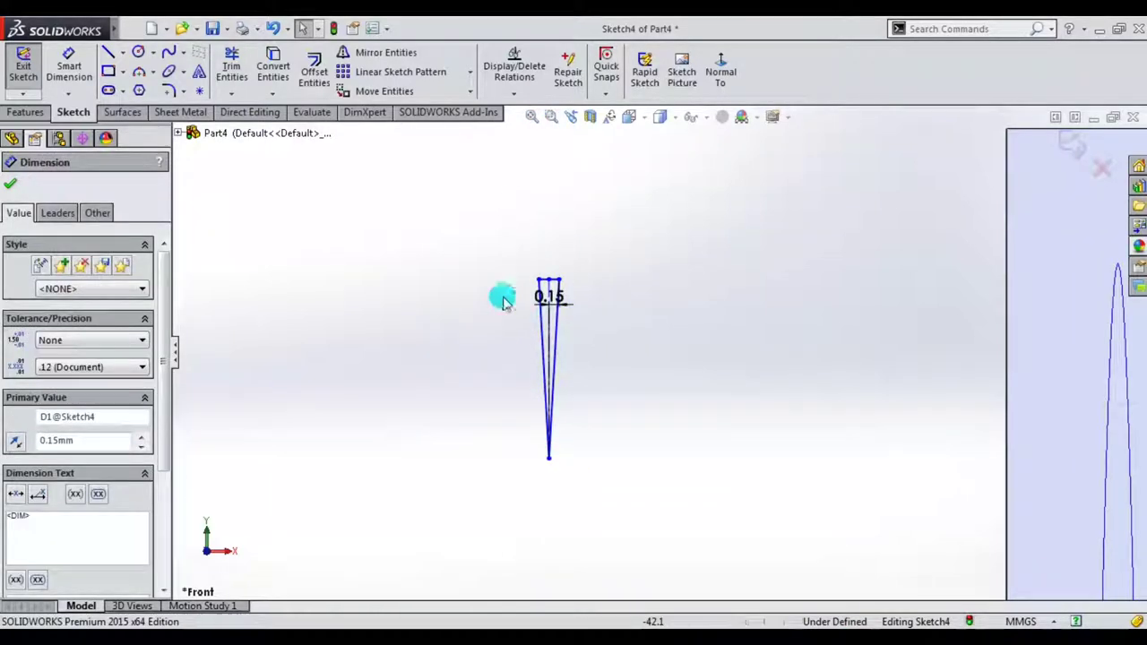
- Dimension the triangle's height from its bottom point, completing the 0.15 by 0.30 profile
{"action": "left_click", "coordinate": [85, 56]}
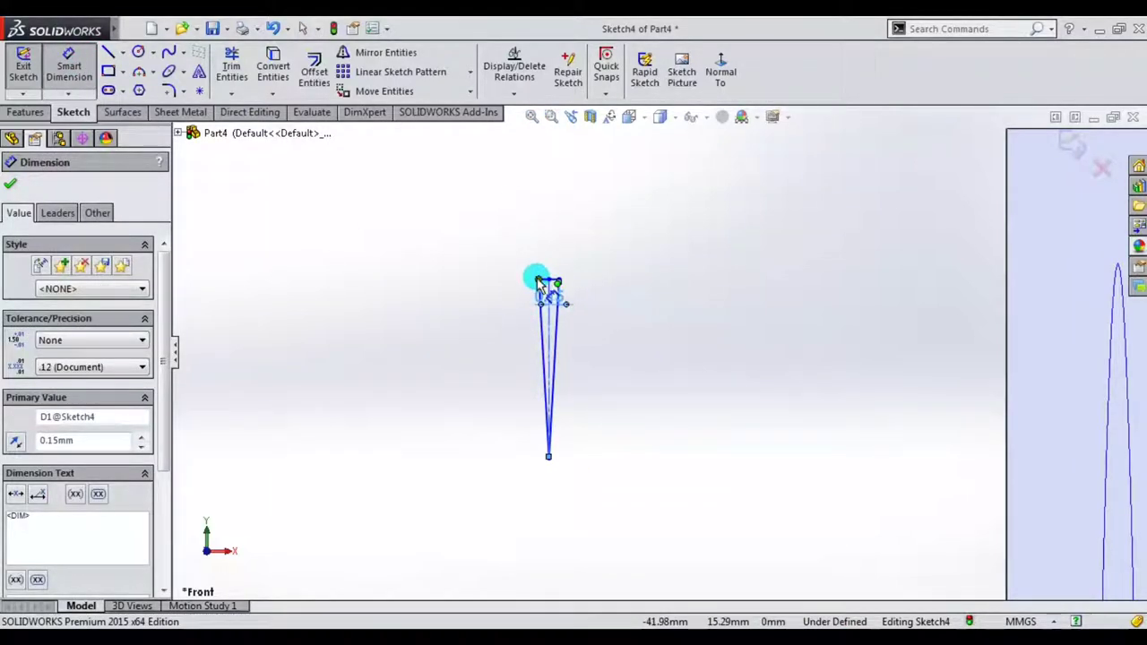
{"action": "left_click", "coordinate": [549, 457]}
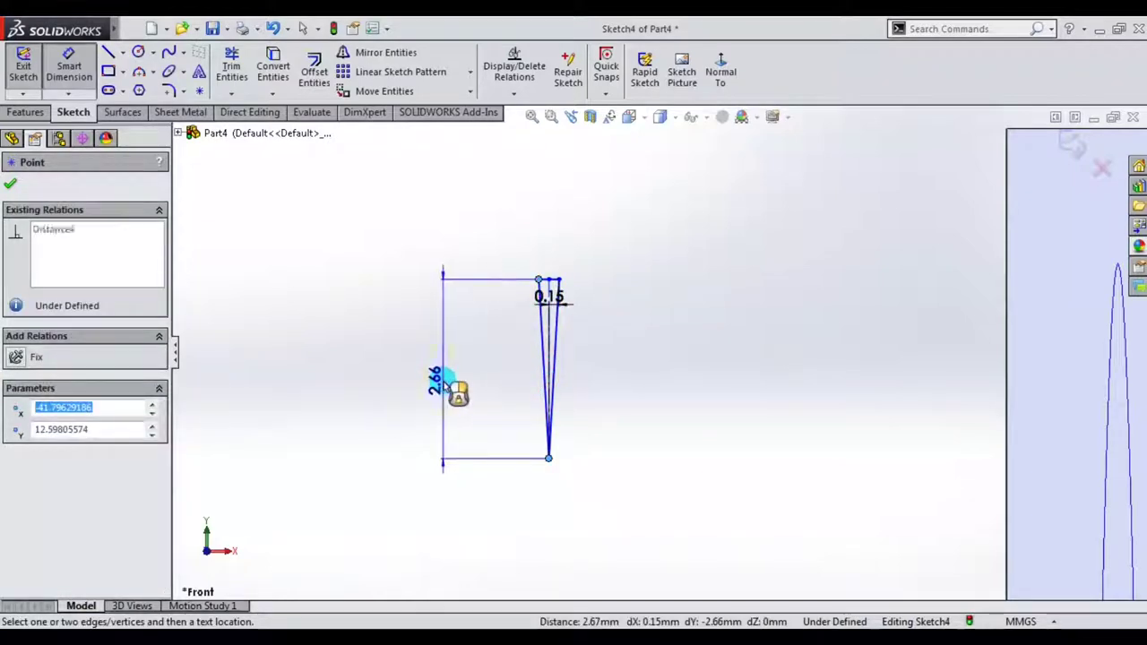
{"action": "left_click", "coordinate": [446, 384]}
{"action": "type", "text": "0.1"}
{"action": "key", "text": "Return"}
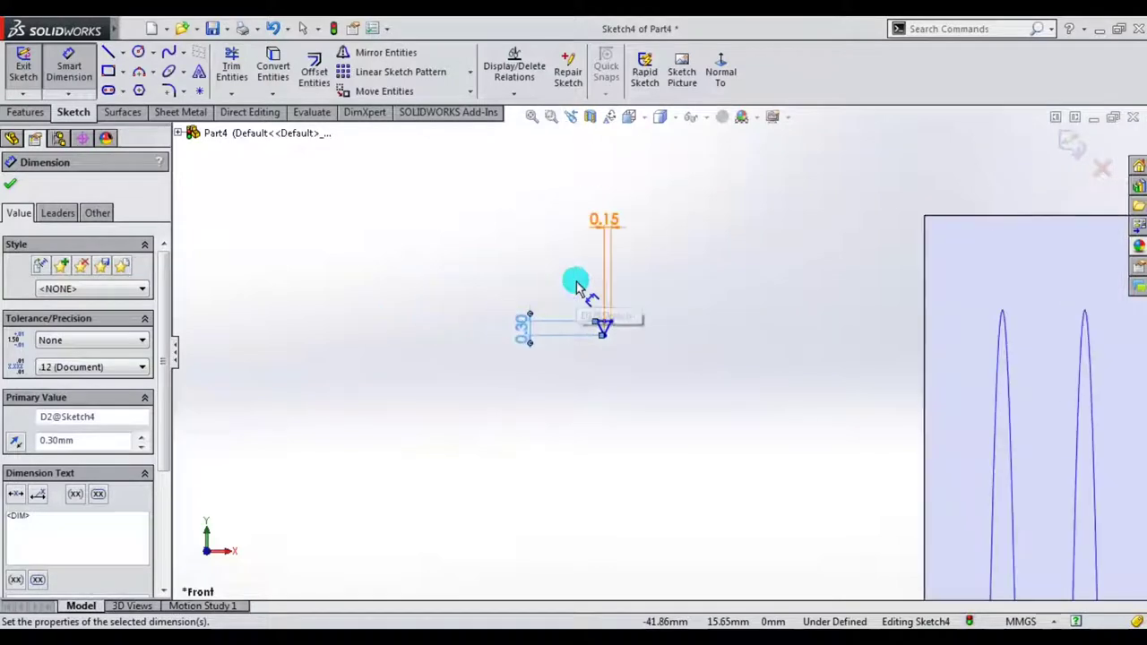
{"action": "scroll", "coordinate": [578, 310], "scroll_direction": "up", "scroll_amount": 2}
{"action": "key", "text": "Escape"}
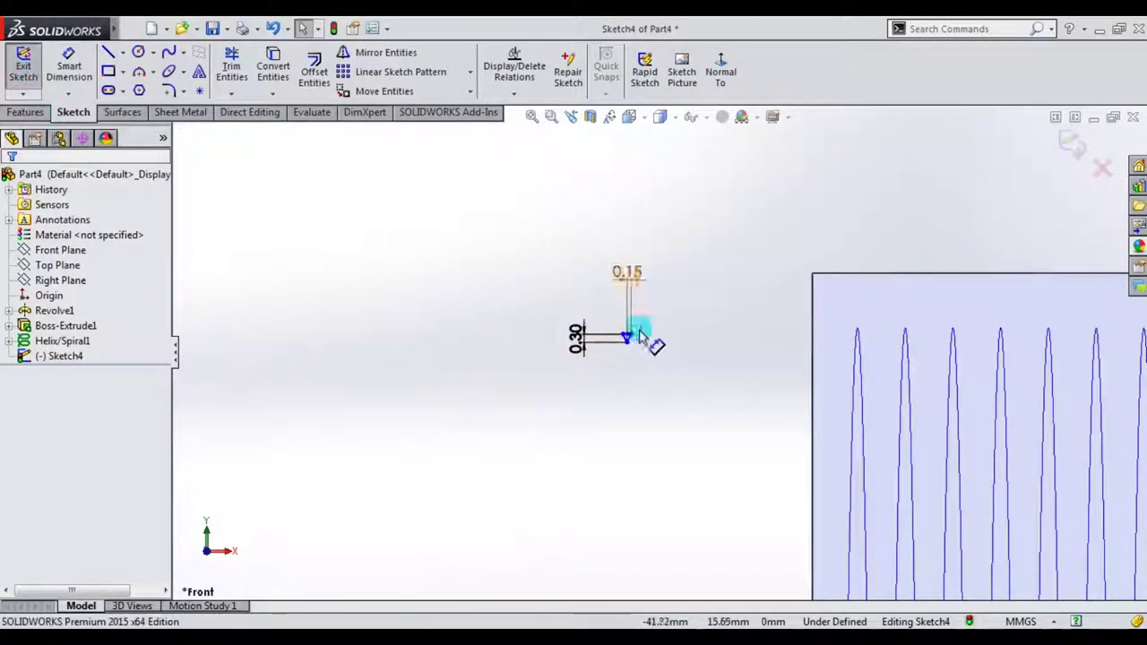
{"action": "scroll", "coordinate": [632, 340], "scroll_direction": "down", "scroll_amount": 2}
- Pierce the triangle's bottom point onto the helix and exit the fully defined Sketch4
{"action": "left_click", "coordinate": [623, 348]}
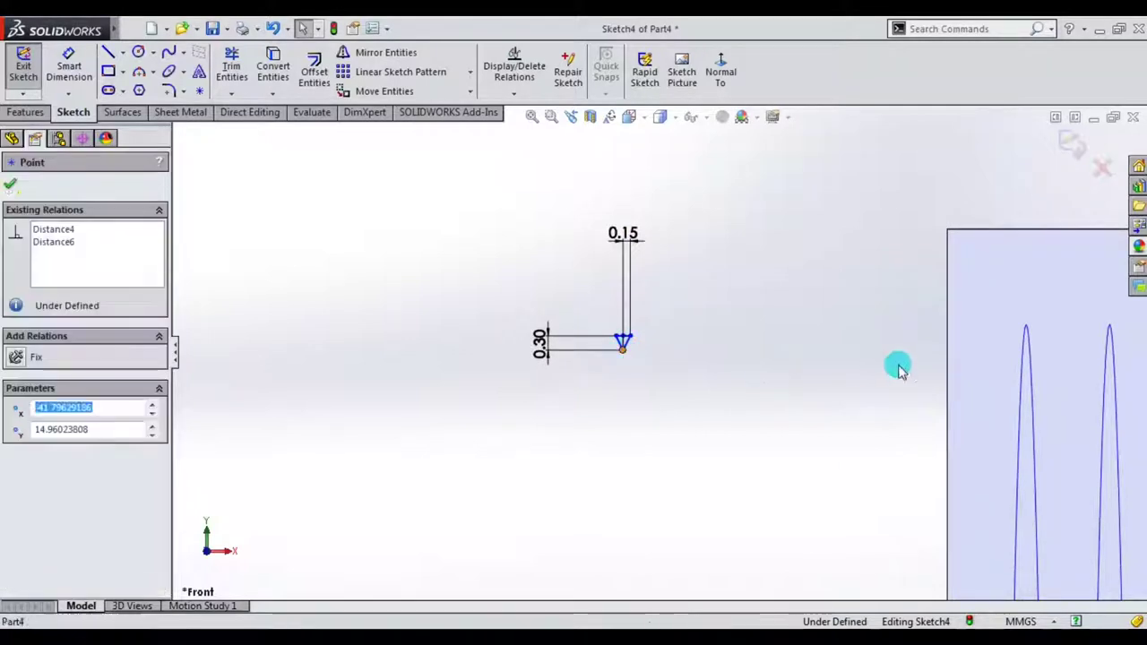
{"action": "left_click", "coordinate": [1031, 360], "text": "ctrl"}
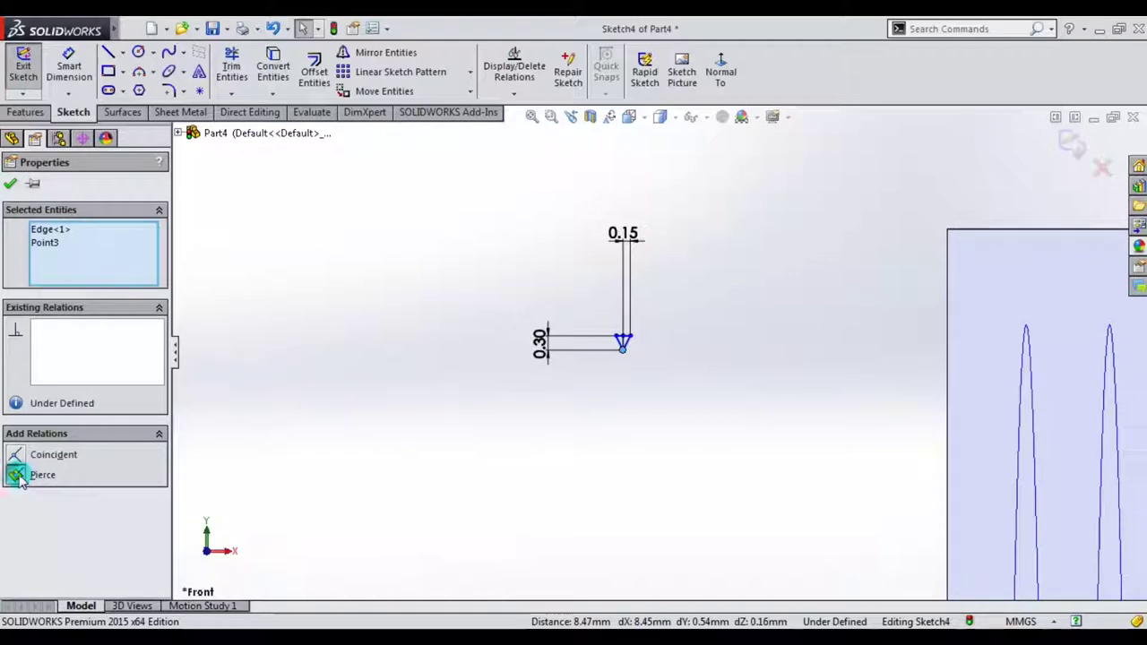
{"action": "left_click", "coordinate": [21, 479]}
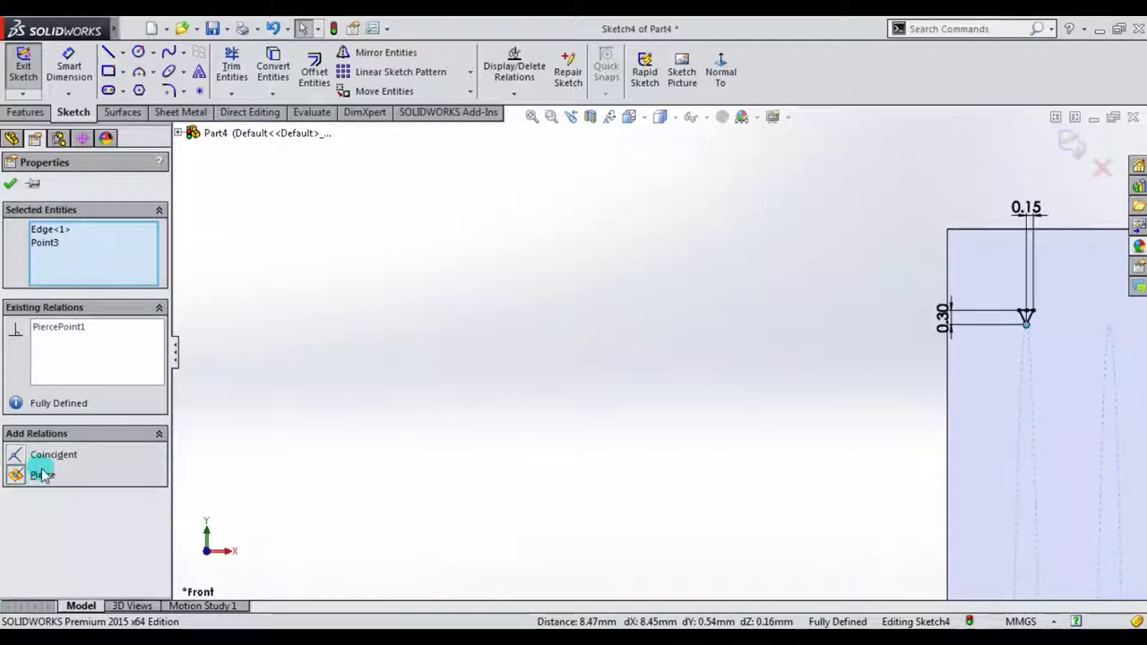
{"action": "left_click", "coordinate": [31, 78]}
{"action": "left_click", "coordinate": [29, 112]}
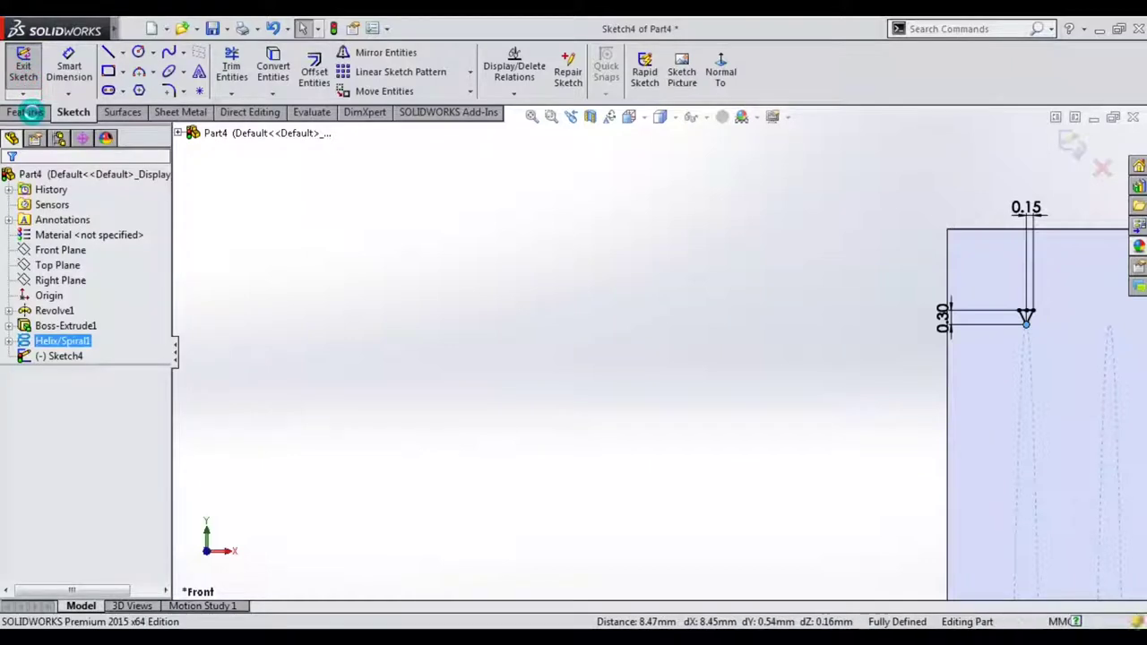
- Swept-cut Sketch4 along Helix/Spiral1 to form the internal thread in the hex end
{"action": "left_click", "coordinate": [403, 52]}
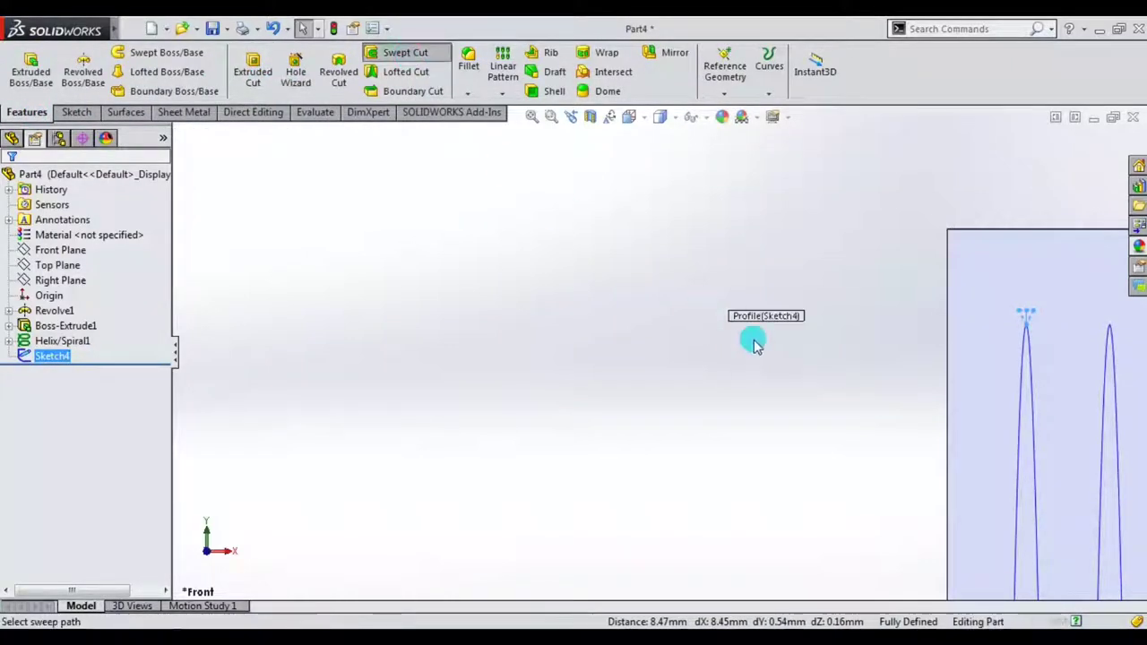
{"action": "left_click", "coordinate": [133, 253]}
{"action": "mouse_move", "coordinate": [726, 359]}
{"action": "middle_mouse_down"}
{"action": "mouse_move", "coordinate": [670, 303]}
{"action": "mouse_move", "coordinate": [758, 352]}
{"action": "middle_mouse_up"}
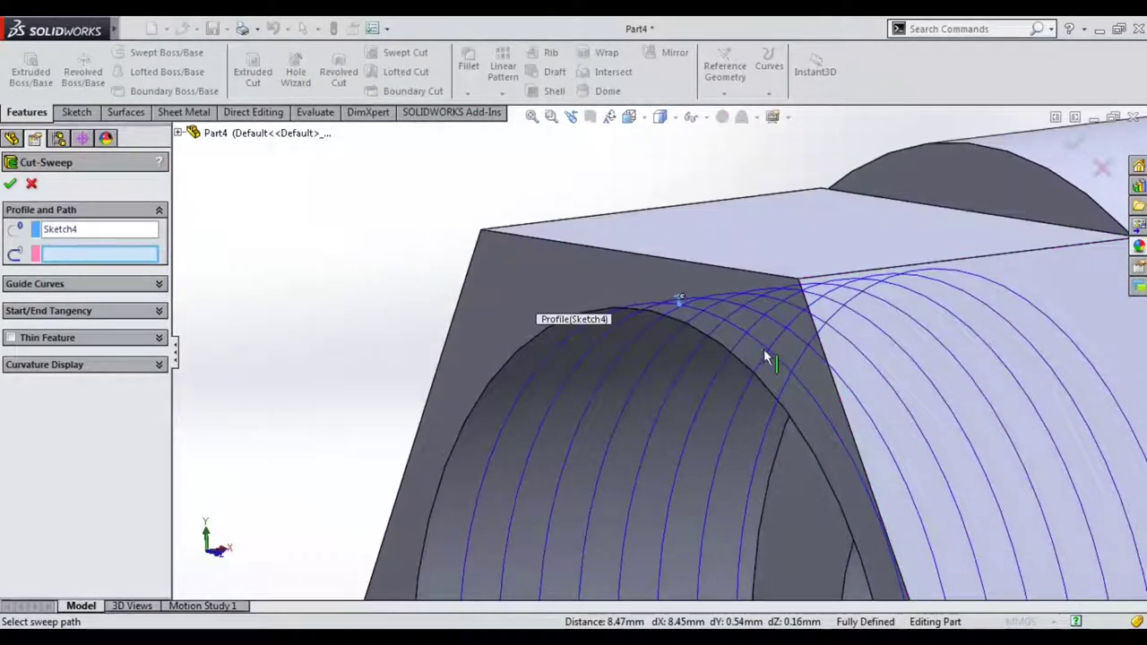
{"action": "left_click", "coordinate": [762, 350]}
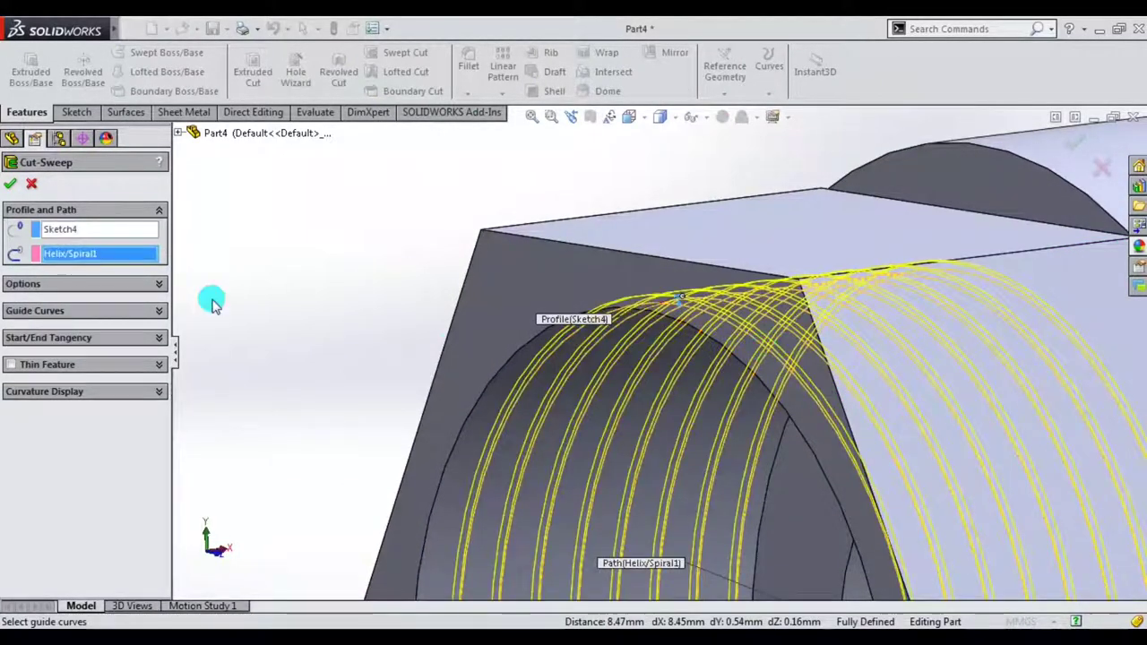
{"action": "key", "text": "Return"}
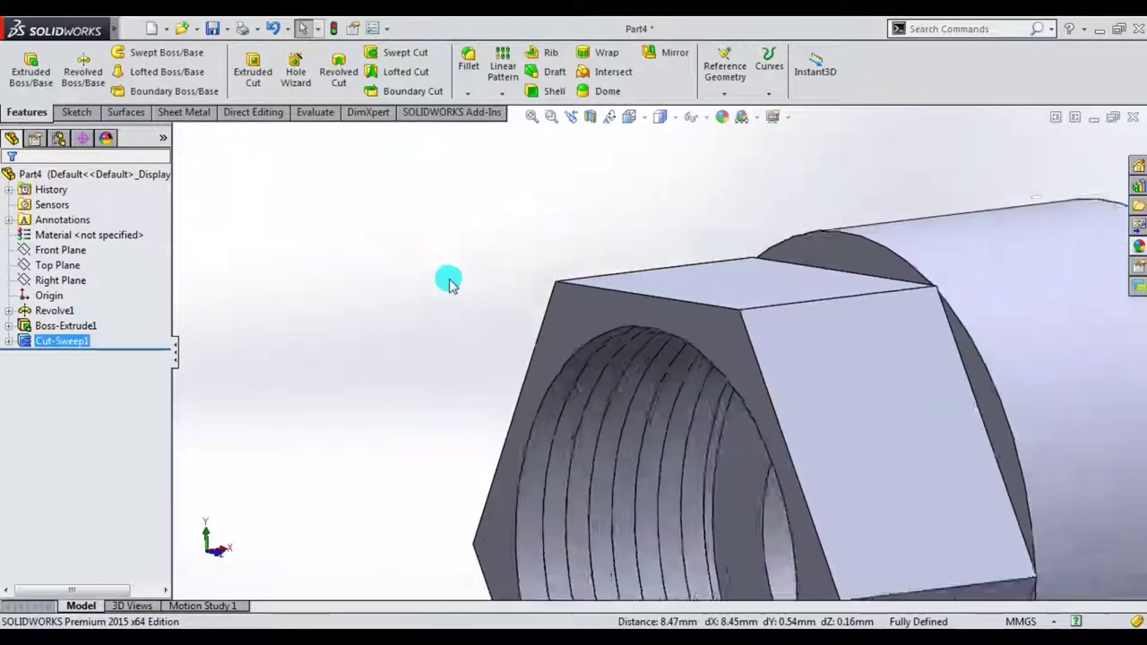
{"action": "mouse_move", "coordinate": [450, 282]}
{"action": "middle_mouse_down"}
{"action": "mouse_move", "coordinate": [469, 315]}
{"action": "mouse_move", "coordinate": [525, 310]}
{"action": "mouse_move", "coordinate": [528, 403]}
{"action": "mouse_move", "coordinate": [503, 328]}
{"action": "mouse_move", "coordinate": [469, 359]}
{"action": "middle_mouse_up"}
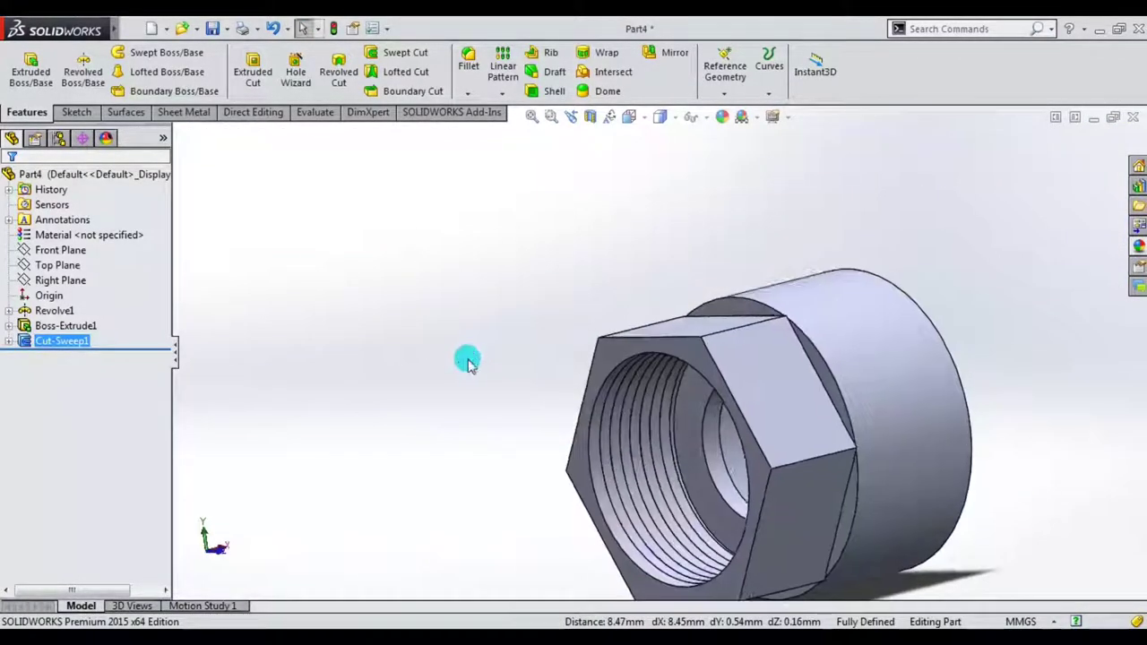
- Start a 2 mm radius fillet and select the first hex edges
{"action": "left_click", "coordinate": [469, 67]}
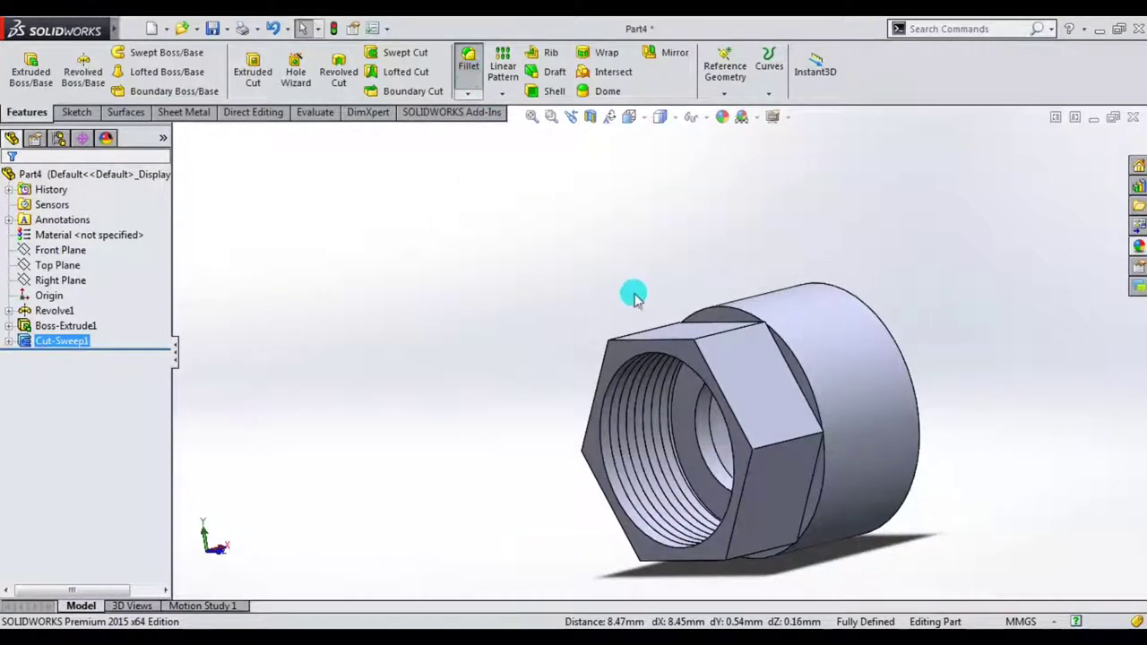
{"action": "double_click", "coordinate": [33, 493]}
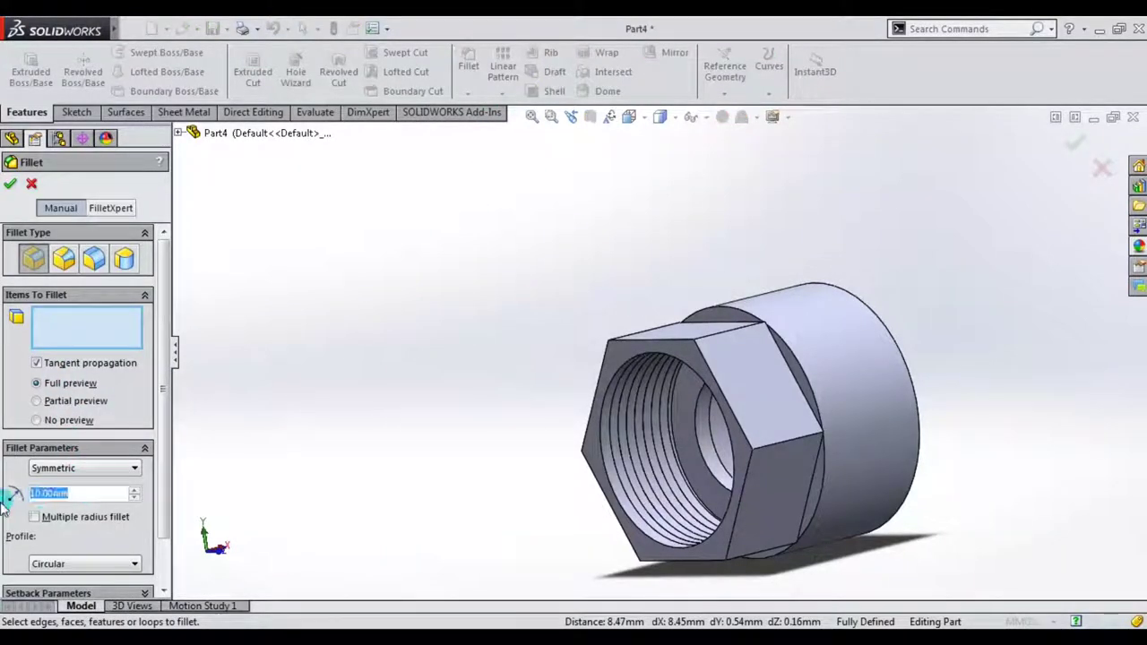
{"action": "type", "text": "2"}
{"action": "key", "text": "Return"}
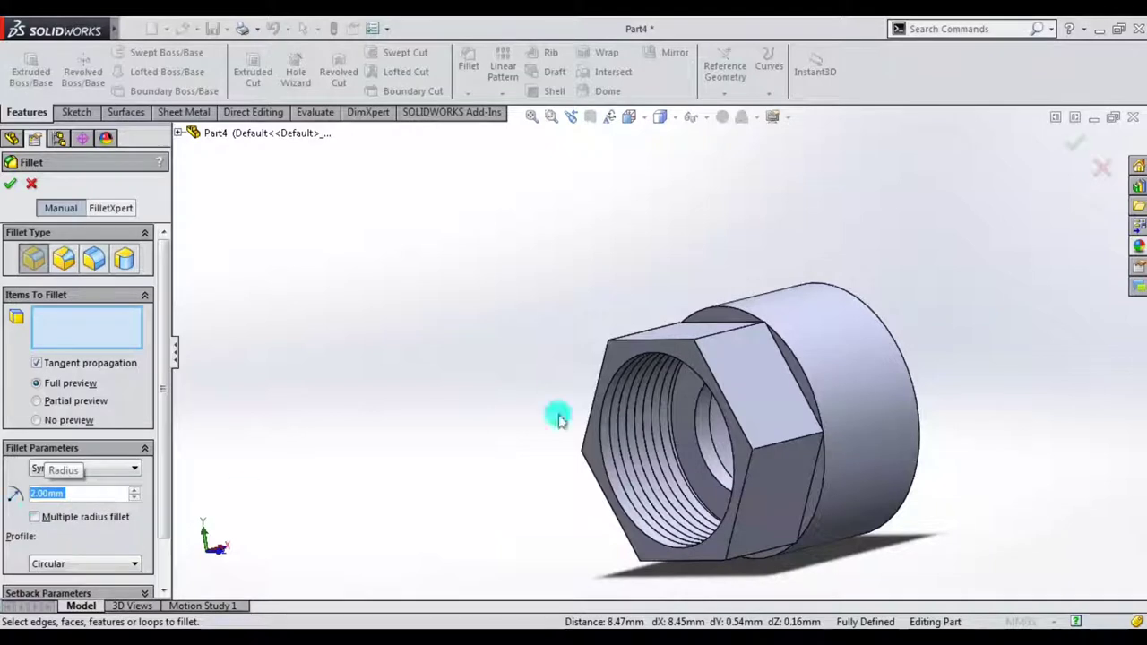
{"action": "left_click", "coordinate": [729, 337]}
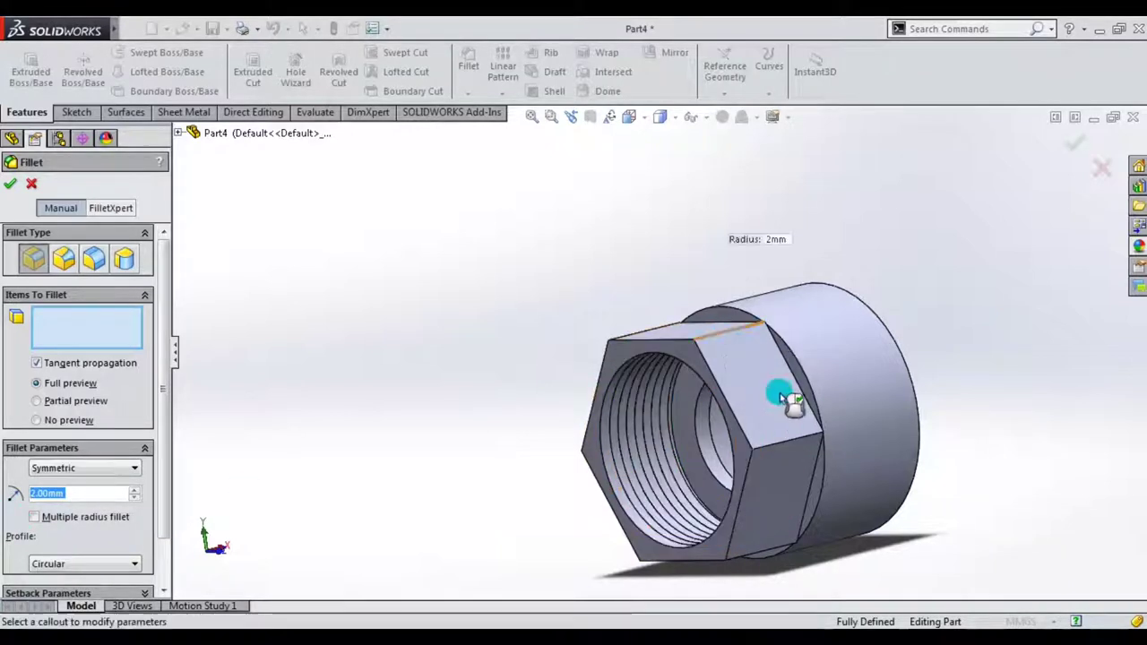
{"action": "left_click", "coordinate": [753, 549]}
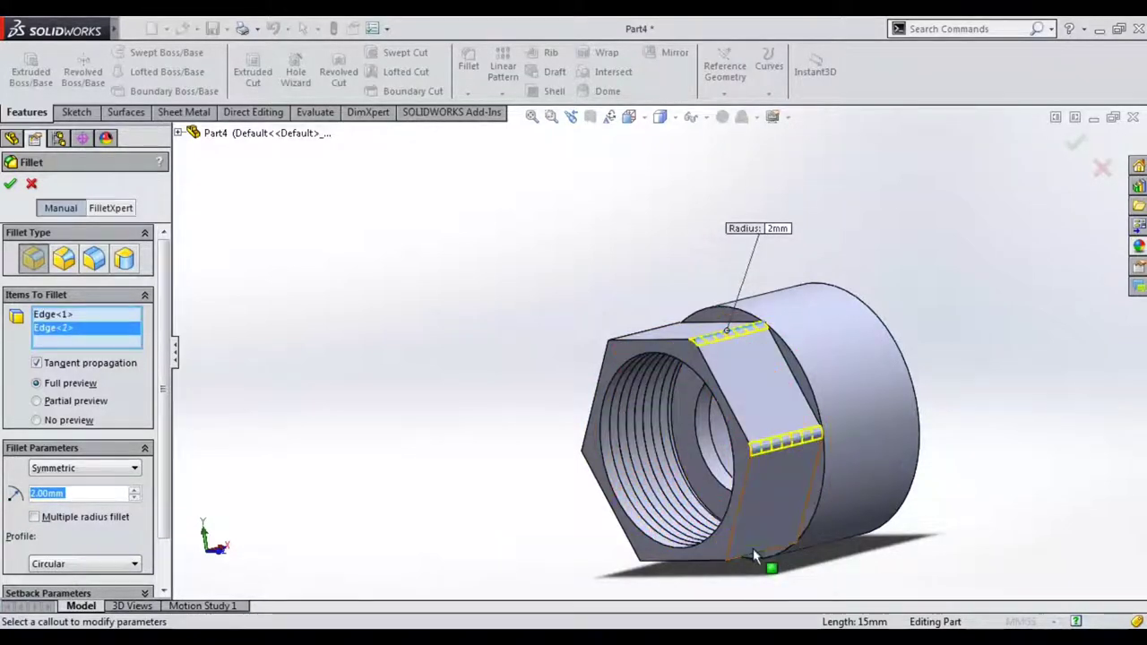
{"action": "middle_click_drag", "start_coordinate": [631, 395], "coordinate": [681, 359]}
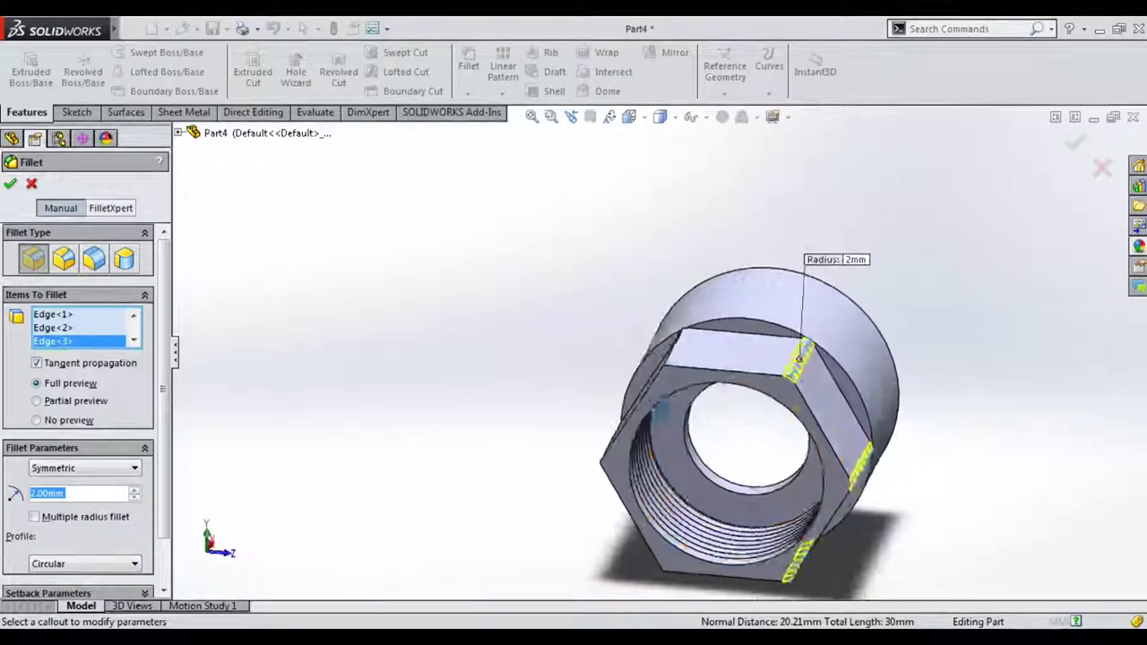
{"action": "scroll", "coordinate": [681, 359], "scroll_direction": "down", "scroll_amount": 3}
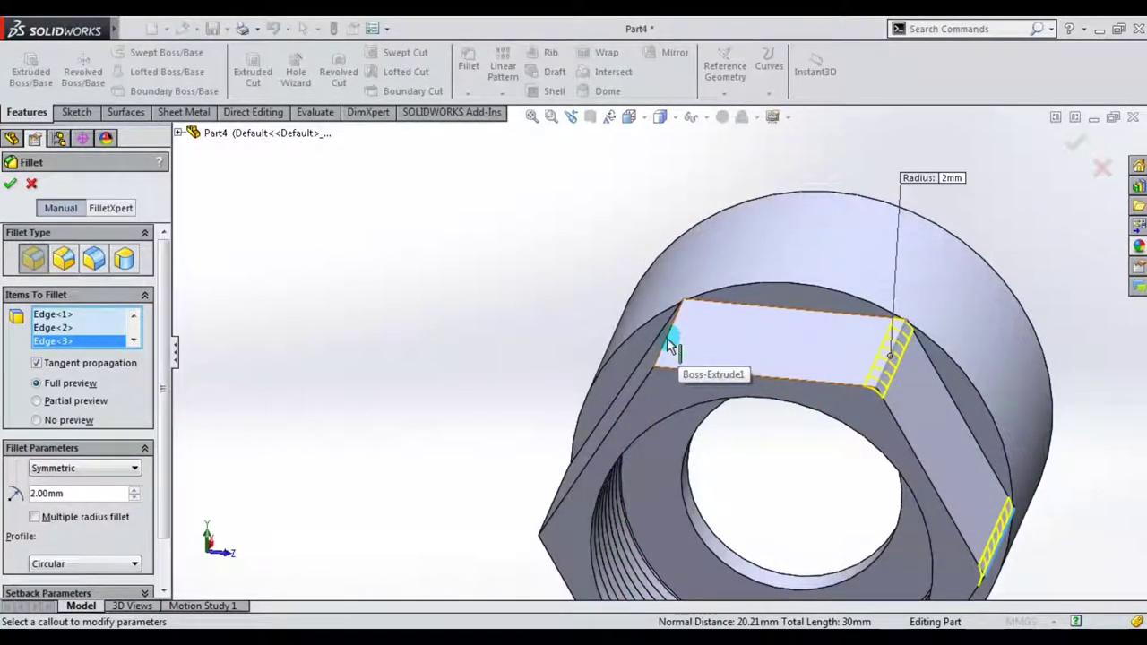
- Add the remaining hex edges and apply the 2 mm Fillet1
{"action": "left_click", "coordinate": [670, 345]}
{"action": "middle_click_drag", "start_coordinate": [615, 403], "coordinate": [702, 440]}
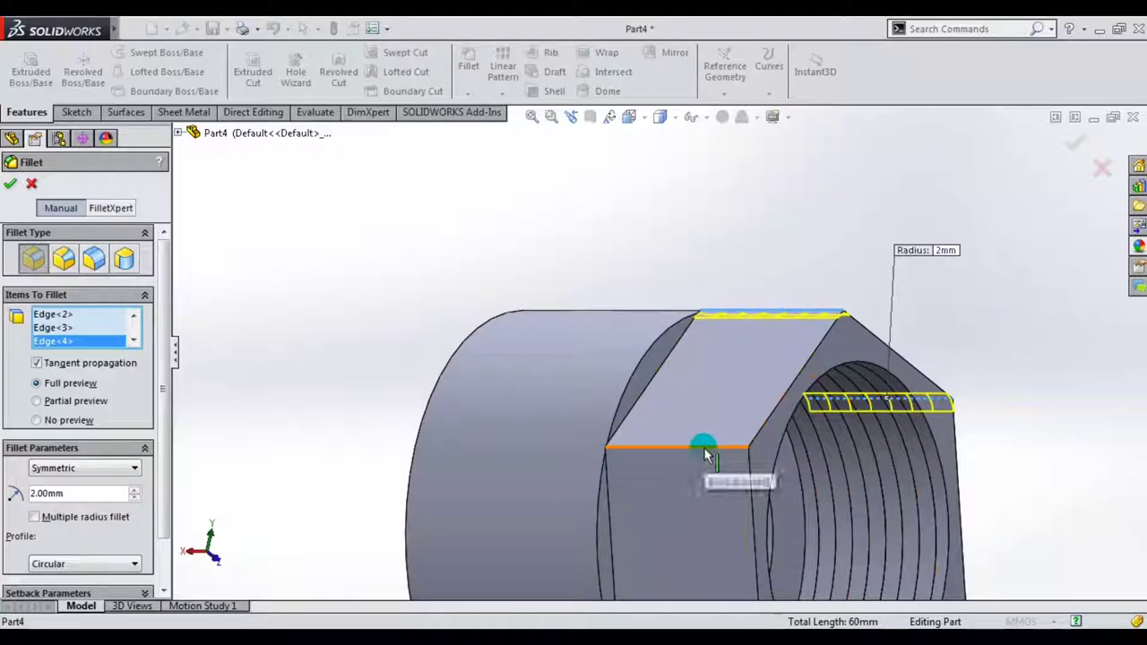
{"action": "left_click", "coordinate": [706, 452]}
{"action": "scroll", "coordinate": [681, 493], "scroll_direction": "up", "scroll_amount": 3}
{"action": "left_click", "coordinate": [673, 493]}
{"action": "scroll", "coordinate": [1017, 345], "scroll_direction": "up", "scroll_amount": 2}
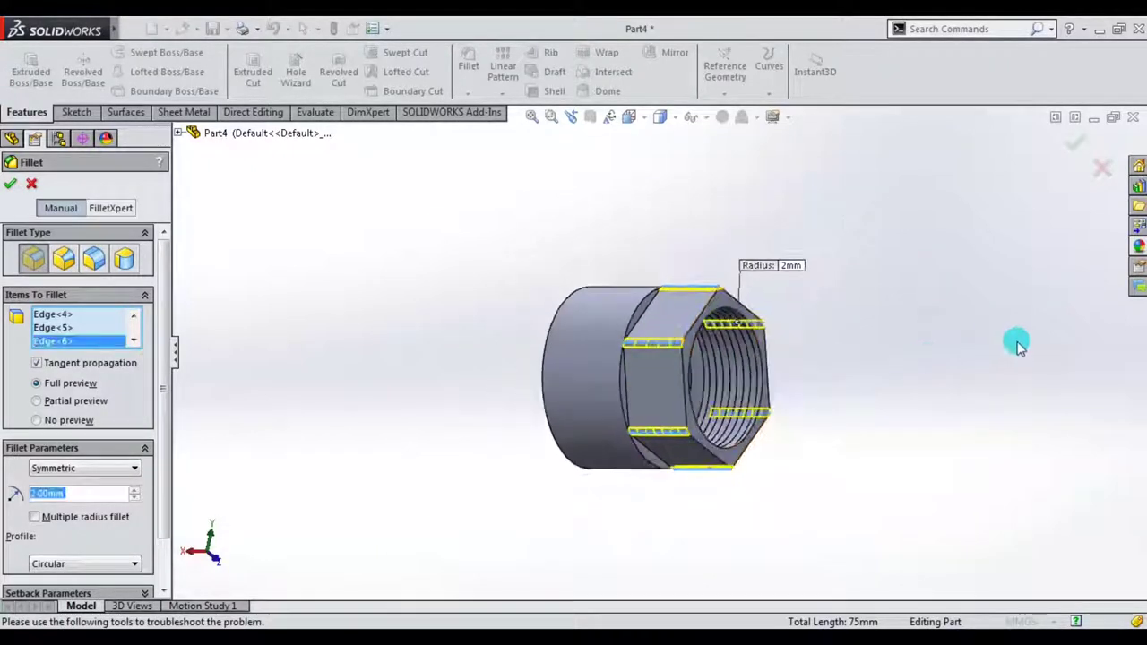
{"action": "middle_click_drag", "start_coordinate": [1018, 345], "coordinate": [343, 278]}
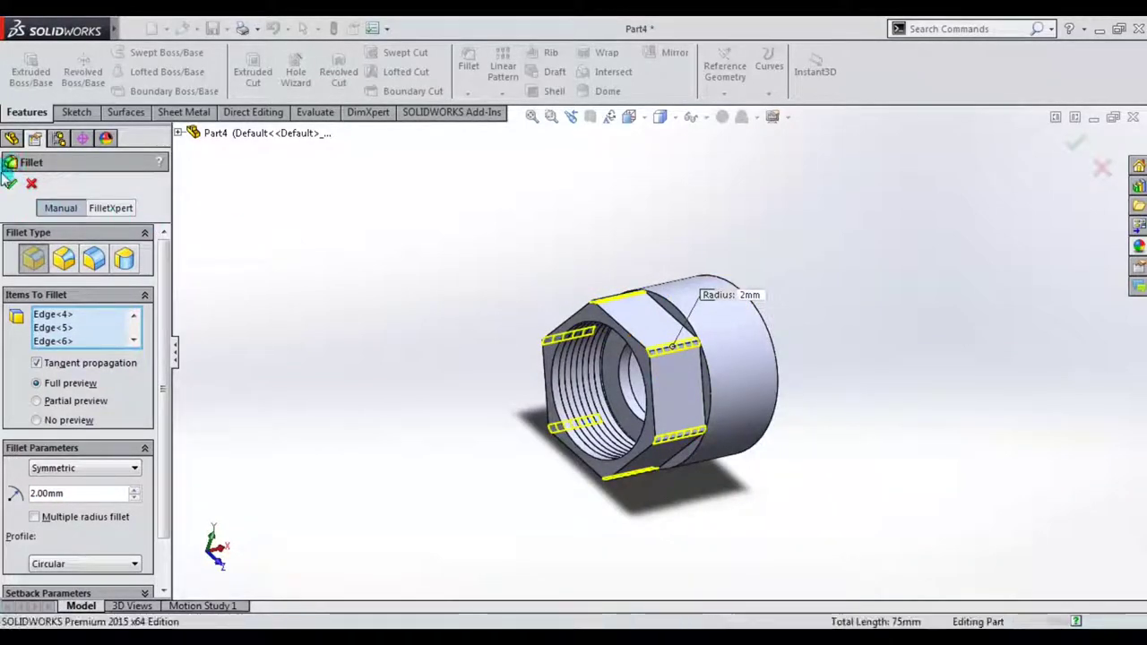
{"action": "left_click", "coordinate": [10, 183]}
{"action": "mouse_move", "coordinate": [585, 291]}
{"action": "middle_mouse_down"}
{"action": "mouse_move", "coordinate": [543, 314]}
{"action": "mouse_move", "coordinate": [707, 289]}
{"action": "middle_mouse_up"}
{"action": "scroll", "coordinate": [655, 359], "scroll_direction": "down", "scroll_amount": 3}
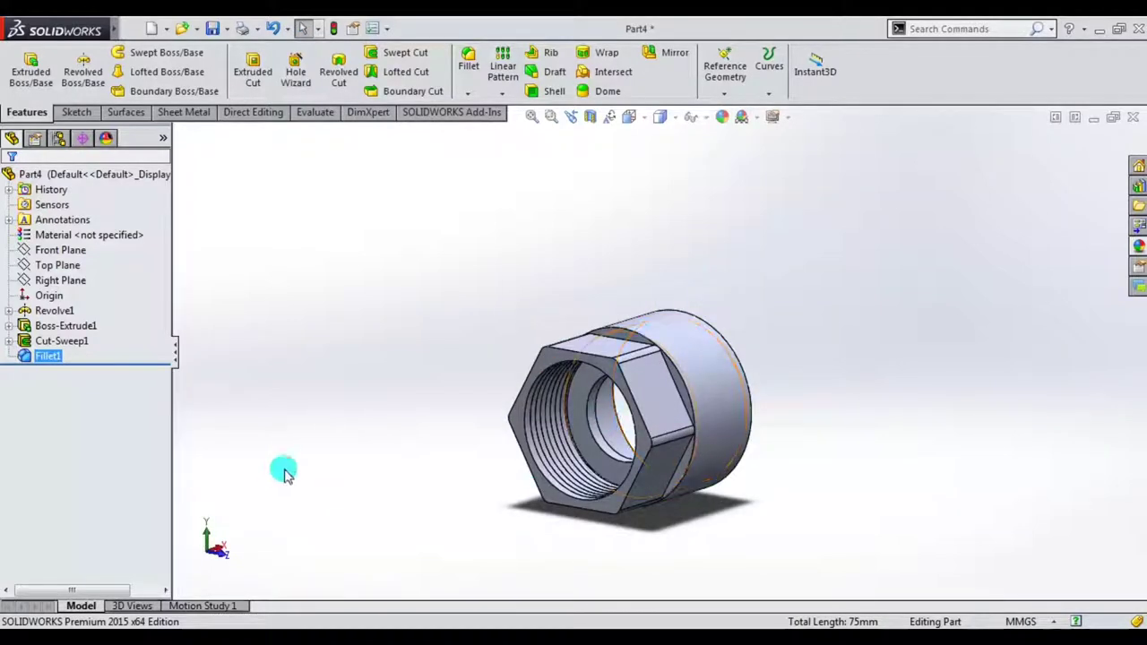
- Mirror Boss-Extrude1, Revolve1, Cut-Sweep1 and Fillet1 about the Right Plane
{"action": "left_click", "coordinate": [671, 53]}
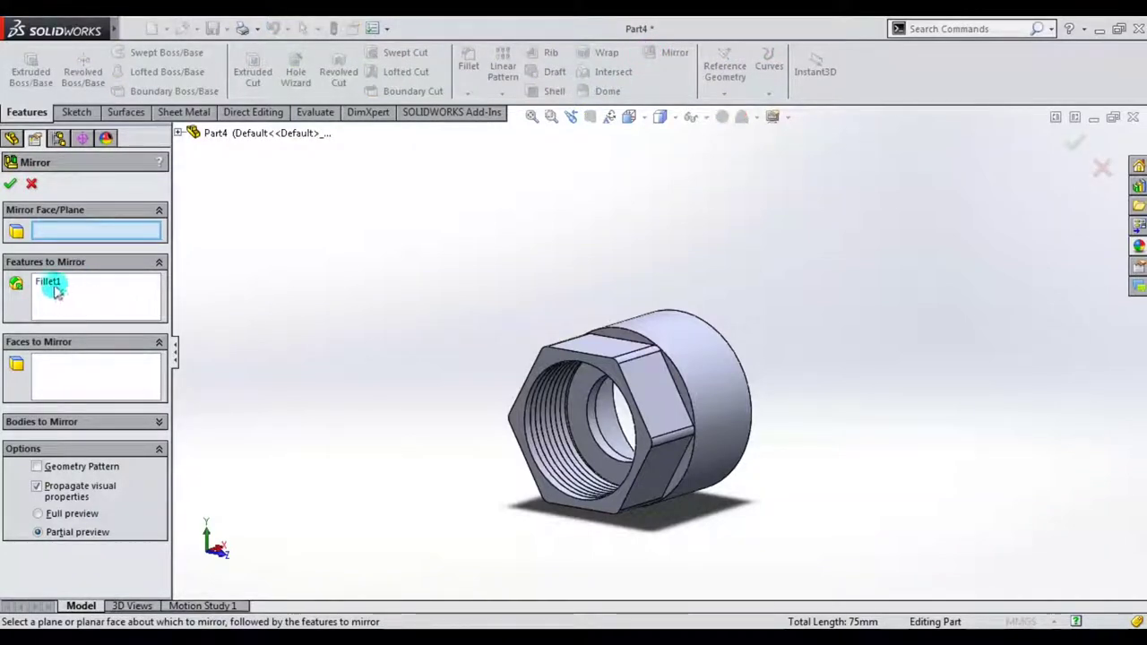
{"action": "left_click", "coordinate": [178, 133]}
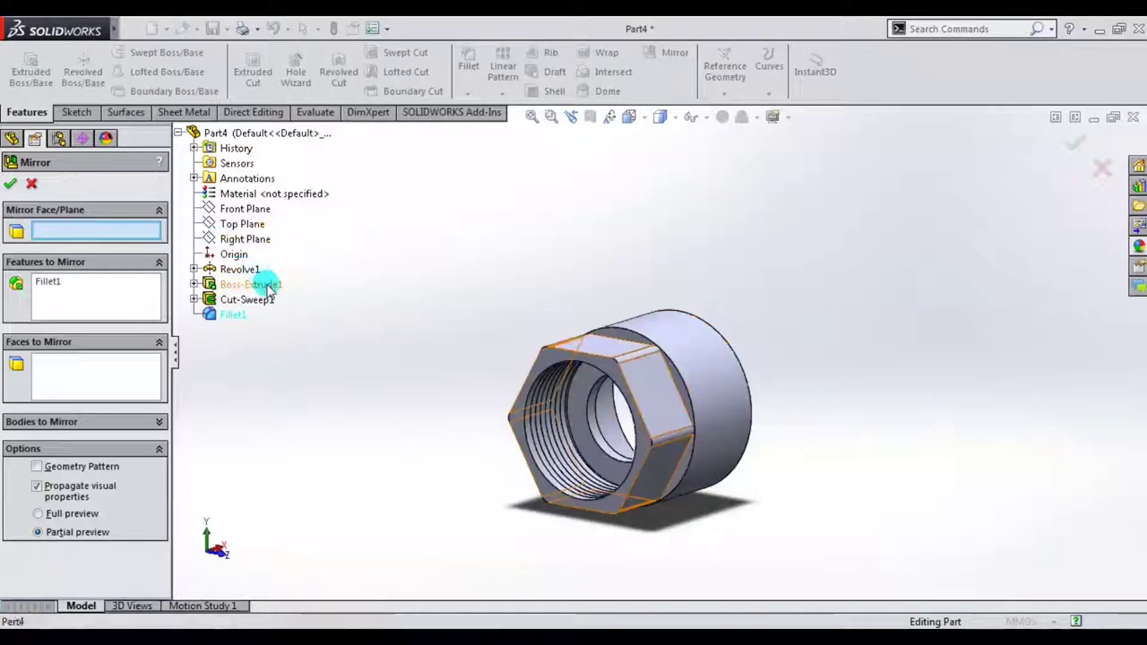
{"action": "left_click", "coordinate": [119, 296]}
{"action": "left_click", "coordinate": [235, 284]}
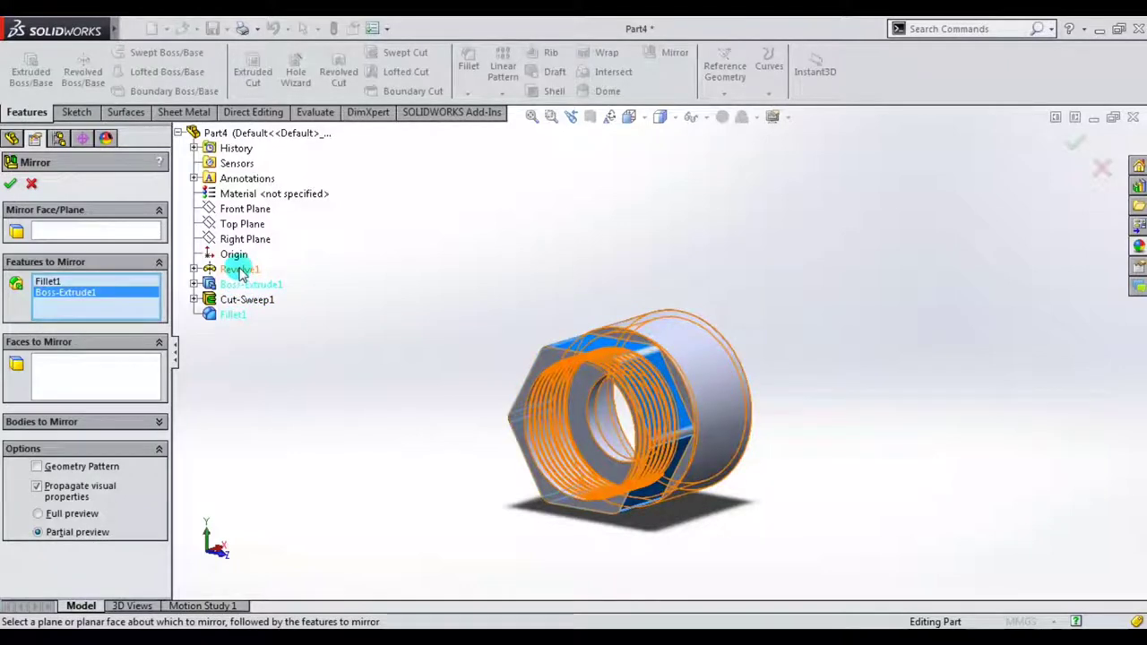
{"action": "left_click", "coordinate": [239, 271]}
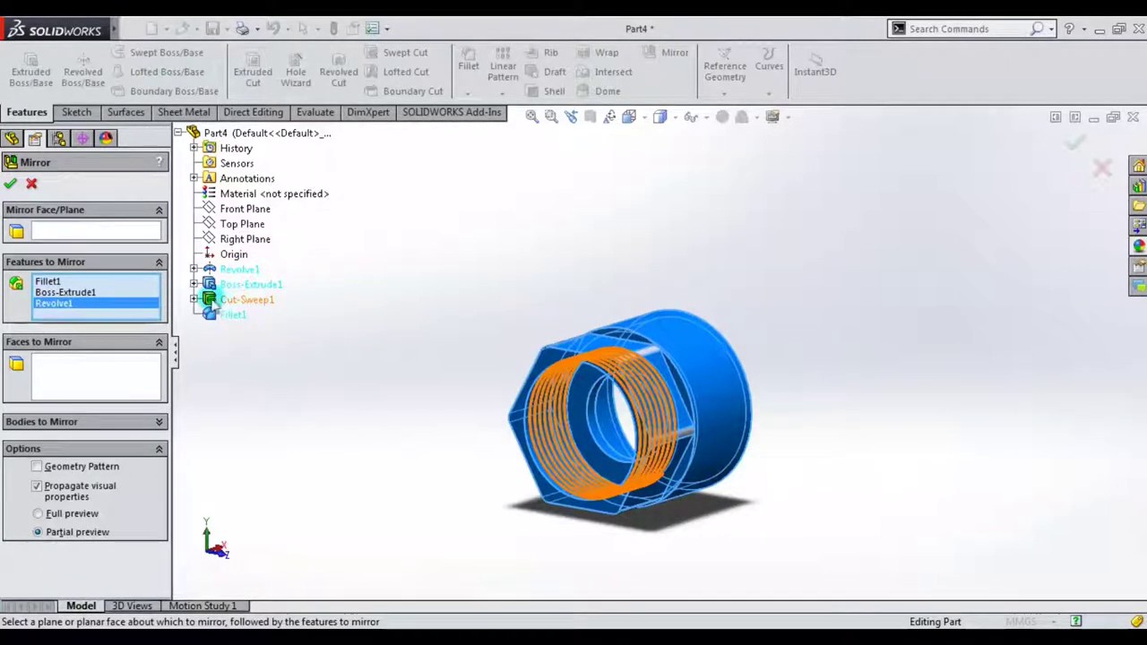
{"action": "left_click", "coordinate": [212, 306]}
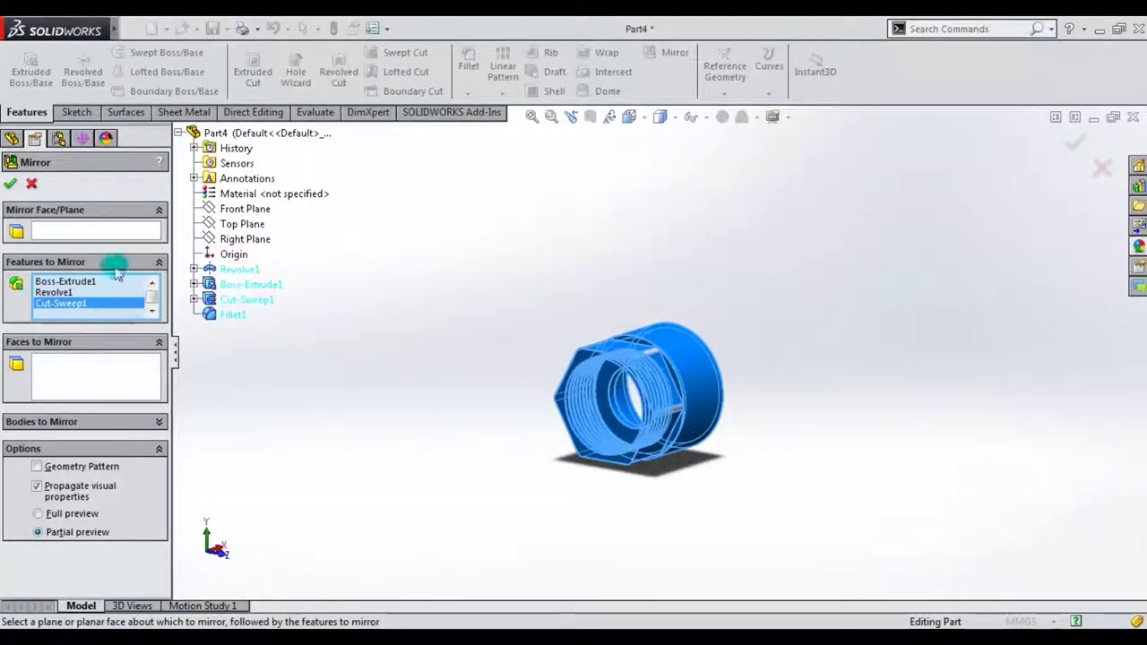
{"action": "left_click", "coordinate": [103, 233]}
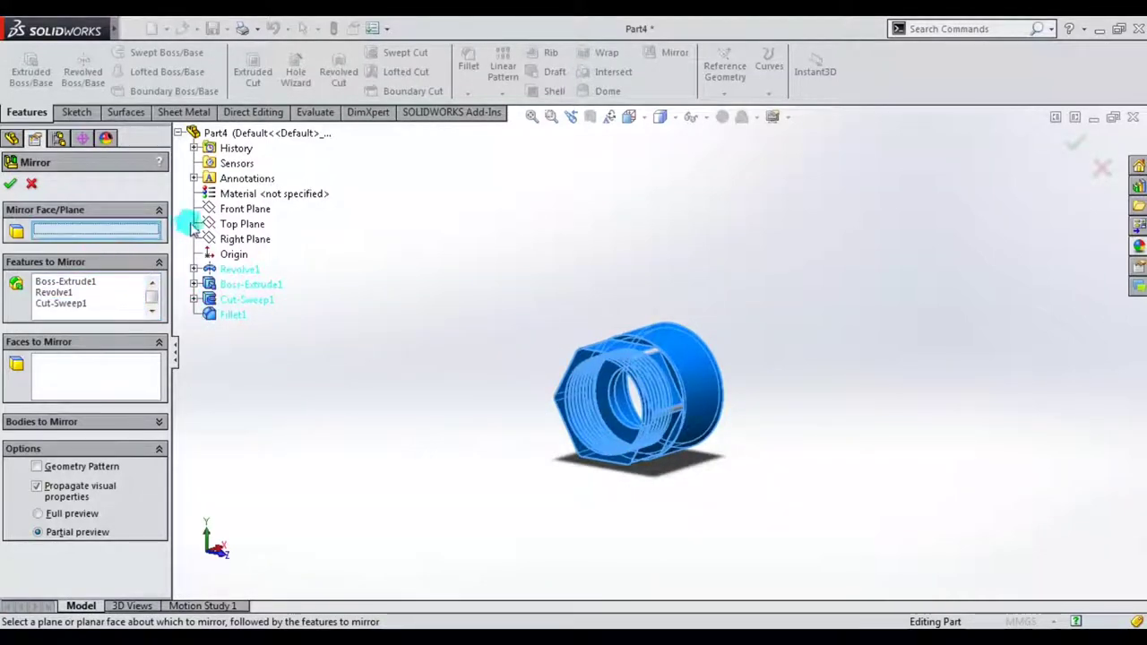
{"action": "left_click", "coordinate": [236, 240]}
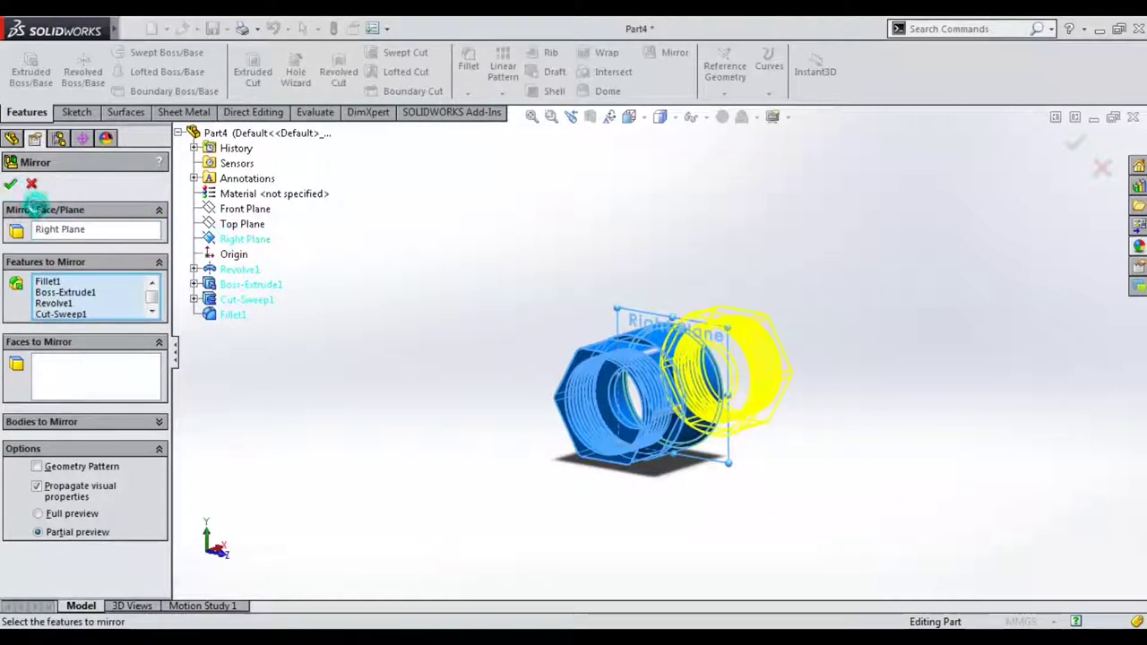
{"action": "right_click", "coordinate": [551, 297]}
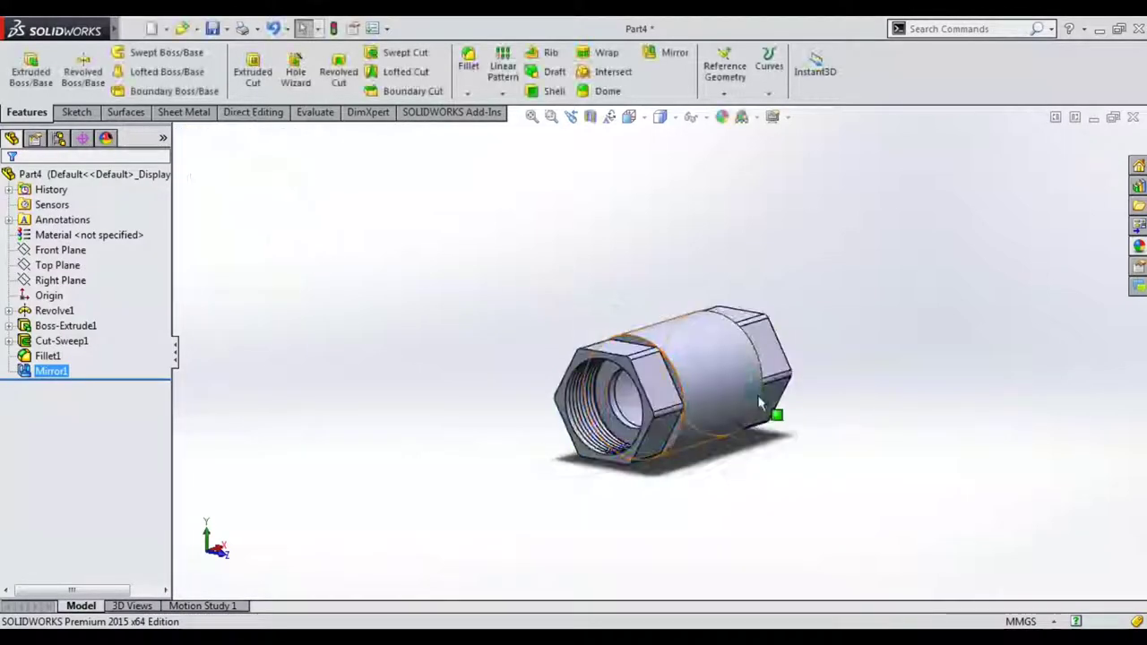
- Start a new sketch on the Front Plane and view it straight on
{"action": "mouse_move", "coordinate": [693, 361]}
{"action": "middle_mouse_down"}
{"action": "mouse_move", "coordinate": [733, 386]}
{"action": "mouse_move", "coordinate": [729, 397]}
{"action": "middle_mouse_up"}
{"action": "scroll", "coordinate": [730, 397], "scroll_direction": "down", "scroll_amount": 2}
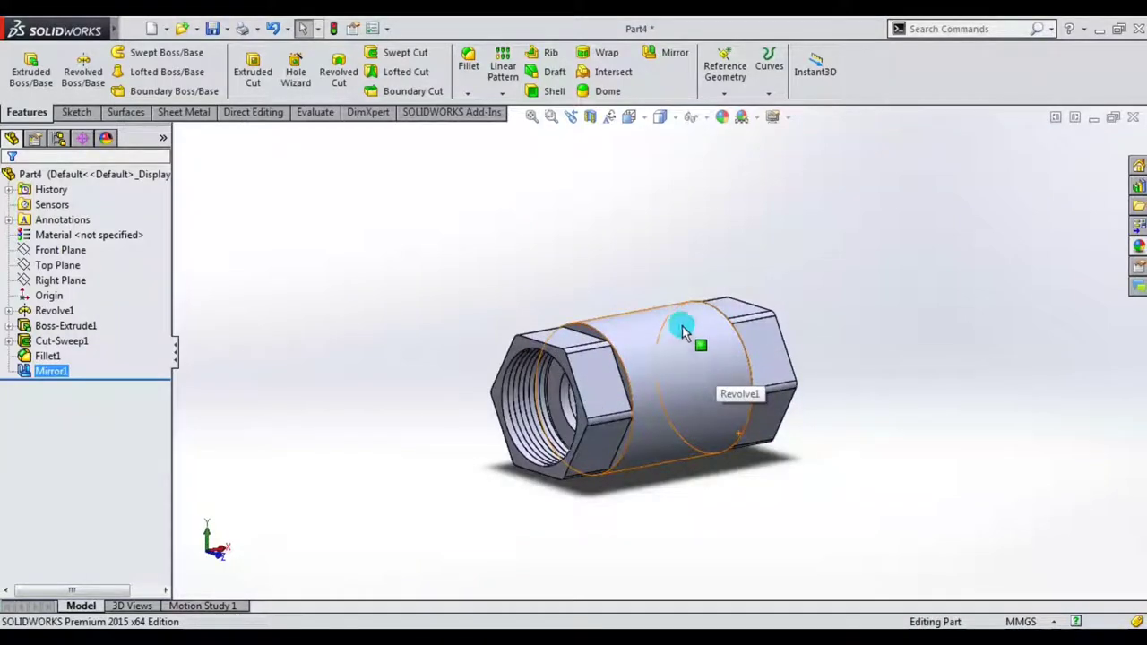
{"action": "left_click", "coordinate": [72, 265]}
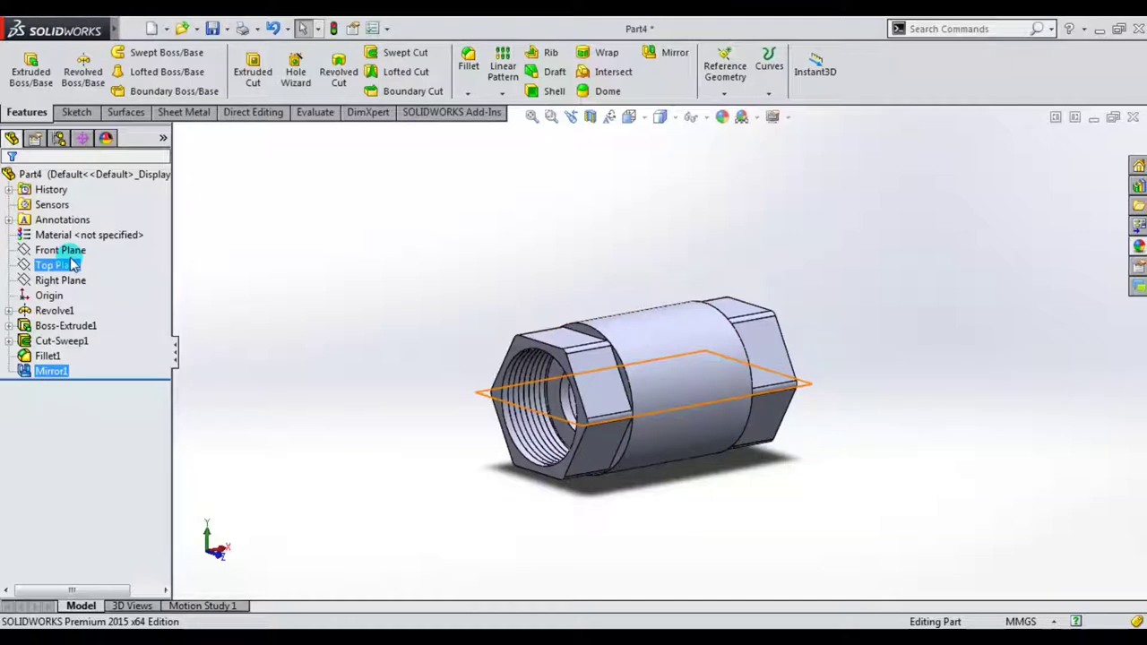
{"action": "left_click", "coordinate": [72, 257]}
{"action": "left_click", "coordinate": [73, 257]}
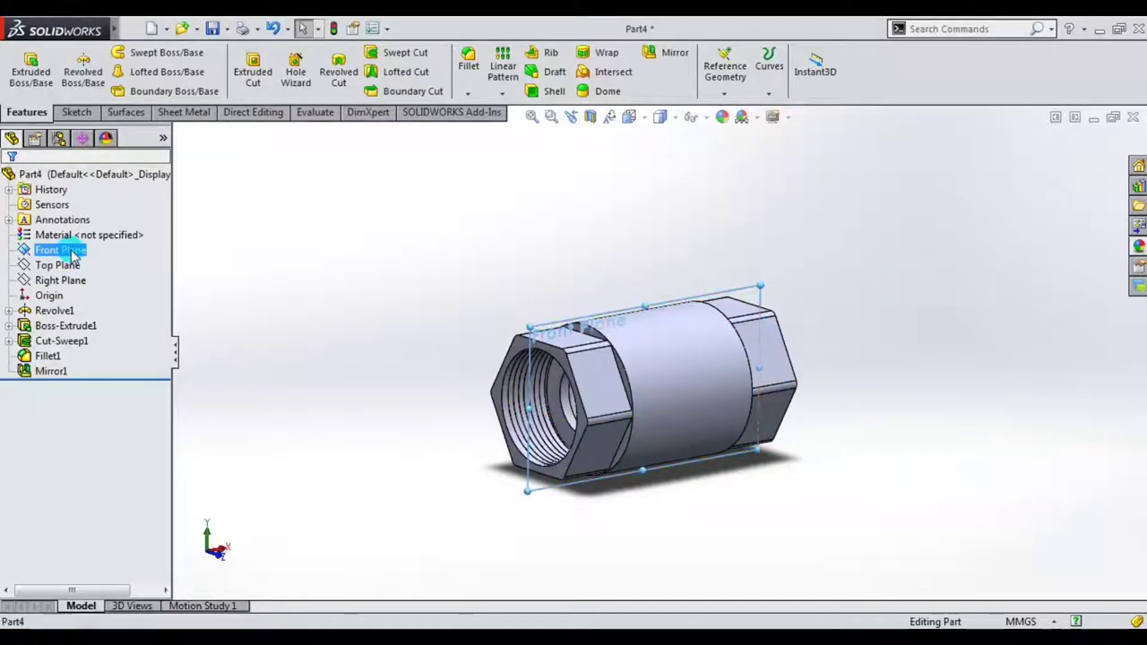
{"action": "left_click", "coordinate": [81, 225]}
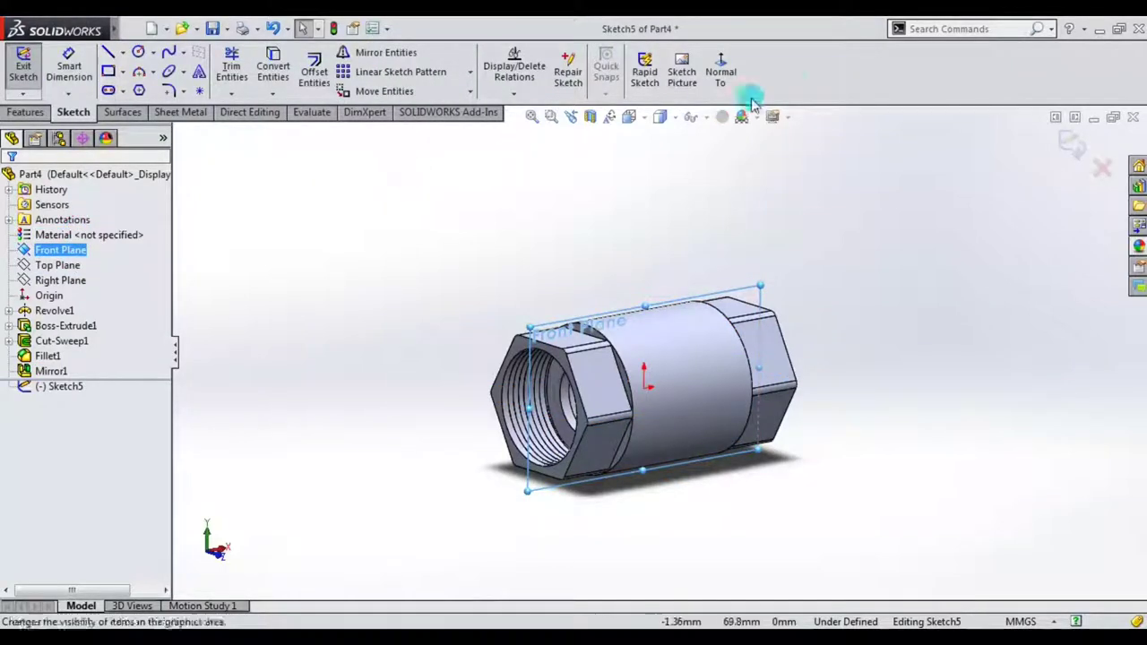
{"action": "left_click", "coordinate": [719, 73]}
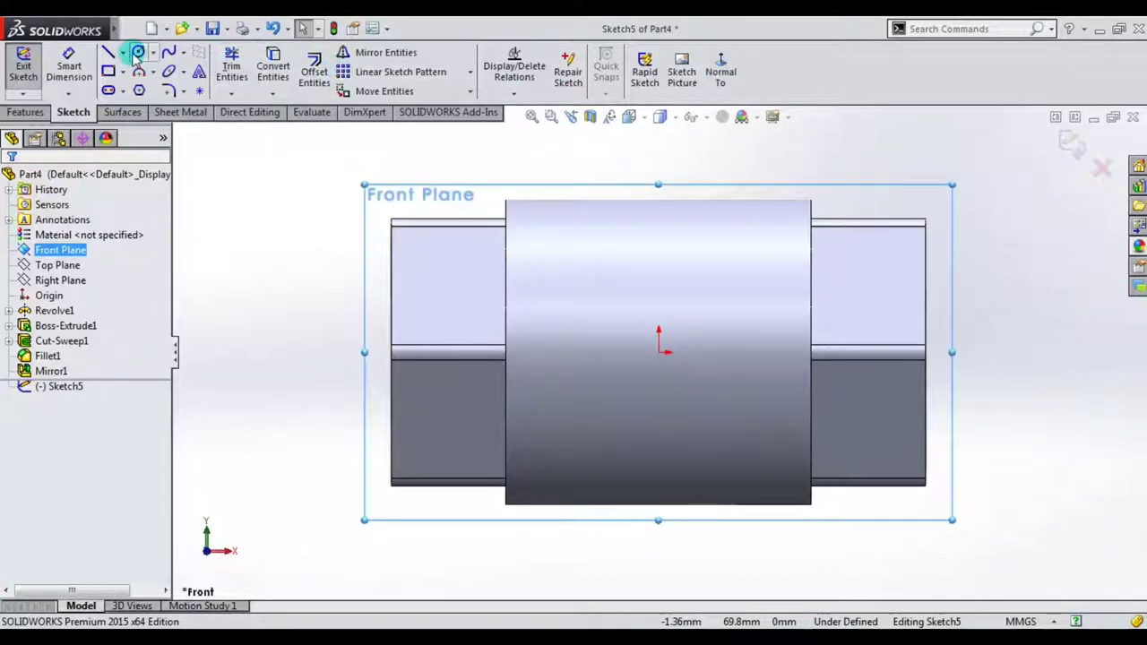
- Draw a vertical centerline from the part's top edge down to the origin
{"action": "left_click", "coordinate": [126, 54]}
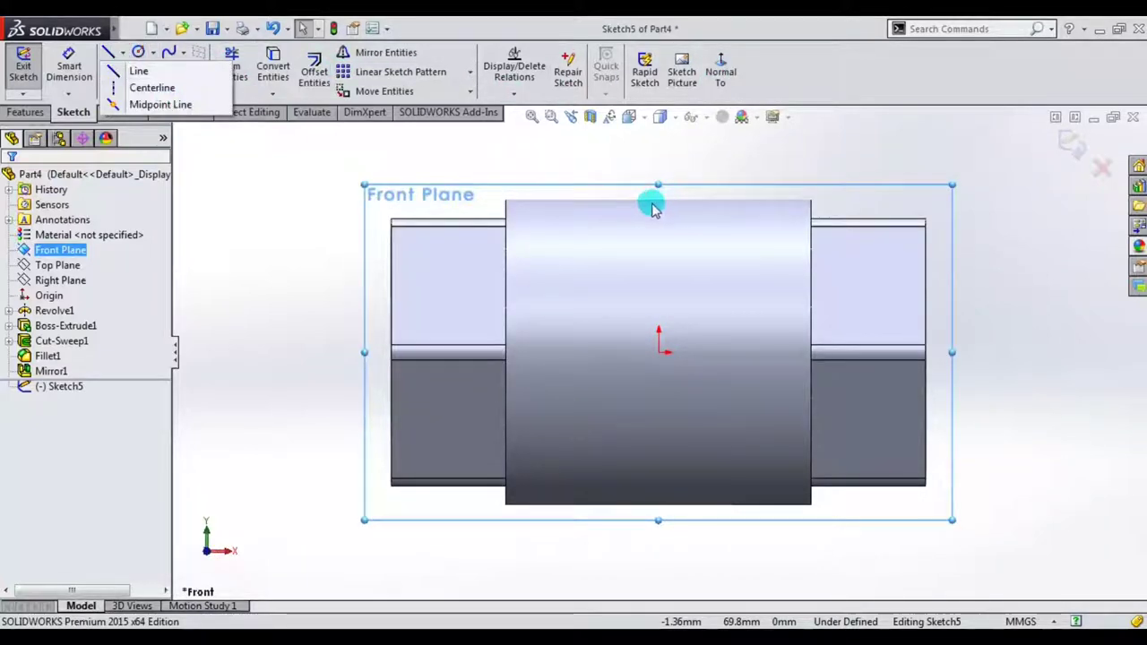
{"action": "left_click", "coordinate": [148, 87]}
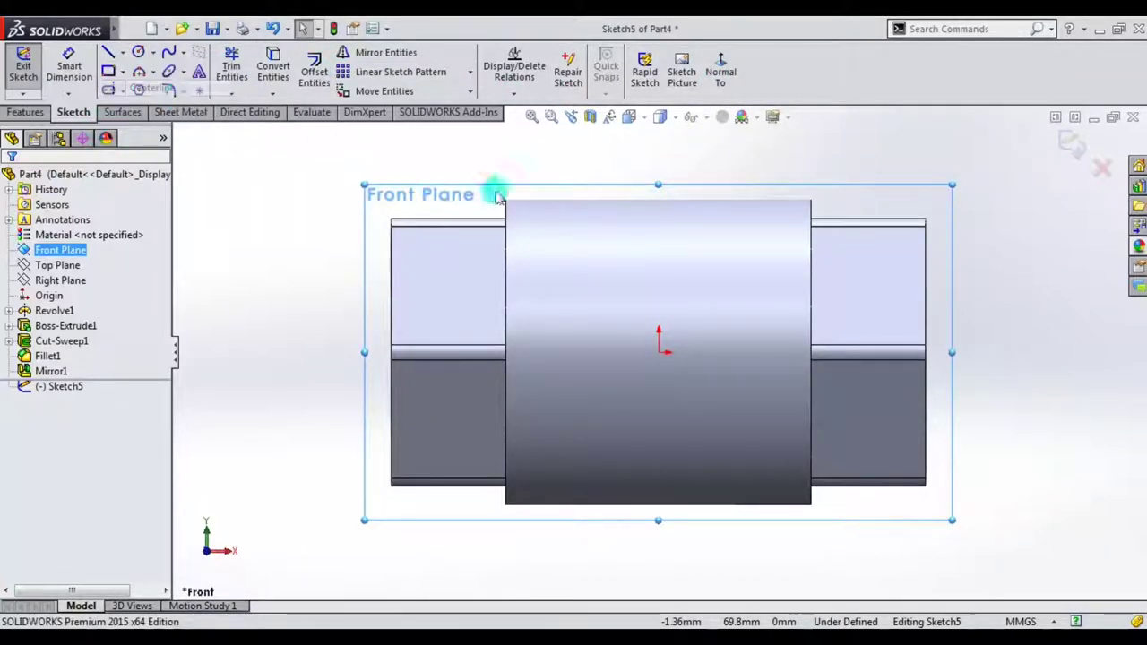
{"action": "left_click", "coordinate": [659, 199]}
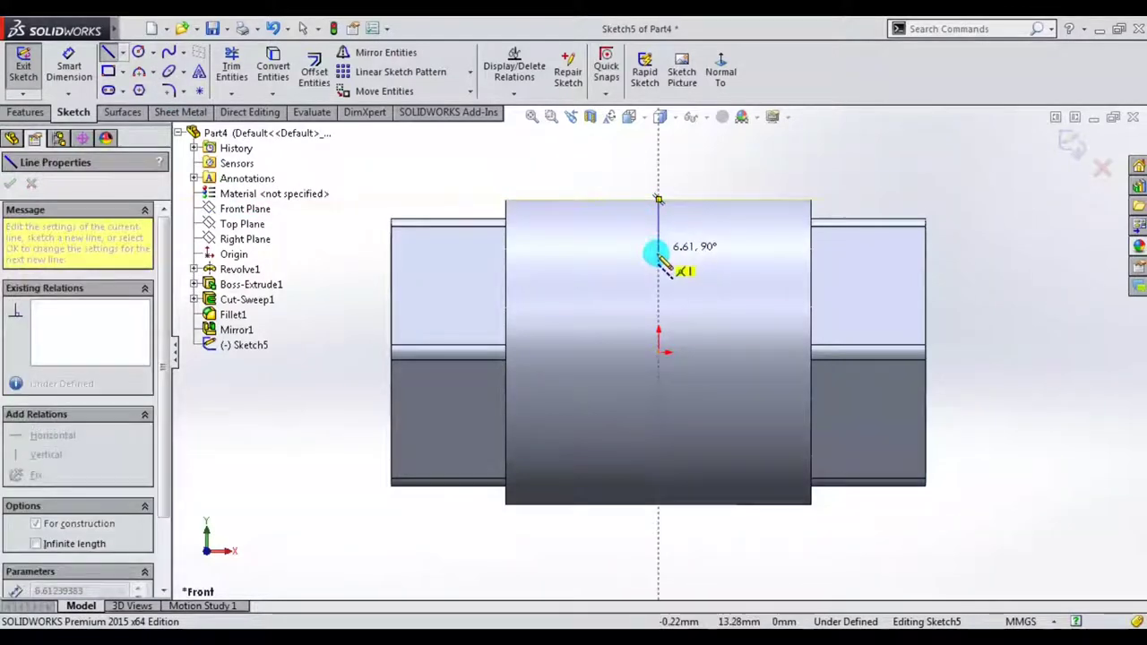
{"action": "left_click", "coordinate": [659, 350]}
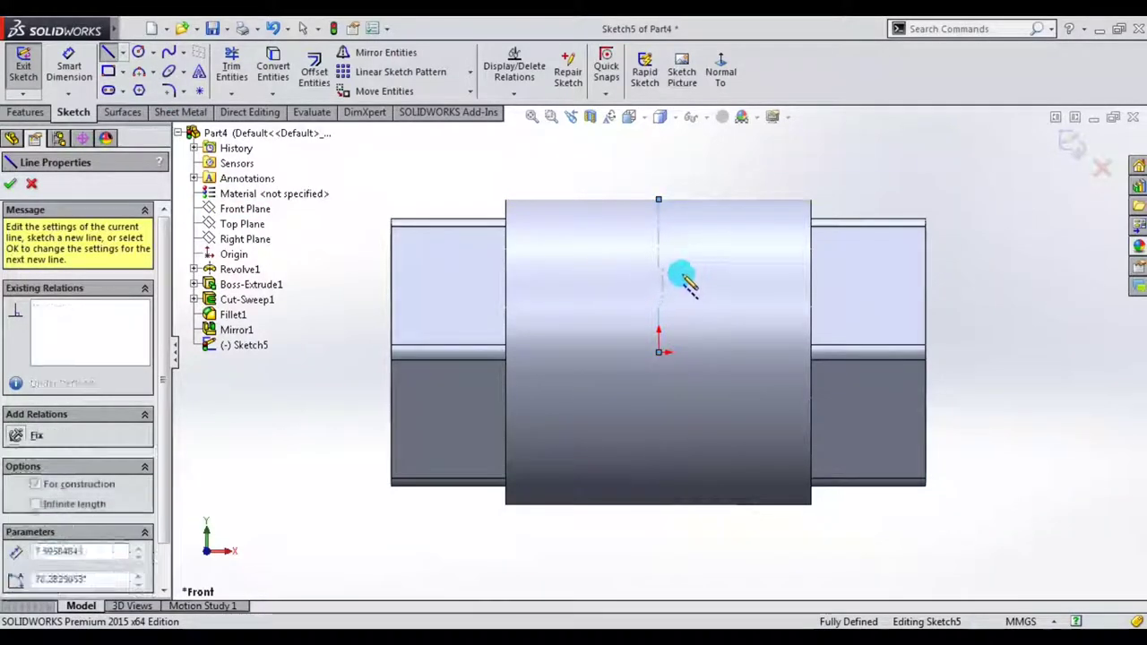
{"action": "key", "text": "Escape"}
{"action": "scroll", "coordinate": [651, 205], "scroll_direction": "down", "scroll_amount": 2}
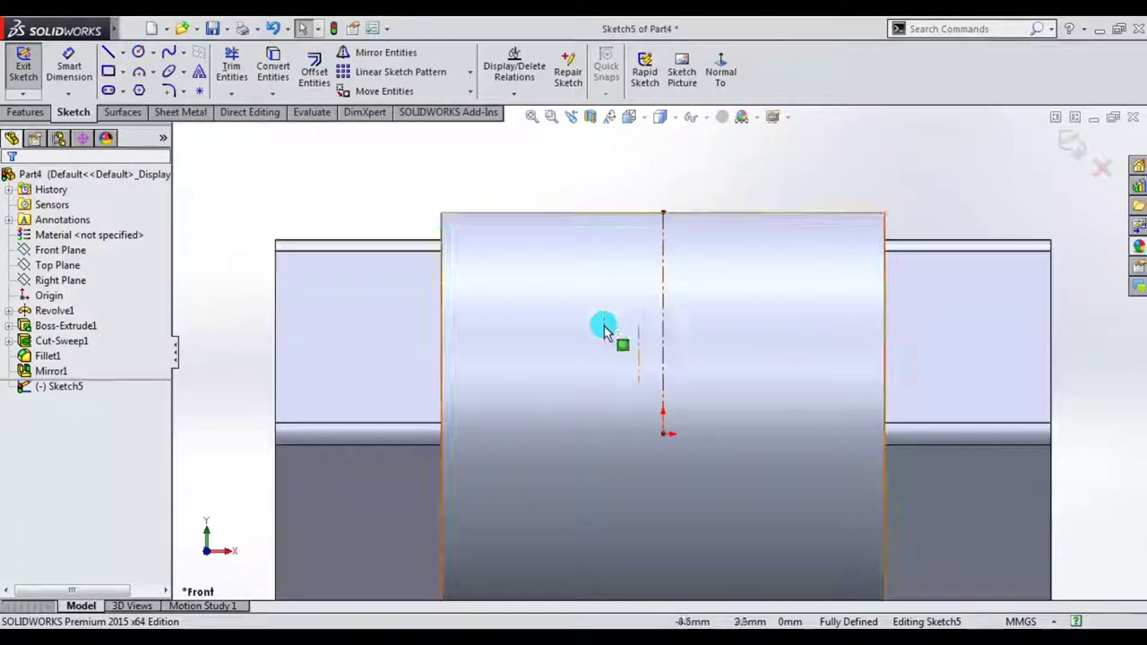
- Draw a corner rectangle straddling the sleeve's top edge
{"action": "left_click", "coordinate": [108, 72]}
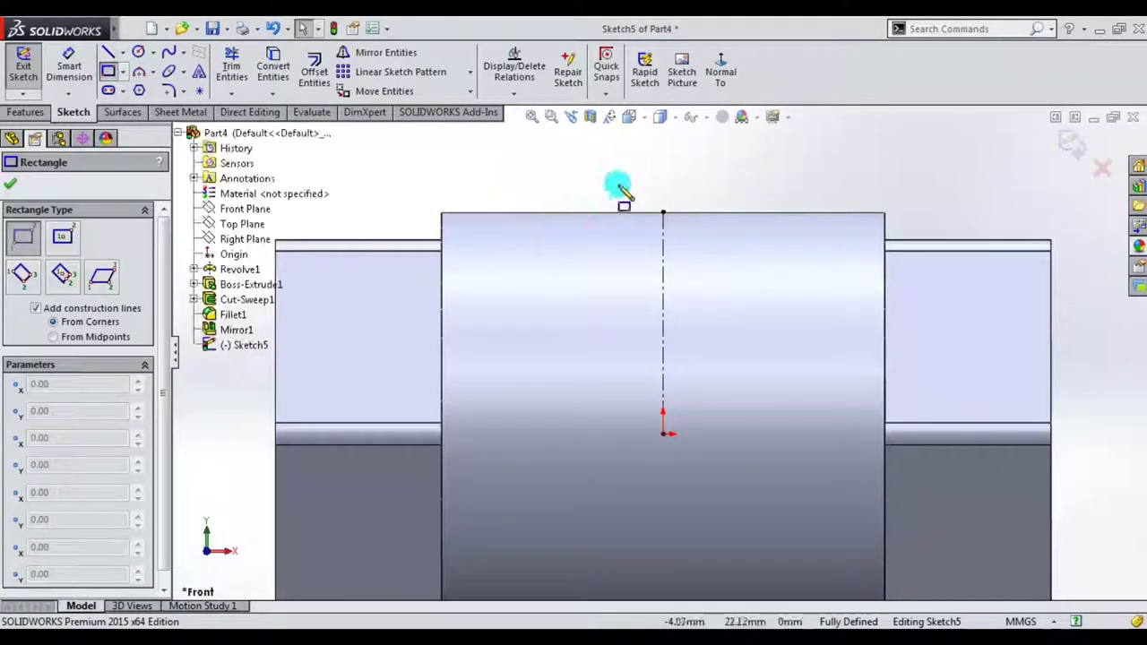
{"action": "left_click", "coordinate": [611, 167]}
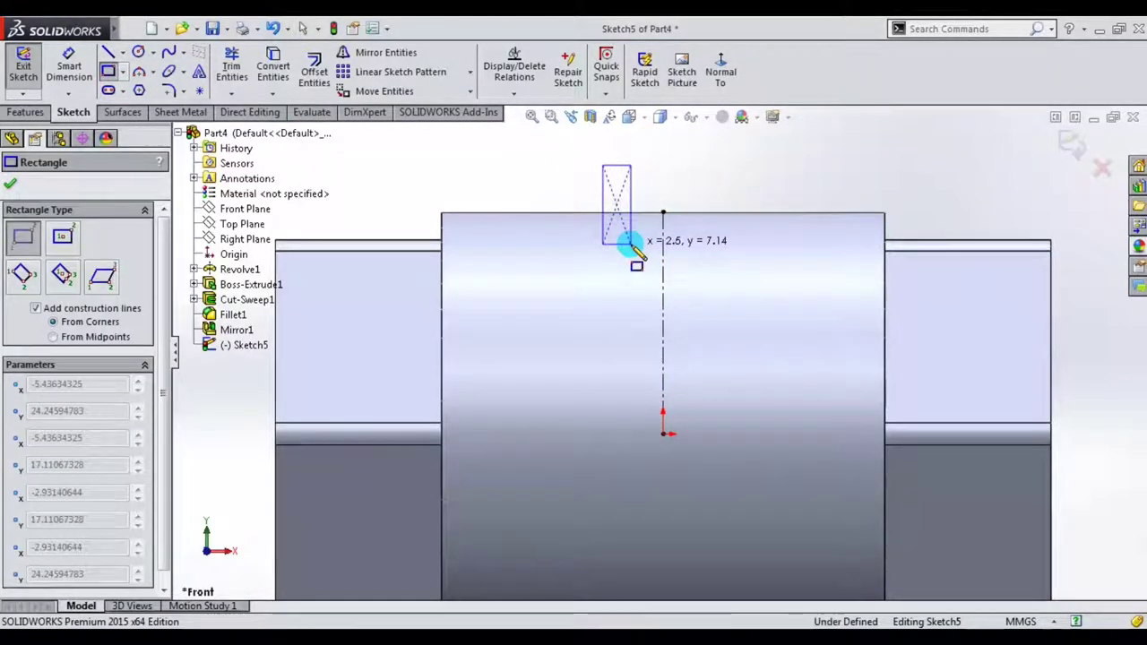
{"action": "left_click", "coordinate": [630, 243]}
{"action": "key", "text": "Escape"}
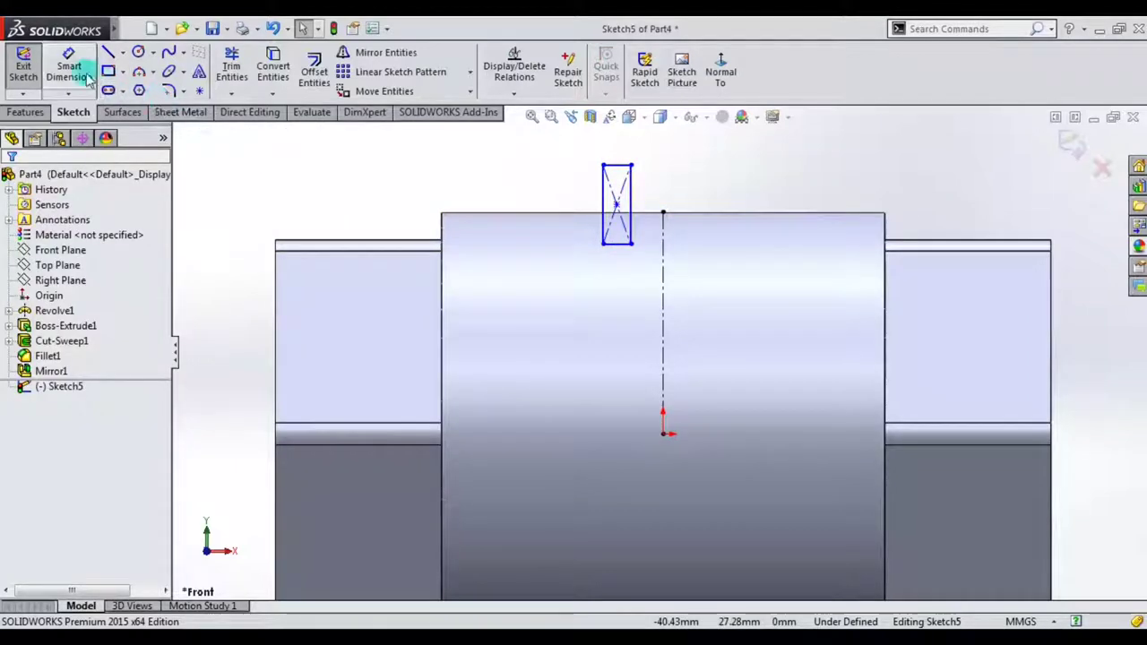
- Dimension the rectangle to 10 mm high and 4 mm wide
{"action": "left_click", "coordinate": [87, 78]}
{"action": "left_click", "coordinate": [609, 199]}
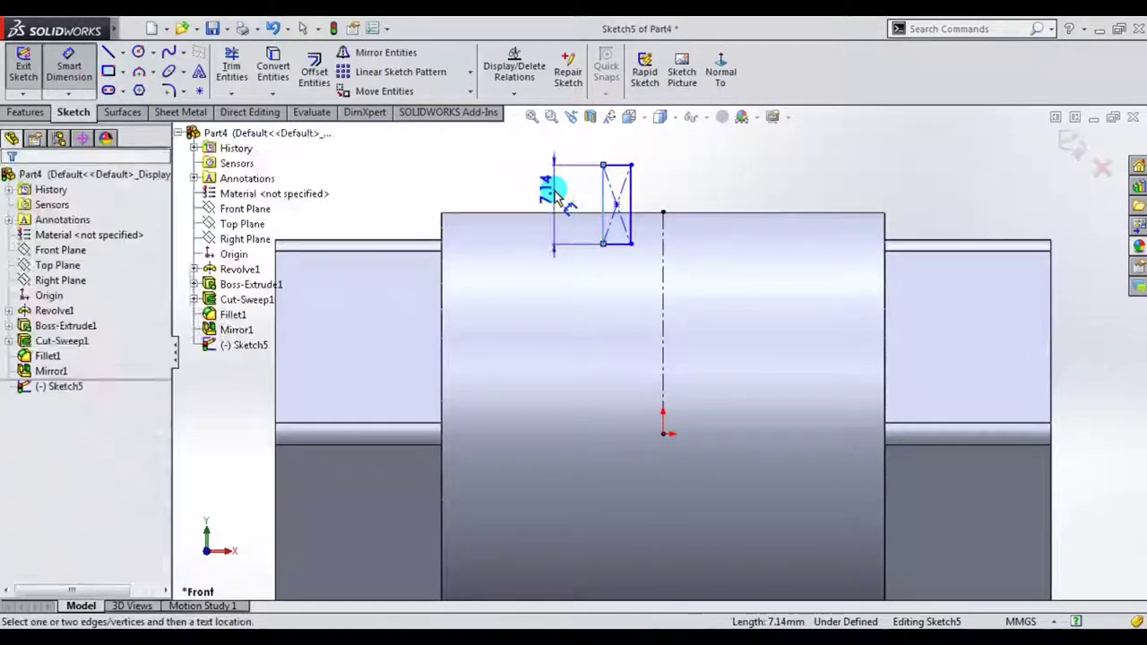
{"action": "left_click", "coordinate": [559, 196]}
{"action": "type", "text": "0"}
{"action": "key", "text": "Return"}
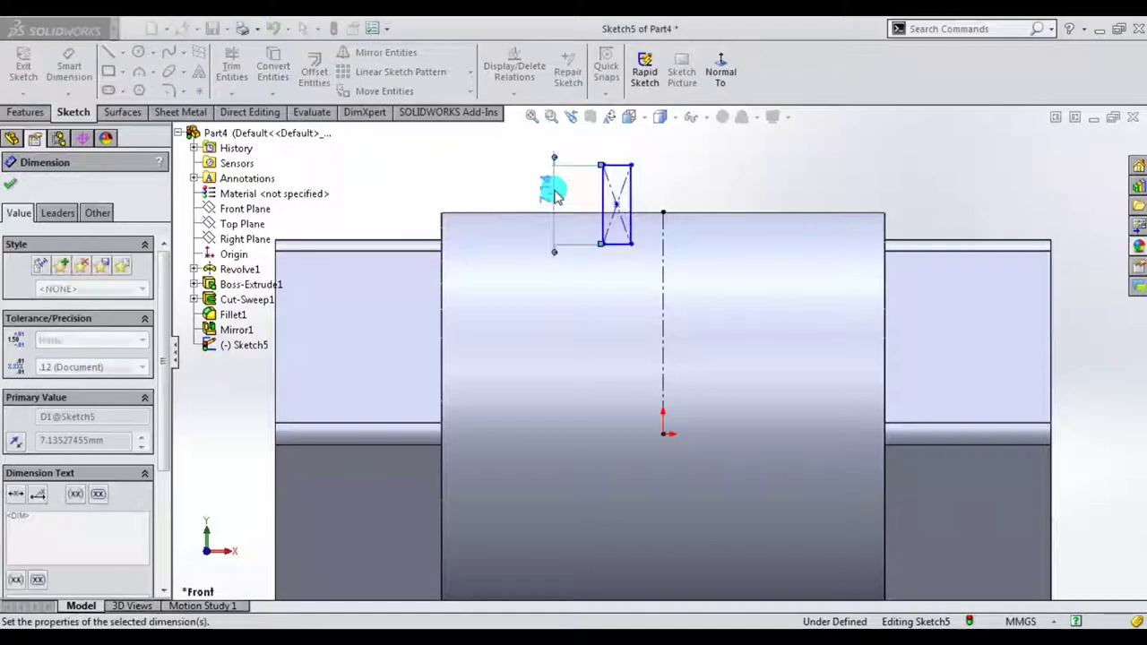
{"action": "scroll", "coordinate": [618, 173], "scroll_direction": "up", "scroll_amount": 2}
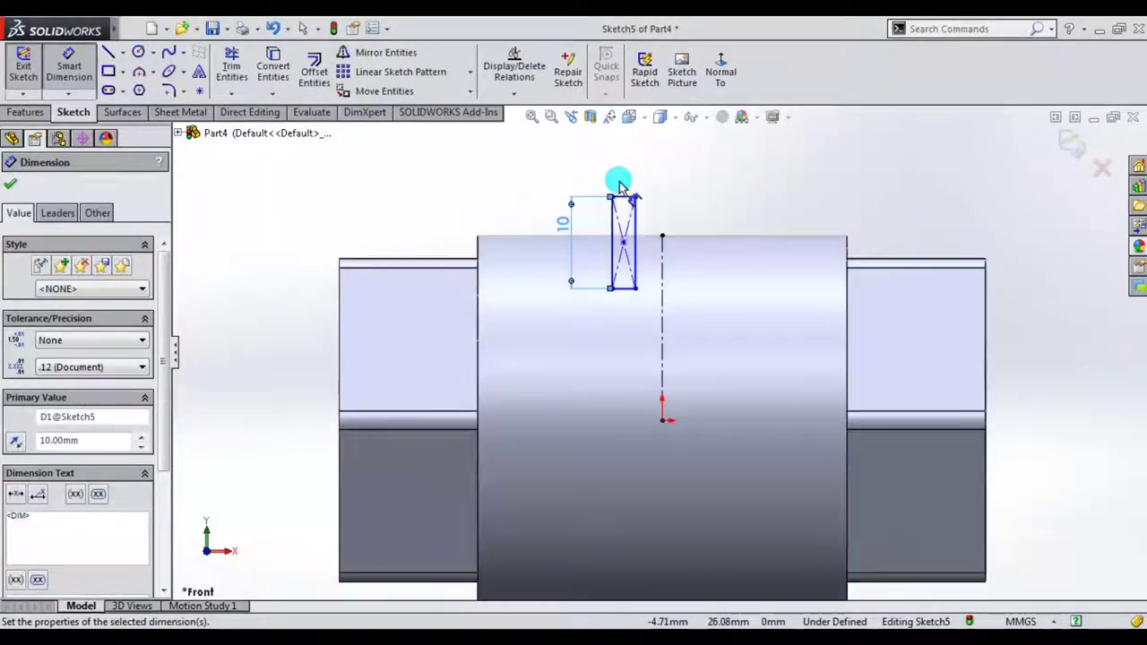
{"action": "left_click", "coordinate": [627, 198]}
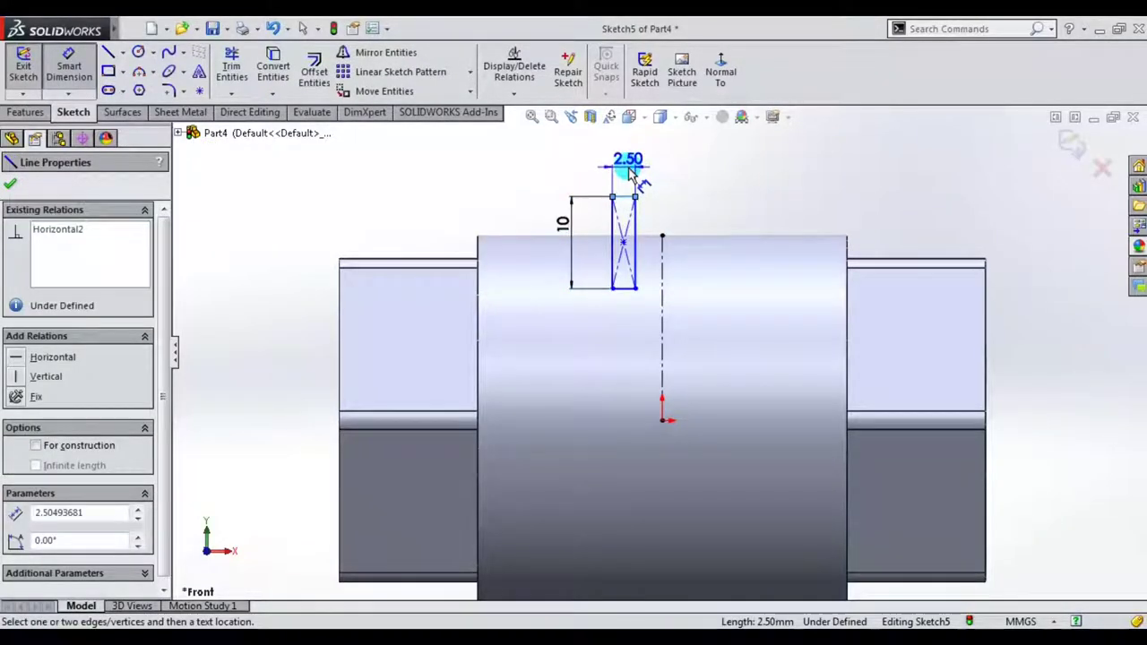
{"action": "left_click", "coordinate": [626, 170]}
{"action": "type", "text": "4"}
{"action": "key", "text": "Return"}
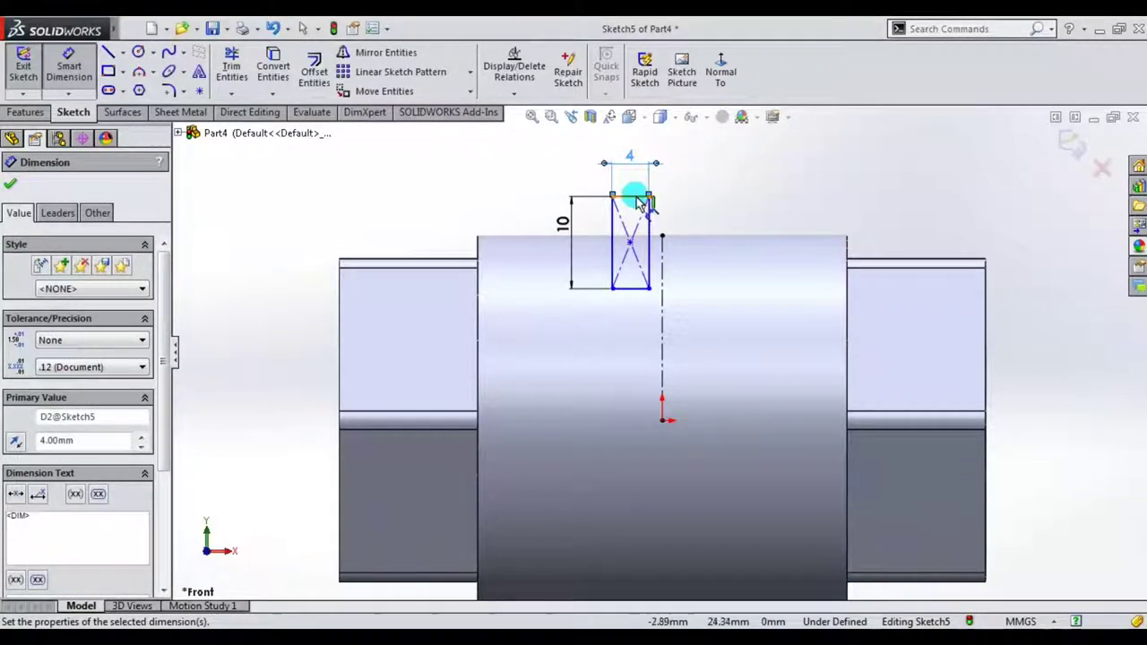
- Dimension the left edge 12 mm across the centreline and cancel the over-defining right-edge dimension
{"action": "left_click", "coordinate": [613, 269]}
{"action": "left_click", "coordinate": [662, 300]}
{"action": "left_click", "coordinate": [676, 356]}
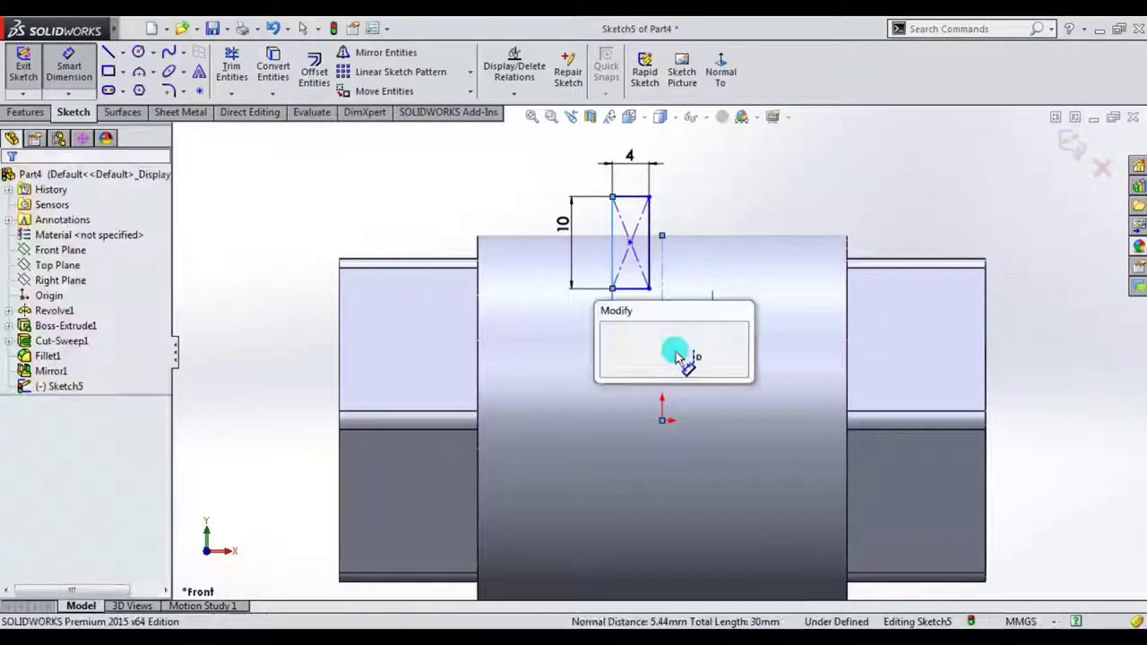
{"action": "type", "text": "12"}
{"action": "key", "text": "Return"}
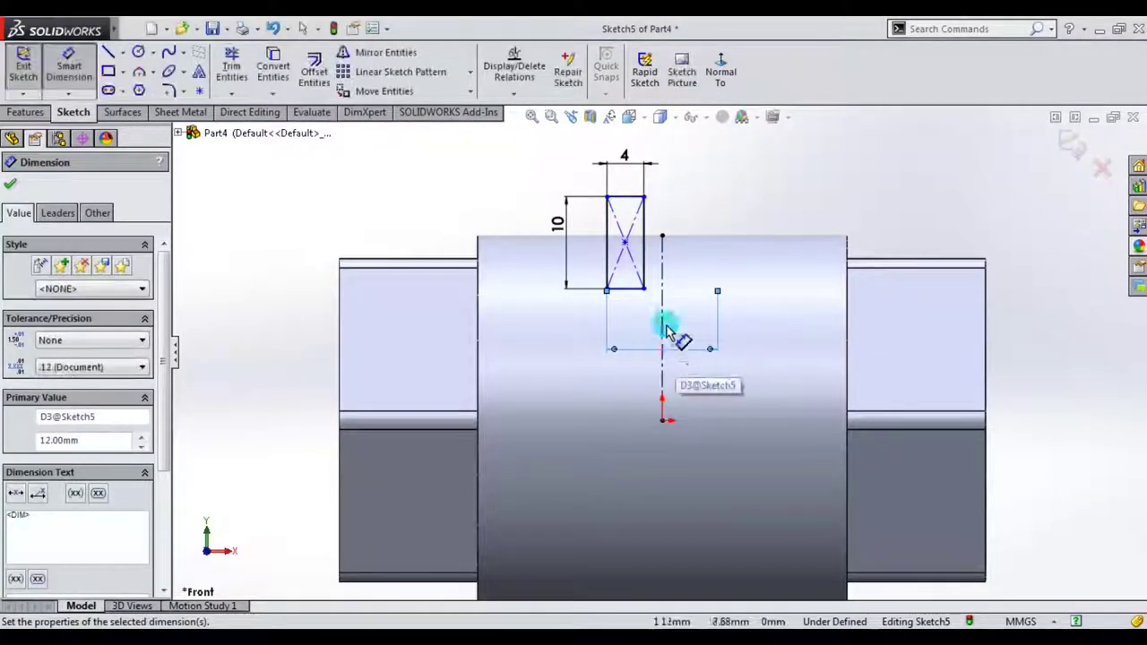
{"action": "left_click", "coordinate": [649, 278]}
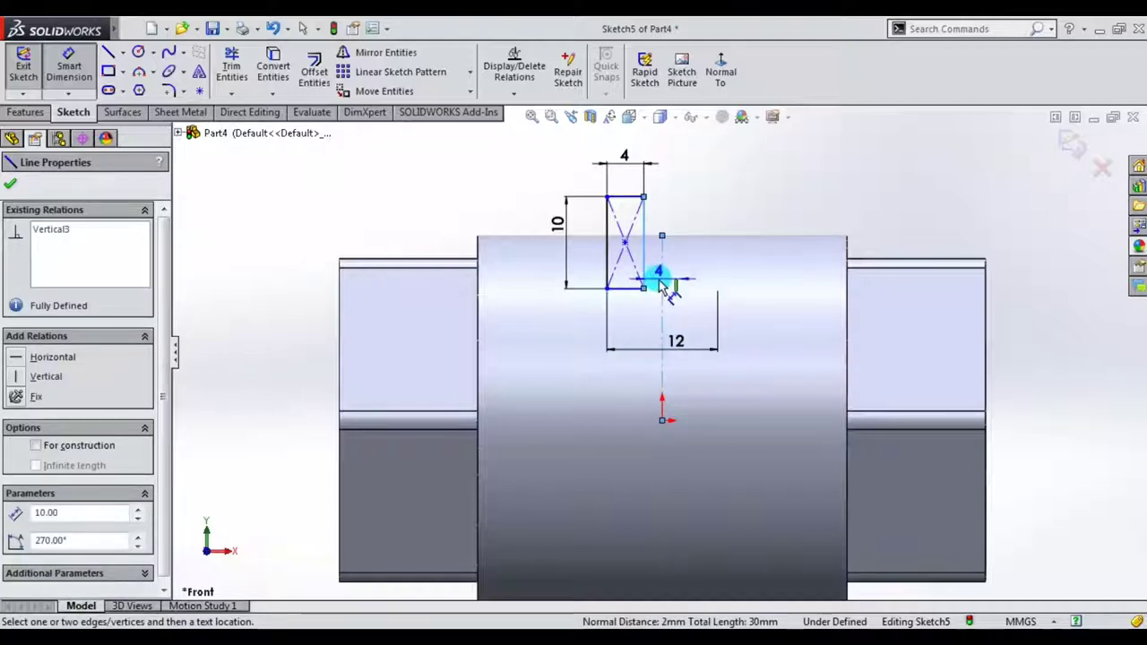
{"action": "left_click", "coordinate": [663, 284]}
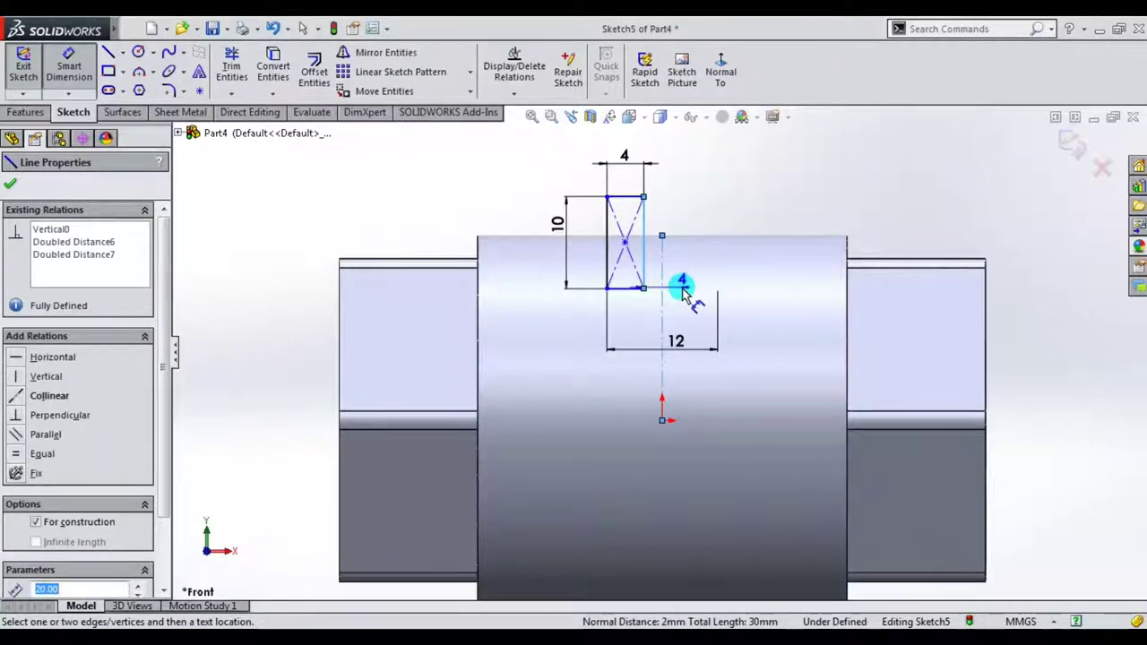
{"action": "left_click", "coordinate": [676, 291]}
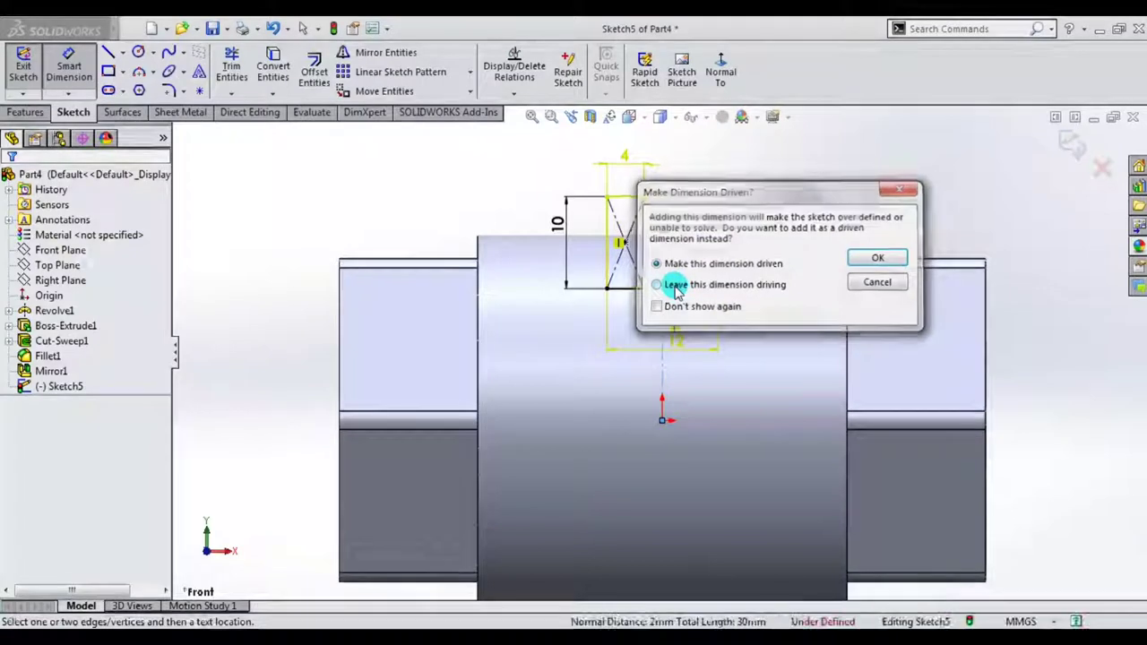
{"action": "key", "text": "Escape"}
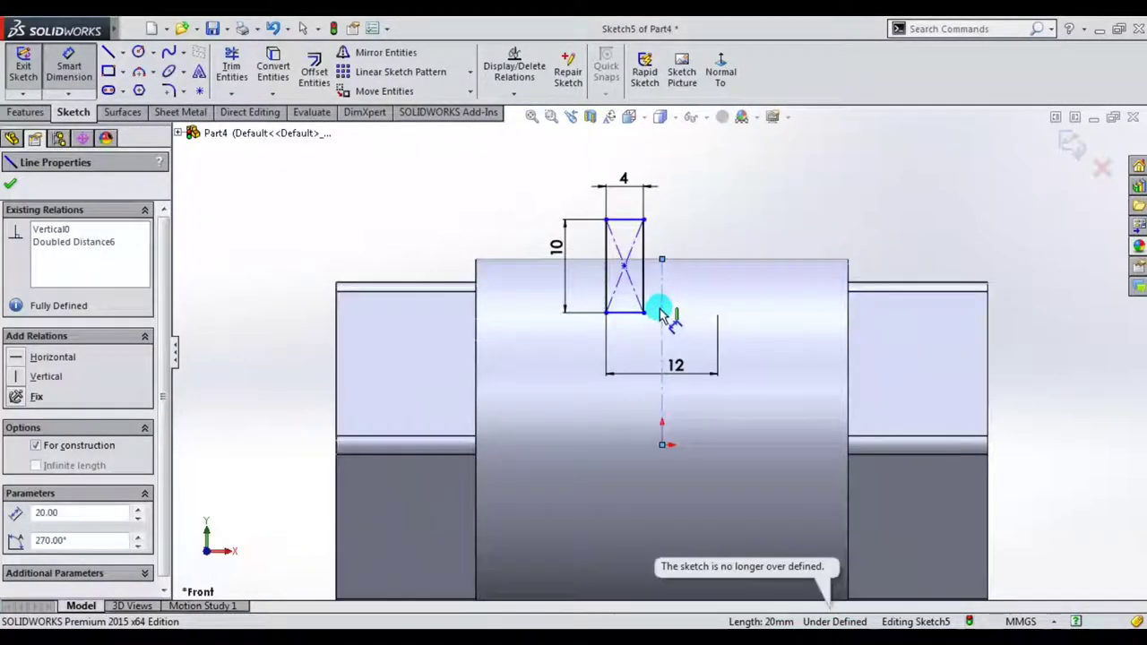
- Replace the 4 mm width with an 8 mm right-edge-to-centreline dimension
{"action": "left_click", "coordinate": [624, 179]}
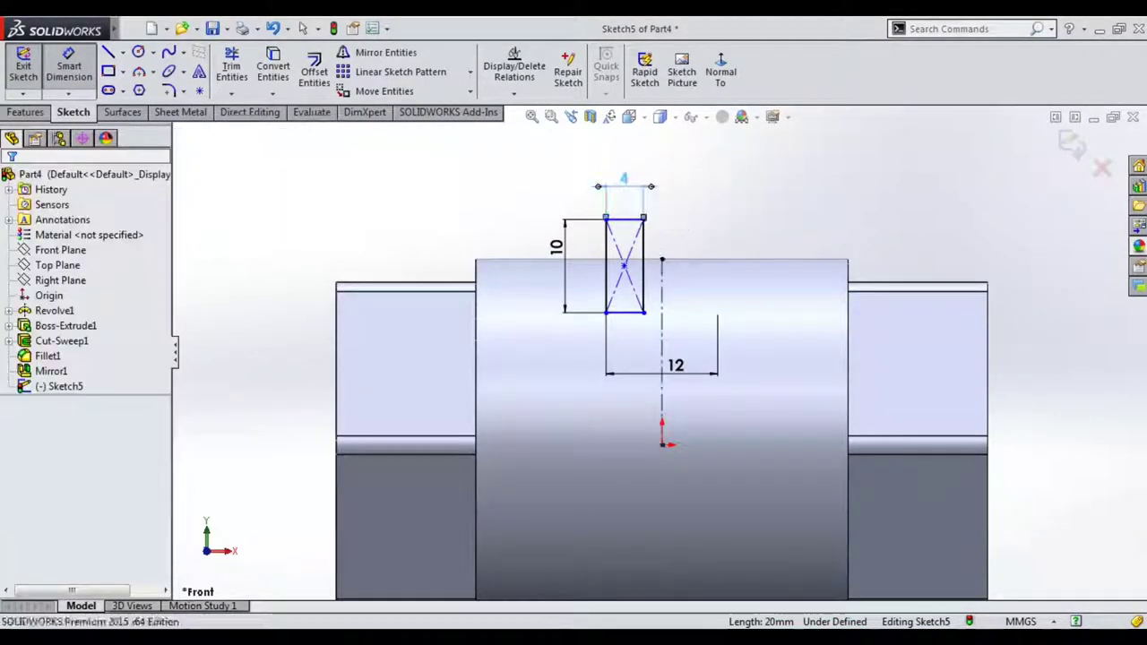
{"action": "key", "text": "Delete"}
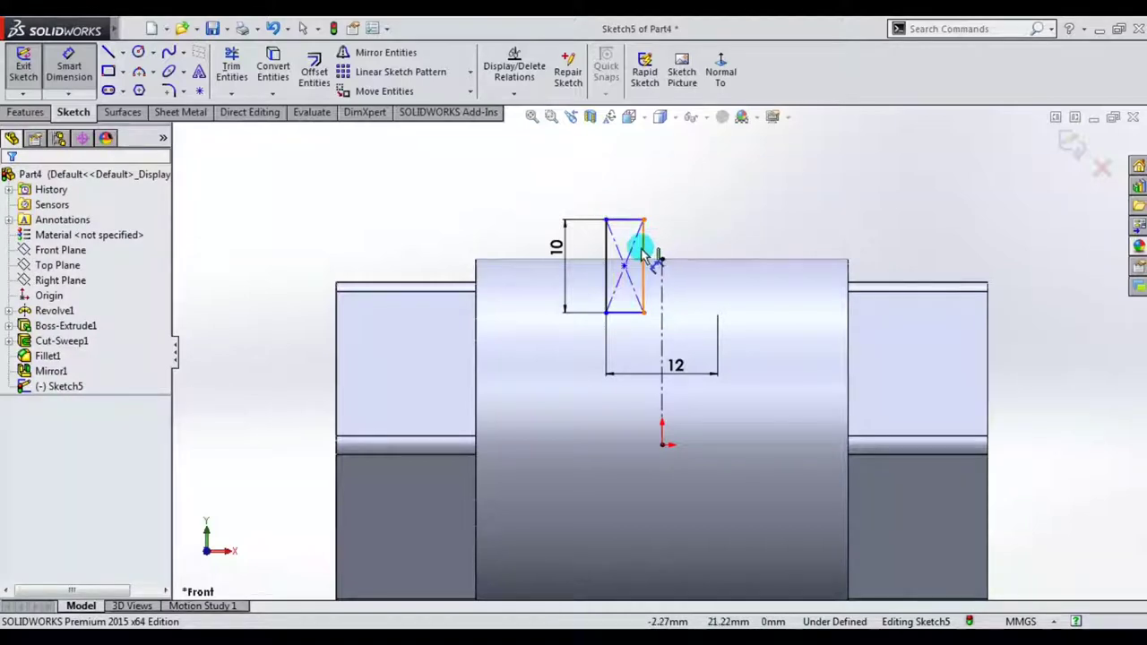
{"action": "left_click", "coordinate": [657, 289]}
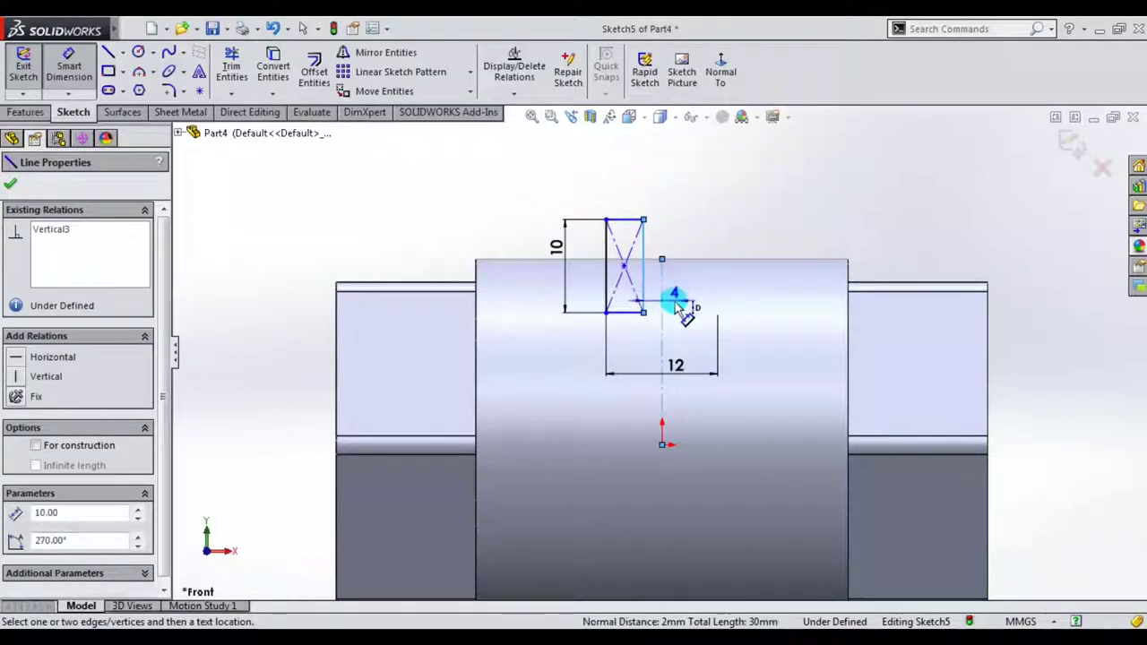
{"action": "left_click", "coordinate": [674, 302]}
{"action": "type", "text": "8"}
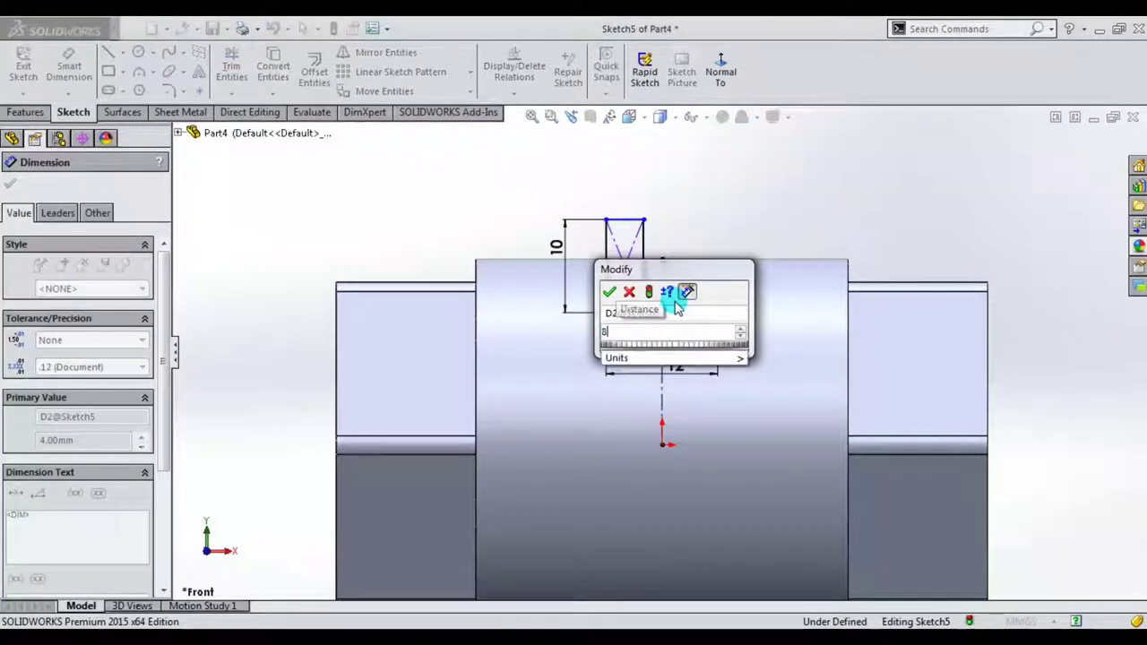
{"action": "key", "text": "Return"}
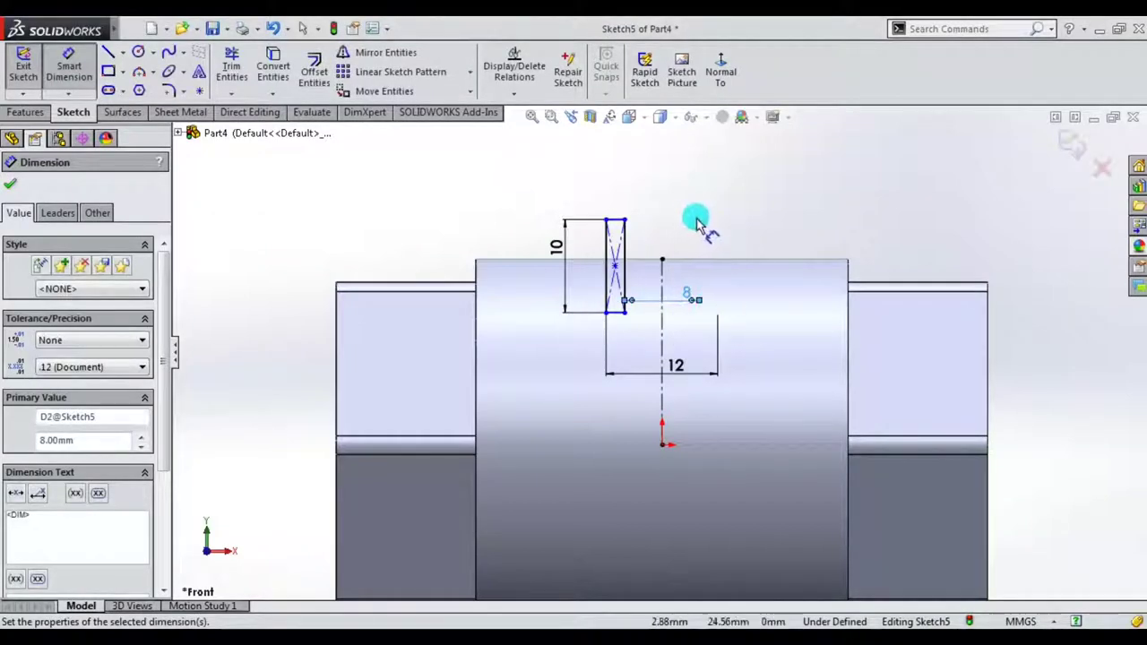
{"action": "key", "text": "Escape"}
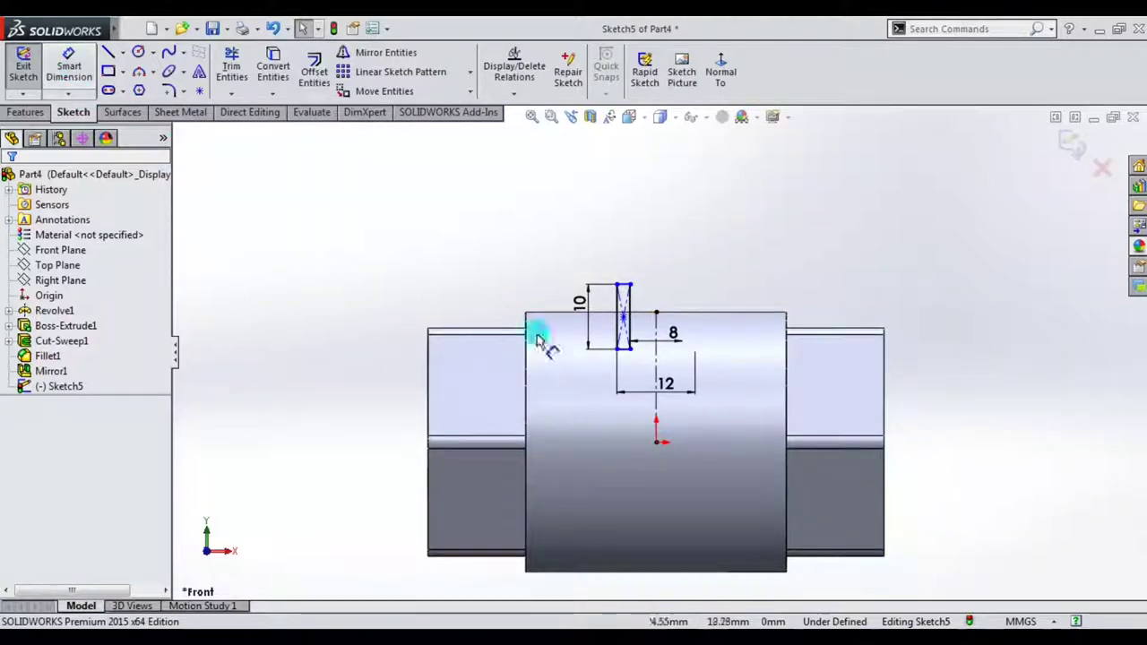
- Dimension the rectangle's vertical distance from the origin as 22 mm
{"action": "left_click", "coordinate": [625, 351]}
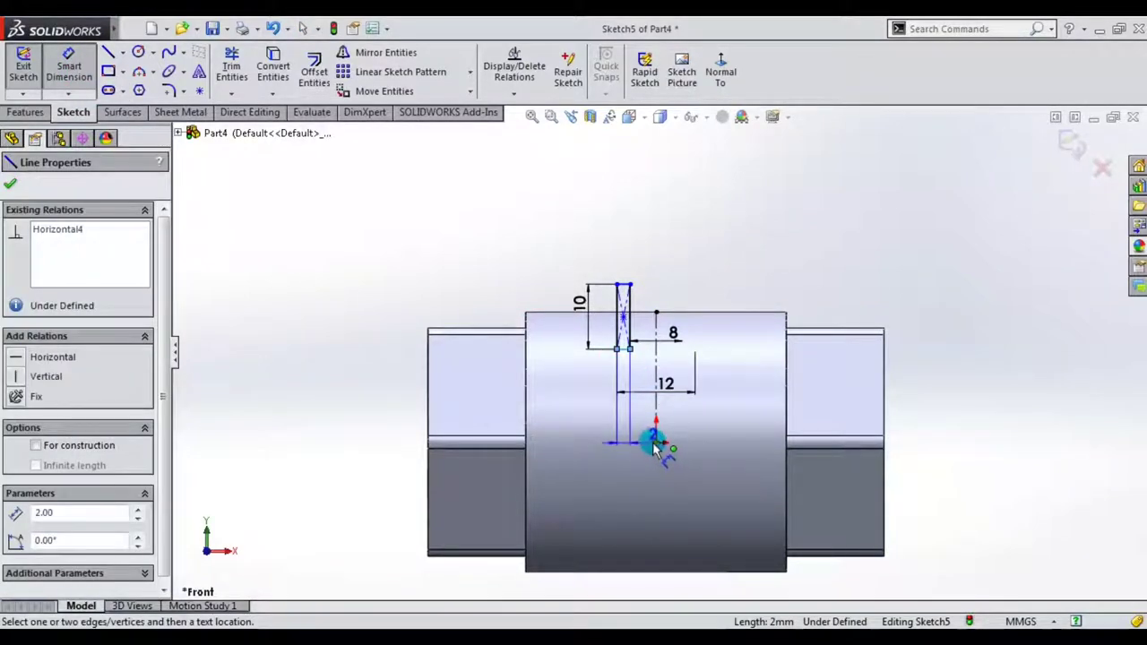
{"action": "left_click", "coordinate": [656, 442]}
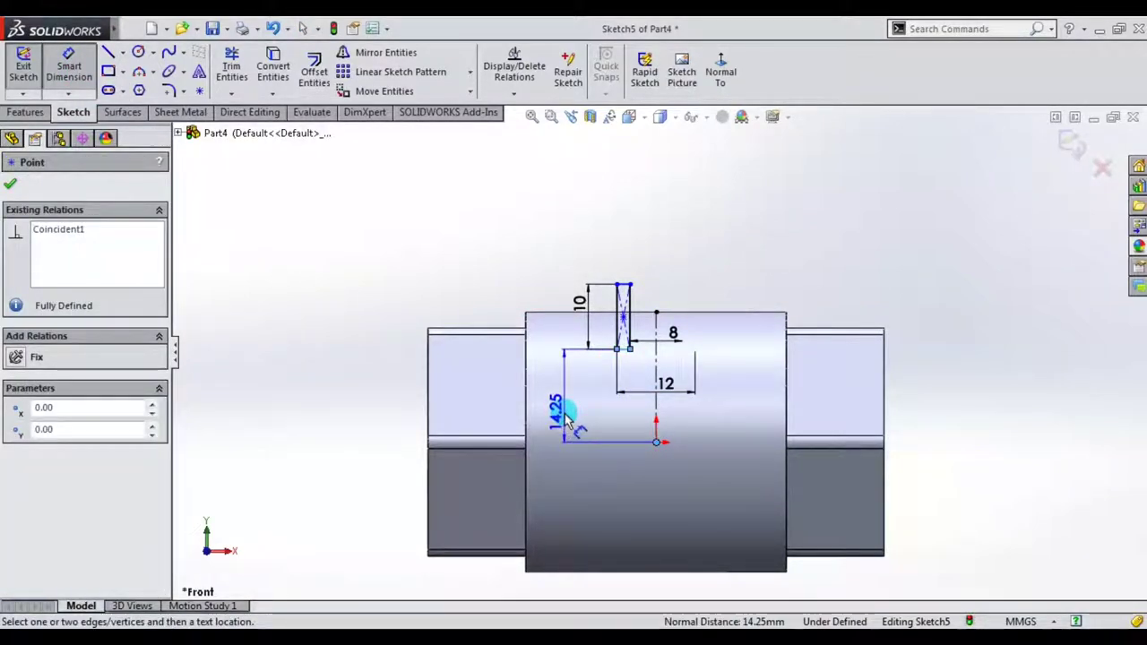
{"action": "key", "text": "Escape"}
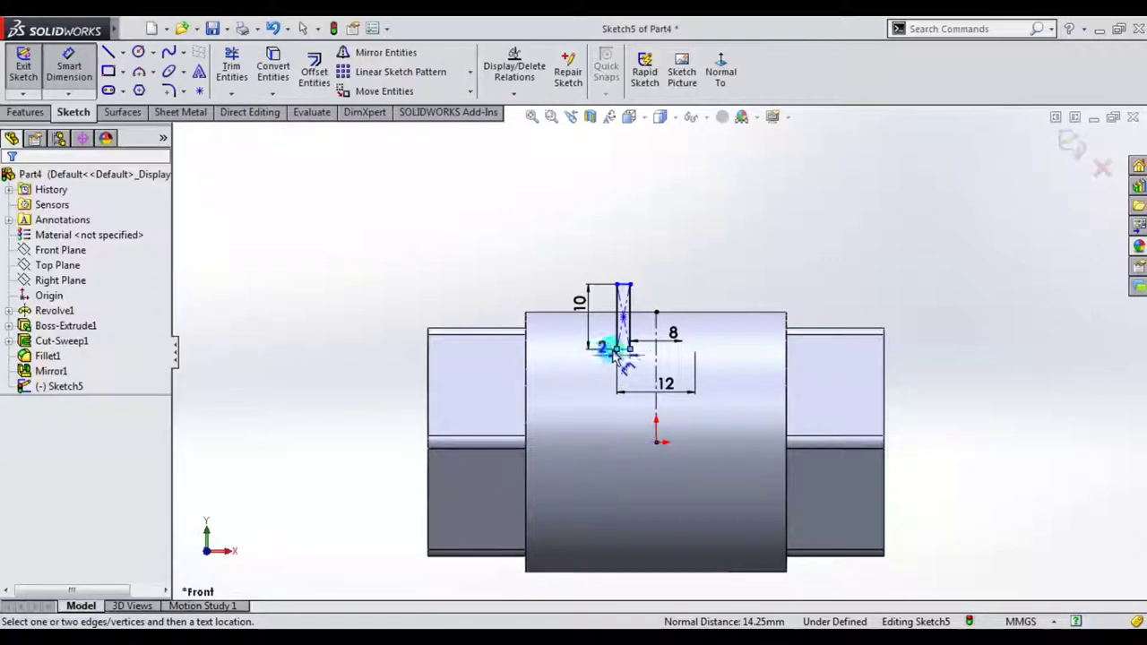
{"action": "key", "text": "Escape"}
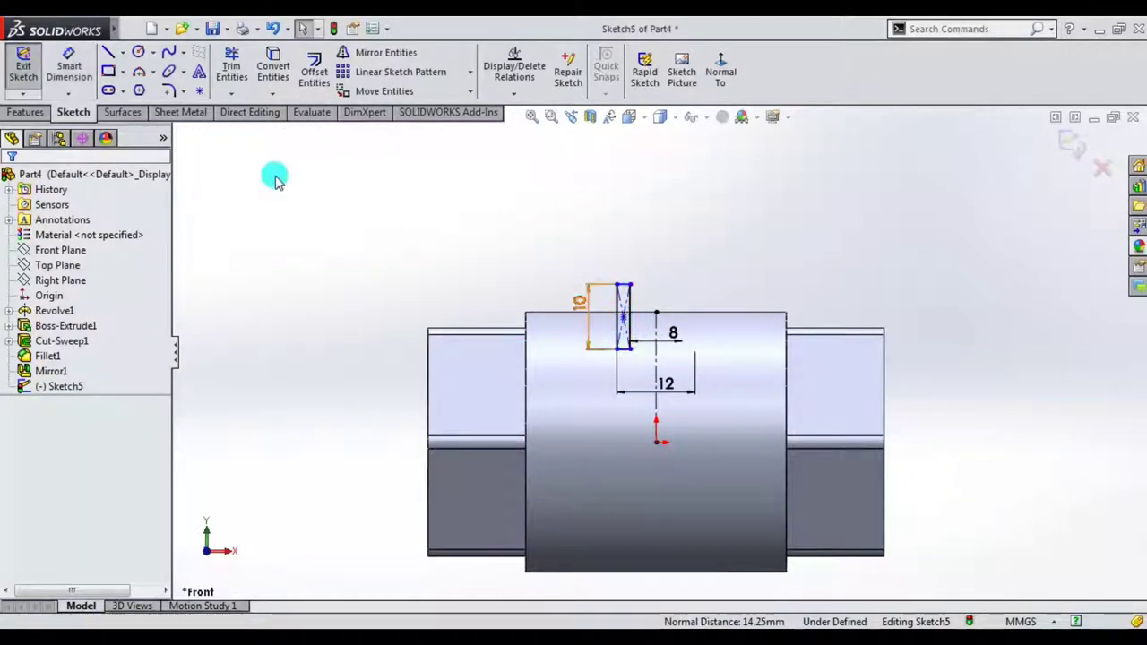
{"action": "left_click", "coordinate": [79, 68]}
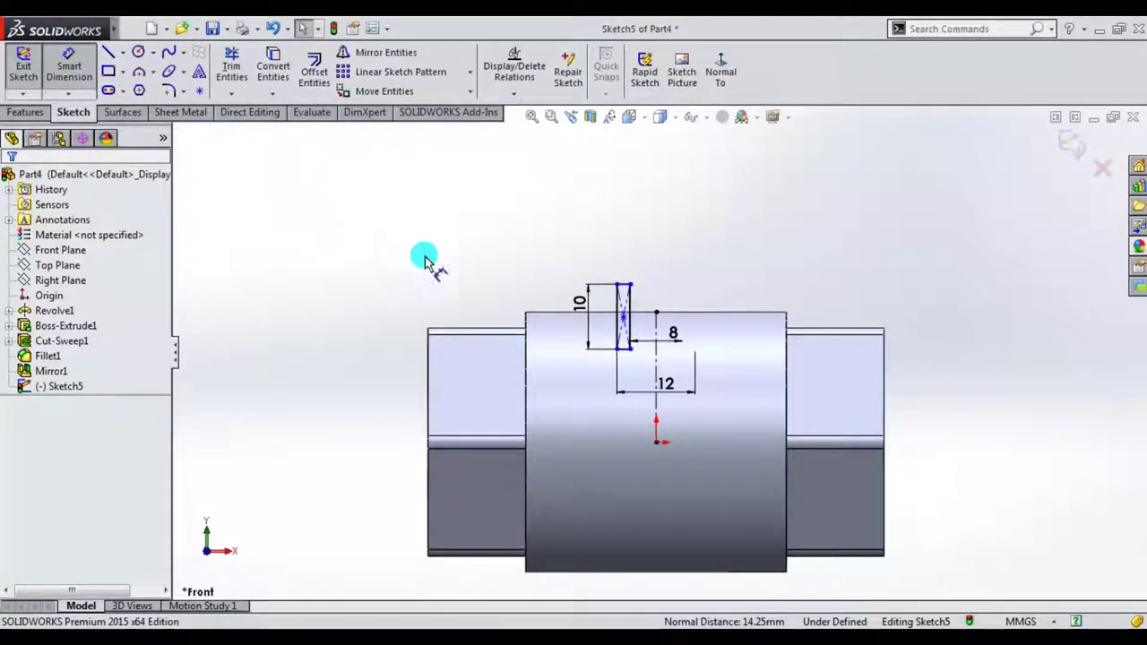
{"action": "left_click", "coordinate": [624, 317]}
{"action": "left_click", "coordinate": [657, 443]}
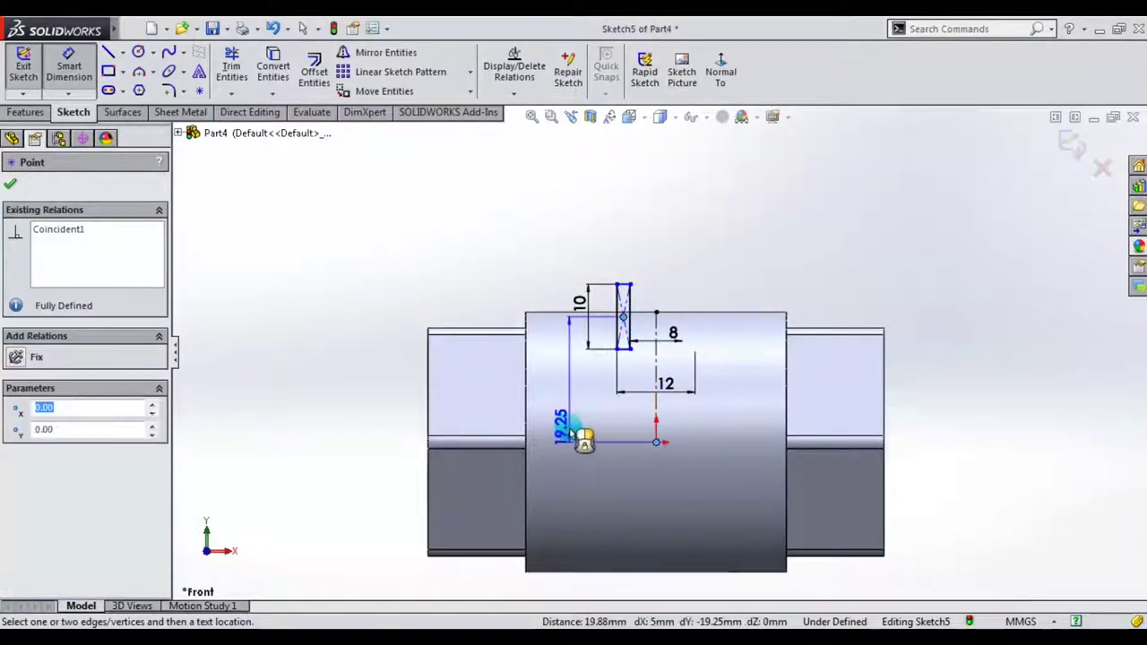
{"action": "scroll", "coordinate": [578, 412], "scroll_direction": "down", "scroll_amount": 1}
{"action": "left_click", "coordinate": [575, 403]}
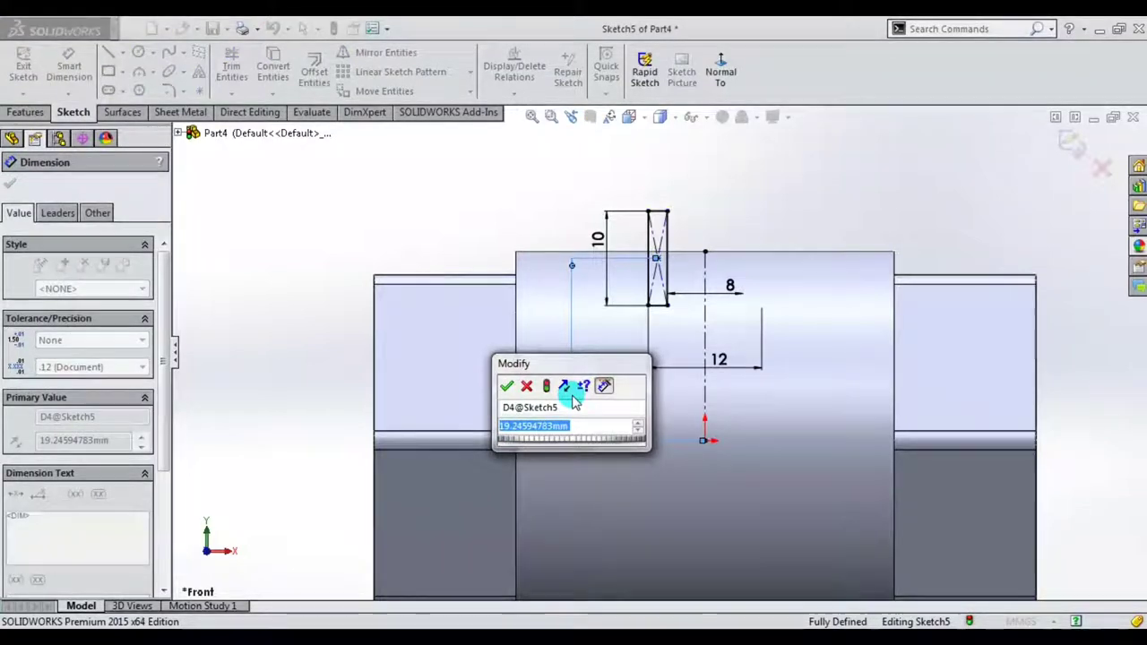
{"action": "type", "text": "22"}
{"action": "key", "text": "Return"}
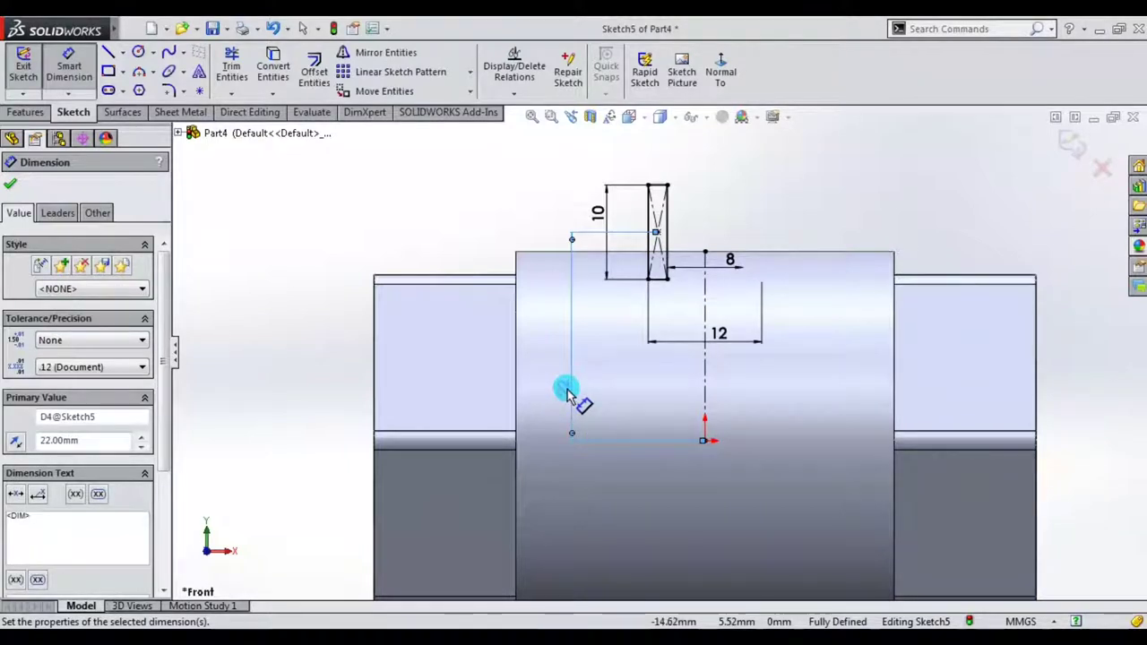
- Change that height to 22.50 mm and start a revolve from the sketch
{"action": "double_click", "coordinate": [567, 392]}
{"action": "type", "text": "22"}
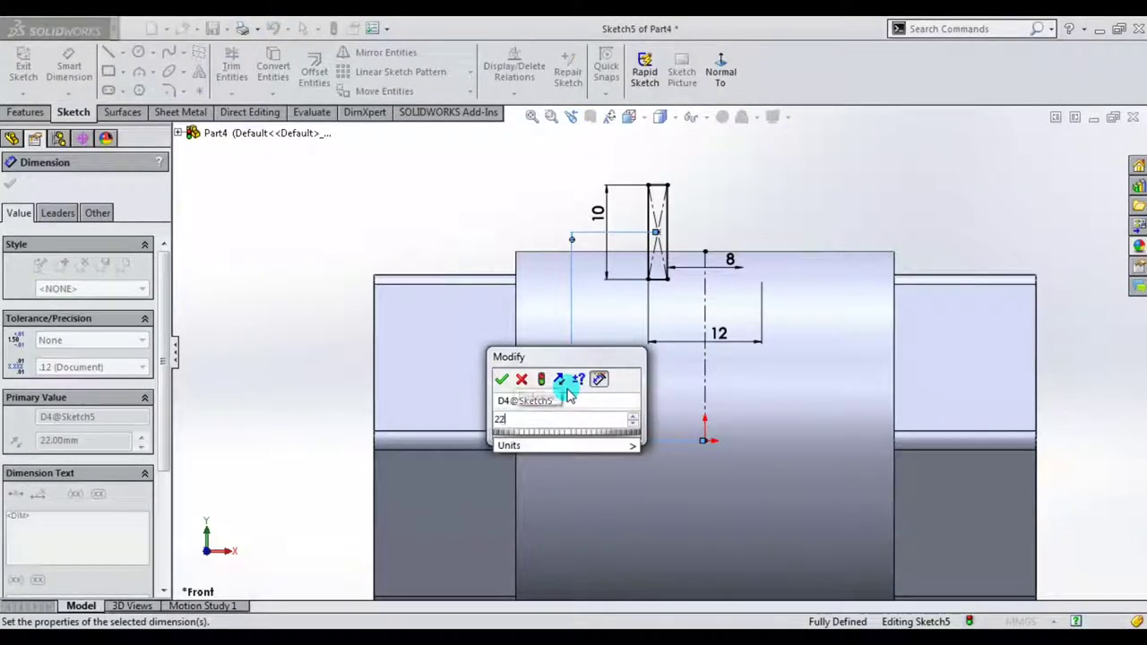
{"action": "type", "text": ".5"}
{"action": "key", "text": "Return"}
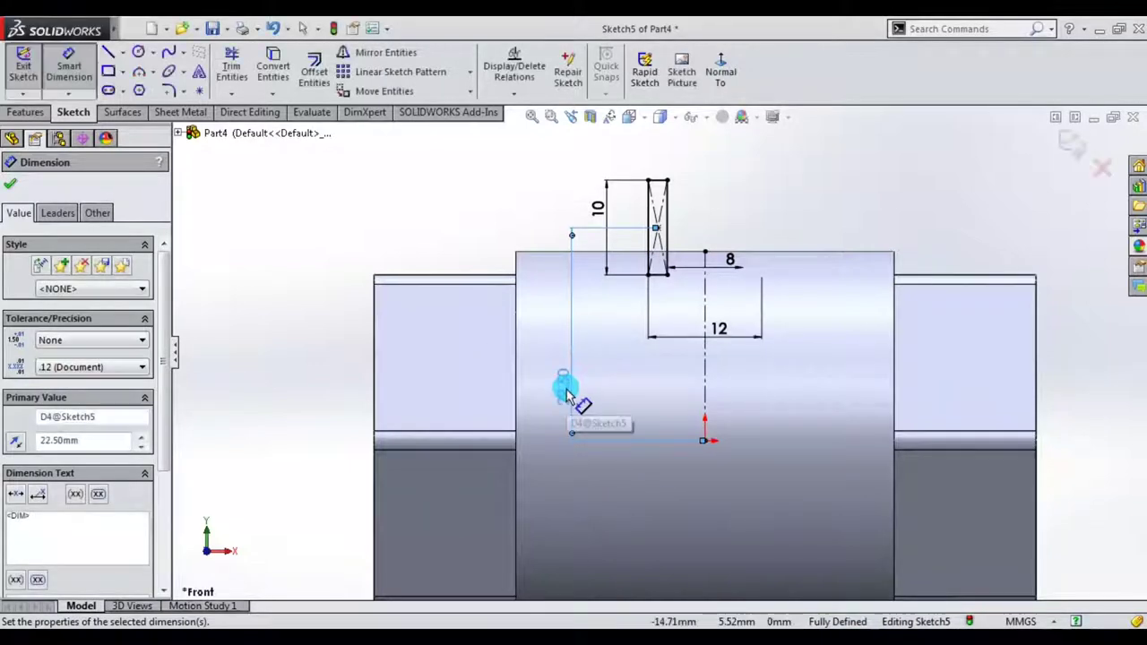
{"action": "left_click", "coordinate": [879, 287]}
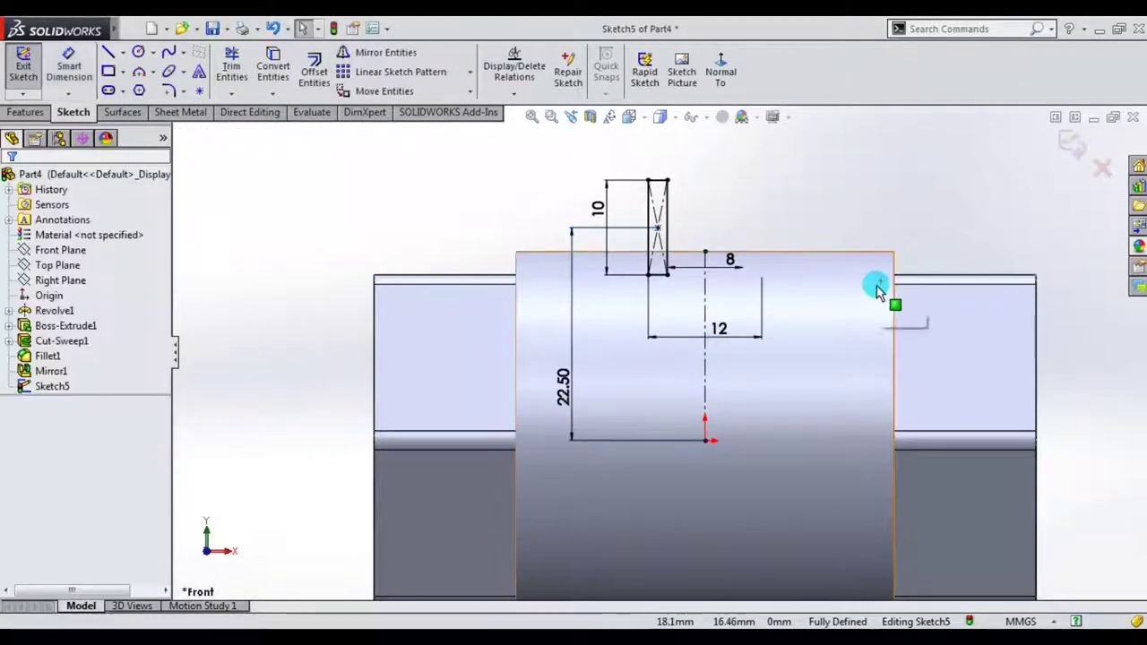
{"action": "left_click", "coordinate": [27, 112]}
{"action": "left_click", "coordinate": [82, 72]}
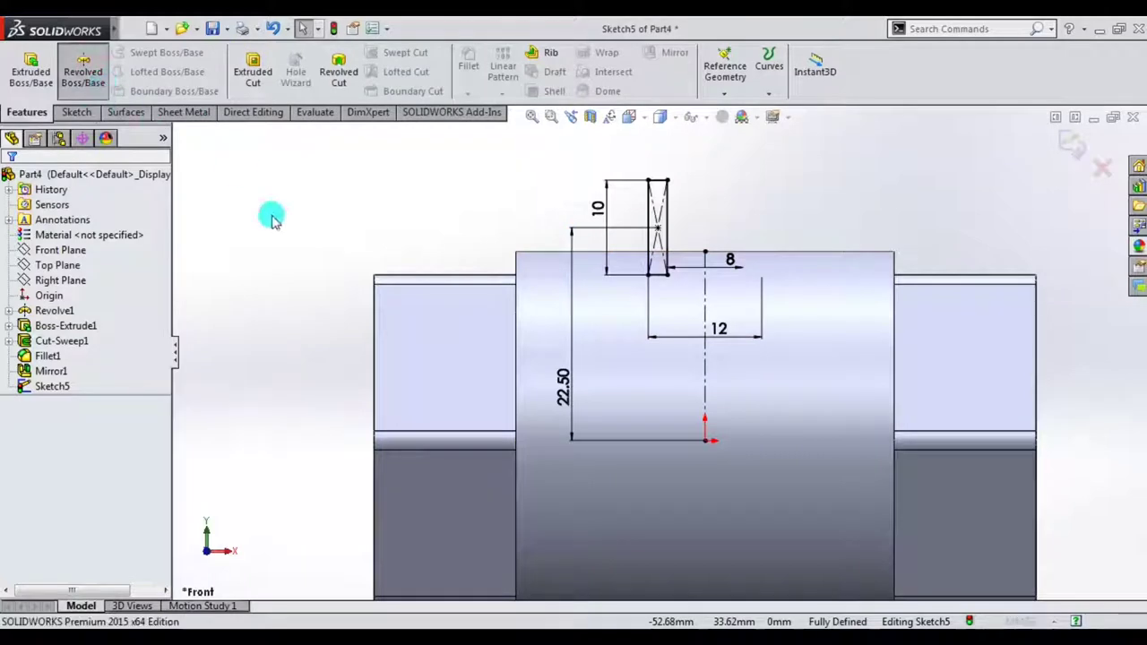
- Revolve Sketch5 360° about the centreline to create the hollow Revolve2 boss
{"action": "left_click", "coordinate": [703, 358]}
{"action": "middle_click_drag", "start_coordinate": [534, 247], "coordinate": [525, 291]}
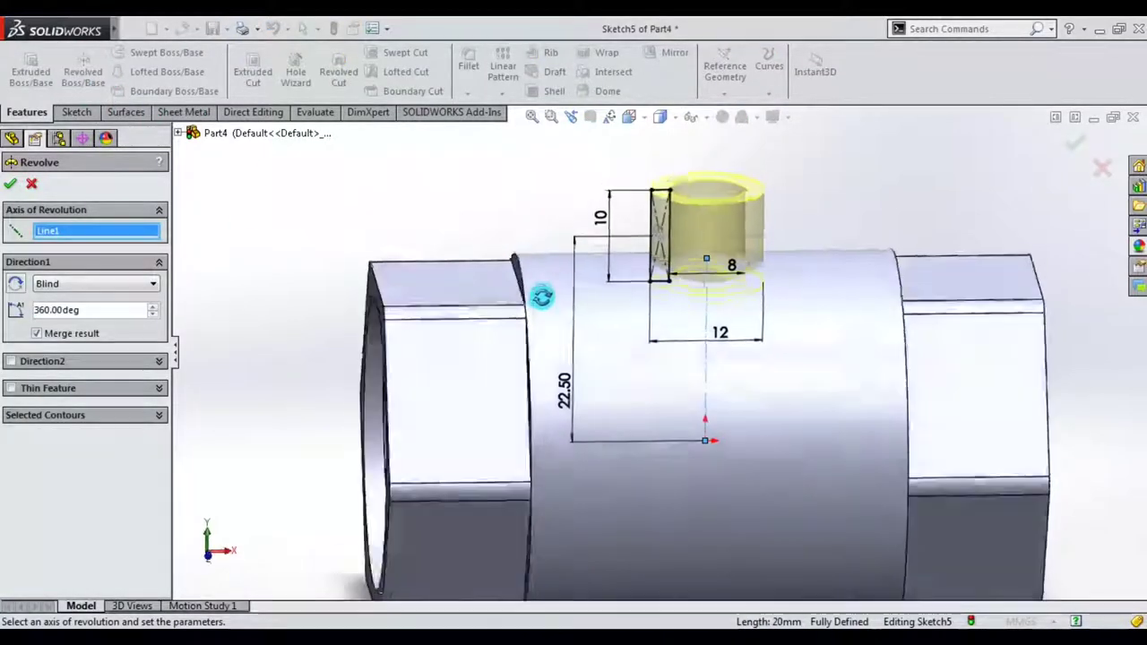
{"action": "left_click", "coordinate": [9, 184]}
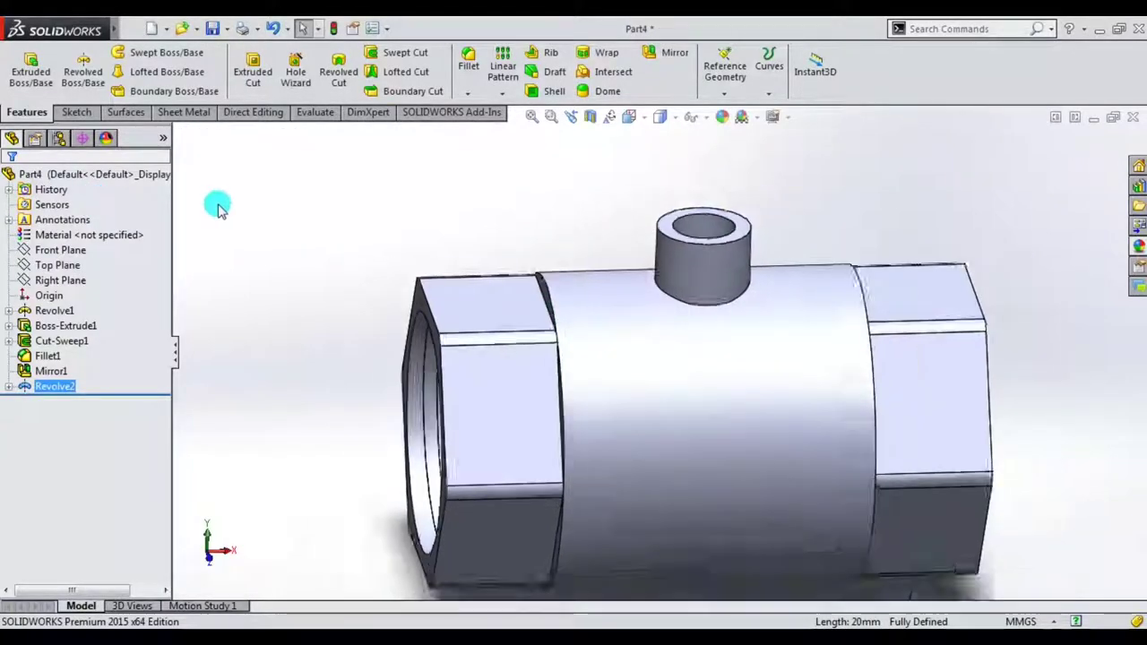
- Start a new sketch on the Right Plane and turn the view to face it
{"action": "key", "text": "f"}
{"action": "left_click", "coordinate": [68, 281]}
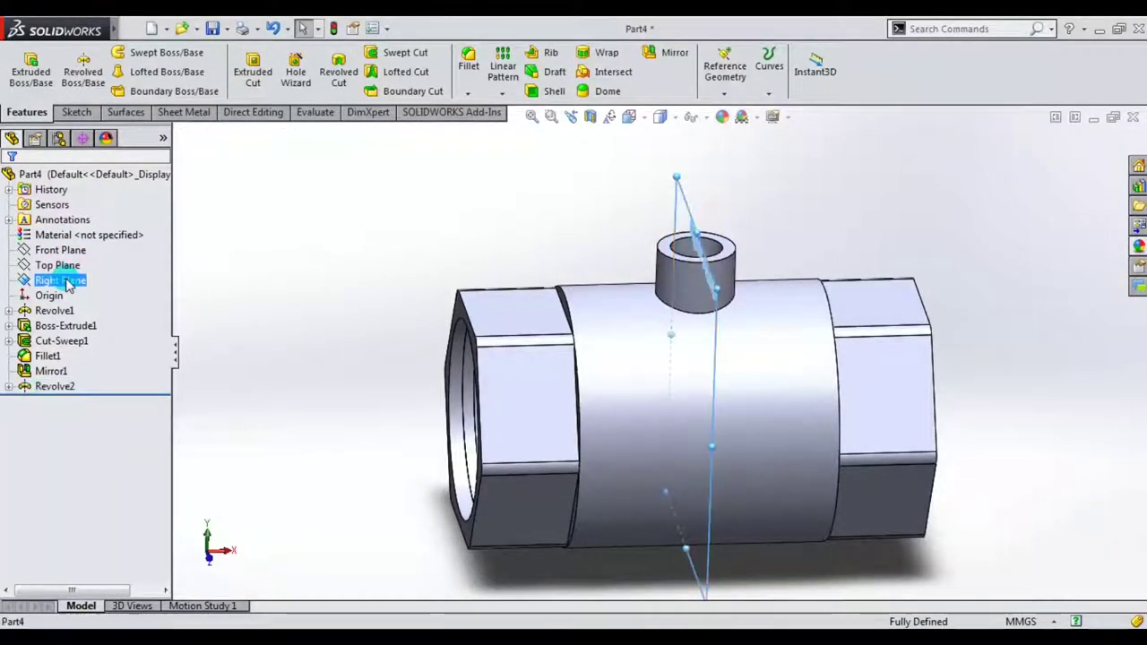
{"action": "left_click", "coordinate": [85, 253]}
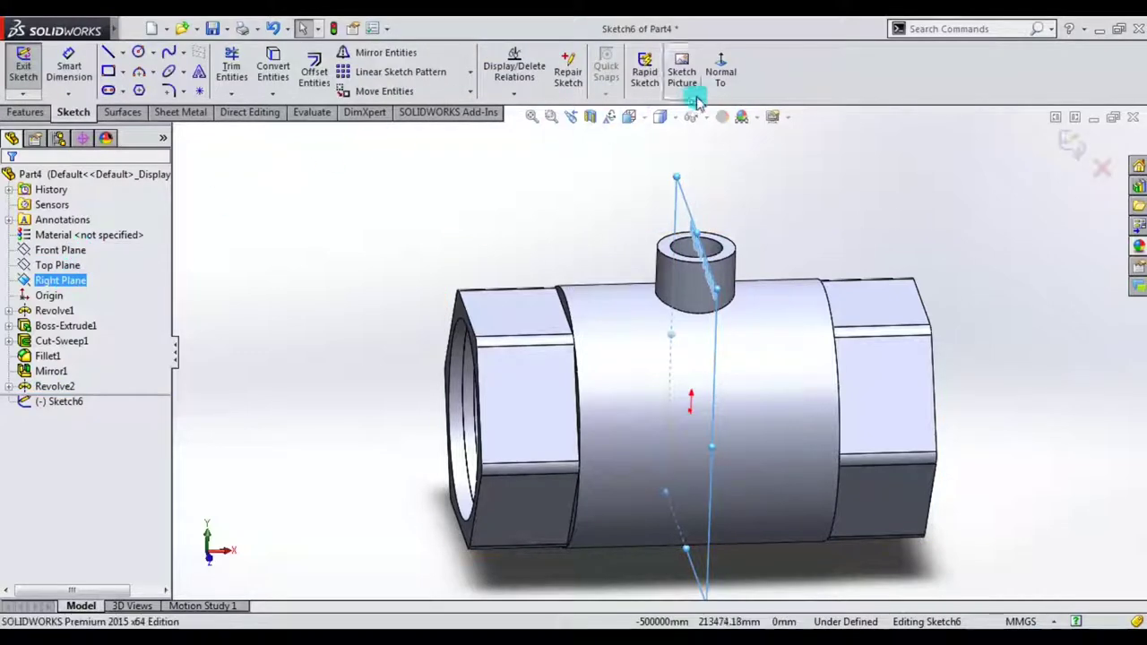
{"action": "left_click", "coordinate": [721, 79]}
{"action": "left_click", "coordinate": [722, 90]}
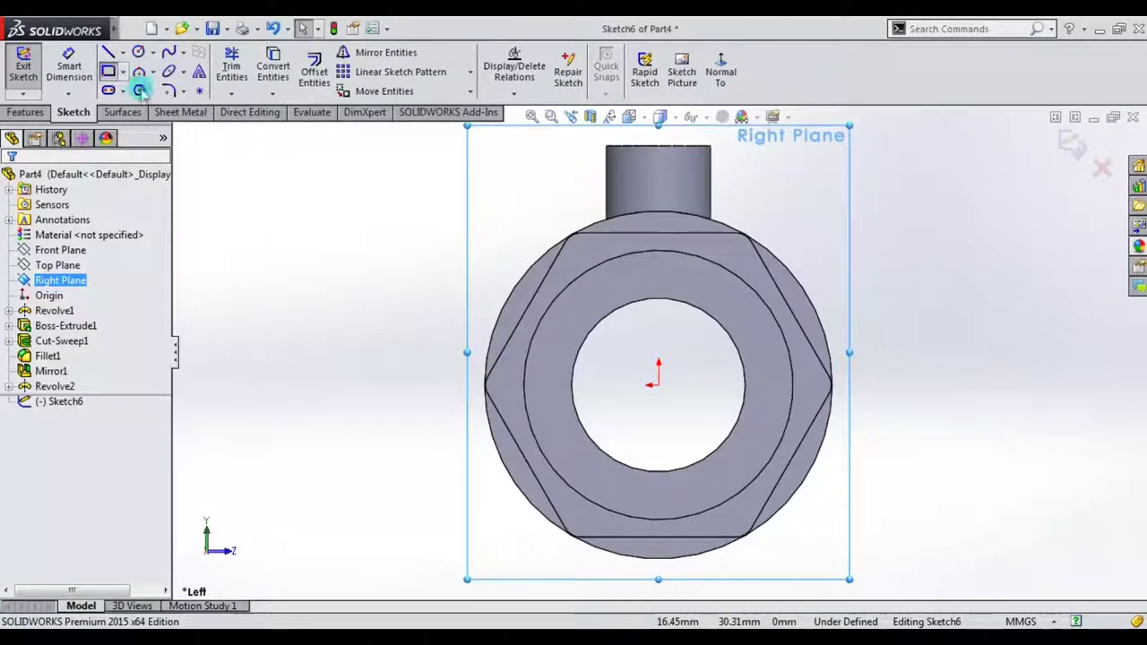
- Draw a small corner rectangle on the top cylindrical boss
{"action": "left_click", "coordinate": [107, 72]}
{"action": "scroll", "coordinate": [666, 179], "scroll_direction": "down", "scroll_amount": 2}
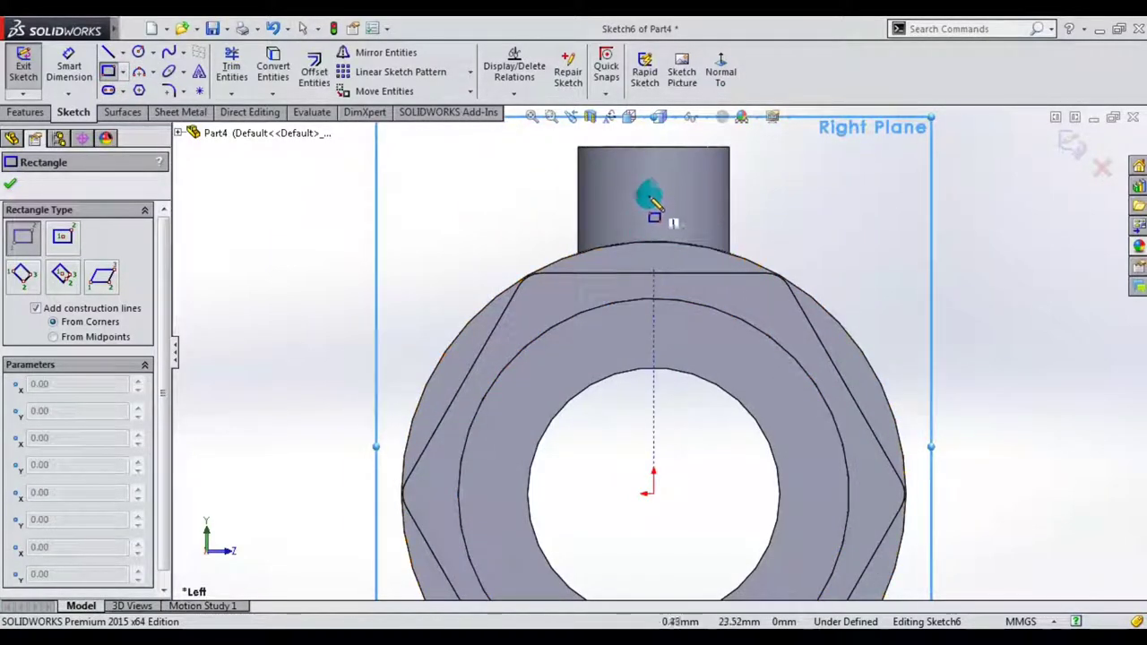
{"action": "left_click", "coordinate": [653, 173]}
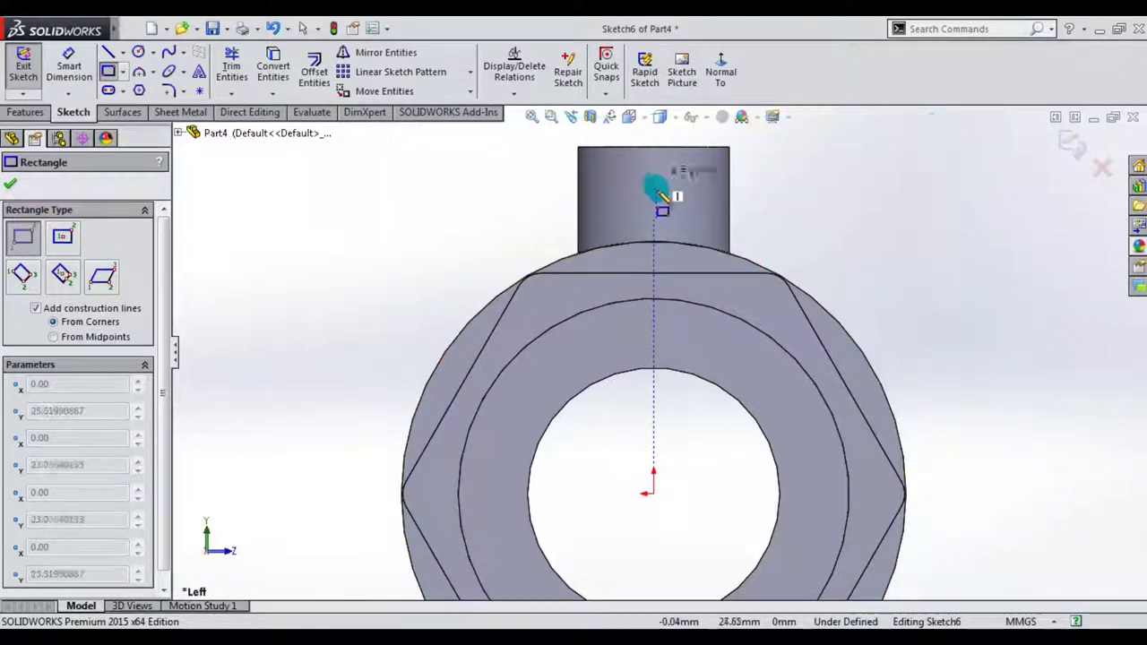
{"action": "left_click", "coordinate": [675, 227]}
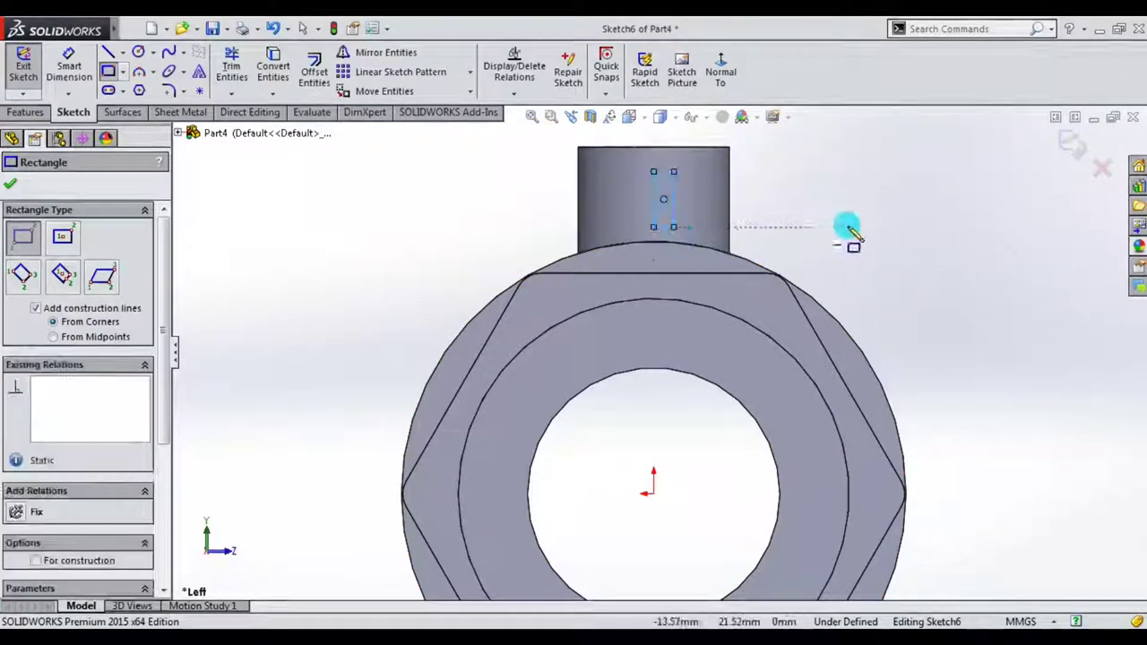
{"action": "key", "text": "Escape"}
- Dimension the rectangle's width at 2.5 mm and its height at 6 mm
{"action": "left_click", "coordinate": [69, 67]}
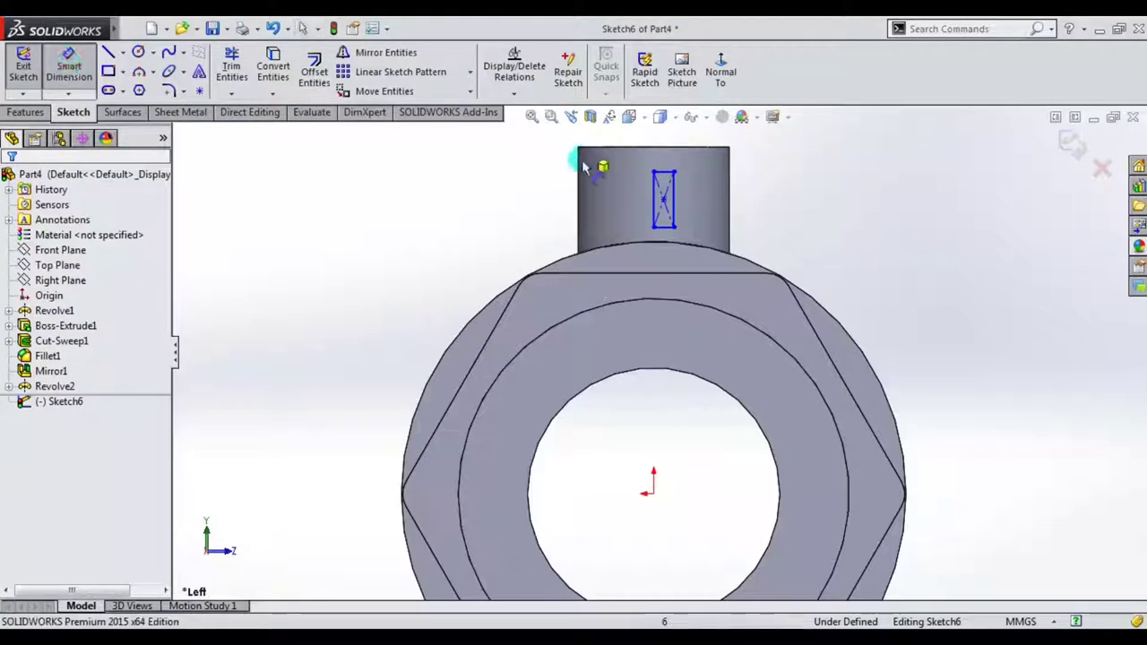
{"action": "left_click", "coordinate": [664, 177]}
{"action": "key", "text": "z"}
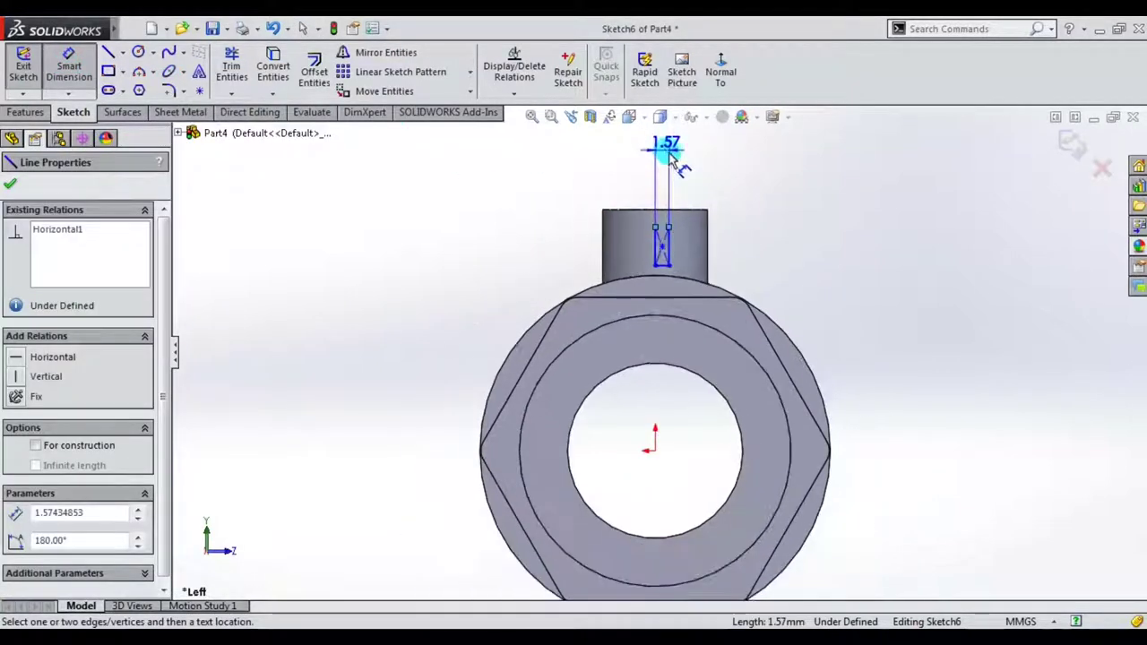
{"action": "left_click", "coordinate": [671, 159]}
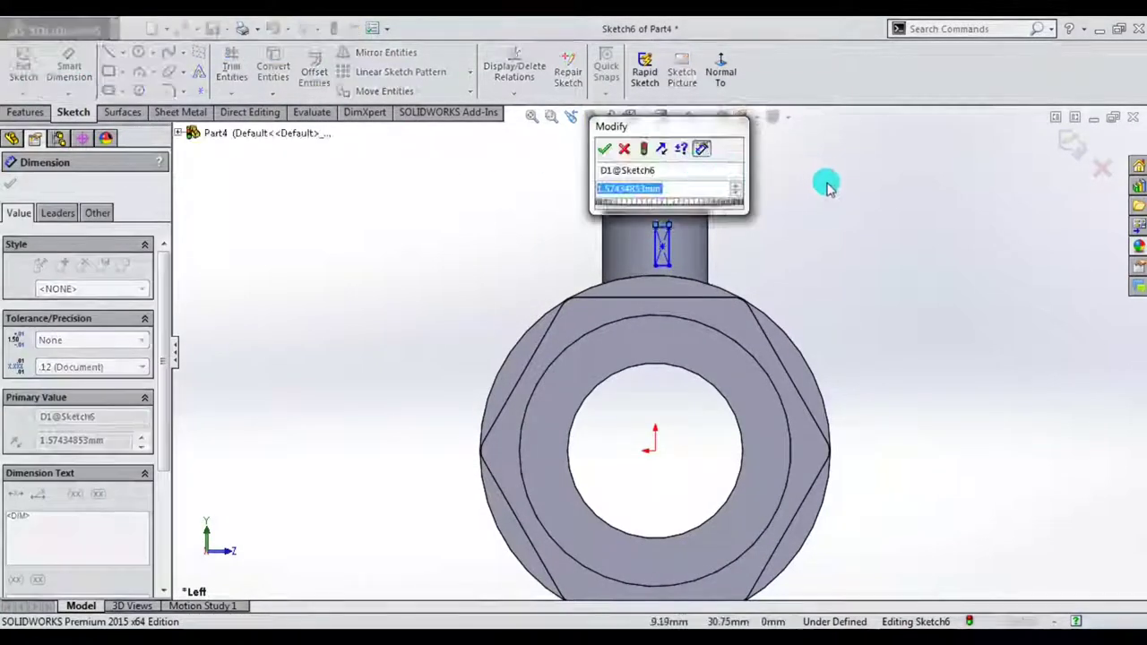
{"action": "type", "text": "2.5"}
{"action": "key", "text": "Return"}
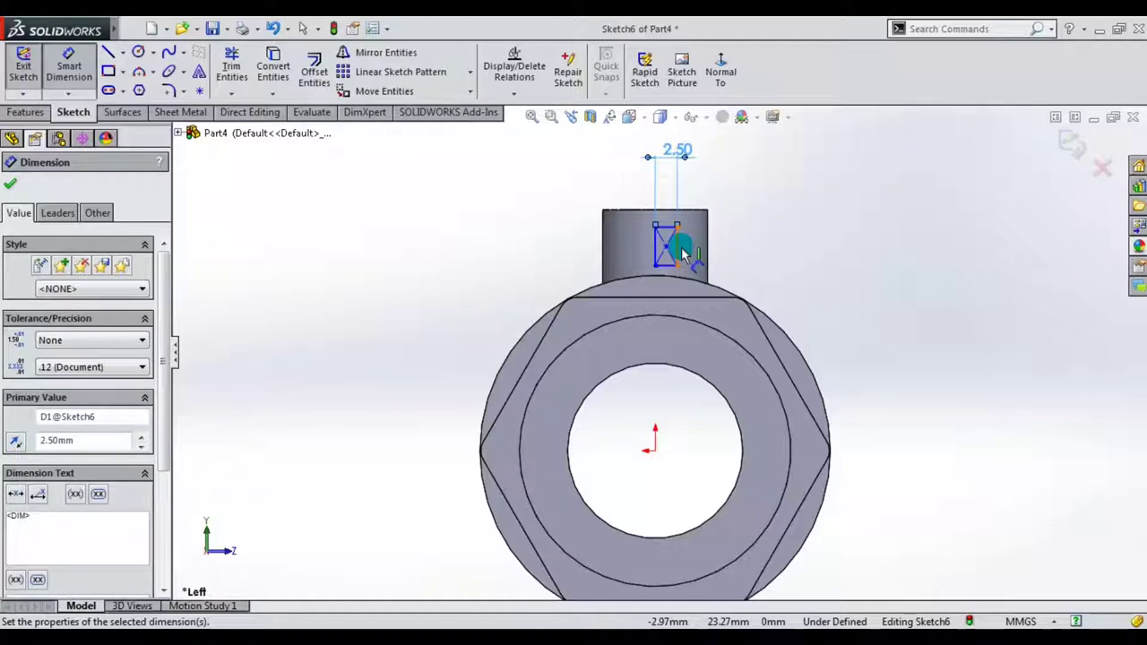
{"action": "left_click", "coordinate": [684, 253]}
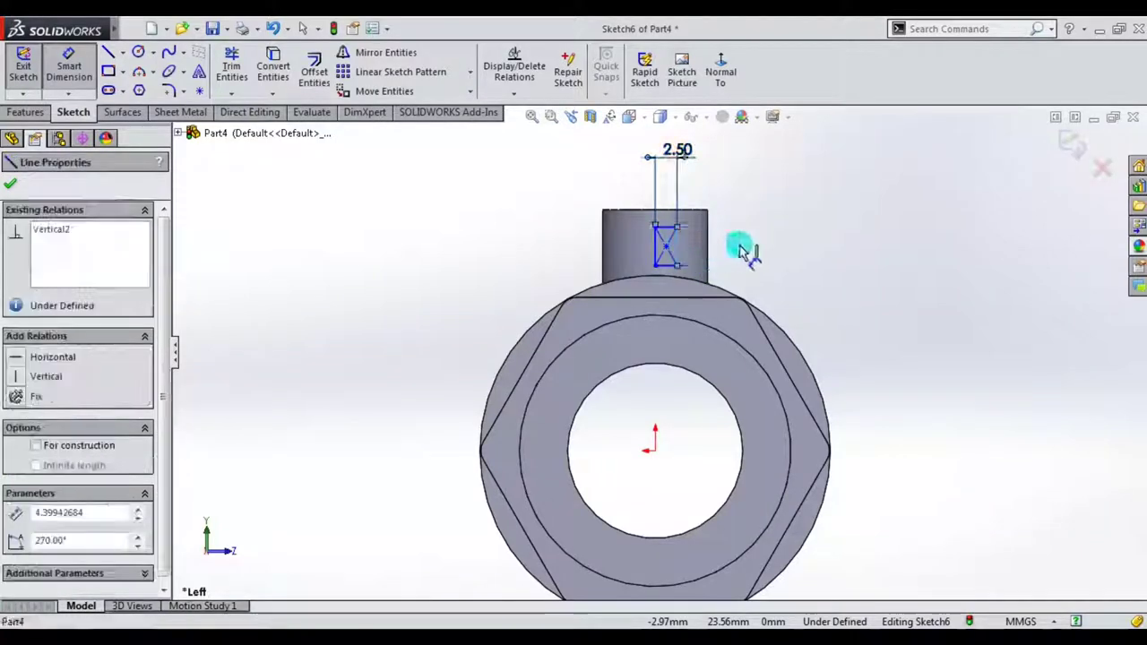
{"action": "left_click", "coordinate": [771, 249]}
{"action": "type", "text": "6"}
{"action": "key", "text": "Return"}
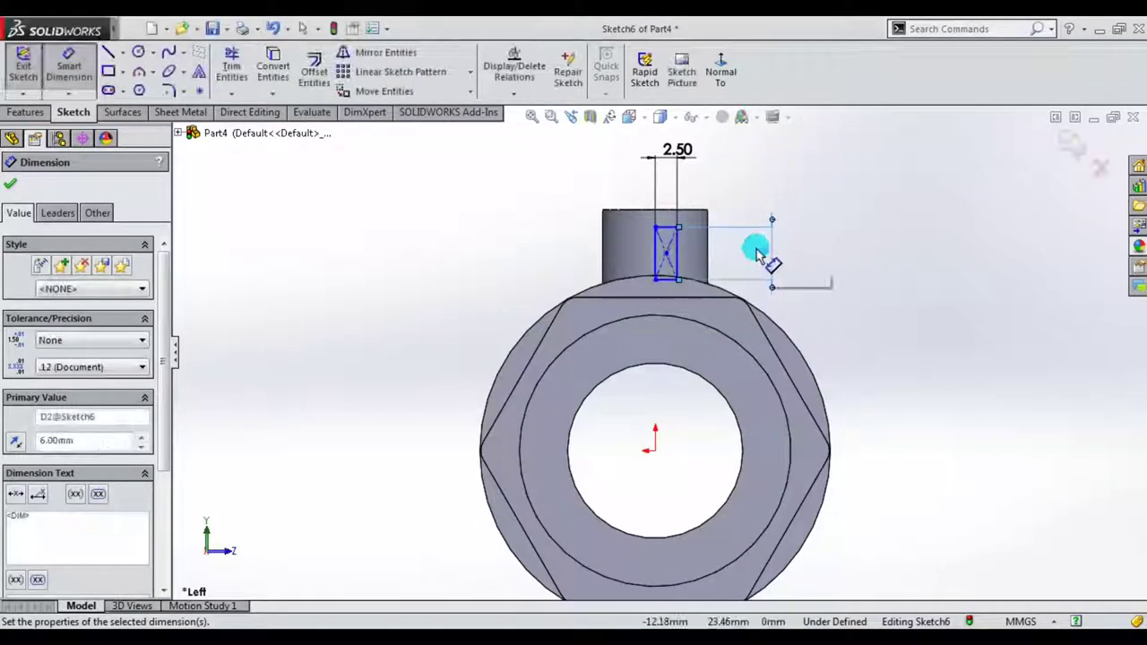
- Dimension the rectangle's bottom edge 22 mm above the origin
{"action": "scroll", "coordinate": [708, 260], "scroll_direction": "down", "scroll_amount": 2}
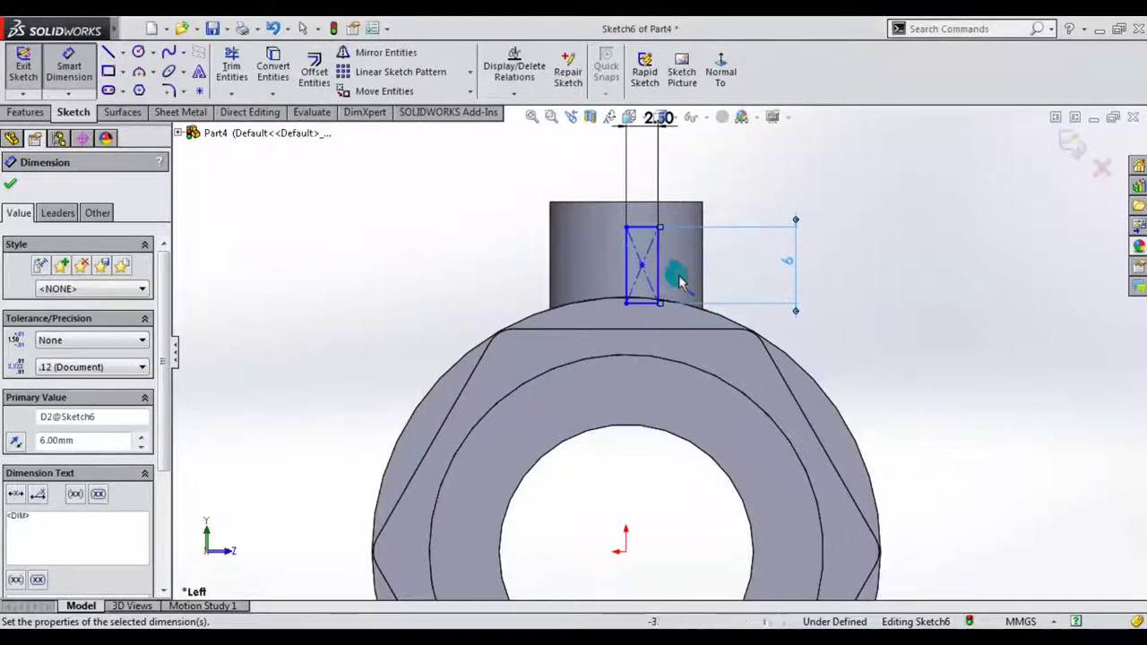
{"action": "left_click", "coordinate": [640, 267]}
{"action": "left_click", "coordinate": [636, 305]}
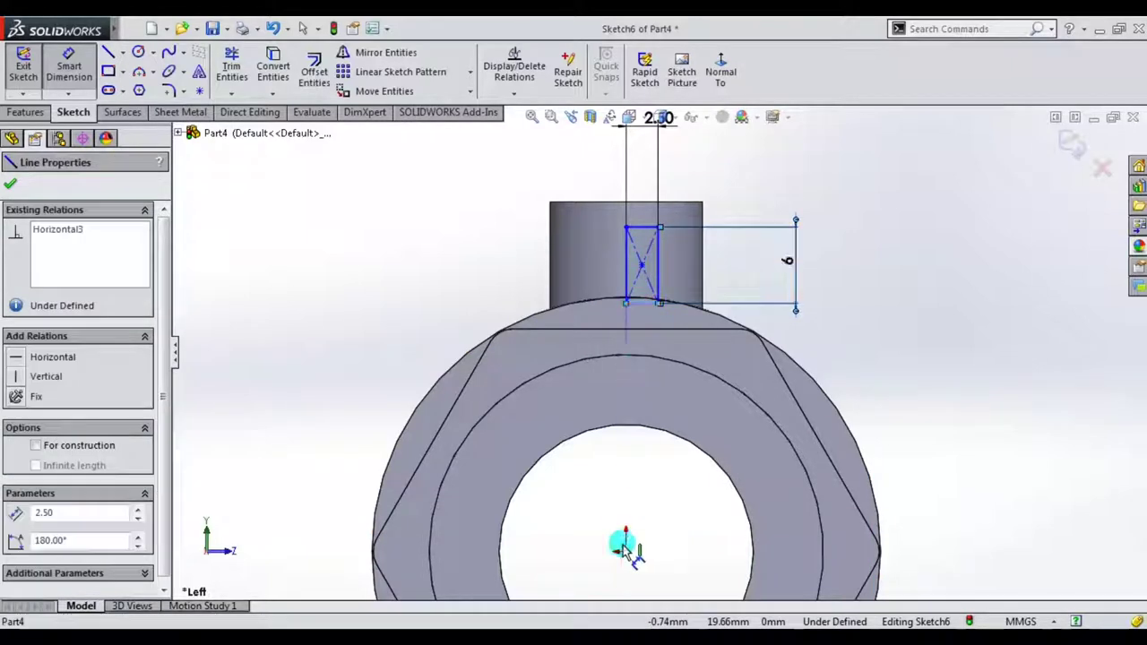
{"action": "left_click", "coordinate": [626, 549]}
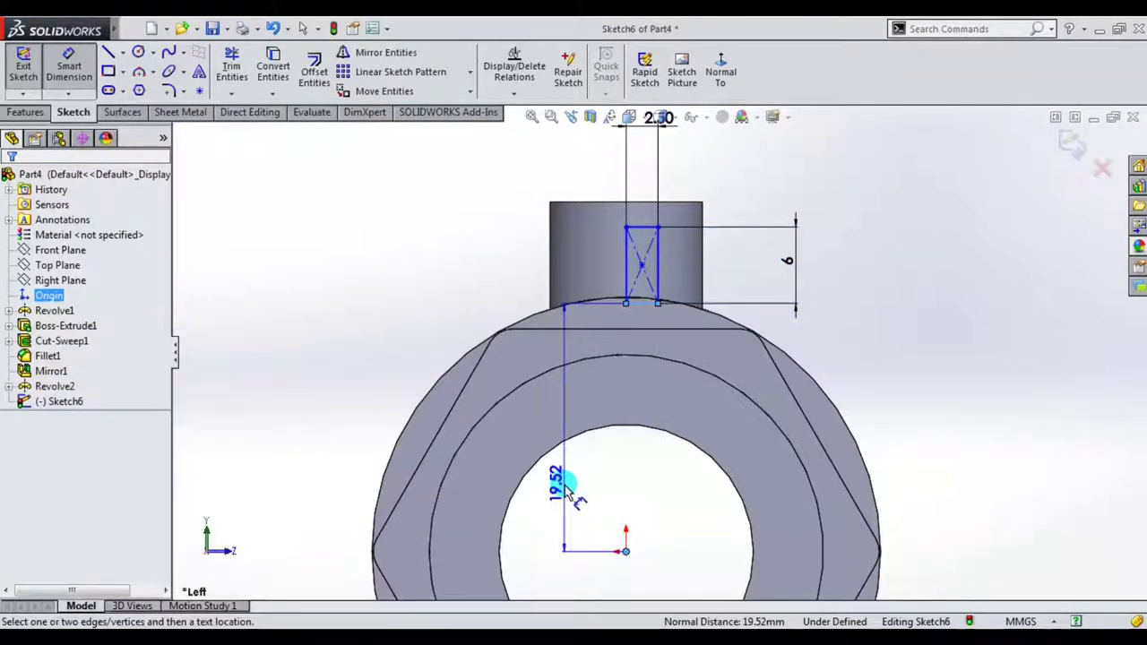
{"action": "left_click", "coordinate": [565, 485]}
{"action": "type", "text": "22"}
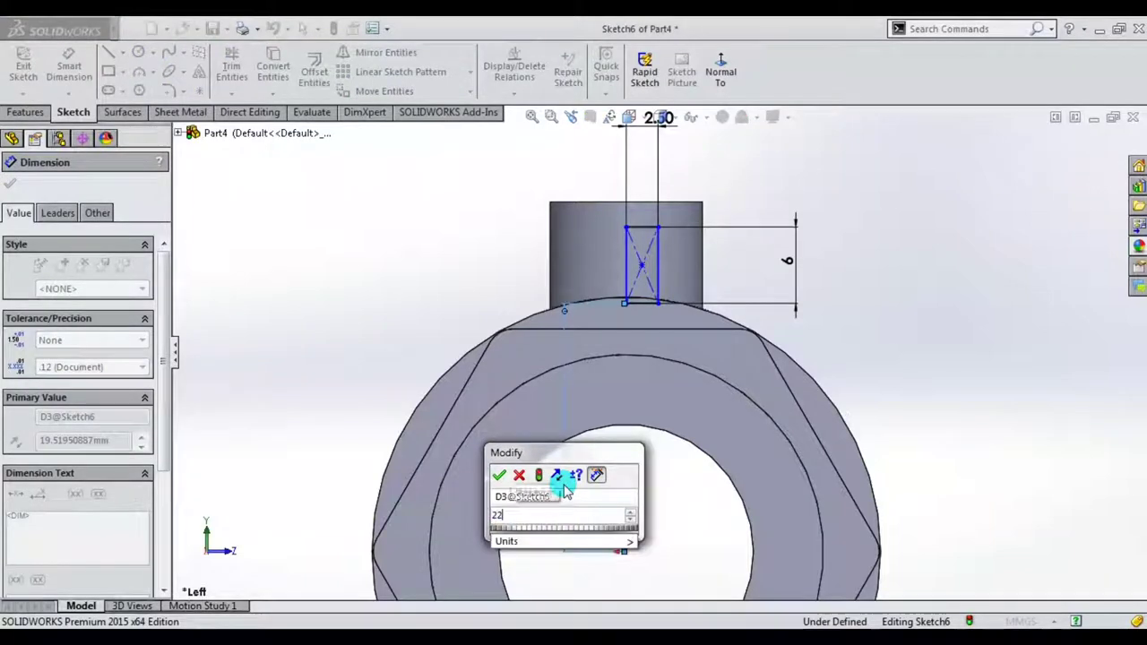
{"action": "key", "text": "Return"}
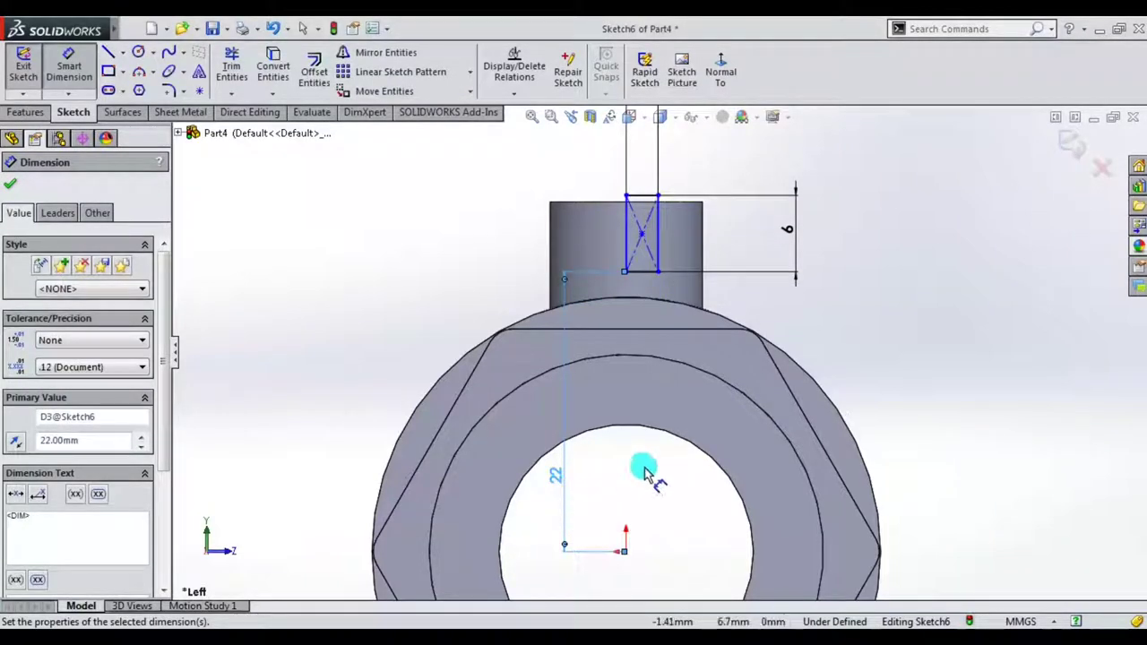
{"action": "scroll", "coordinate": [643, 475], "scroll_direction": "up", "scroll_amount": 2}
{"action": "scroll", "coordinate": [642, 472], "scroll_direction": "up", "scroll_amount": 2}
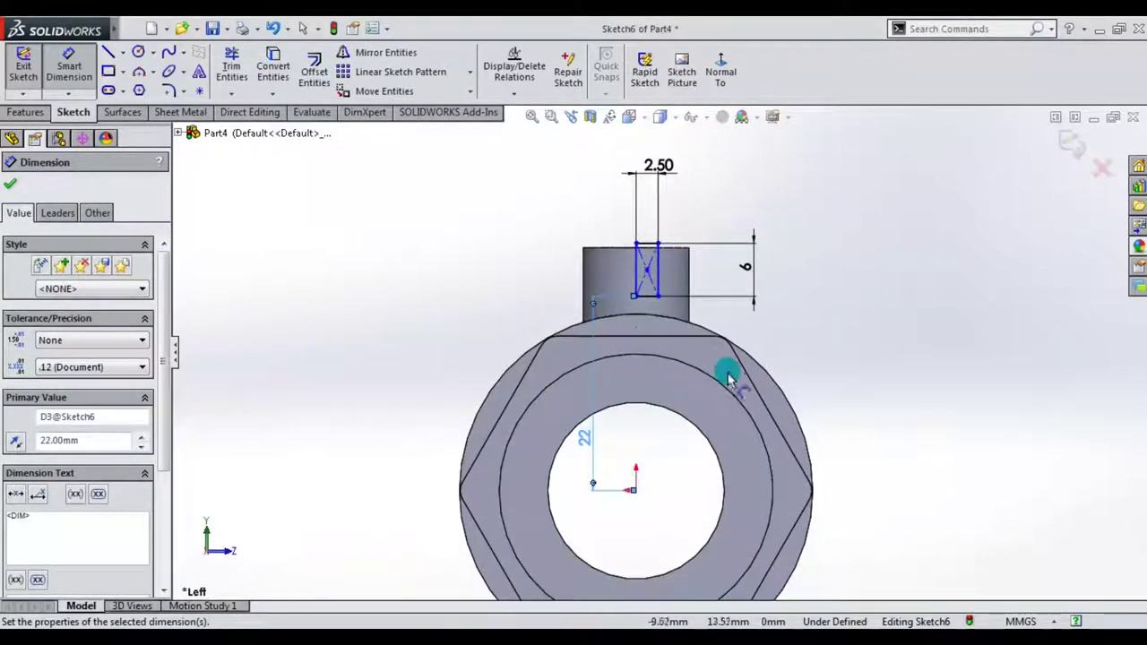
{"action": "key", "text": "Escape"}
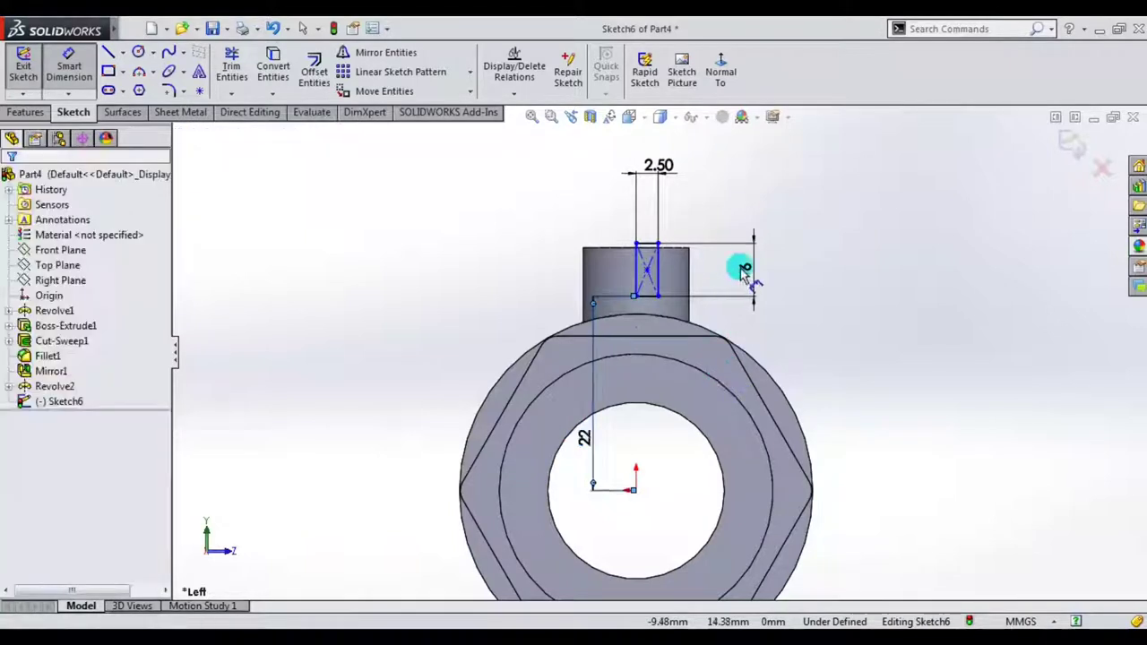
- Change the rectangle's height to 5 mm and its width to 2 mm
{"action": "scroll", "coordinate": [744, 271], "scroll_direction": "down", "scroll_amount": 2}
{"action": "left_click", "coordinate": [740, 274]}
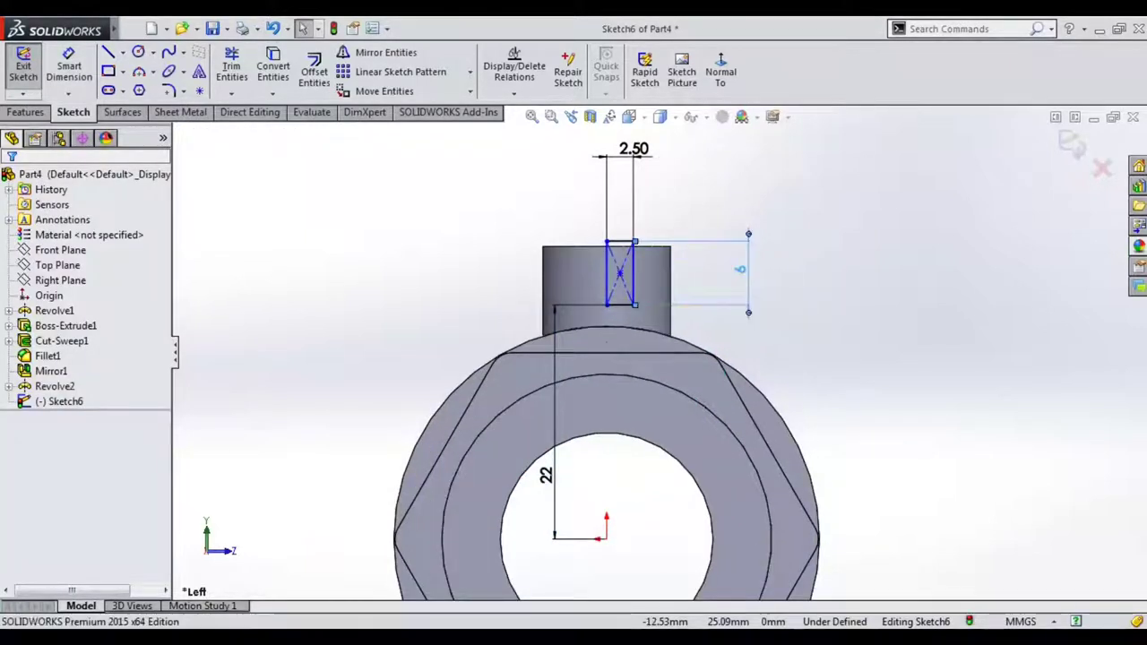
{"action": "type", "text": "5"}
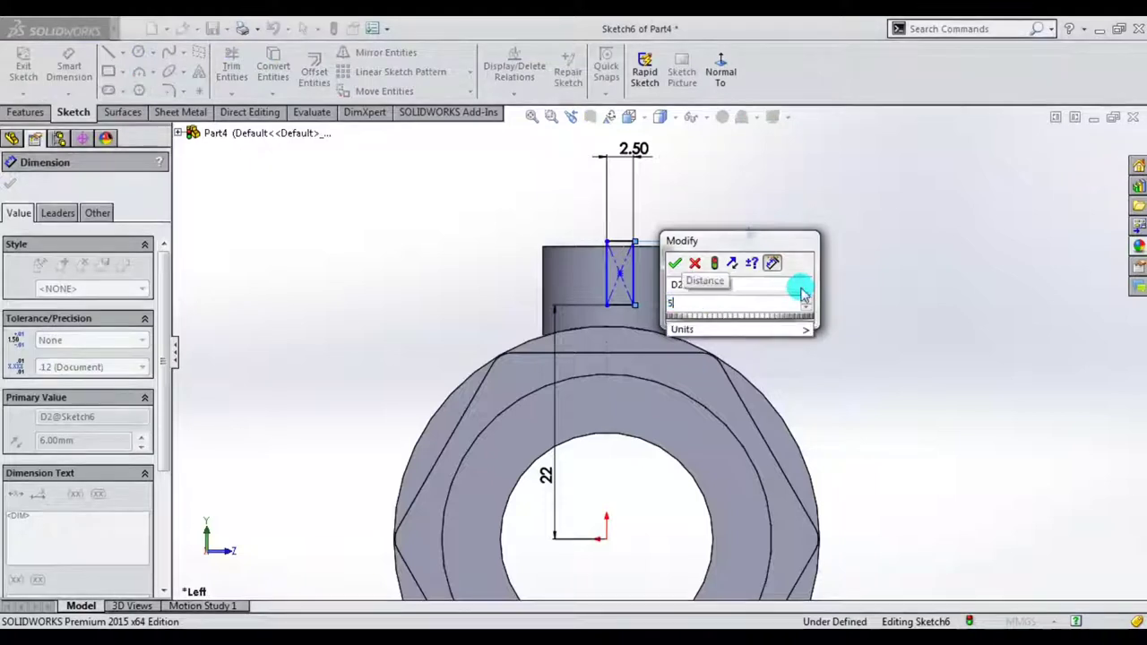
{"action": "key", "text": "Return"}
{"action": "key", "text": "Escape"}
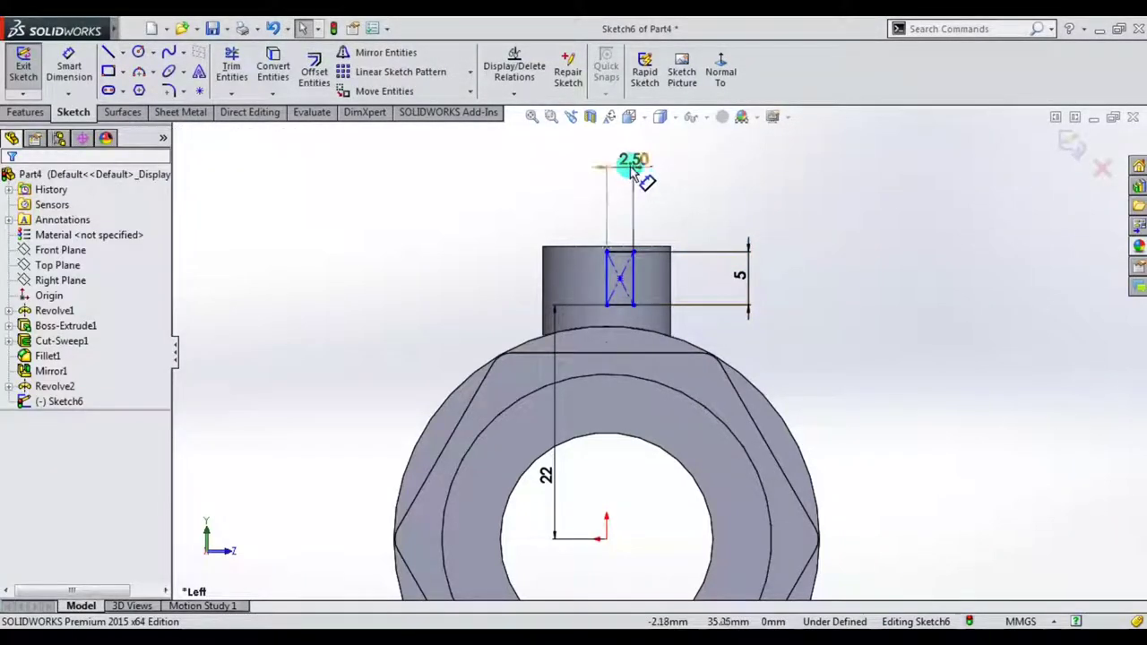
{"action": "double_click", "coordinate": [633, 159]}
{"action": "type", "text": "2.50mm"}
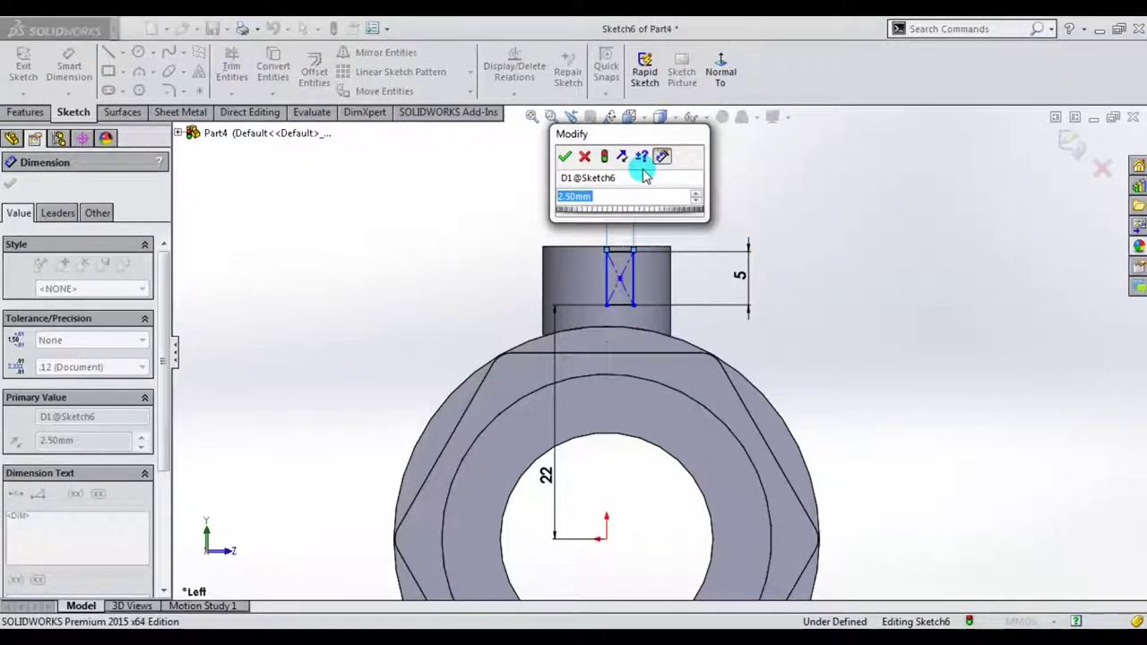
{"action": "key", "text": "Return"}
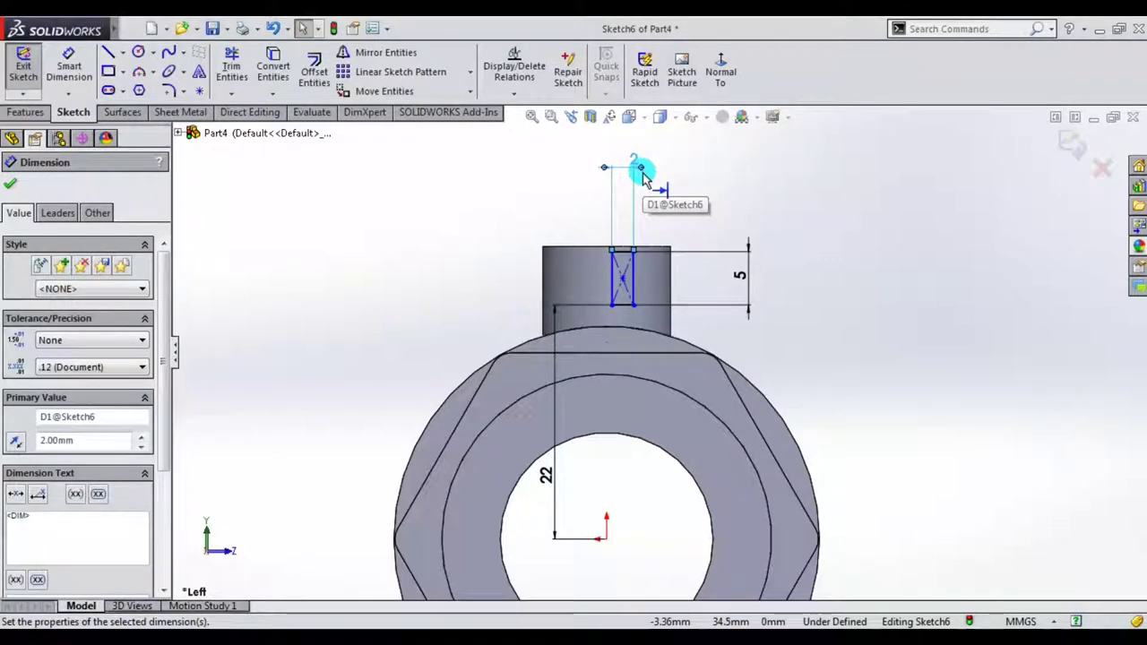
{"action": "key", "text": "Escape"}
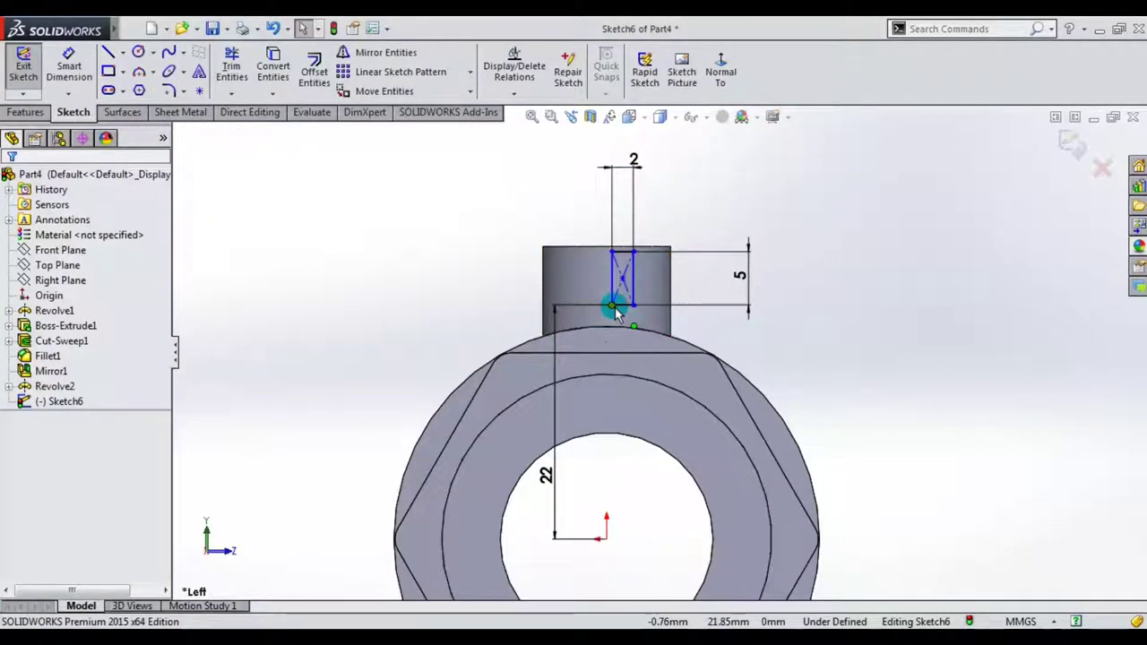
- Add a vertical relation aligning the rectangle's centre with the origin, fully defining Sketch6
{"action": "left_click", "coordinate": [614, 303]}
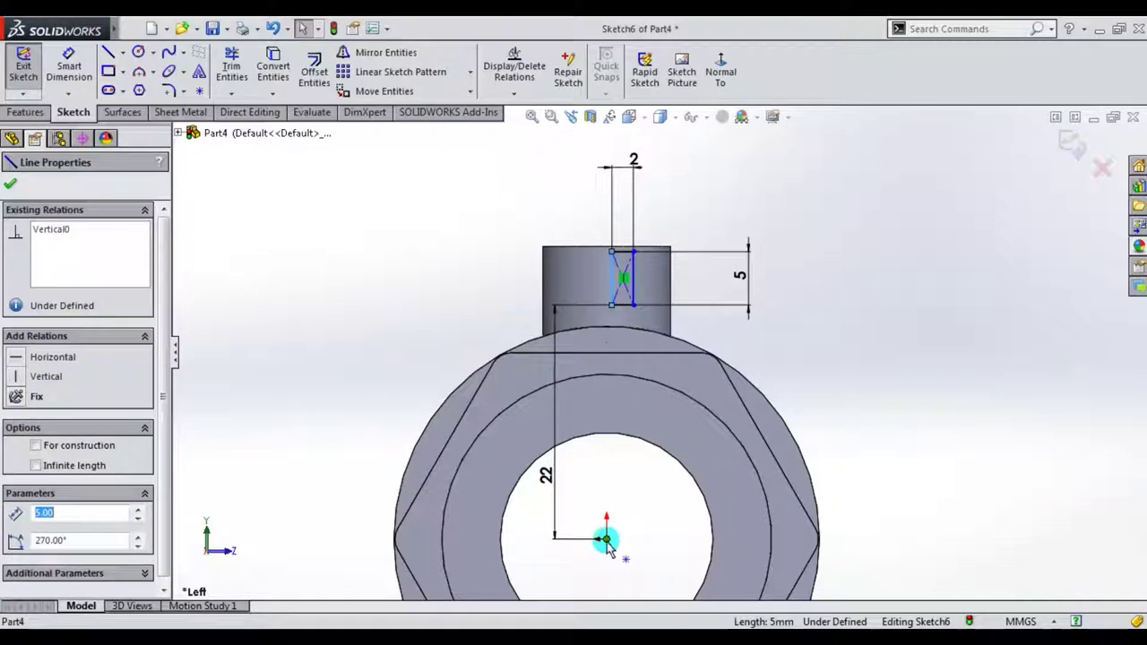
{"action": "left_click", "coordinate": [606, 538], "text": "ctrl"}
{"action": "key", "text": "Escape"}
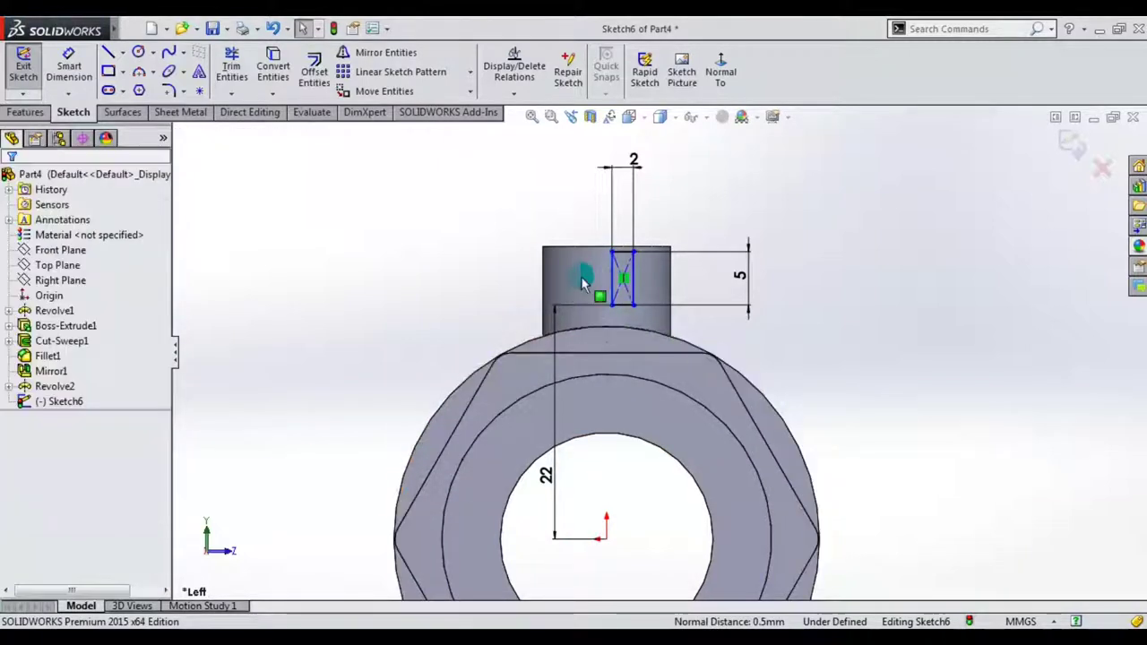
{"action": "left_click", "coordinate": [614, 289]}
{"action": "left_click", "coordinate": [607, 538], "text": "ctrl"}
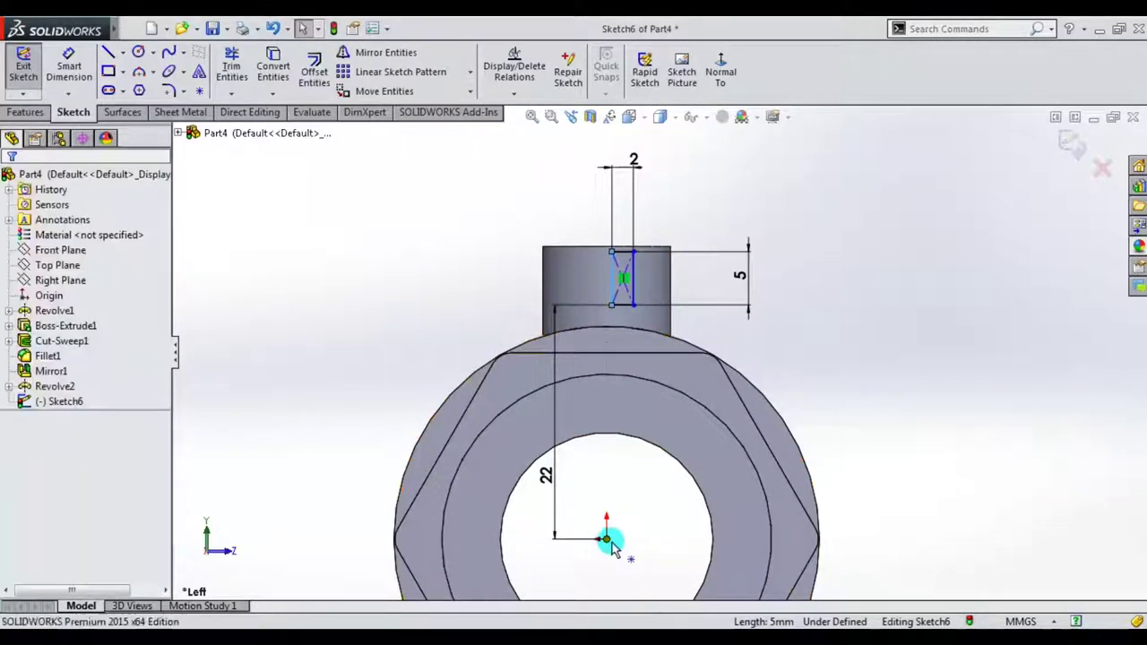
{"action": "left_click", "coordinate": [281, 479]}
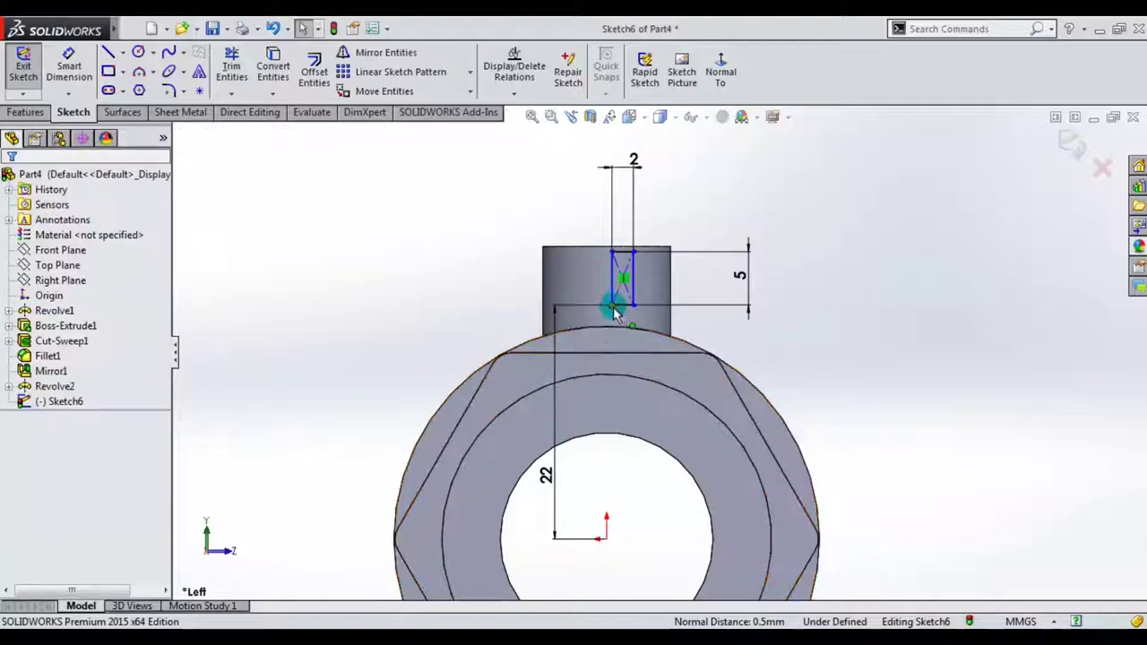
{"action": "left_click", "coordinate": [612, 308]}
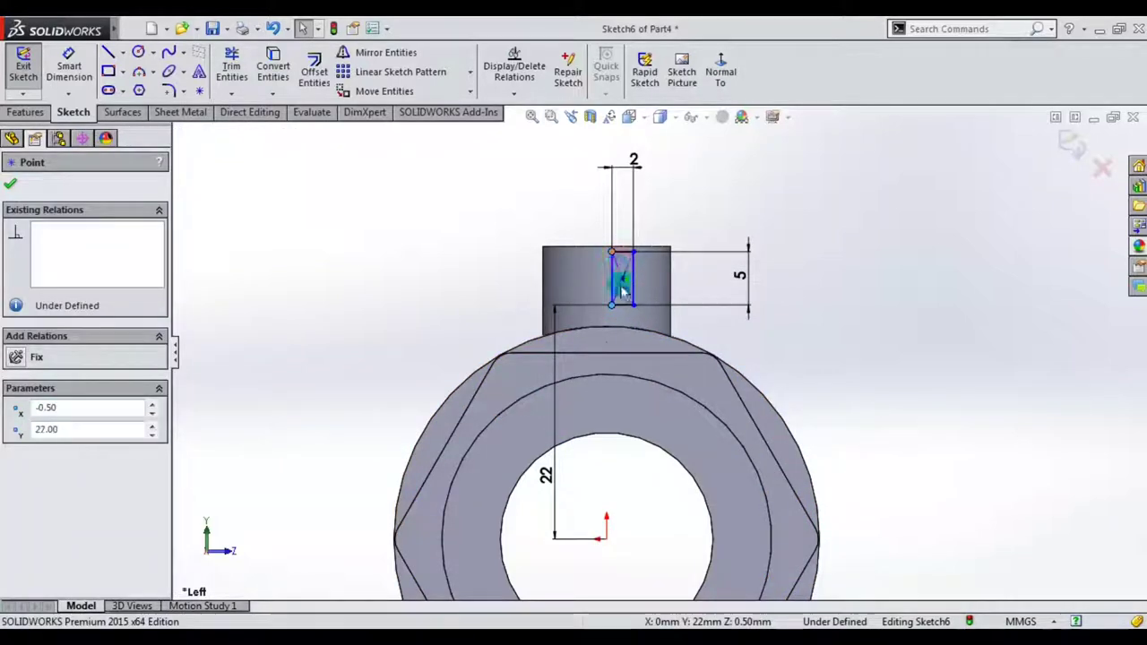
{"action": "left_click", "coordinate": [608, 539], "text": "ctrl"}
{"action": "left_click", "coordinate": [607, 538], "text": "ctrl"}
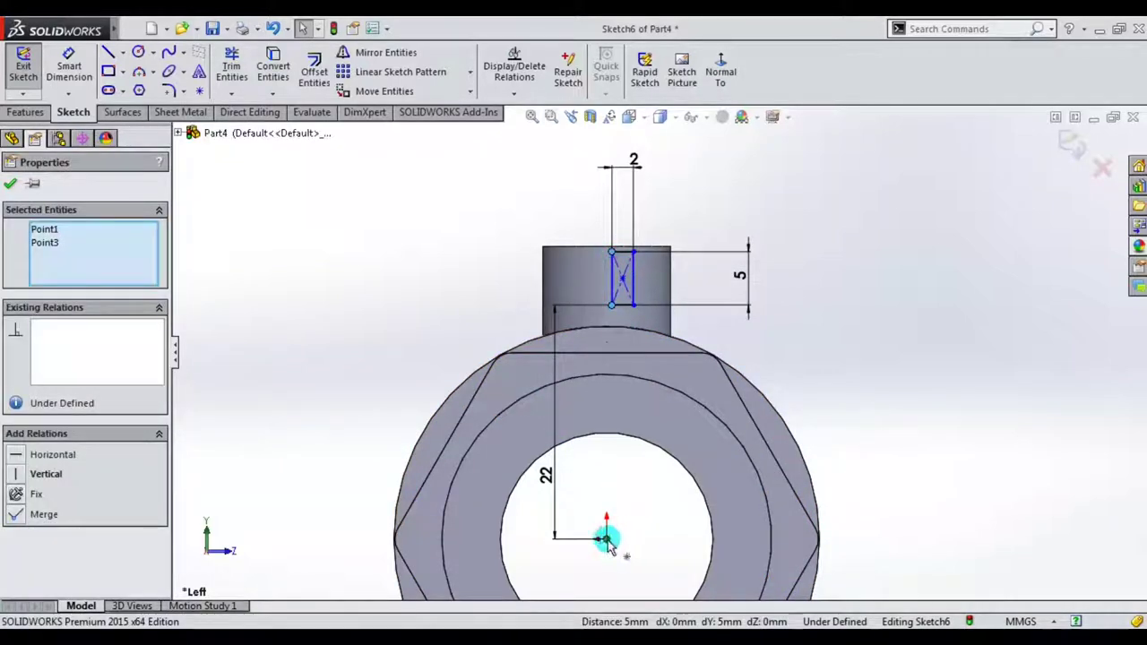
{"action": "left_click", "coordinate": [14, 475]}
{"action": "key", "text": "Escape"}
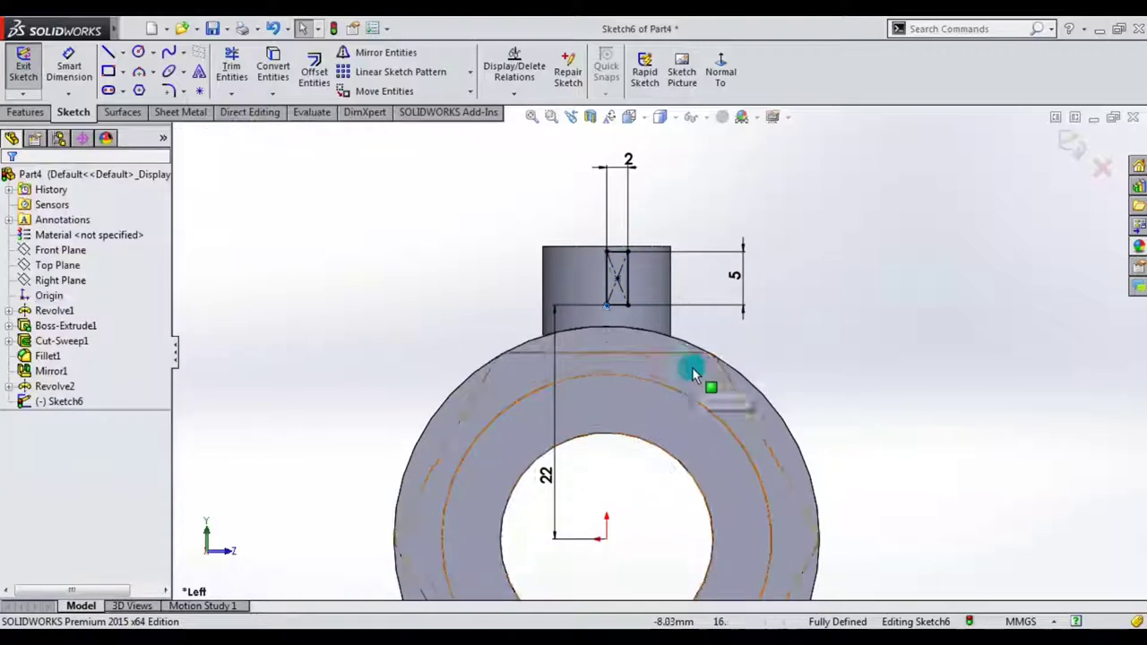
- Select the small rectangle's side and switch to the Features tools
{"action": "scroll", "coordinate": [673, 349], "scroll_direction": "up", "scroll_amount": 2}
{"action": "left_click", "coordinate": [642, 276]}
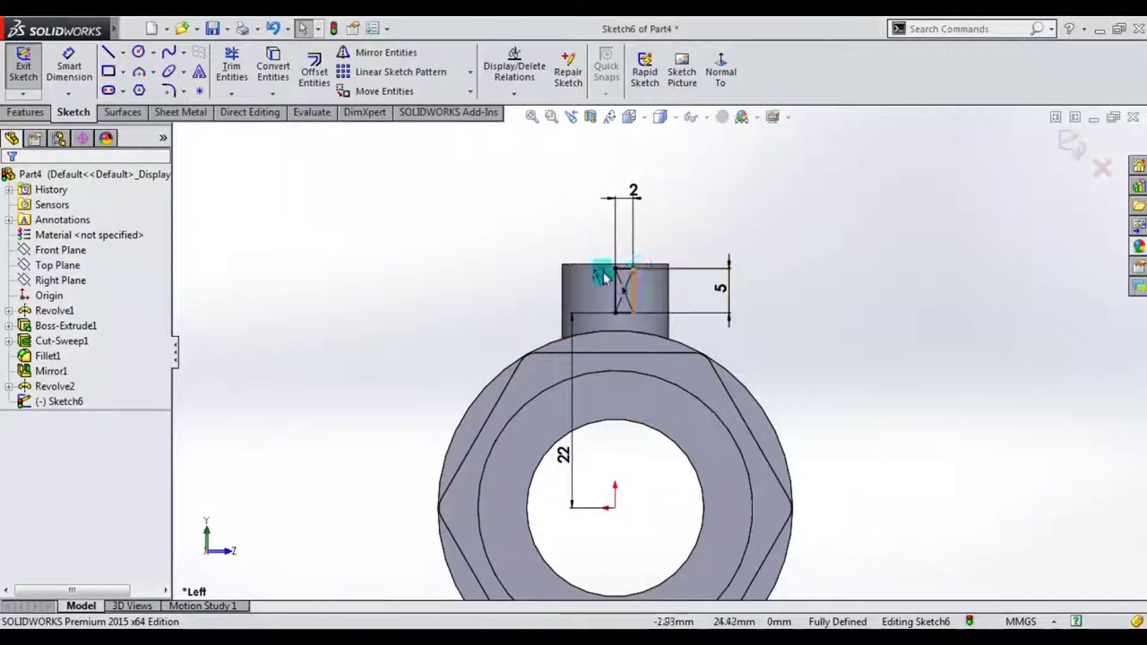
{"action": "left_click", "coordinate": [27, 112]}
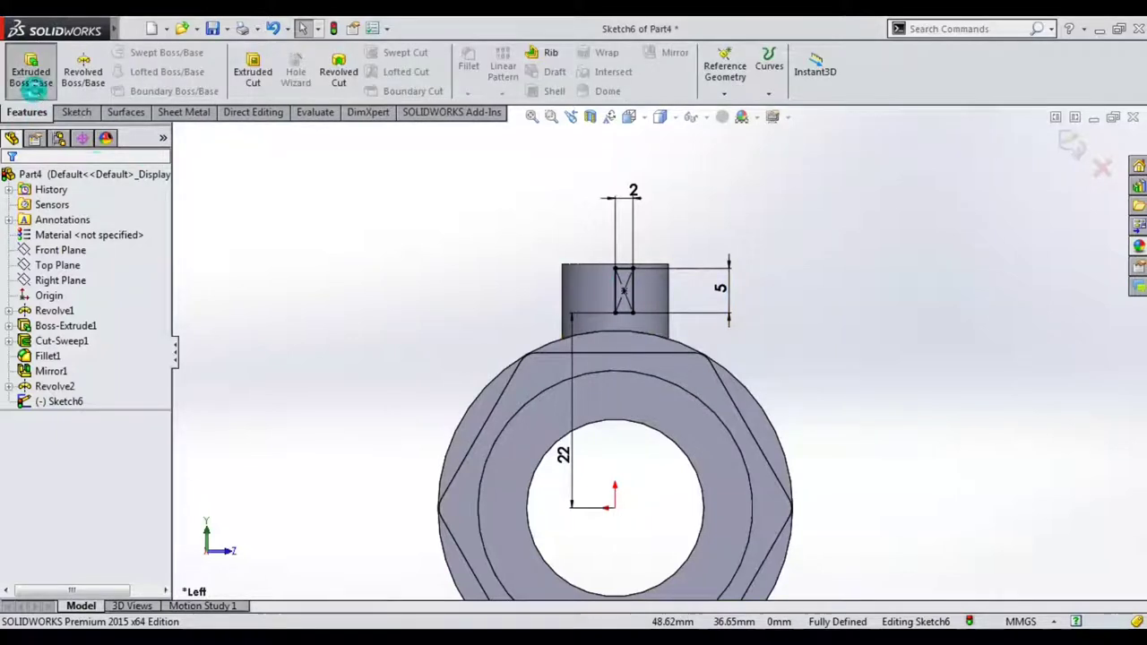
- Extrude the rectangle reversed, starting from a 5 mm offset, 3 mm blind deep
{"action": "left_click", "coordinate": [30, 67]}
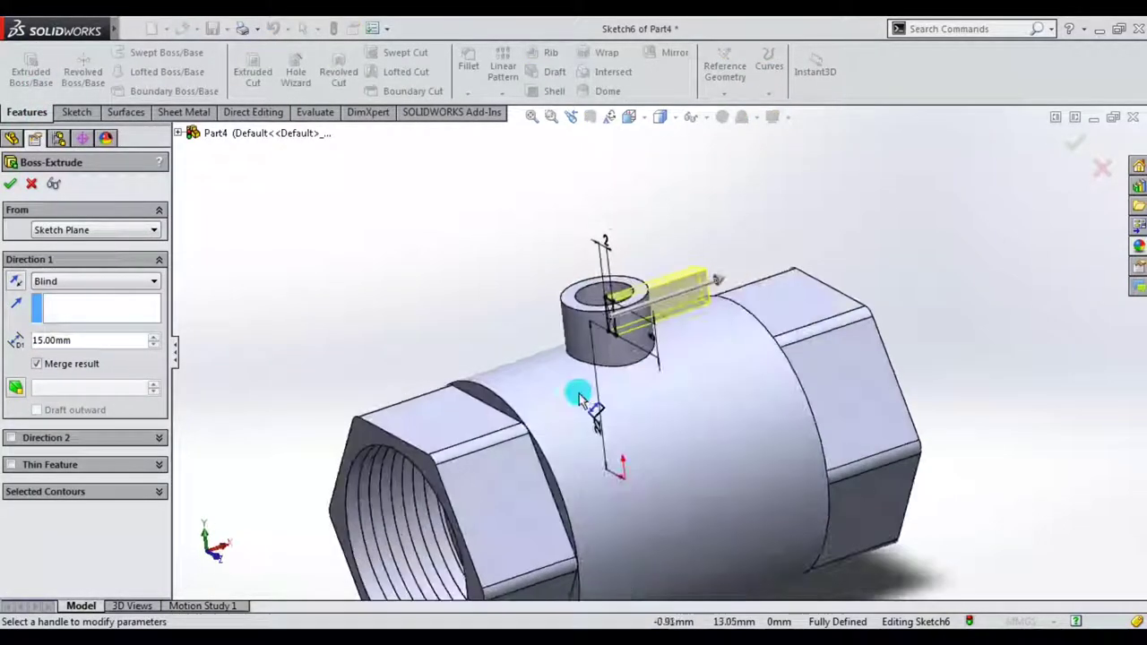
{"action": "left_click", "coordinate": [15, 281]}
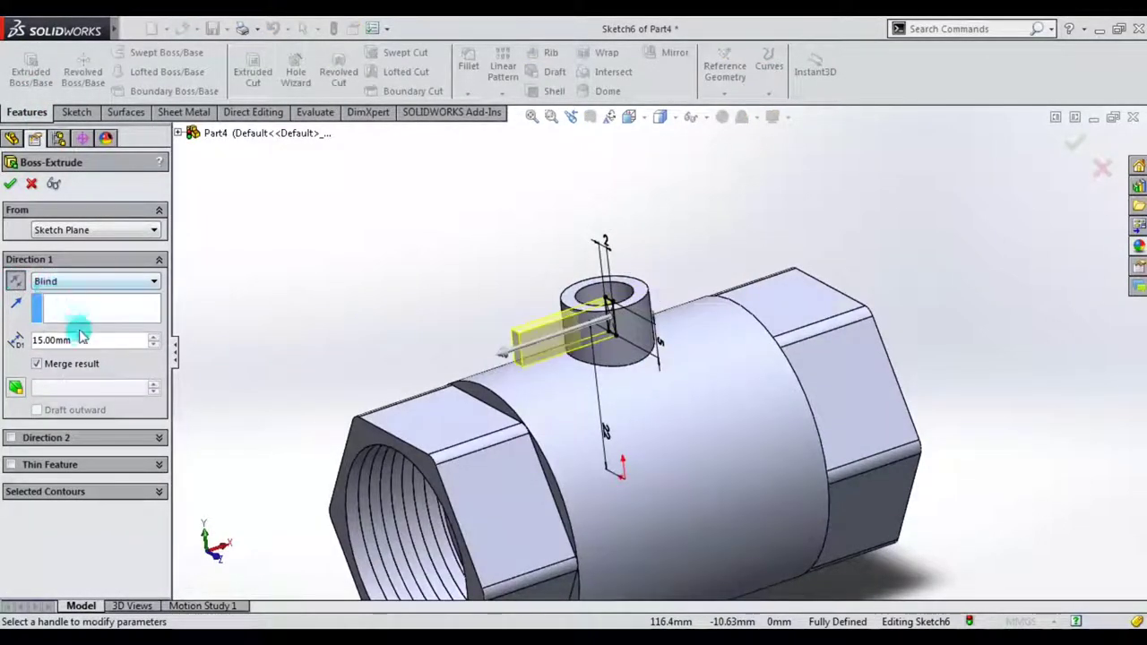
{"action": "left_click", "coordinate": [123, 232]}
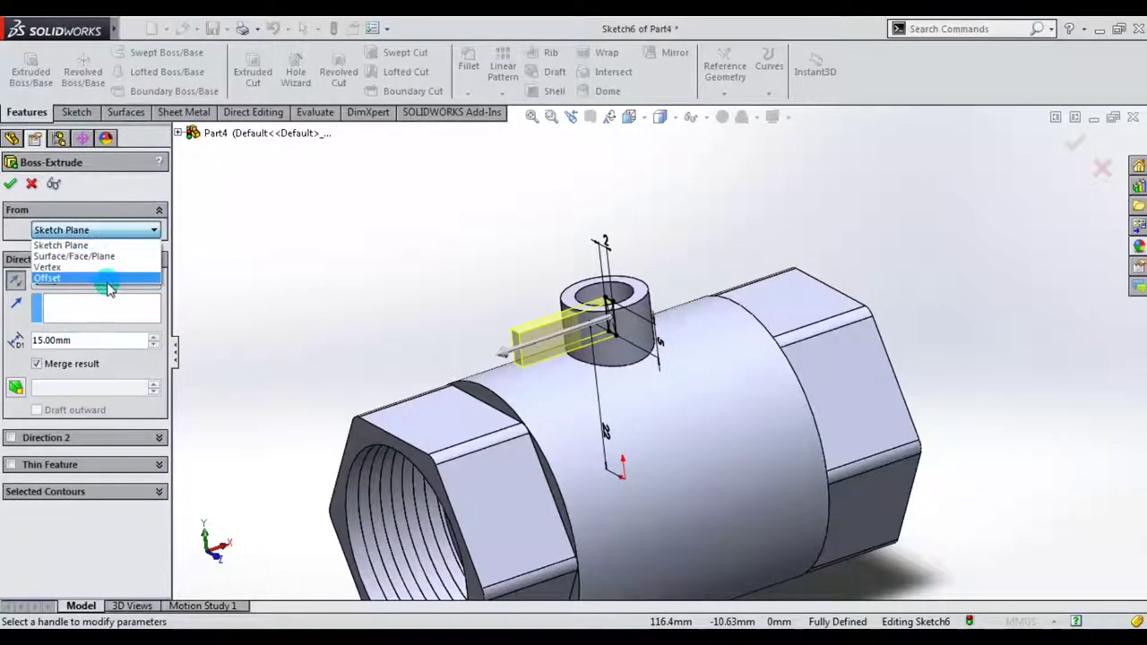
{"action": "left_click", "coordinate": [108, 279]}
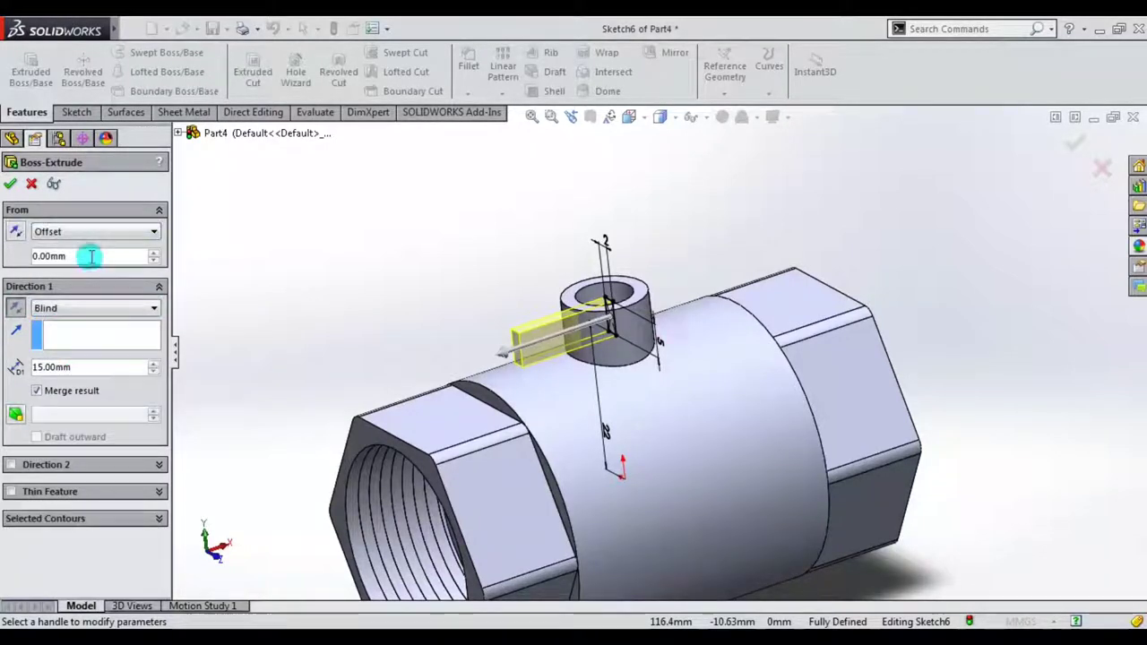
{"action": "left_click_drag", "start_coordinate": [91, 256], "coordinate": [4, 256]}
{"action": "type", "text": "5"}
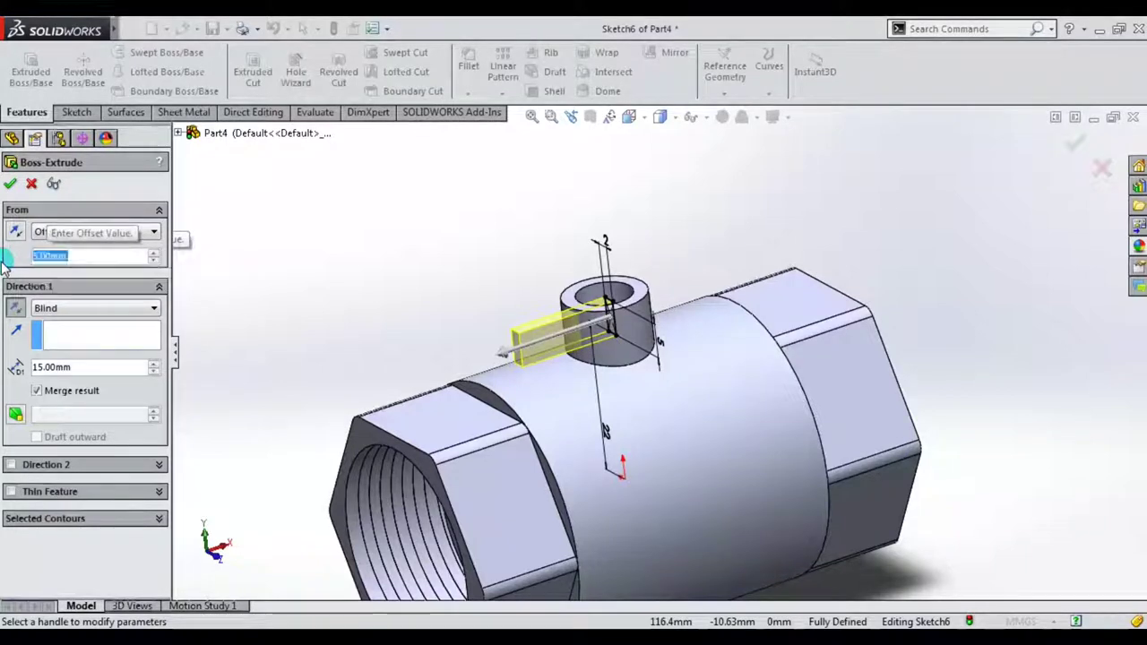
{"action": "key", "text": "Return"}
{"action": "left_click", "coordinate": [15, 235]}
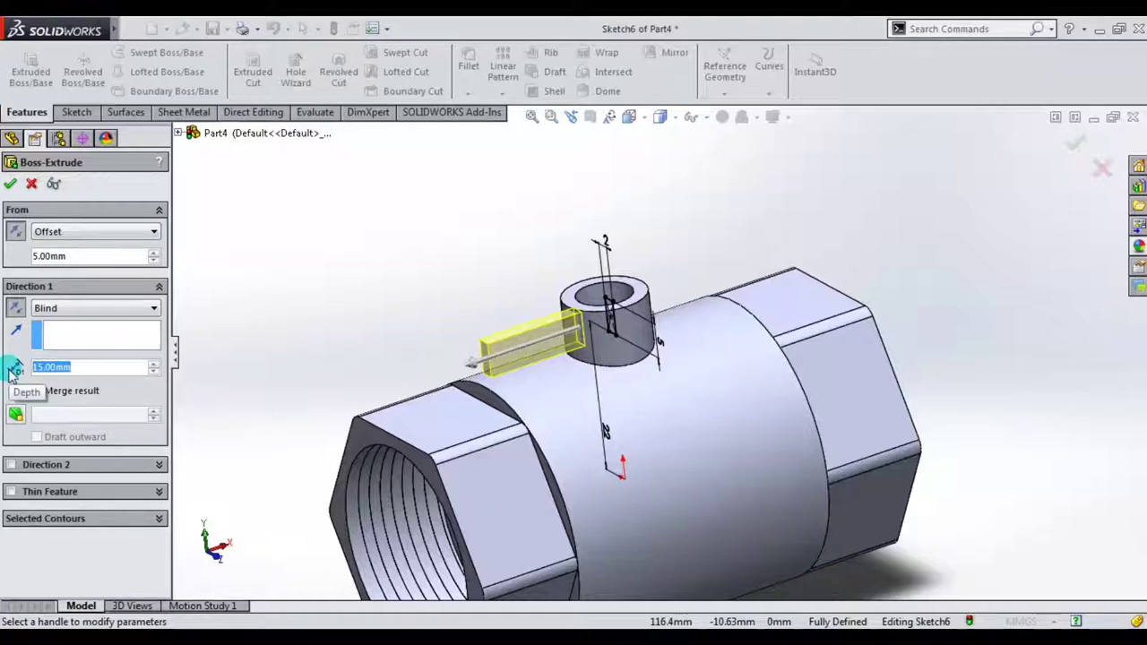
{"action": "type", "text": "3"}
{"action": "key", "text": "Return"}
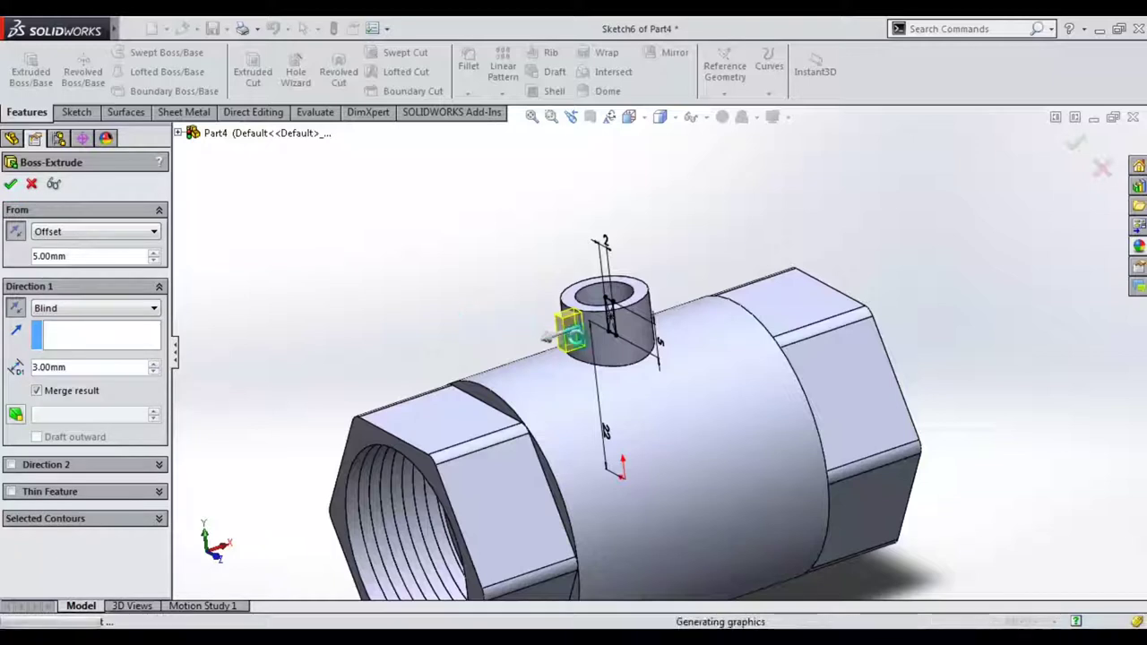
{"action": "key", "text": "Return"}
{"action": "scroll", "coordinate": [607, 365], "scroll_direction": "up", "scroll_amount": 2}
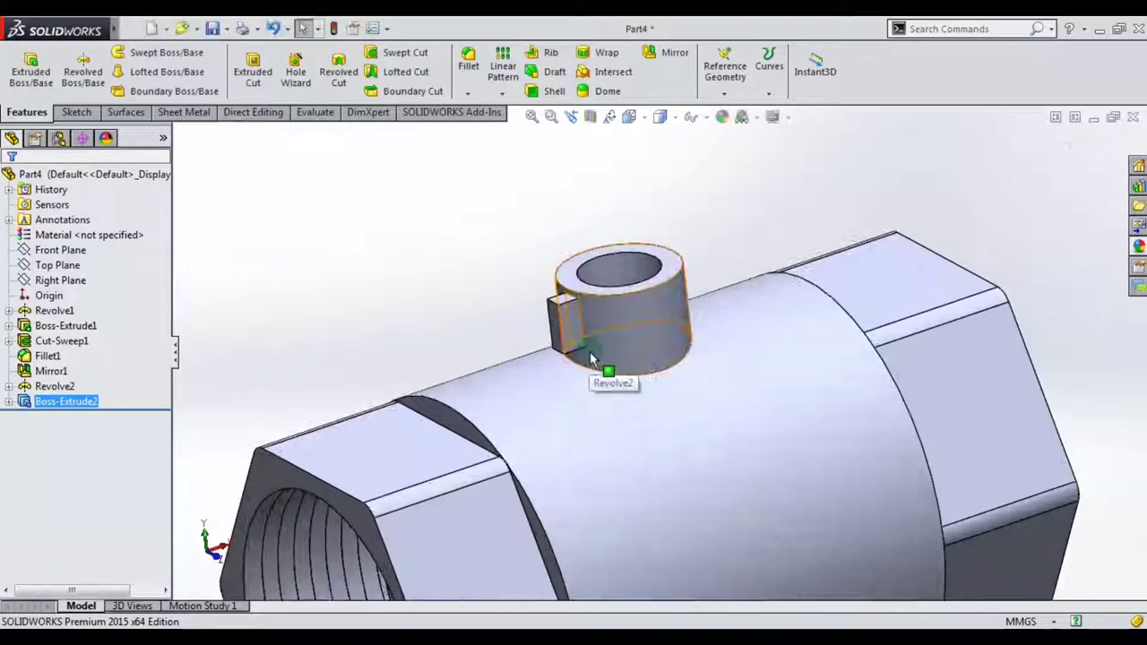
- Circular-pattern Boss-Extrude2 around the boss's top edge: 2 instances over 270°
{"action": "middle_click_drag", "start_coordinate": [622, 354], "coordinate": [486, 133]}
{"action": "left_click", "coordinate": [502, 93]}
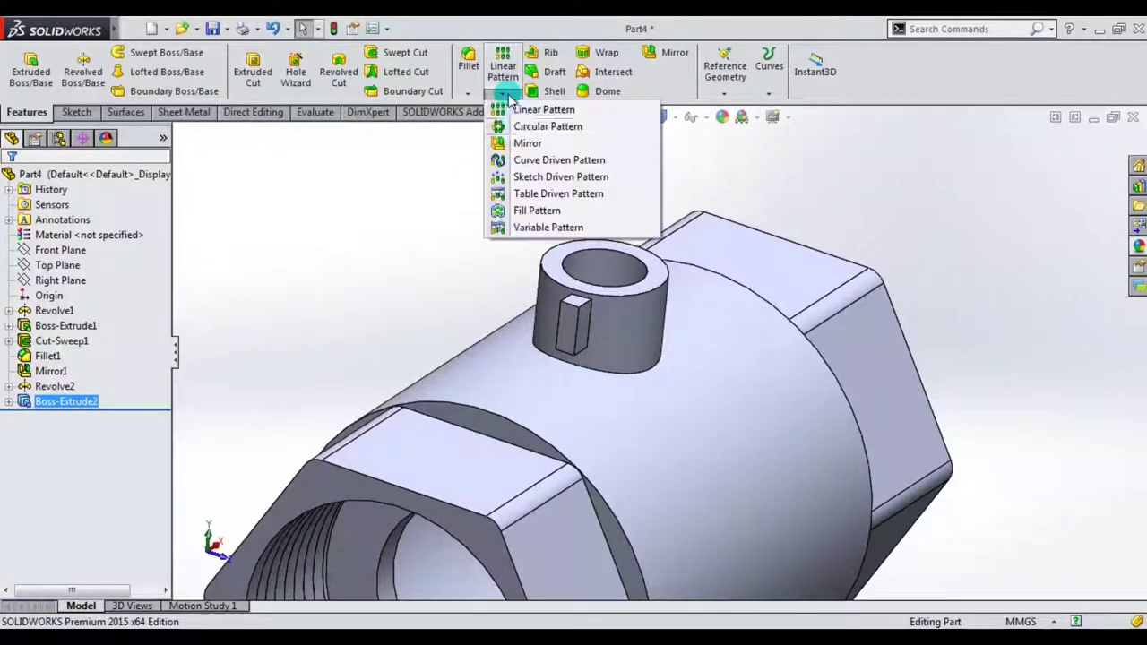
{"action": "left_click", "coordinate": [519, 127]}
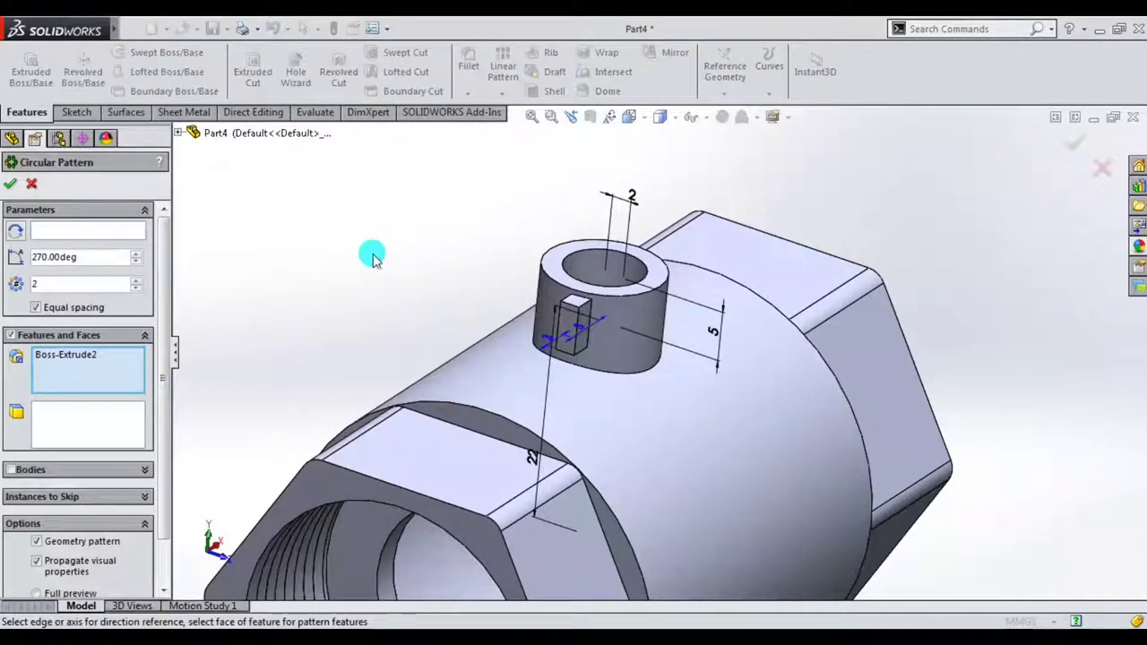
{"action": "left_click", "coordinate": [88, 235]}
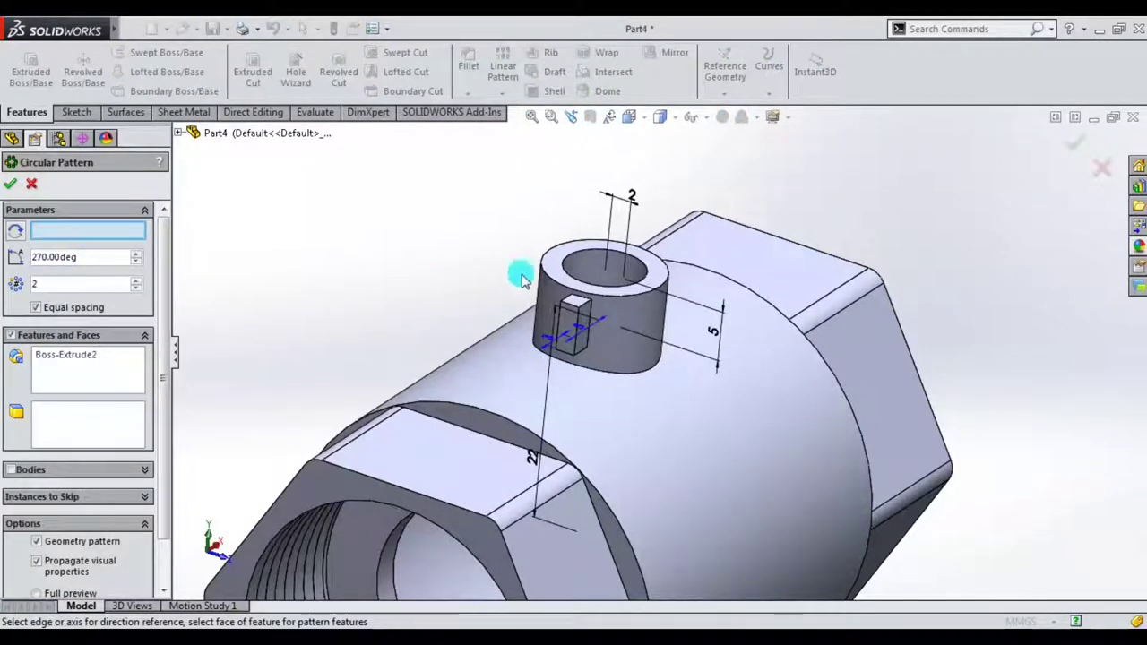
{"action": "left_click", "coordinate": [549, 257]}
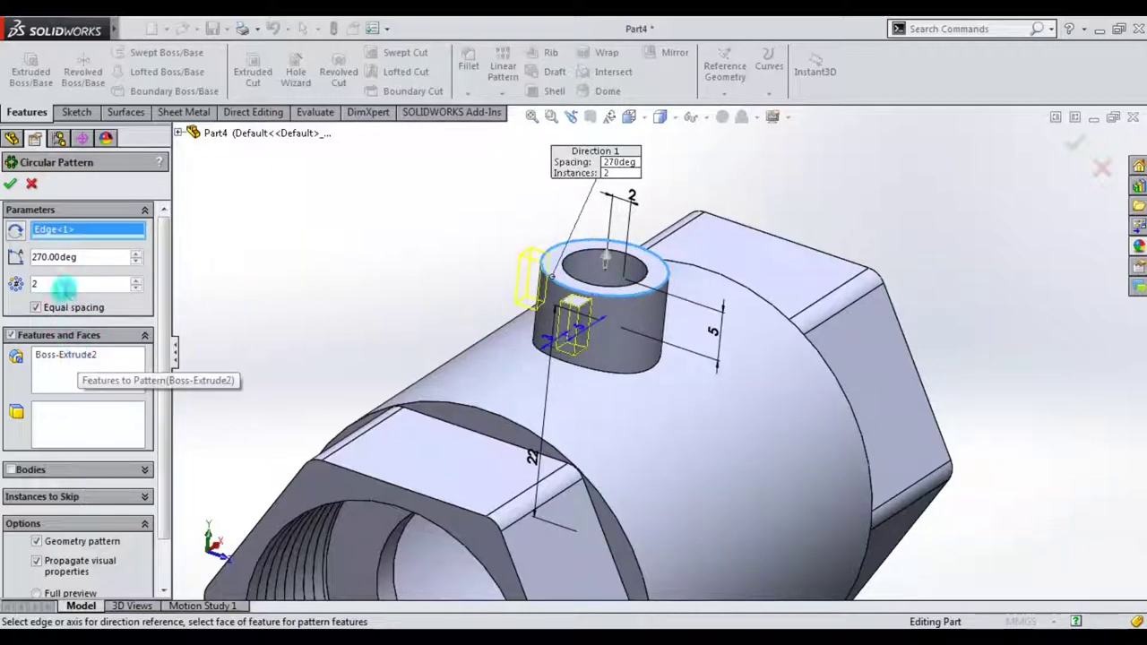
{"action": "mouse_move", "coordinate": [358, 248]}
{"action": "middle_mouse_down"}
{"action": "mouse_move", "coordinate": [397, 248]}
{"action": "mouse_move", "coordinate": [366, 288]}
{"action": "middle_mouse_up"}
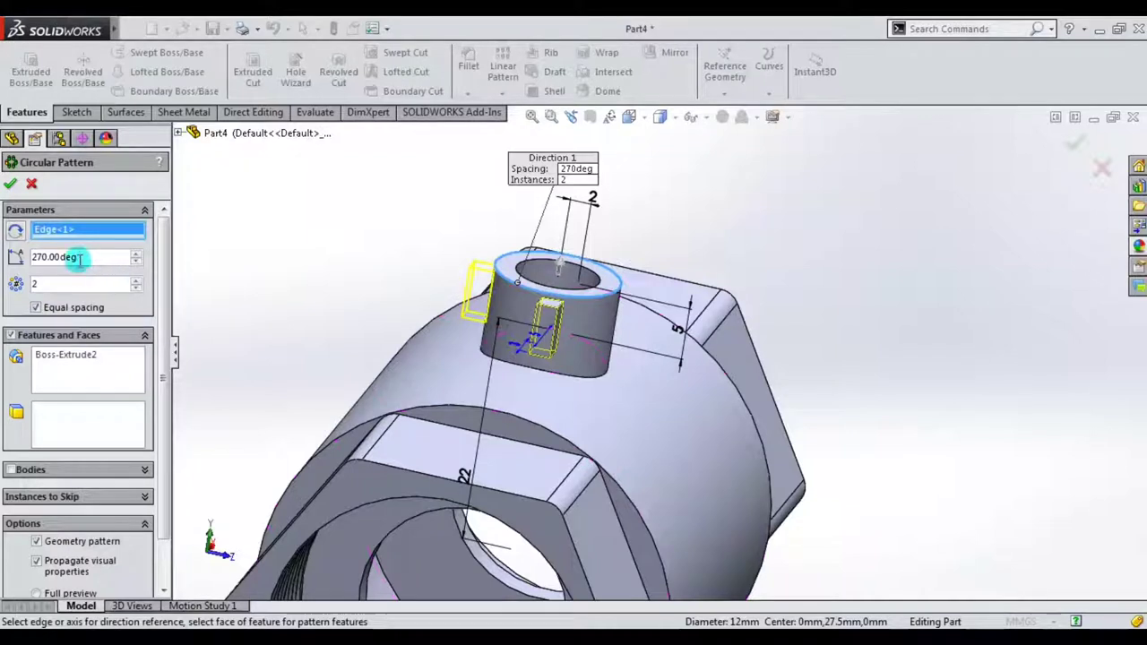
{"action": "type", "text": "270"}
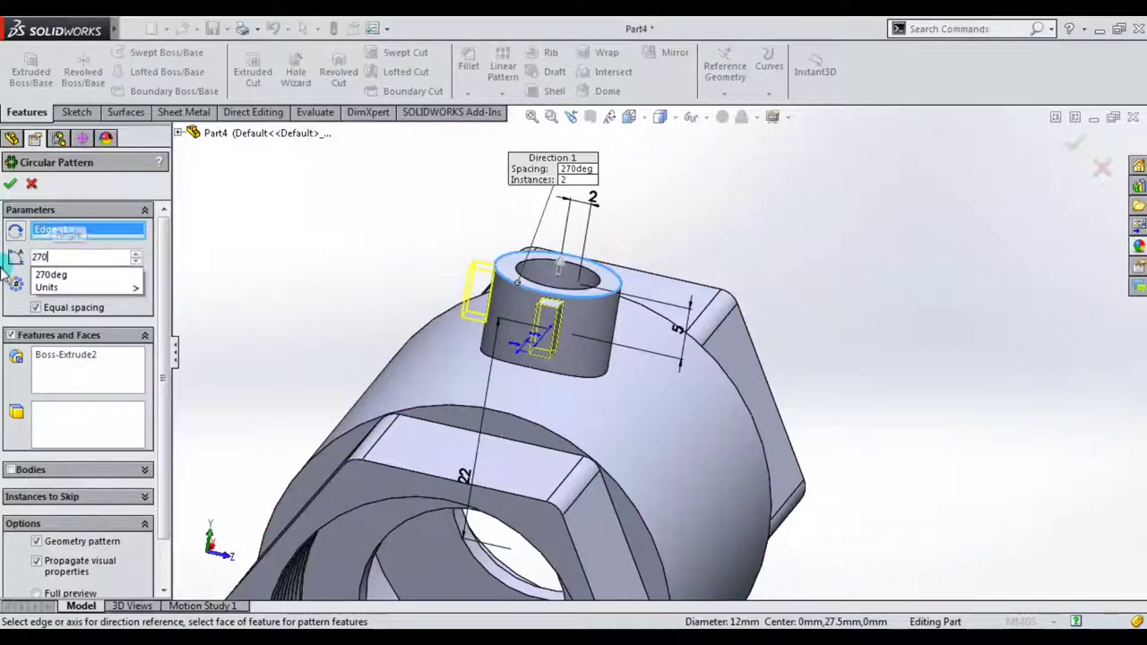
{"action": "key", "text": "Return"}
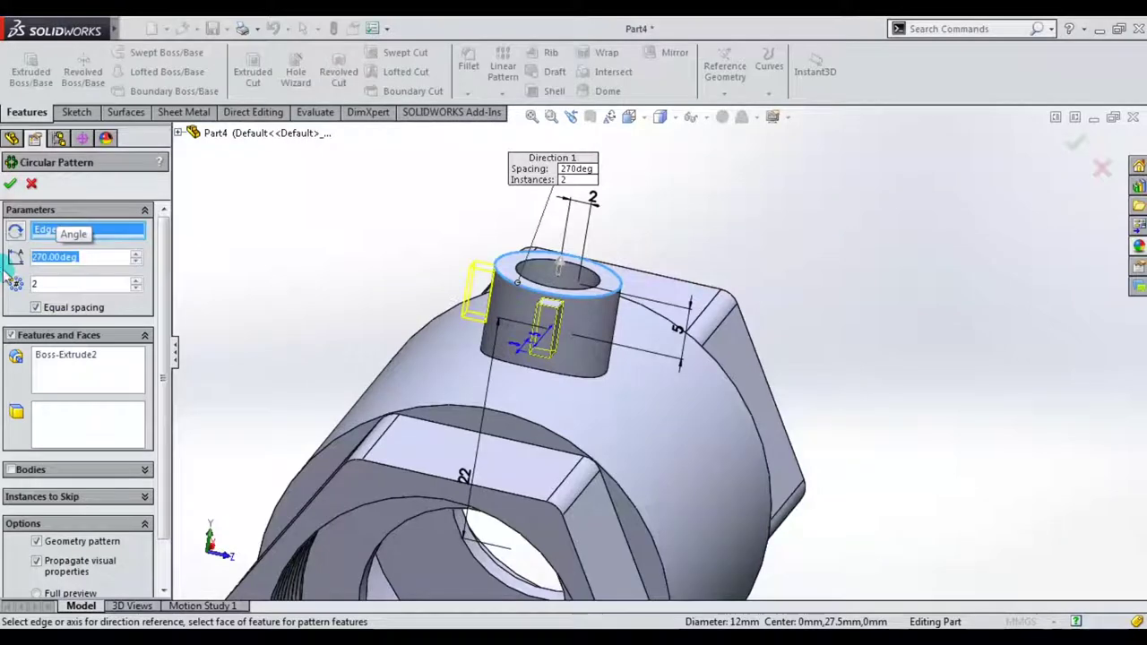
{"action": "middle_click_drag", "start_coordinate": [406, 323], "coordinate": [440, 307]}
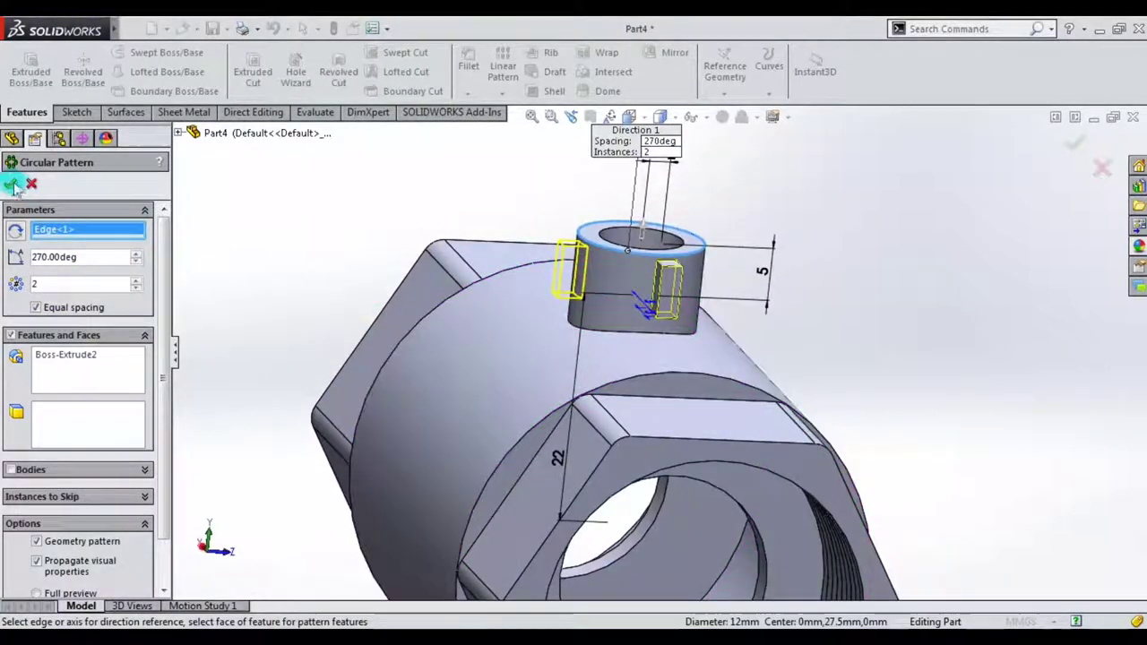
{"action": "left_click", "coordinate": [13, 185]}
{"action": "mouse_move", "coordinate": [553, 342]}
{"action": "middle_mouse_down"}
{"action": "mouse_move", "coordinate": [602, 359]}
{"action": "mouse_move", "coordinate": [559, 389]}
{"action": "mouse_move", "coordinate": [602, 297]}
{"action": "mouse_move", "coordinate": [540, 341]}
{"action": "mouse_move", "coordinate": [537, 290]}
{"action": "mouse_move", "coordinate": [582, 338]}
{"action": "mouse_move", "coordinate": [600, 395]}
{"action": "mouse_move", "coordinate": [564, 371]}
{"action": "mouse_move", "coordinate": [610, 353]}
{"action": "mouse_move", "coordinate": [578, 368]}
{"action": "mouse_move", "coordinate": [897, 342]}
{"action": "middle_mouse_up"}
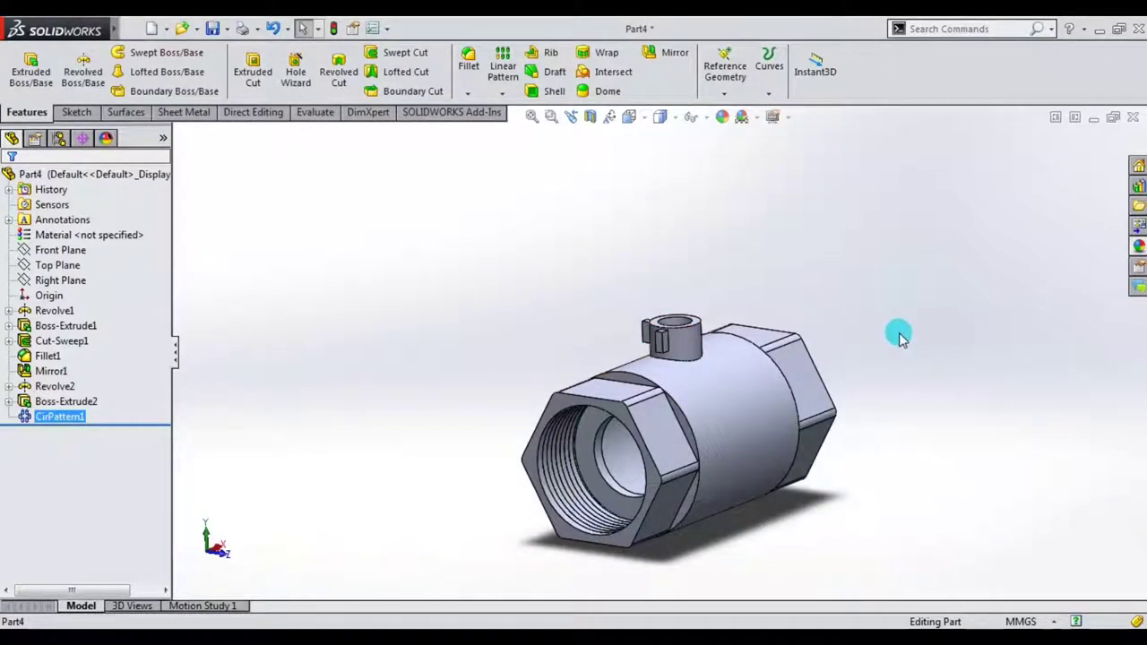
- Assign Copper as the part material, then switch it to Brass
{"action": "right_click", "coordinate": [133, 234]}
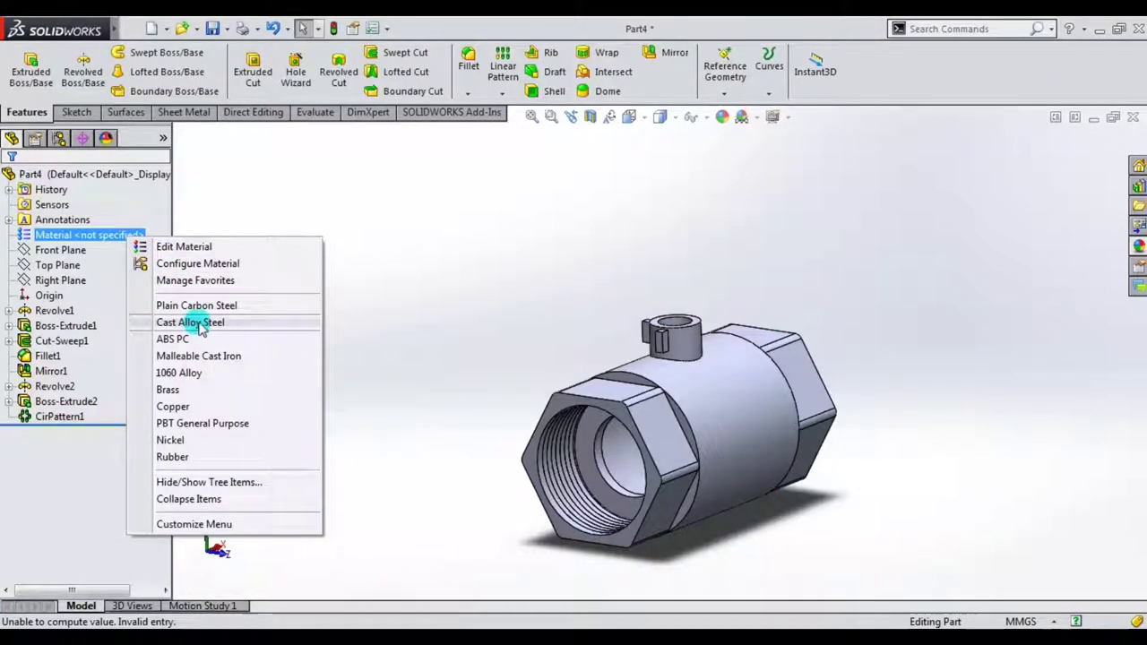
{"action": "left_click", "coordinate": [240, 403]}
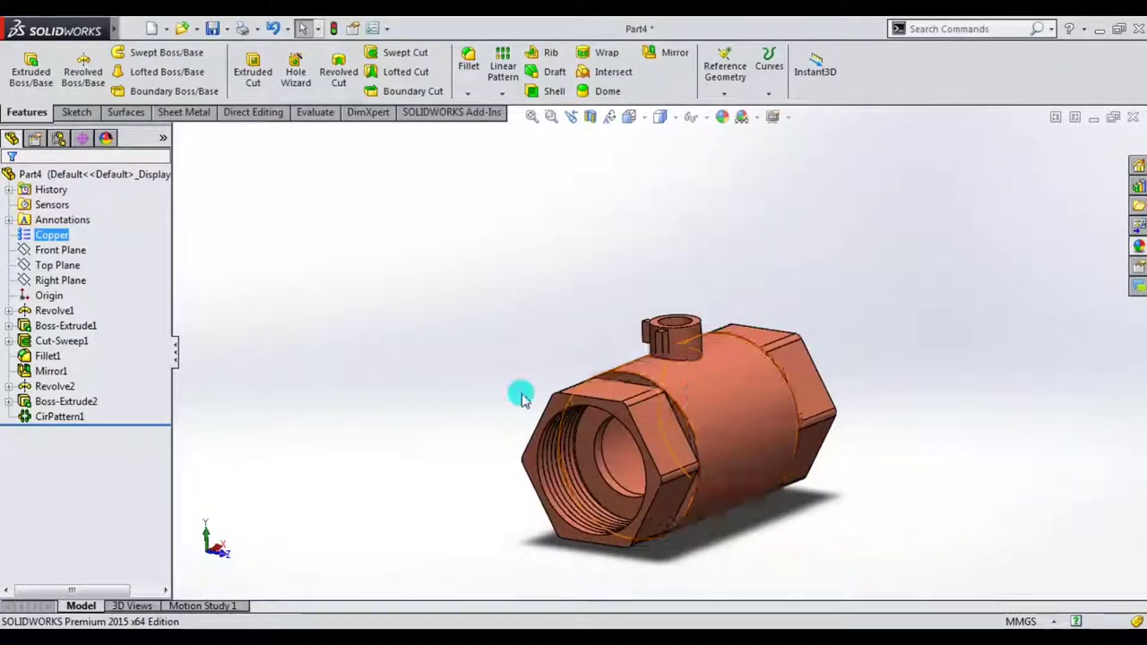
{"action": "middle_click_drag", "start_coordinate": [520, 397], "coordinate": [502, 369]}
{"action": "right_click", "coordinate": [51, 234]}
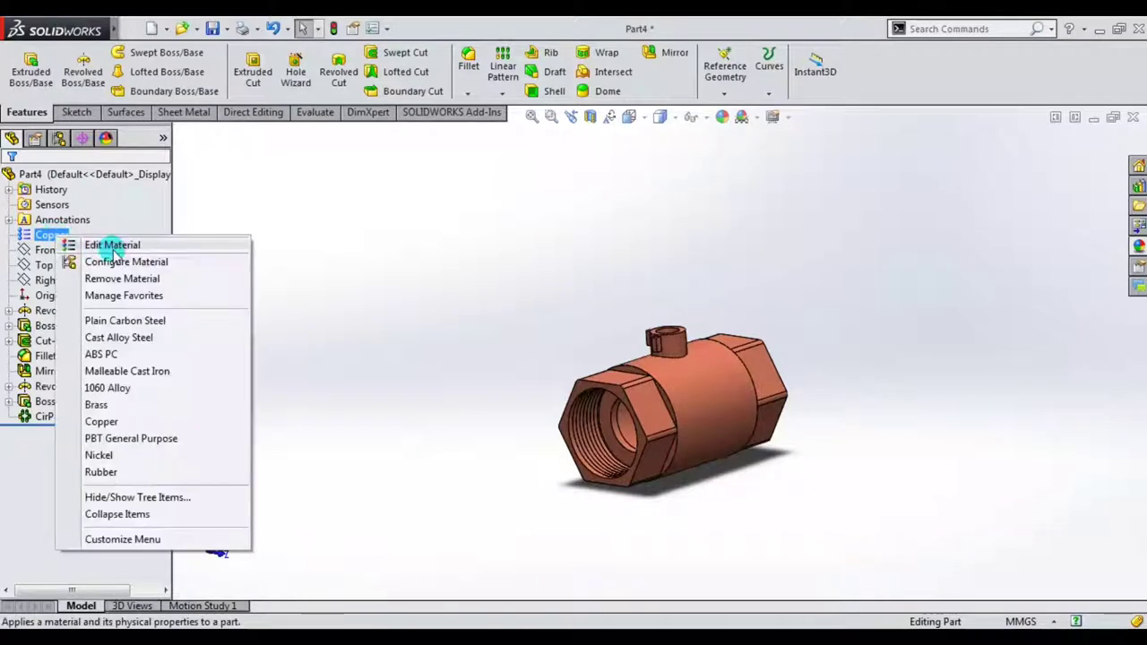
{"action": "left_click", "coordinate": [117, 404]}
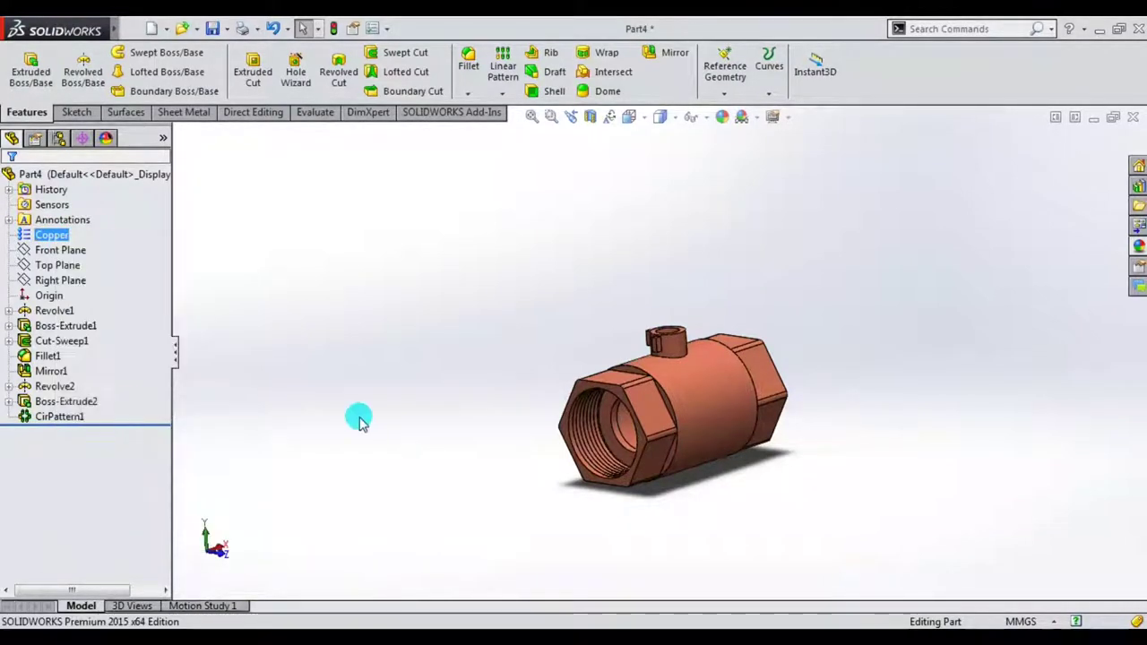
{"action": "scroll", "coordinate": [707, 414], "scroll_direction": "down", "scroll_amount": 3}
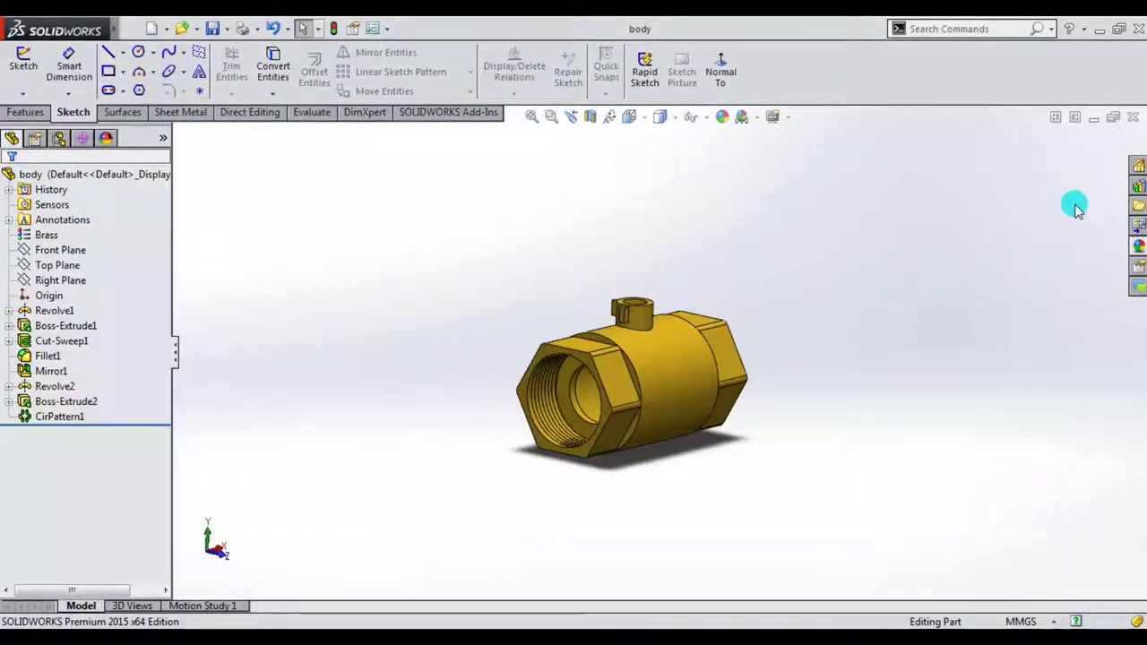
- Create a new part document and start a sketch on its Front Plane
{"action": "left_click", "coordinate": [1093, 119]}
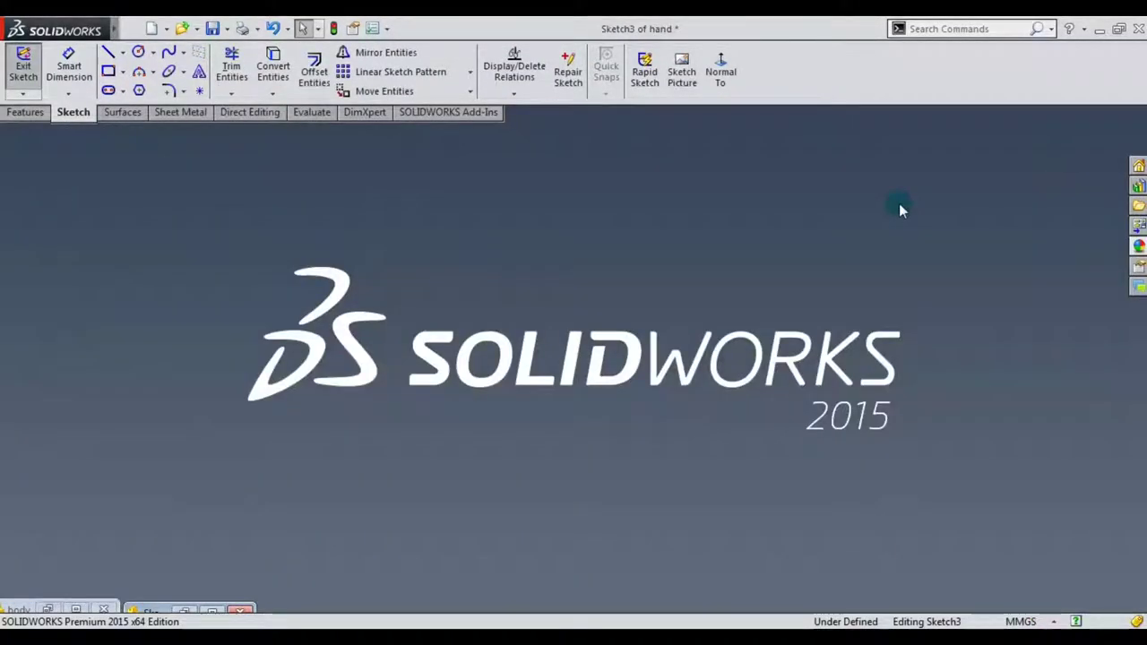
{"action": "left_click", "coordinate": [150, 28]}
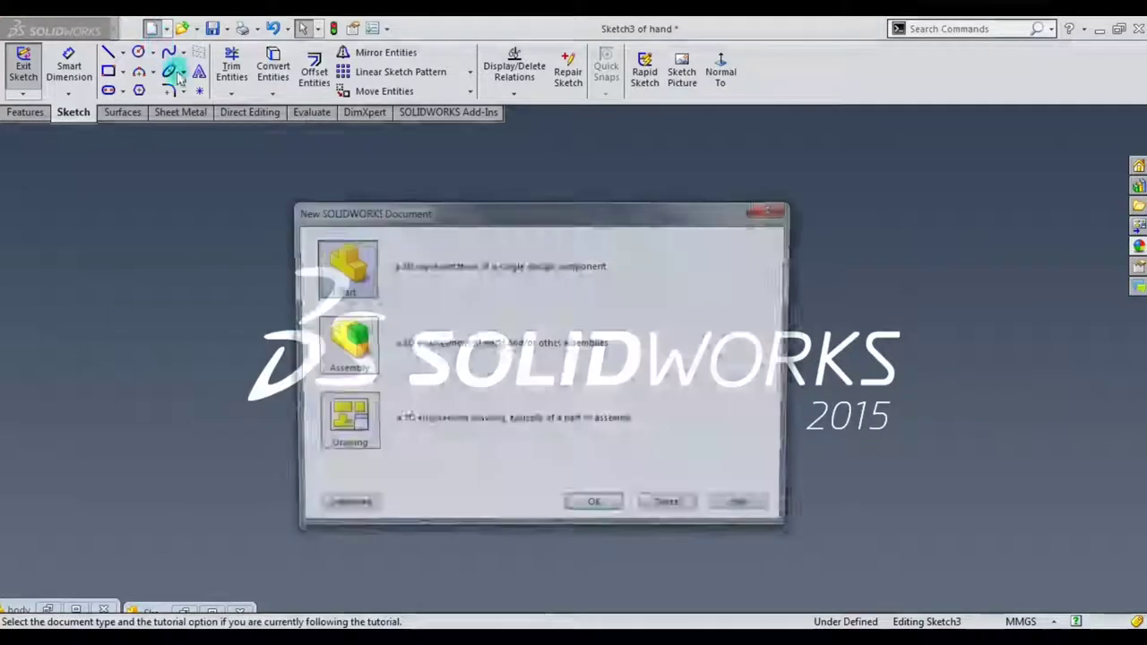
{"action": "left_click", "coordinate": [627, 507]}
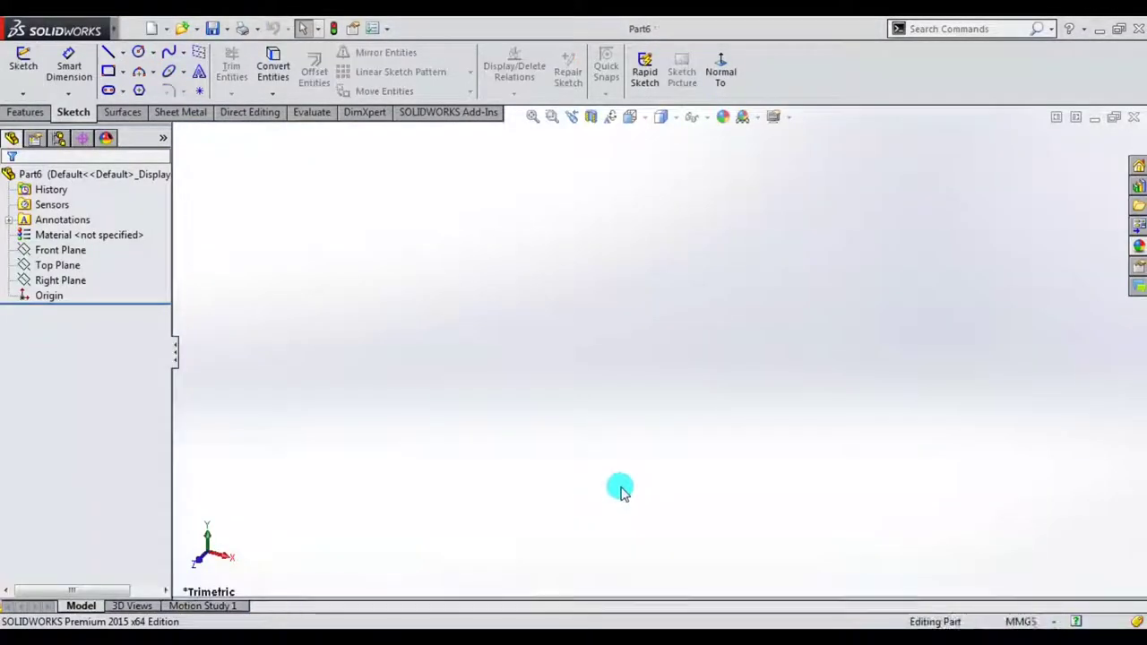
{"action": "left_click", "coordinate": [58, 250]}
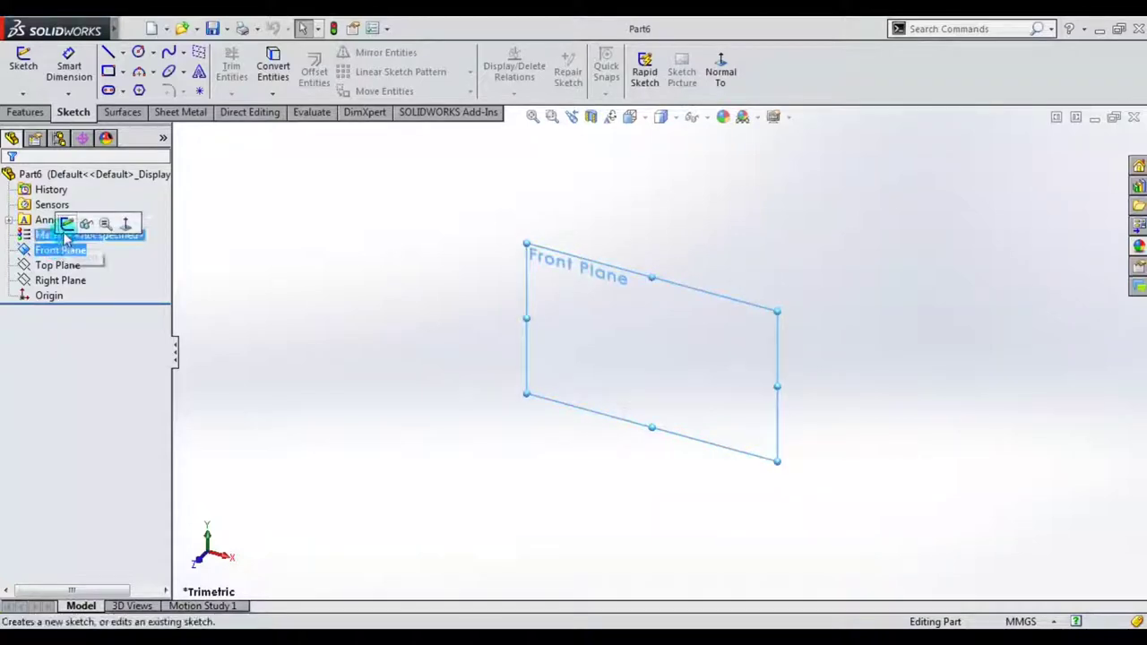
{"action": "left_click", "coordinate": [67, 224]}
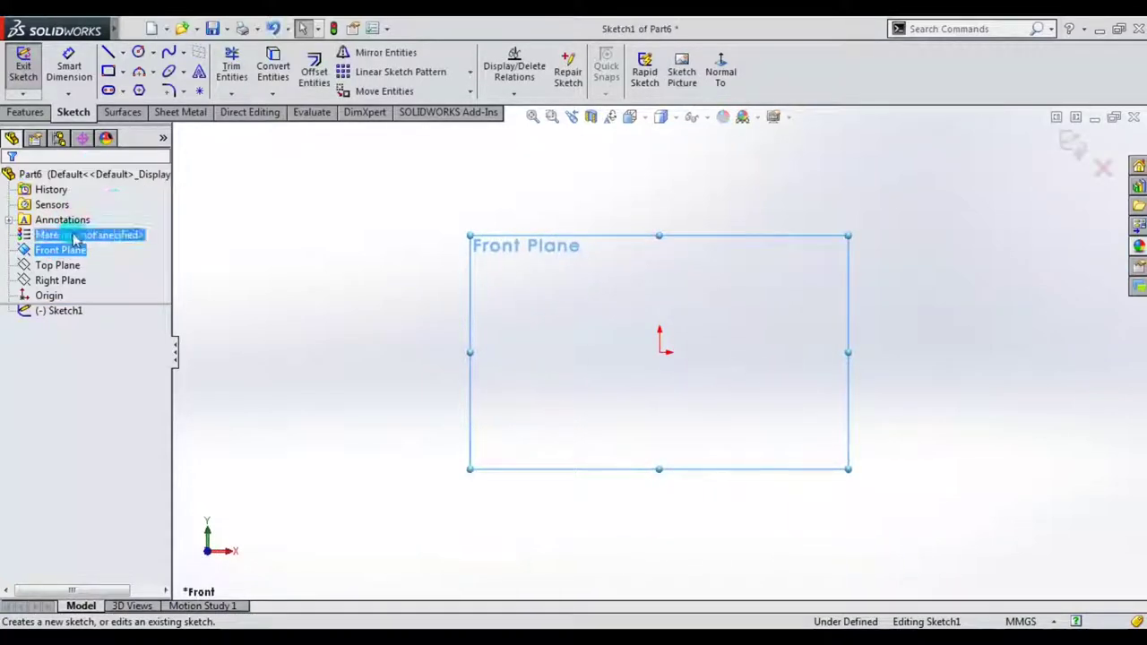
- Draw a line chain from the origin: short horizontal, angled rise, long horizontal
{"action": "left_click", "coordinate": [108, 52]}
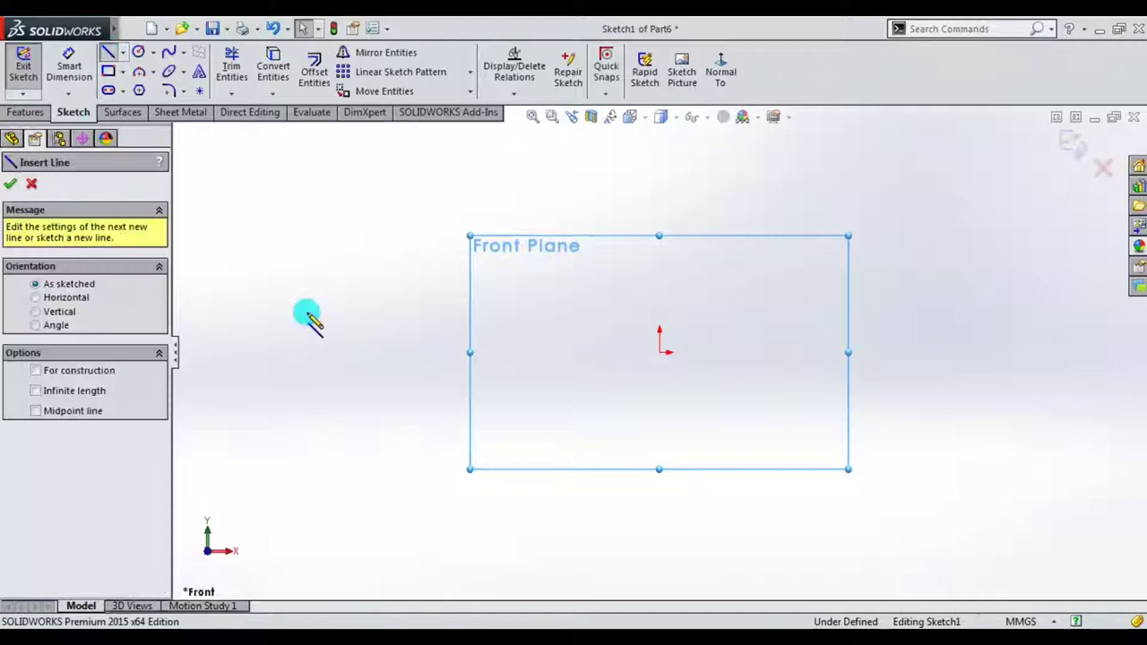
{"action": "left_click", "coordinate": [660, 353]}
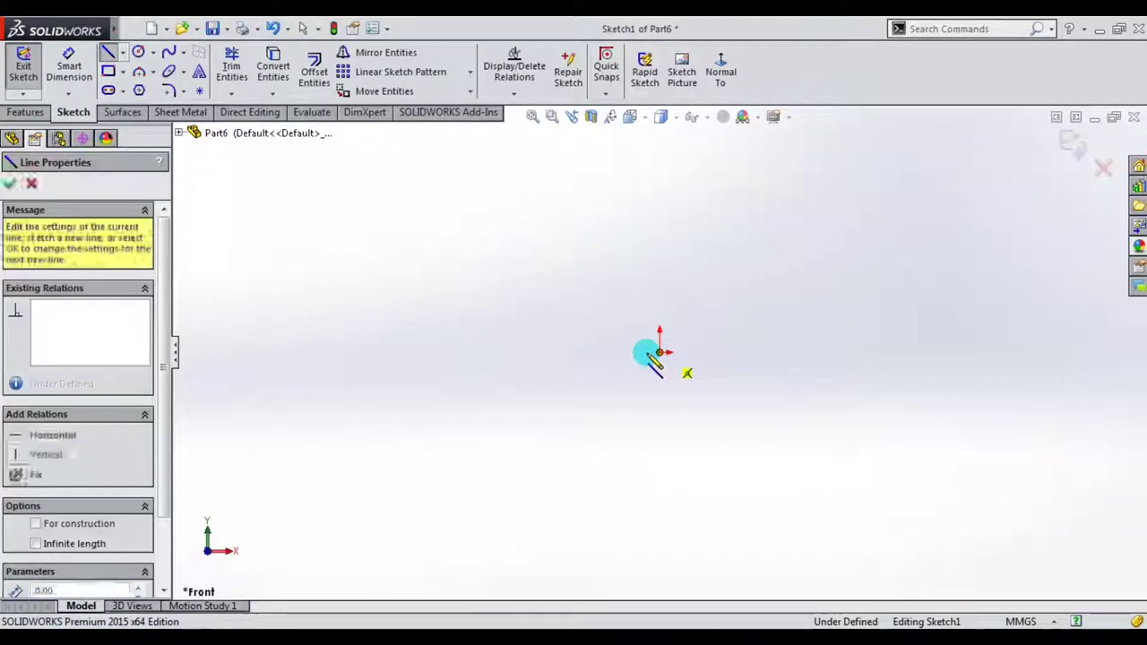
{"action": "left_click", "coordinate": [785, 353]}
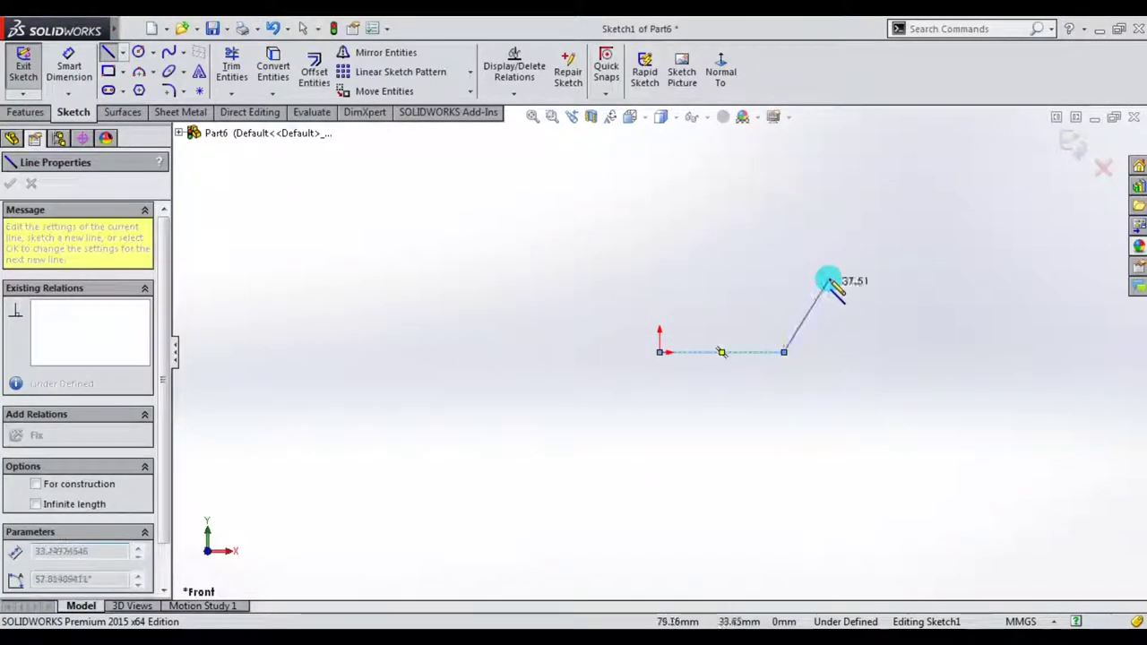
{"action": "left_click", "coordinate": [831, 275]}
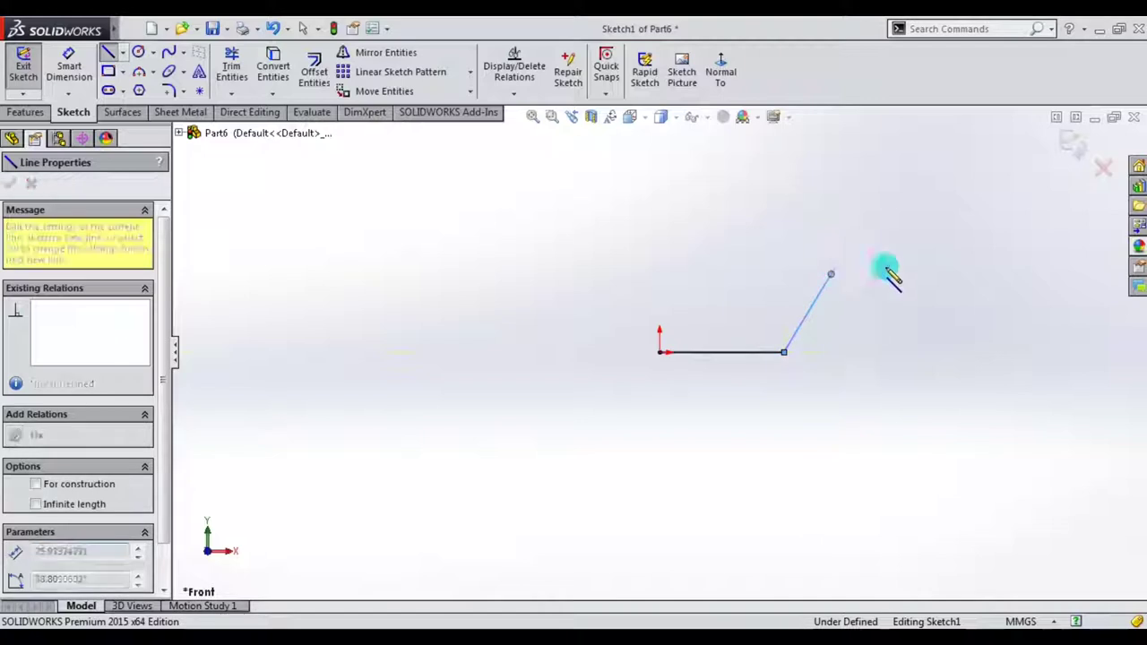
{"action": "left_click", "coordinate": [1043, 275]}
{"action": "key", "text": "Escape"}
{"action": "scroll", "coordinate": [957, 321], "scroll_direction": "down", "scroll_amount": 3}
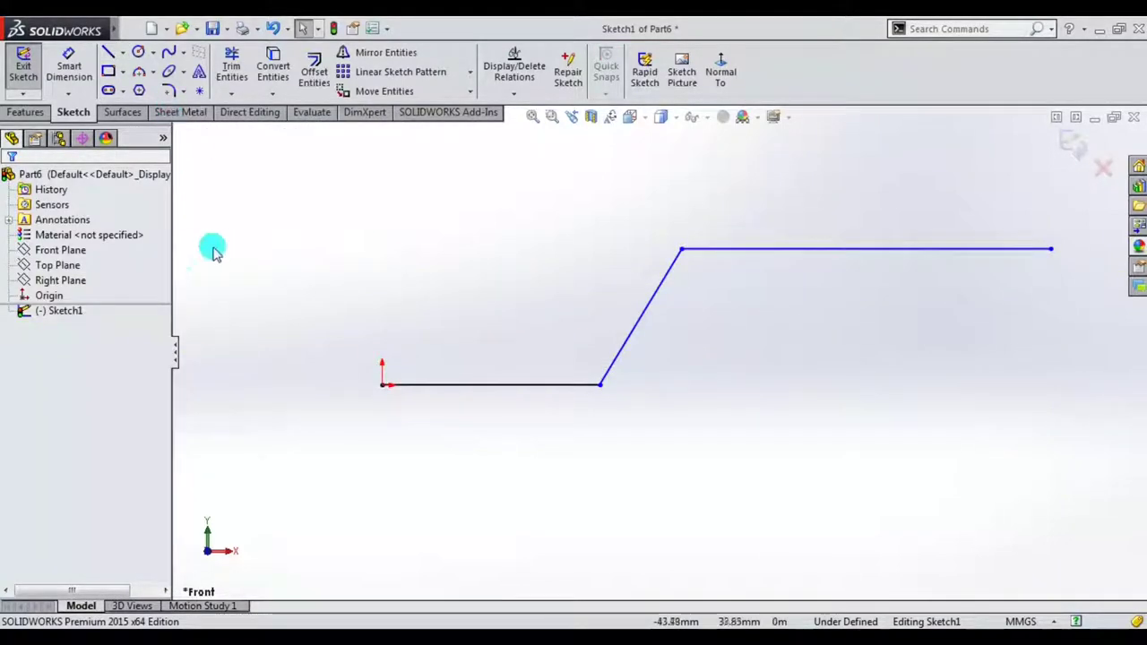
- Dimension the bottom horizontal line at 25 mm
{"action": "left_click", "coordinate": [68, 63]}
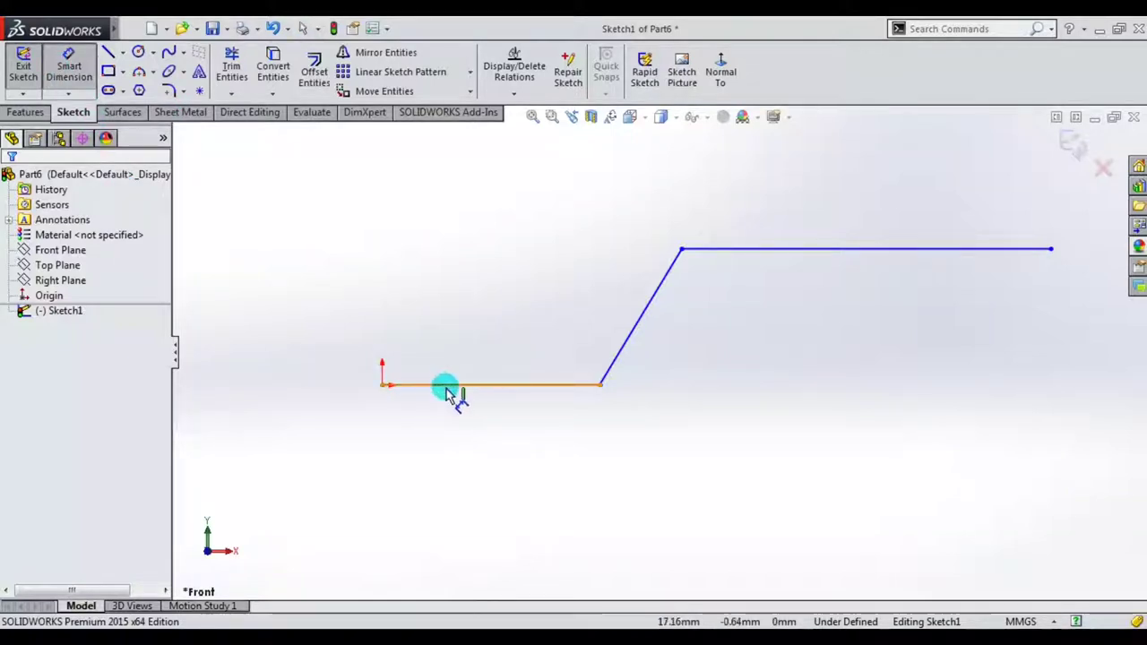
{"action": "left_click", "coordinate": [446, 385]}
{"action": "left_click", "coordinate": [446, 439]}
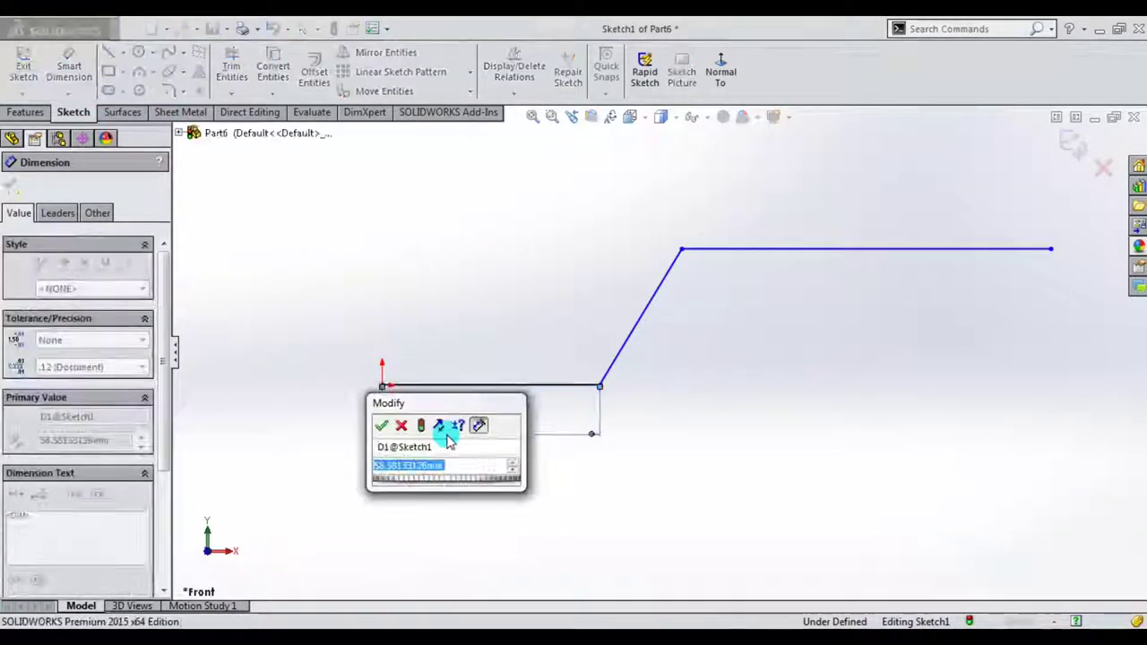
{"action": "type", "text": "25"}
{"action": "key", "text": "Return"}
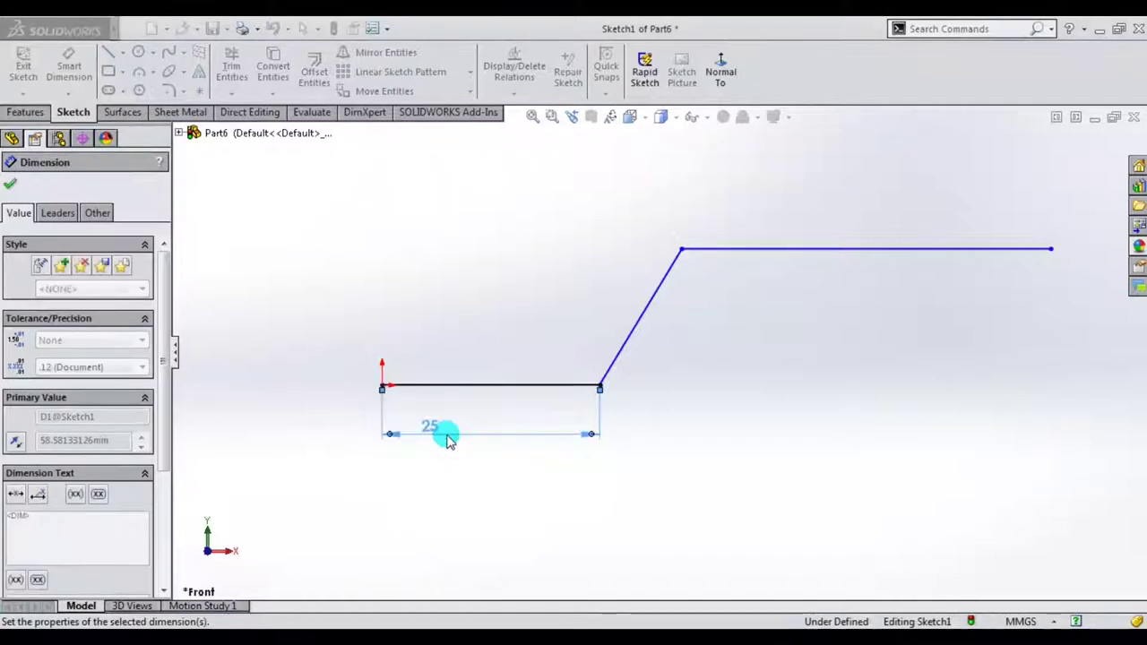
- Dimension the slanted line's horizontal span at 20 mm
{"action": "left_click", "coordinate": [600, 385]}
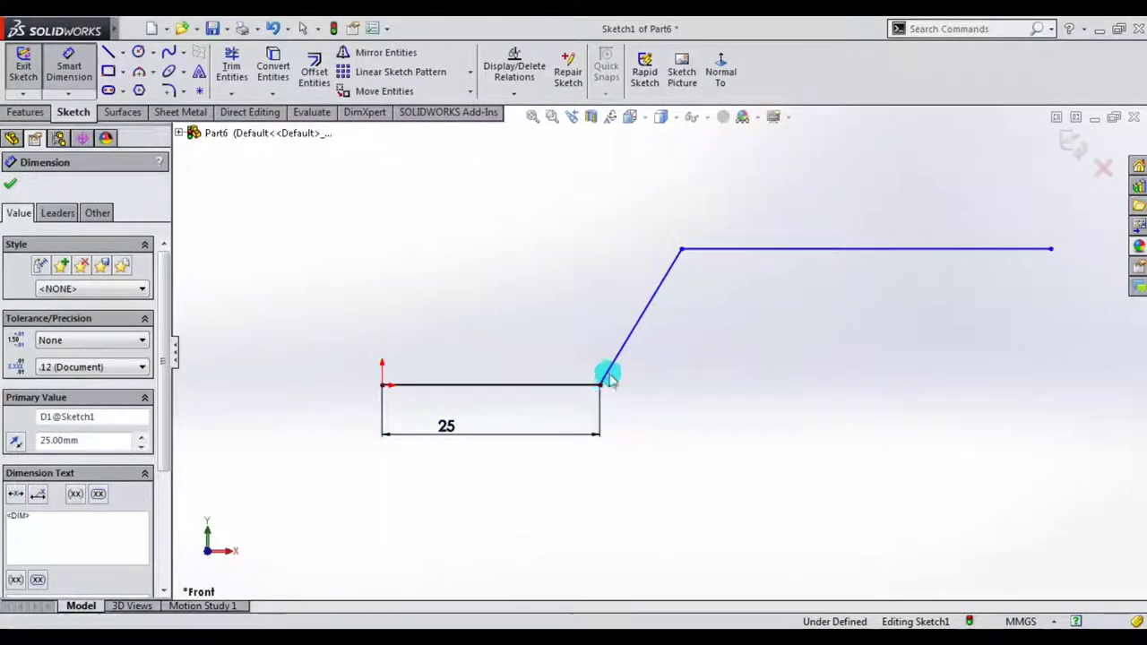
{"action": "left_click_drag", "start_coordinate": [674, 267], "coordinate": [680, 250]}
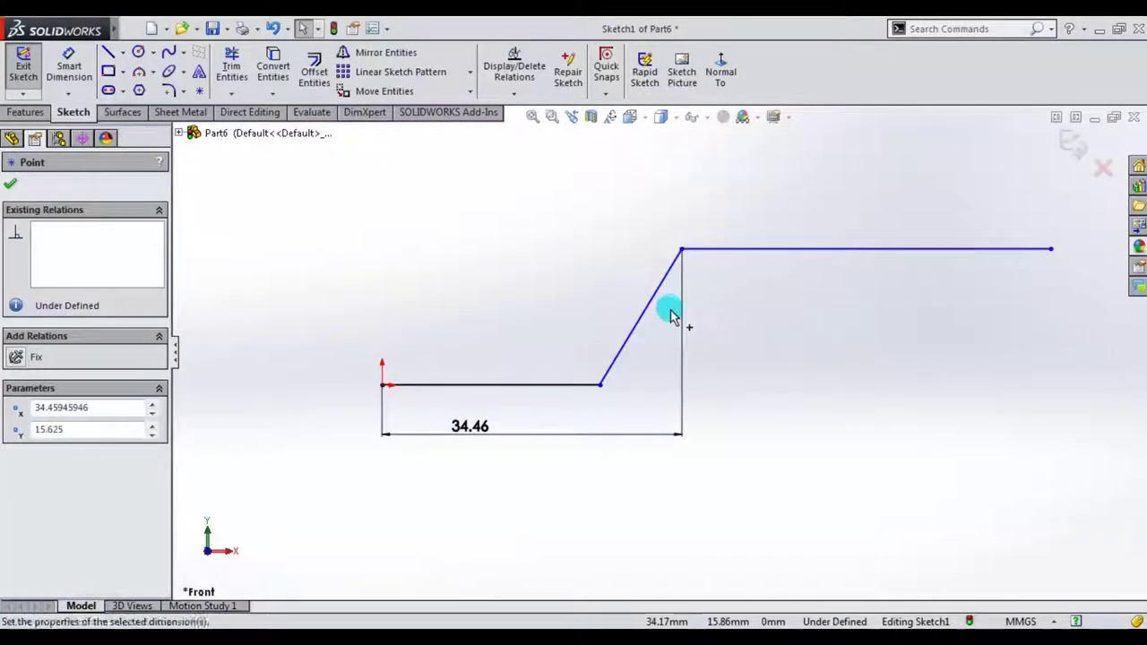
{"action": "key", "text": "ctrl+z"}
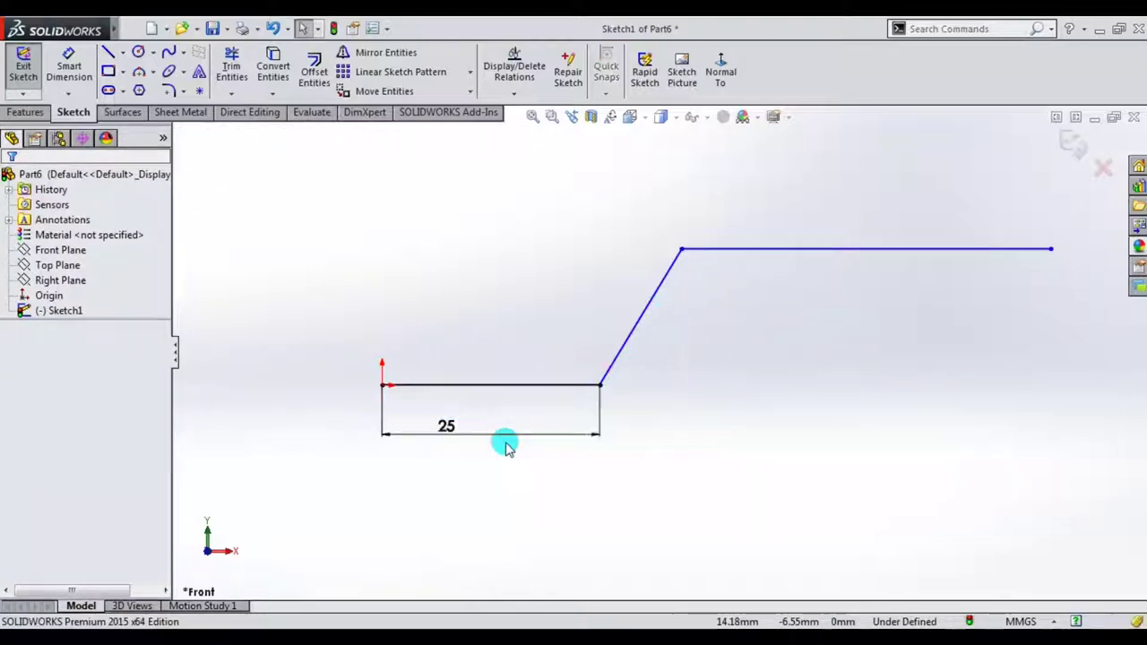
{"action": "left_click", "coordinate": [69, 64]}
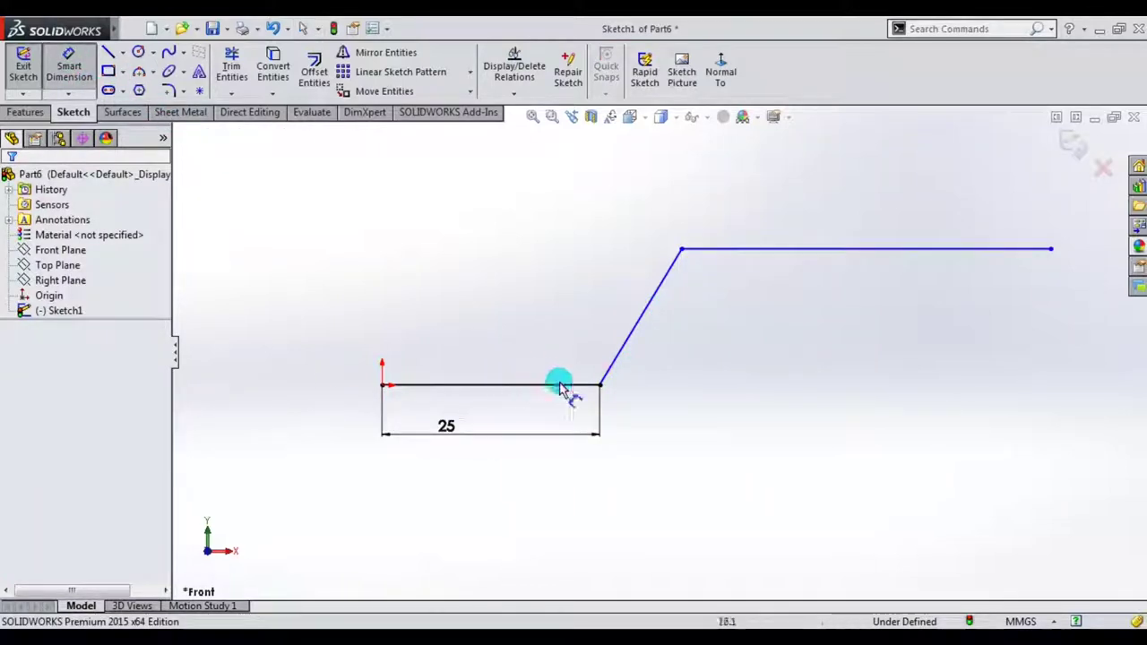
{"action": "left_click", "coordinate": [600, 387]}
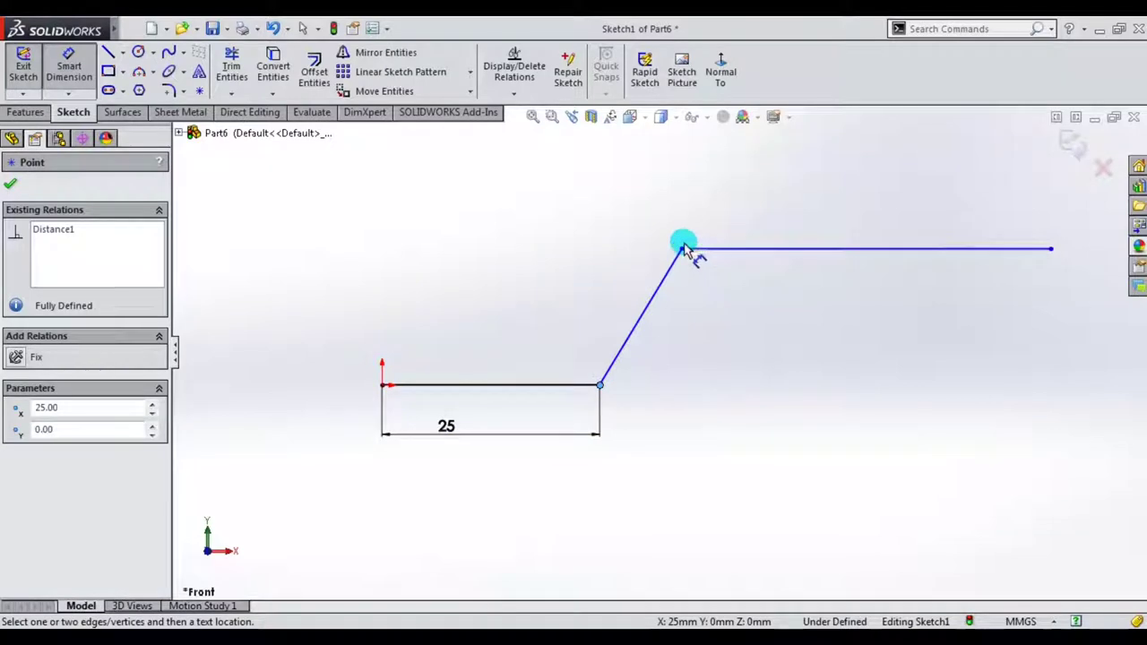
{"action": "left_click", "coordinate": [681, 248]}
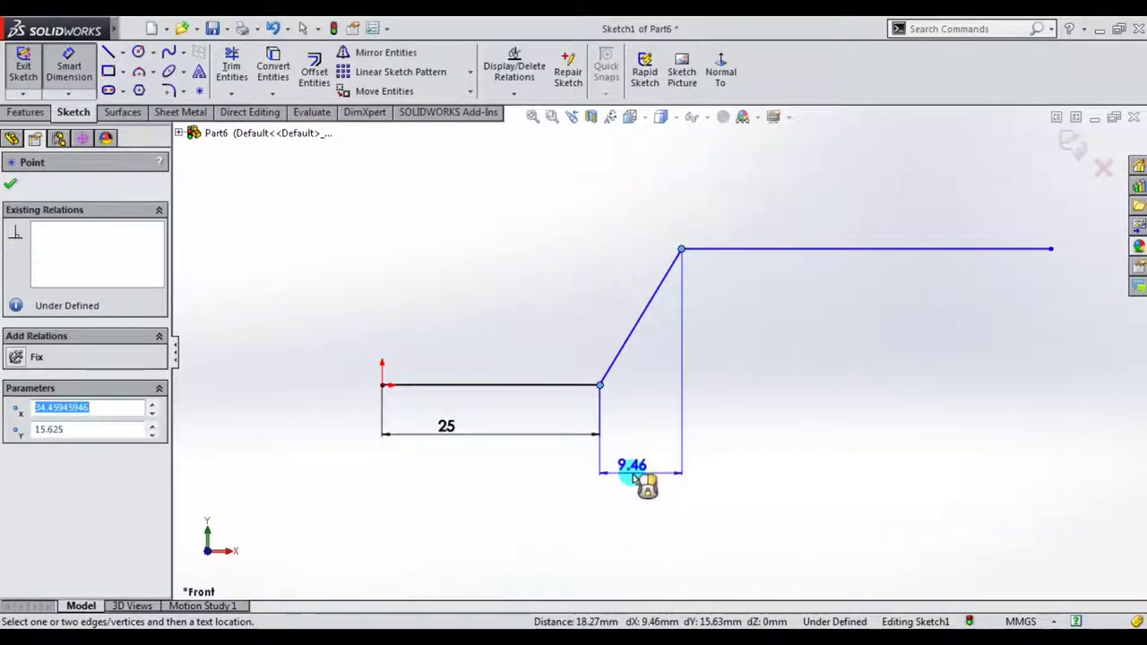
{"action": "left_click", "coordinate": [636, 480]}
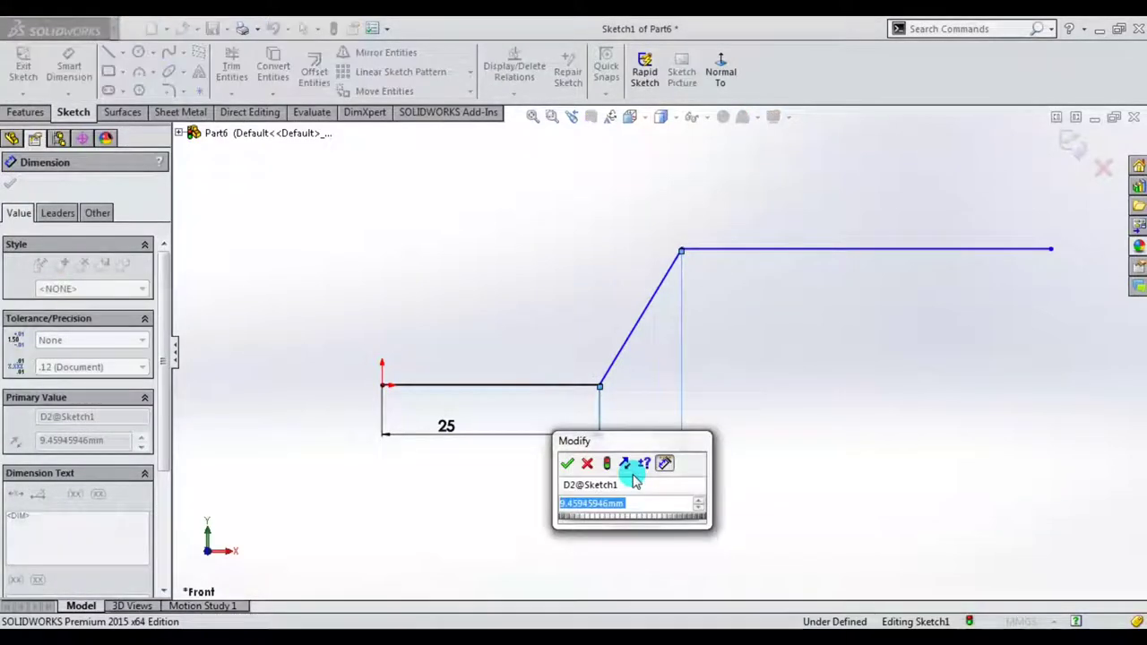
{"action": "type", "text": "20"}
{"action": "key", "text": "Return"}
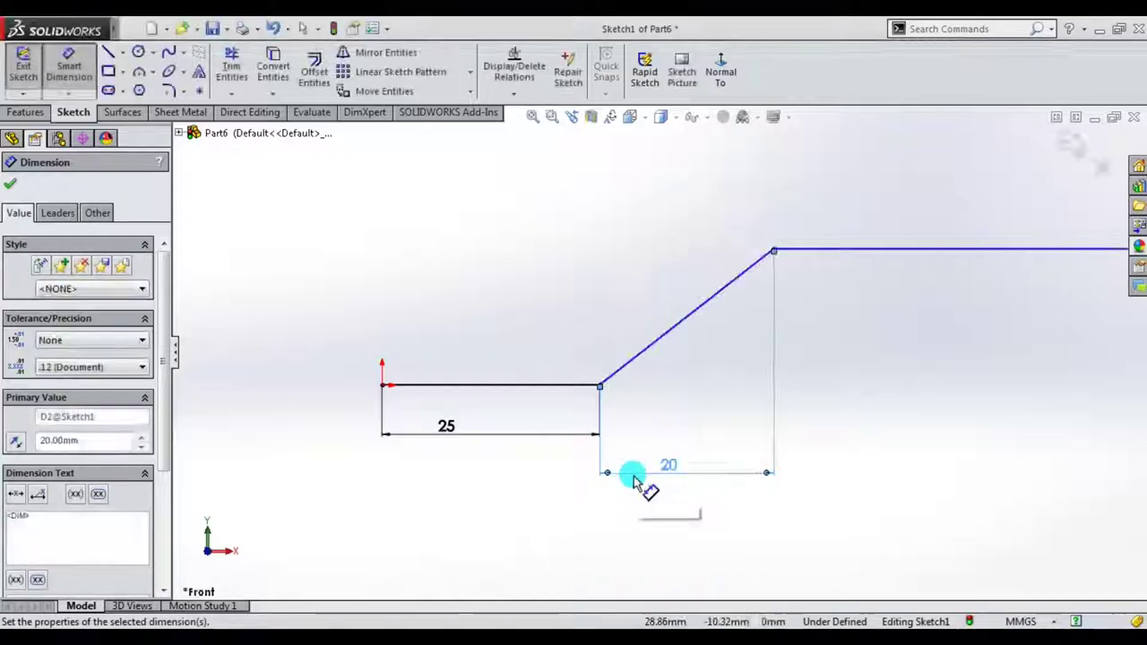
- Dimension the top horizontal line at 75 mm
{"action": "left_click", "coordinate": [876, 255]}
{"action": "left_click", "coordinate": [877, 213]}
{"action": "type", "text": "75"}
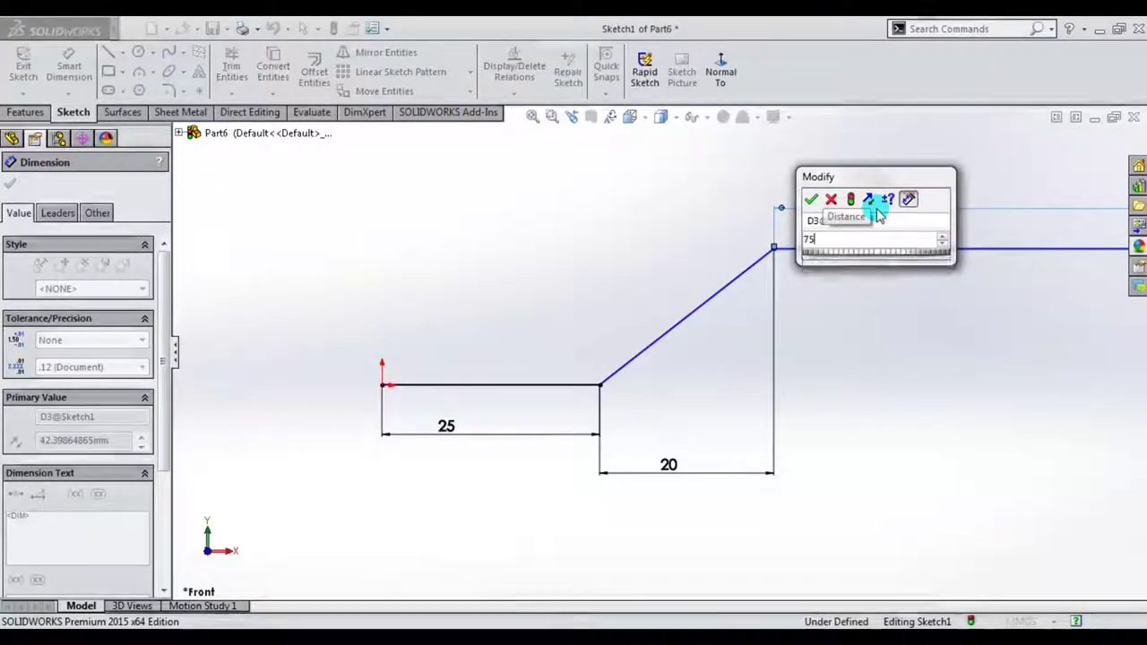
{"action": "key", "text": "Return"}
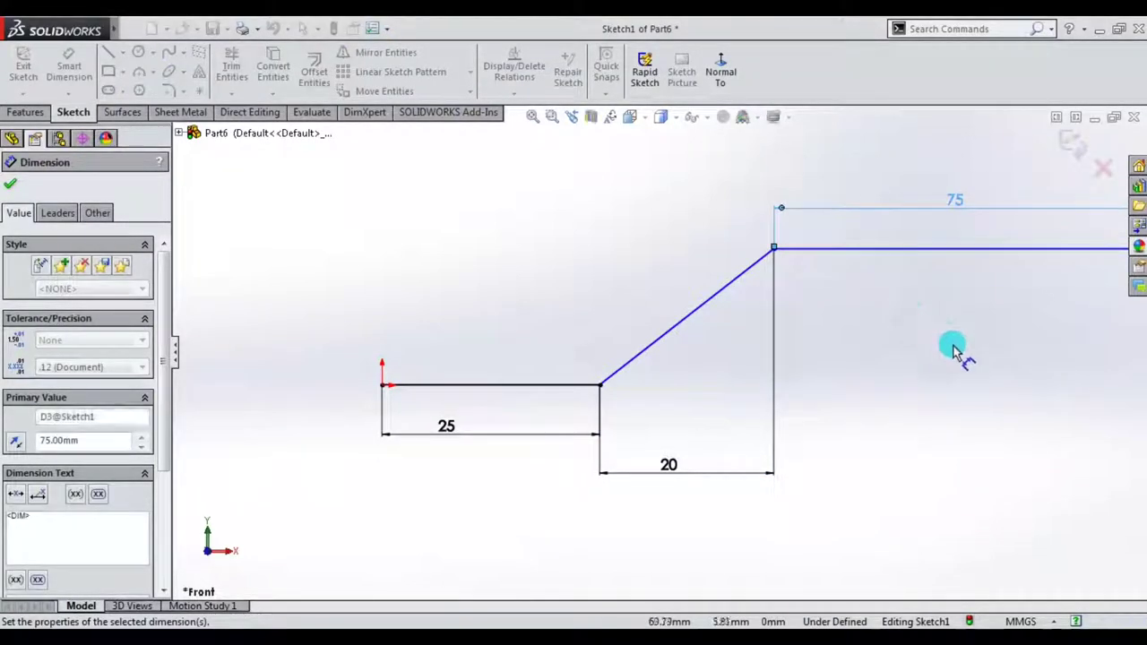
{"action": "scroll", "coordinate": [958, 351], "scroll_direction": "up", "scroll_amount": 3}
{"action": "scroll", "coordinate": [959, 354], "scroll_direction": "up", "scroll_amount": 2}
{"action": "scroll", "coordinate": [802, 332], "scroll_direction": "down", "scroll_amount": 1}
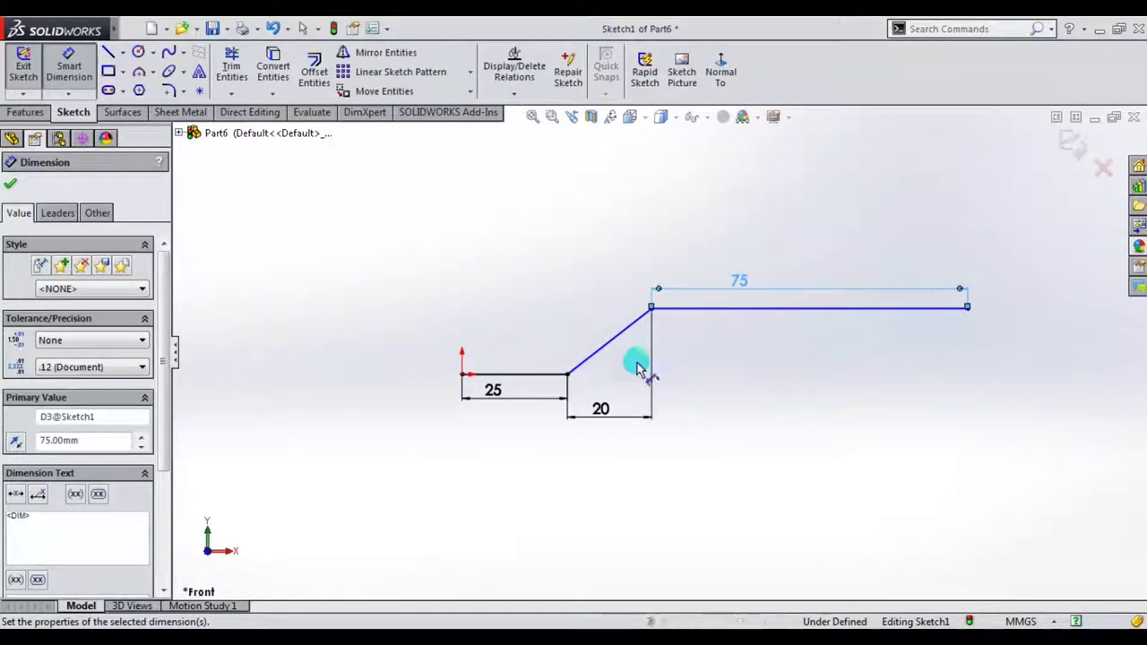
{"action": "key", "text": "Escape"}
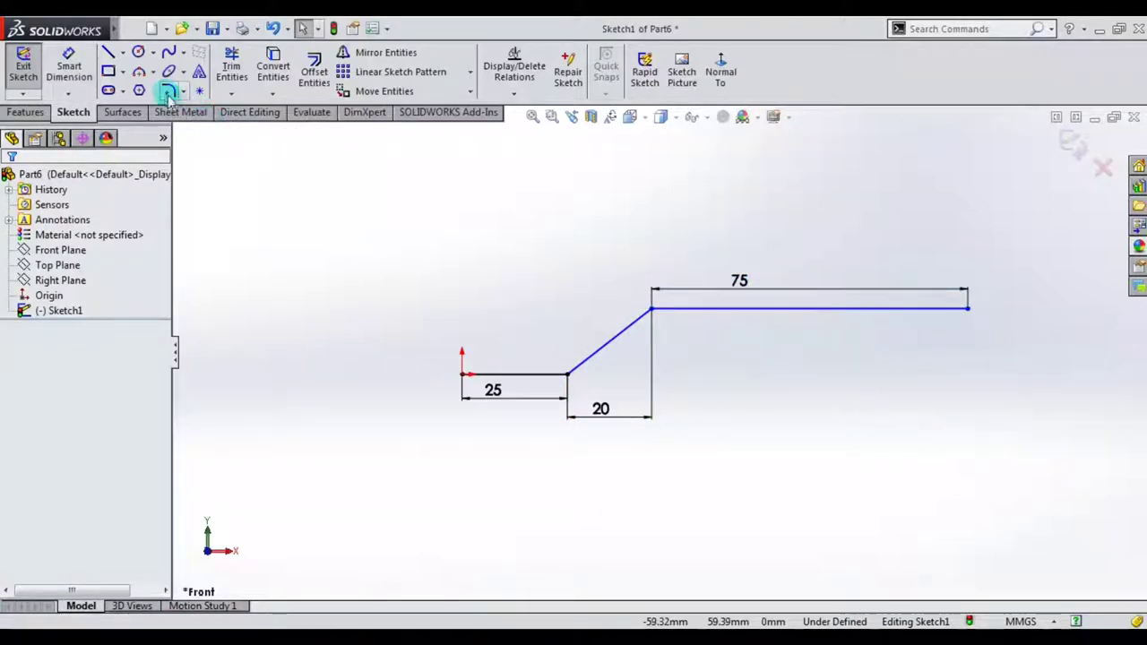
- Fillet both path bends with 5 mm radius and exit the sketch
{"action": "left_click", "coordinate": [167, 91]}
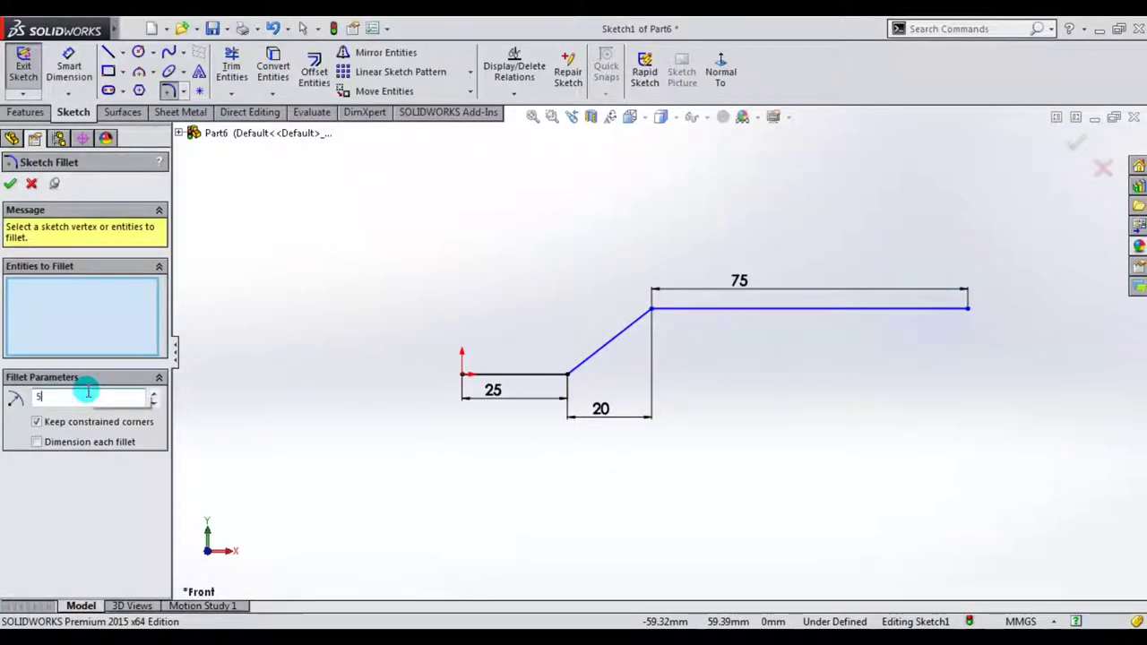
{"action": "left_click", "coordinate": [567, 375]}
{"action": "left_click", "coordinate": [653, 310]}
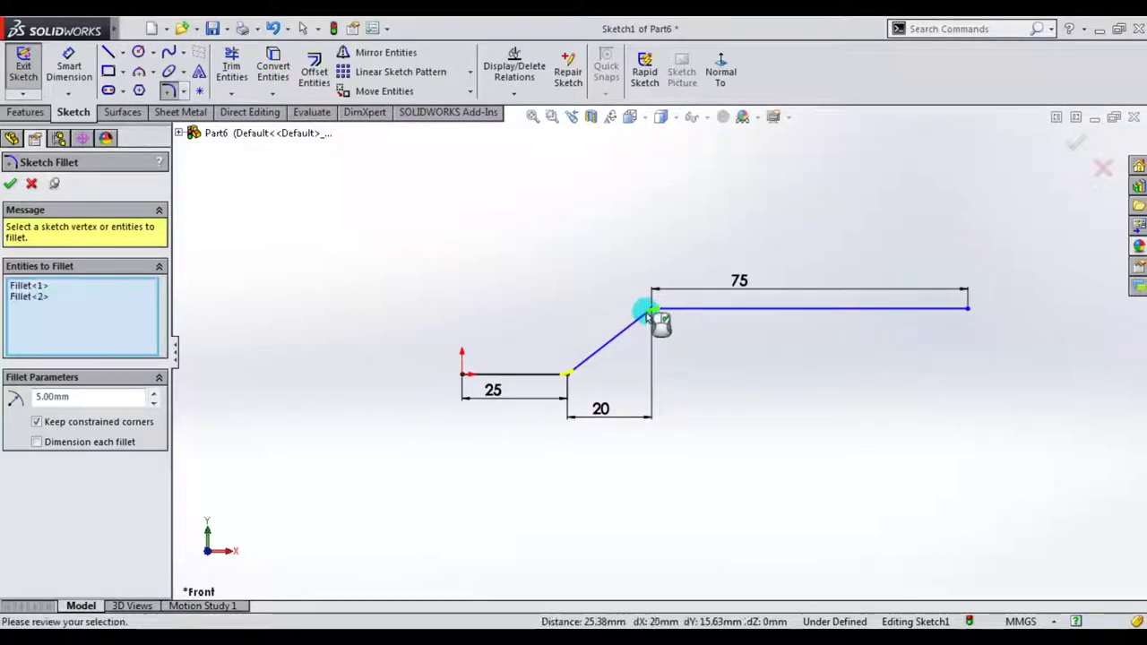
{"action": "left_click", "coordinate": [11, 184]}
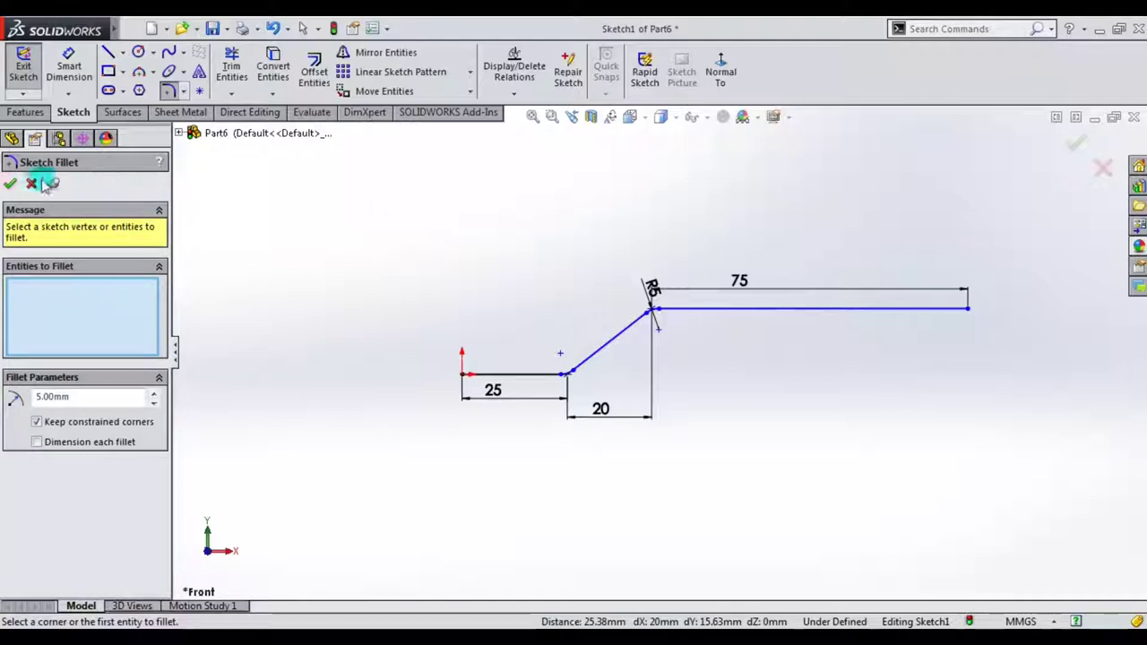
{"action": "left_click", "coordinate": [11, 184]}
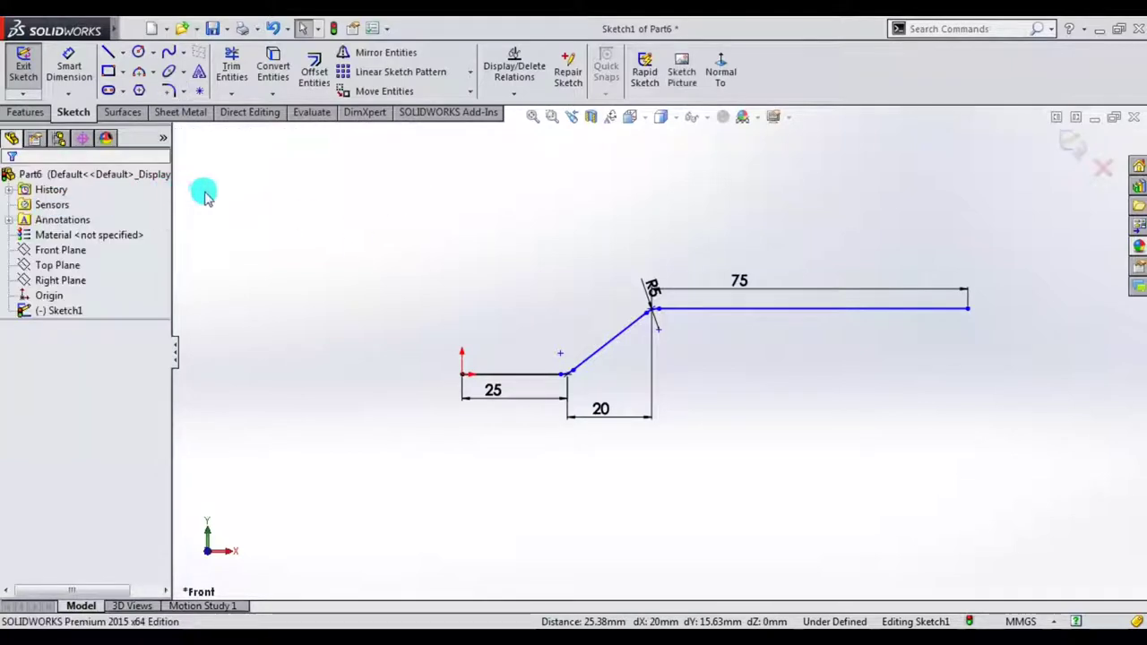
{"action": "left_click", "coordinate": [23, 67]}
- On the Right Plane, sketch a center rectangle centred on the origin
{"action": "left_click", "coordinate": [72, 282]}
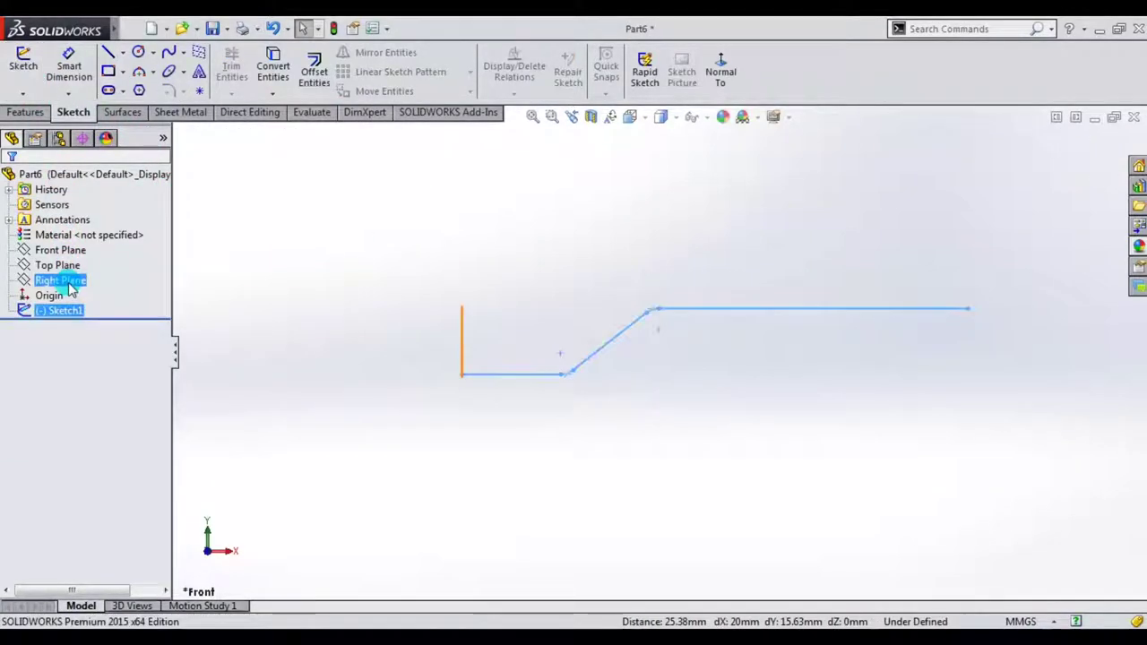
{"action": "left_click", "coordinate": [79, 260]}
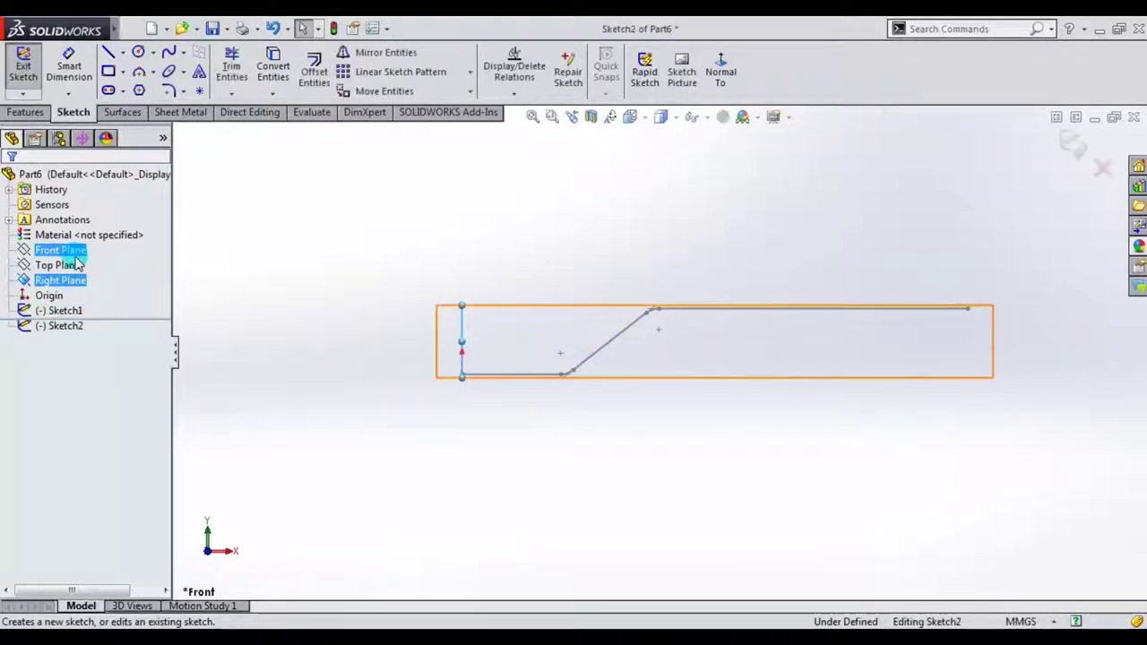
{"action": "left_click", "coordinate": [739, 79]}
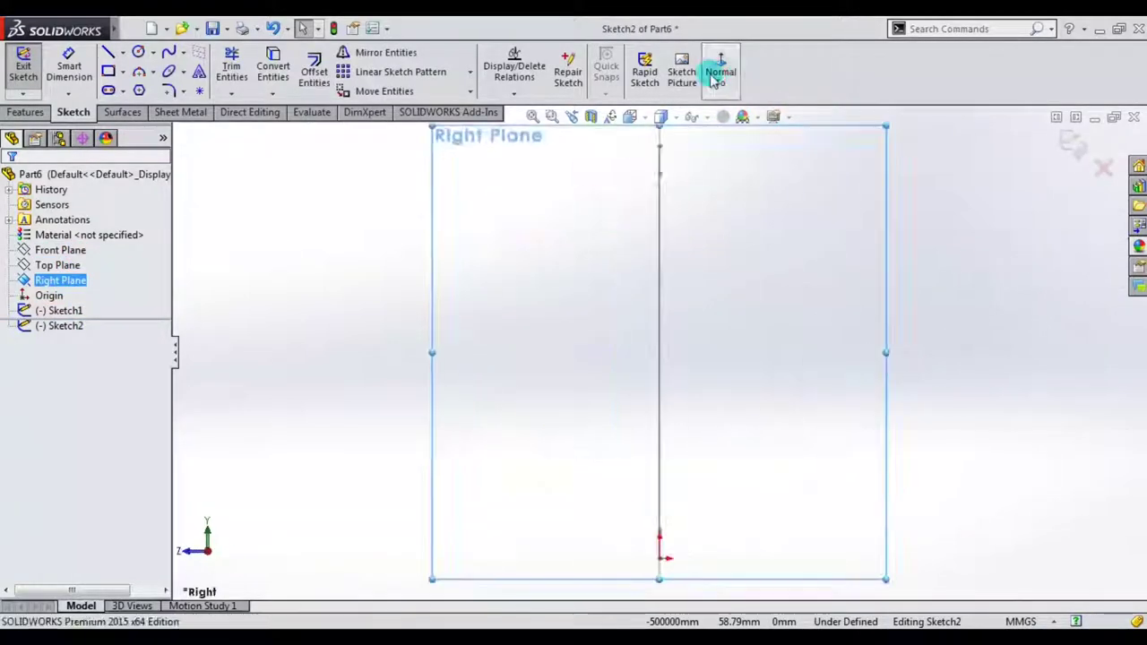
{"action": "left_click", "coordinate": [109, 71]}
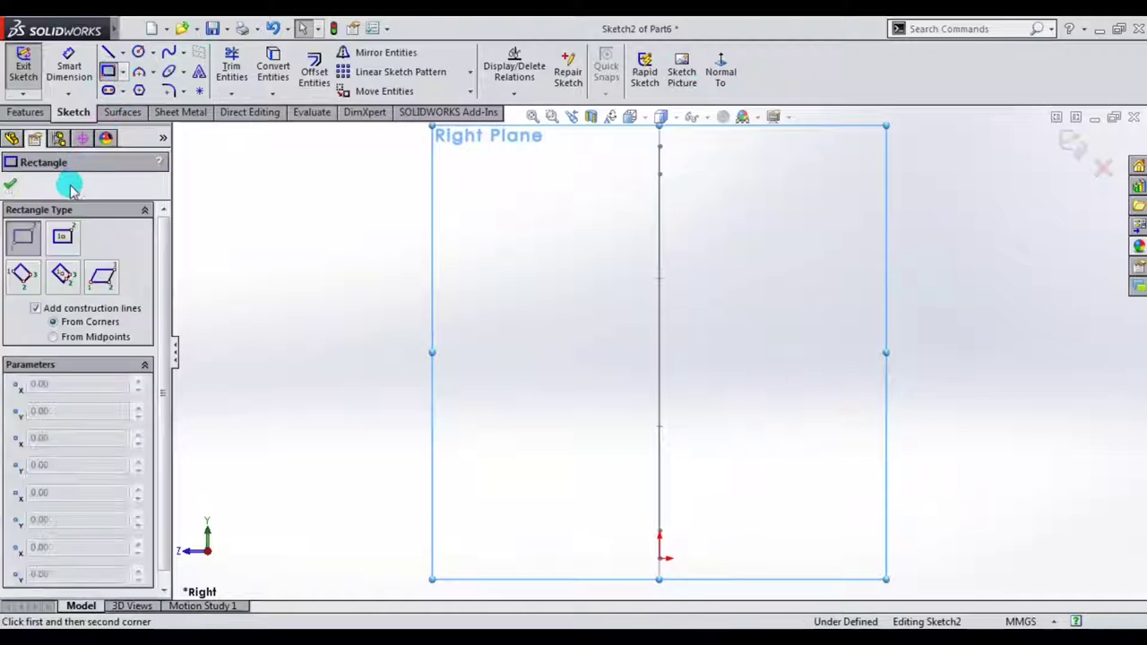
{"action": "left_click", "coordinate": [62, 236]}
{"action": "scroll", "coordinate": [744, 323], "scroll_direction": "up", "scroll_amount": 1}
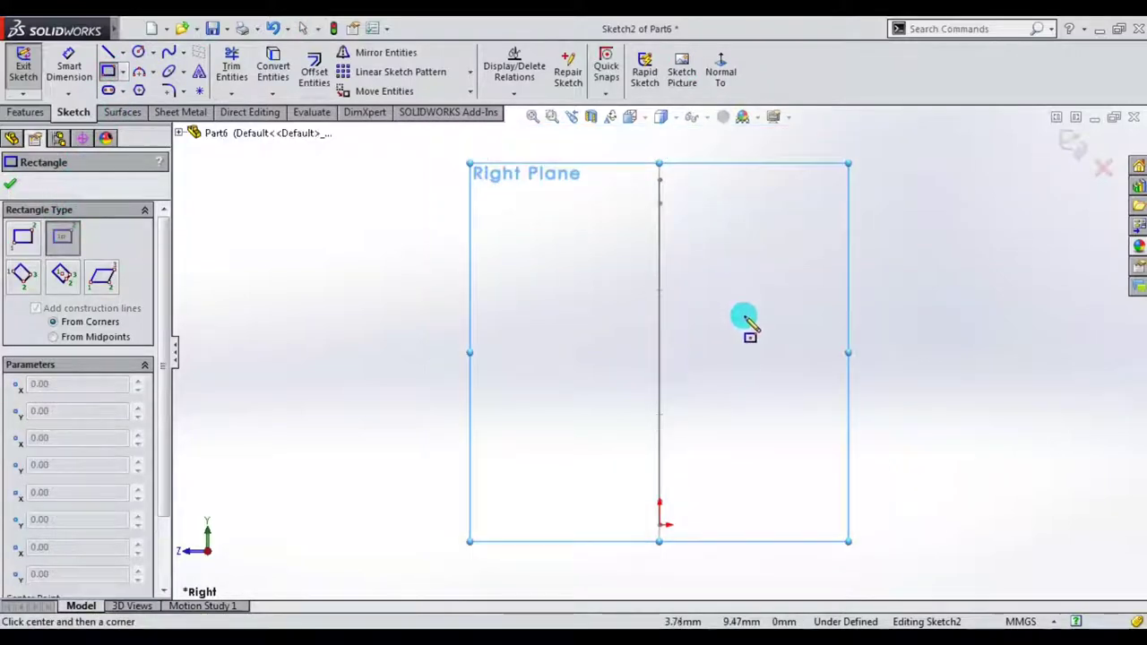
{"action": "left_click", "coordinate": [660, 525]}
{"action": "left_click", "coordinate": [714, 544]}
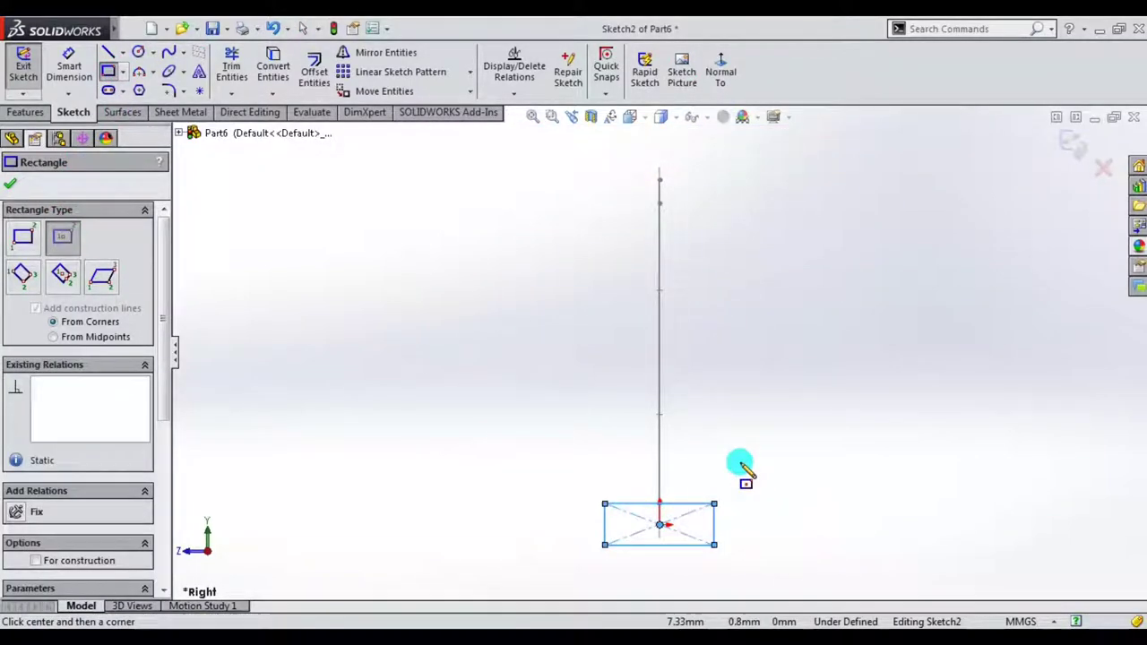
{"action": "key", "text": "Escape"}
- Dimension the rectangle 15 mm wide and 3.5 mm tall
{"action": "key", "text": "d"}
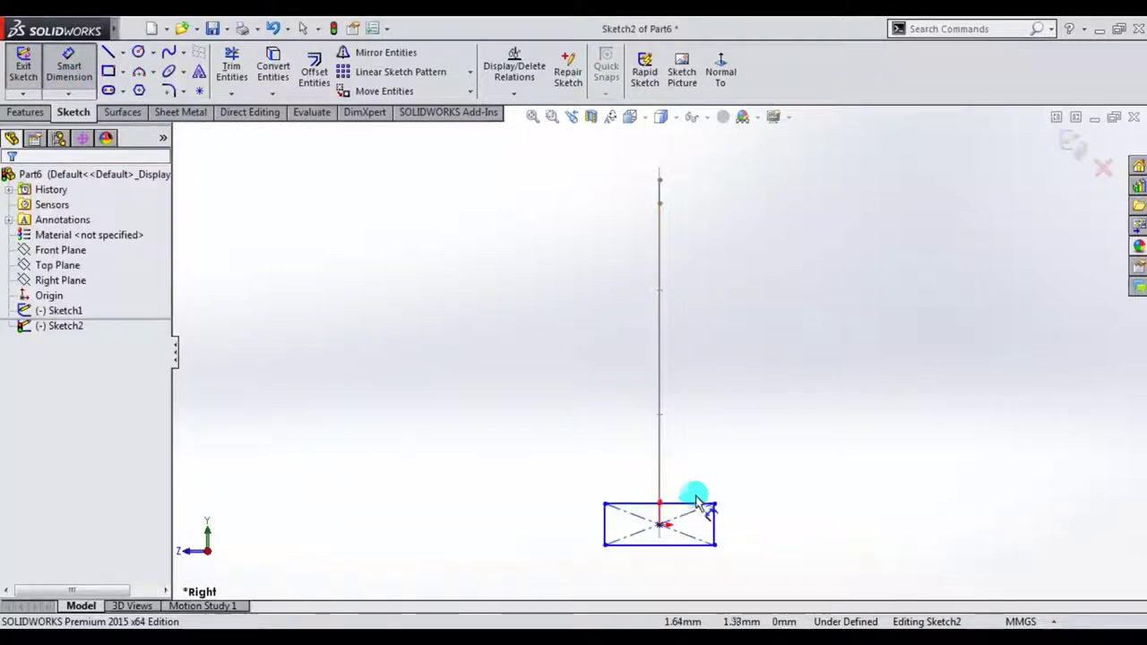
{"action": "left_click", "coordinate": [697, 508]}
{"action": "left_click", "coordinate": [718, 436]}
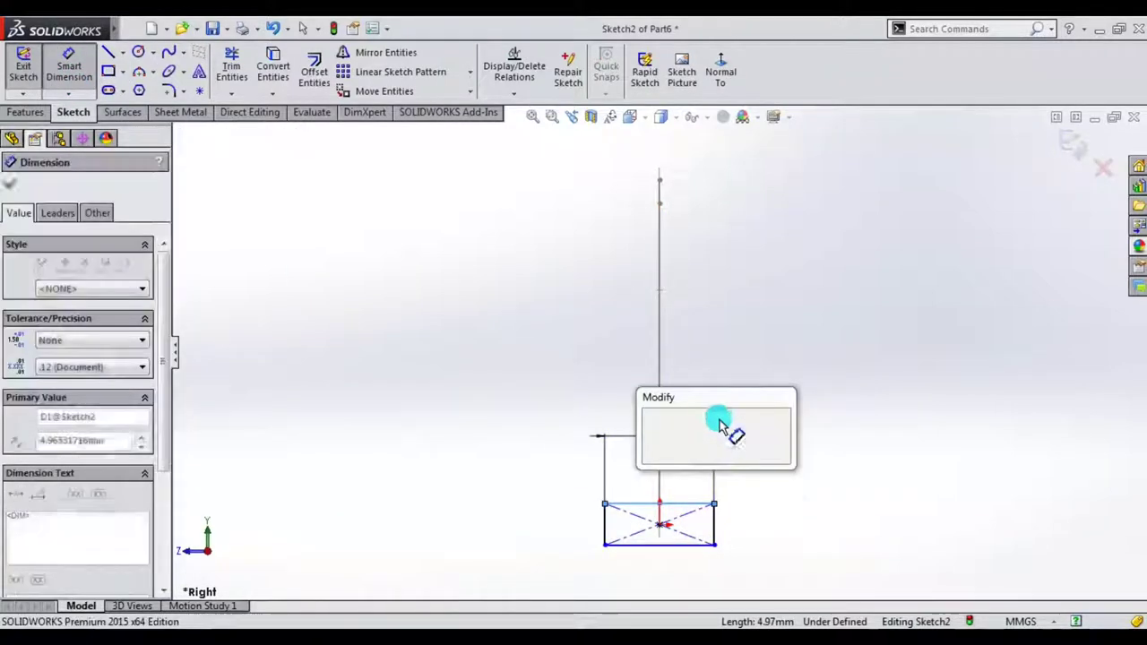
{"action": "type", "text": "15"}
{"action": "key", "text": "Return"}
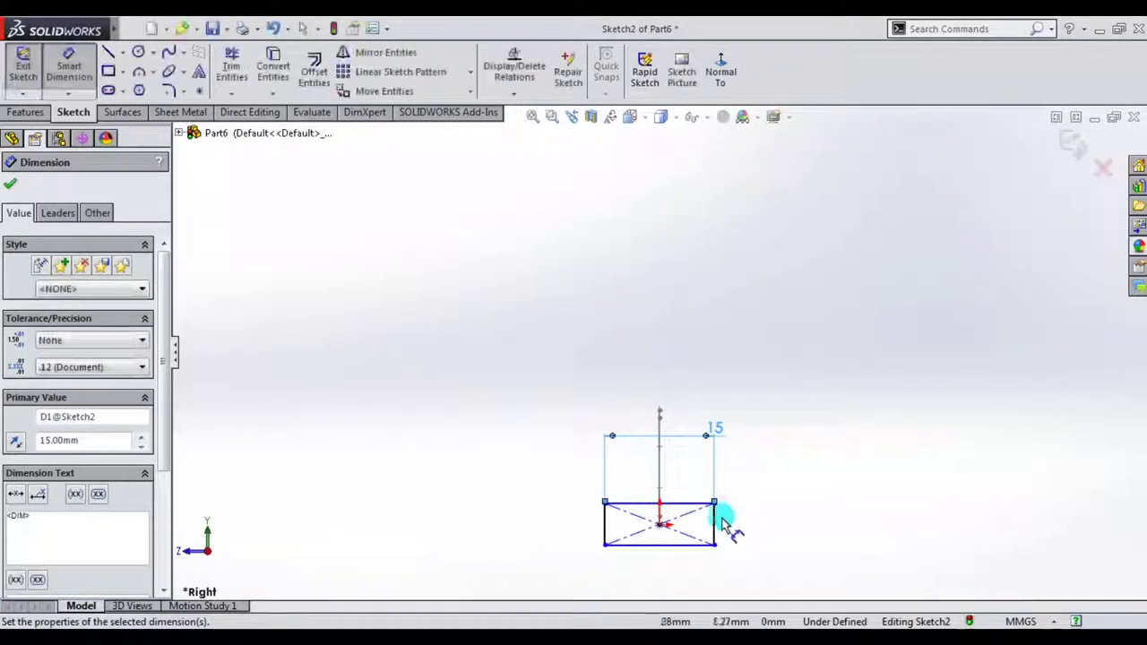
{"action": "left_click", "coordinate": [715, 525]}
{"action": "left_click", "coordinate": [776, 534]}
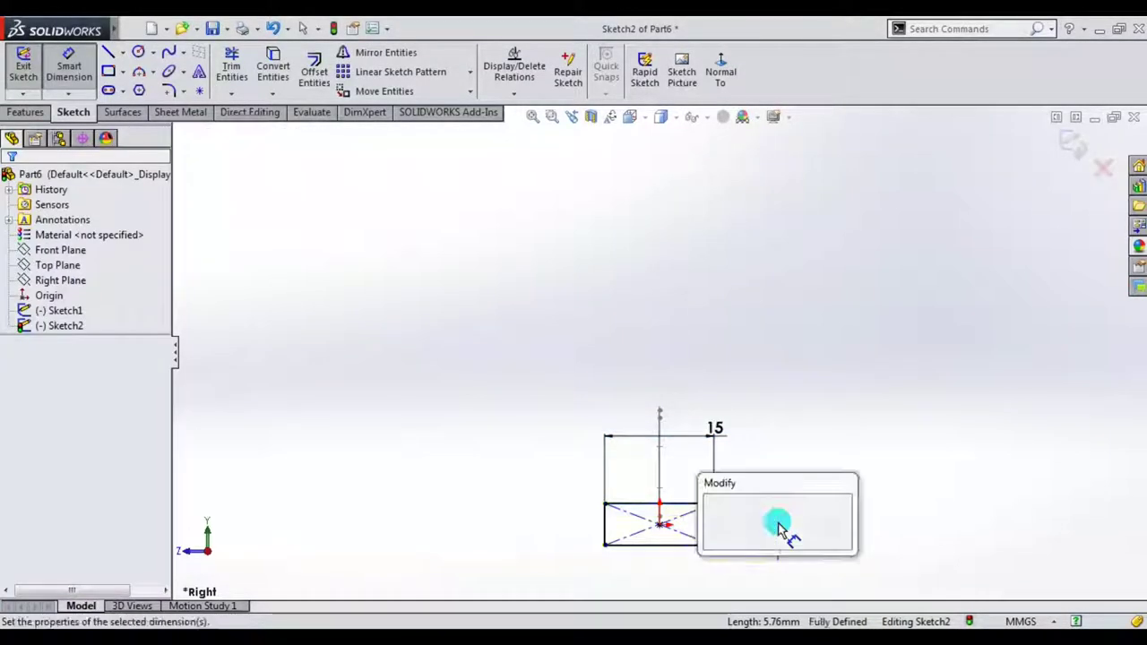
{"action": "type", "text": "3.5"}
{"action": "key", "text": "Return"}
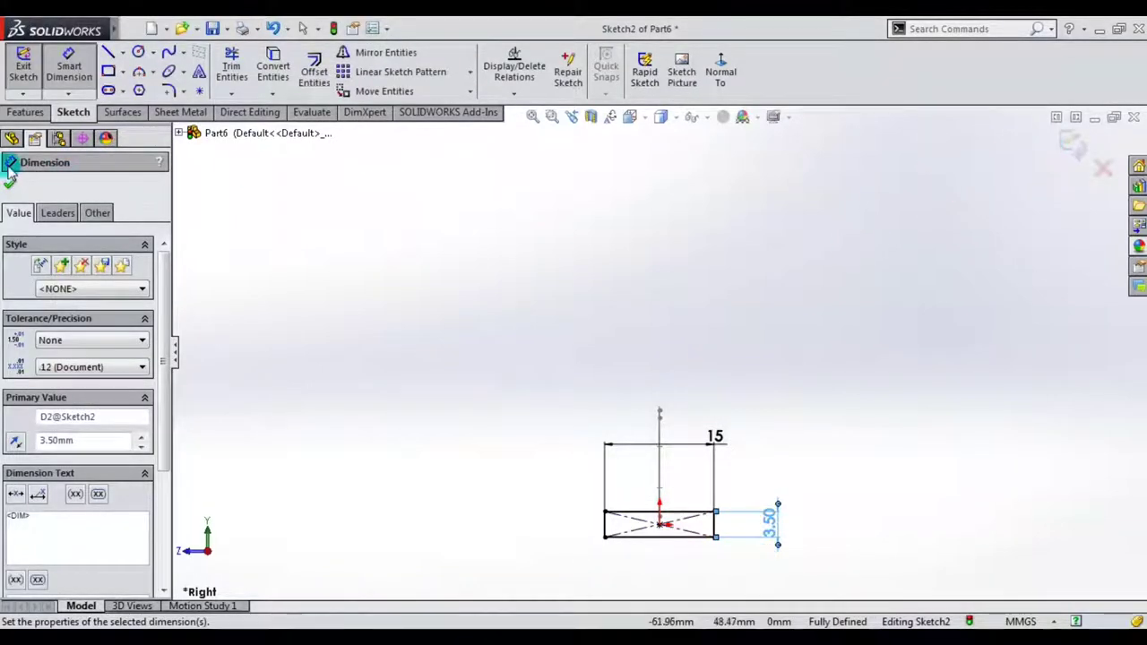
{"action": "left_click", "coordinate": [28, 114]}
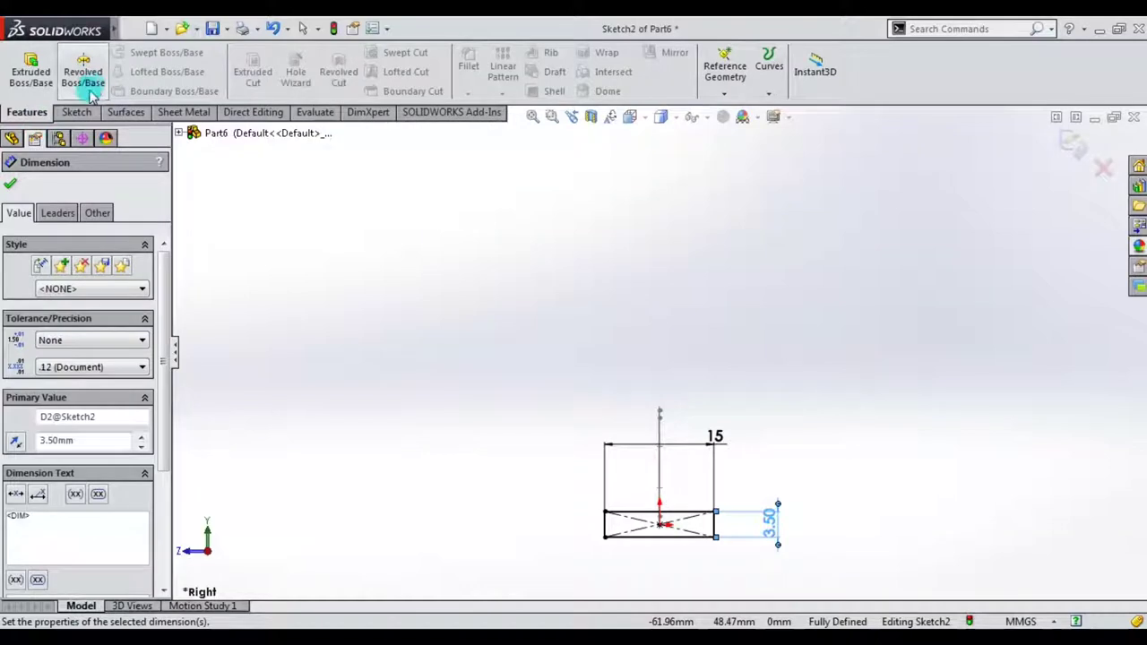
- Sweep the Sketch2 rectangle along the Sketch1 stepped path to create Sweep1, the flat bar
{"action": "left_click", "coordinate": [76, 112]}
{"action": "left_click", "coordinate": [25, 69]}
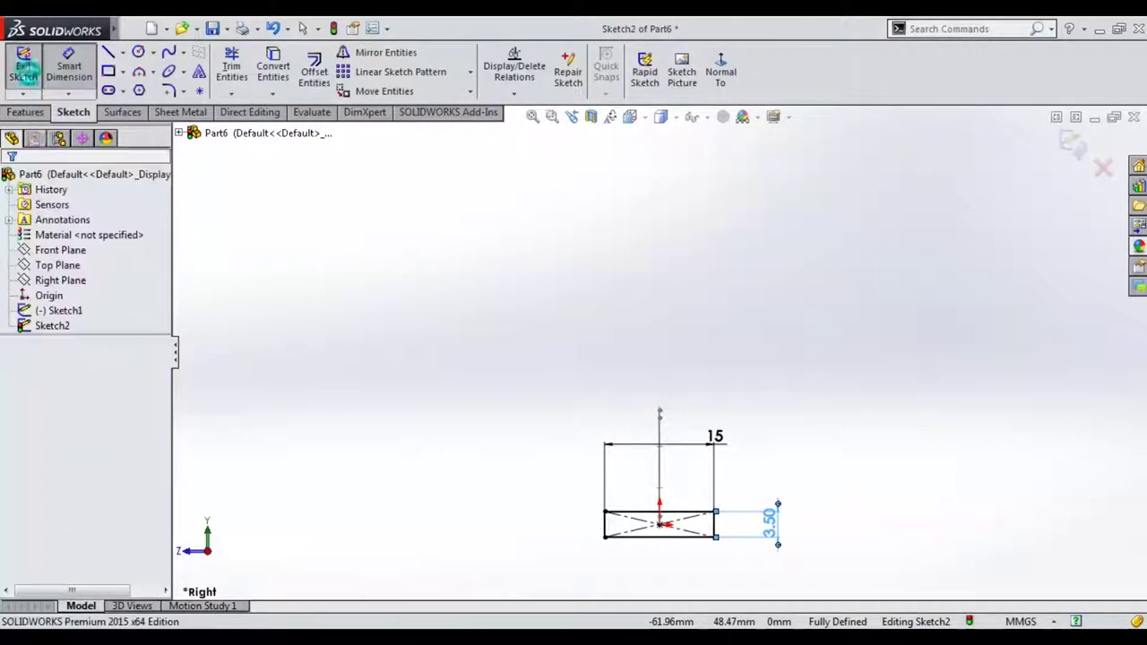
{"action": "left_click", "coordinate": [25, 112]}
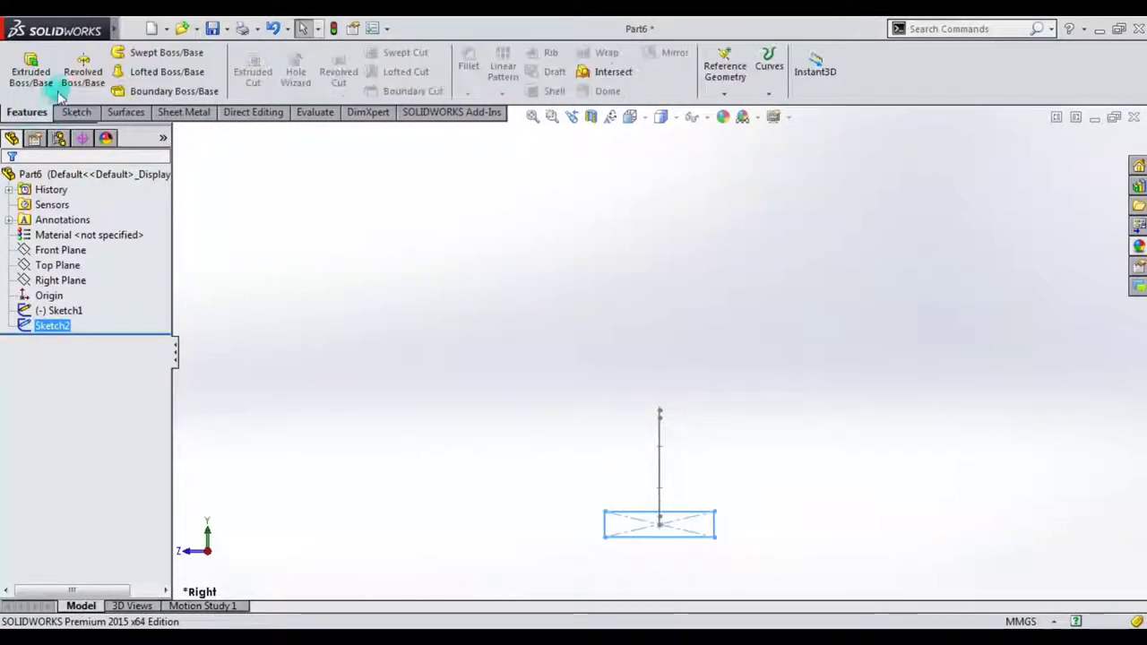
{"action": "left_click", "coordinate": [141, 52]}
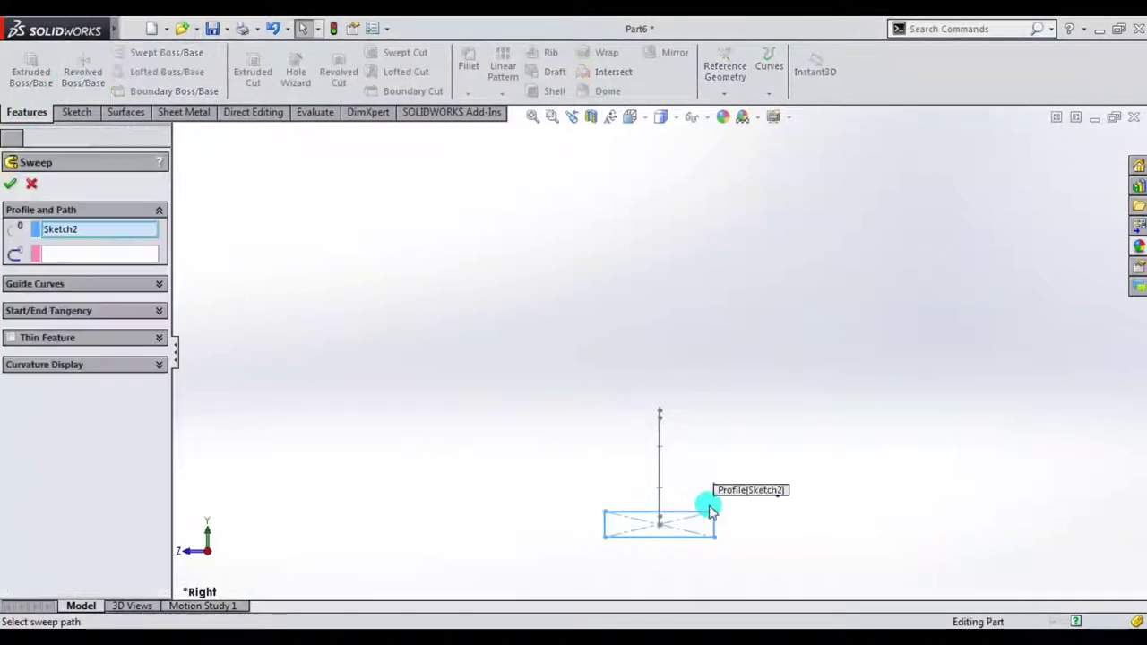
{"action": "left_click", "coordinate": [120, 255]}
{"action": "mouse_move", "coordinate": [795, 403]}
{"action": "middle_mouse_down"}
{"action": "mouse_move", "coordinate": [715, 421]}
{"action": "mouse_move", "coordinate": [724, 431]}
{"action": "mouse_move", "coordinate": [535, 458]}
{"action": "mouse_move", "coordinate": [442, 447]}
{"action": "middle_mouse_up"}
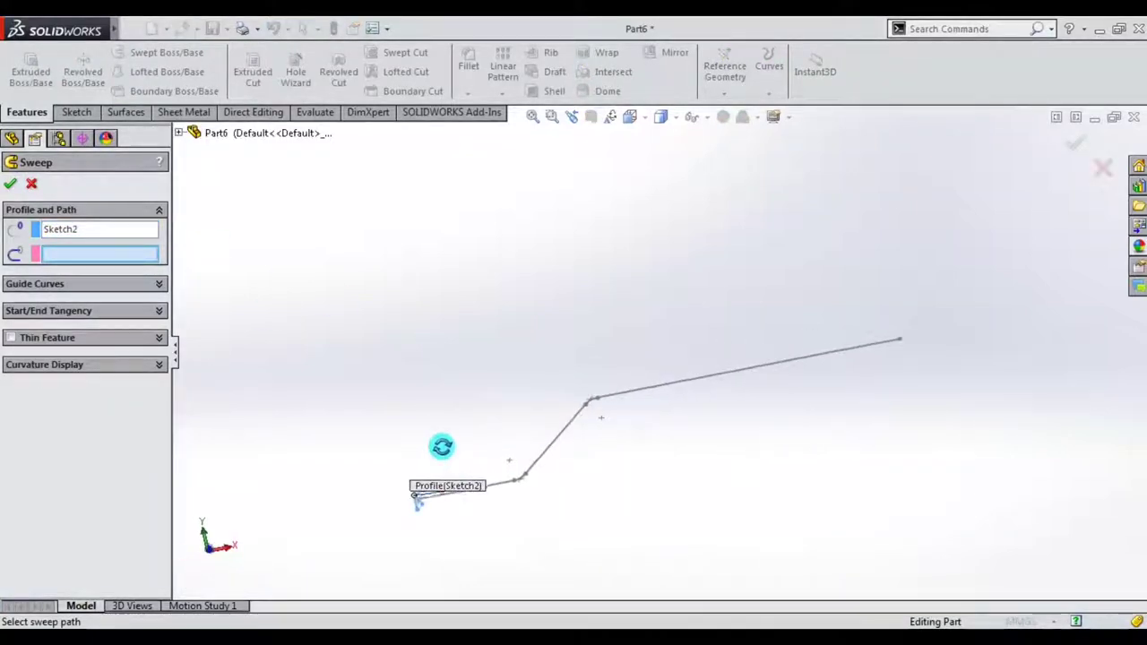
{"action": "left_click", "coordinate": [549, 453]}
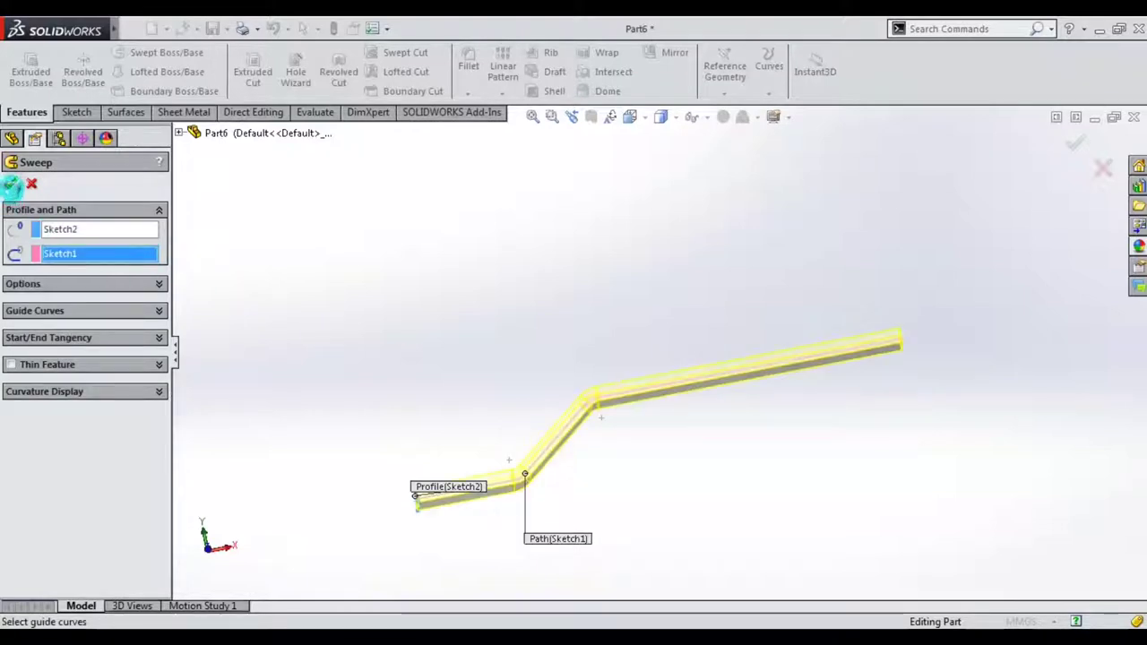
{"action": "left_click", "coordinate": [11, 184]}
- Show the swept bar in the Front view
{"action": "key", "text": "space"}
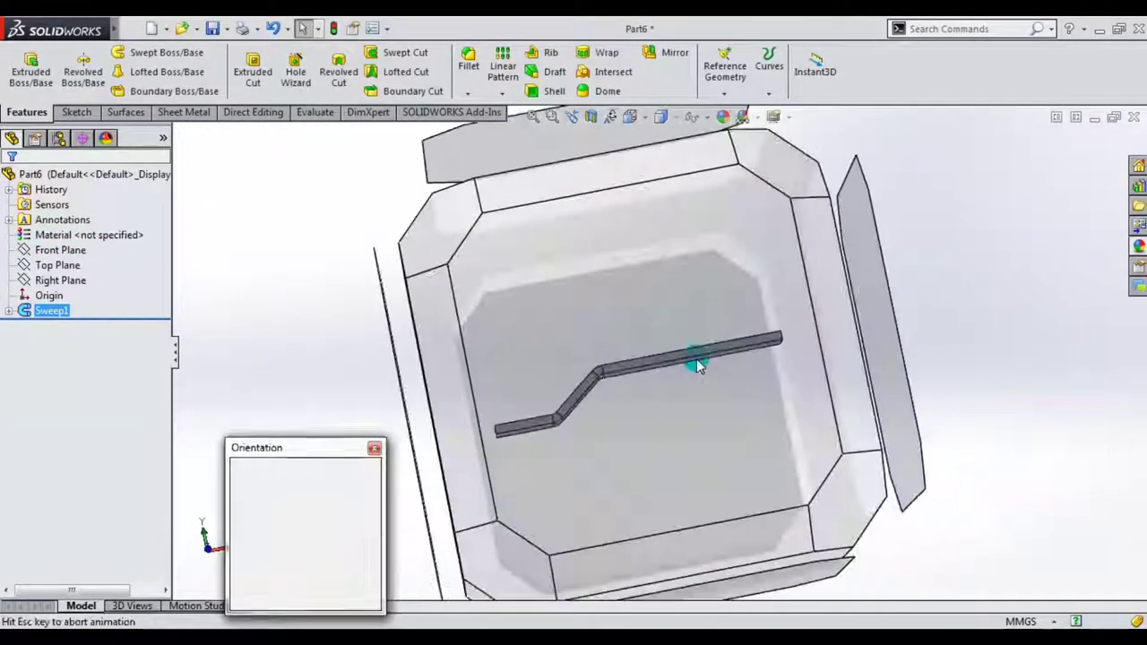
{"action": "scroll", "coordinate": [656, 369], "scroll_direction": "down", "scroll_amount": 1}
{"action": "scroll", "coordinate": [756, 336], "scroll_direction": "up", "scroll_amount": 3}
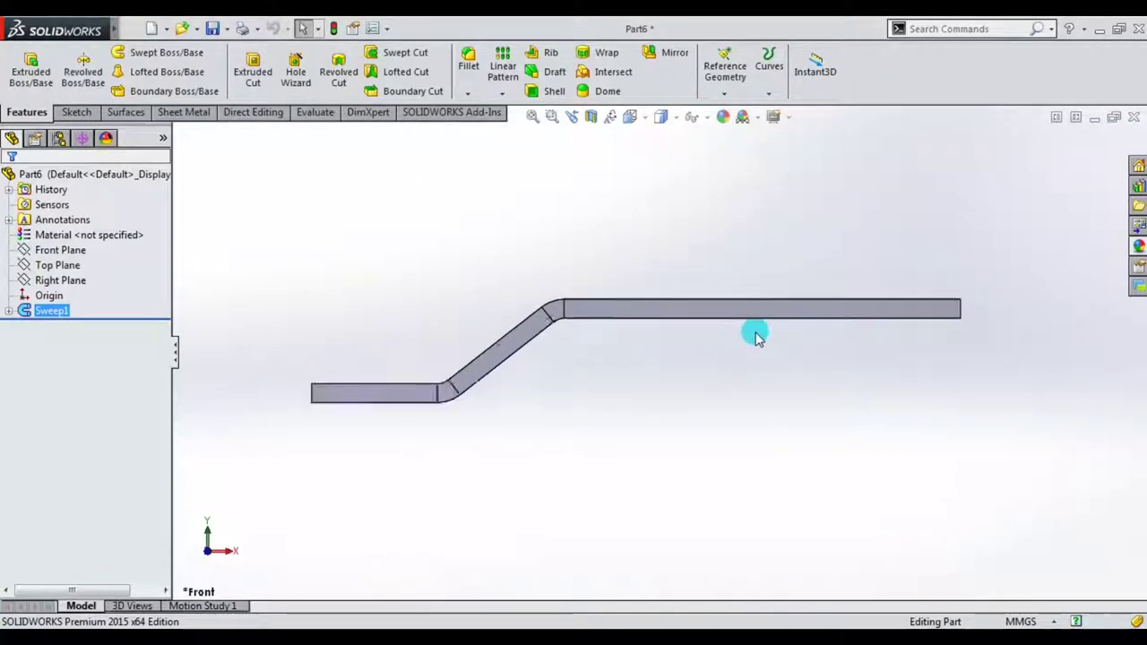
{"action": "left_click", "coordinate": [101, 78]}
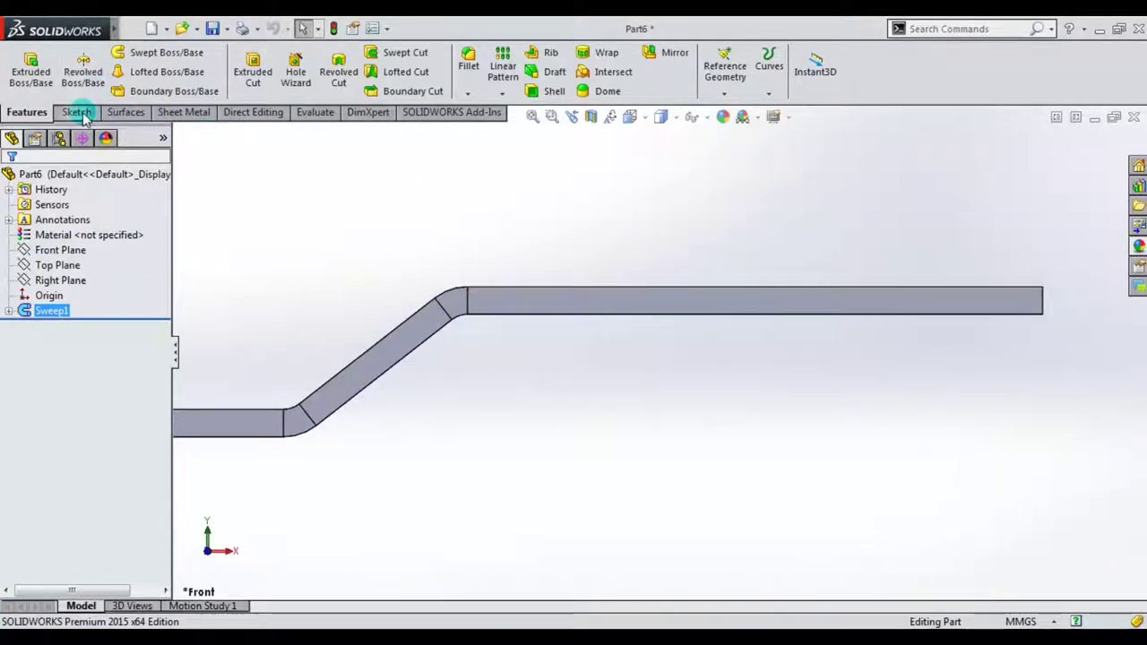
- Start a sketch on the Front Plane and place two points just right of the bar's end
{"action": "left_click", "coordinate": [80, 114]}
{"action": "left_click", "coordinate": [58, 251]}
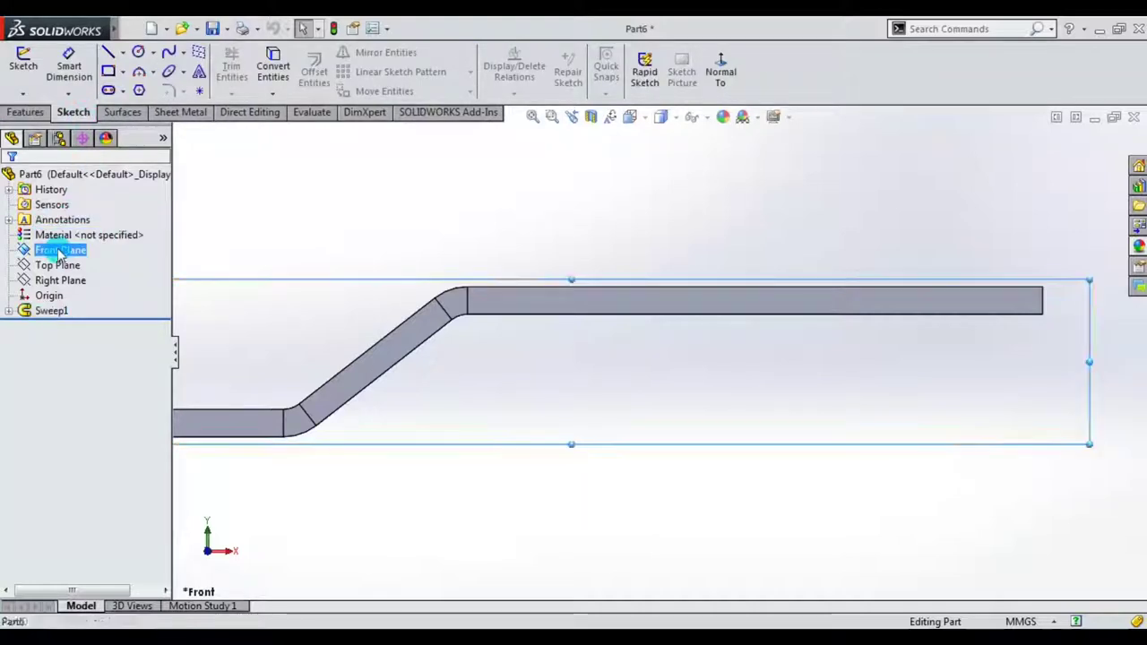
{"action": "left_click", "coordinate": [68, 227]}
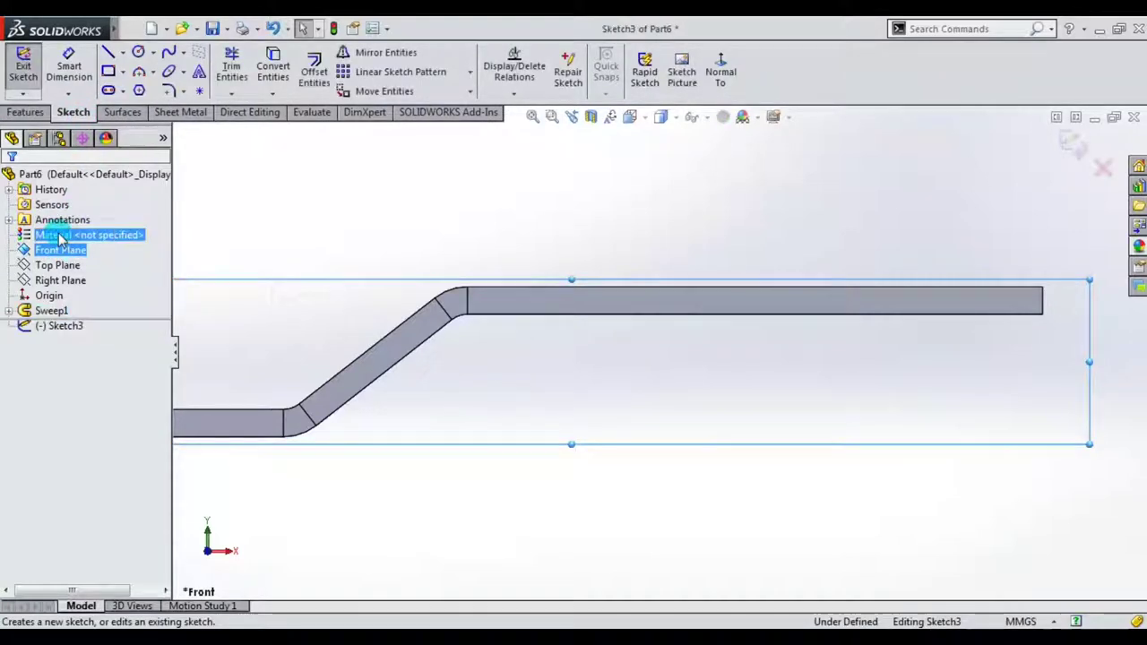
{"action": "left_click", "coordinate": [199, 91]}
{"action": "scroll", "coordinate": [1056, 330], "scroll_direction": "down", "scroll_amount": 2}
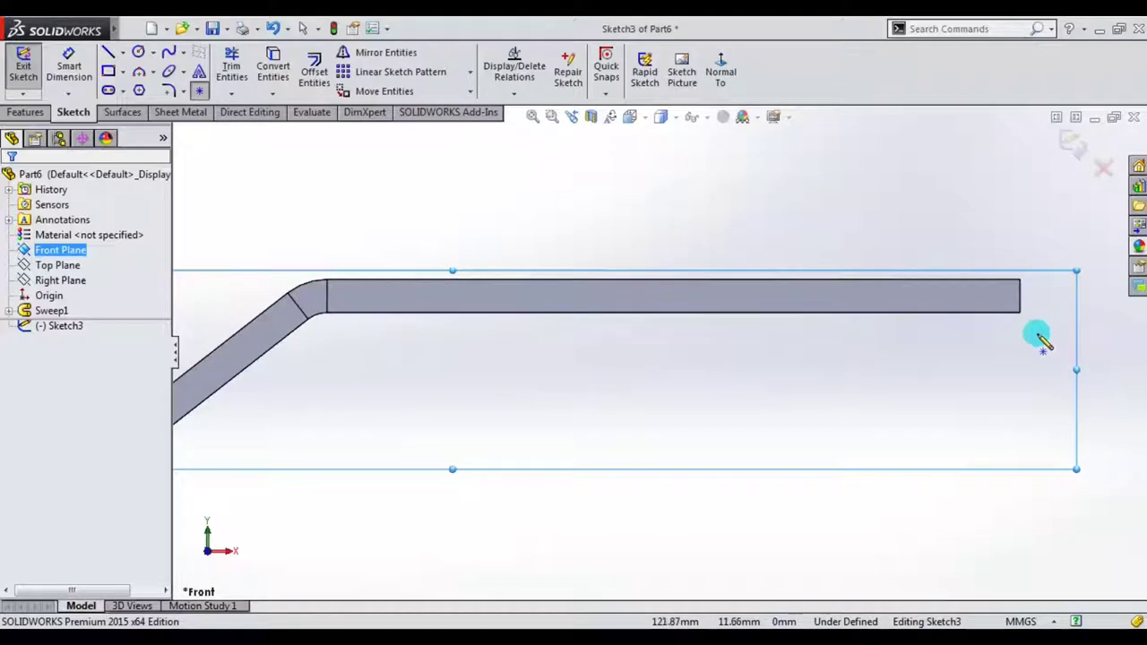
{"action": "left_click", "coordinate": [1034, 328]}
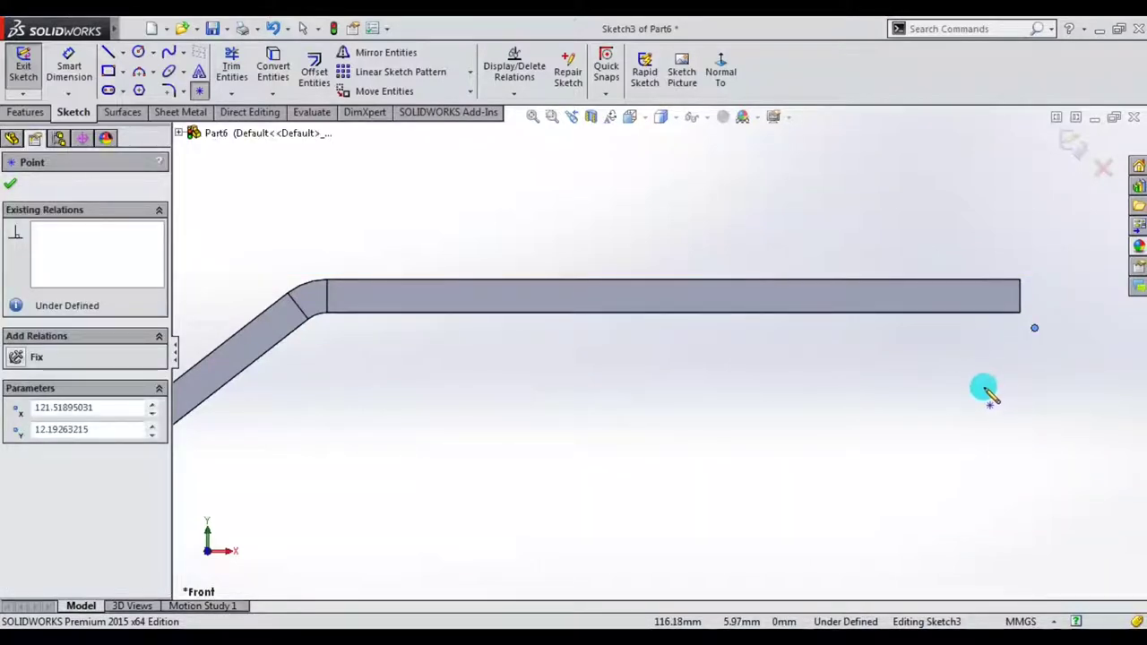
{"action": "left_click", "coordinate": [983, 387]}
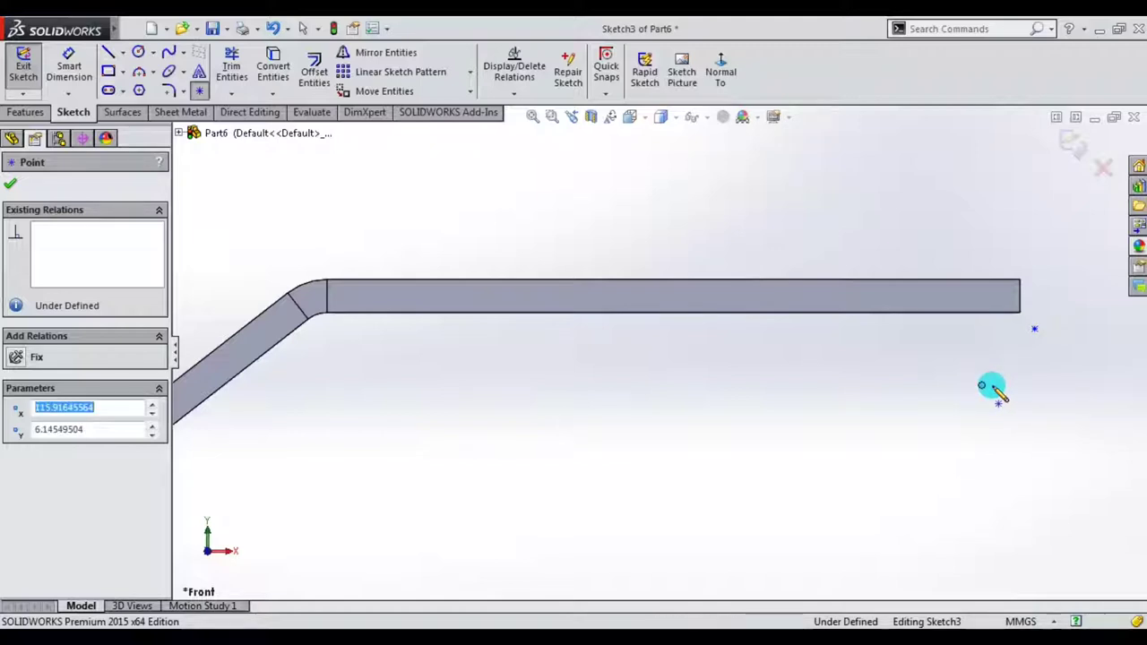
{"action": "key", "text": "Escape"}
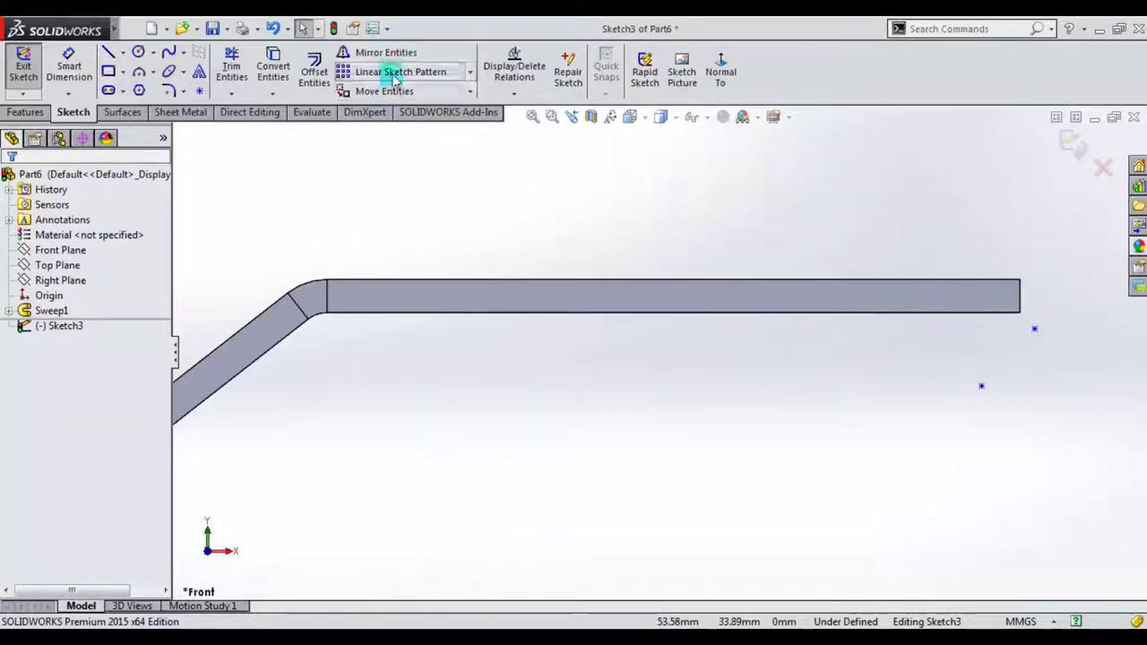
- Linear-pattern both points leftward, with the direction reversed, at 15 mm spacing
{"action": "left_click", "coordinate": [399, 72]}
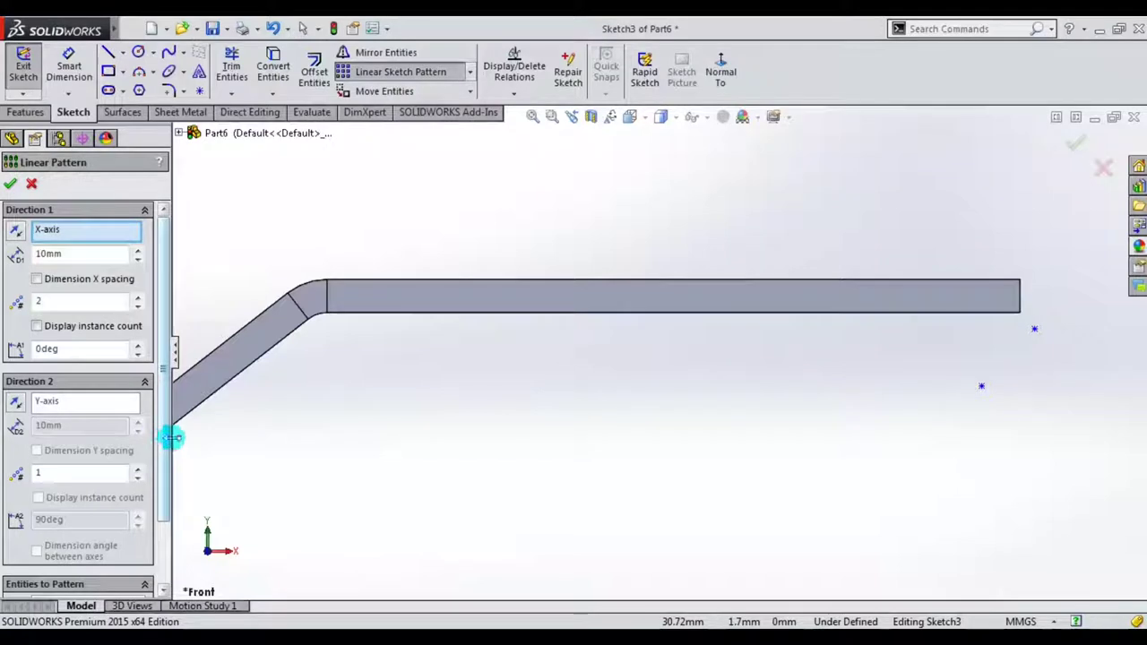
{"action": "left_click_drag", "start_coordinate": [166, 438], "coordinate": [164, 502]}
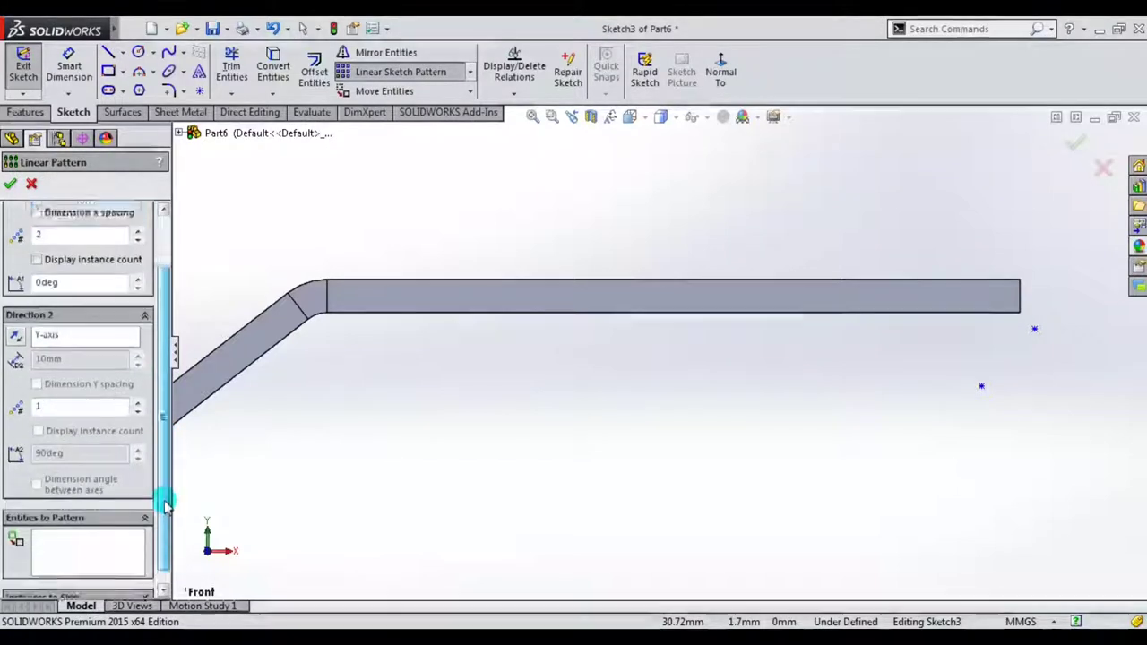
{"action": "left_click", "coordinate": [1037, 332]}
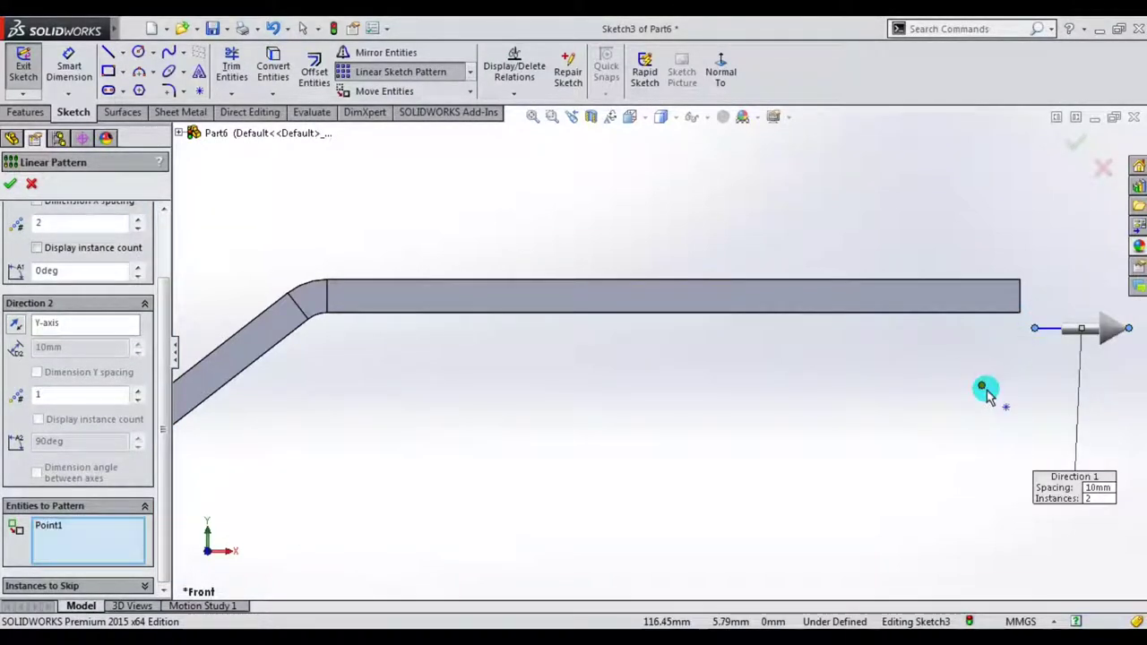
{"action": "left_click", "coordinate": [983, 388]}
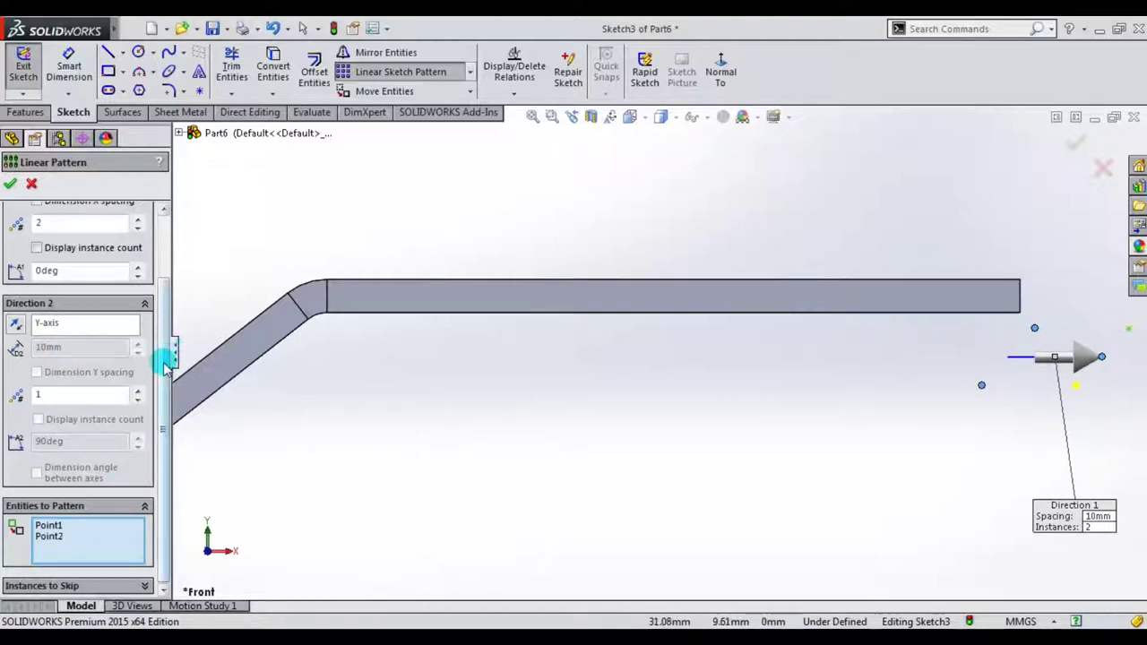
{"action": "scroll", "coordinate": [166, 367], "scroll_direction": "up", "scroll_amount": 3}
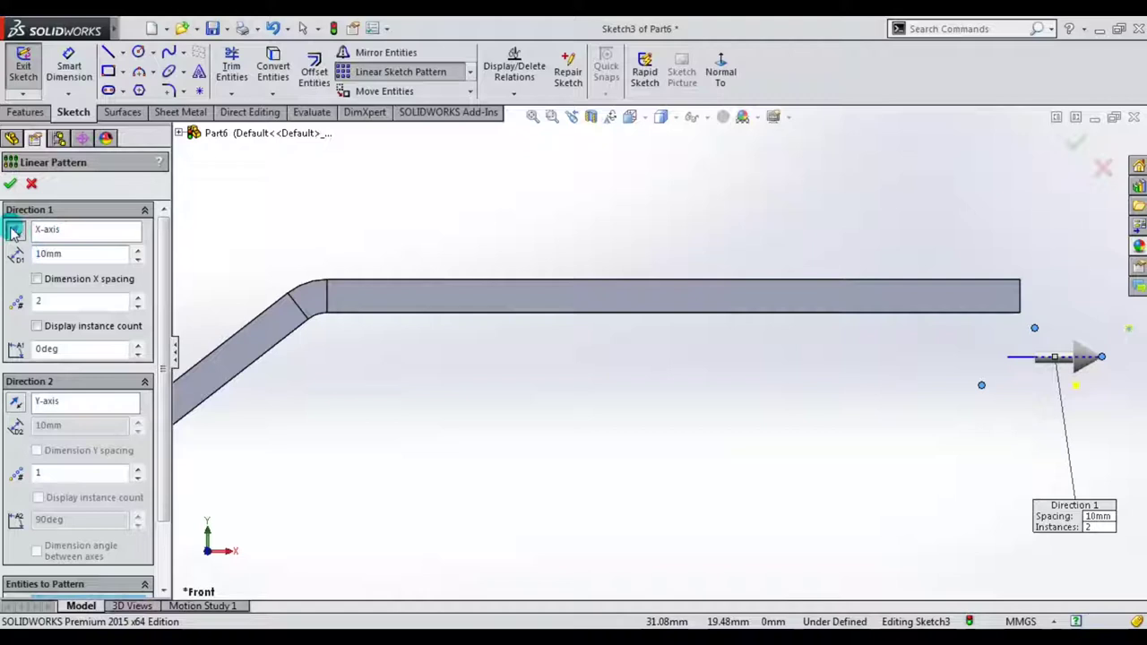
{"action": "left_click", "coordinate": [15, 232]}
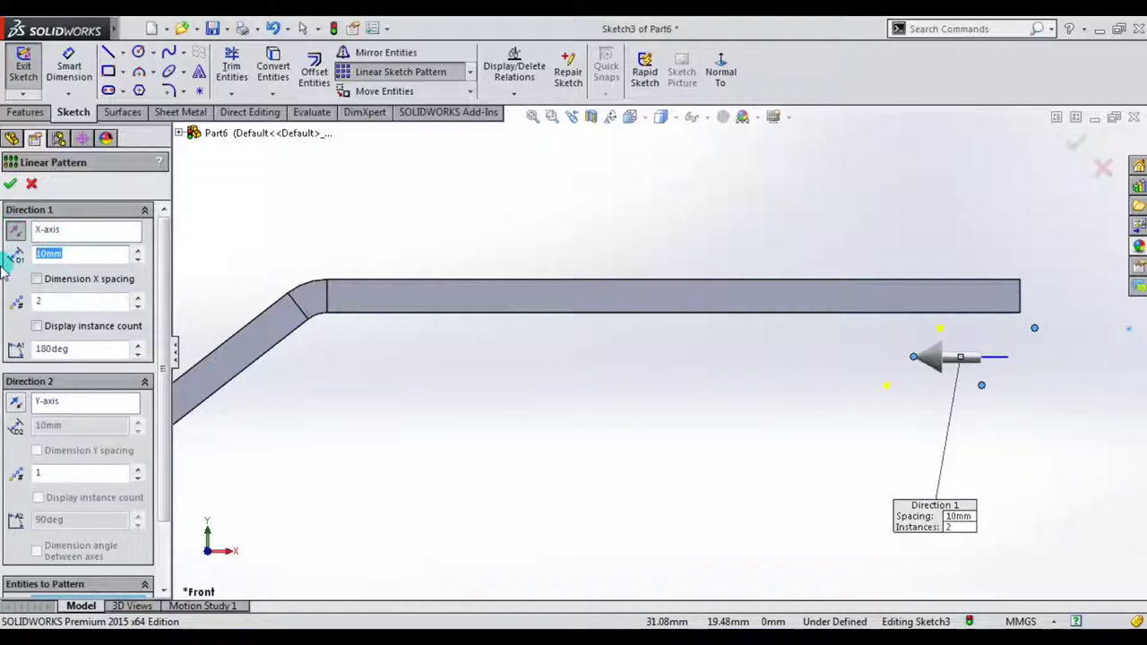
{"action": "type", "text": "15"}
{"action": "key", "text": "Return"}
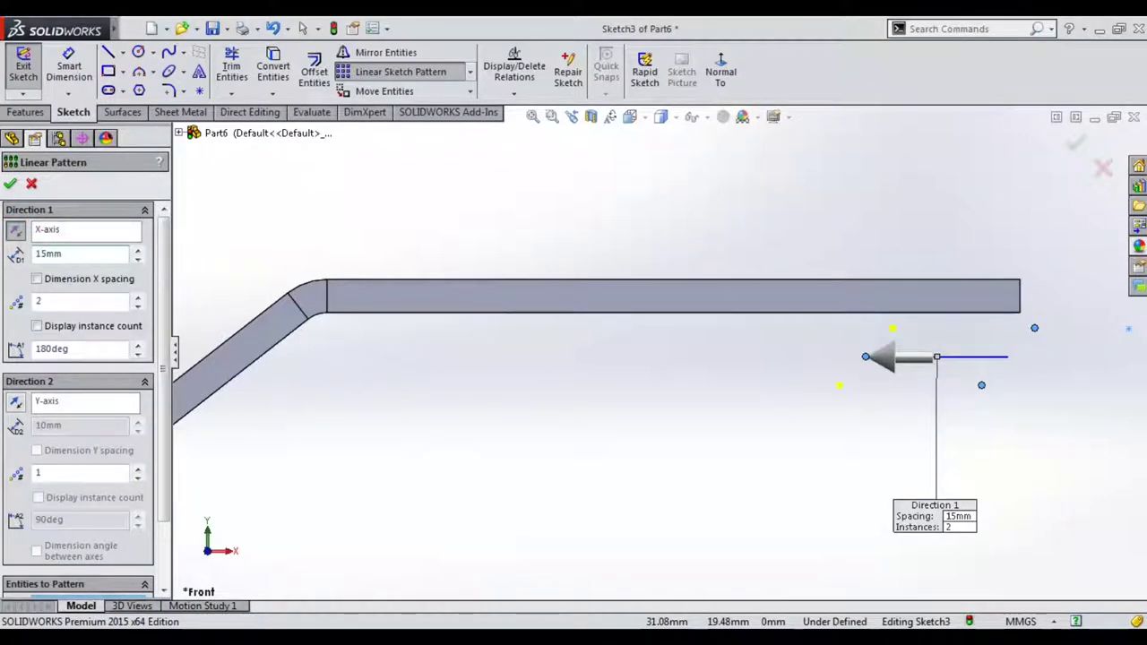
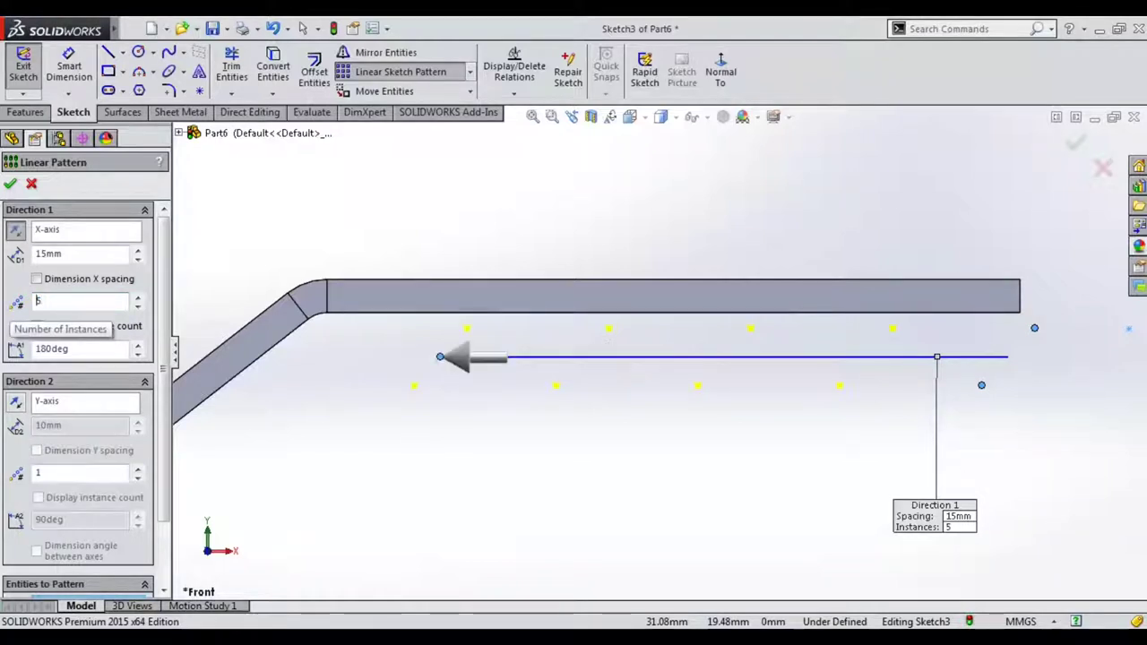
- Accept the linear sketch pattern of points and clear the selection
{"action": "left_click", "coordinate": [10, 184]}
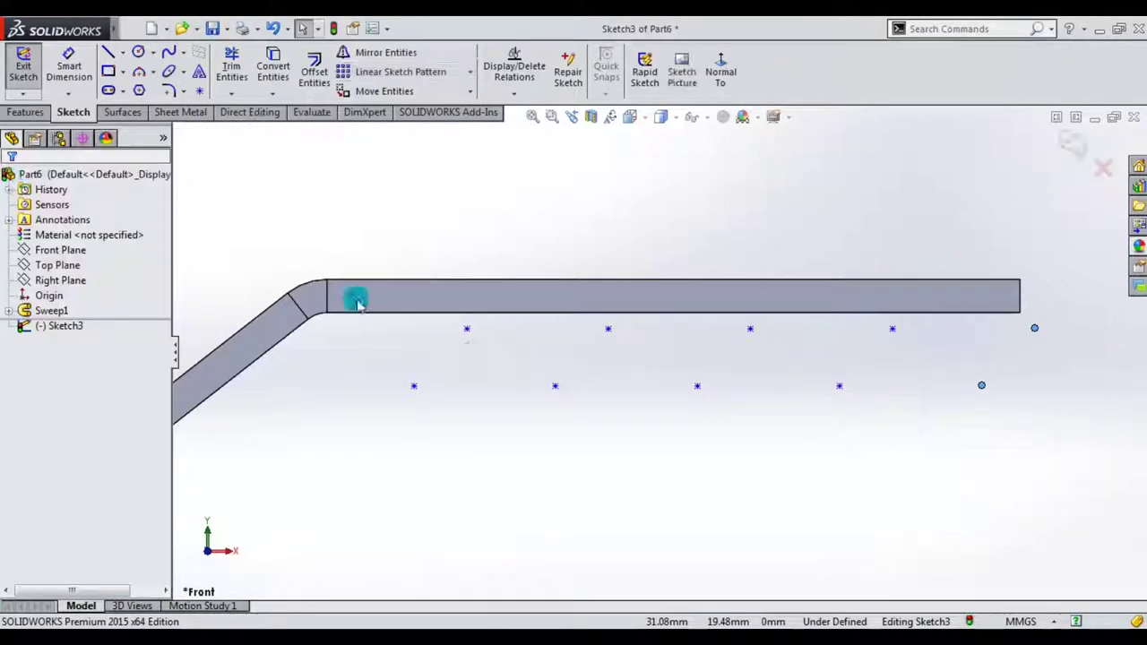
{"action": "left_click", "coordinate": [414, 386]}
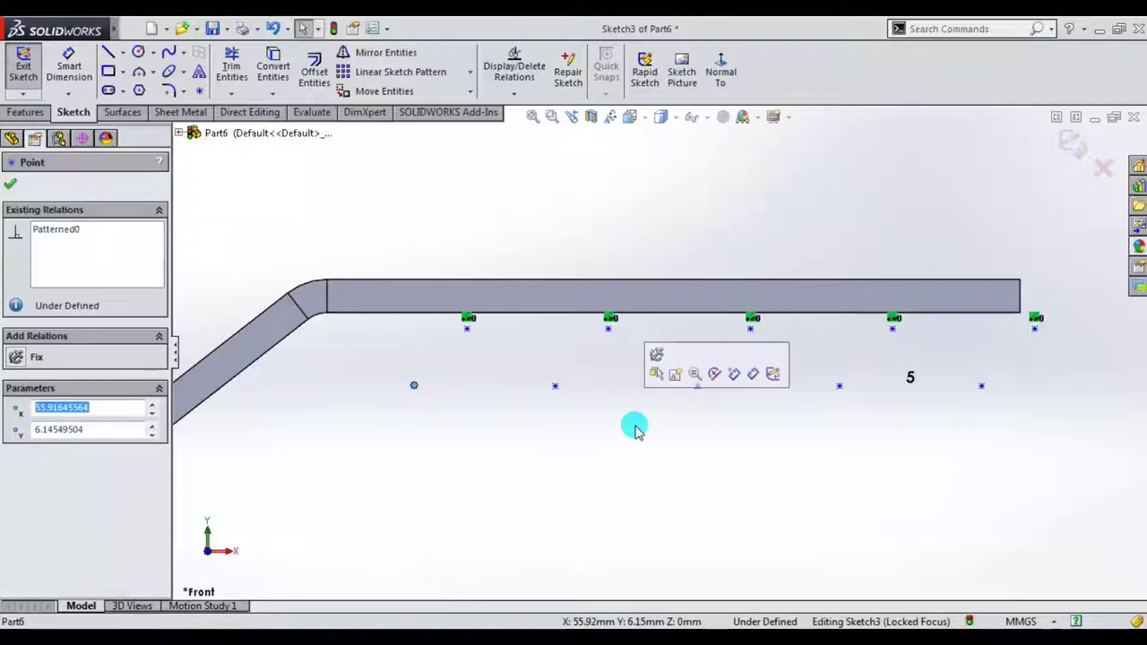
{"action": "left_click", "coordinate": [538, 453]}
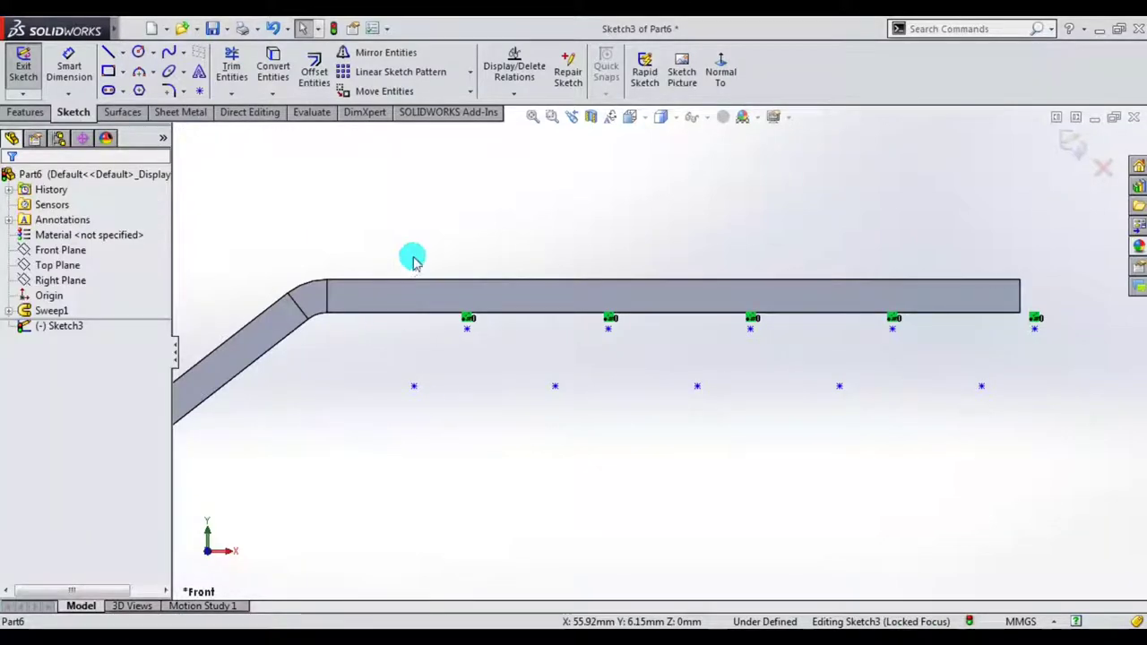
- Draw a spline zigzagging right to left through alternating upper and lower patterned points
{"action": "left_click", "coordinate": [166, 56]}
{"action": "left_click", "coordinate": [1004, 357]}
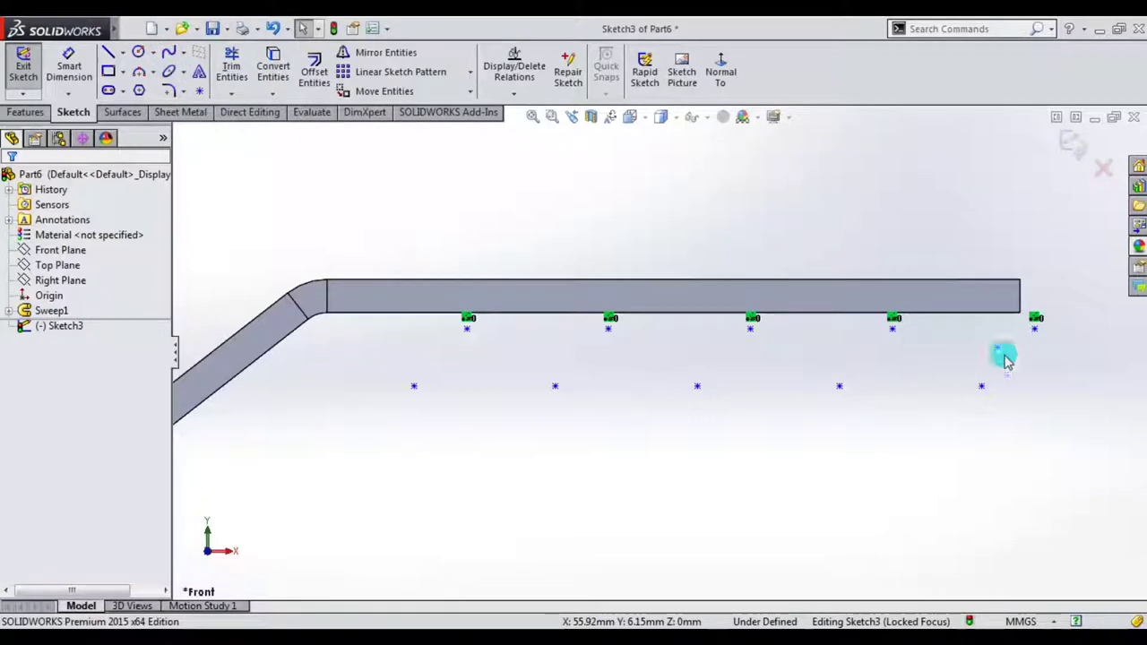
{"action": "left_click", "coordinate": [168, 51]}
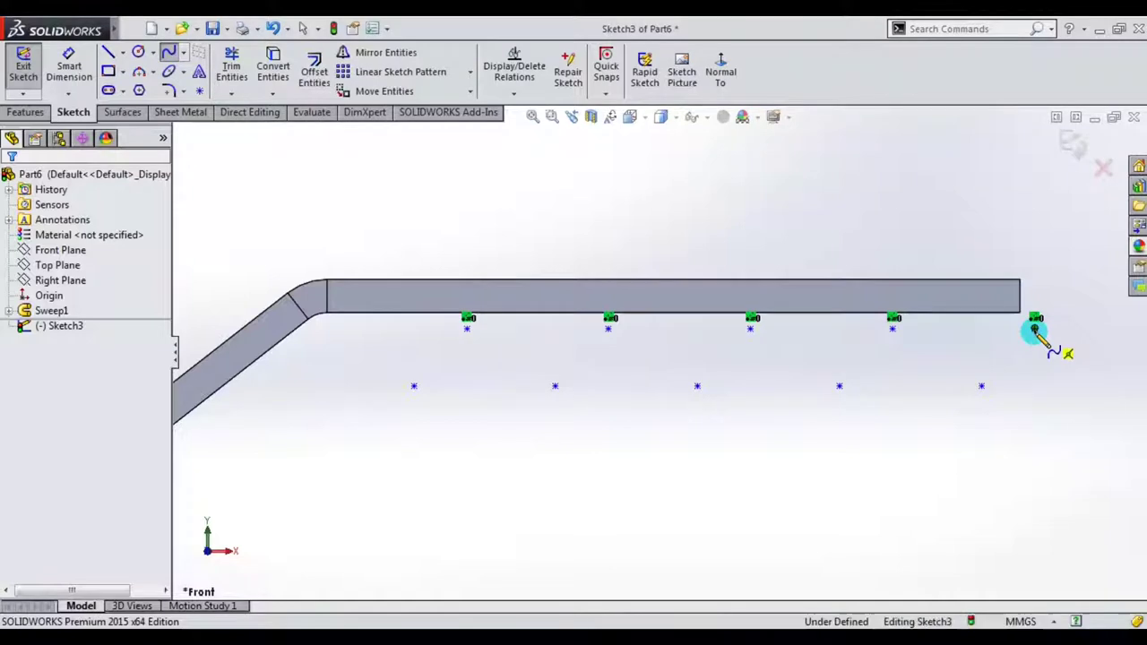
{"action": "left_click", "coordinate": [1036, 329]}
{"action": "left_click", "coordinate": [981, 385]}
{"action": "left_click", "coordinate": [894, 330]}
{"action": "left_click", "coordinate": [840, 386]}
{"action": "left_click", "coordinate": [751, 329]}
{"action": "left_click", "coordinate": [698, 385]}
{"action": "left_click", "coordinate": [609, 329]}
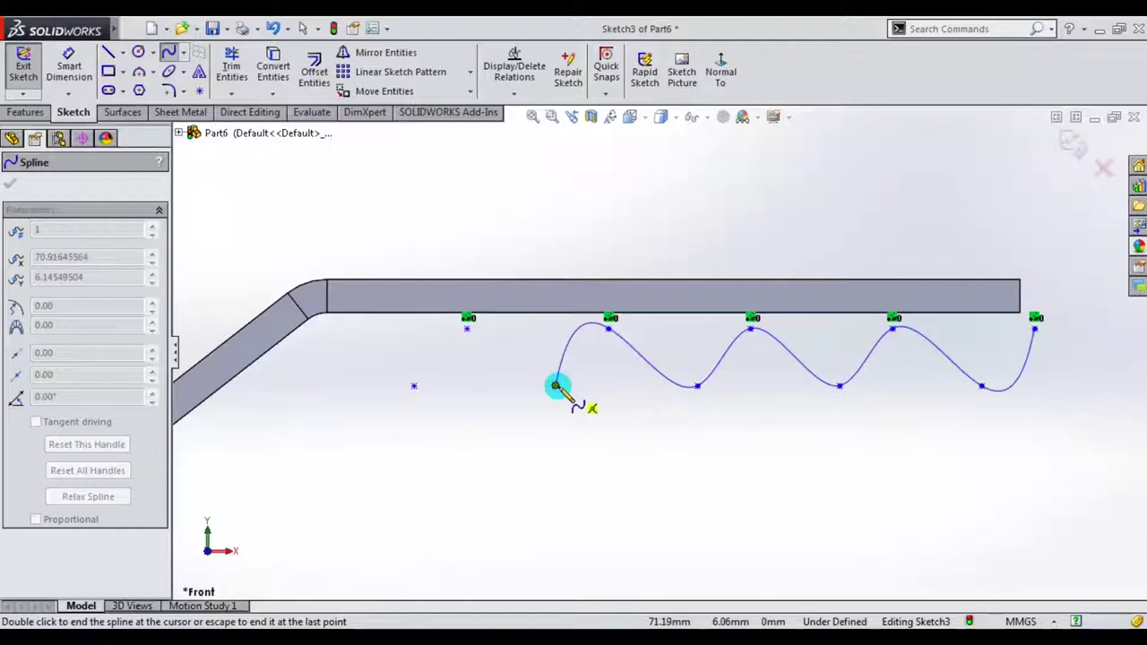
{"action": "left_click", "coordinate": [555, 386]}
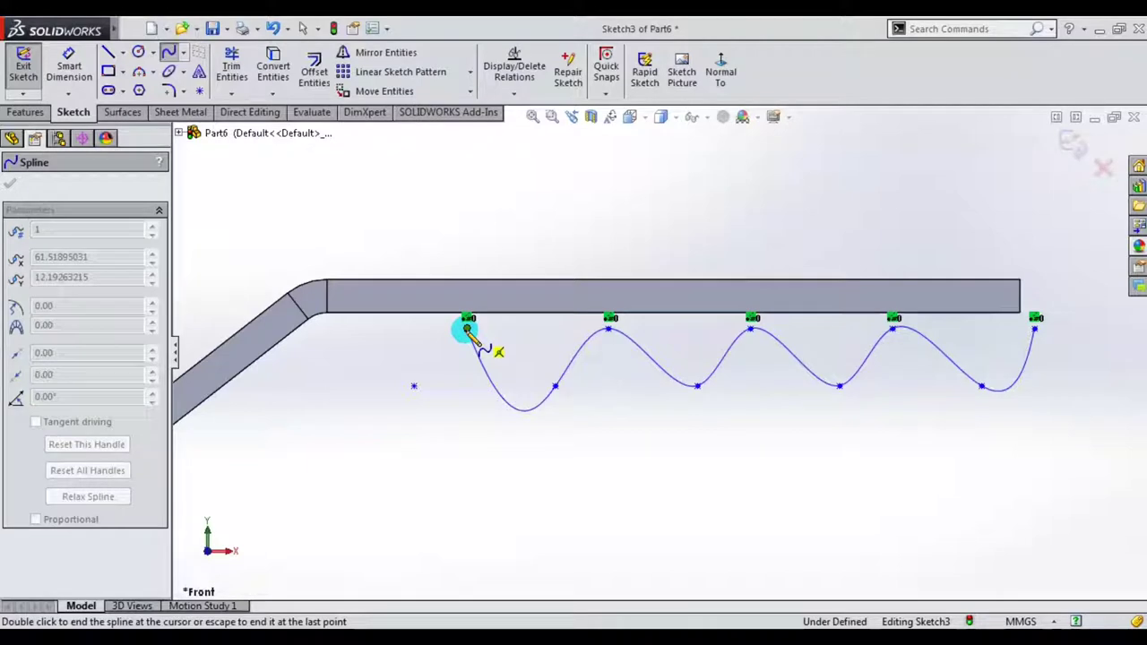
{"action": "double_click", "coordinate": [467, 330]}
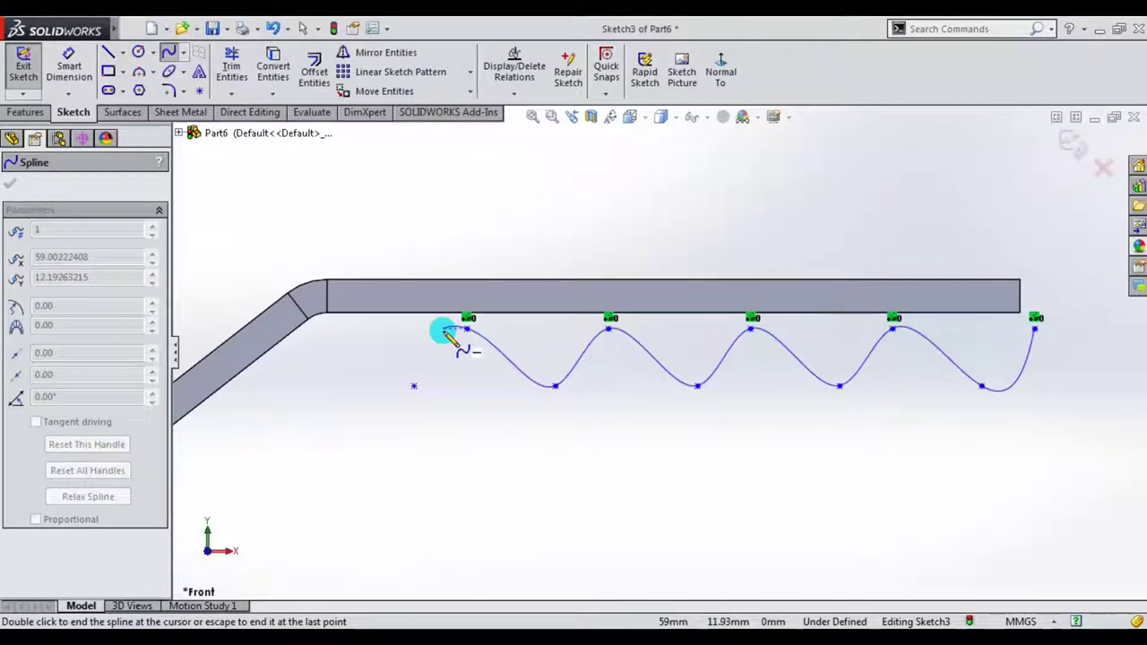
{"action": "key", "text": "Escape"}
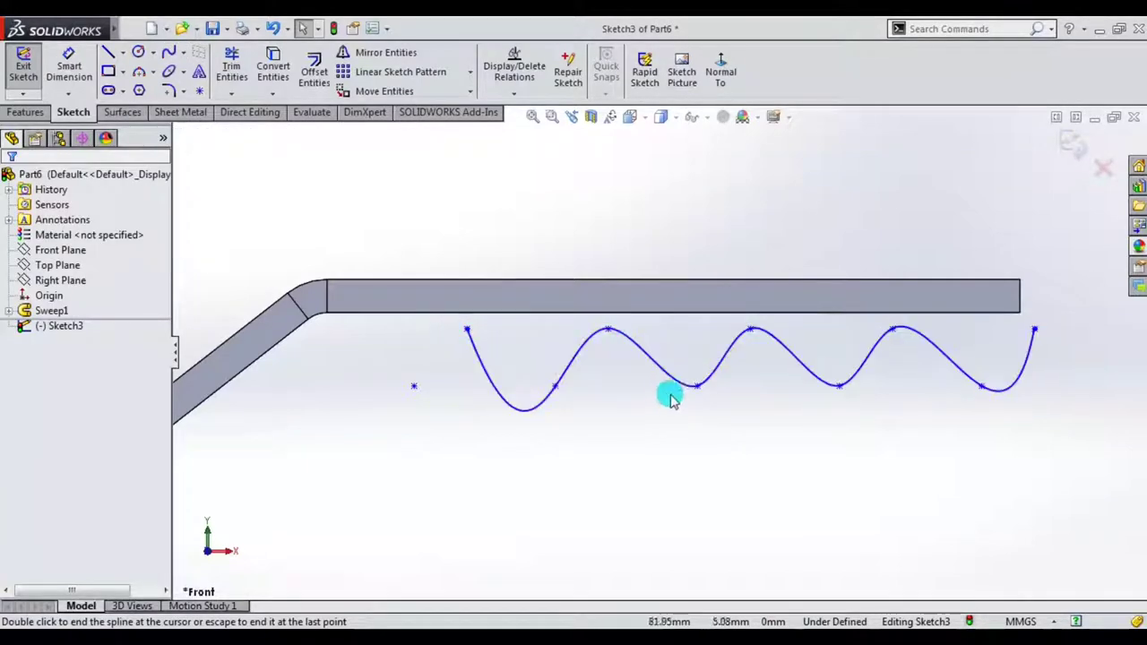
- Drag a spline point to reshape the wave's first dip
{"action": "left_click", "coordinate": [473, 341]}
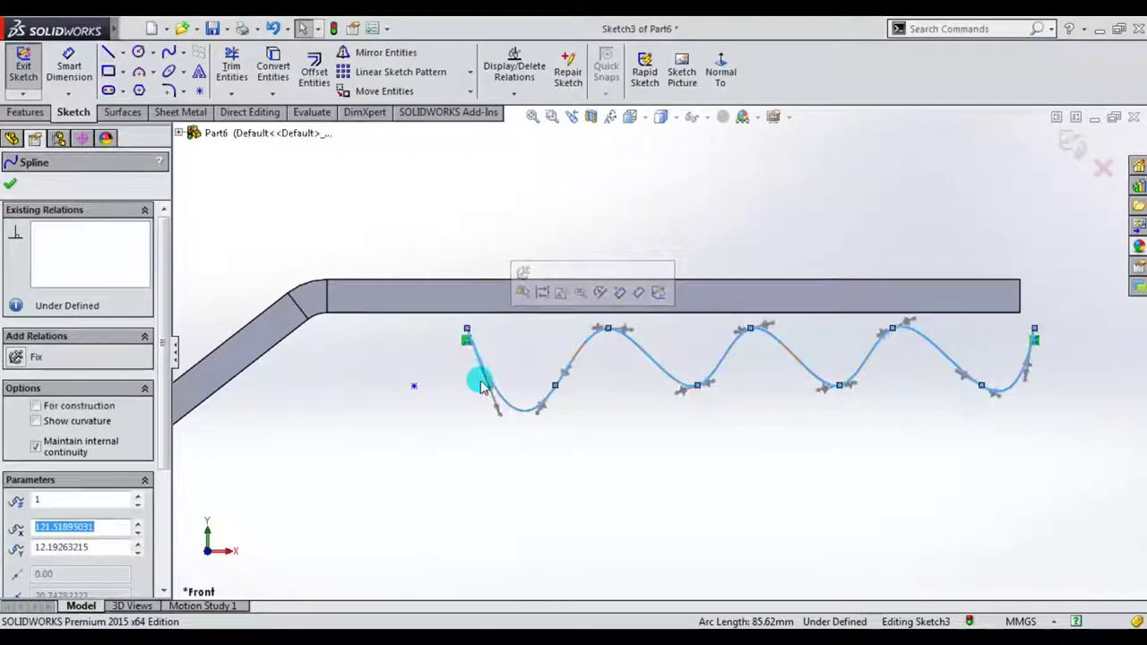
{"action": "left_click_drag", "start_coordinate": [500, 418], "coordinate": [488, 387]}
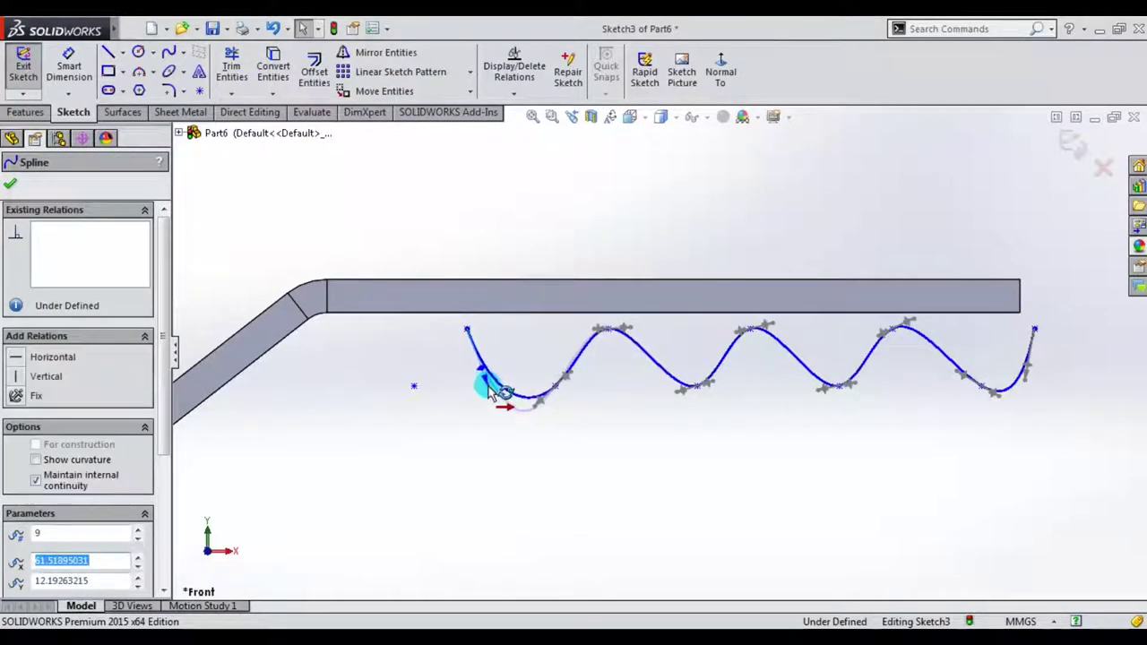
{"action": "left_click", "coordinate": [492, 415]}
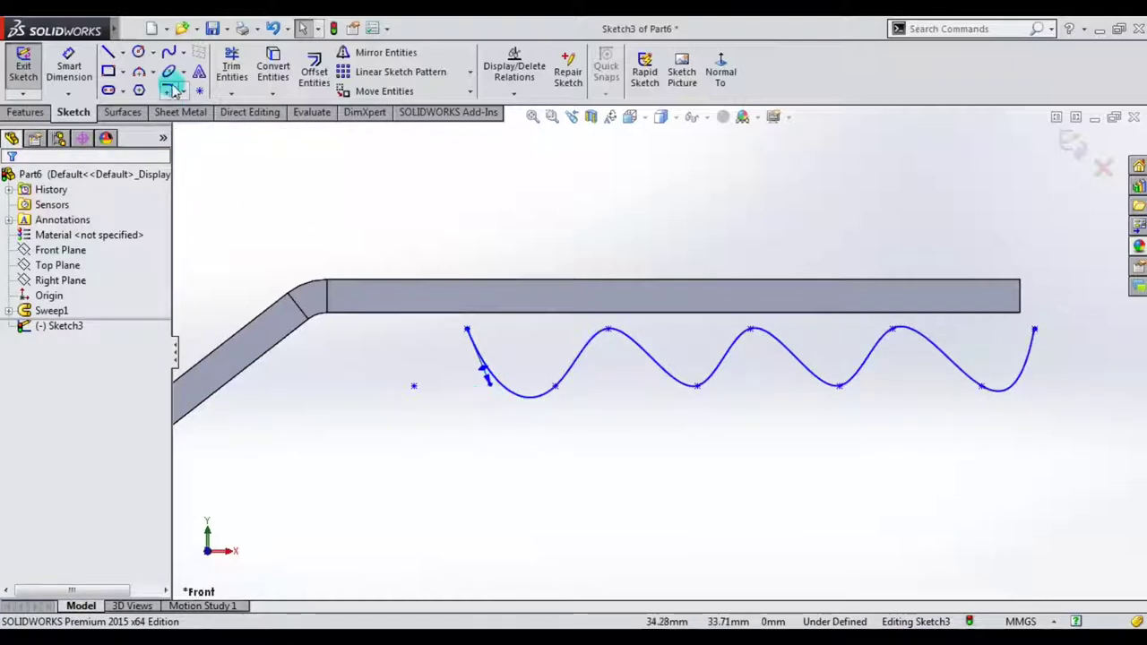
- Draw lines from the spline's left end, up above the bar, across, and down to its right end
{"action": "left_click", "coordinate": [108, 56]}
{"action": "left_click", "coordinate": [466, 329]}
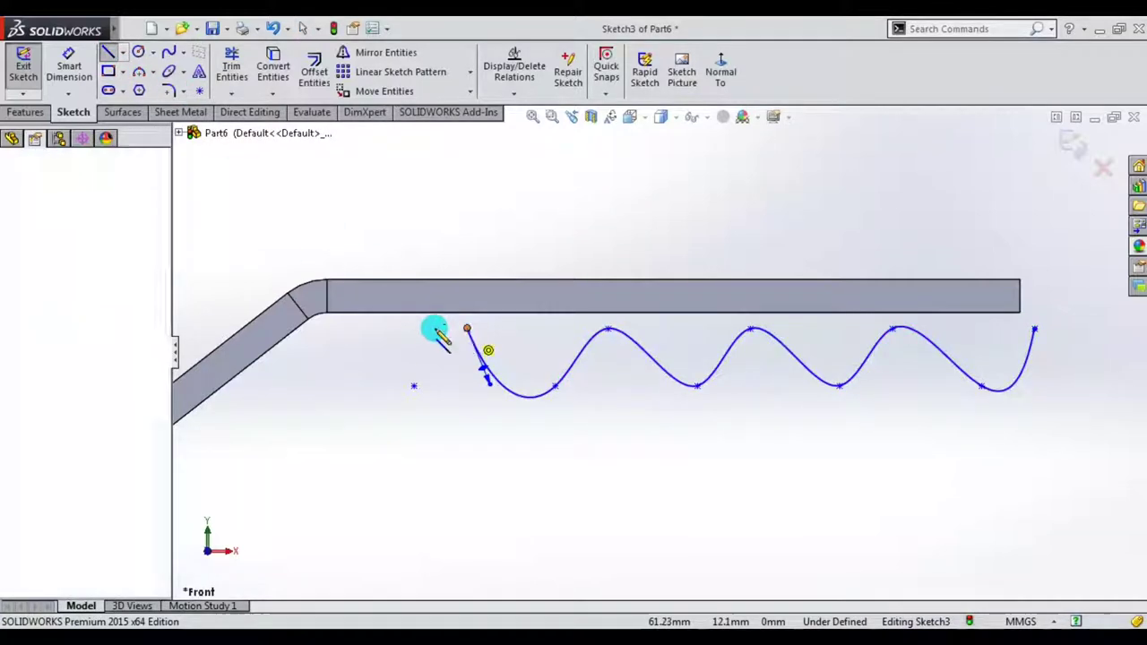
{"action": "scroll", "coordinate": [333, 325], "scroll_direction": "down", "scroll_amount": 3}
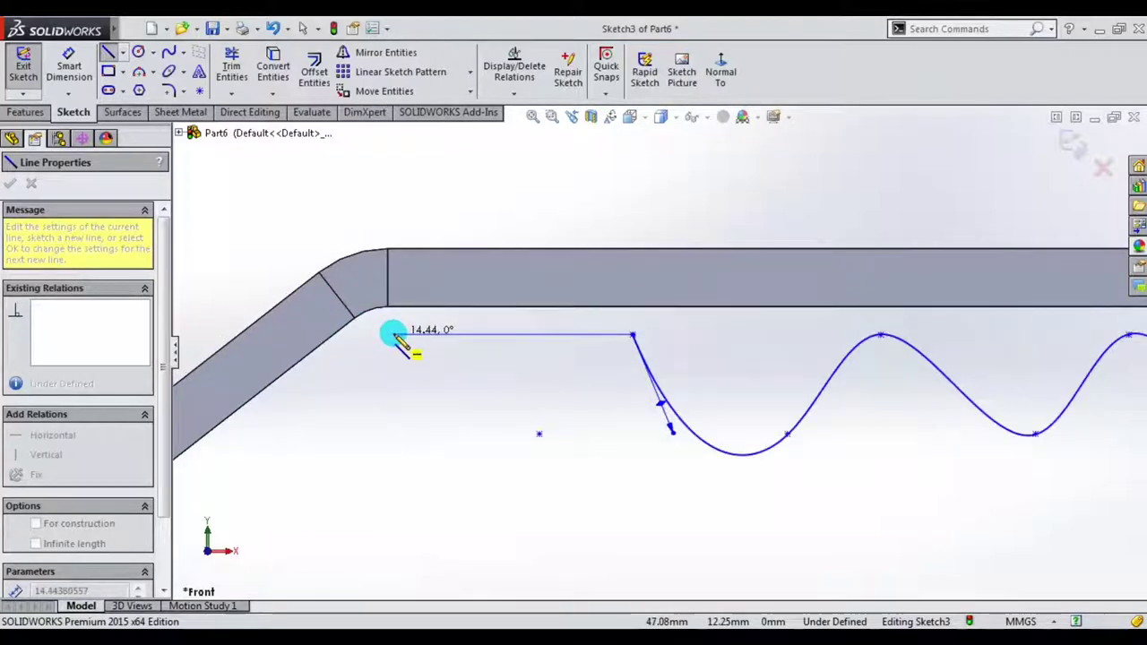
{"action": "left_click", "coordinate": [386, 335]}
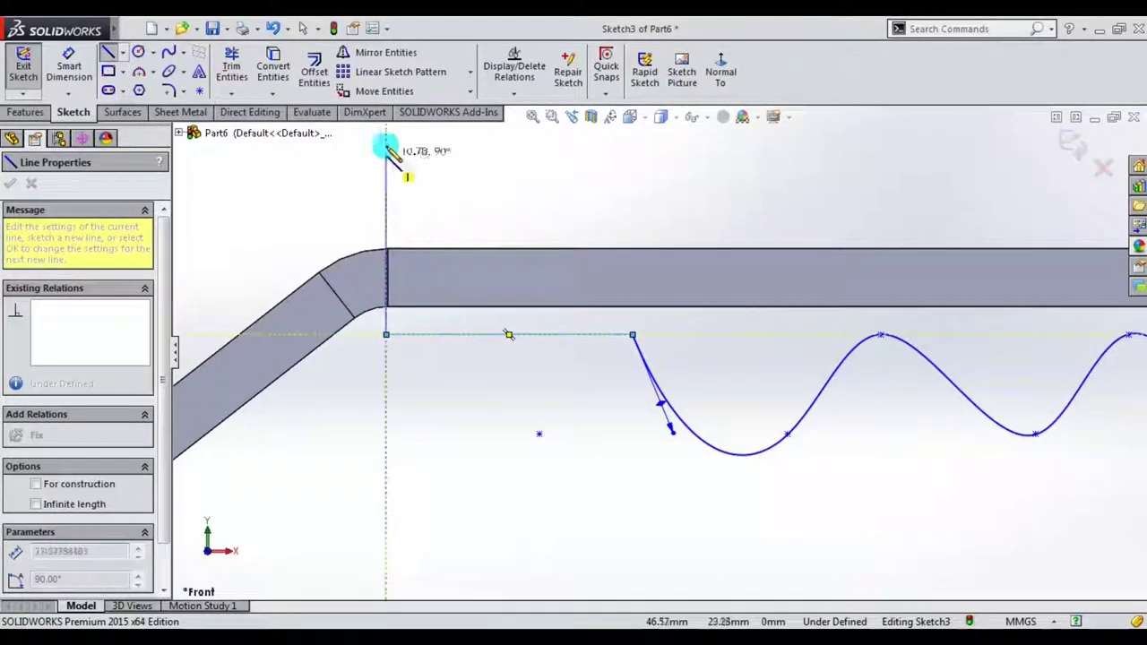
{"action": "left_click", "coordinate": [386, 184]}
{"action": "scroll", "coordinate": [768, 235], "scroll_direction": "up", "scroll_amount": 1}
{"action": "scroll", "coordinate": [953, 205], "scroll_direction": "up", "scroll_amount": 1}
{"action": "scroll", "coordinate": [1004, 260], "scroll_direction": "up", "scroll_amount": 1}
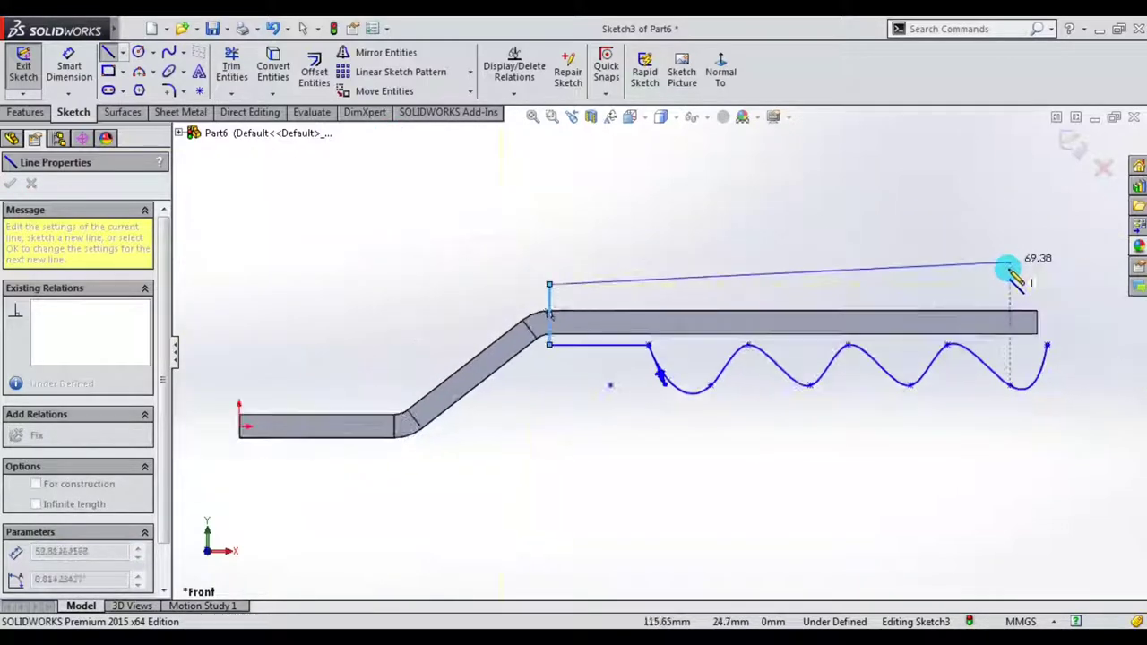
{"action": "left_click", "coordinate": [1048, 285]}
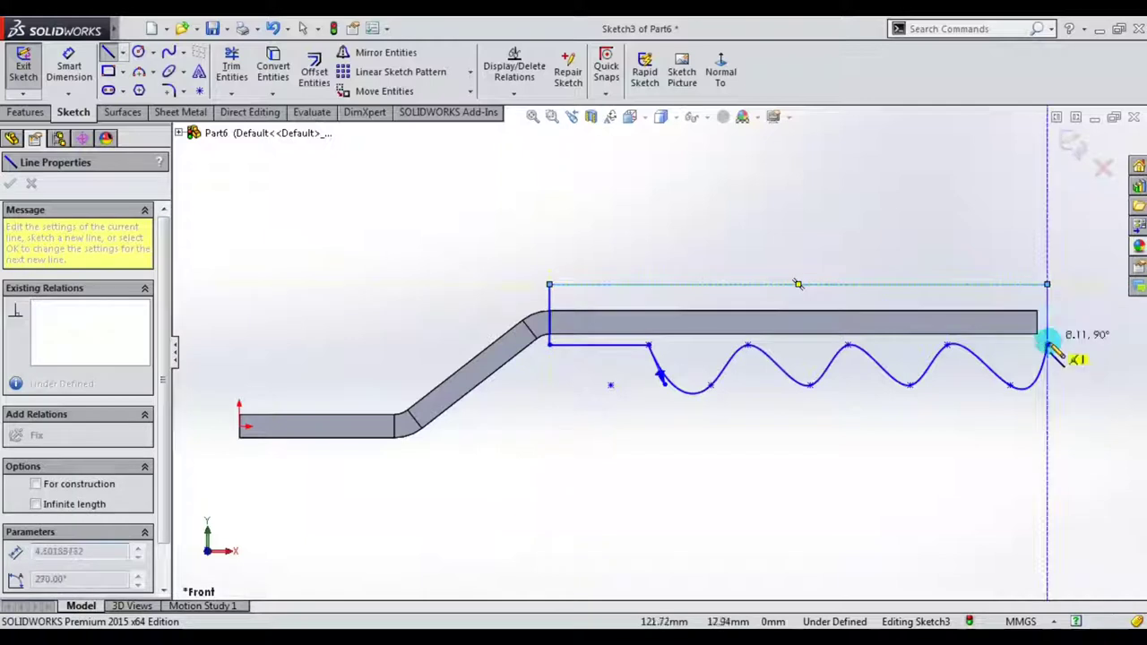
{"action": "left_click", "coordinate": [1047, 344]}
{"action": "scroll", "coordinate": [919, 345], "scroll_direction": "down", "scroll_amount": 2}
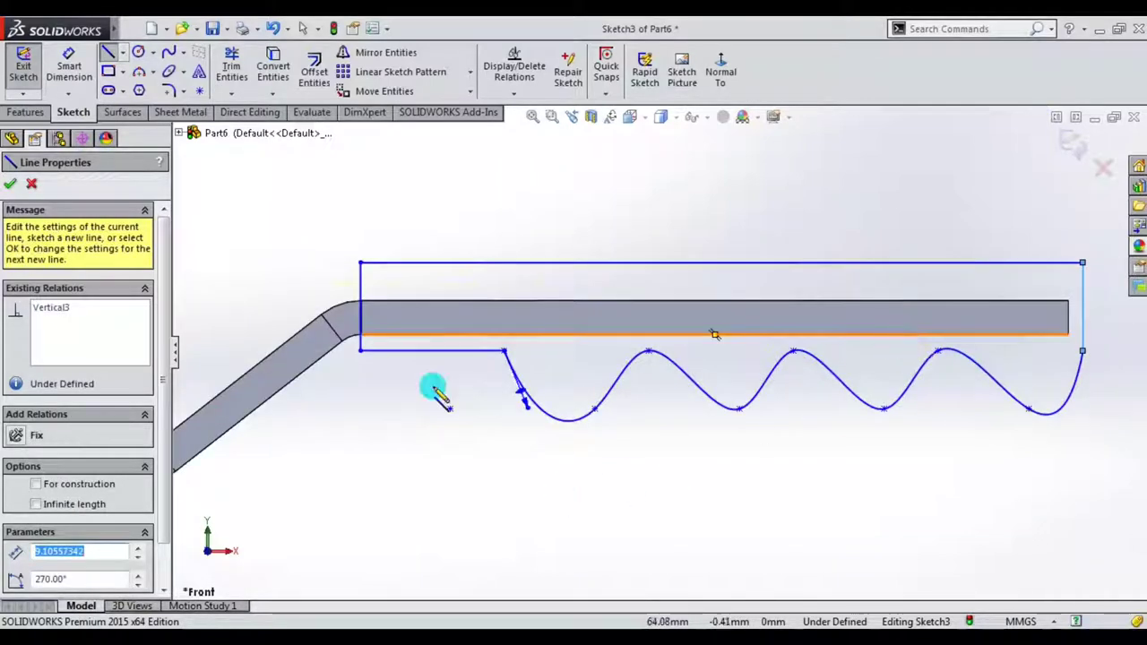
- Dimension the top line to 1 mm, then undo that change
{"action": "left_click", "coordinate": [72, 66]}
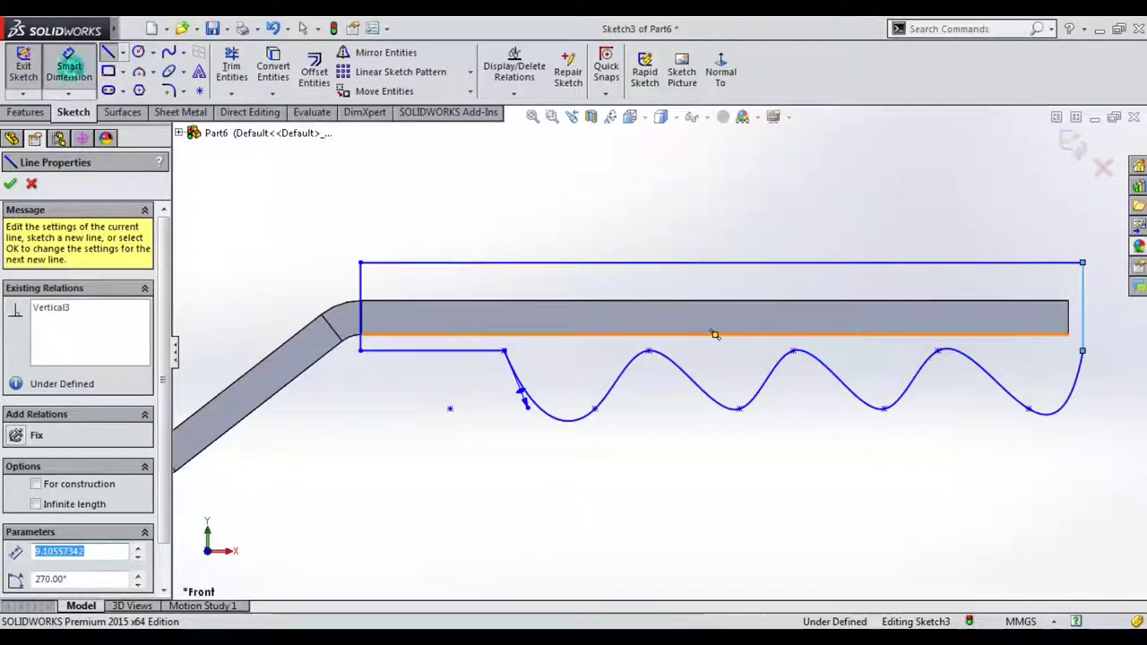
{"action": "left_click", "coordinate": [620, 289]}
{"action": "left_click", "coordinate": [615, 295]}
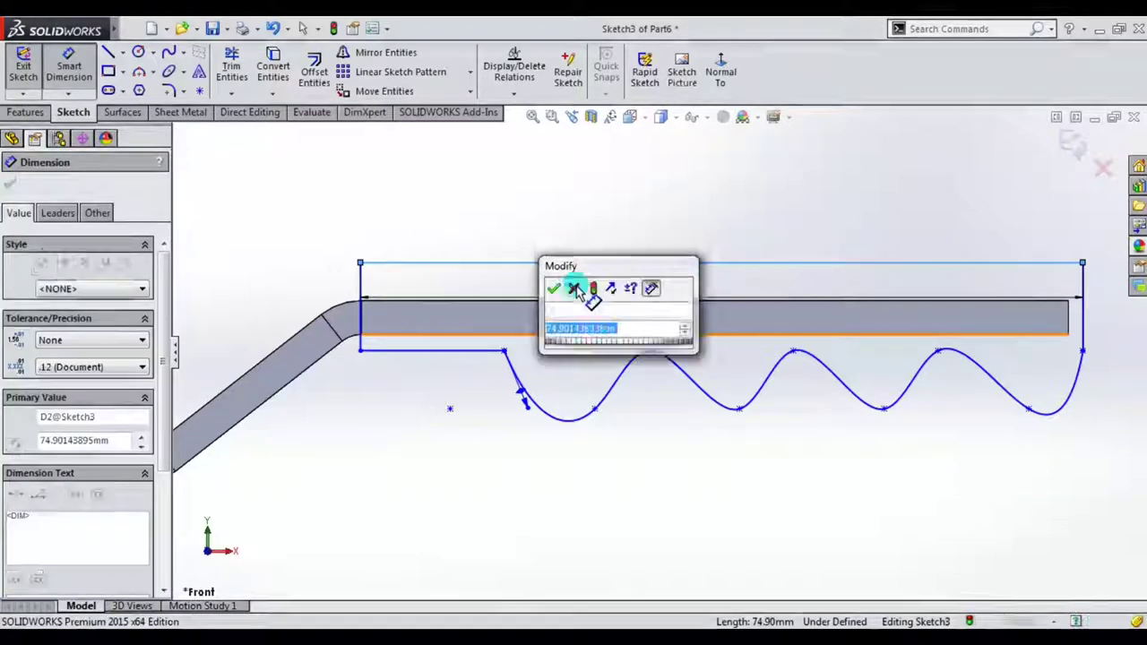
{"action": "type", "text": "1"}
{"action": "key", "text": "Return"}
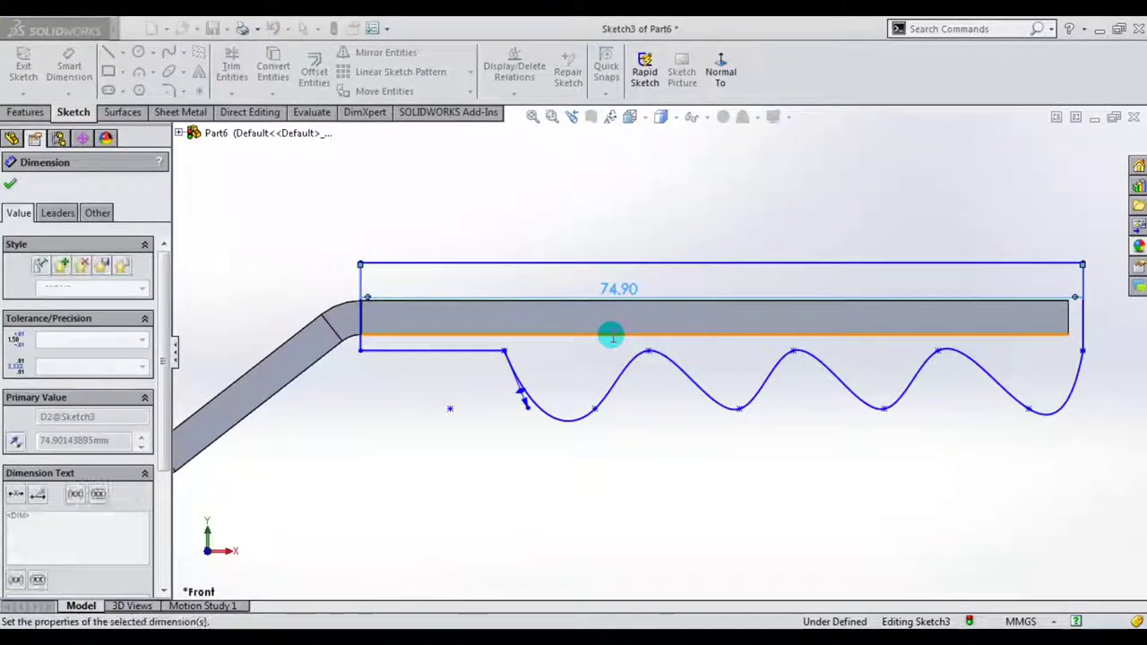
{"action": "scroll", "coordinate": [564, 328], "scroll_direction": "down", "scroll_amount": 2}
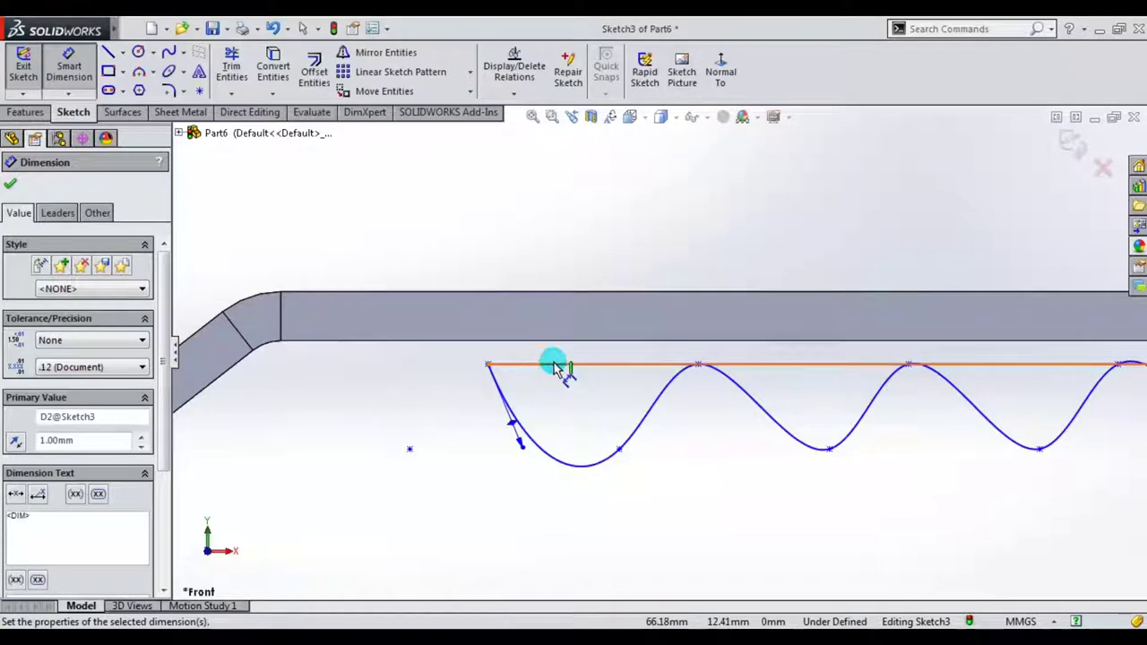
{"action": "key", "text": "ctrl+z"}
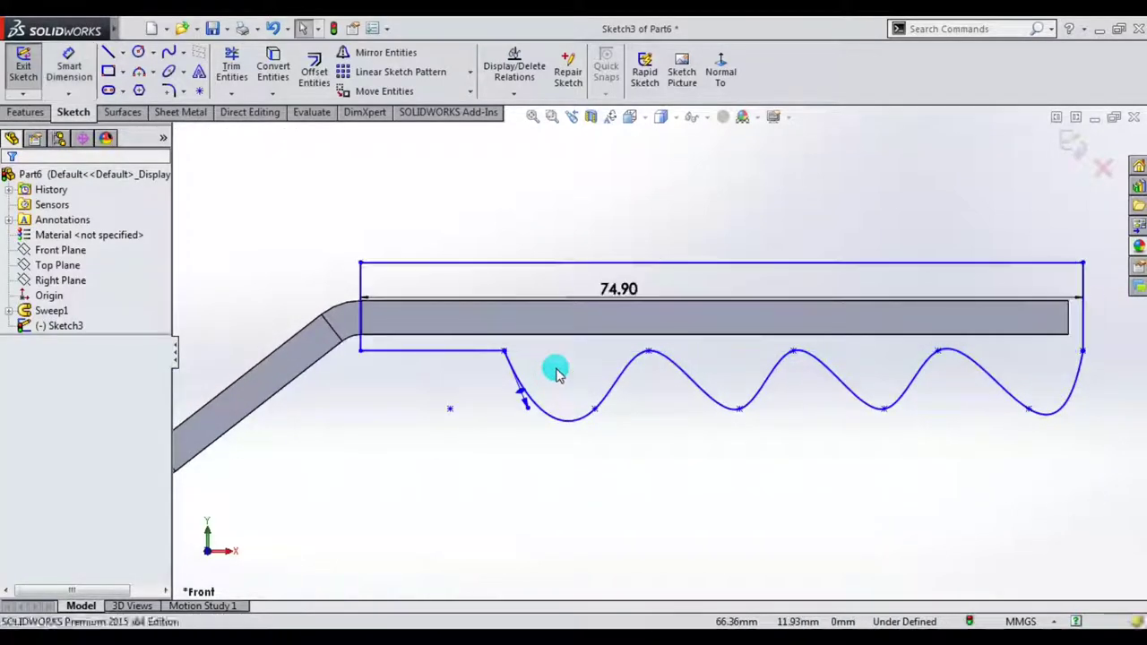
- Dimension a 1 mm gap between the top line and the bar's top edge
{"action": "left_click", "coordinate": [69, 67]}
{"action": "left_click", "coordinate": [557, 263]}
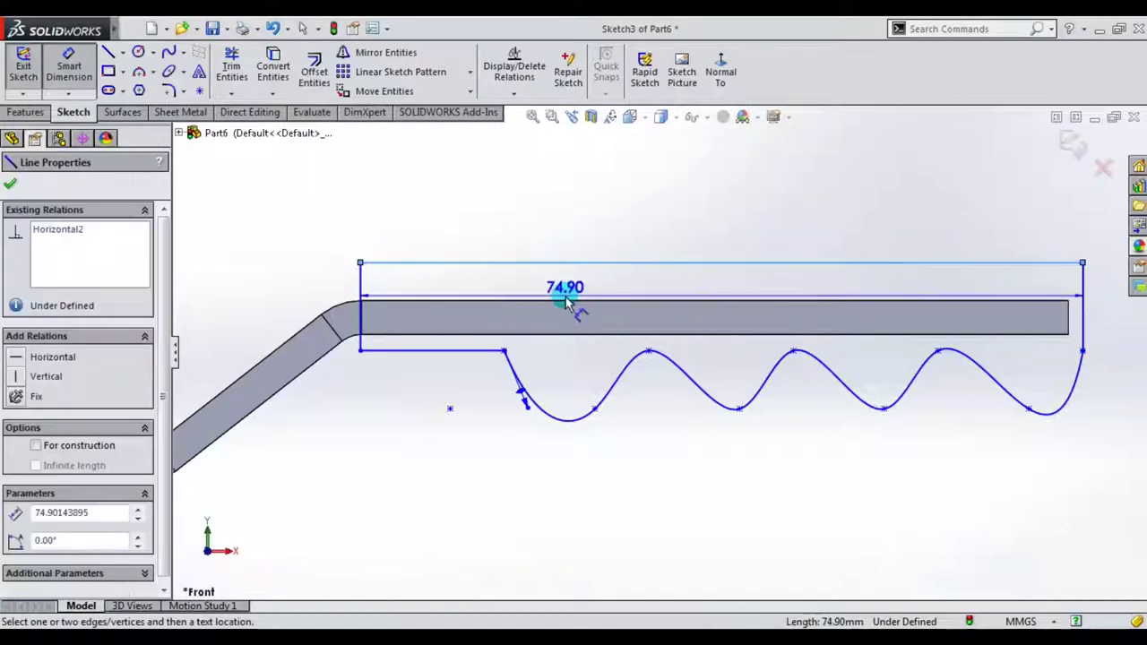
{"action": "left_click", "coordinate": [566, 303]}
{"action": "scroll", "coordinate": [520, 280], "scroll_direction": "down", "scroll_amount": 2}
{"action": "left_click", "coordinate": [515, 285]}
{"action": "type", "text": "1"}
{"action": "key", "text": "Return"}
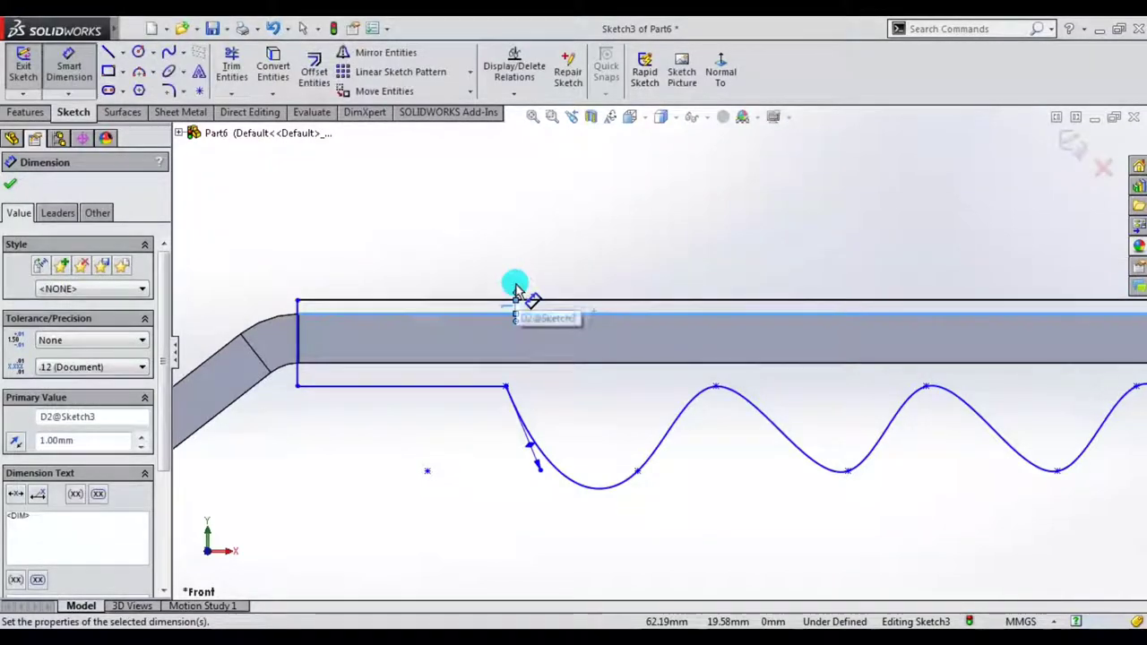
- Dimension the short bottom line and set the rectangle width to 13.50 mm
{"action": "left_click", "coordinate": [386, 389]}
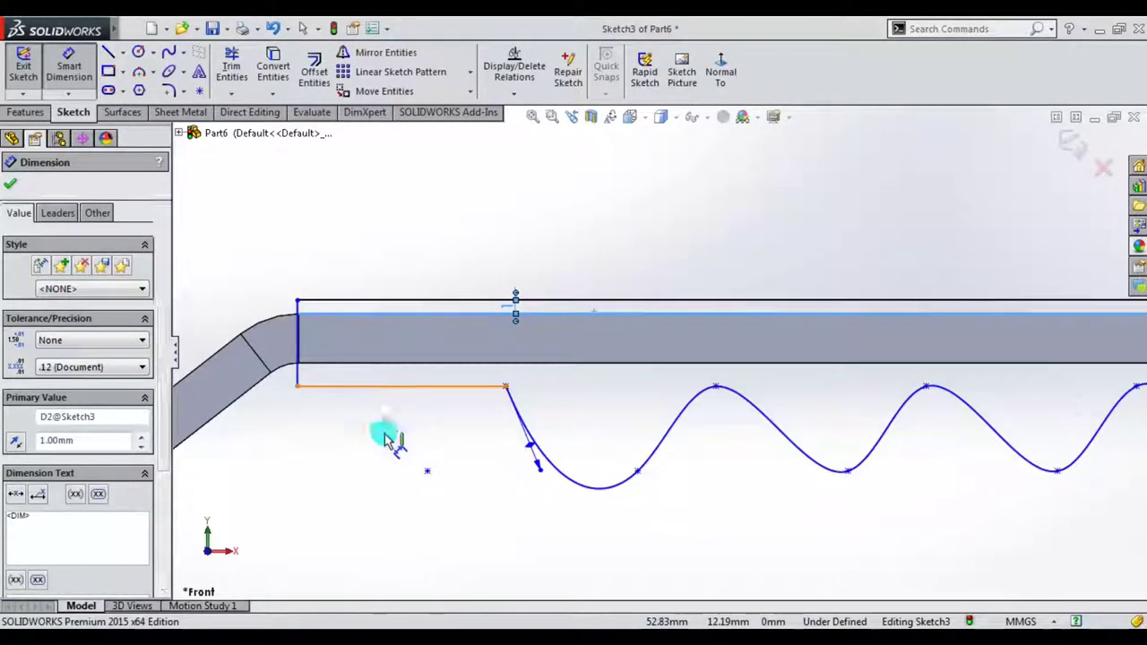
{"action": "left_click", "coordinate": [387, 442]}
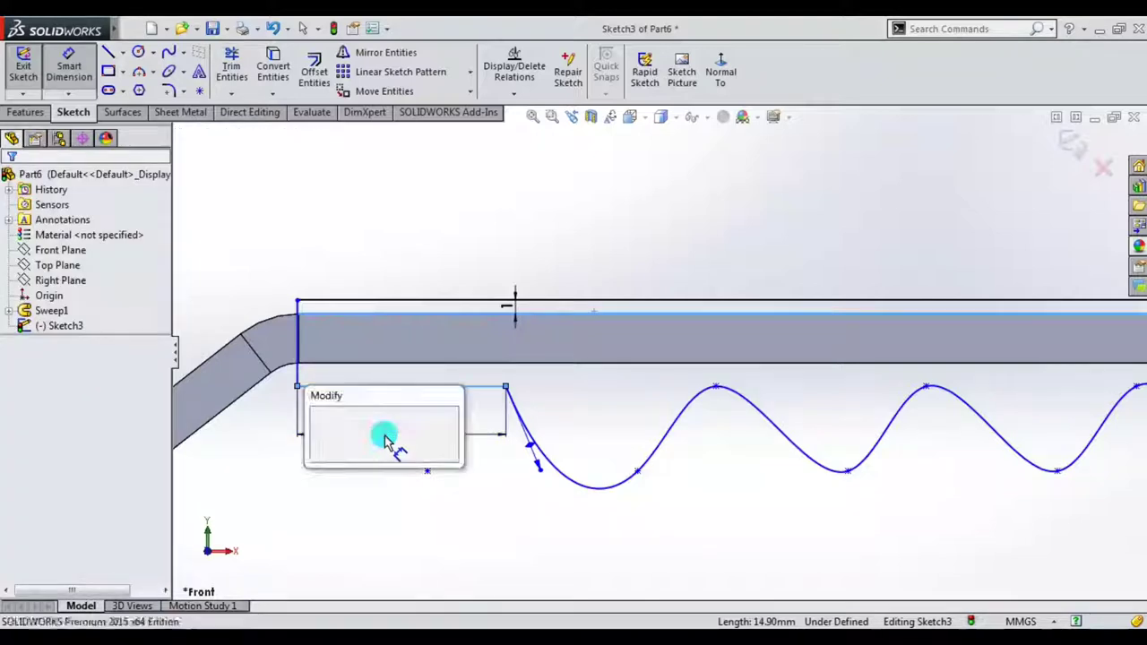
{"action": "type", "text": "13"}
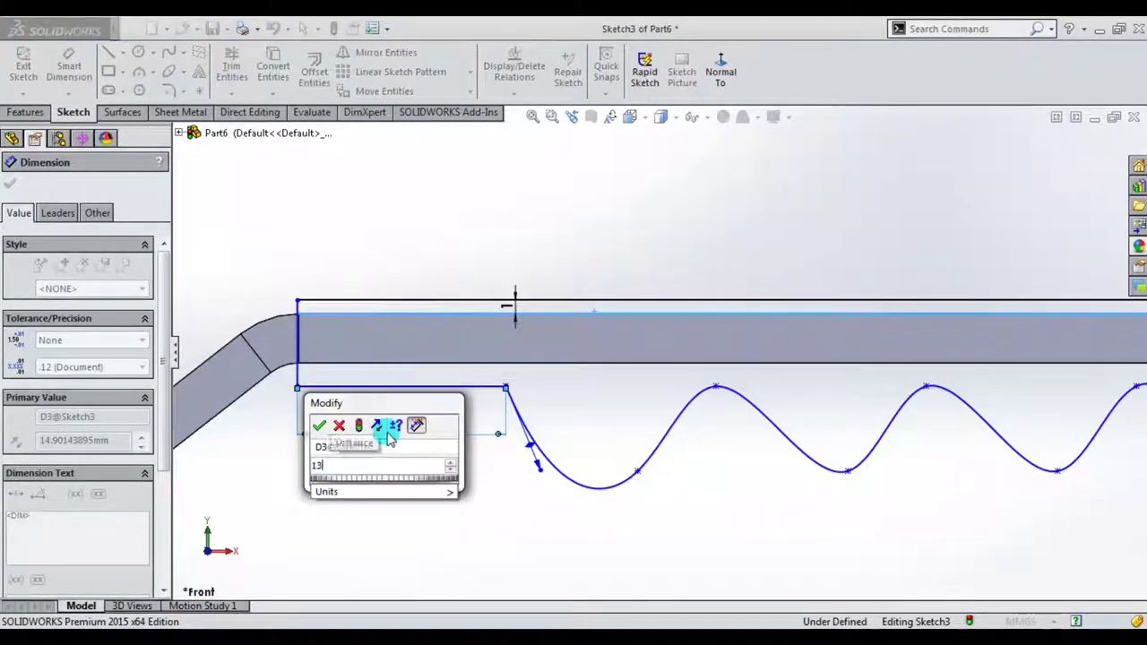
{"action": "key", "text": "Return"}
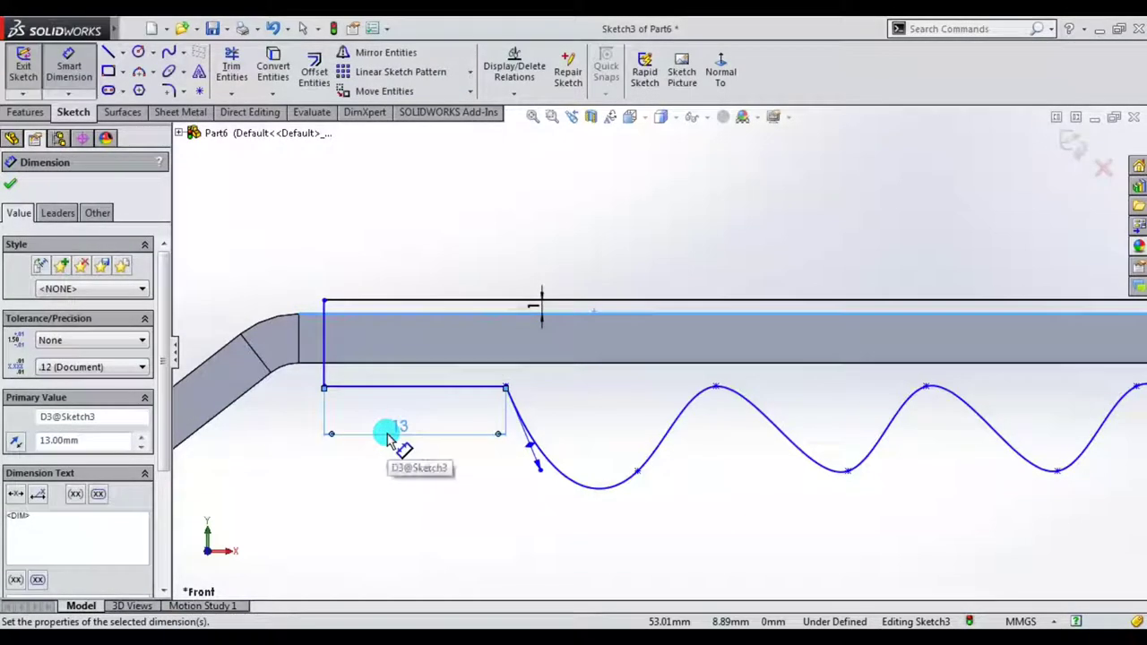
{"action": "double_click", "coordinate": [400, 434]}
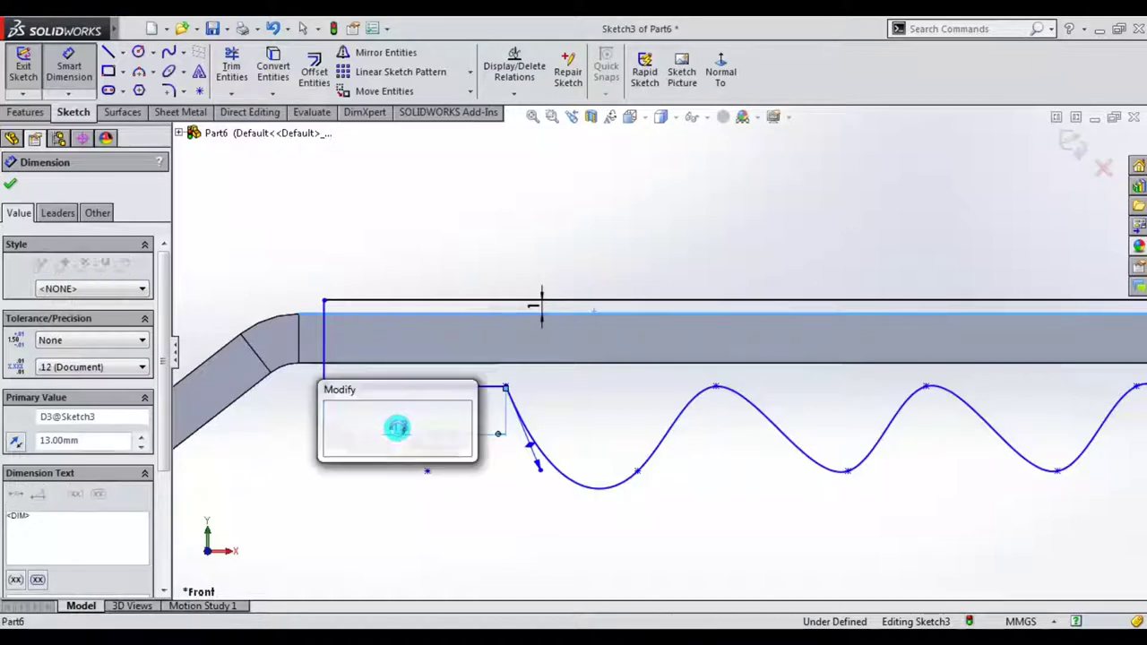
{"action": "type", "text": "13.5"}
{"action": "key", "text": "Return"}
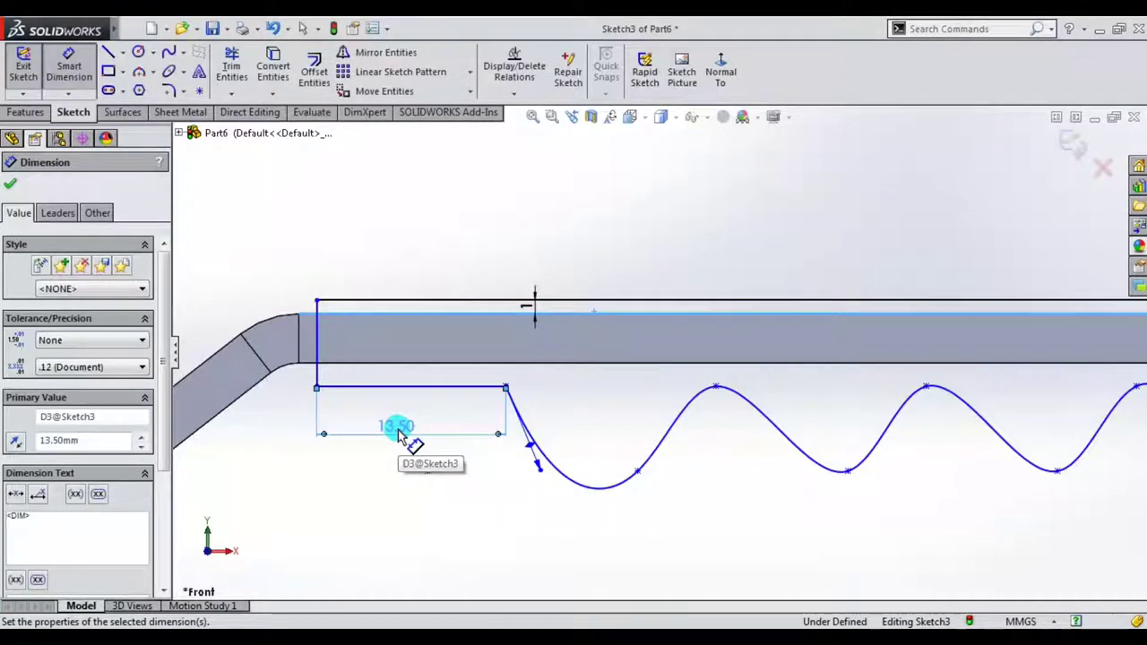
{"action": "scroll", "coordinate": [430, 439], "scroll_direction": "up", "scroll_amount": 2}
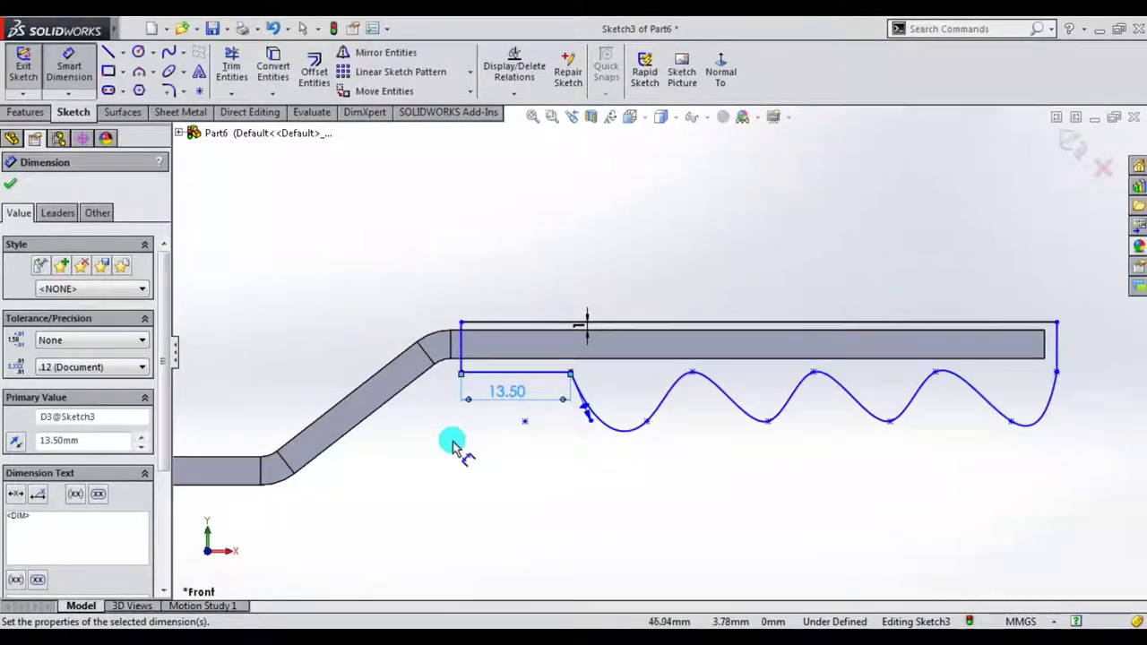
{"action": "left_click", "coordinate": [453, 446]}
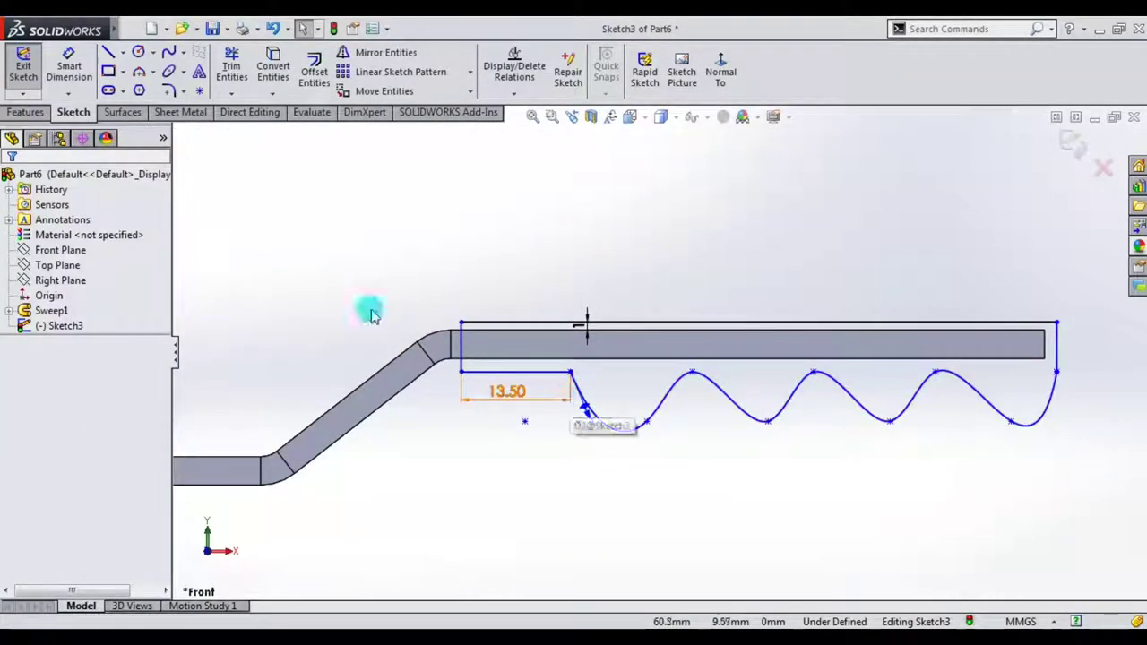
- Start an Extruded Boss/Base on the wave sketch with a Mid Plane end condition
{"action": "left_click", "coordinate": [26, 112]}
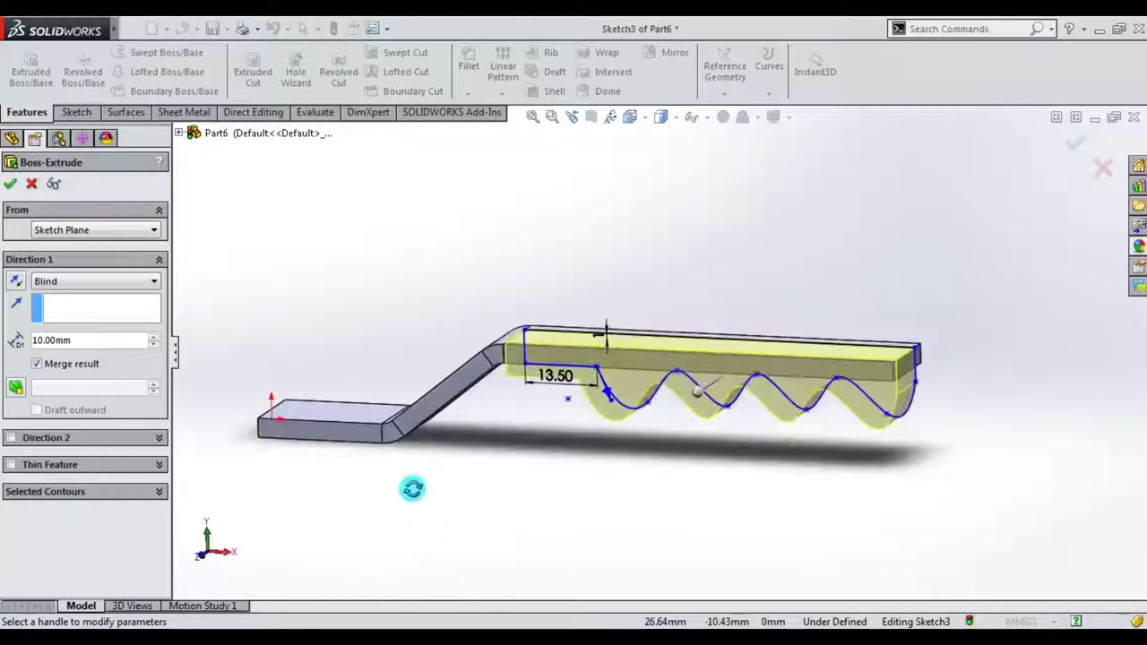
{"action": "left_click", "coordinate": [96, 283]}
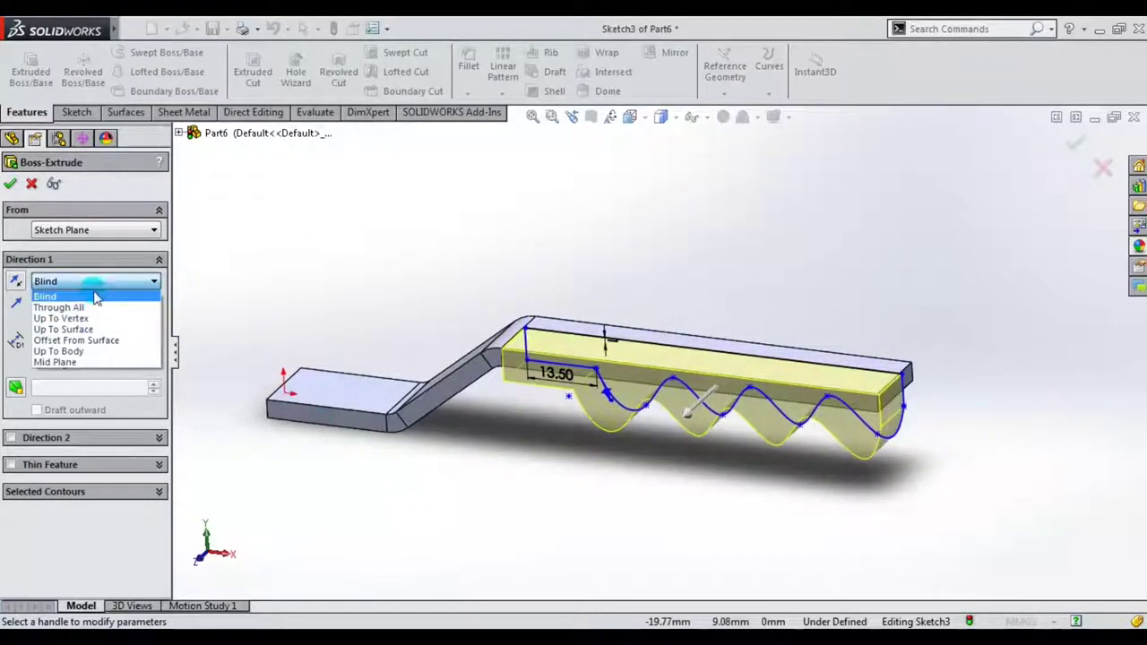
{"action": "left_click", "coordinate": [82, 362]}
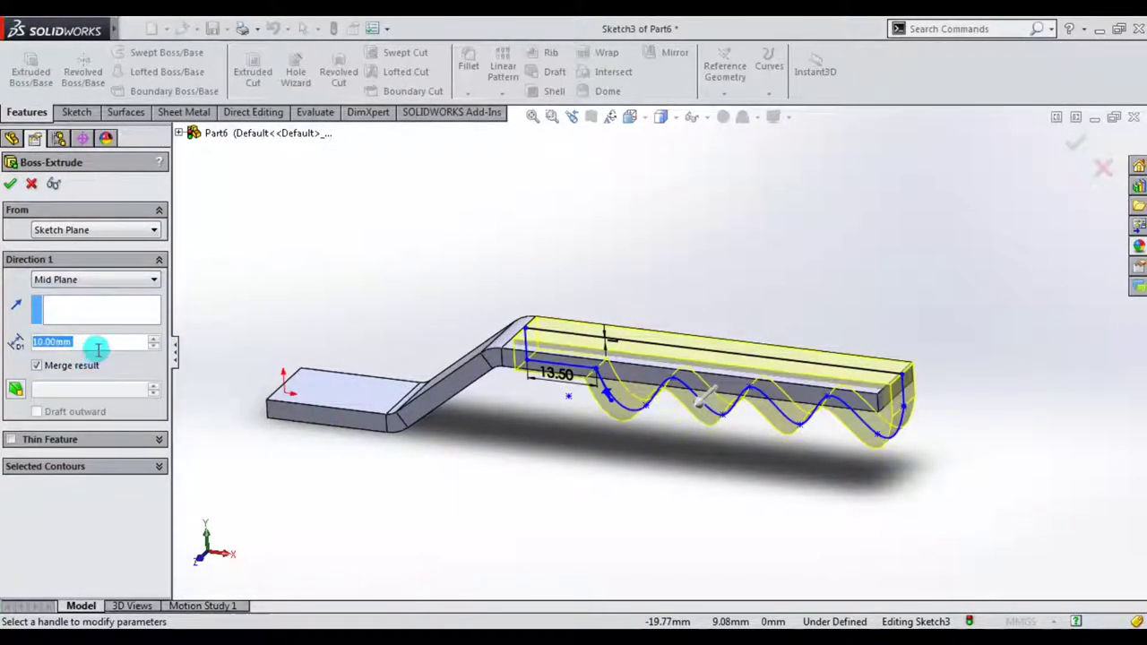
{"action": "mouse_move", "coordinate": [432, 249]}
{"action": "middle_mouse_down"}
{"action": "mouse_move", "coordinate": [469, 267]}
{"action": "mouse_move", "coordinate": [456, 361]}
{"action": "middle_mouse_up"}
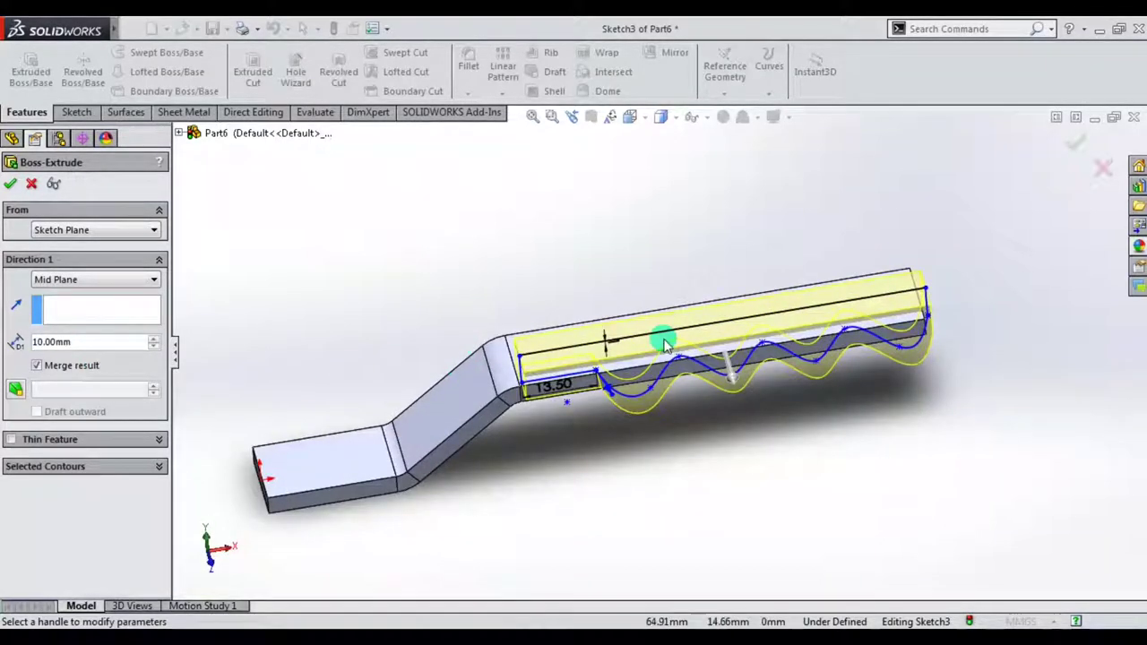
{"action": "middle_click_drag", "start_coordinate": [668, 343], "coordinate": [685, 498]}
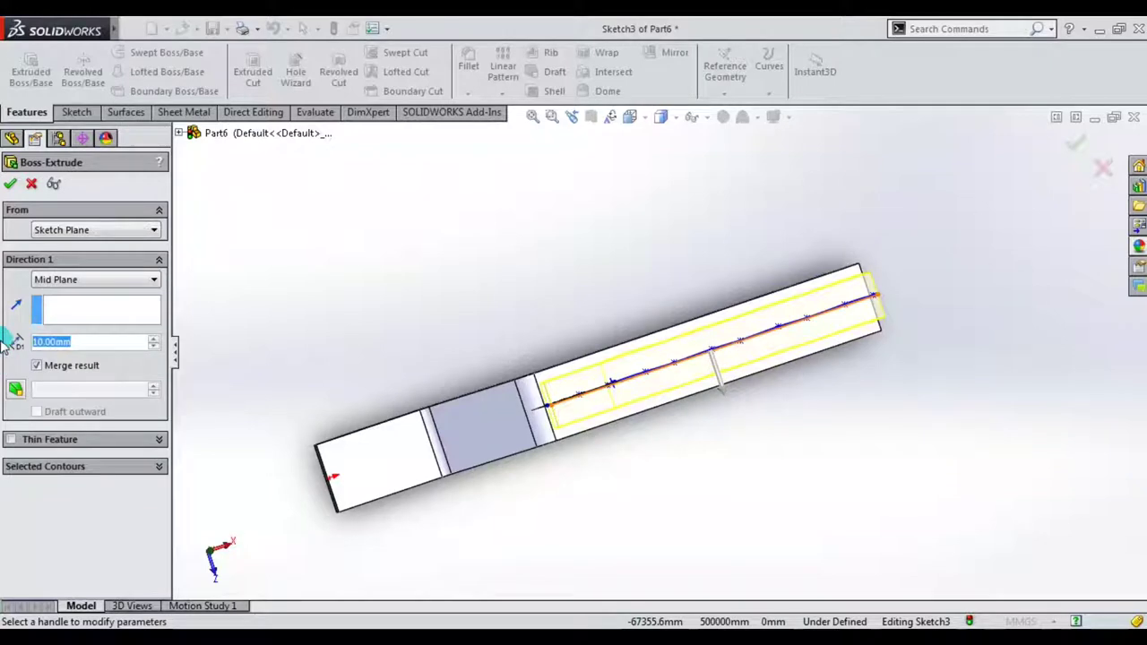
- Try 20 and 15 mm depths, then settle on 16 mm and accept Boss-Extrude1
{"action": "type", "text": "1"}
{"action": "key", "text": "BackSpace"}
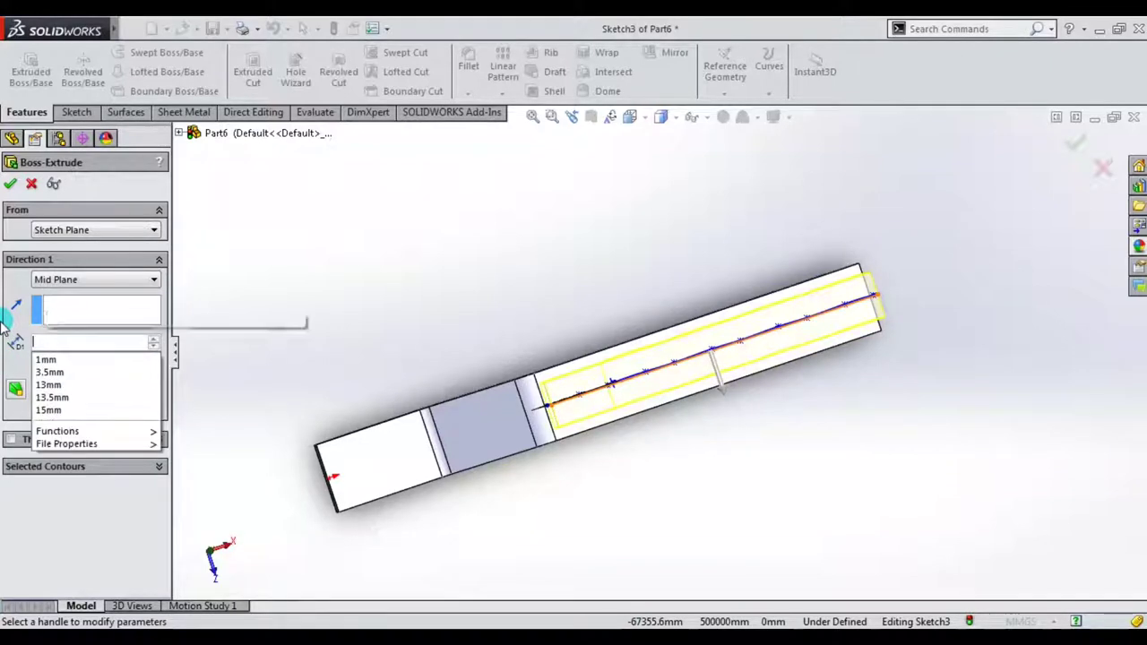
{"action": "type", "text": "20"}
{"action": "key", "text": "Return"}
{"action": "mouse_move", "coordinate": [628, 479]}
{"action": "middle_mouse_down"}
{"action": "mouse_move", "coordinate": [650, 307]}
{"action": "mouse_move", "coordinate": [568, 284]}
{"action": "mouse_move", "coordinate": [586, 410]}
{"action": "mouse_move", "coordinate": [553, 486]}
{"action": "middle_mouse_up"}
{"action": "key", "text": "f"}
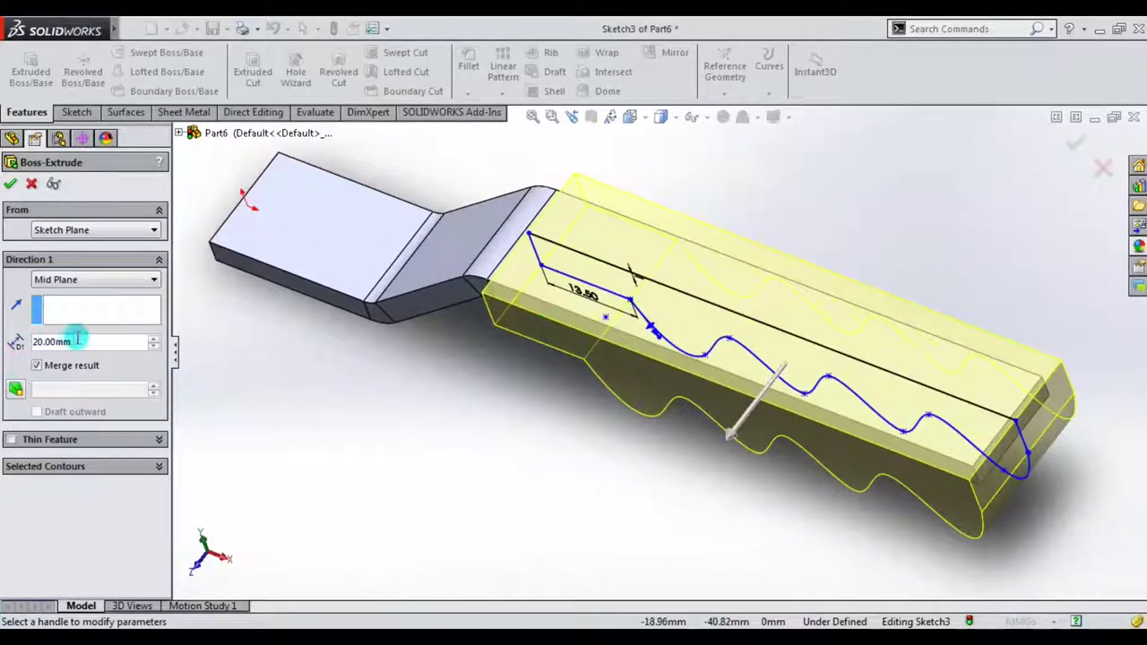
{"action": "type", "text": "15"}
{"action": "key", "text": "Return"}
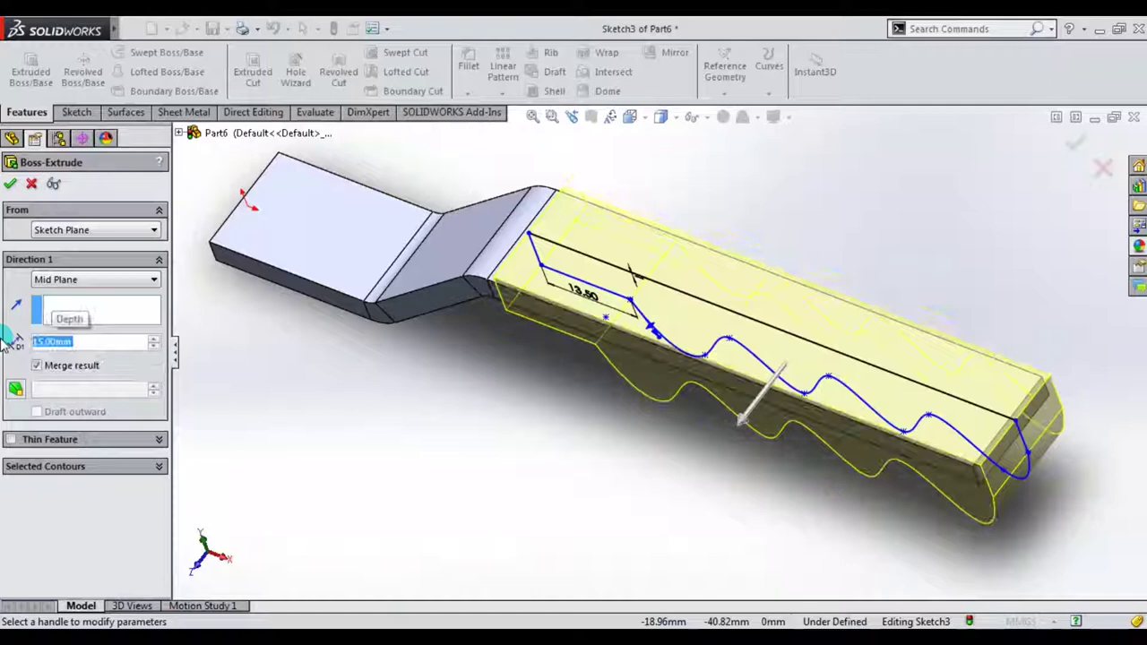
{"action": "middle_click_drag", "start_coordinate": [277, 287], "coordinate": [277, 299]}
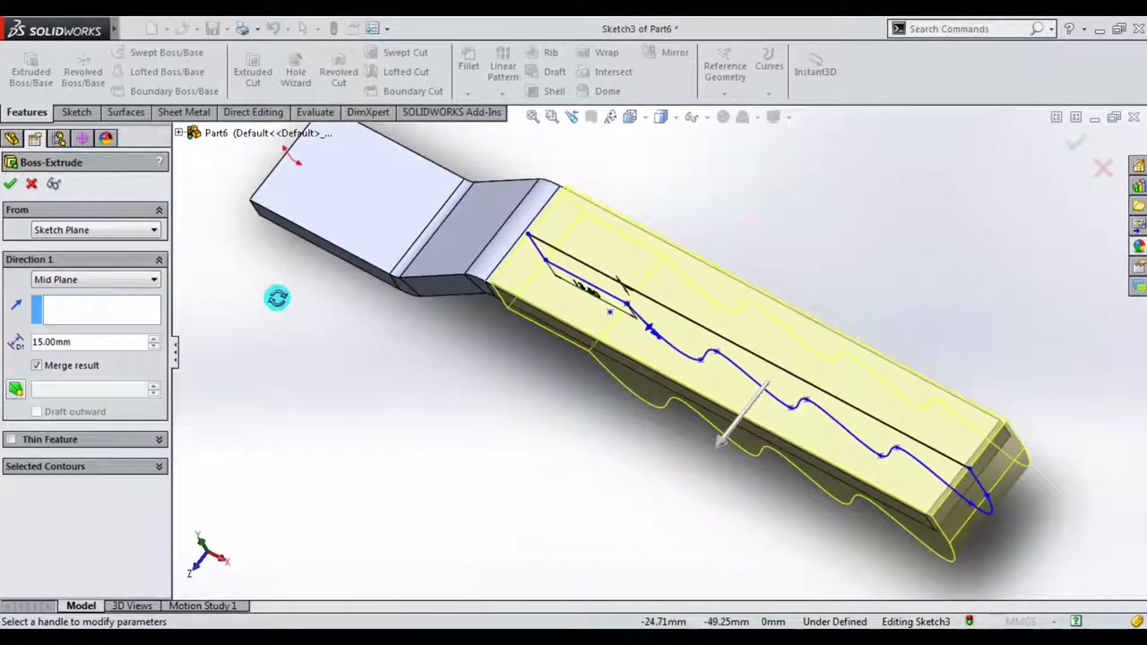
{"action": "type", "text": "16"}
{"action": "key", "text": "Return"}
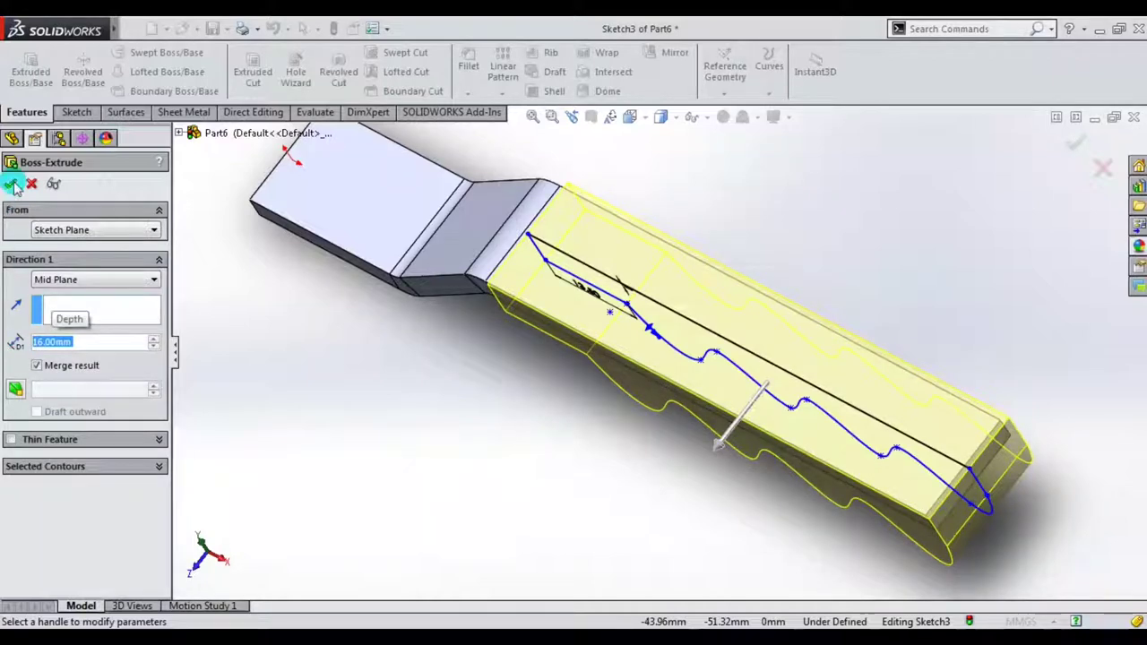
{"action": "left_click", "coordinate": [12, 184]}
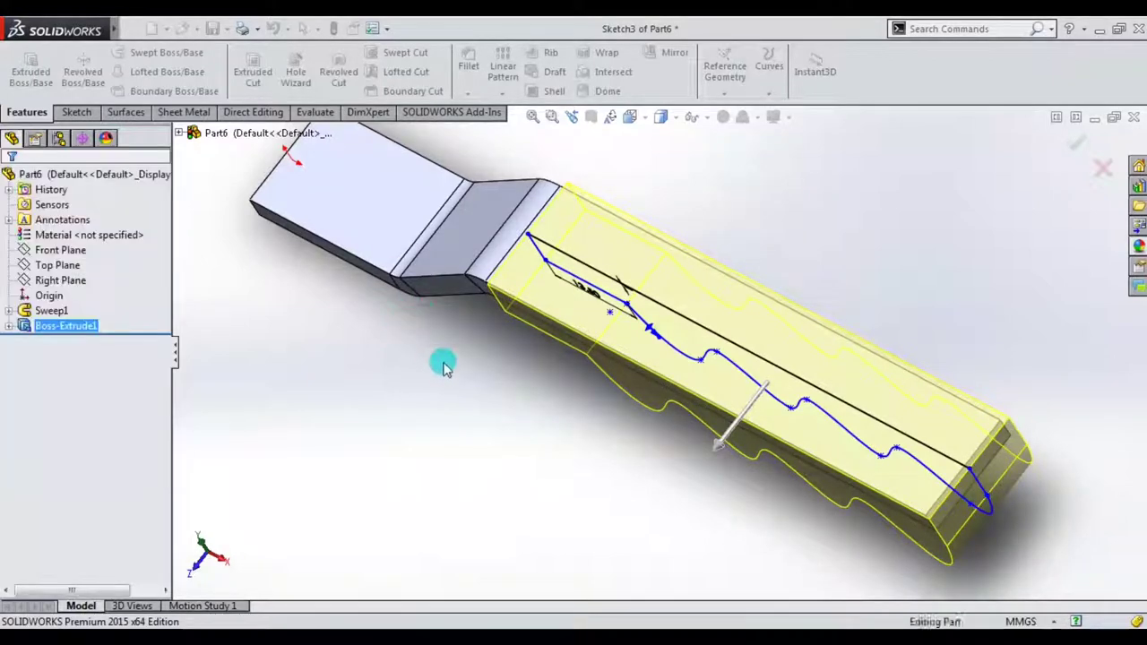
- Orbit the finished part to a tilted isometric view
{"action": "mouse_move", "coordinate": [453, 389]}
{"action": "middle_mouse_down"}
{"action": "mouse_move", "coordinate": [486, 189]}
{"action": "mouse_move", "coordinate": [511, 302]}
{"action": "middle_mouse_up"}
{"action": "mouse_move", "coordinate": [627, 343]}
{"action": "middle_mouse_down"}
{"action": "mouse_move", "coordinate": [725, 289]}
{"action": "mouse_move", "coordinate": [571, 363]}
{"action": "middle_mouse_up"}
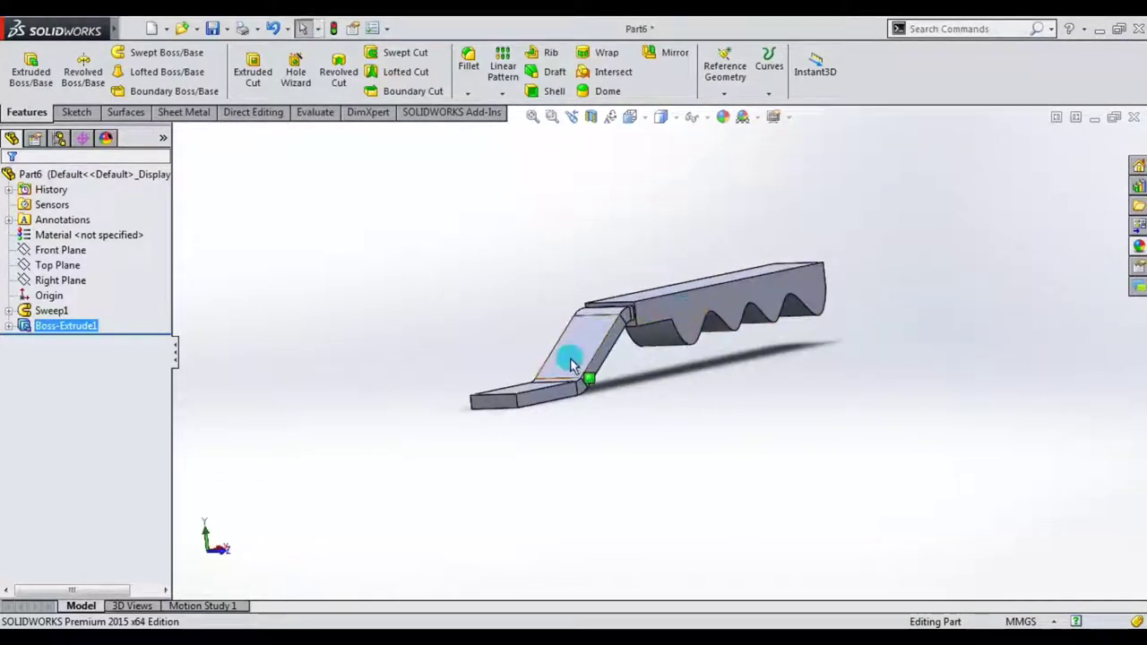
{"action": "scroll", "coordinate": [571, 363], "scroll_direction": "down", "scroll_amount": 2}
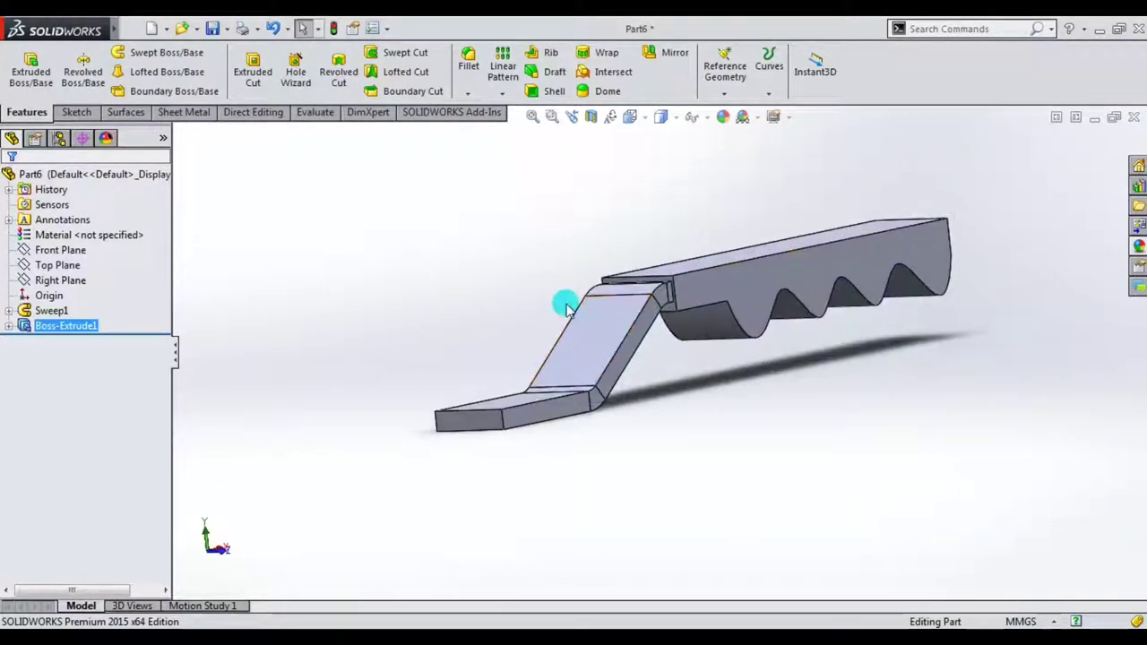
- Start an extruded cut sketched on the bar's flat end face, viewed normal to it
{"action": "left_click", "coordinate": [255, 76]}
{"action": "middle_click_drag", "start_coordinate": [474, 351], "coordinate": [543, 445]}
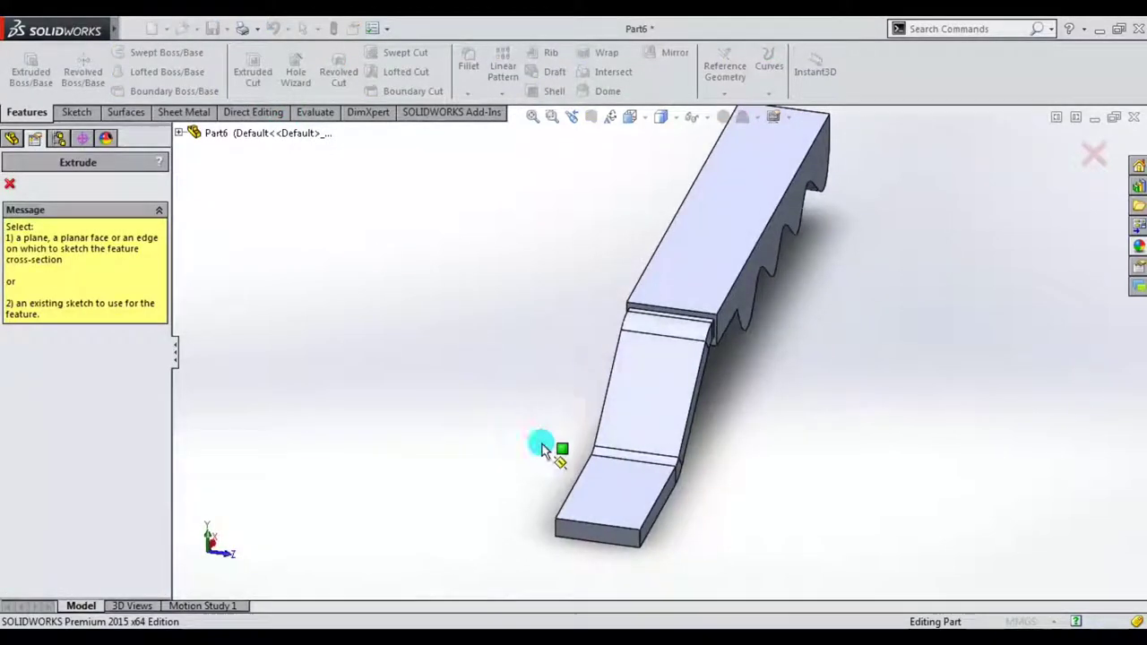
{"action": "left_click", "coordinate": [615, 498]}
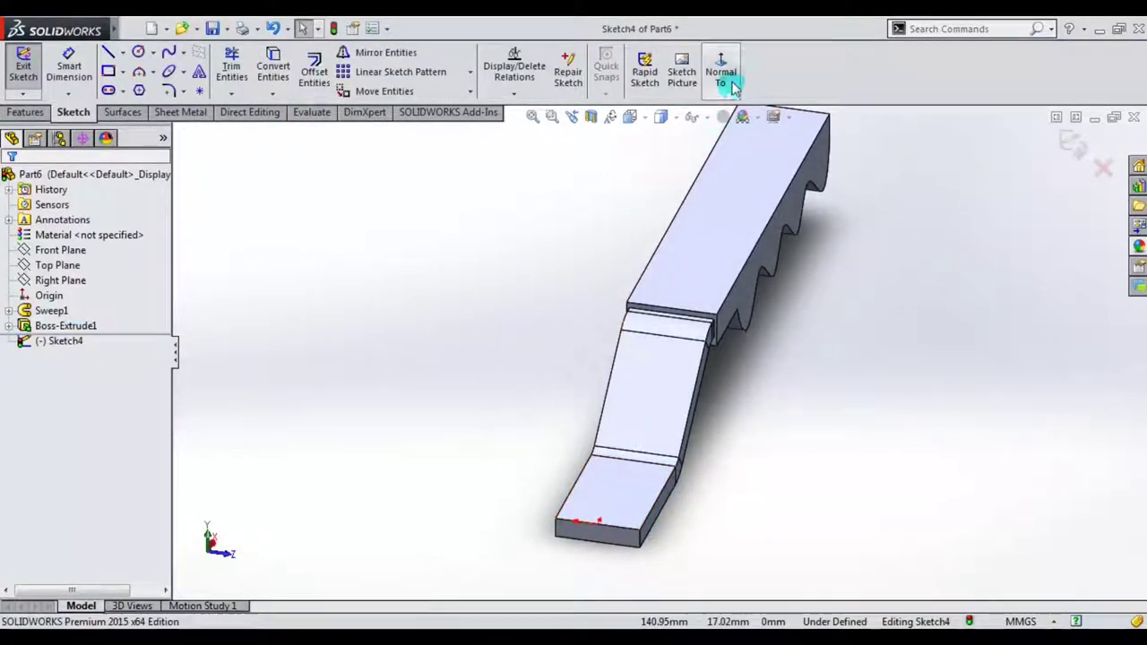
{"action": "left_click", "coordinate": [733, 85]}
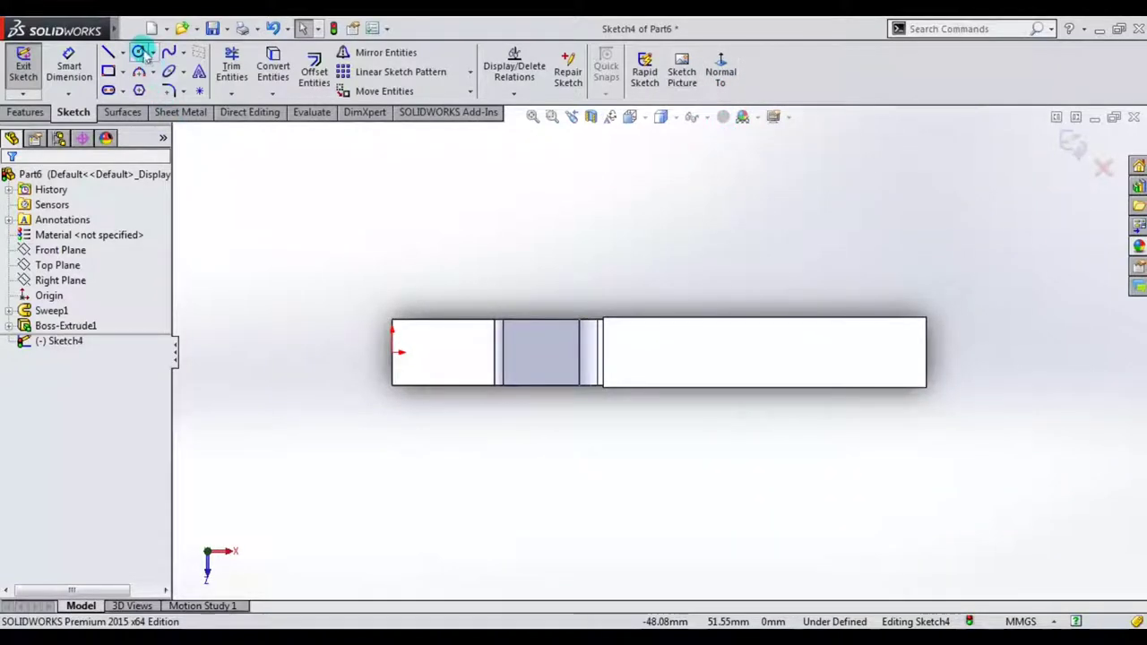
{"action": "scroll", "coordinate": [440, 394], "scroll_direction": "down", "scroll_amount": 2}
{"action": "scroll", "coordinate": [448, 379], "scroll_direction": "down", "scroll_amount": 2}
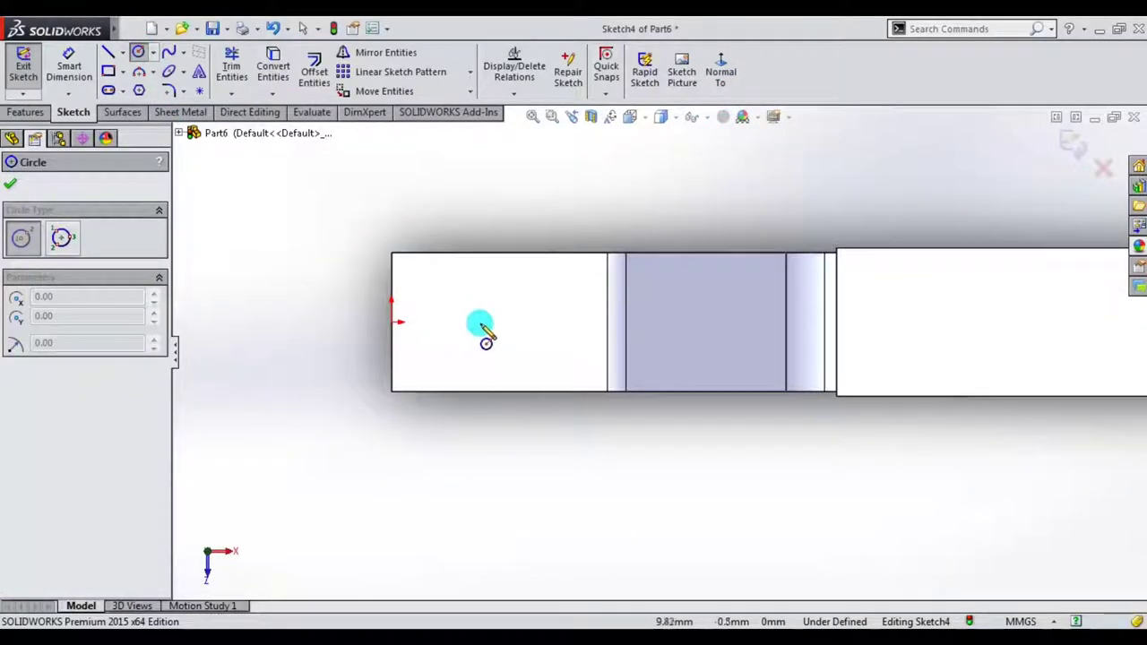
- Sketch an 8 mm diameter circle on the end face
{"action": "left_click", "coordinate": [479, 323]}
{"action": "left_click", "coordinate": [486, 347]}
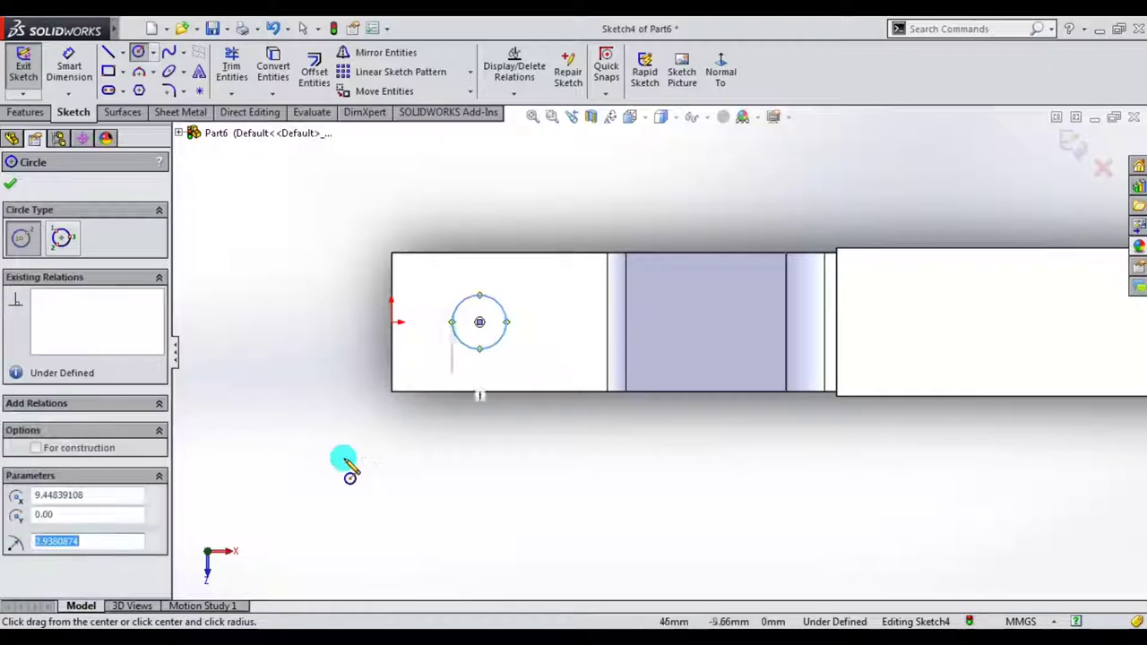
{"action": "key", "text": "Escape"}
{"action": "key", "text": "d"}
{"action": "left_click", "coordinate": [499, 309]}
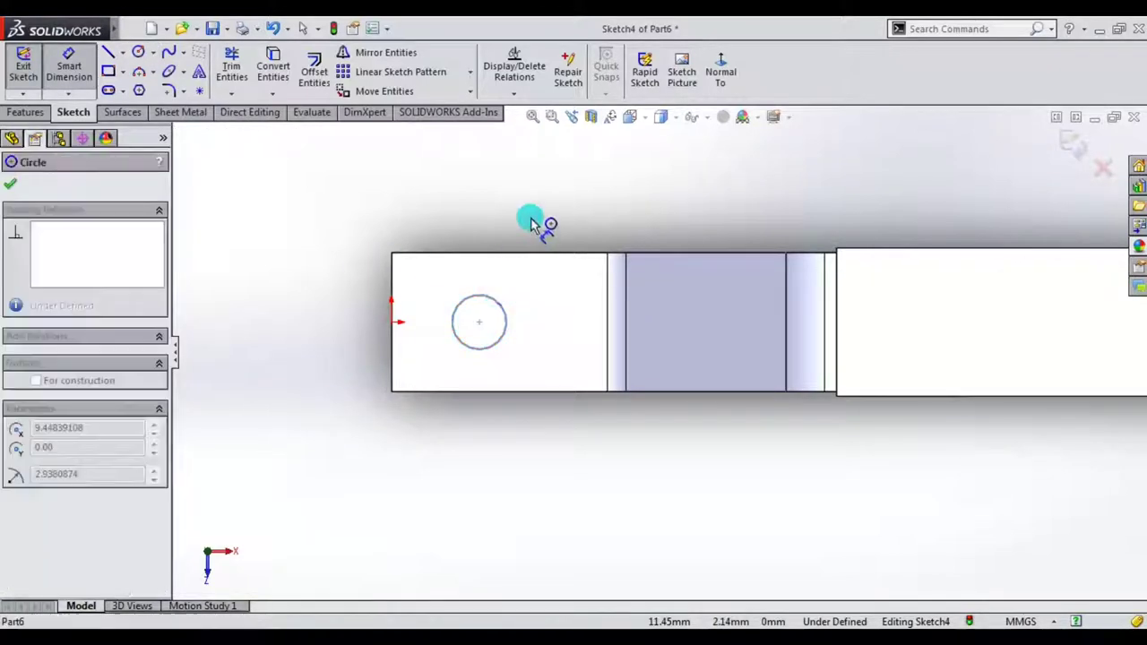
{"action": "left_click", "coordinate": [534, 220]}
{"action": "key", "text": "Return"}
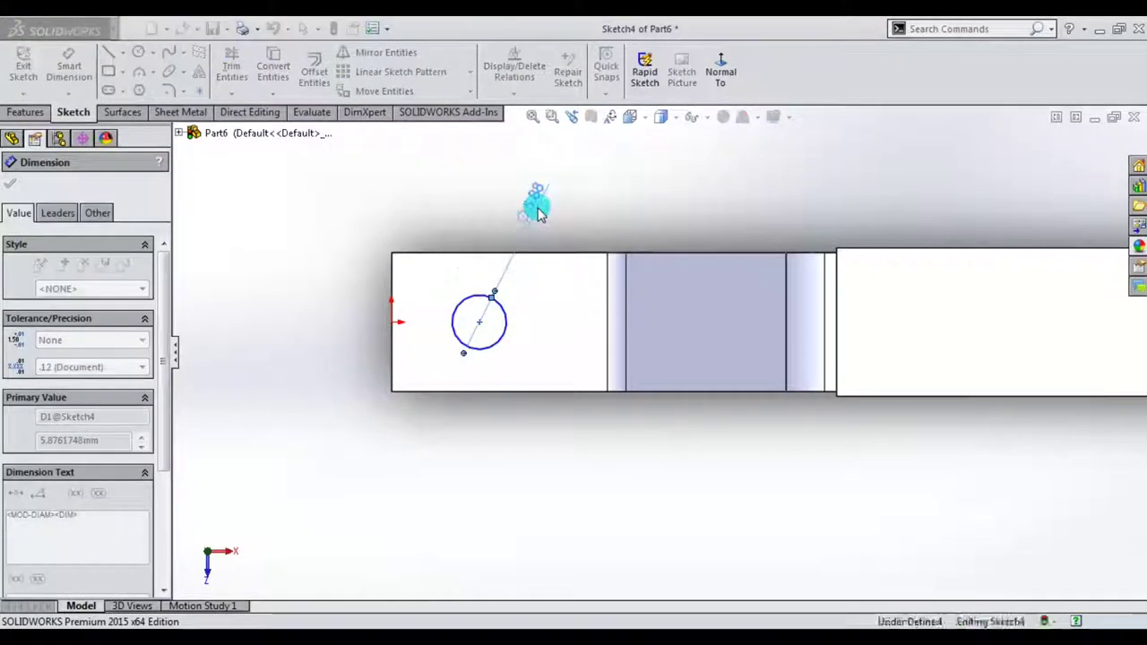
- Place the circle's centre 8 mm horizontally from the origin and preview the cut in 3D
{"action": "left_click", "coordinate": [480, 324]}
{"action": "left_click", "coordinate": [391, 323]}
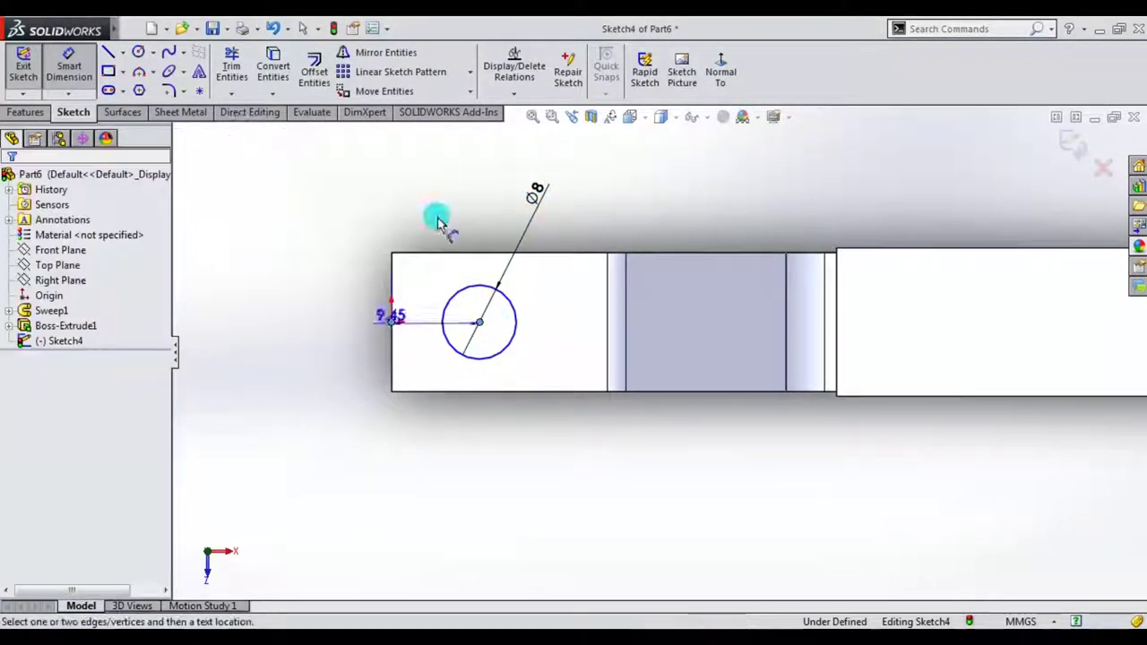
{"action": "left_click", "coordinate": [439, 190]}
{"action": "type", "text": "8"}
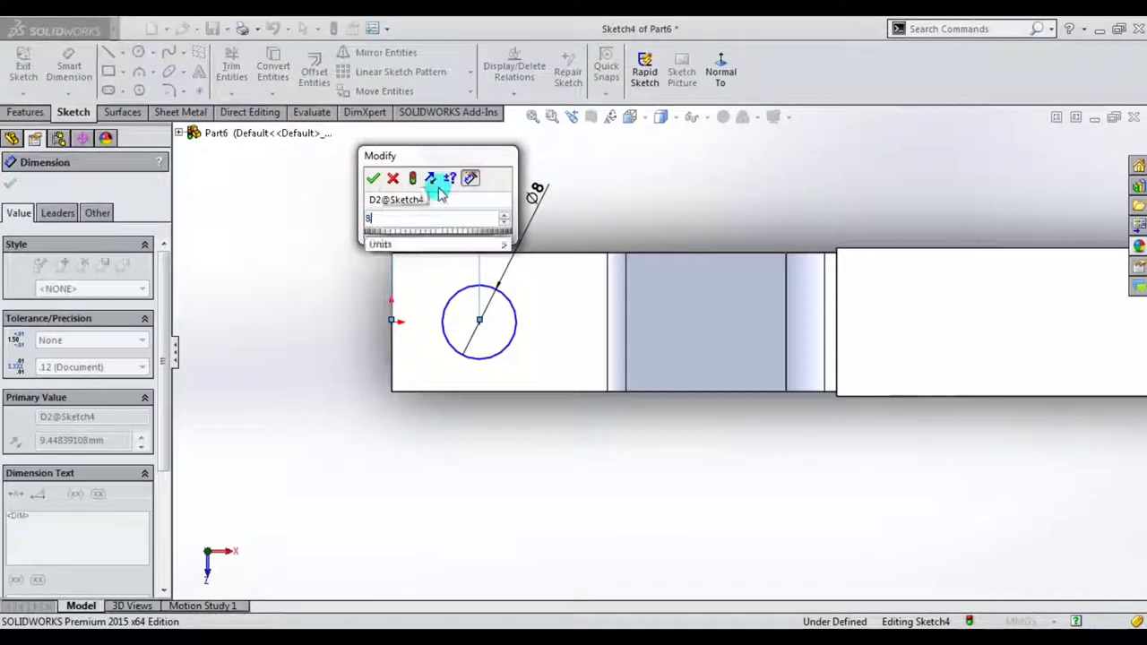
{"action": "key", "text": "Return"}
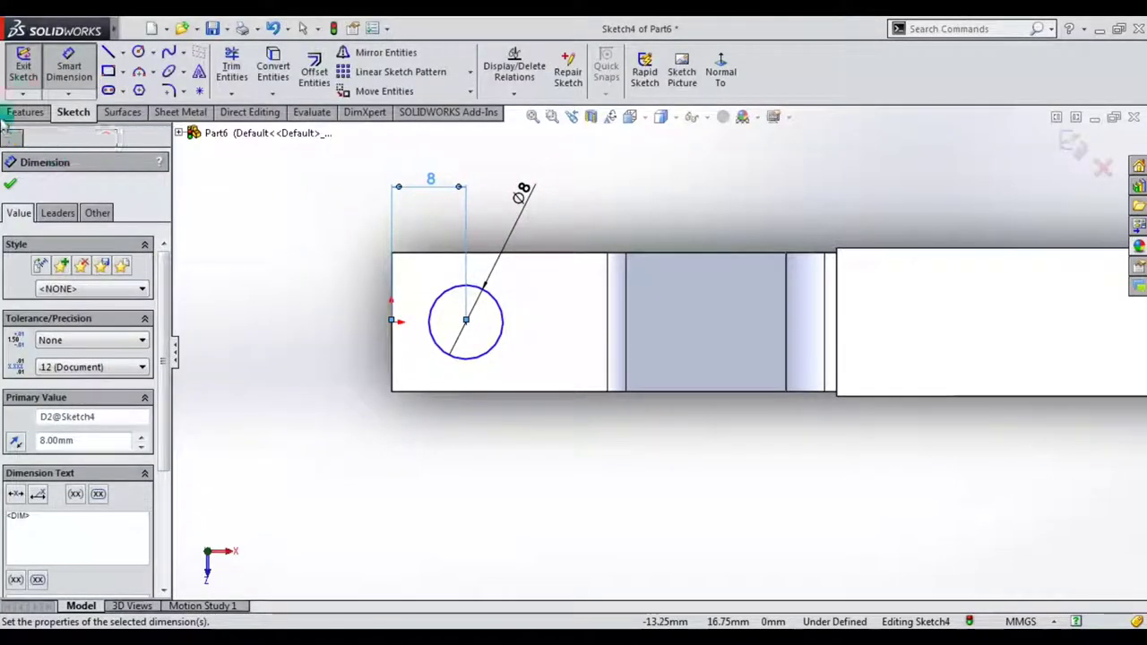
{"action": "left_click", "coordinate": [253, 304]}
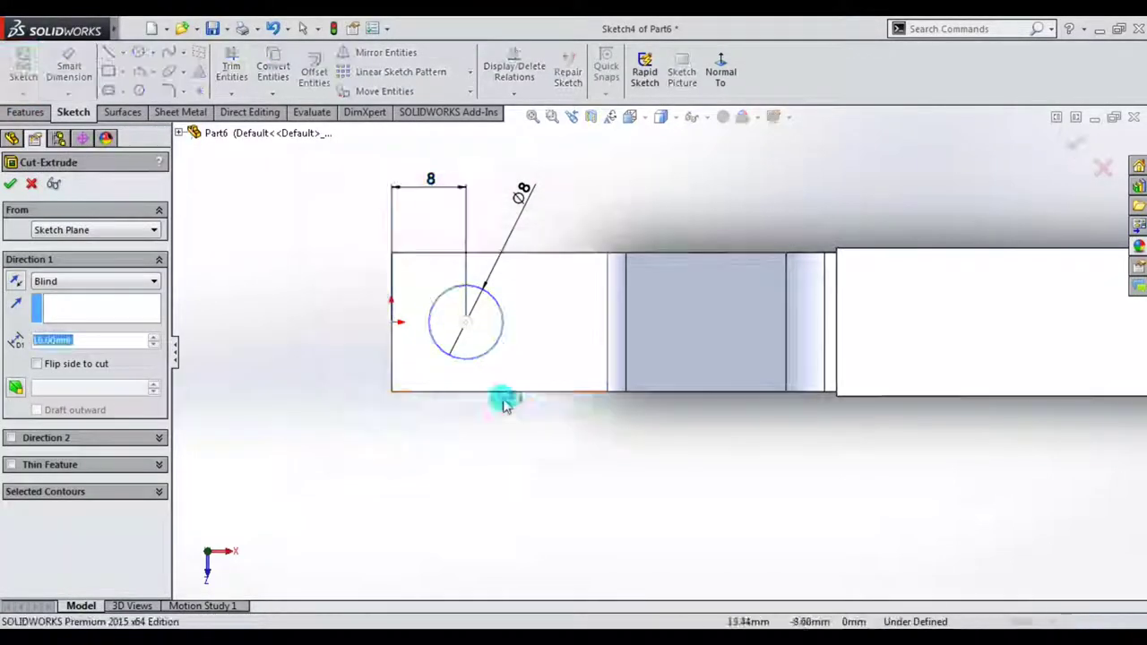
{"action": "mouse_move", "coordinate": [471, 415]}
{"action": "middle_mouse_down"}
{"action": "mouse_move", "coordinate": [538, 247]}
{"action": "mouse_move", "coordinate": [433, 278]}
{"action": "middle_mouse_up"}
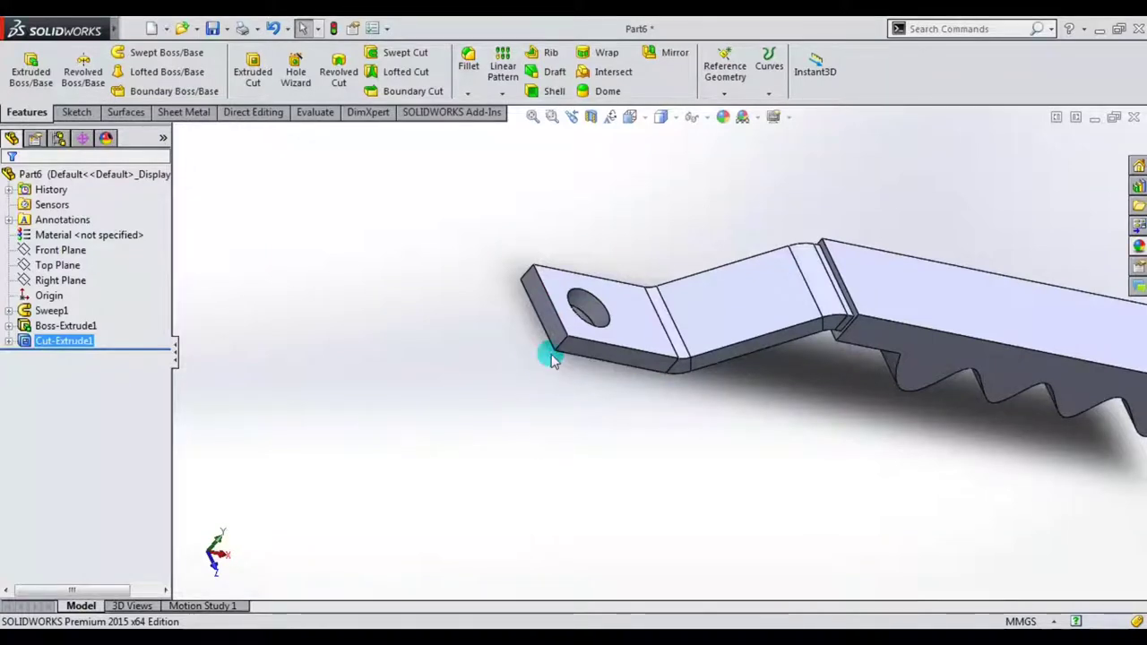
{"action": "mouse_move", "coordinate": [576, 352]}
{"action": "middle_mouse_down"}
{"action": "mouse_move", "coordinate": [640, 326]}
{"action": "mouse_move", "coordinate": [691, 260]}
{"action": "mouse_move", "coordinate": [681, 304]}
{"action": "mouse_move", "coordinate": [623, 394]}
{"action": "middle_mouse_up"}
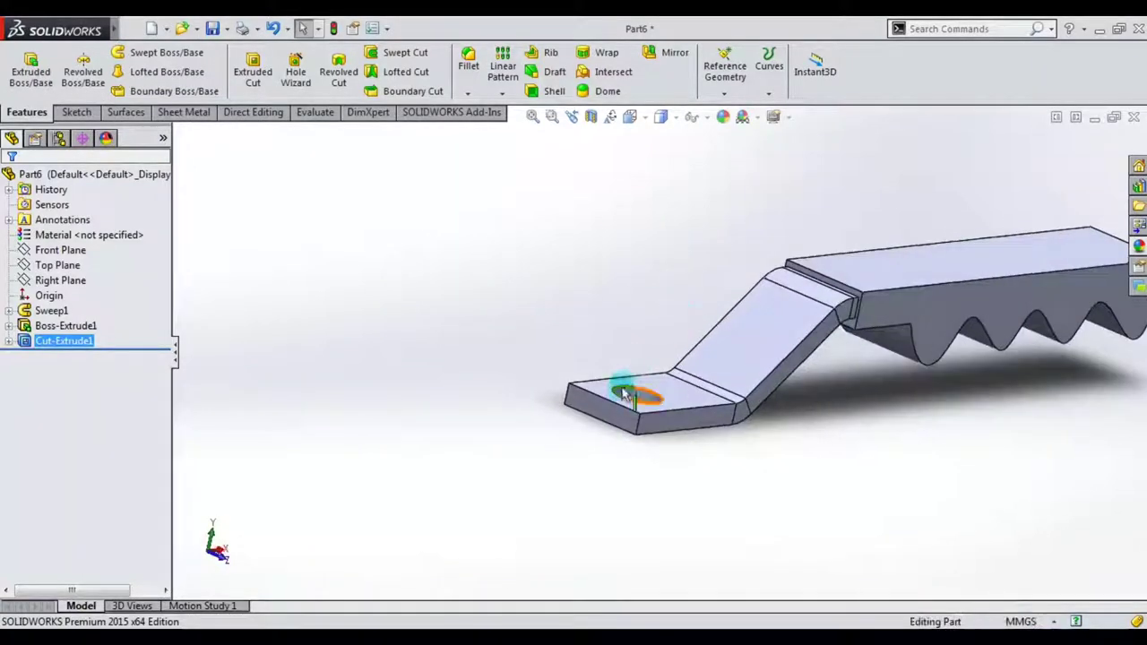
- Sketch on the Front Plane a short horizontal line bending into a long vertical line
{"action": "left_click", "coordinate": [67, 252]}
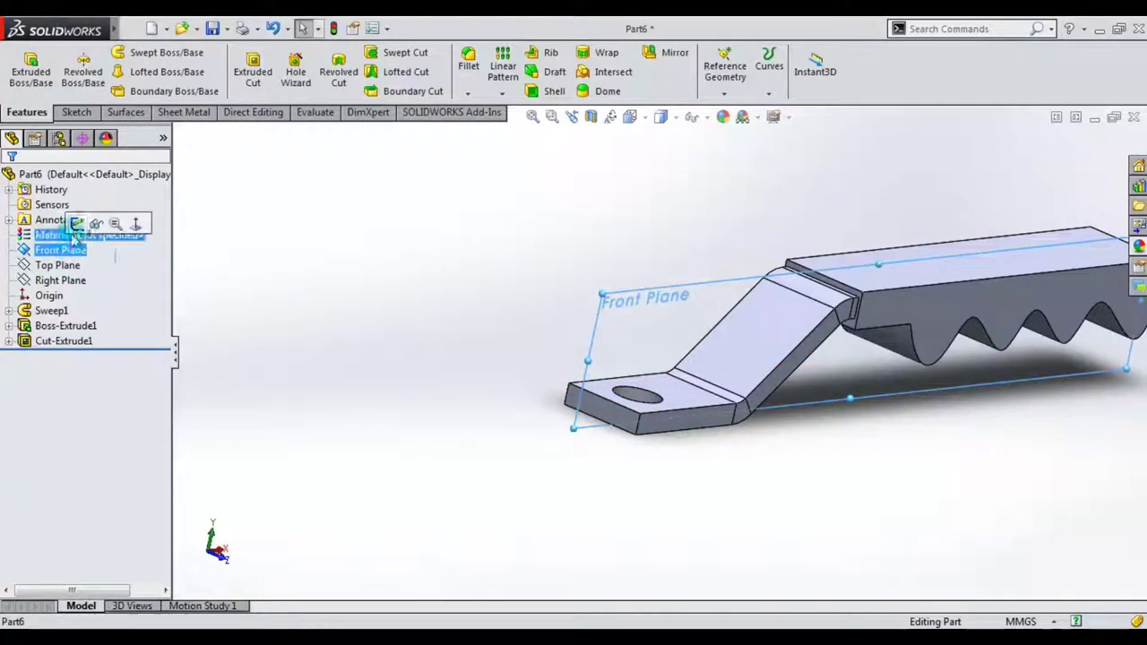
{"action": "left_click", "coordinate": [76, 233]}
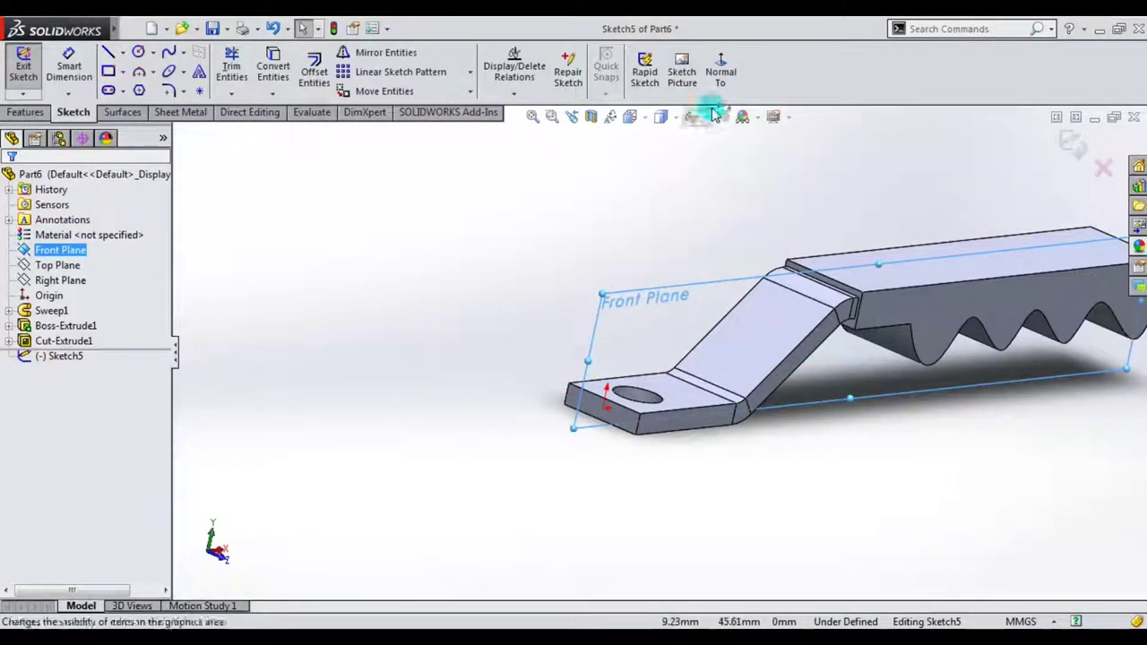
{"action": "left_click", "coordinate": [721, 71]}
{"action": "scroll", "coordinate": [426, 399], "scroll_direction": "down", "scroll_amount": 3}
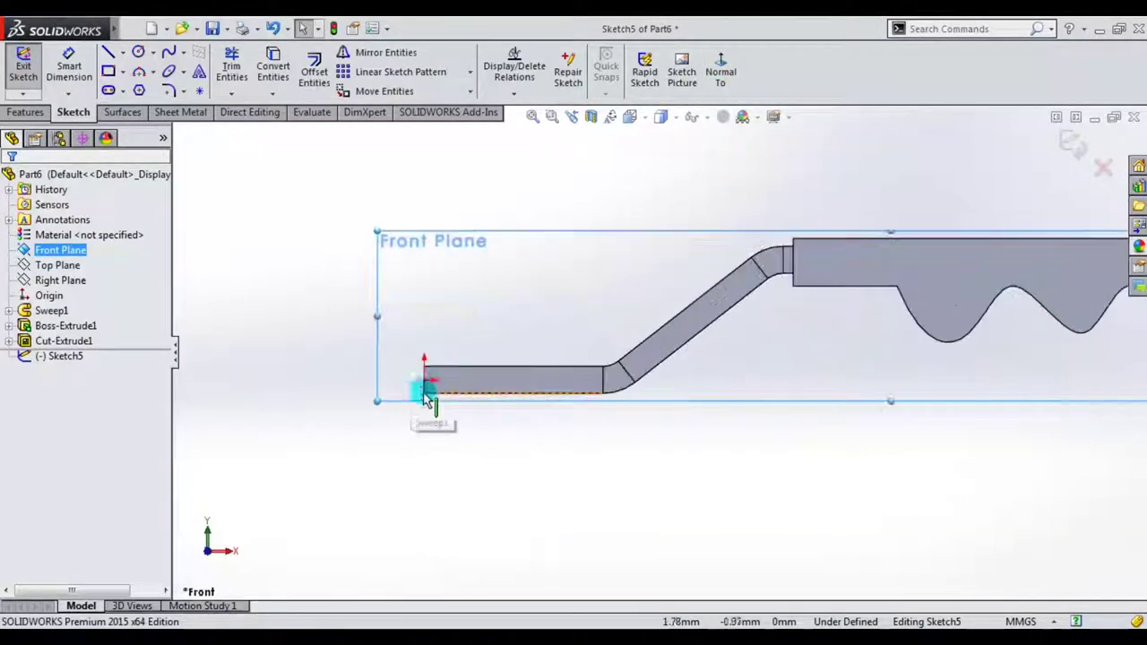
{"action": "scroll", "coordinate": [437, 389], "scroll_direction": "down", "scroll_amount": 3}
{"action": "left_click", "coordinate": [107, 54]}
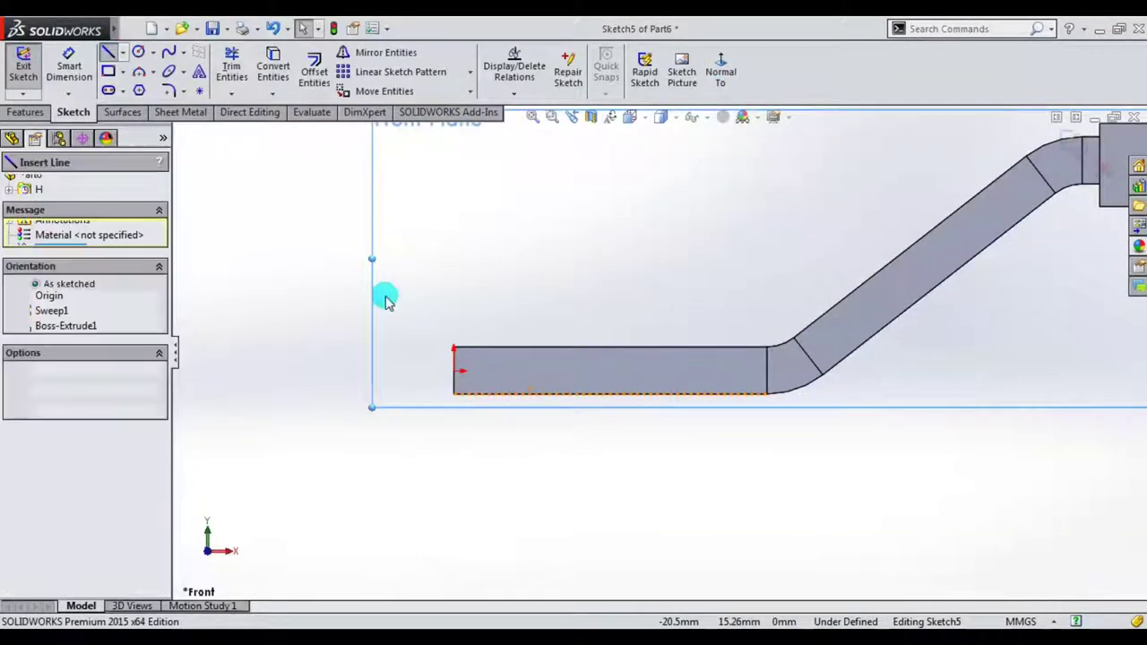
{"action": "left_click", "coordinate": [455, 349]}
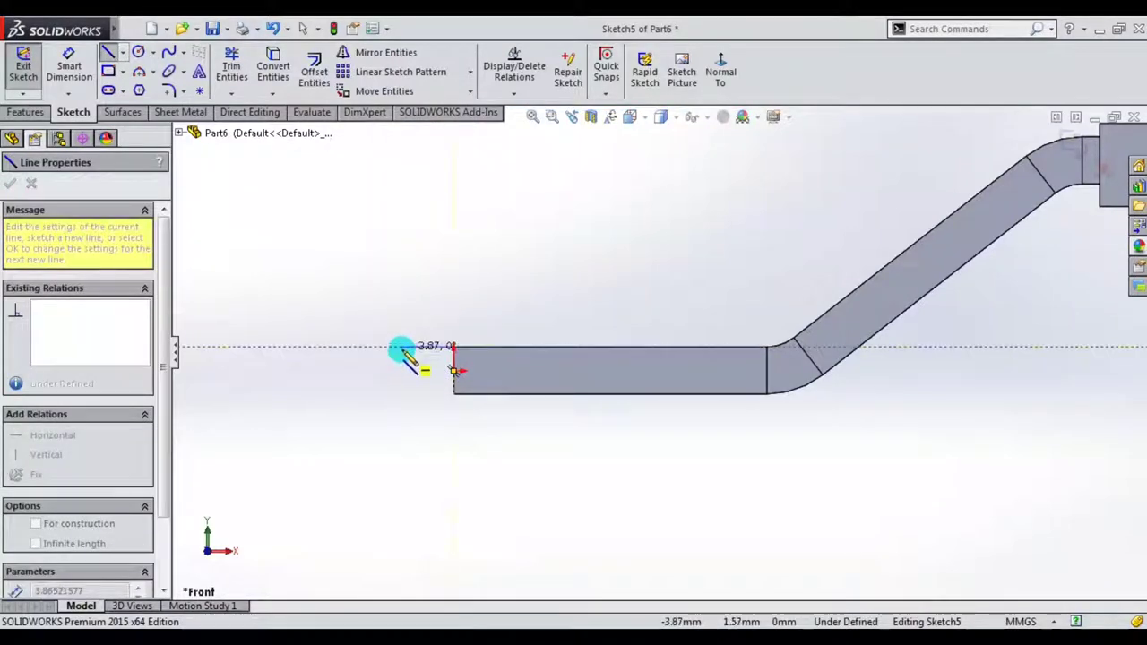
{"action": "left_click", "coordinate": [402, 348]}
{"action": "double_click", "coordinate": [402, 452]}
{"action": "key", "text": "Escape"}
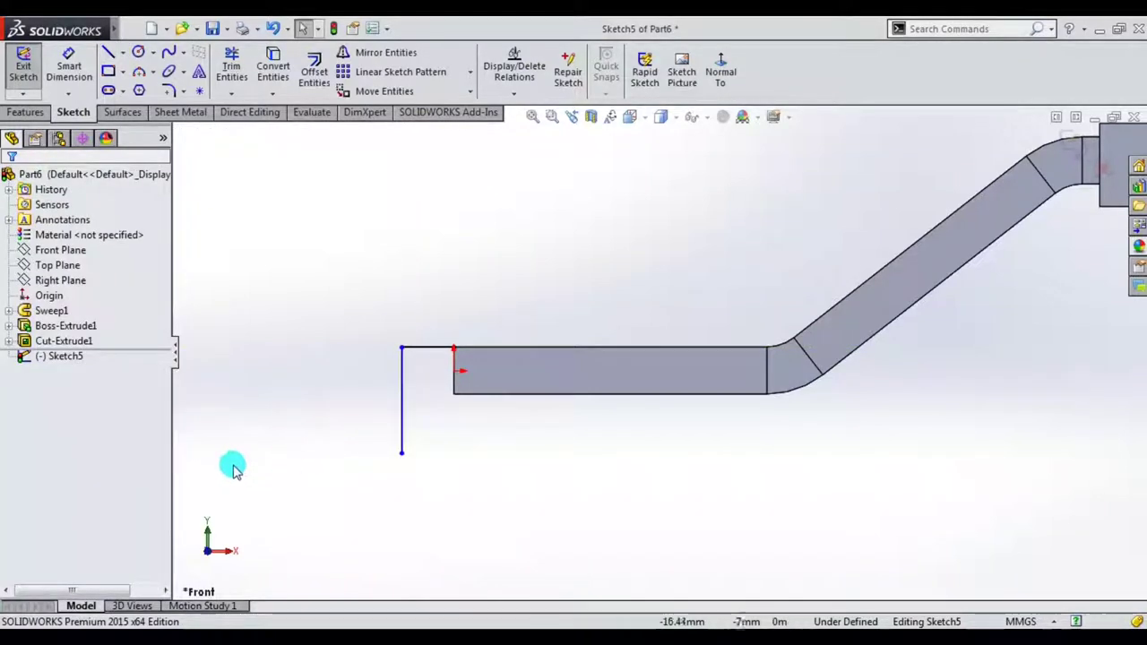
- Dimension the horizontal line to 2 mm
{"action": "left_click", "coordinate": [70, 66]}
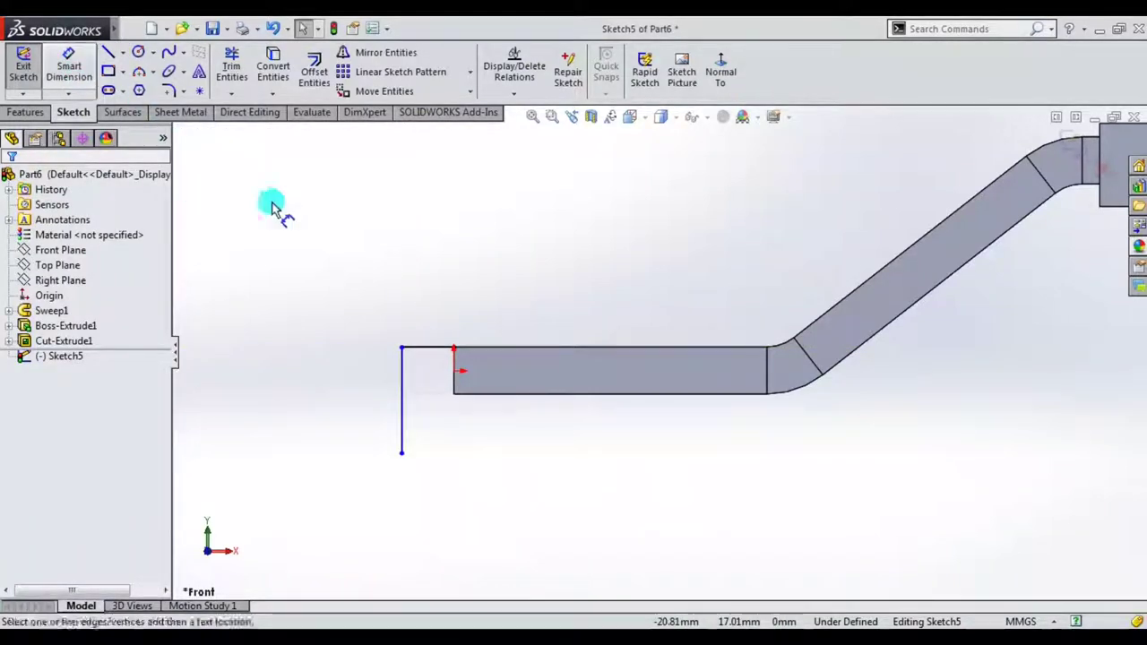
{"action": "left_click", "coordinate": [427, 348]}
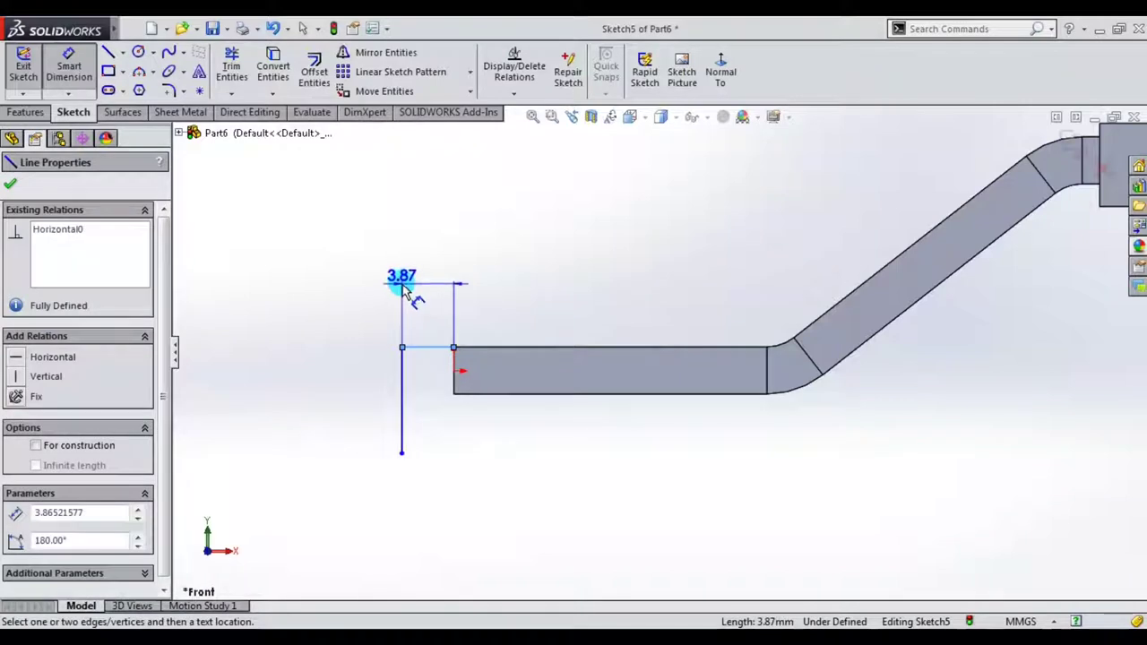
{"action": "left_click", "coordinate": [401, 288]}
{"action": "type", "text": "2"}
{"action": "key", "text": "Return"}
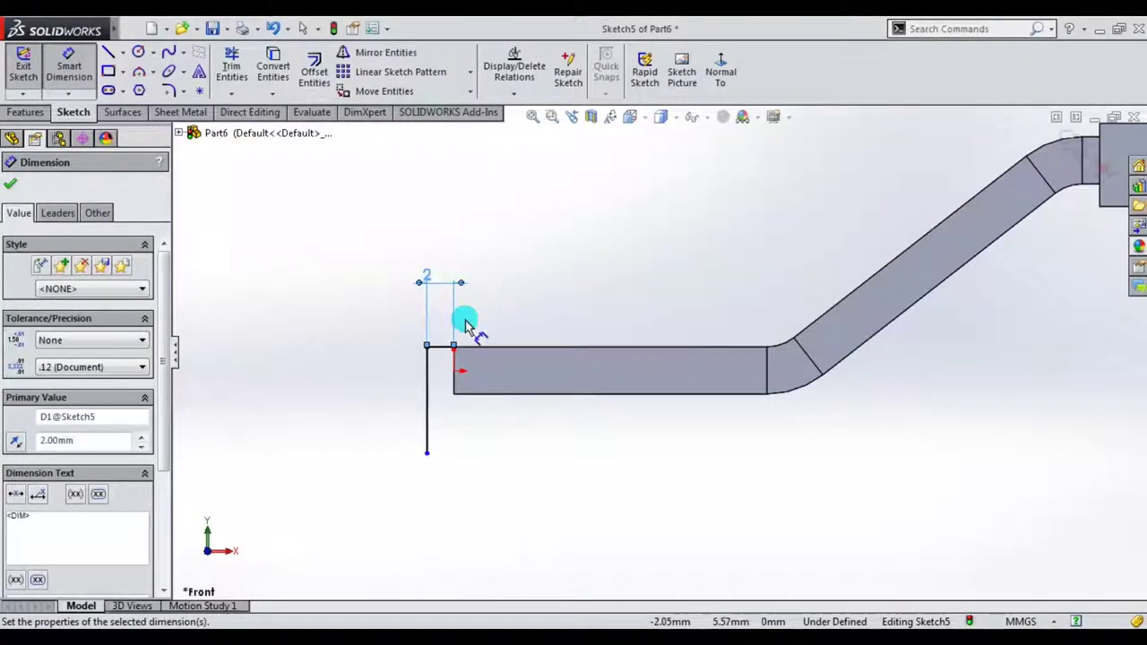
{"action": "key", "text": "Escape"}
- Round the corner between the two lines with a 1.80 mm sketch fillet
{"action": "left_click", "coordinate": [168, 91]}
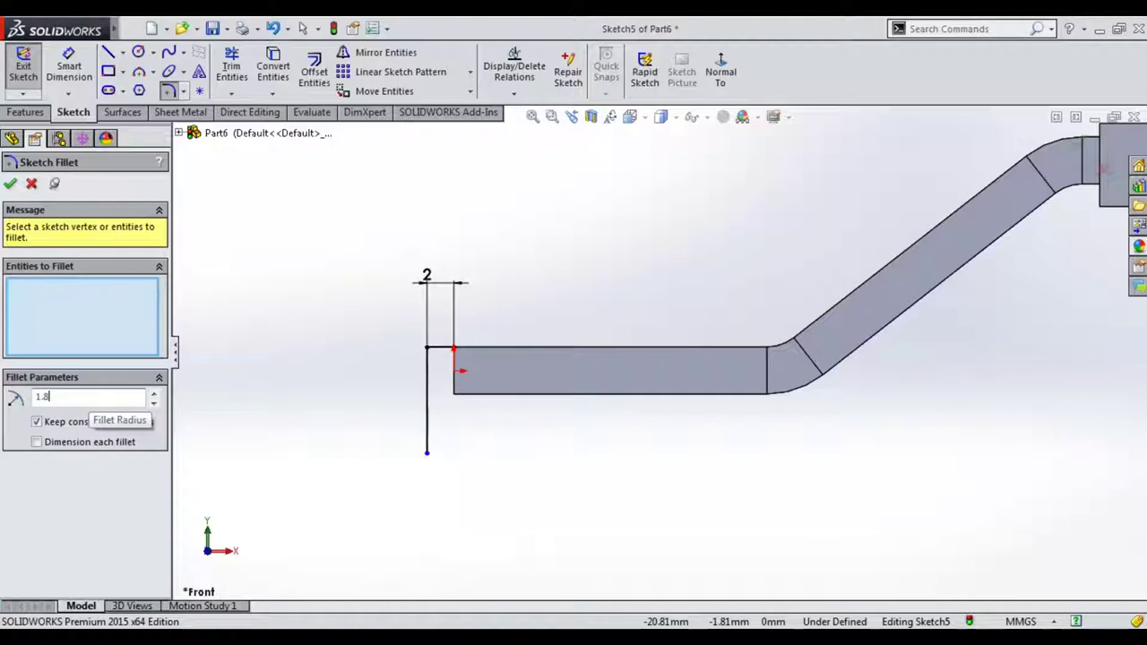
{"action": "left_click", "coordinate": [429, 351]}
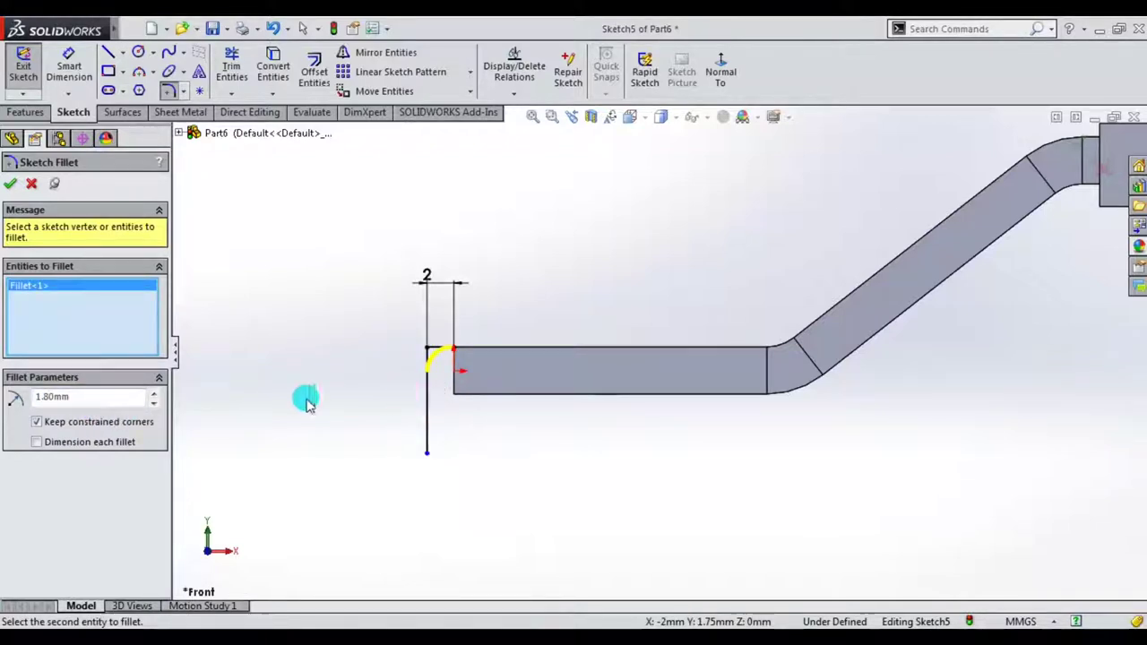
{"action": "left_click", "coordinate": [12, 183]}
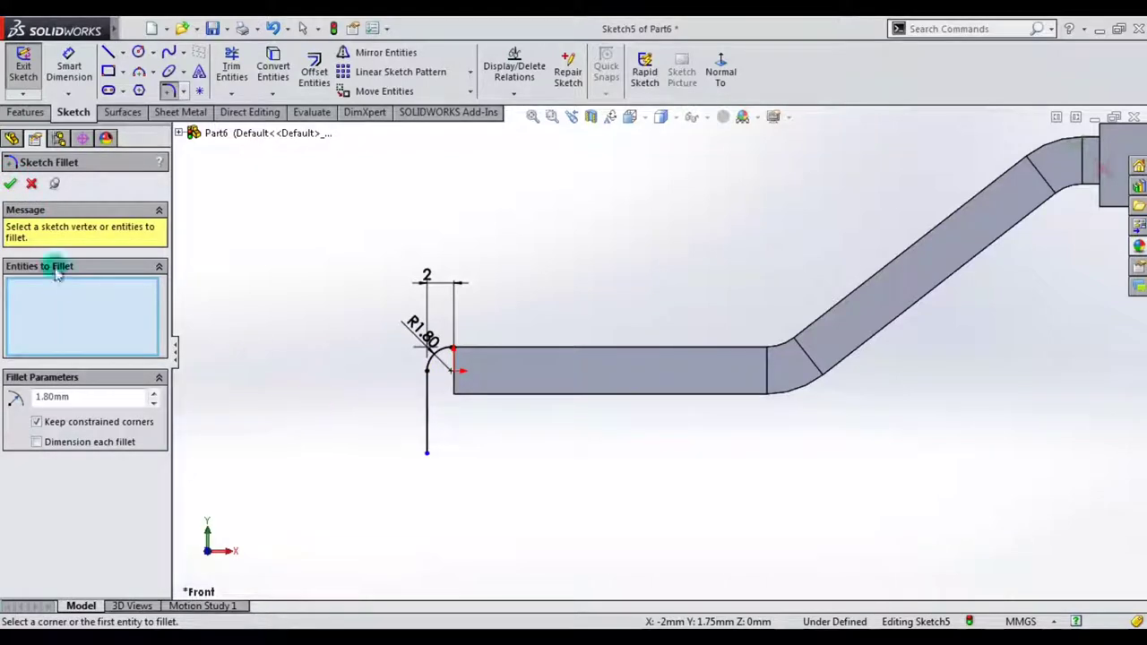
{"action": "left_click", "coordinate": [13, 184]}
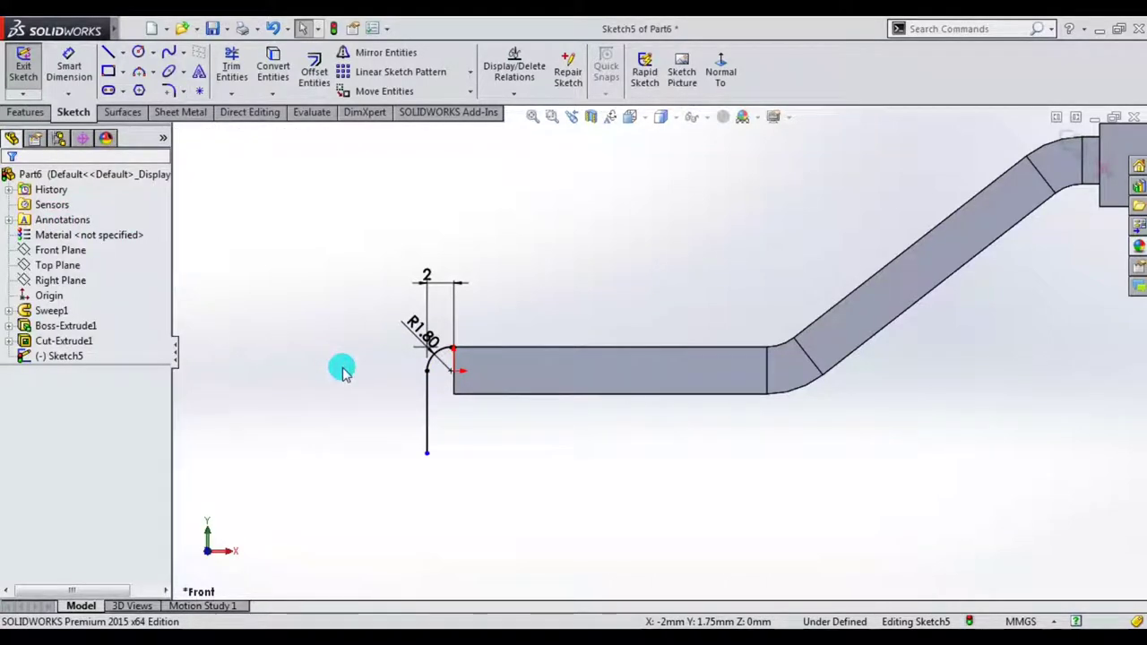
- Dimension the vertical line to 12 mm, fully defining Sketch5
{"action": "left_click", "coordinate": [68, 64]}
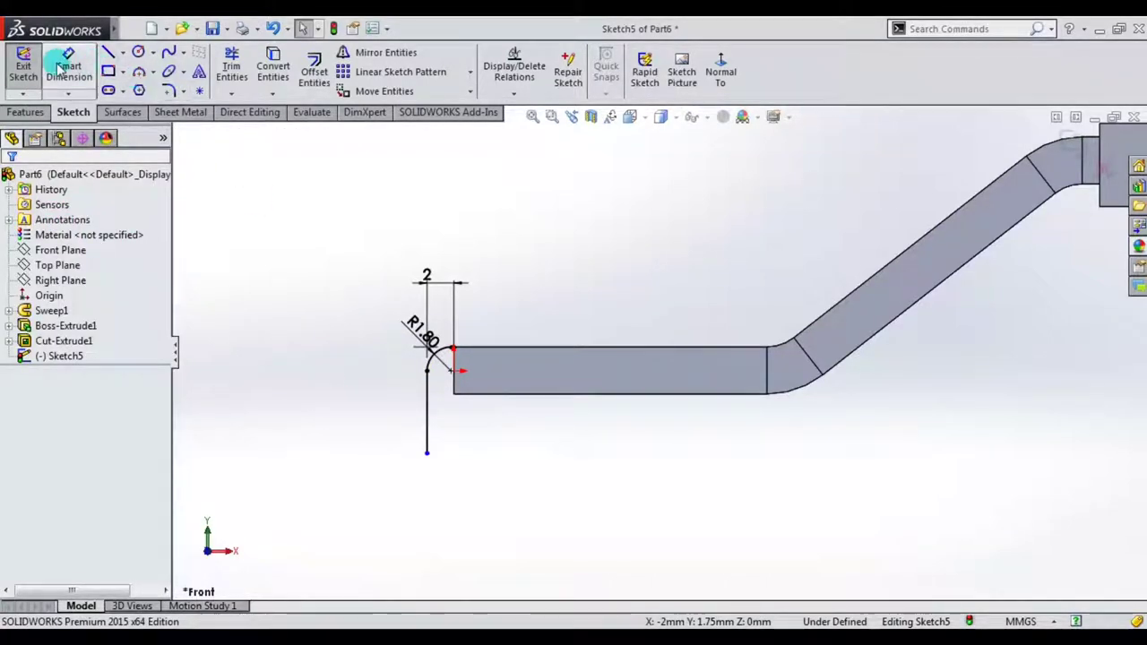
{"action": "left_click", "coordinate": [428, 454]}
{"action": "left_click", "coordinate": [453, 350]}
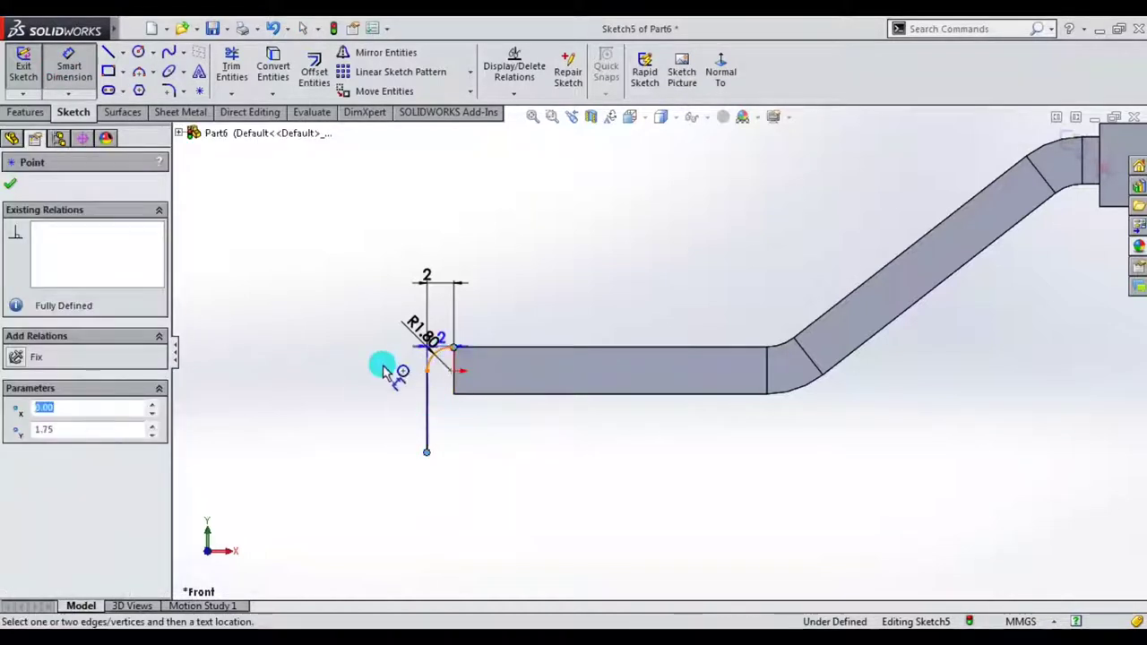
{"action": "left_click", "coordinate": [337, 399]}
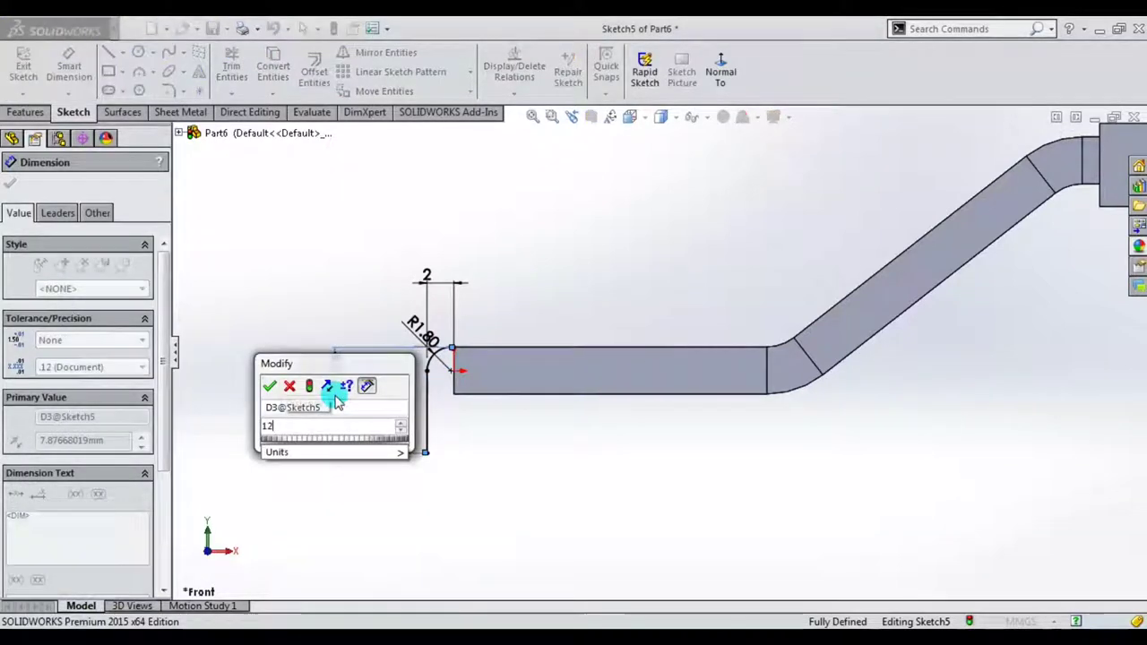
{"action": "key", "text": "Return"}
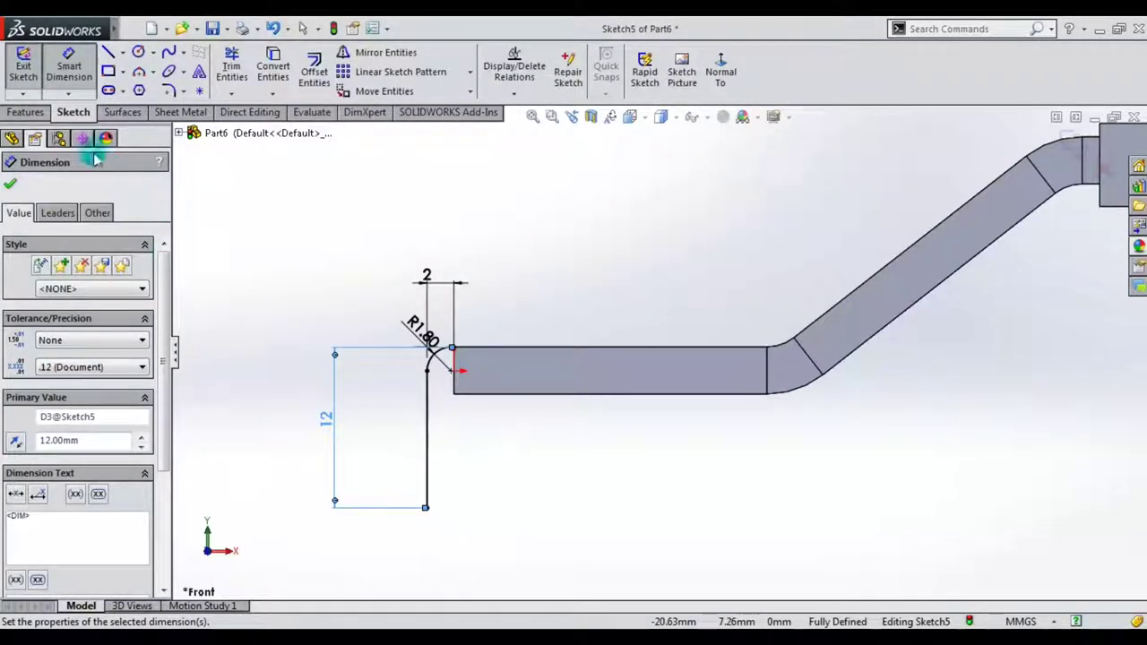
{"action": "left_click", "coordinate": [292, 253]}
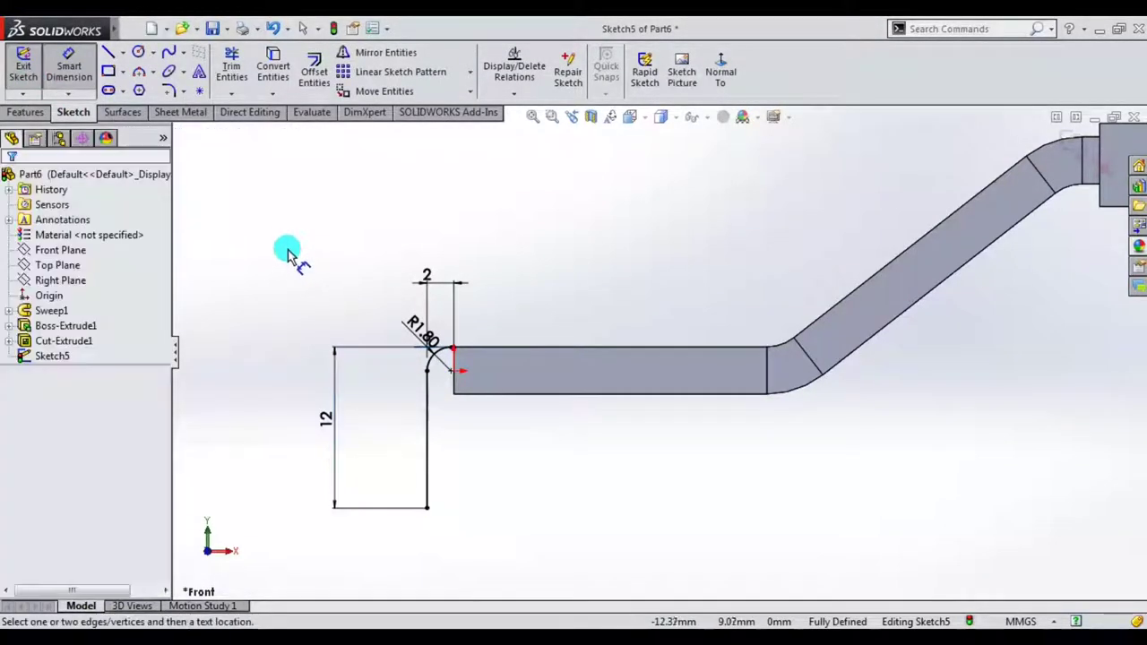
{"action": "left_click", "coordinate": [30, 112]}
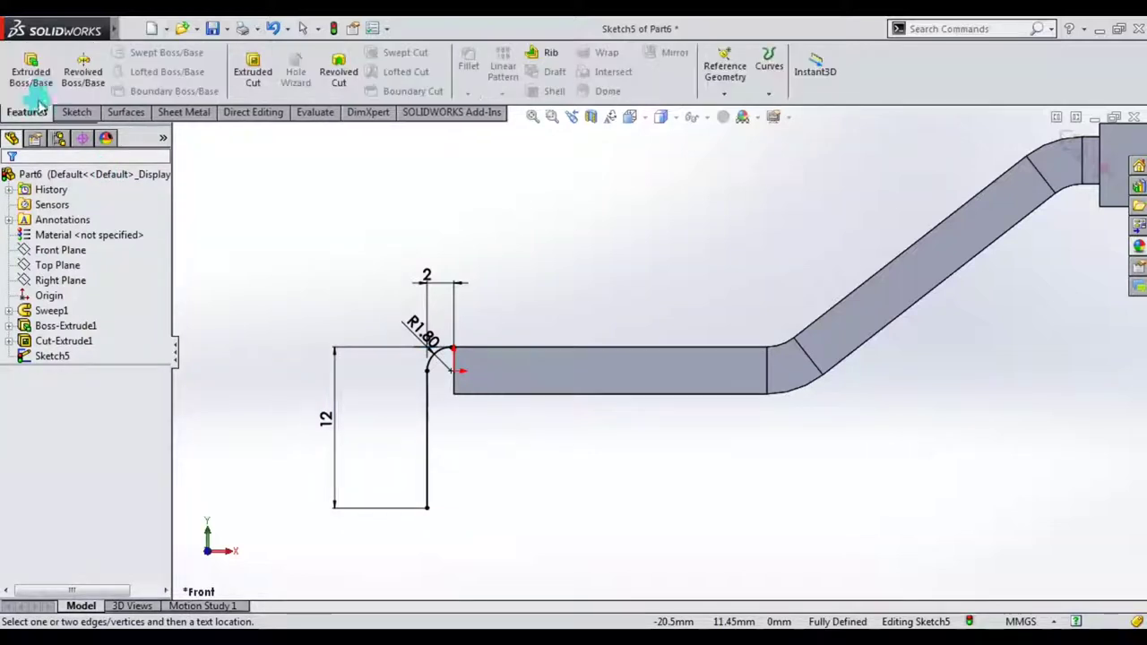
- Start a thin-feature extrusion of the sketch with a 2 mm wall thickness
{"action": "left_click", "coordinate": [46, 86]}
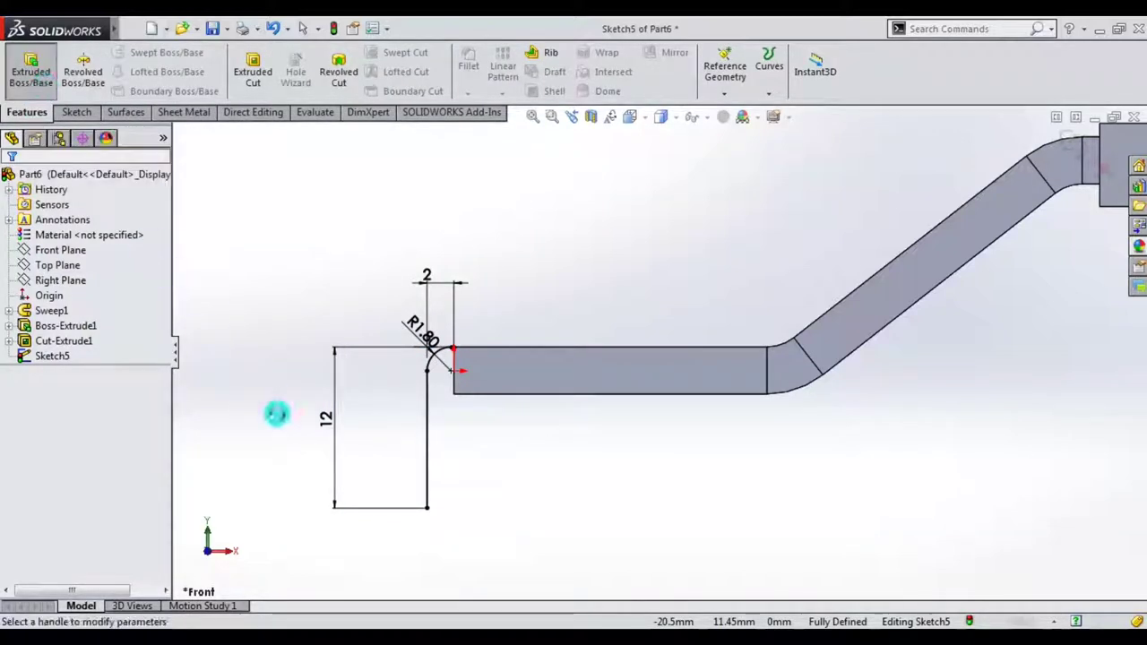
{"action": "mouse_move", "coordinate": [261, 431]}
{"action": "middle_mouse_down"}
{"action": "mouse_move", "coordinate": [437, 425]}
{"action": "mouse_move", "coordinate": [469, 449]}
{"action": "mouse_move", "coordinate": [311, 485]}
{"action": "middle_mouse_up"}
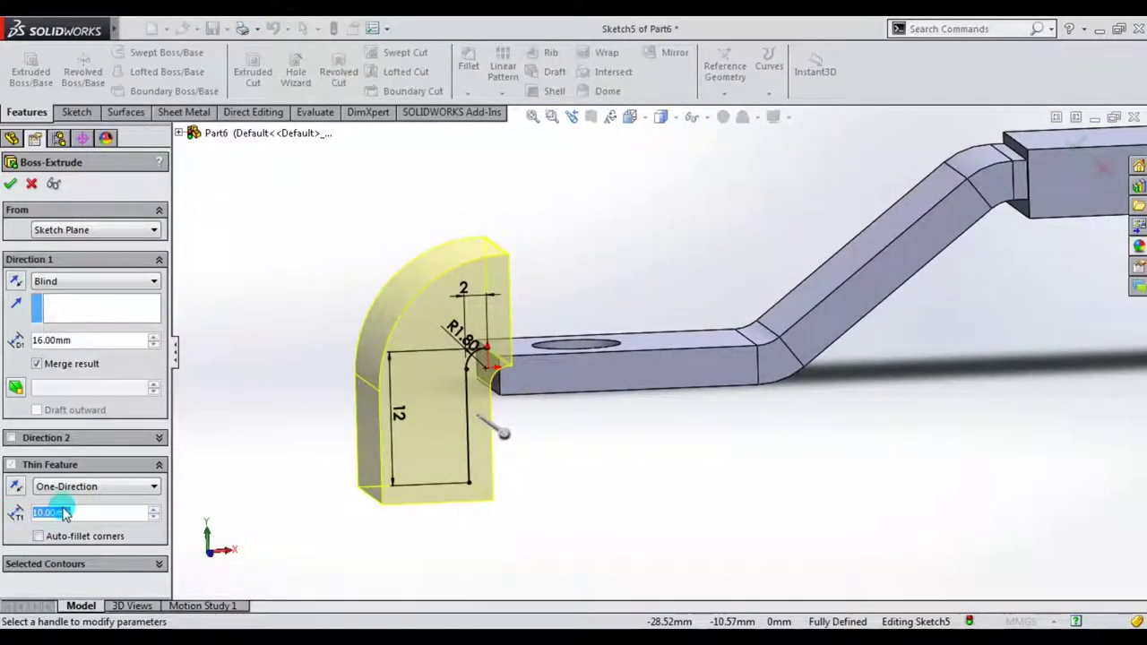
{"action": "type", "text": "2"}
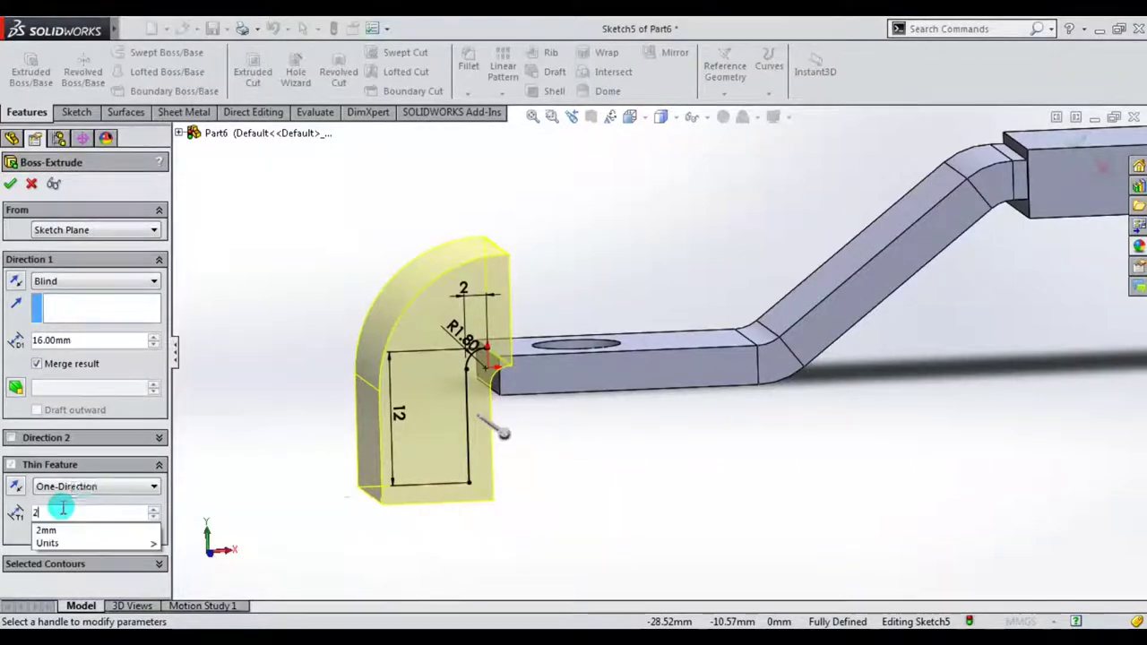
{"action": "key", "text": "Return"}
{"action": "mouse_move", "coordinate": [502, 448]}
{"action": "middle_mouse_down"}
{"action": "mouse_move", "coordinate": [597, 437]}
{"action": "mouse_move", "coordinate": [546, 449]}
{"action": "middle_mouse_up"}
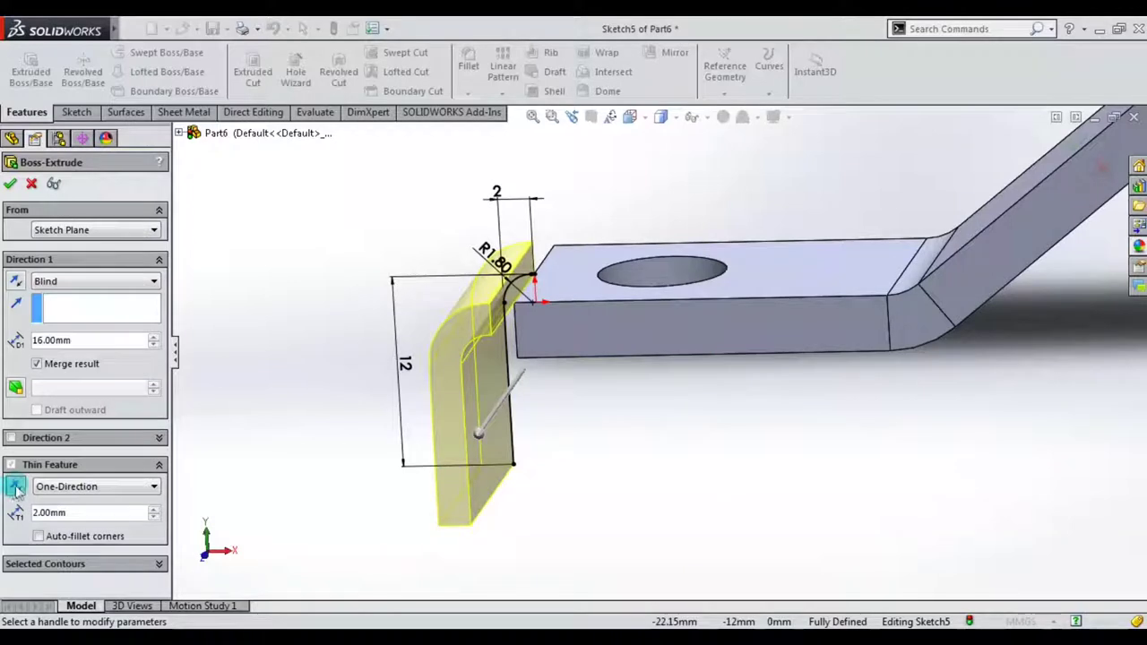
{"action": "left_click", "coordinate": [16, 488]}
{"action": "mouse_move", "coordinate": [475, 421]}
{"action": "middle_mouse_down"}
{"action": "mouse_move", "coordinate": [579, 427]}
{"action": "mouse_move", "coordinate": [540, 409]}
{"action": "mouse_move", "coordinate": [558, 423]}
{"action": "middle_mouse_up"}
{"action": "left_click", "coordinate": [108, 487]}
{"action": "left_click", "coordinate": [108, 513]}
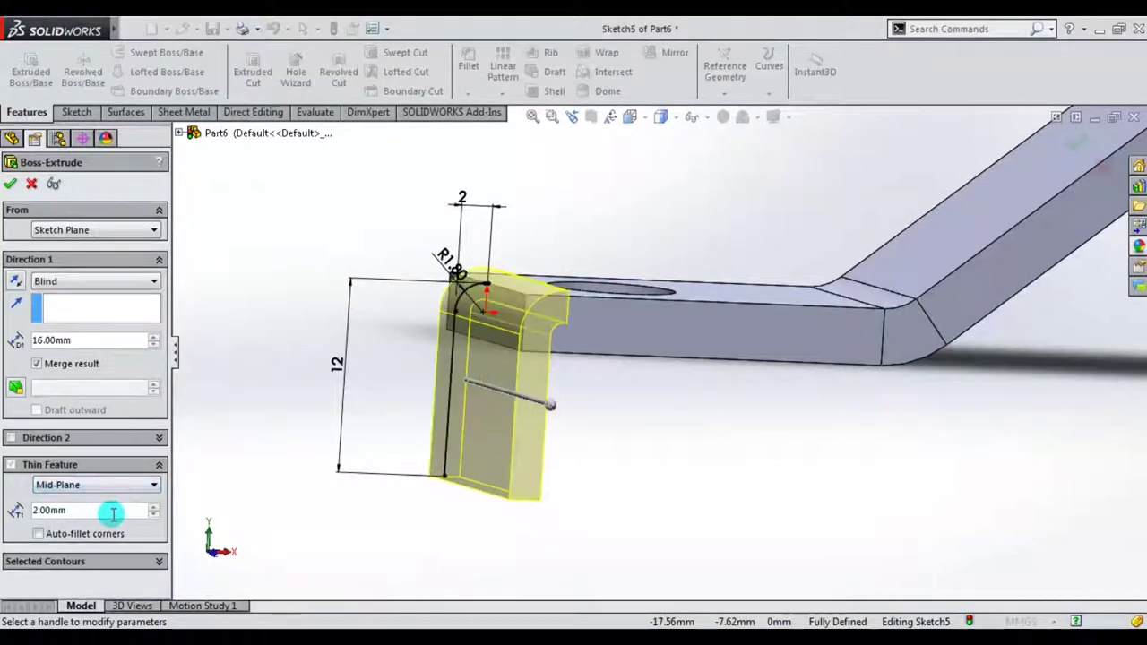
{"action": "mouse_move", "coordinate": [630, 535]}
{"action": "middle_mouse_down"}
{"action": "mouse_move", "coordinate": [649, 559]}
{"action": "mouse_move", "coordinate": [653, 481]}
{"action": "mouse_move", "coordinate": [655, 532]}
{"action": "middle_mouse_up"}
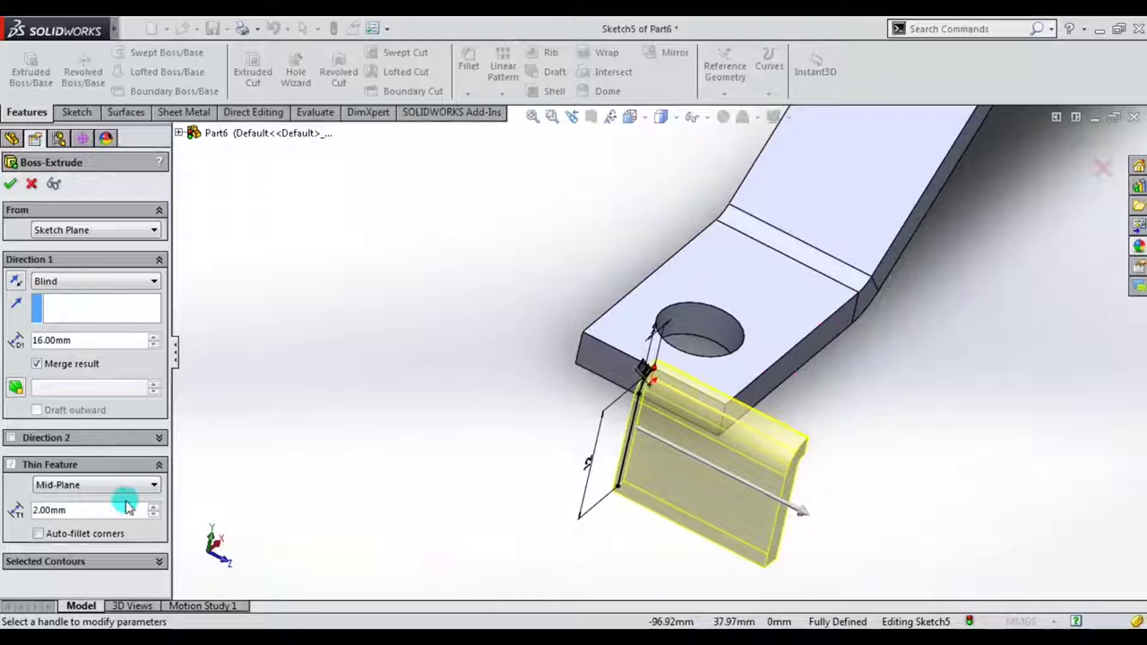
- Set the 2 mm thin wall to Mid-Plane, symmetric about the sketch
{"action": "left_click", "coordinate": [80, 487]}
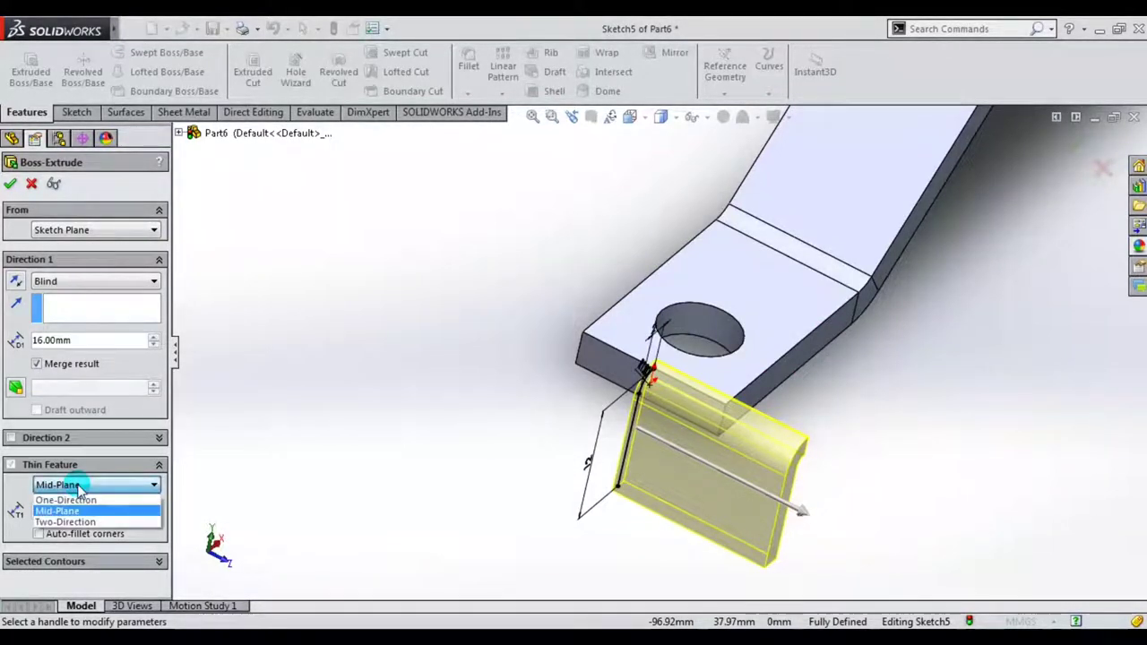
{"action": "left_click", "coordinate": [65, 522]}
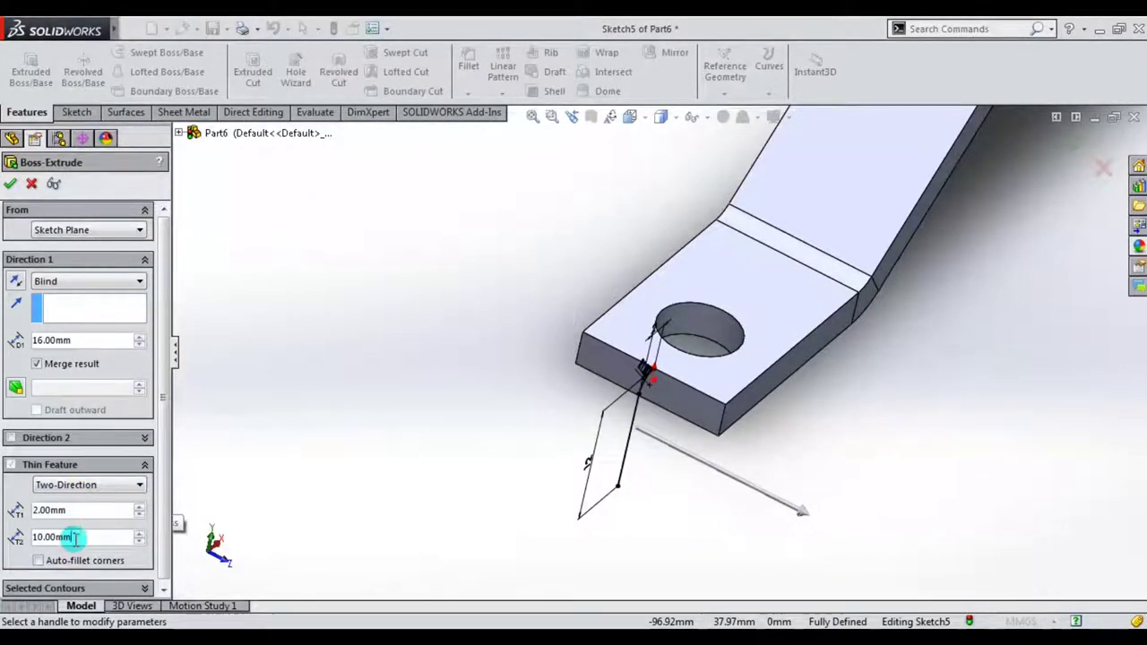
{"action": "type", "text": "2"}
{"action": "key", "text": "Return"}
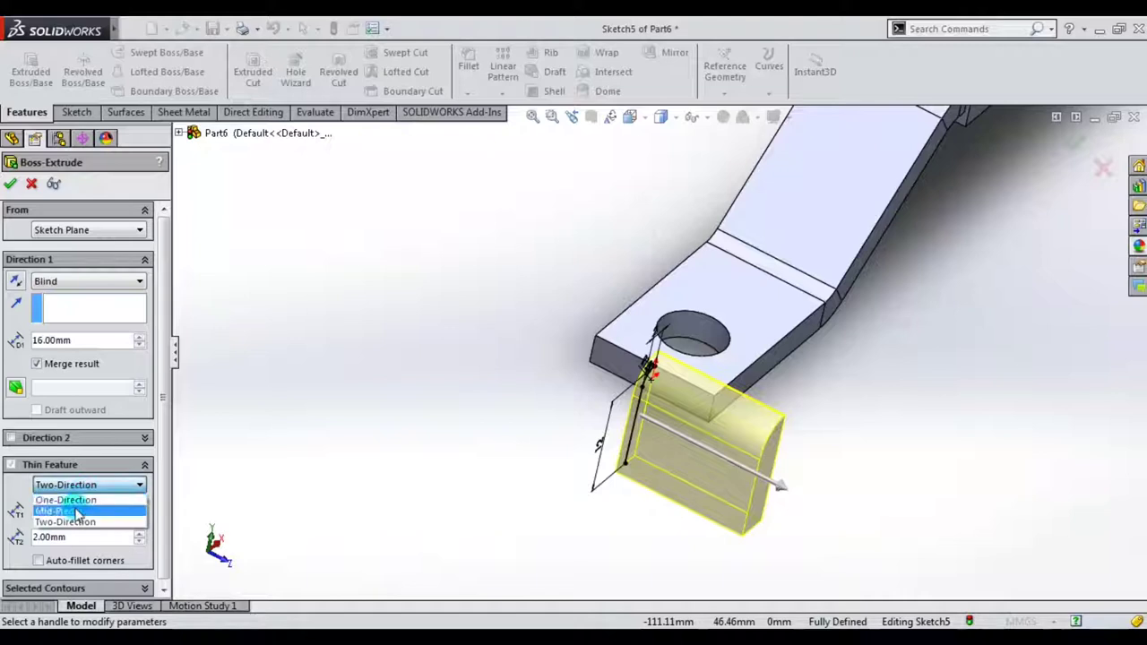
{"action": "left_click", "coordinate": [81, 507]}
{"action": "left_click", "coordinate": [85, 311]}
- Extrude the tab Mid Plane to a 15 mm depth and accept Extrude-Thin1
{"action": "left_click", "coordinate": [90, 281]}
{"action": "left_click", "coordinate": [59, 363]}
{"action": "mouse_move", "coordinate": [809, 412]}
{"action": "middle_mouse_down"}
{"action": "mouse_move", "coordinate": [768, 412]}
{"action": "mouse_move", "coordinate": [775, 426]}
{"action": "middle_mouse_up"}
{"action": "scroll", "coordinate": [724, 417], "scroll_direction": "down", "scroll_amount": 2}
{"action": "middle_click_drag", "start_coordinate": [673, 417], "coordinate": [628, 448]}
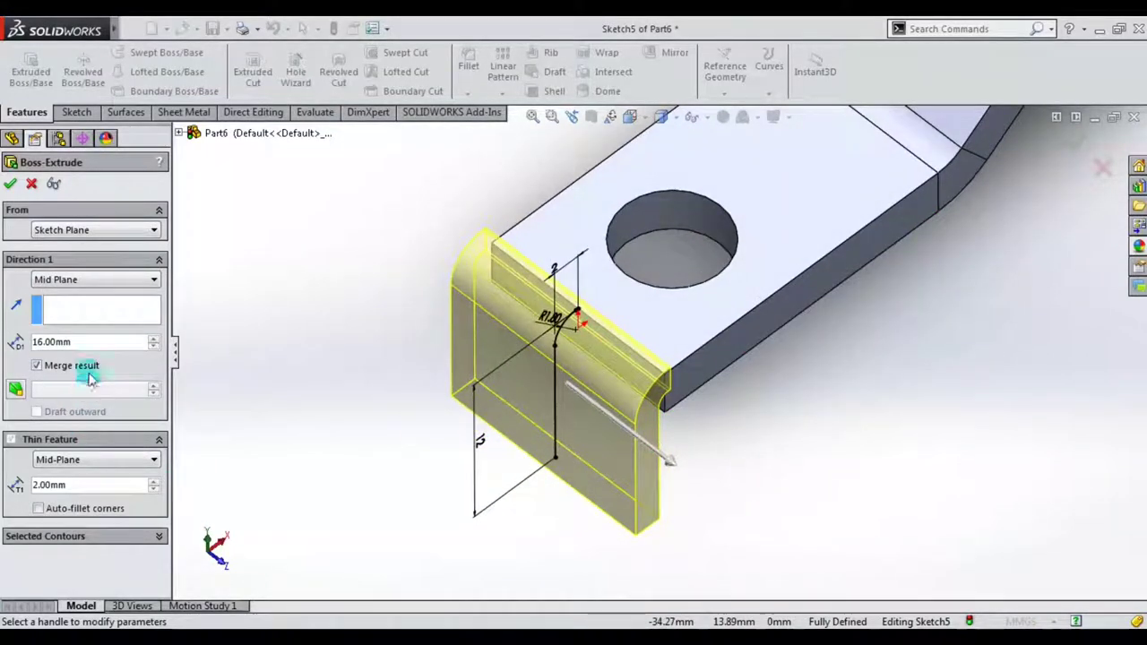
{"action": "double_click", "coordinate": [76, 342]}
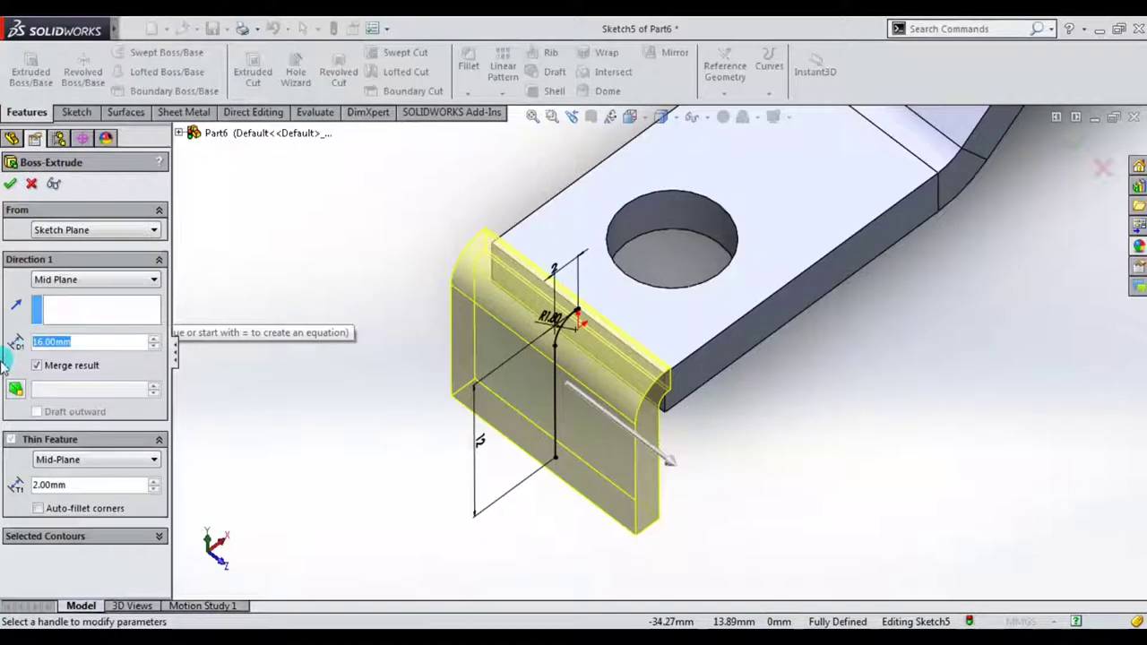
{"action": "type", "text": "5"}
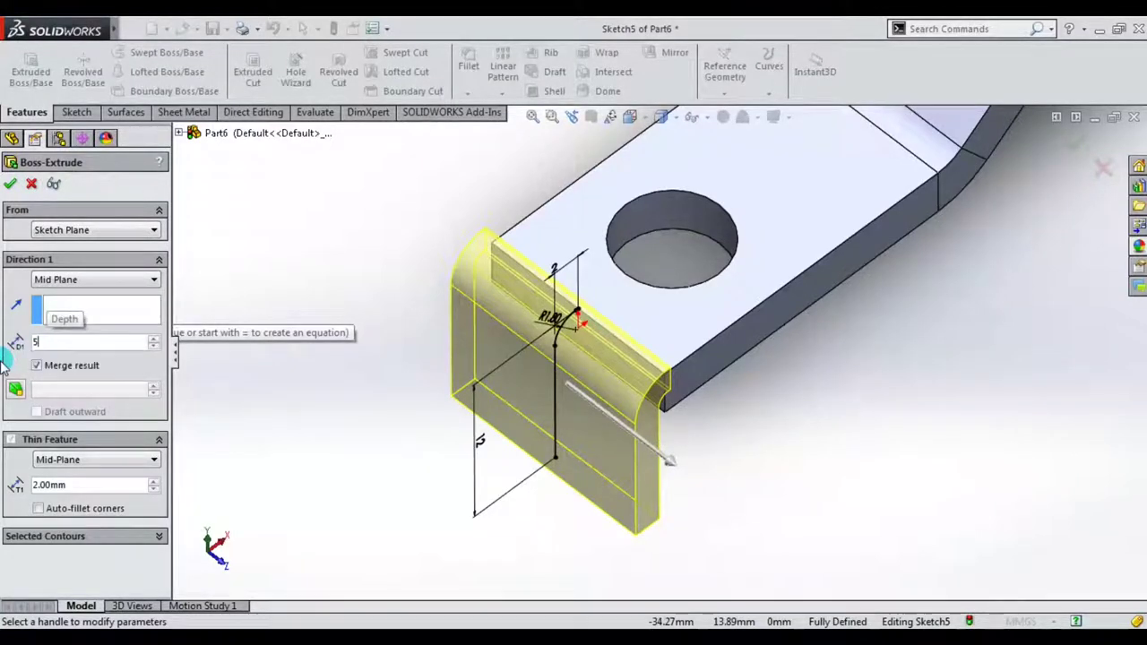
{"action": "key", "text": "Return"}
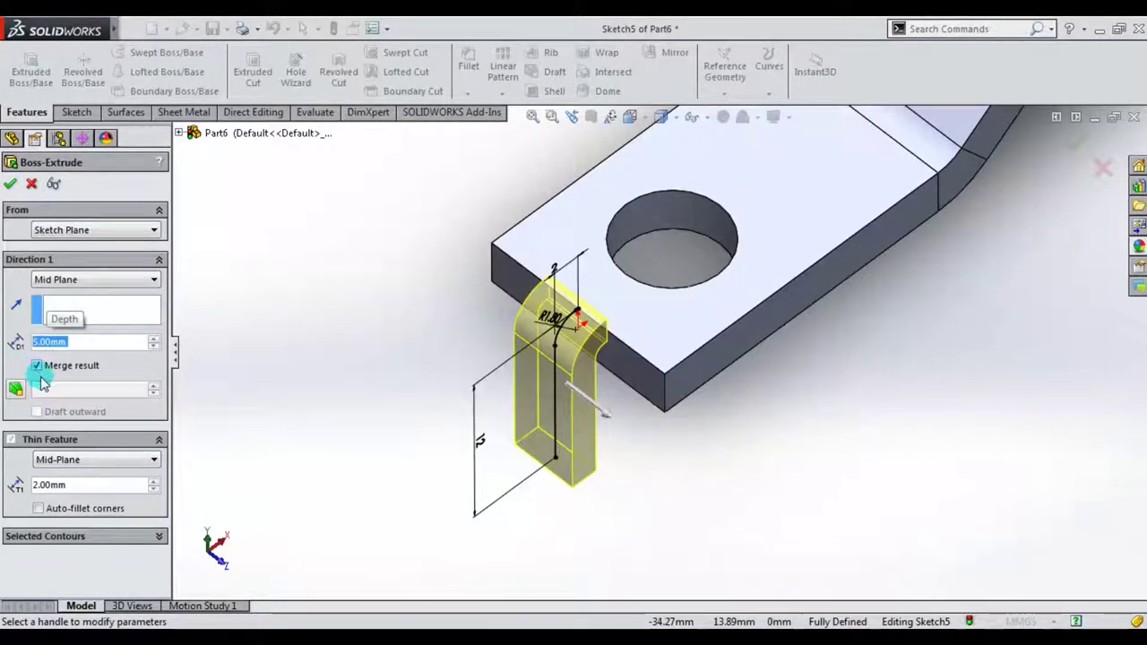
{"action": "type", "text": "15"}
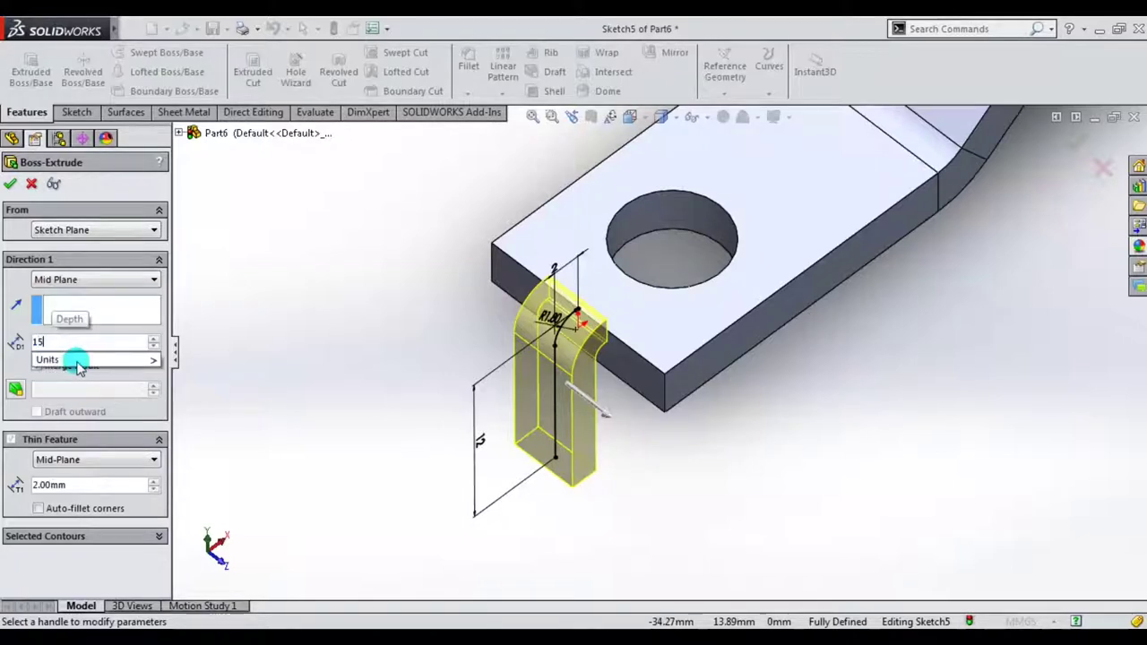
{"action": "key", "text": "Return"}
{"action": "mouse_move", "coordinate": [415, 328]}
{"action": "middle_mouse_down"}
{"action": "mouse_move", "coordinate": [363, 259]}
{"action": "mouse_move", "coordinate": [359, 212]}
{"action": "mouse_move", "coordinate": [349, 225]}
{"action": "mouse_move", "coordinate": [370, 240]}
{"action": "mouse_move", "coordinate": [366, 328]}
{"action": "middle_mouse_up"}
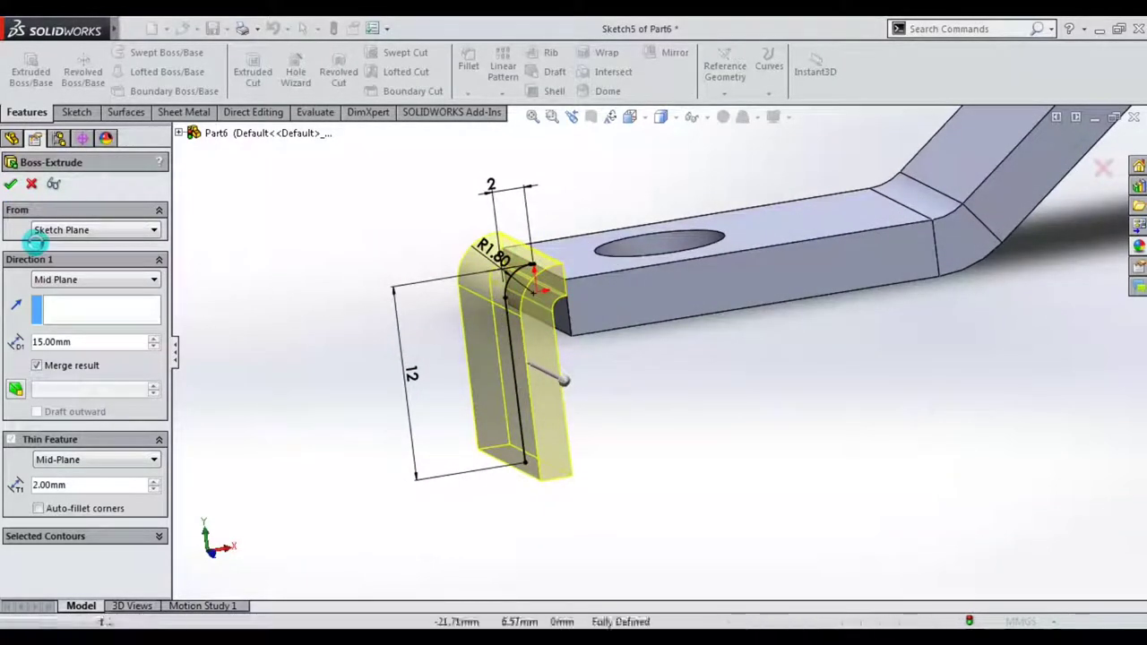
{"action": "key", "text": "Return"}
{"action": "mouse_move", "coordinate": [392, 303]}
{"action": "middle_mouse_down"}
{"action": "mouse_move", "coordinate": [347, 363]}
{"action": "mouse_move", "coordinate": [497, 359]}
{"action": "mouse_move", "coordinate": [494, 340]}
{"action": "middle_mouse_up"}
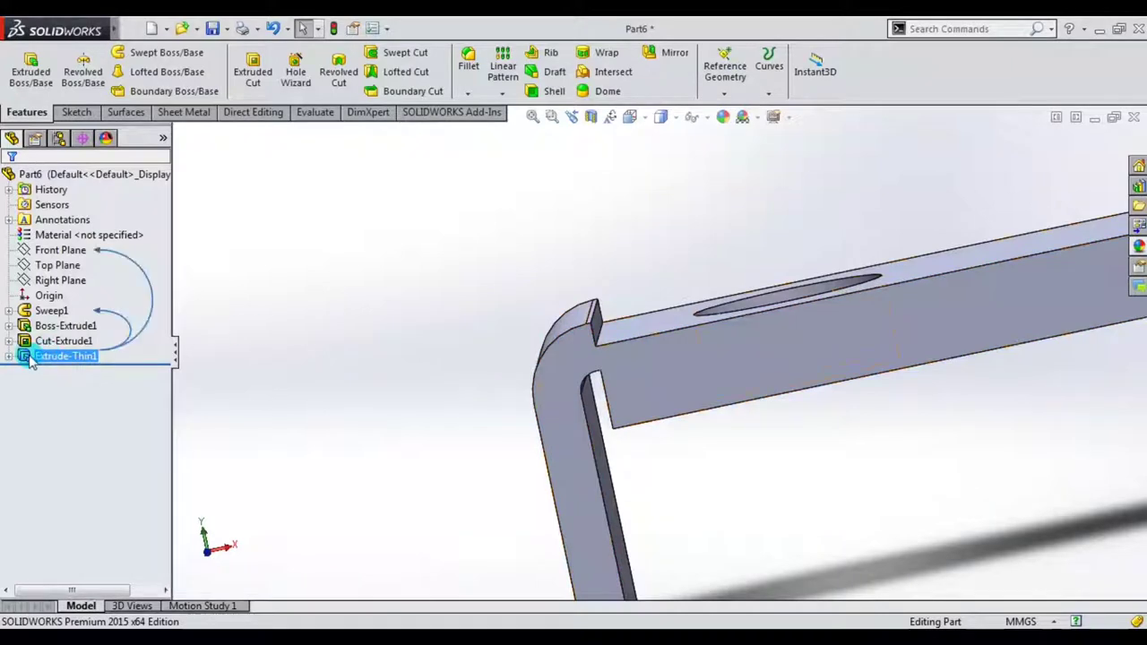
- Edit Extrude-Thin1 to a one-direction 2 mm wall, reversed to sit flush with the lug end
{"action": "left_click", "coordinate": [30, 357]}
{"action": "left_click", "coordinate": [41, 314]}
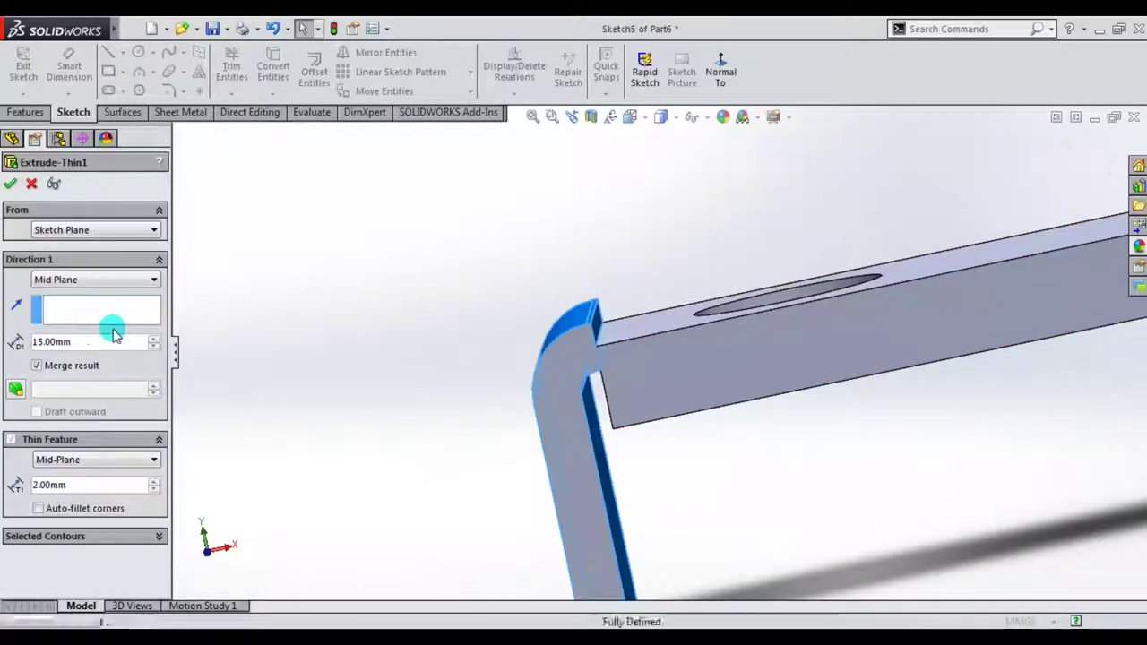
{"action": "left_click", "coordinate": [88, 459]}
{"action": "left_click", "coordinate": [89, 476]}
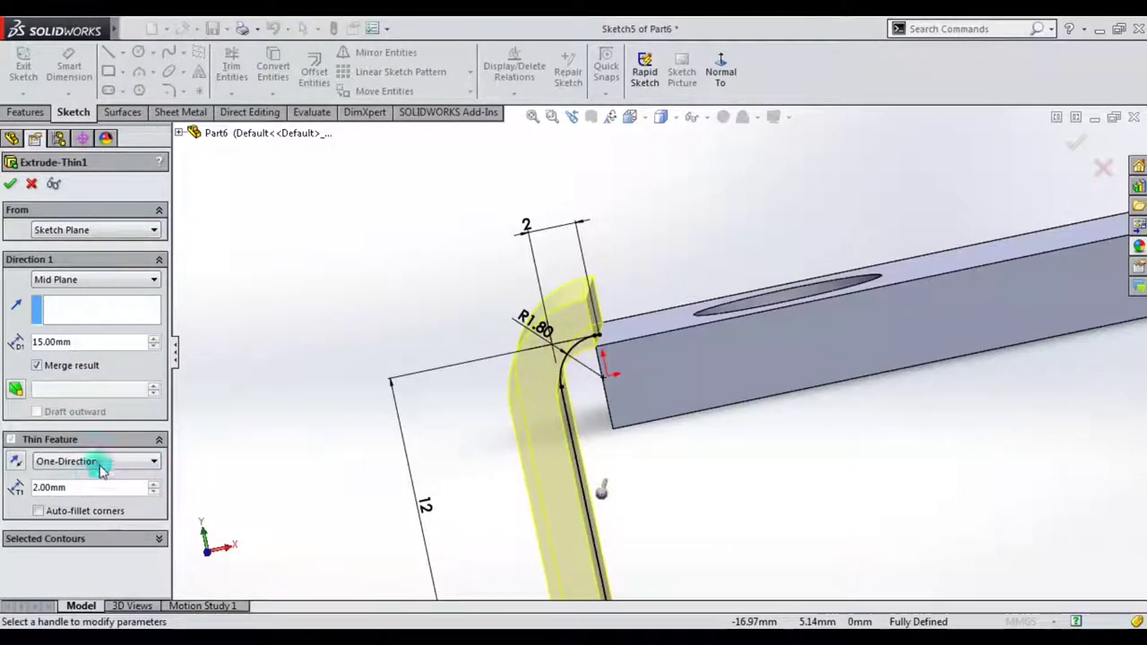
{"action": "left_click", "coordinate": [116, 462]}
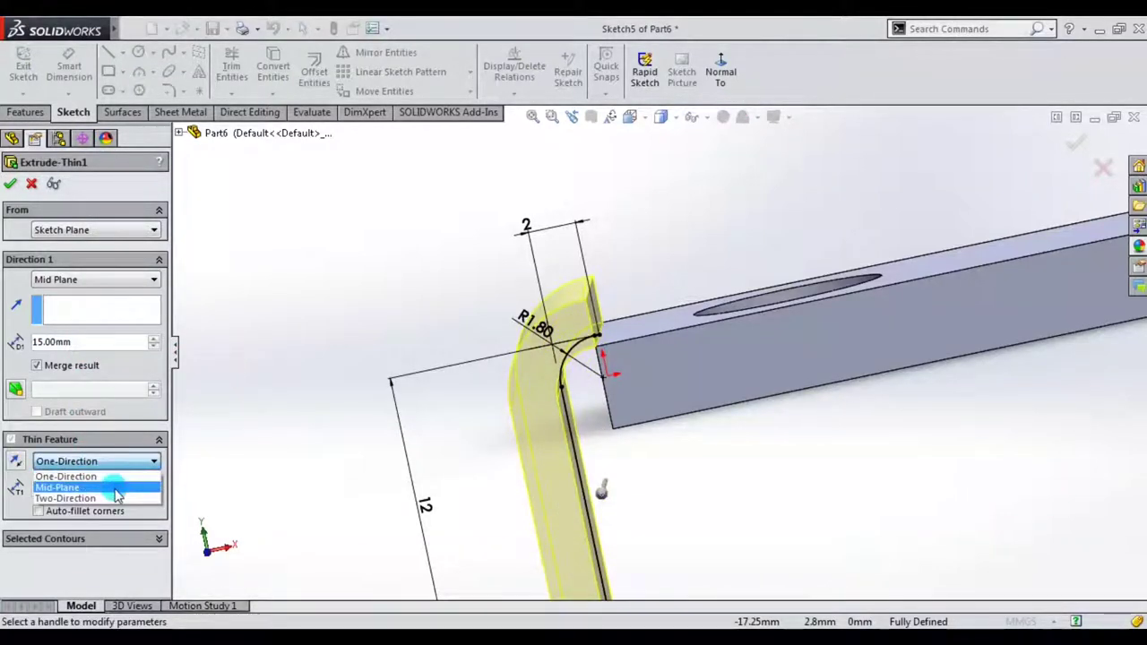
{"action": "left_click", "coordinate": [111, 476]}
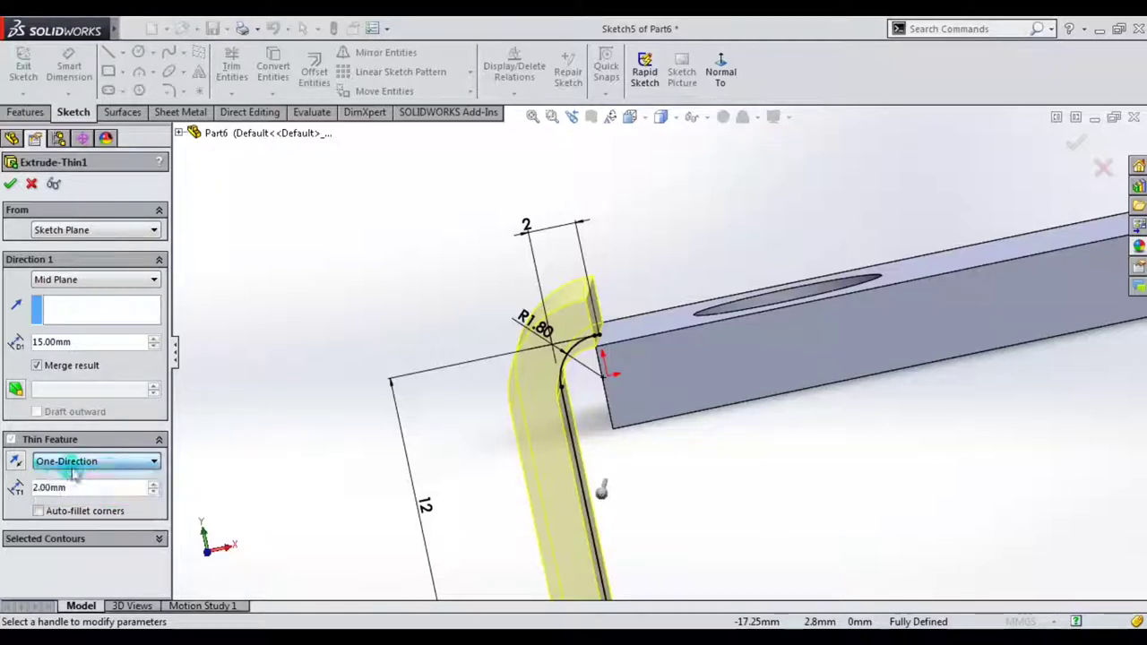
{"action": "left_click", "coordinate": [17, 462]}
{"action": "mouse_move", "coordinate": [379, 389]}
{"action": "middle_mouse_down"}
{"action": "mouse_move", "coordinate": [375, 367]}
{"action": "mouse_move", "coordinate": [376, 377]}
{"action": "middle_mouse_up"}
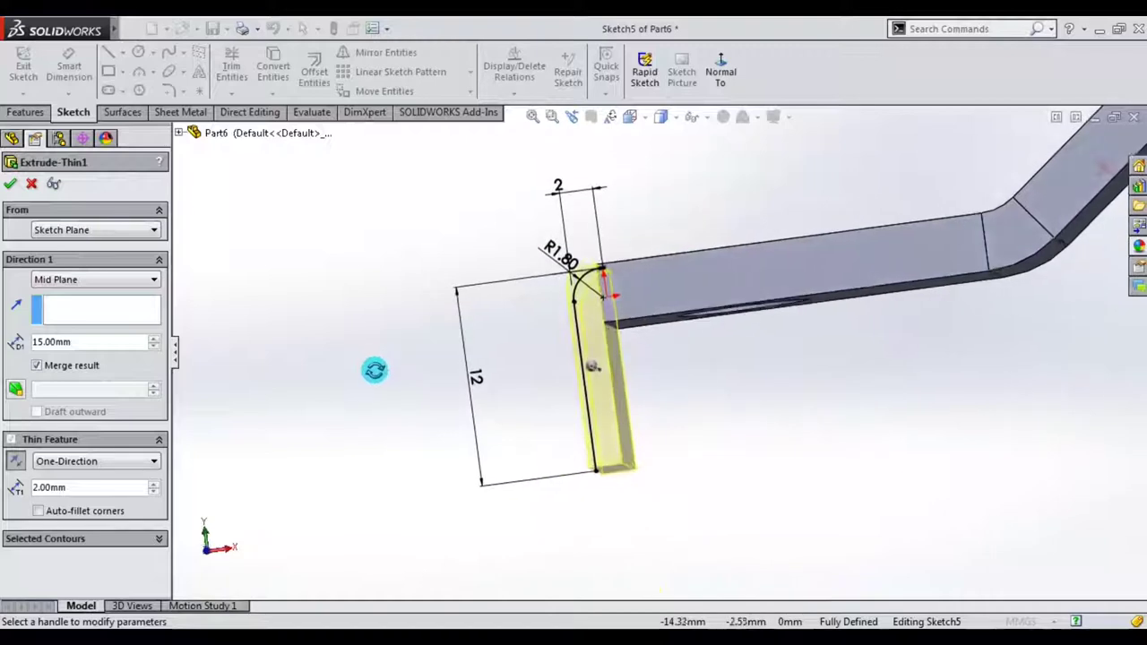
{"action": "left_click", "coordinate": [11, 185]}
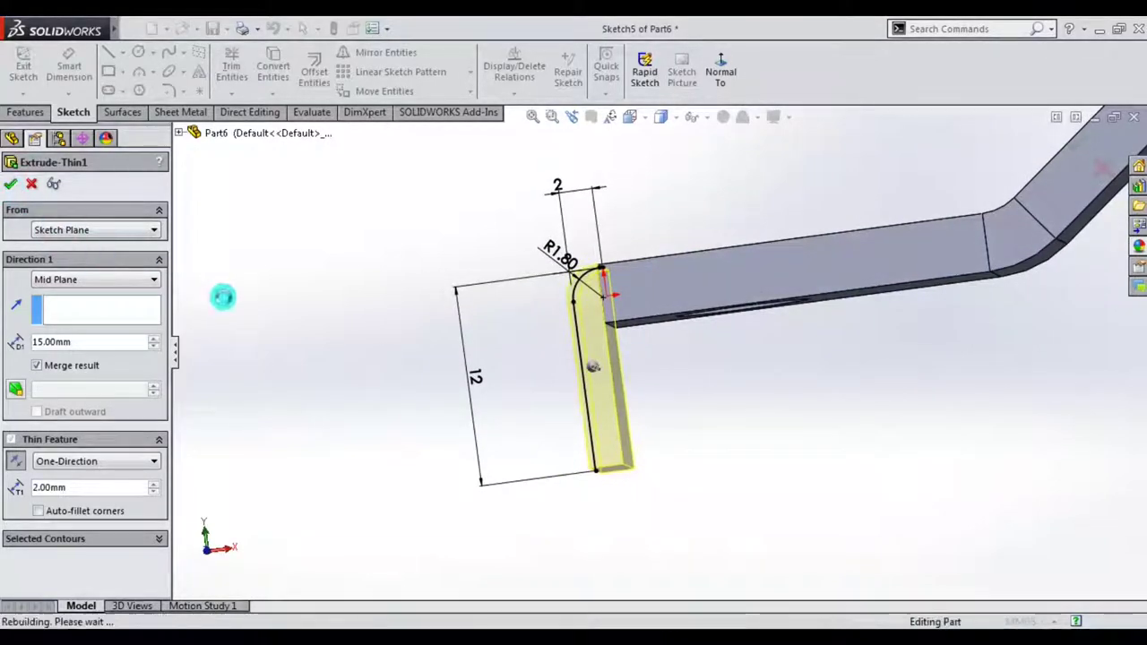
{"action": "middle_click_drag", "start_coordinate": [399, 334], "coordinate": [440, 359]}
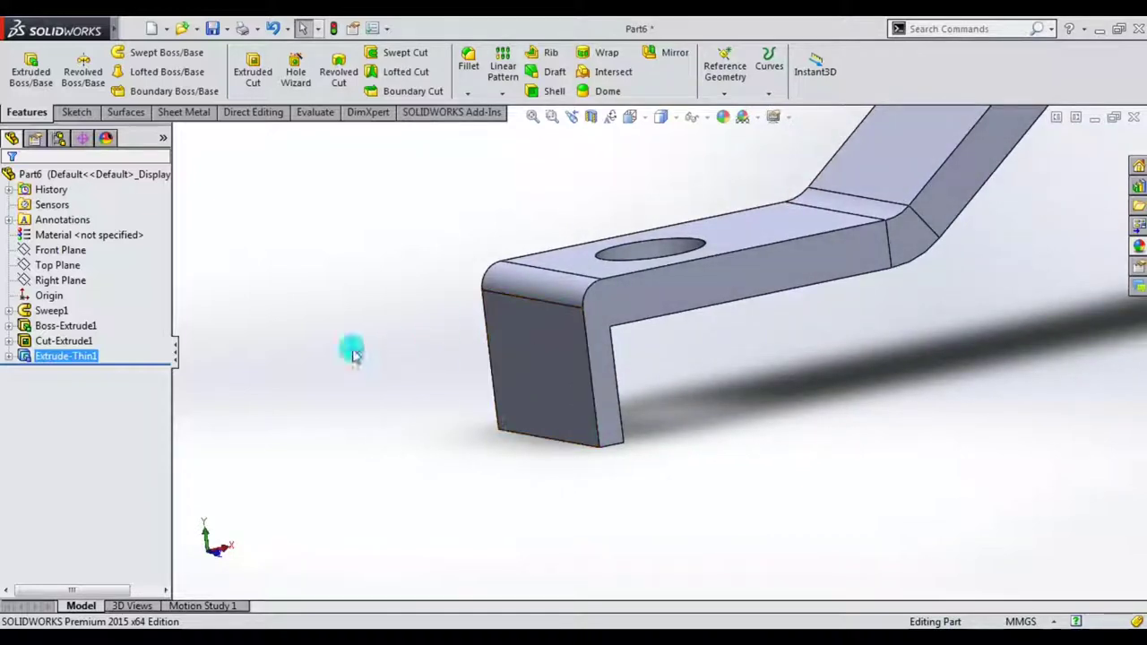
- Start an extruded cut sketch on the tab's front face with a small corner rectangle
{"action": "left_click", "coordinate": [253, 70]}
{"action": "left_click", "coordinate": [571, 426]}
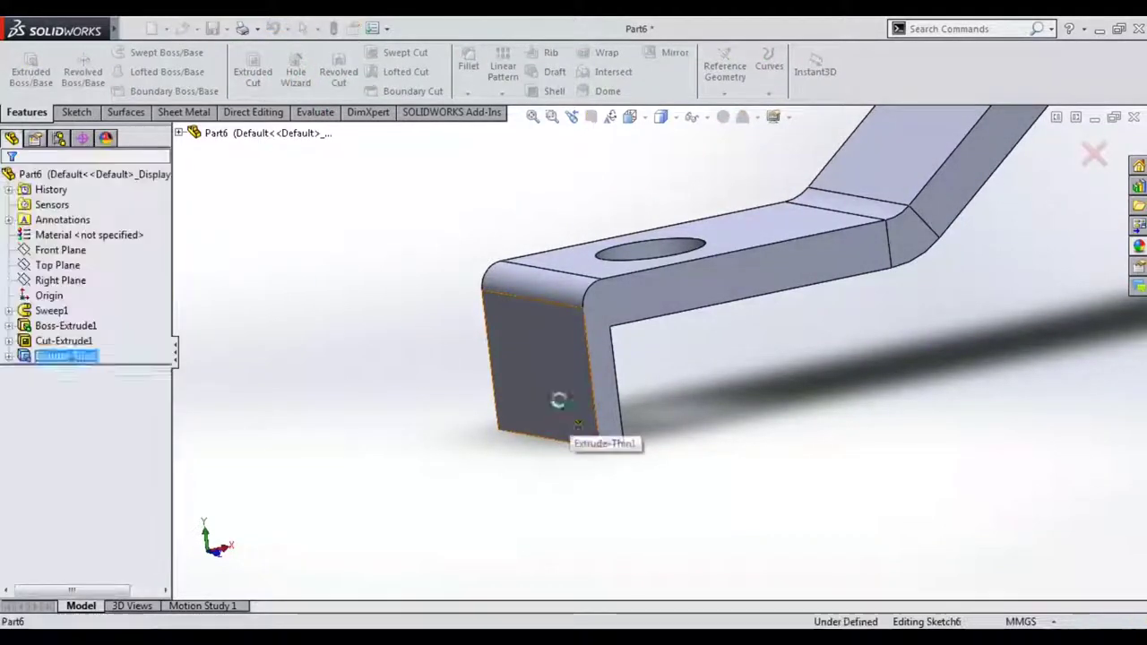
{"action": "left_click", "coordinate": [724, 82]}
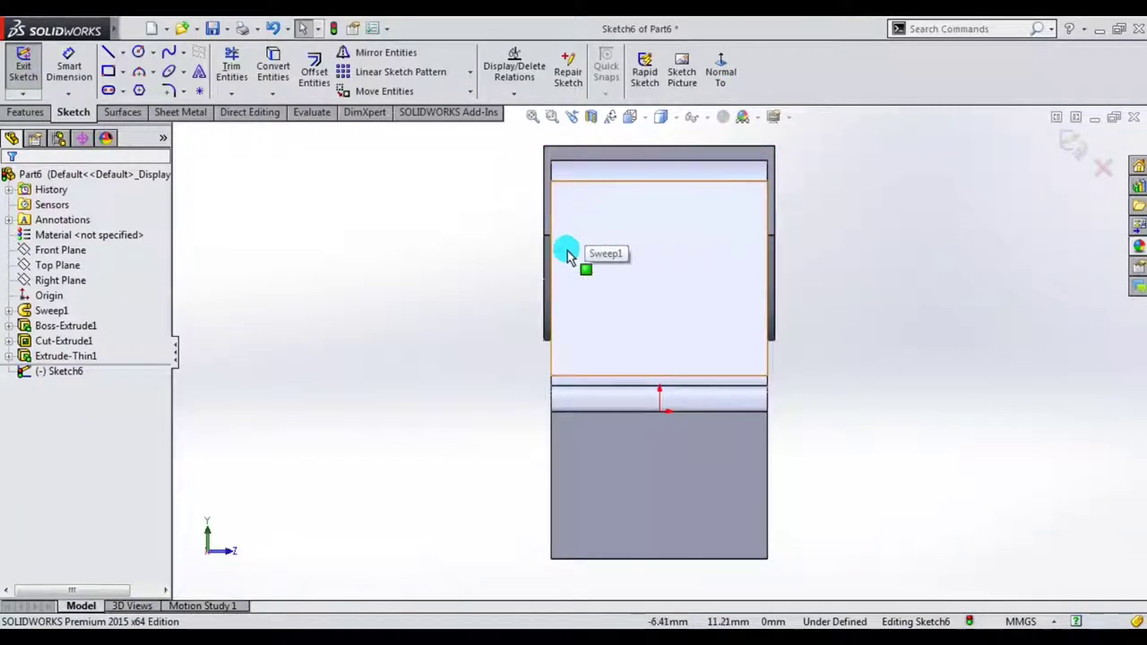
{"action": "left_click", "coordinate": [108, 74]}
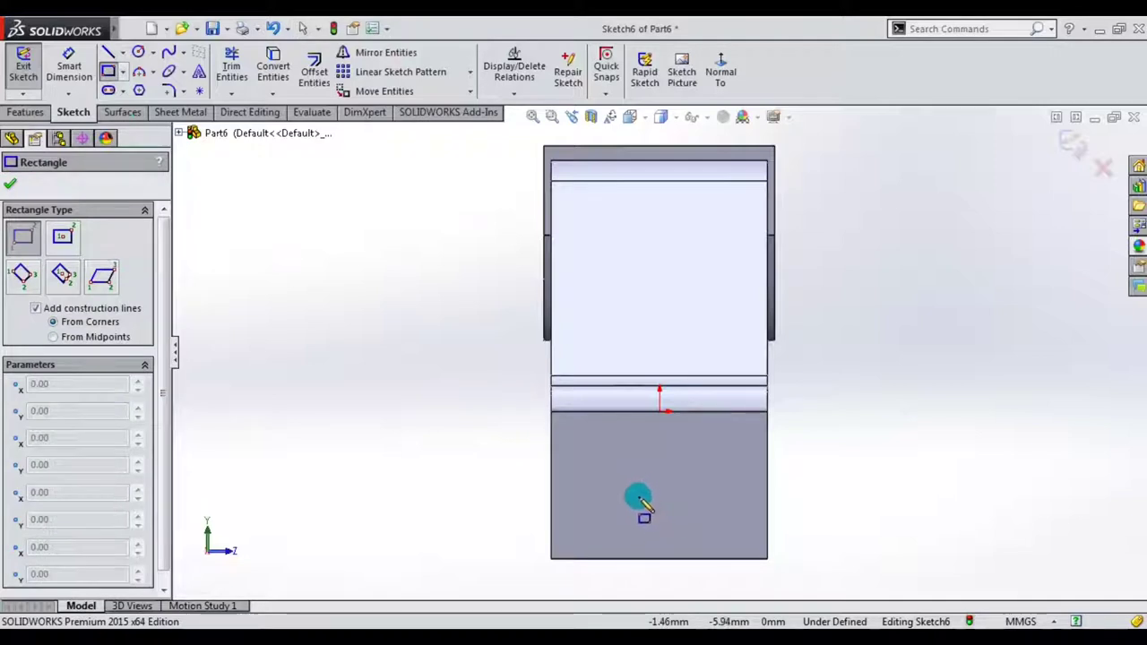
{"action": "left_click_drag", "start_coordinate": [644, 496], "coordinate": [681, 558]}
{"action": "key", "text": "Escape"}
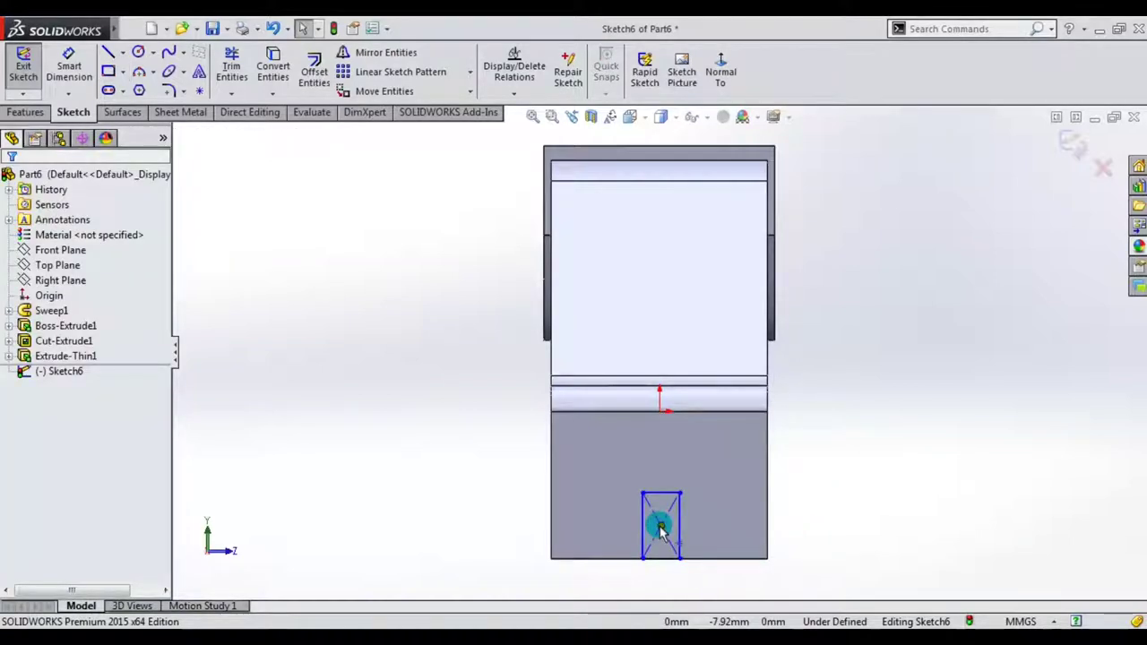
- Add a Vertical relation between the rectangle's centre and the origin
{"action": "left_click", "coordinate": [661, 527]}
{"action": "left_click", "coordinate": [660, 410], "text": "ctrl"}
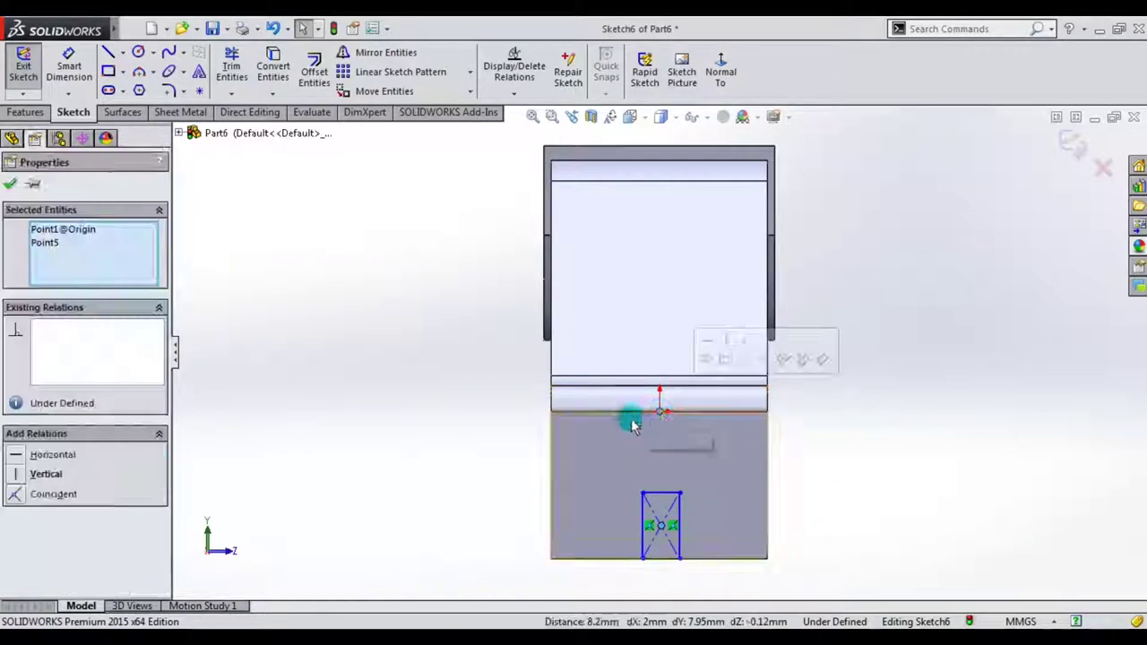
{"action": "left_click", "coordinate": [19, 476]}
{"action": "key", "text": "Escape"}
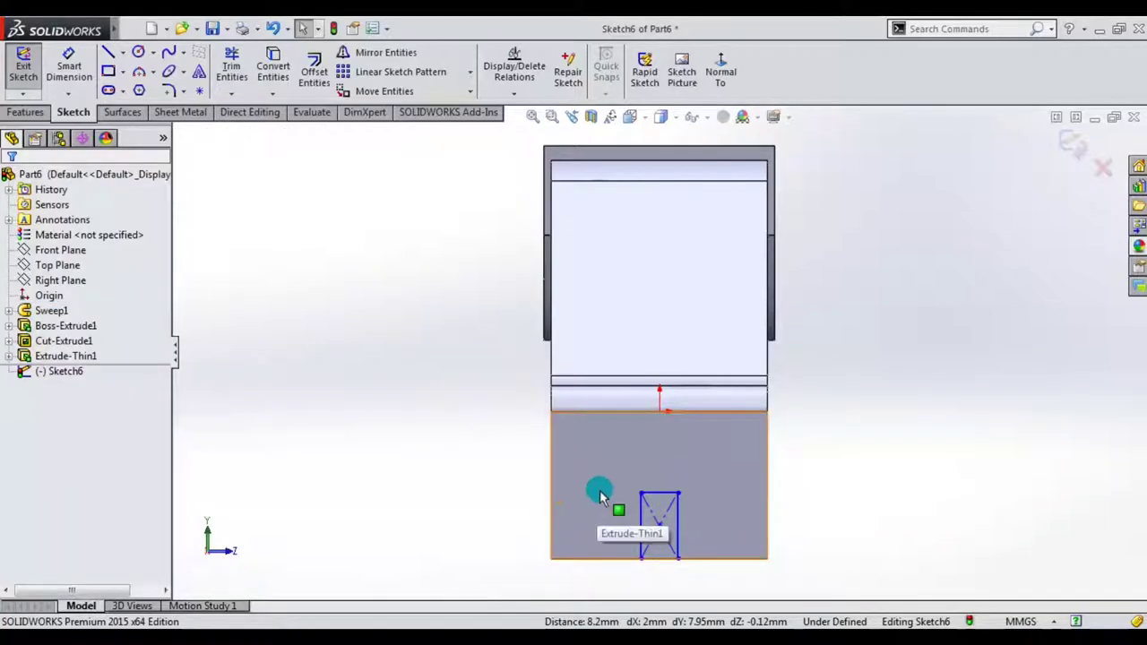
- Dimension the rectangle's top edge to a 1.40 mm width
{"action": "left_click", "coordinate": [69, 67]}
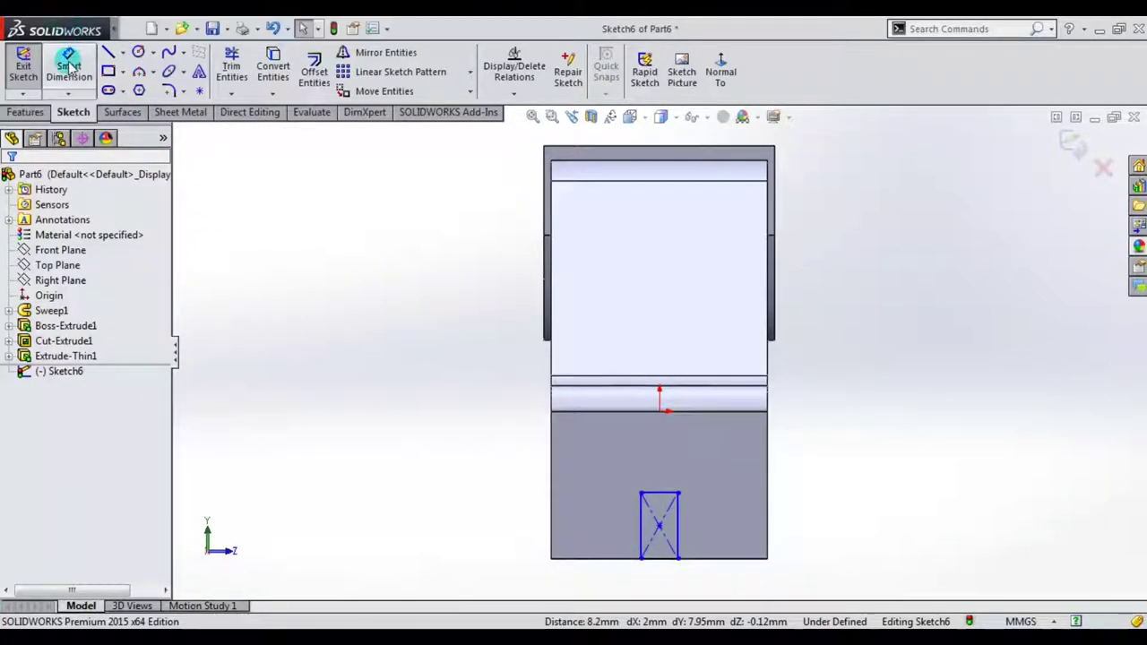
{"action": "left_click", "coordinate": [667, 477]}
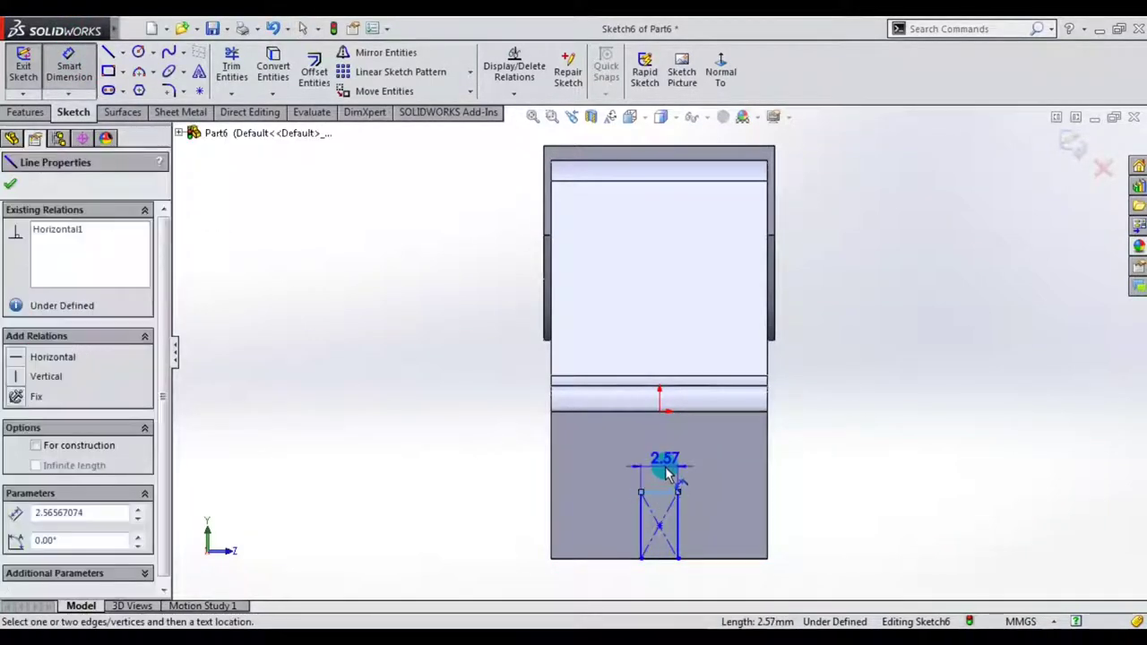
{"action": "left_click", "coordinate": [667, 475]}
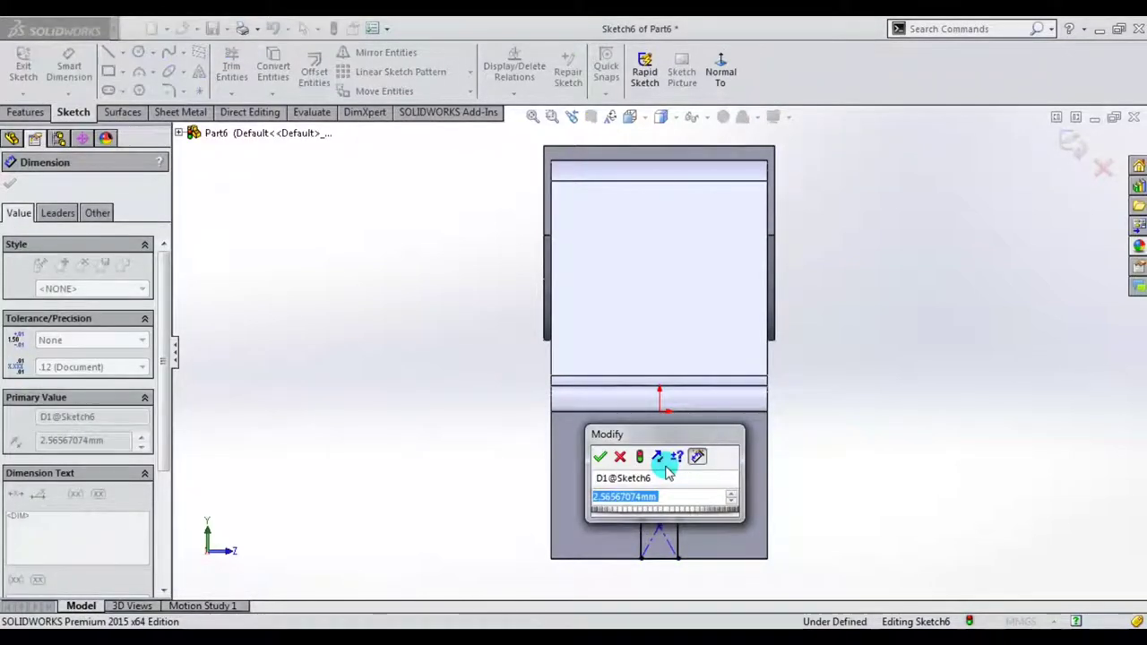
{"action": "type", "text": "1.4"}
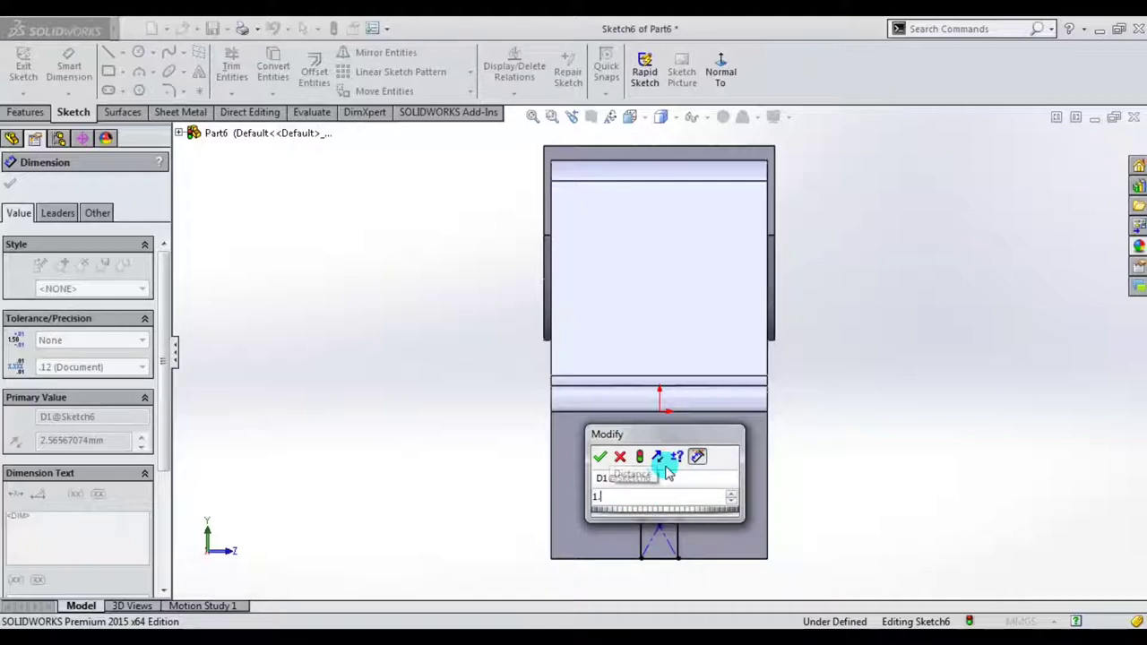
{"action": "key", "text": "Return"}
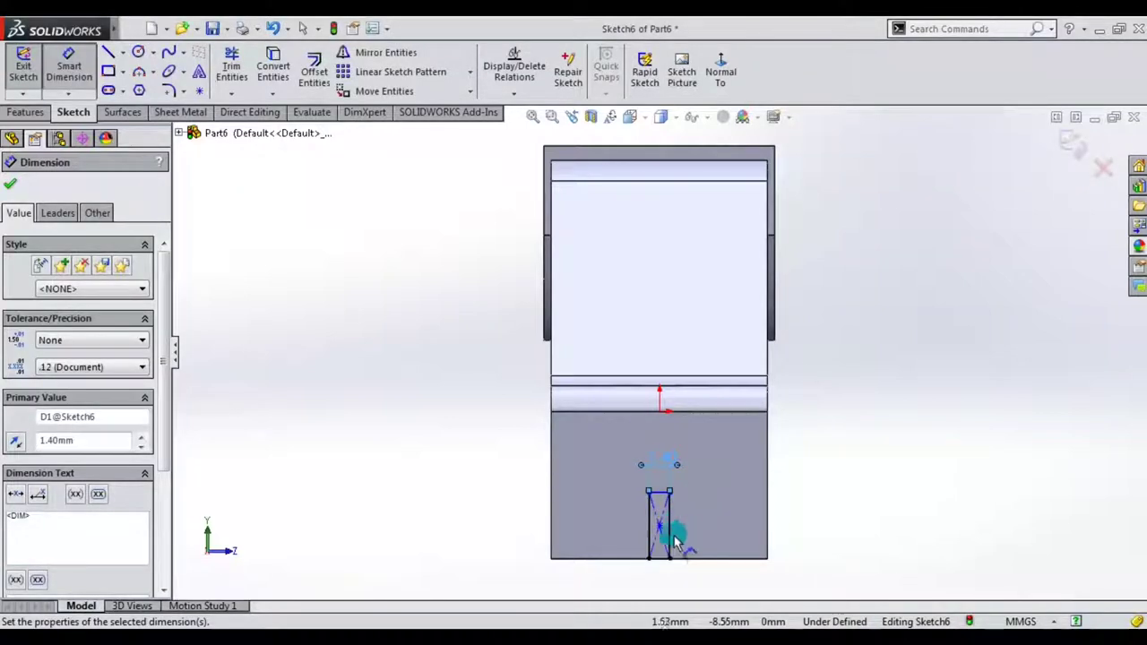
{"action": "scroll", "coordinate": [662, 538], "scroll_direction": "down", "scroll_amount": 1}
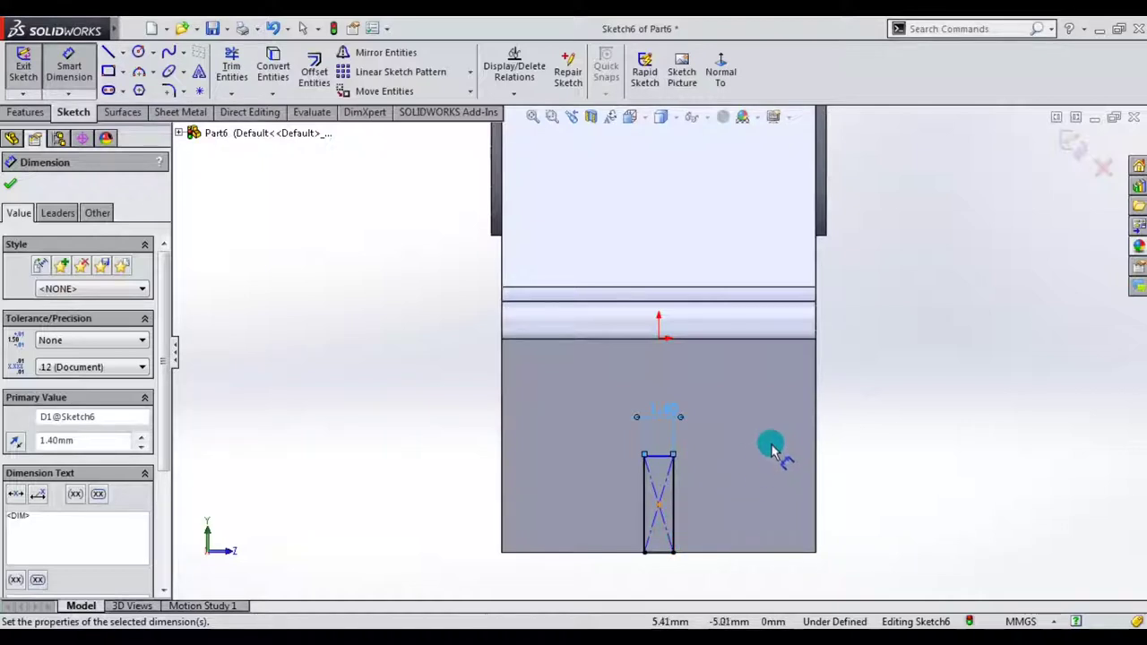
{"action": "left_click", "coordinate": [693, 505]}
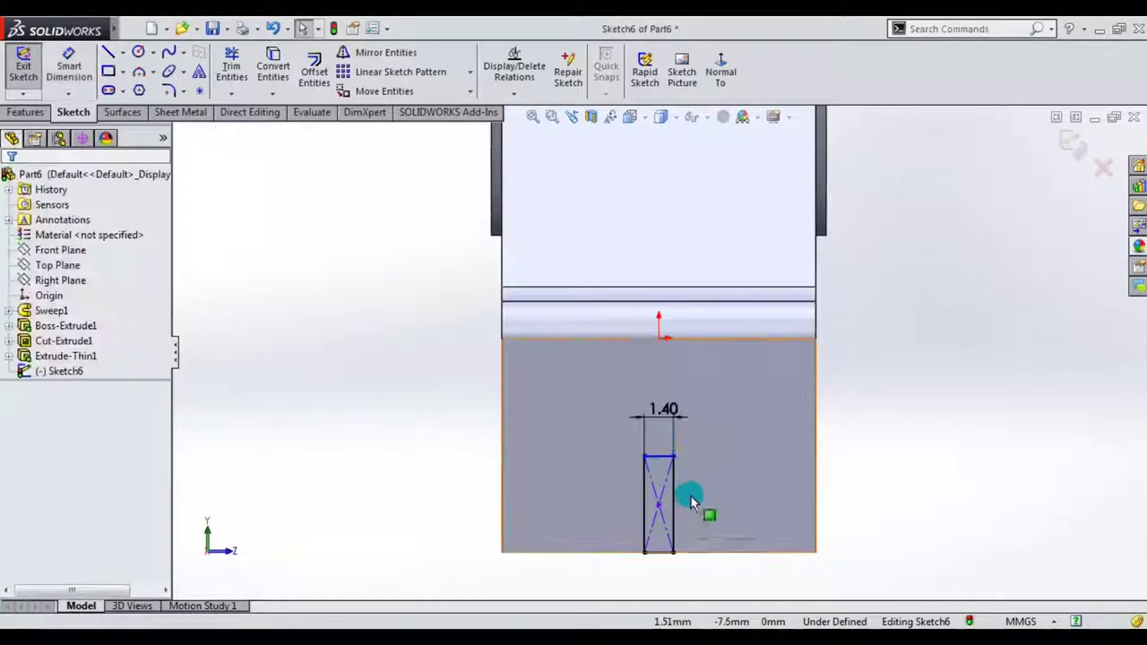
- Draw line boxes left and right of the slot, out to the face edges
{"action": "left_click", "coordinate": [108, 56]}
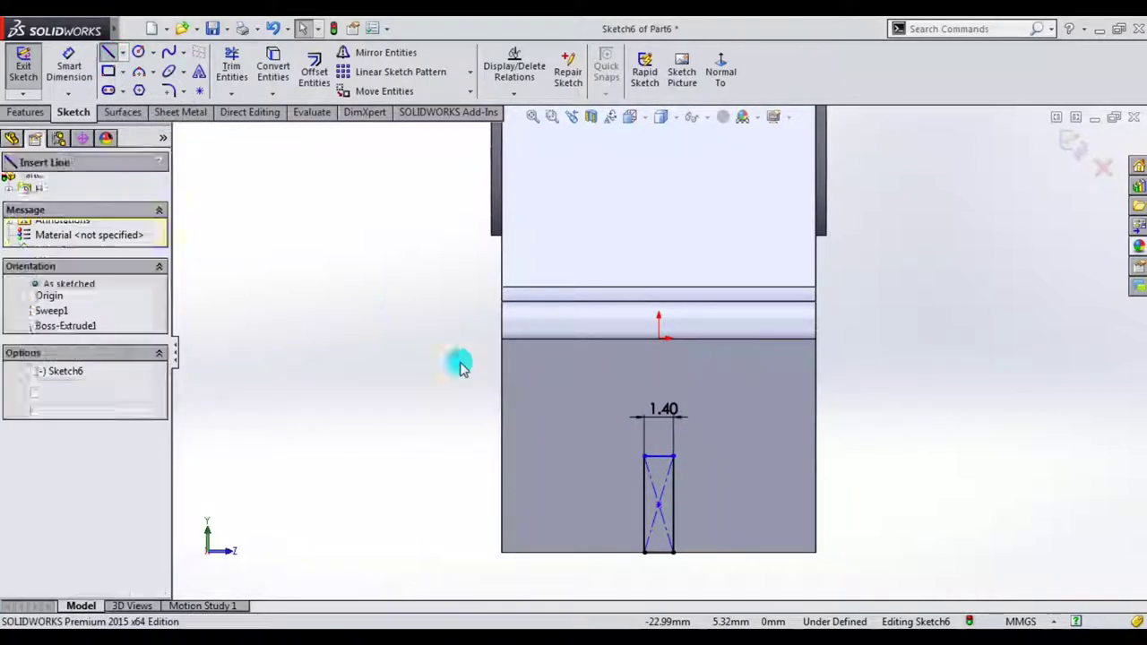
{"action": "left_click", "coordinate": [645, 459]}
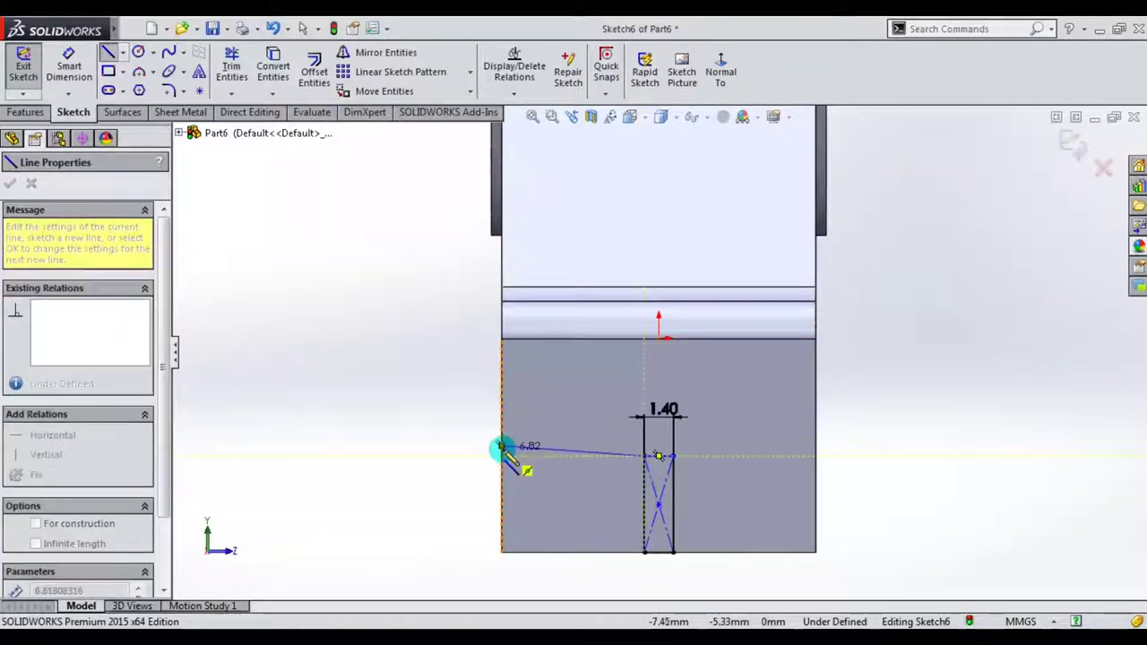
{"action": "left_click", "coordinate": [501, 456]}
{"action": "left_click", "coordinate": [502, 552]}
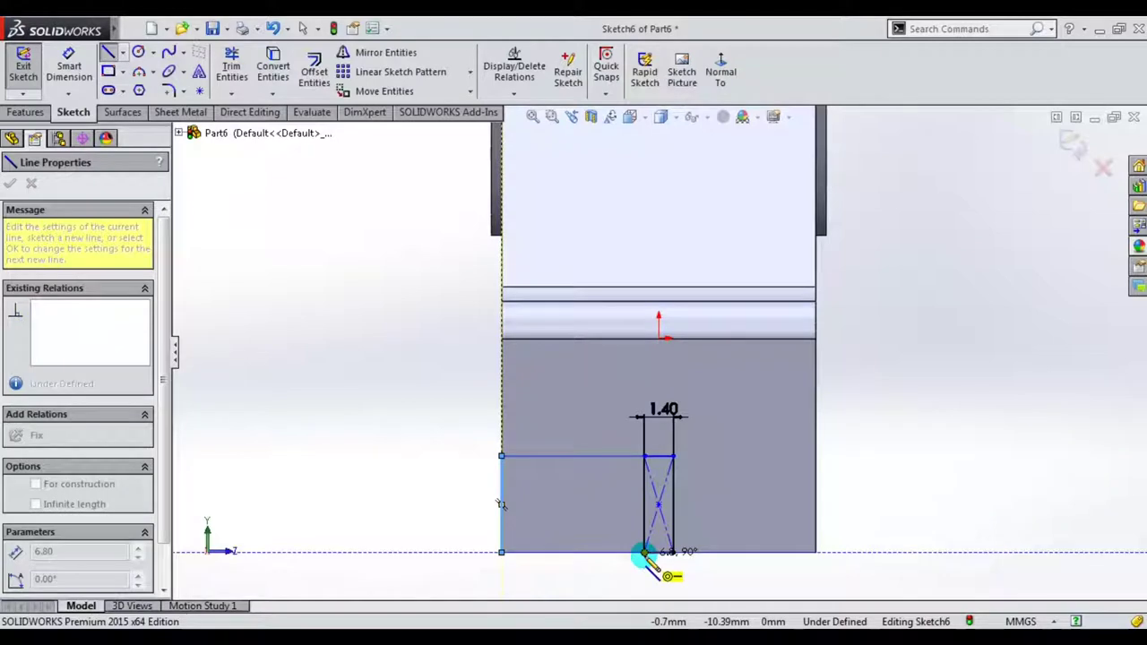
{"action": "left_click", "coordinate": [645, 552]}
{"action": "key", "text": "Escape"}
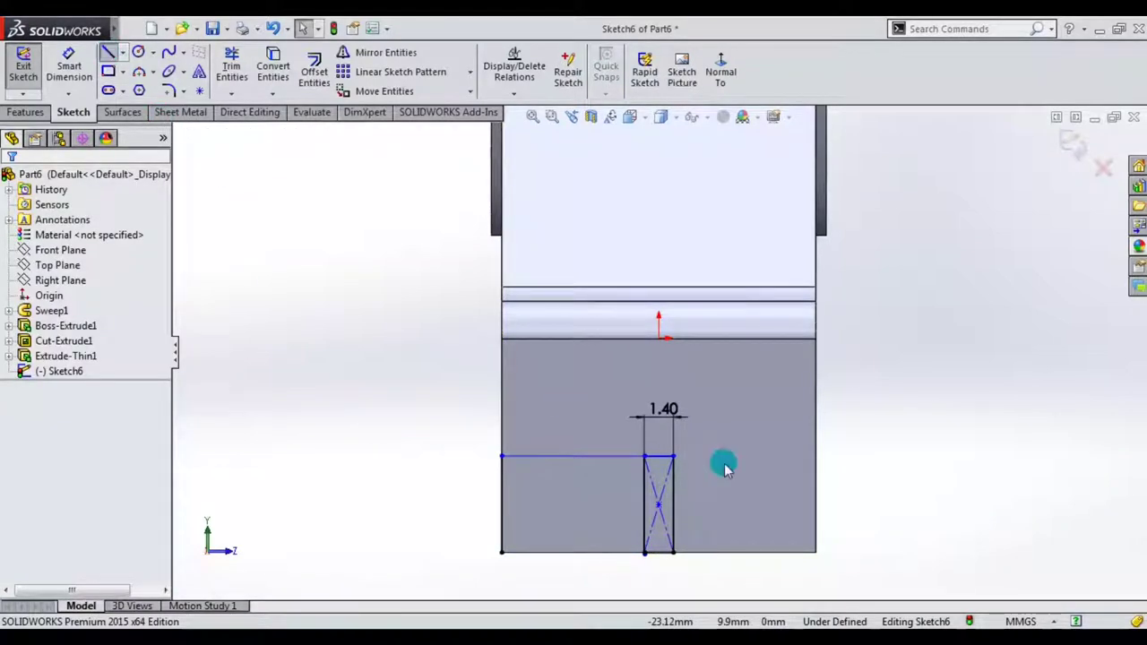
{"action": "left_click", "coordinate": [674, 457]}
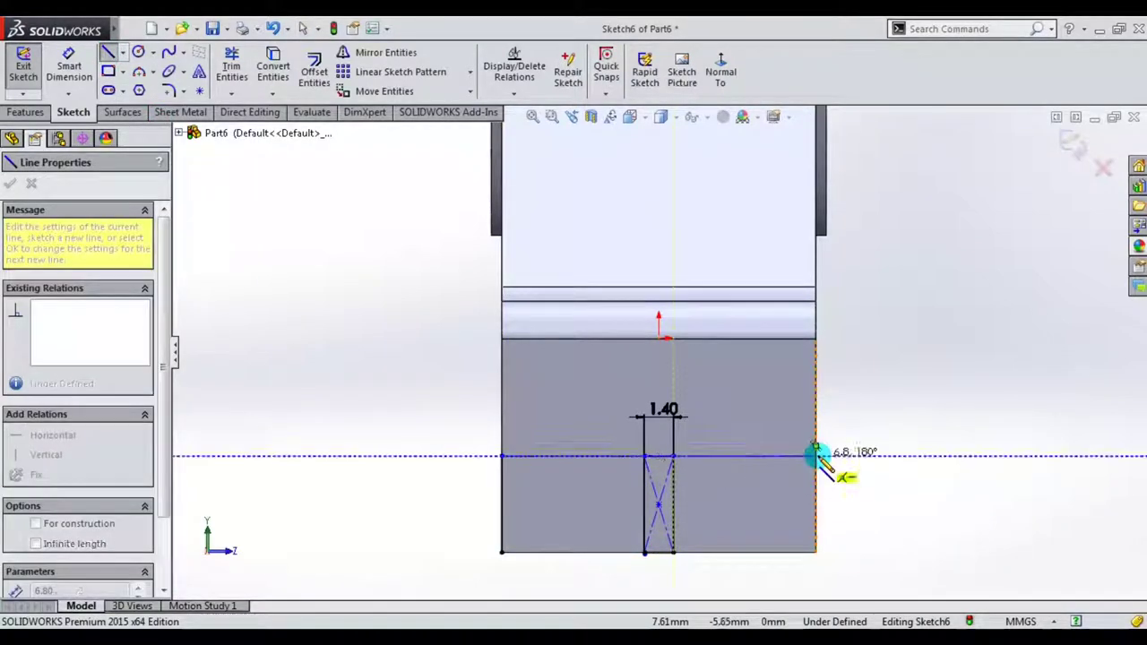
{"action": "left_click", "coordinate": [816, 457]}
{"action": "left_click", "coordinate": [816, 552]}
{"action": "left_click", "coordinate": [676, 551]}
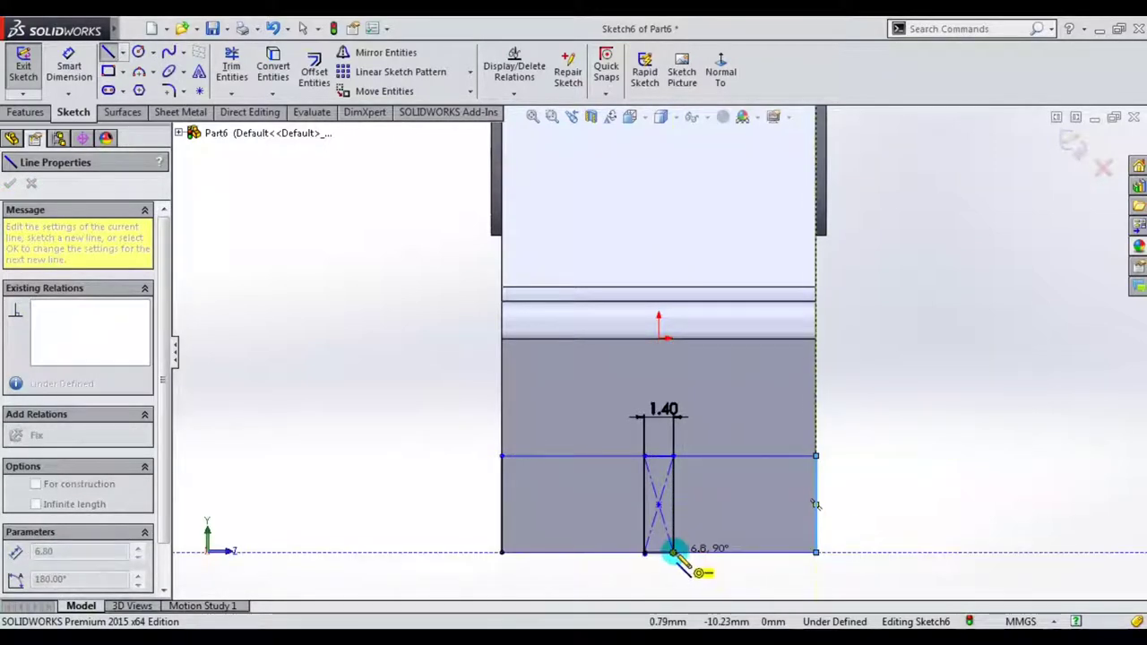
{"action": "left_click", "coordinate": [279, 331]}
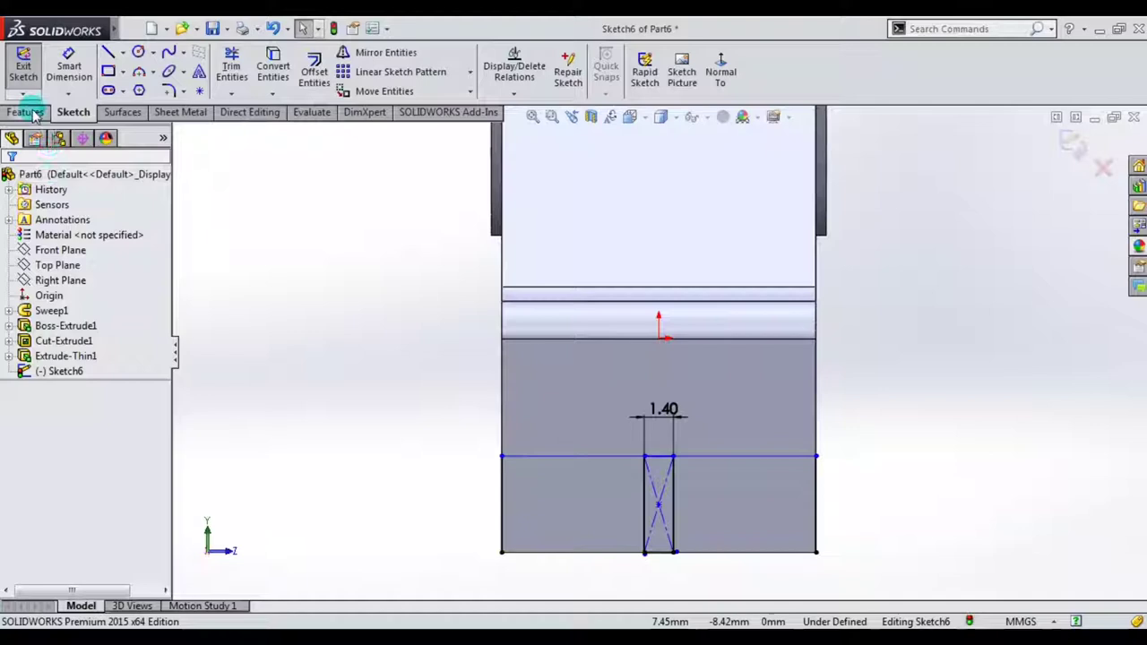
- Trim the lines crossing the slot so it stays open
{"action": "left_click", "coordinate": [242, 69]}
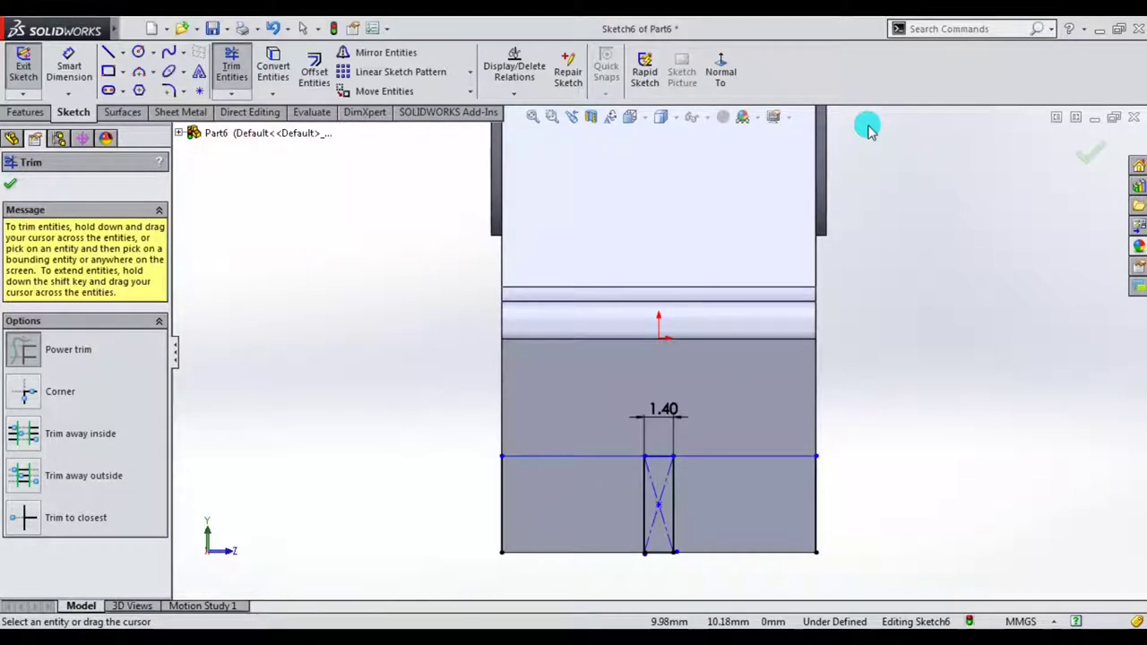
{"action": "left_click_drag", "start_coordinate": [660, 450], "coordinate": [660, 480]}
{"action": "left_click_drag", "start_coordinate": [651, 553], "coordinate": [655, 576]}
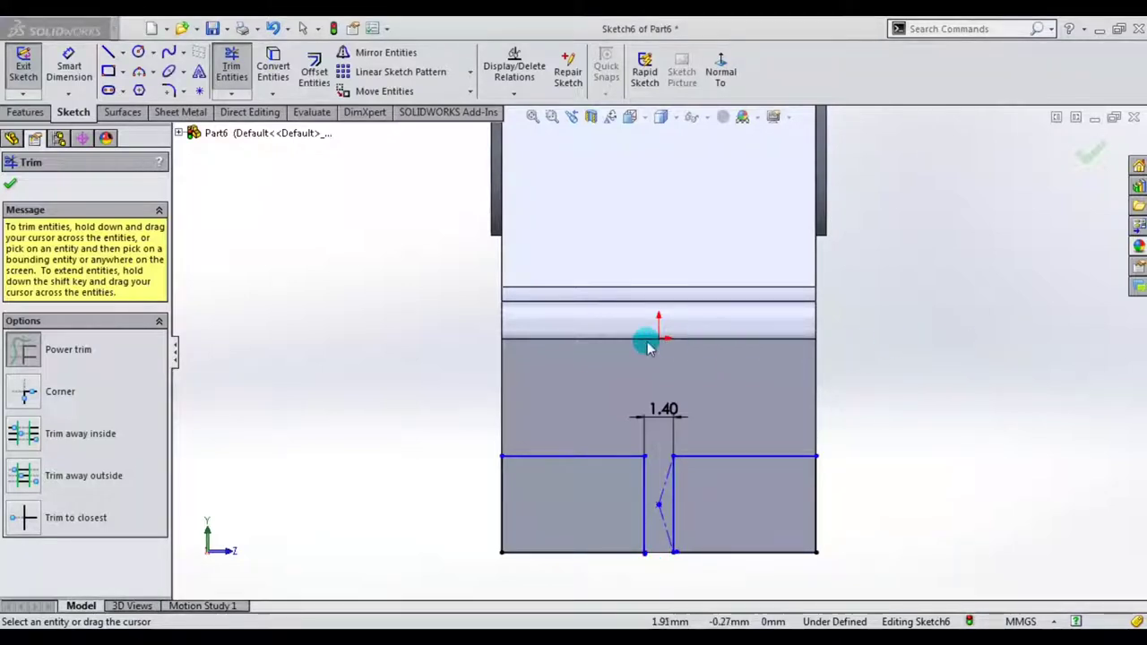
{"action": "left_click", "coordinate": [1090, 154]}
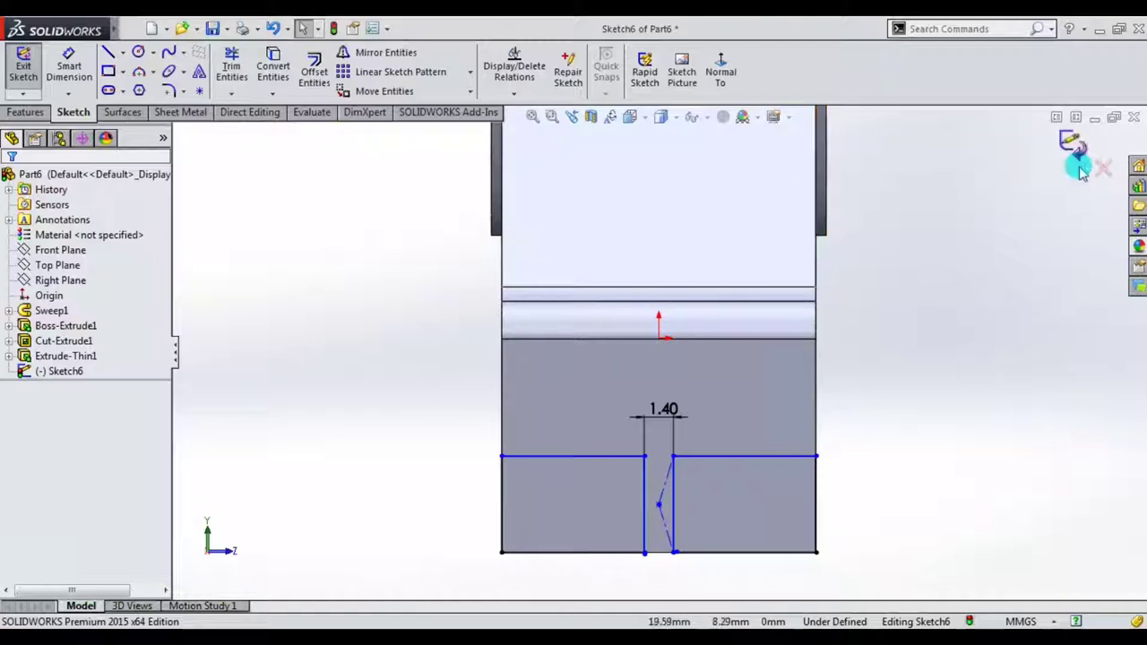
- Cut both Sketch6 side regions Blind 15 mm, leaving the 1.40 mm prong
{"action": "scroll", "coordinate": [681, 319], "scroll_direction": "up", "scroll_amount": 3}
{"action": "mouse_move", "coordinate": [758, 341]}
{"action": "middle_mouse_down"}
{"action": "mouse_move", "coordinate": [730, 346]}
{"action": "mouse_move", "coordinate": [738, 350]}
{"action": "middle_mouse_up"}
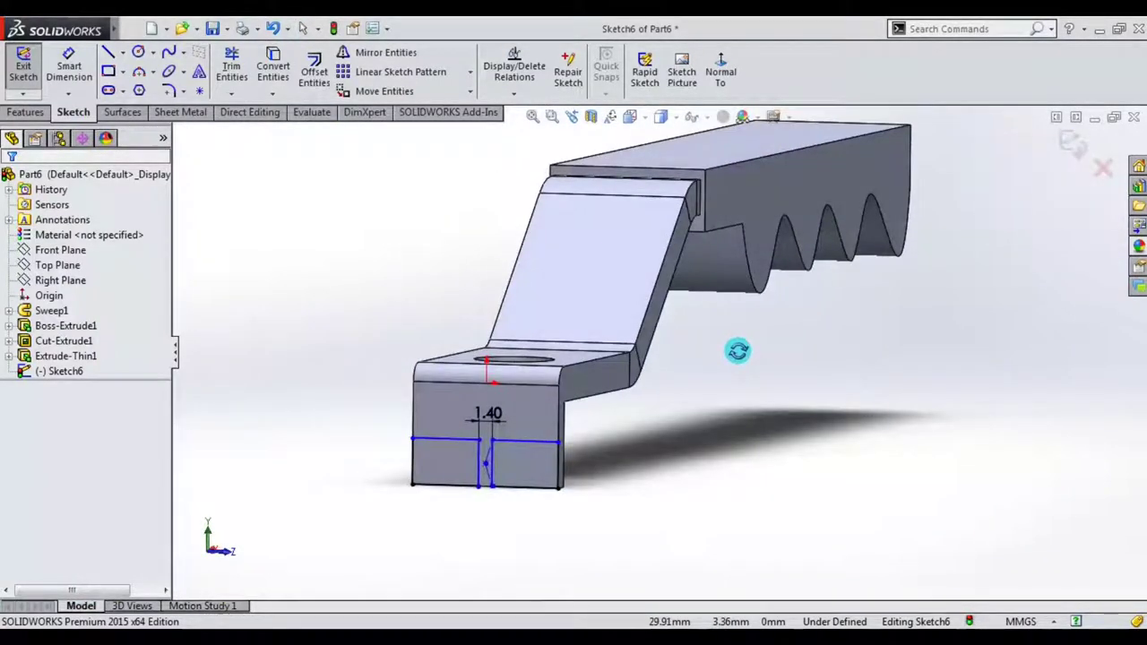
{"action": "left_click", "coordinate": [24, 96]}
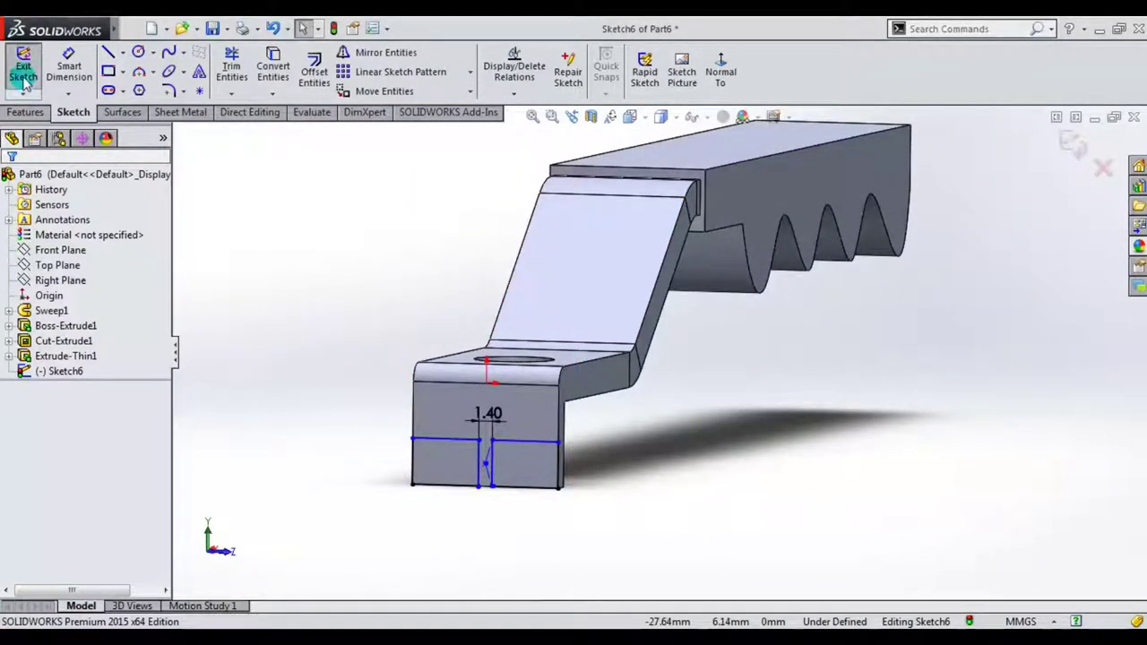
{"action": "mouse_move", "coordinate": [348, 436]}
{"action": "middle_mouse_down"}
{"action": "mouse_move", "coordinate": [359, 451]}
{"action": "mouse_move", "coordinate": [308, 435]}
{"action": "mouse_move", "coordinate": [344, 464]}
{"action": "middle_mouse_up"}
{"action": "scroll", "coordinate": [332, 465], "scroll_direction": "down", "scroll_amount": 1}
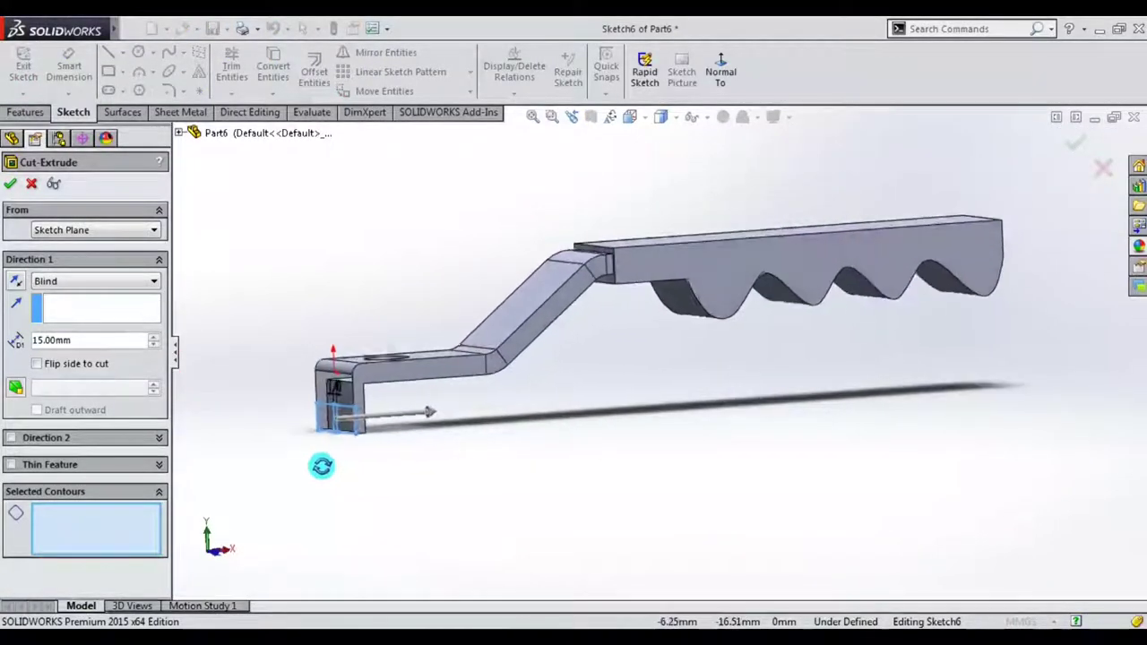
{"action": "scroll", "coordinate": [350, 436], "scroll_direction": "down", "scroll_amount": 2}
{"action": "scroll", "coordinate": [351, 436], "scroll_direction": "down", "scroll_amount": 2}
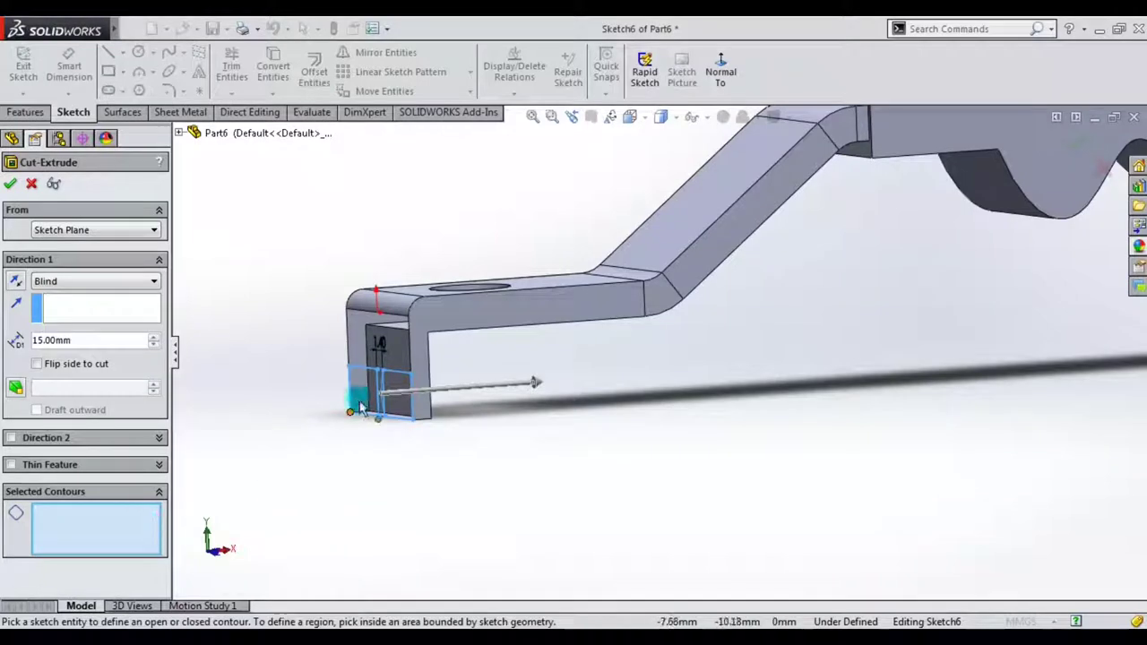
{"action": "left_click", "coordinate": [397, 399]}
{"action": "left_click", "coordinate": [363, 399]}
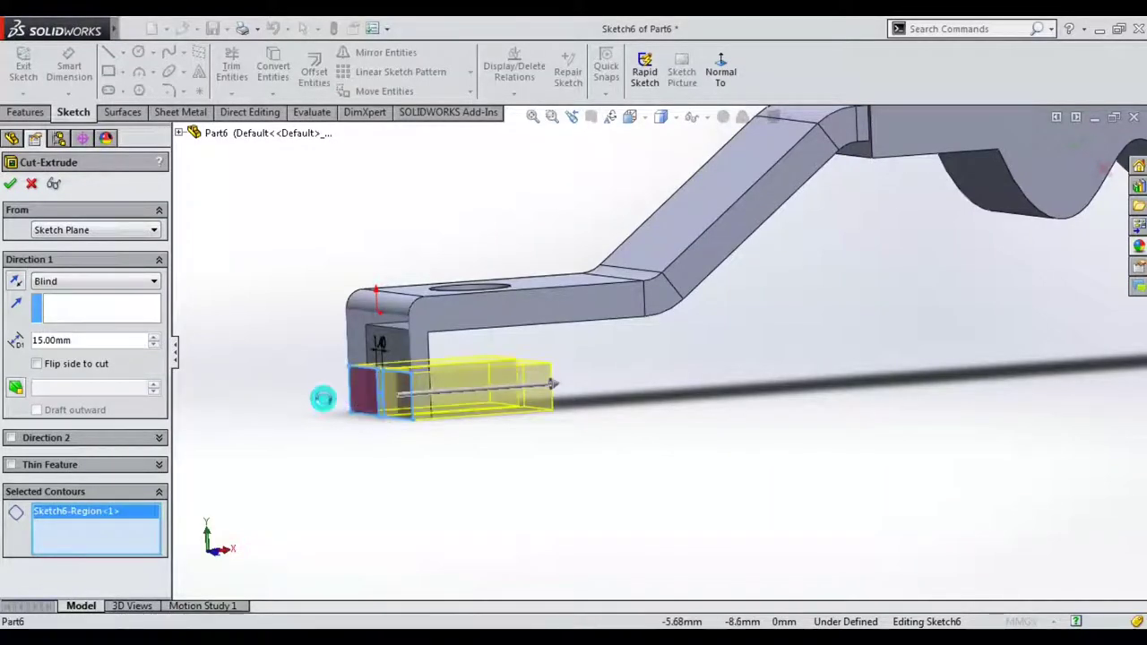
{"action": "left_click", "coordinate": [9, 186]}
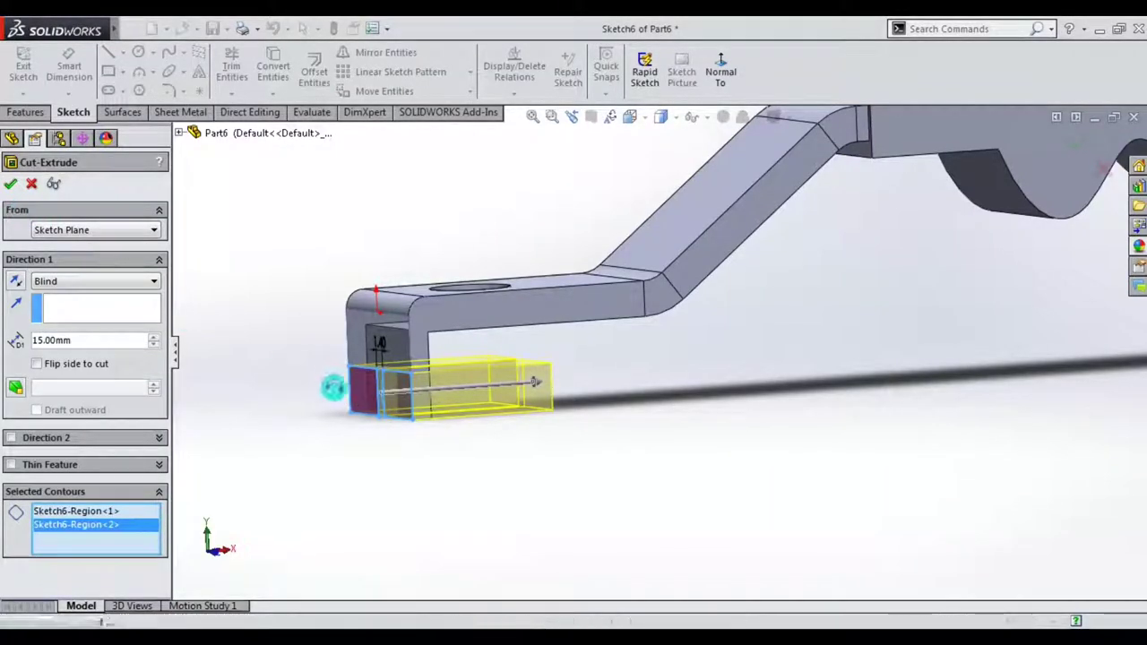
{"action": "mouse_move", "coordinate": [334, 436]}
{"action": "middle_mouse_down"}
{"action": "mouse_move", "coordinate": [356, 402]}
{"action": "mouse_move", "coordinate": [421, 428]}
{"action": "mouse_move", "coordinate": [403, 433]}
{"action": "middle_mouse_up"}
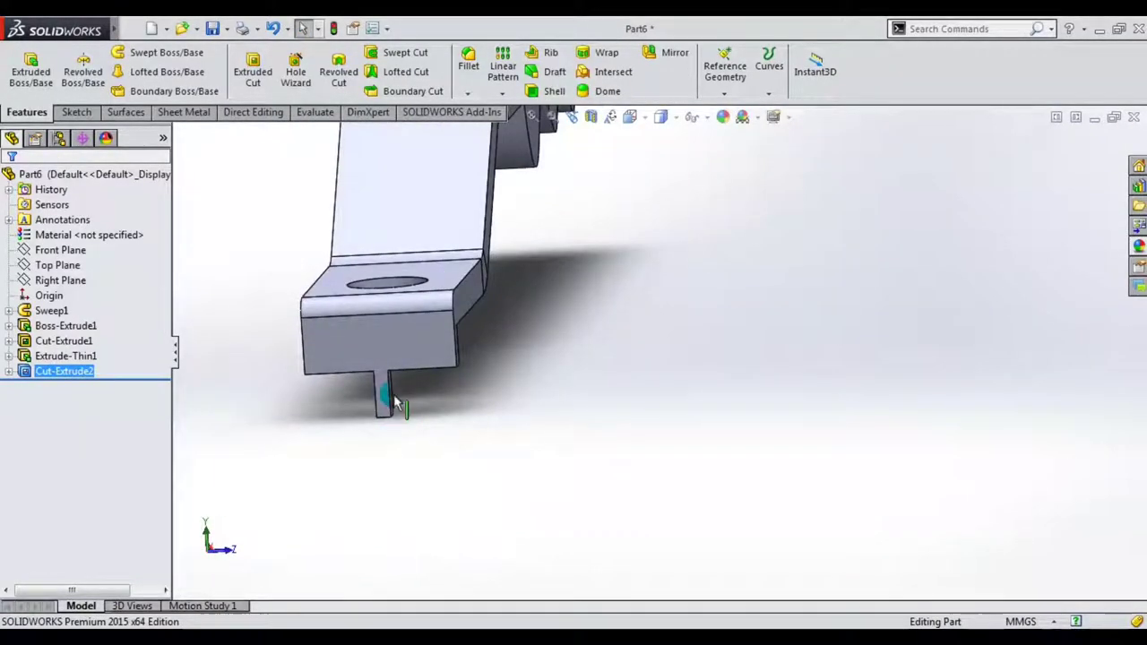
{"action": "scroll", "coordinate": [393, 388], "scroll_direction": "down", "scroll_amount": 3}
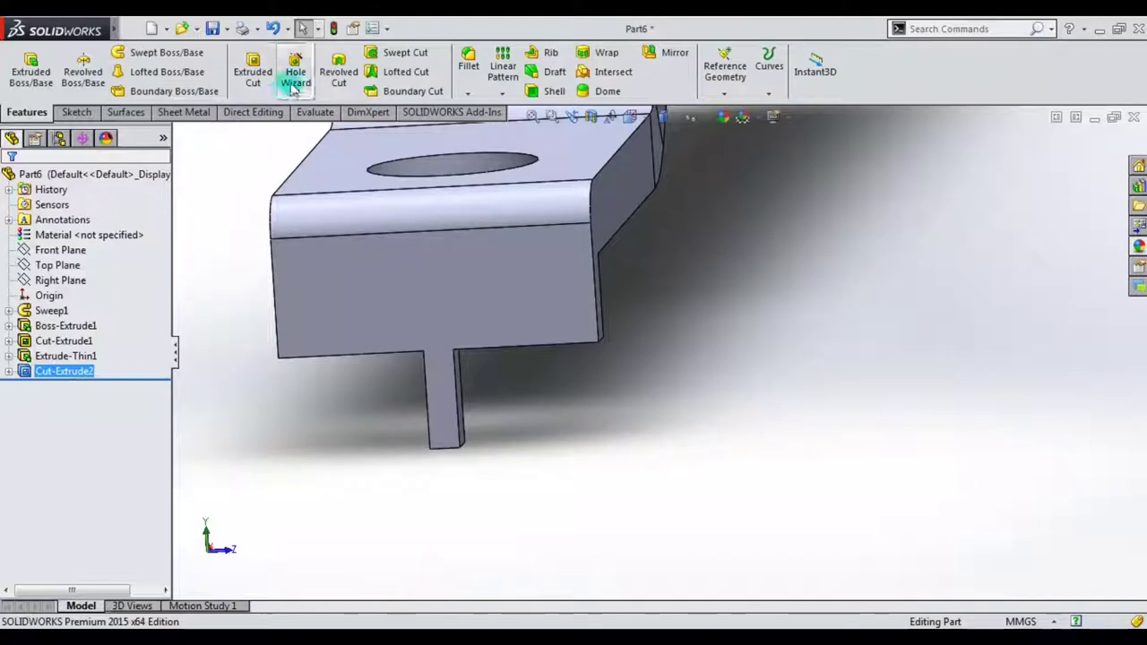
- Start a fillet on the bracket end's corner edge with a 2 mm radius
{"action": "left_click", "coordinate": [468, 63]}
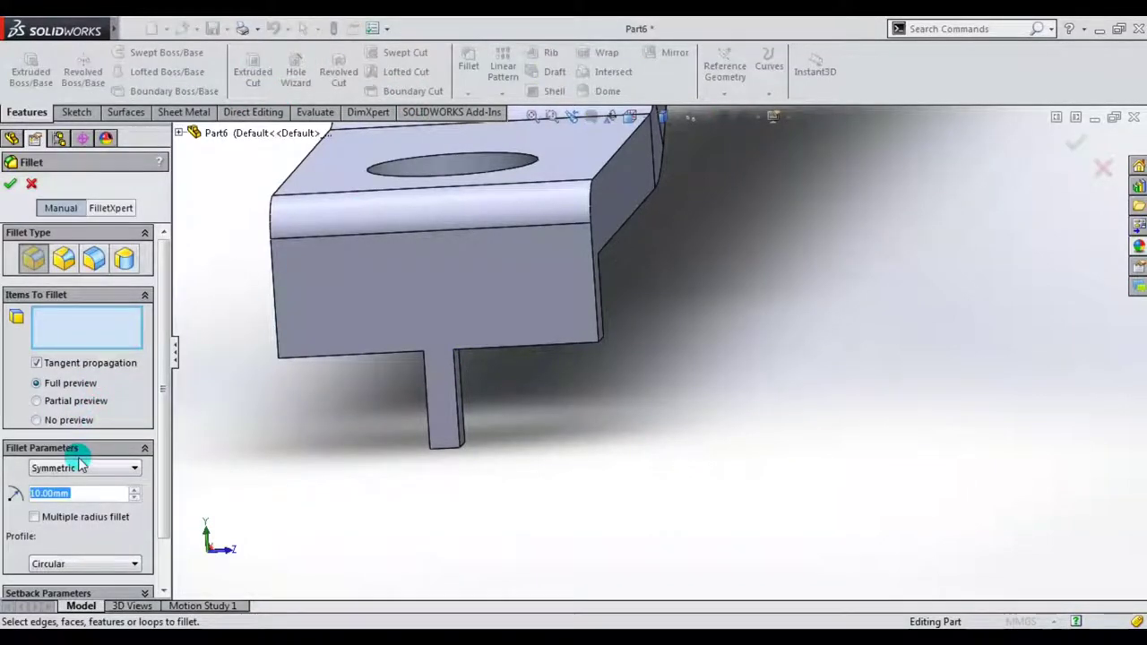
{"action": "type", "text": "5"}
{"action": "key", "text": "Return"}
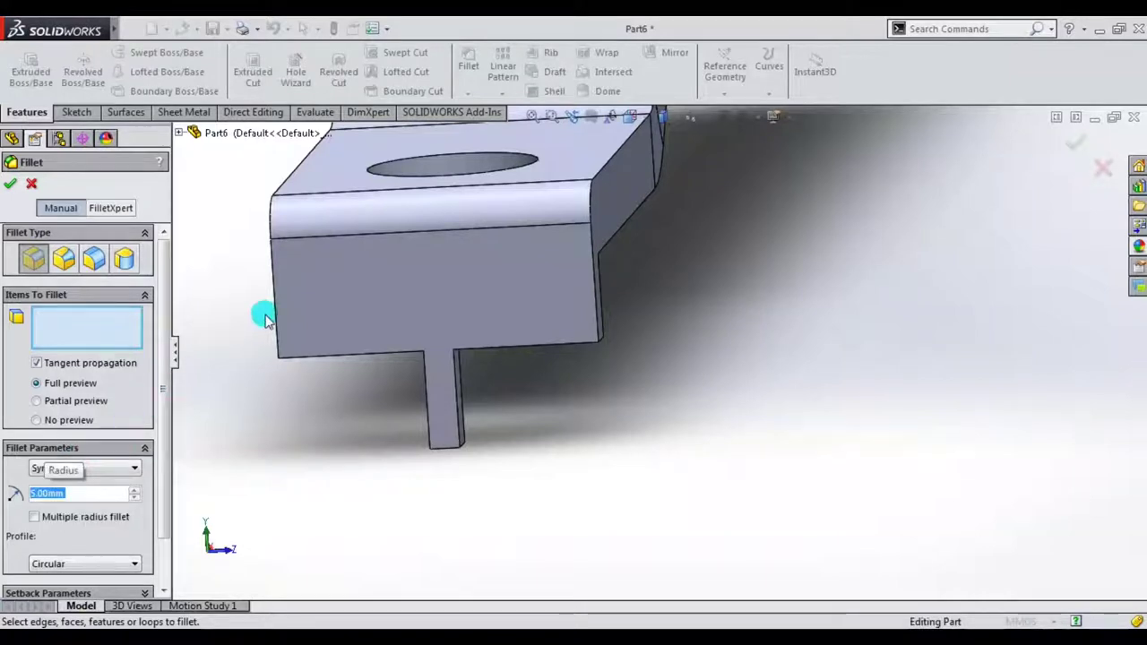
{"action": "left_click", "coordinate": [276, 316]}
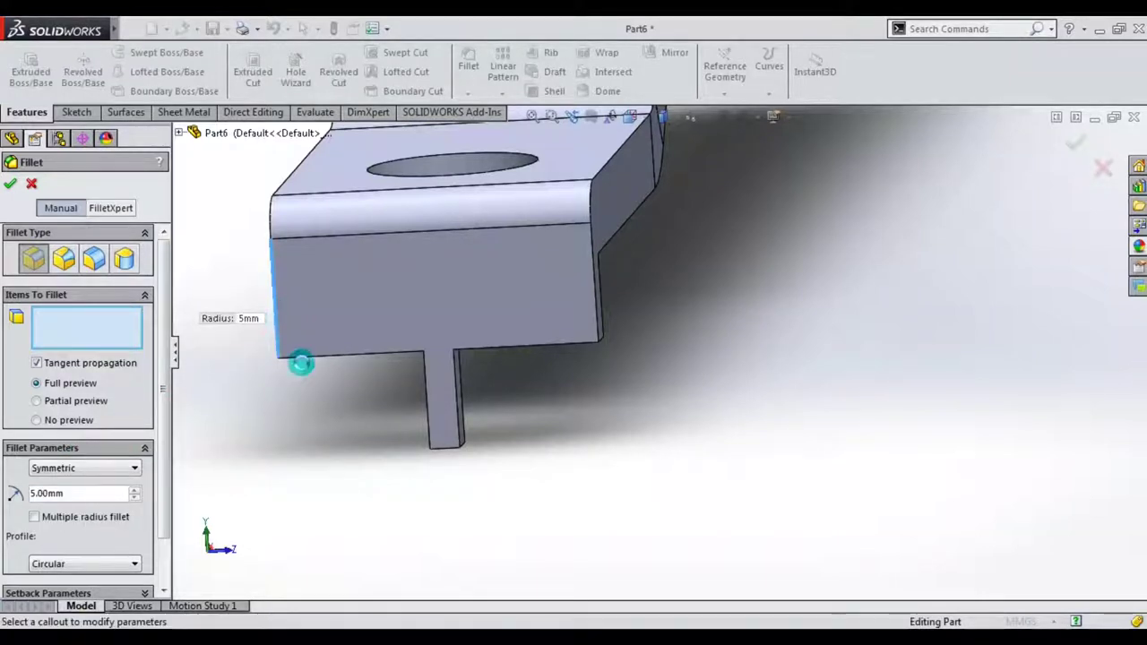
{"action": "double_click", "coordinate": [75, 493]}
{"action": "type", "text": "2"}
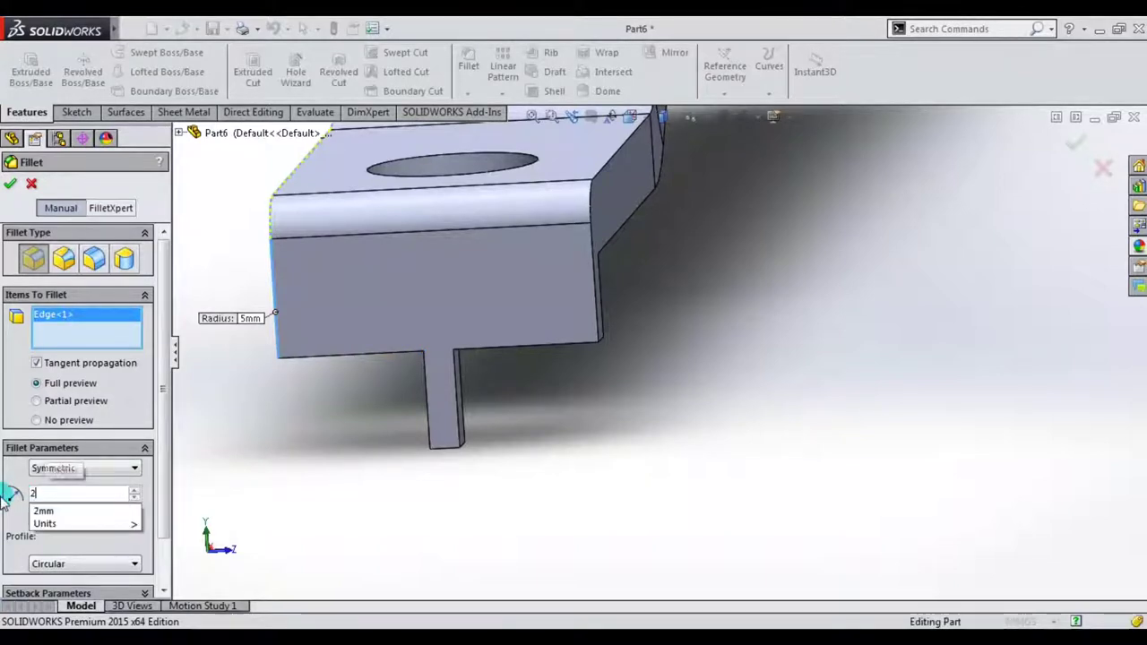
{"action": "key", "text": "Return"}
- Add three more bent bracket edges and create the 2 mm Fillet1
{"action": "mouse_move", "coordinate": [341, 369]}
{"action": "middle_mouse_down"}
{"action": "mouse_move", "coordinate": [362, 377]}
{"action": "mouse_move", "coordinate": [389, 352]}
{"action": "mouse_move", "coordinate": [381, 366]}
{"action": "mouse_move", "coordinate": [512, 371]}
{"action": "mouse_move", "coordinate": [411, 373]}
{"action": "middle_mouse_up"}
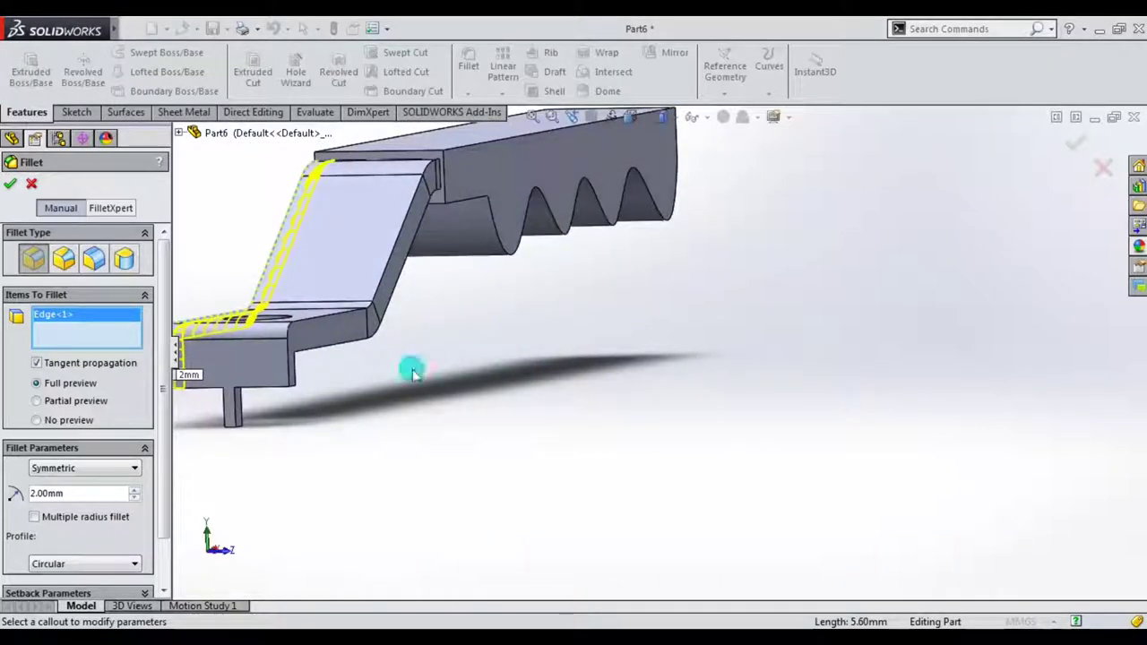
{"action": "left_click", "coordinate": [289, 376]}
{"action": "scroll", "coordinate": [376, 411], "scroll_direction": "down", "scroll_amount": 2}
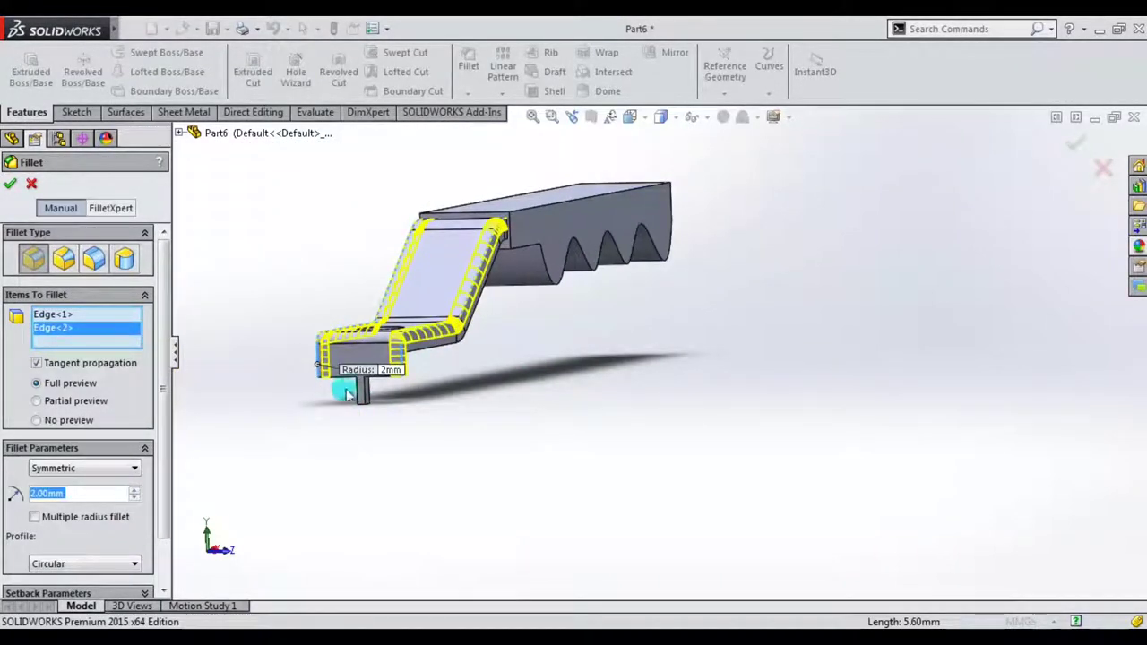
{"action": "scroll", "coordinate": [348, 395], "scroll_direction": "up", "scroll_amount": 2}
{"action": "left_click", "coordinate": [373, 394]}
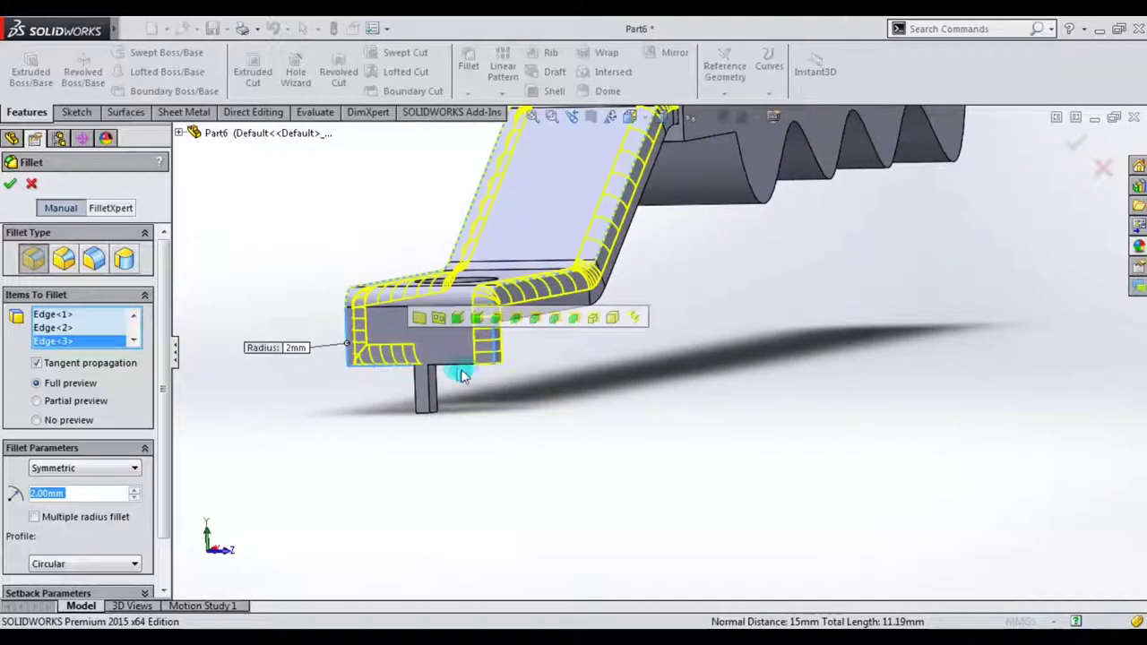
{"action": "left_click", "coordinate": [453, 374]}
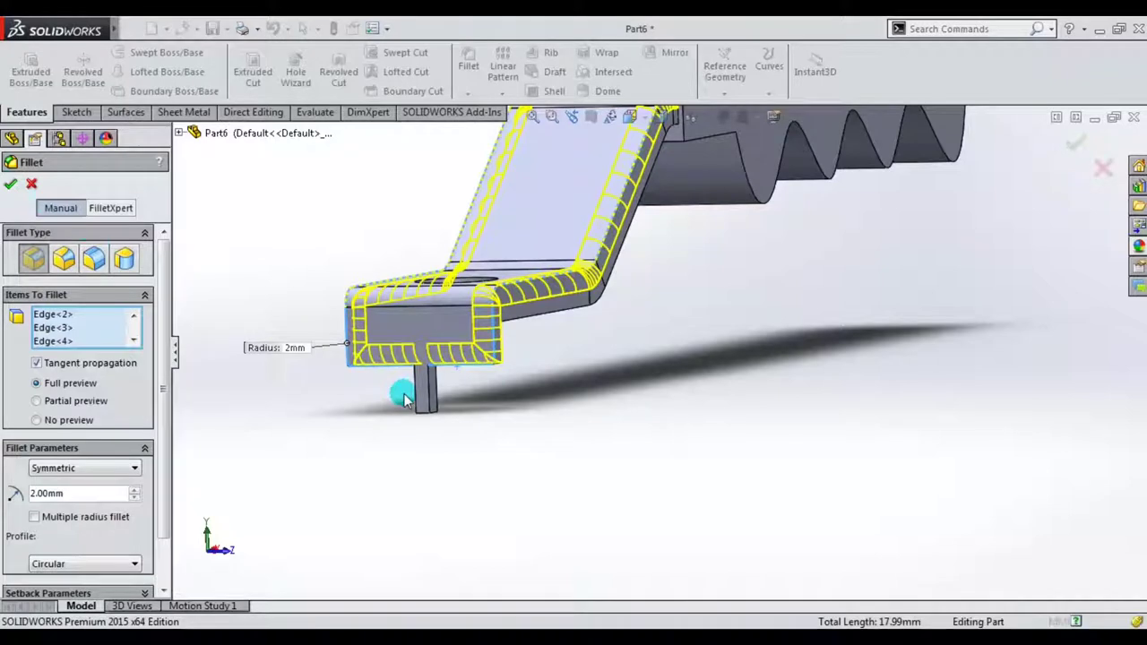
{"action": "key", "text": "Return"}
{"action": "mouse_move", "coordinate": [529, 384]}
{"action": "middle_mouse_down"}
{"action": "mouse_move", "coordinate": [466, 392]}
{"action": "mouse_move", "coordinate": [502, 418]}
{"action": "mouse_move", "coordinate": [476, 440]}
{"action": "middle_mouse_up"}
{"action": "scroll", "coordinate": [604, 387], "scroll_direction": "up", "scroll_amount": 3}
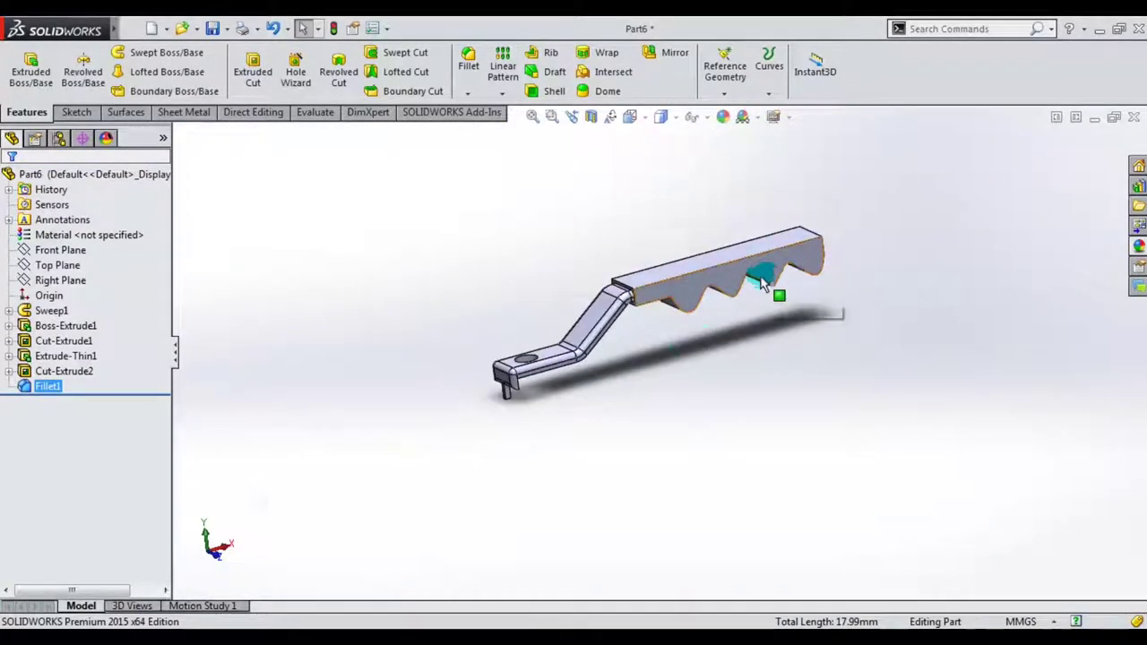
- Select the toothed face and edit its appearance colour
{"action": "scroll", "coordinate": [762, 285], "scroll_direction": "down", "scroll_amount": 3}
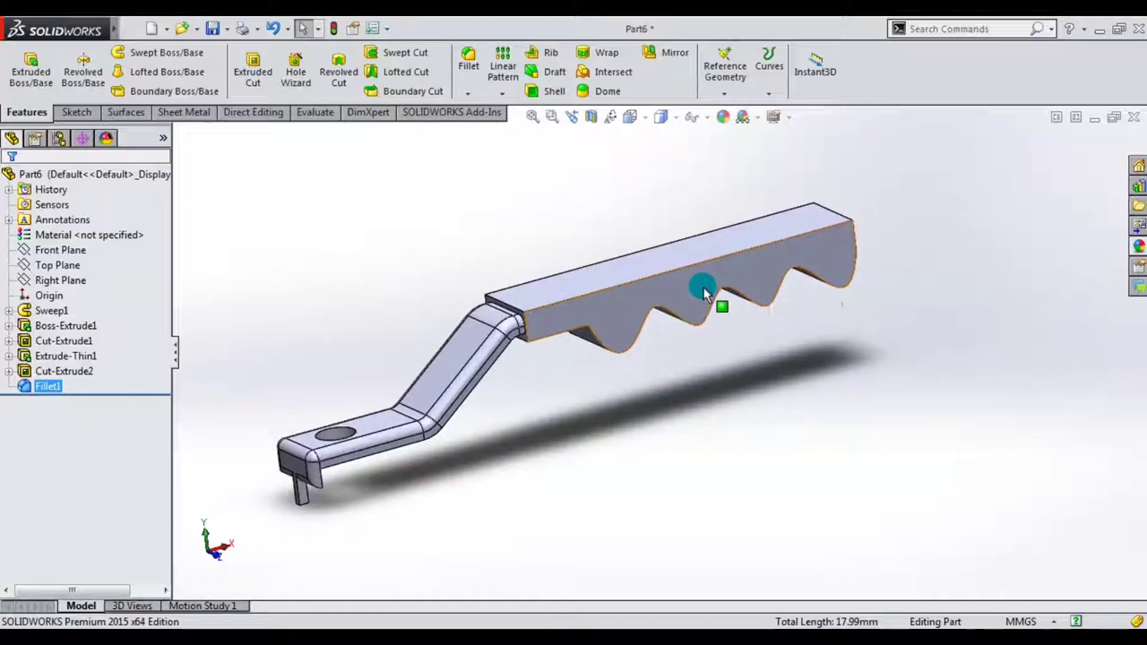
{"action": "left_click", "coordinate": [702, 290]}
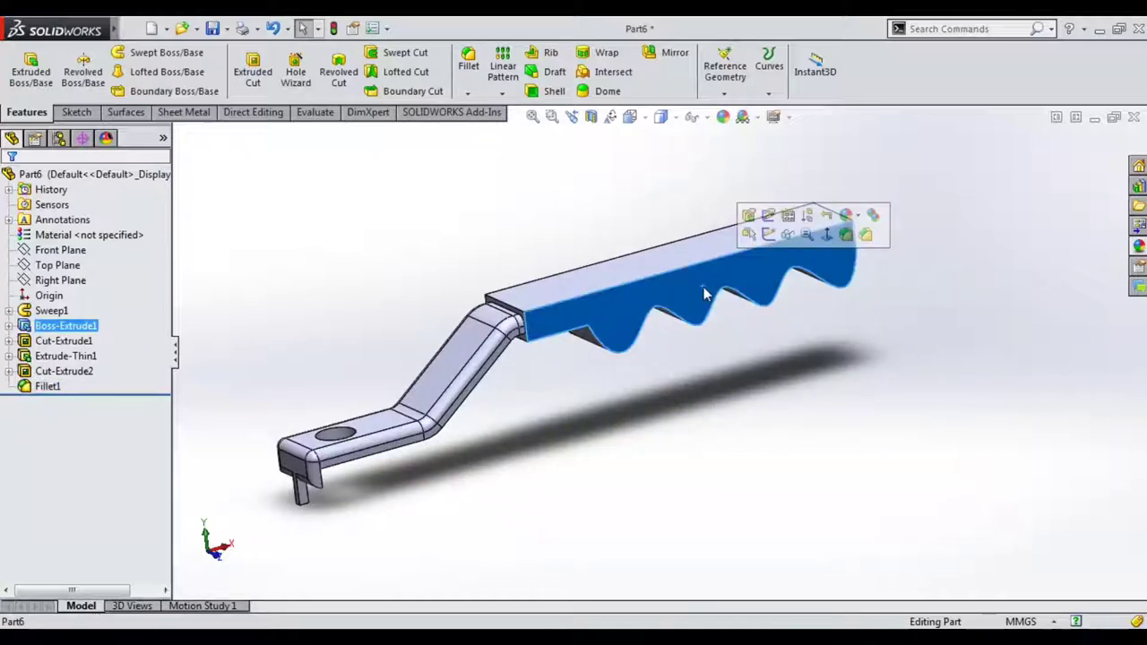
{"action": "left_click", "coordinate": [848, 215]}
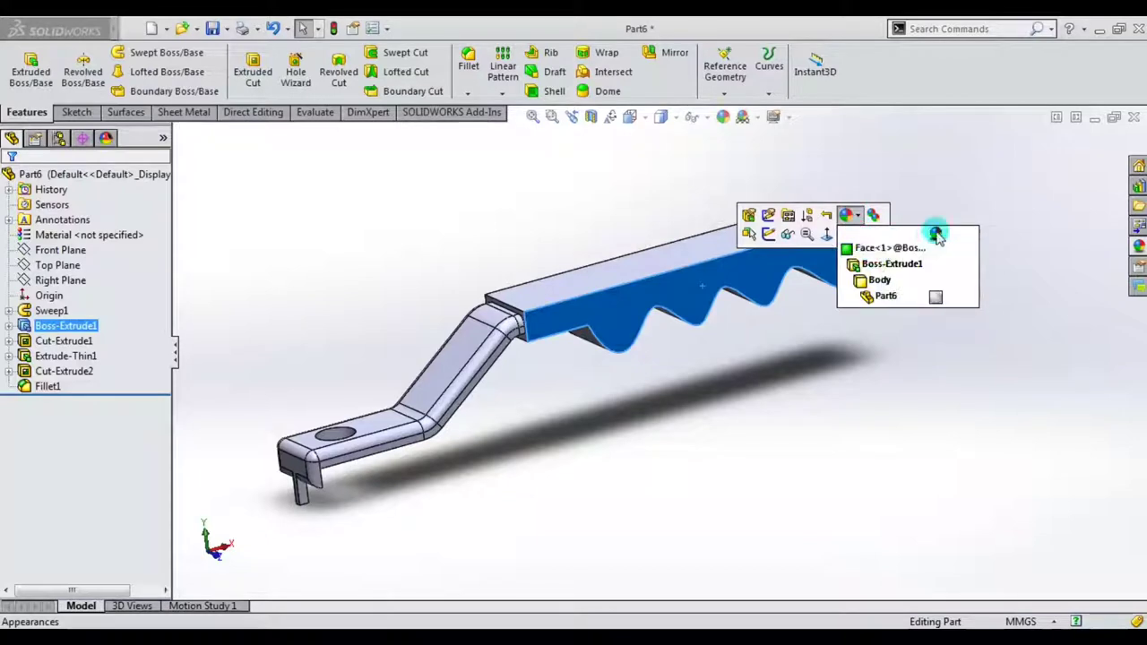
{"action": "left_click", "coordinate": [885, 250]}
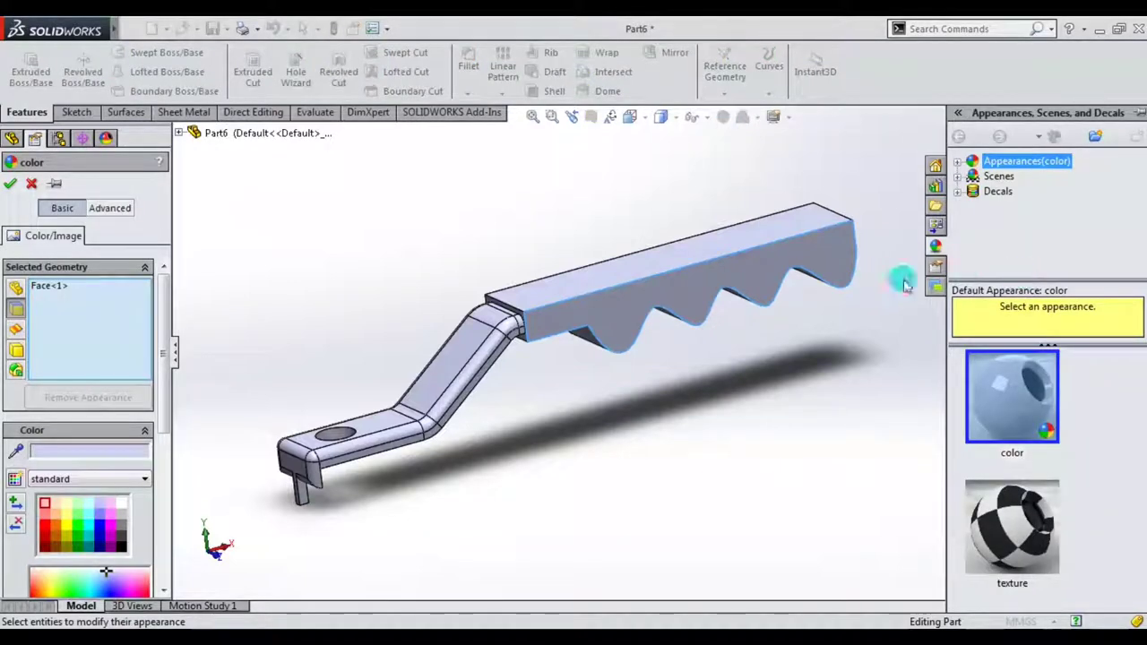
{"action": "key", "text": "Return"}
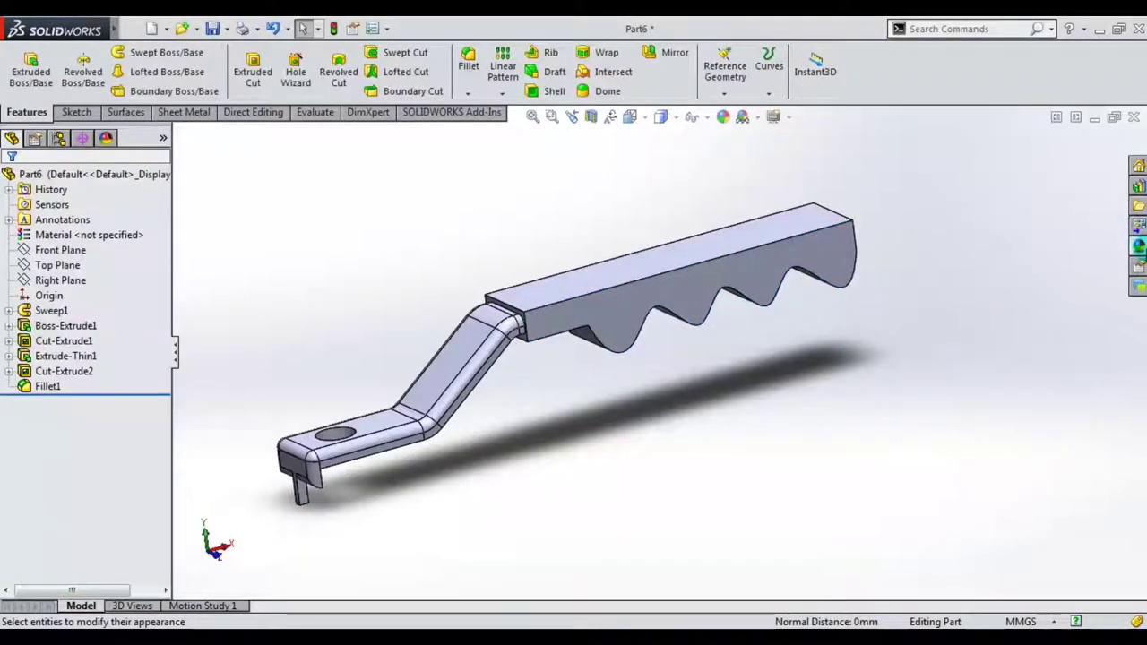
- Drag blue high gloss plastic from Appearances > Plastic > High Gloss onto Boss-Extrude1
{"action": "left_click", "coordinate": [1138, 247]}
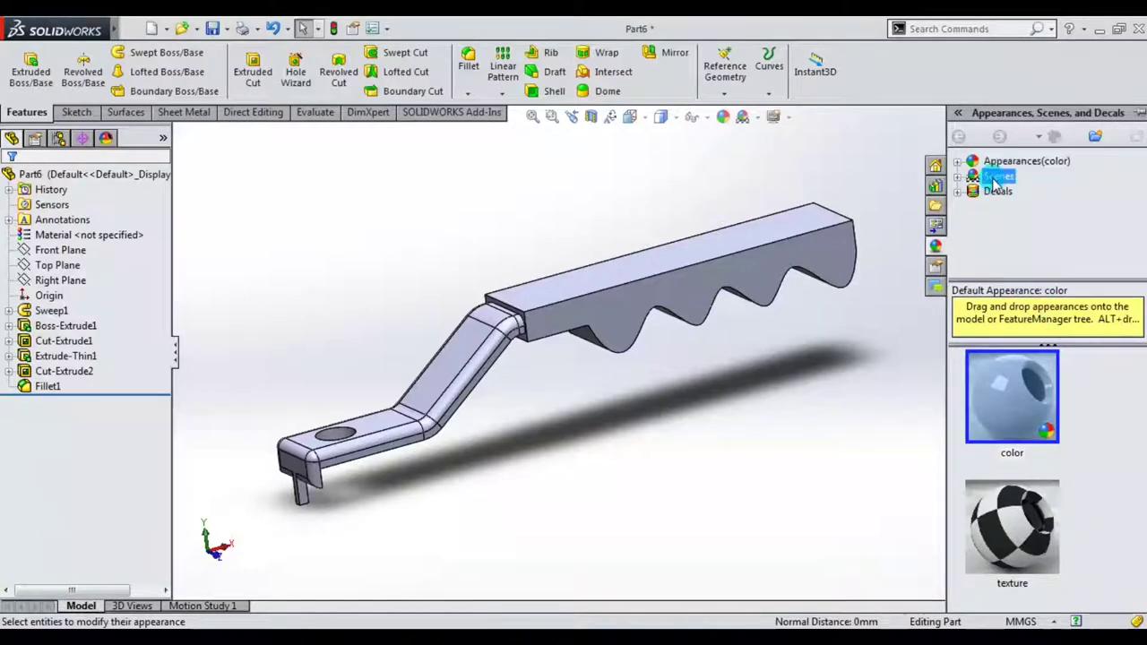
{"action": "left_click", "coordinate": [959, 161]}
{"action": "left_click", "coordinate": [1013, 179]}
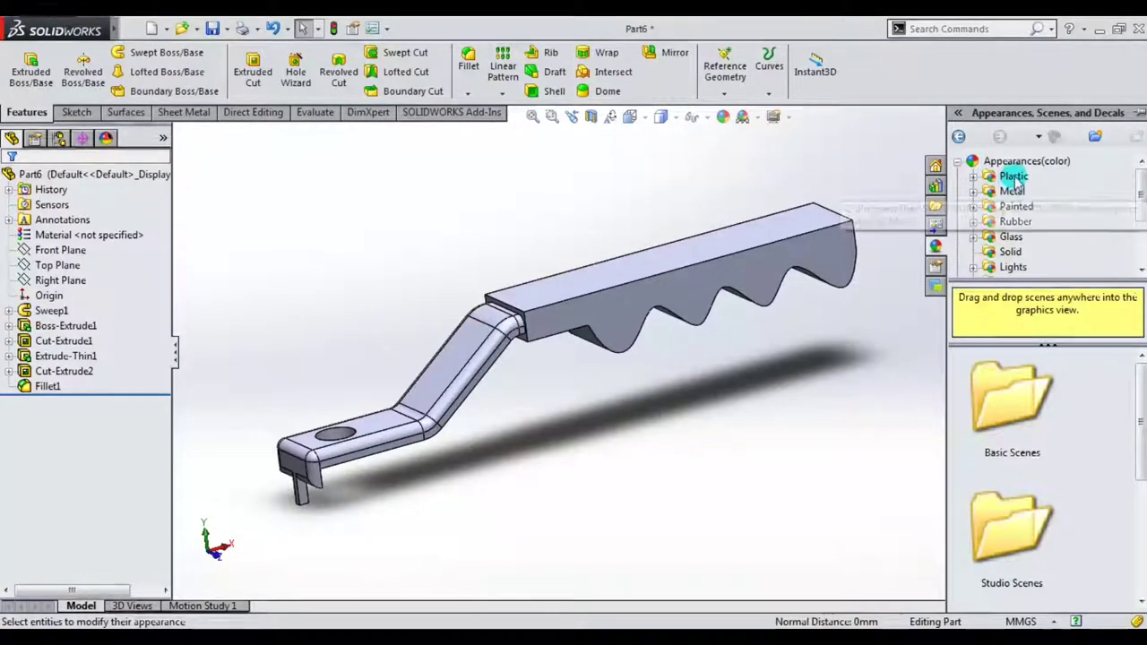
{"action": "left_click", "coordinate": [975, 177]}
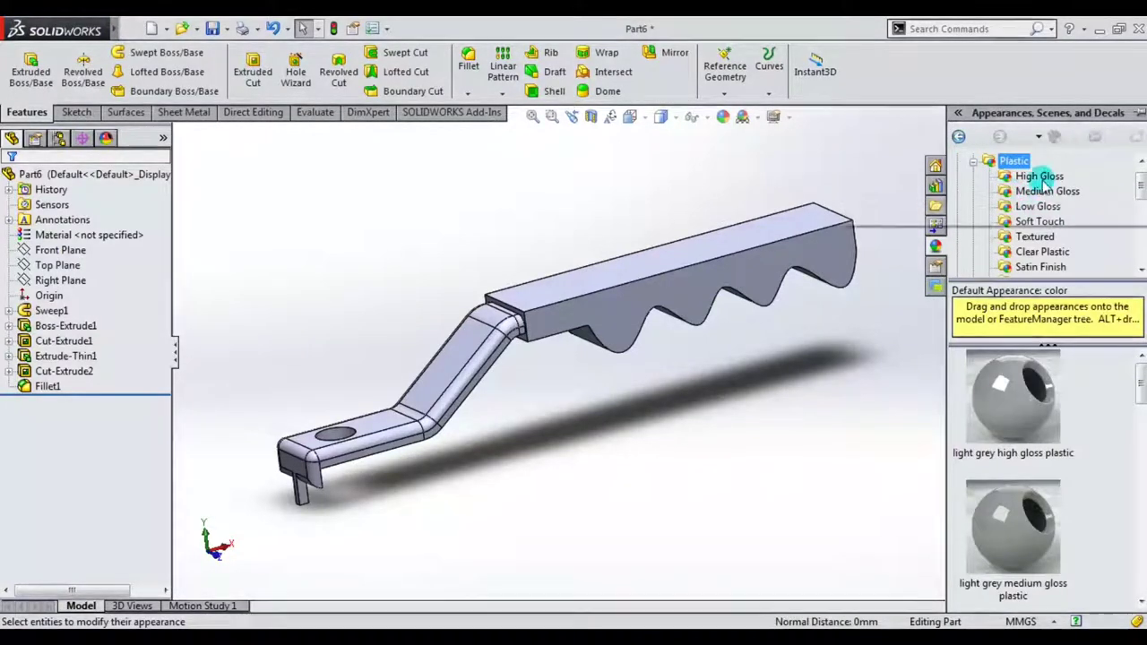
{"action": "left_click", "coordinate": [1041, 176]}
{"action": "scroll", "coordinate": [1013, 404], "scroll_direction": "down", "scroll_amount": 3}
{"action": "scroll", "coordinate": [1013, 449], "scroll_direction": "down", "scroll_amount": 2}
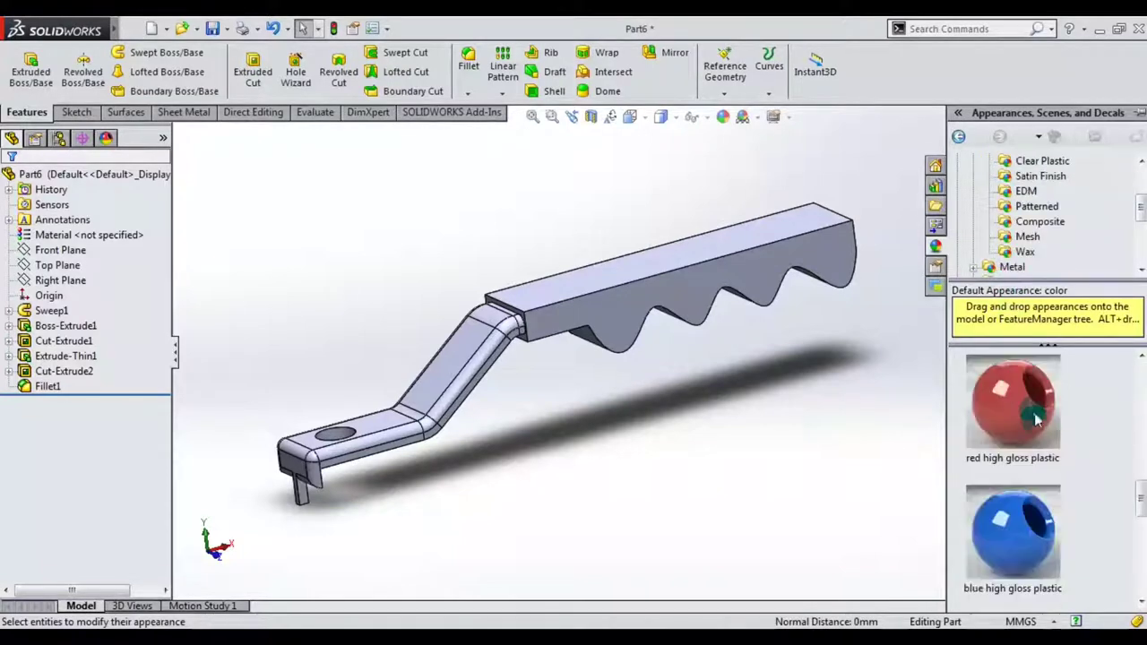
{"action": "left_click", "coordinate": [1033, 536]}
{"action": "left_click_drag", "start_coordinate": [1029, 530], "coordinate": [789, 303]}
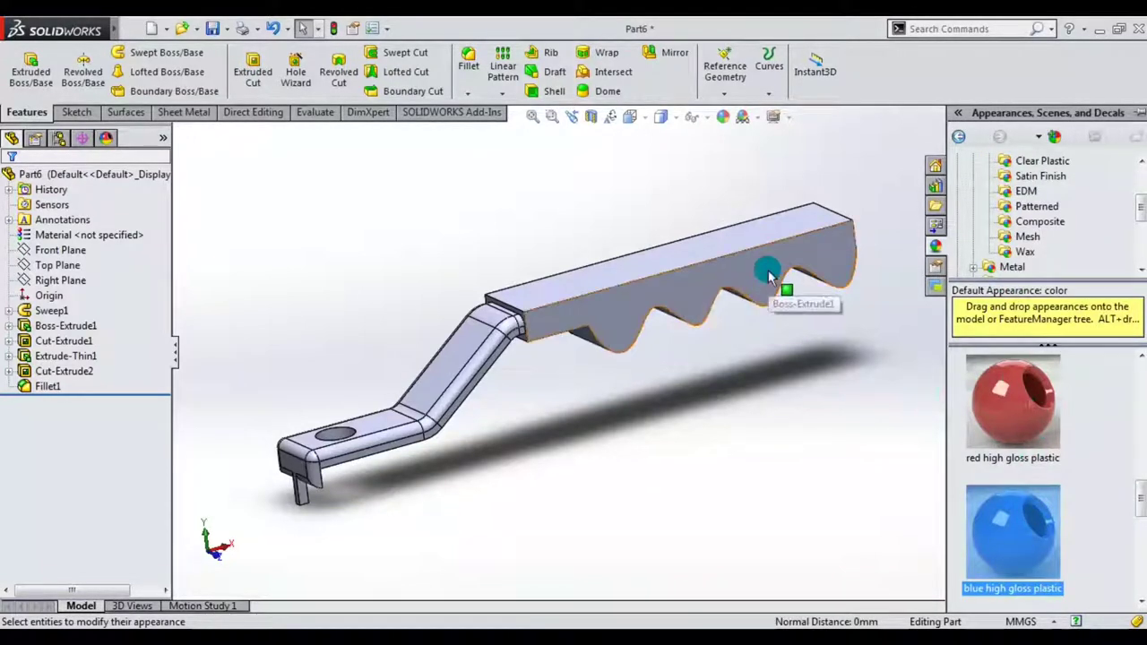
{"action": "left_click", "coordinate": [1138, 244]}
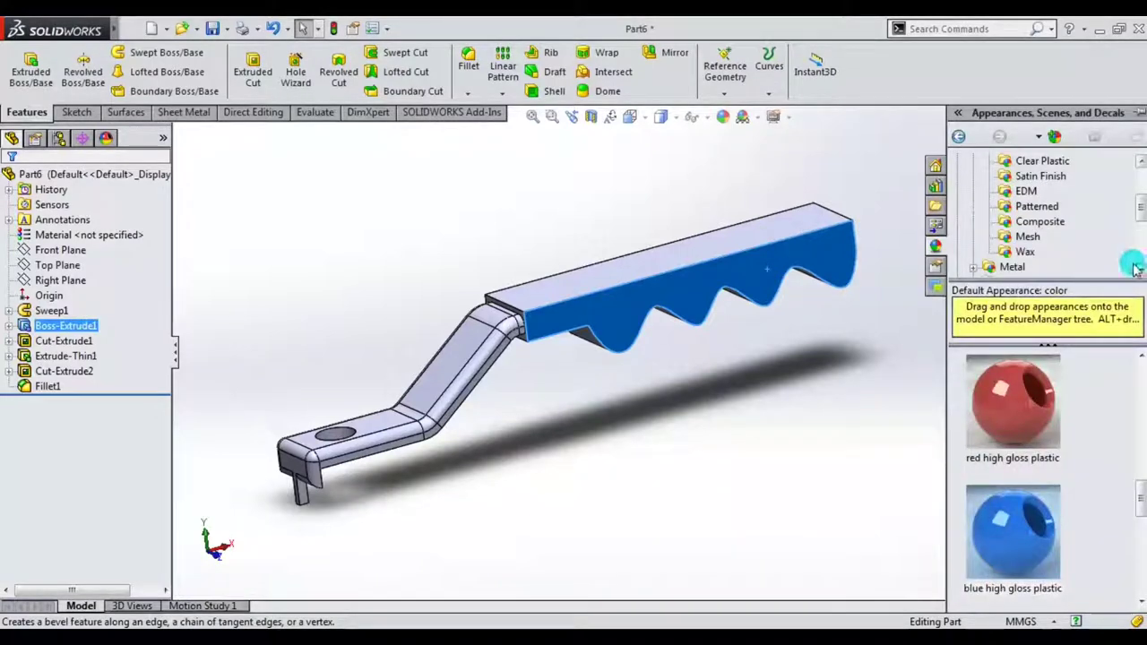
{"action": "left_click_drag", "start_coordinate": [1020, 533], "coordinate": [795, 292]}
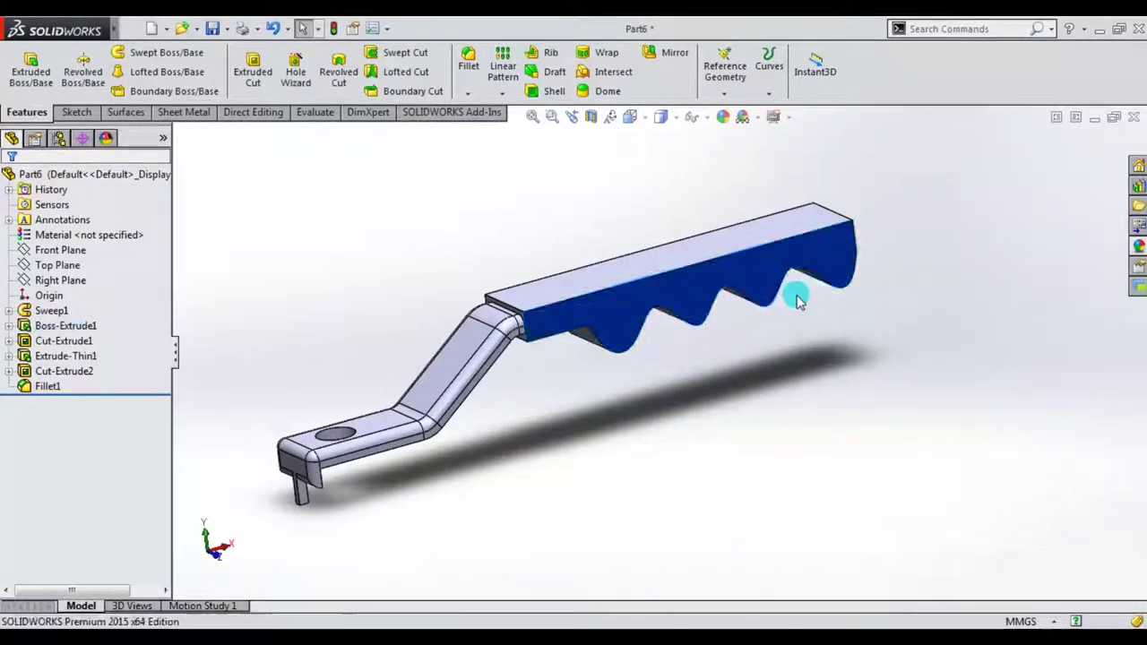
{"action": "mouse_move", "coordinate": [825, 300]}
{"action": "middle_mouse_down"}
{"action": "mouse_move", "coordinate": [794, 269]}
{"action": "mouse_move", "coordinate": [860, 295]}
{"action": "mouse_move", "coordinate": [690, 350]}
{"action": "middle_mouse_up"}
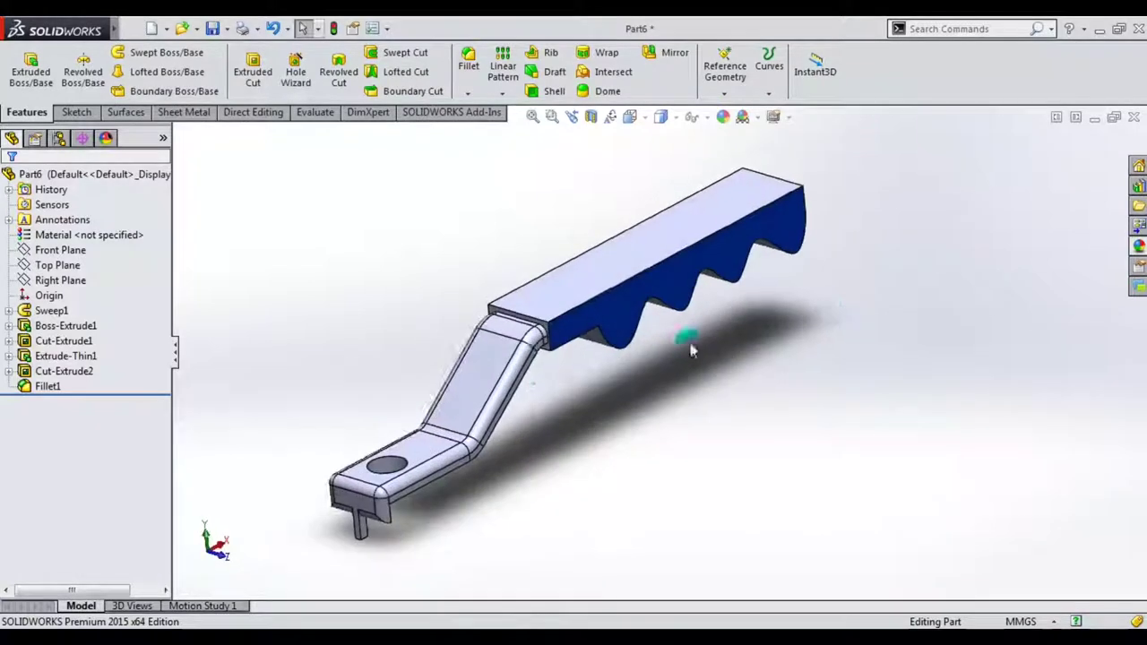
- Assign Plain Carbon Steel through the Material entry's right-click menu
{"action": "right_click", "coordinate": [97, 243]}
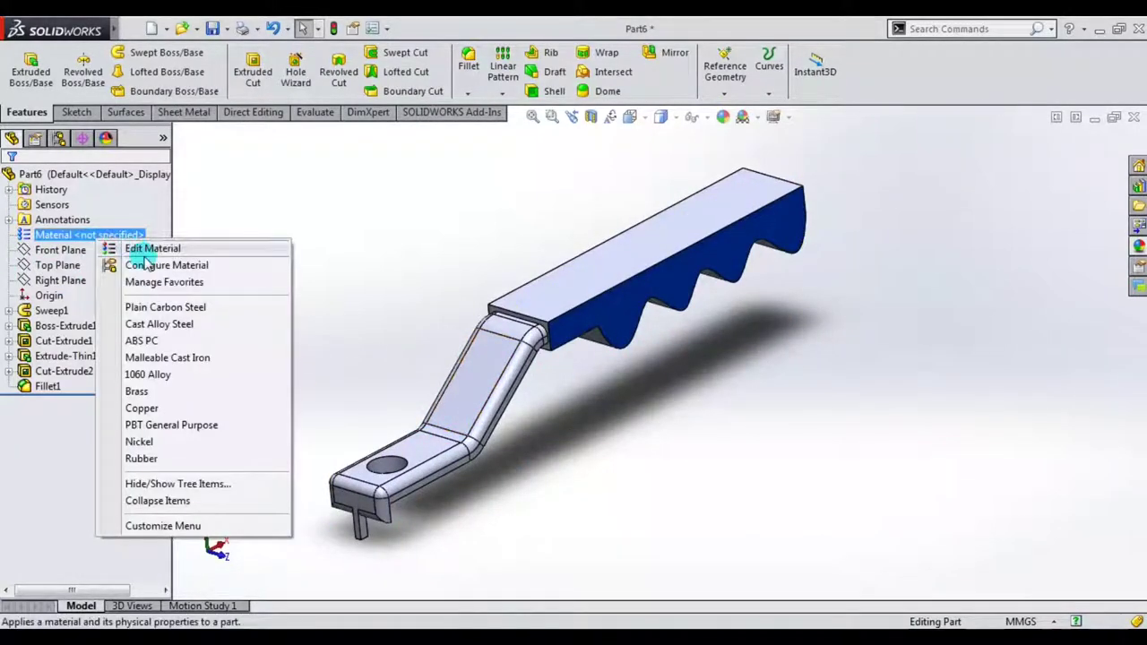
{"action": "left_click", "coordinate": [482, 369]}
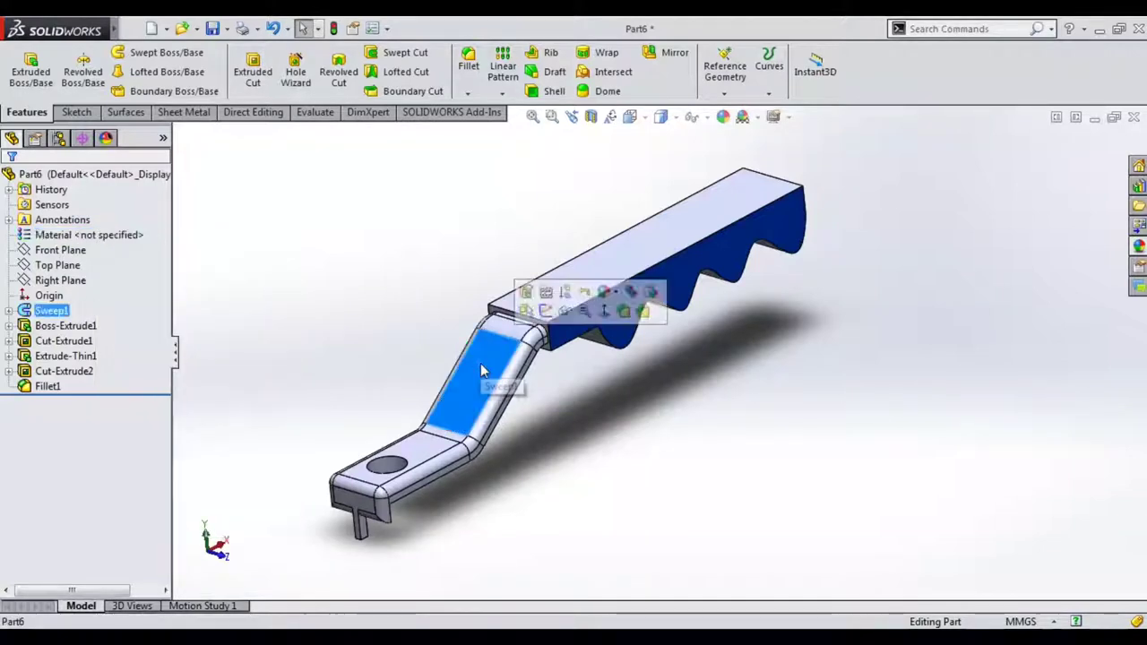
{"action": "right_click", "coordinate": [123, 236]}
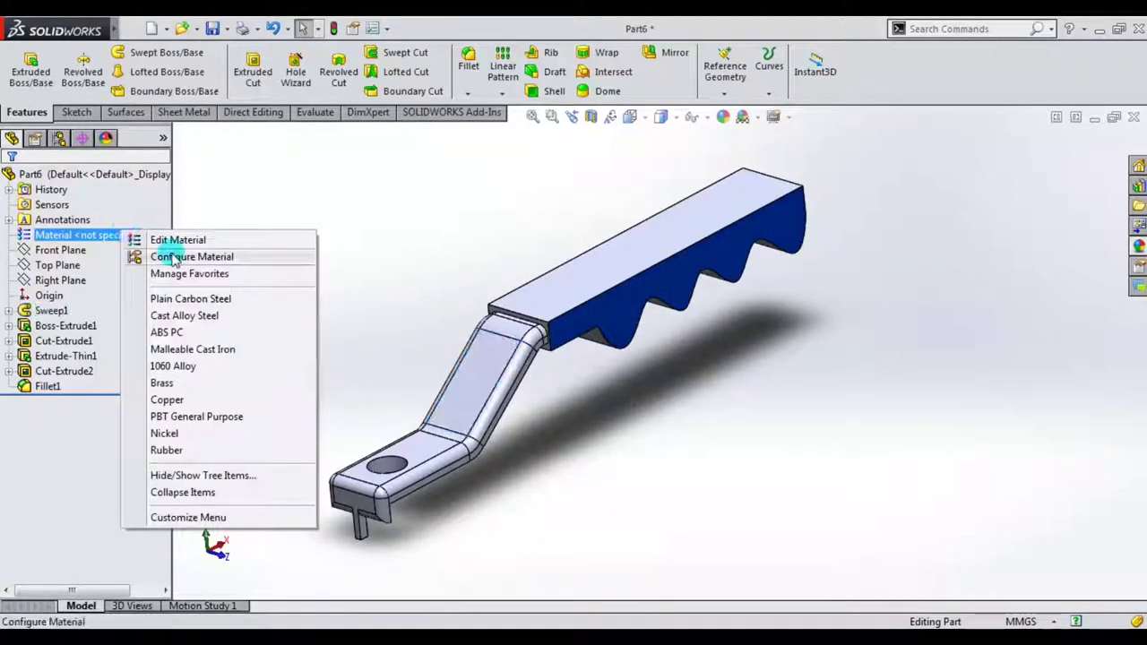
{"action": "left_click", "coordinate": [215, 298]}
{"action": "mouse_move", "coordinate": [443, 277]}
{"action": "middle_mouse_down"}
{"action": "mouse_move", "coordinate": [511, 308]}
{"action": "mouse_move", "coordinate": [440, 227]}
{"action": "mouse_move", "coordinate": [507, 328]}
{"action": "middle_mouse_up"}
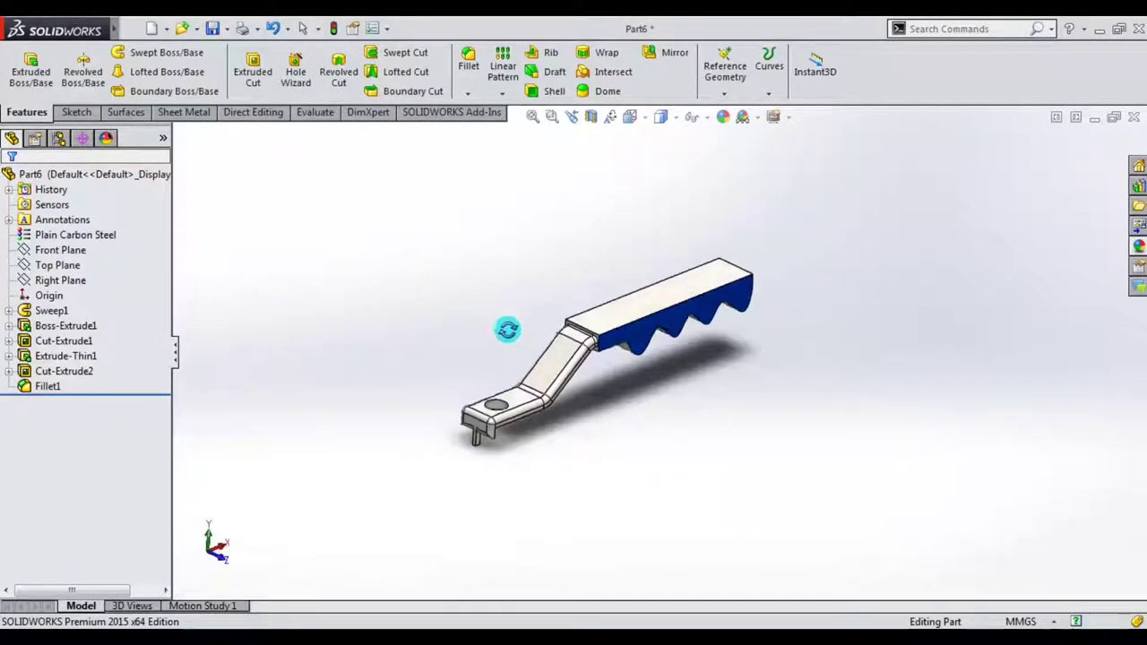
{"action": "scroll", "coordinate": [616, 350], "scroll_direction": "down", "scroll_amount": 5}
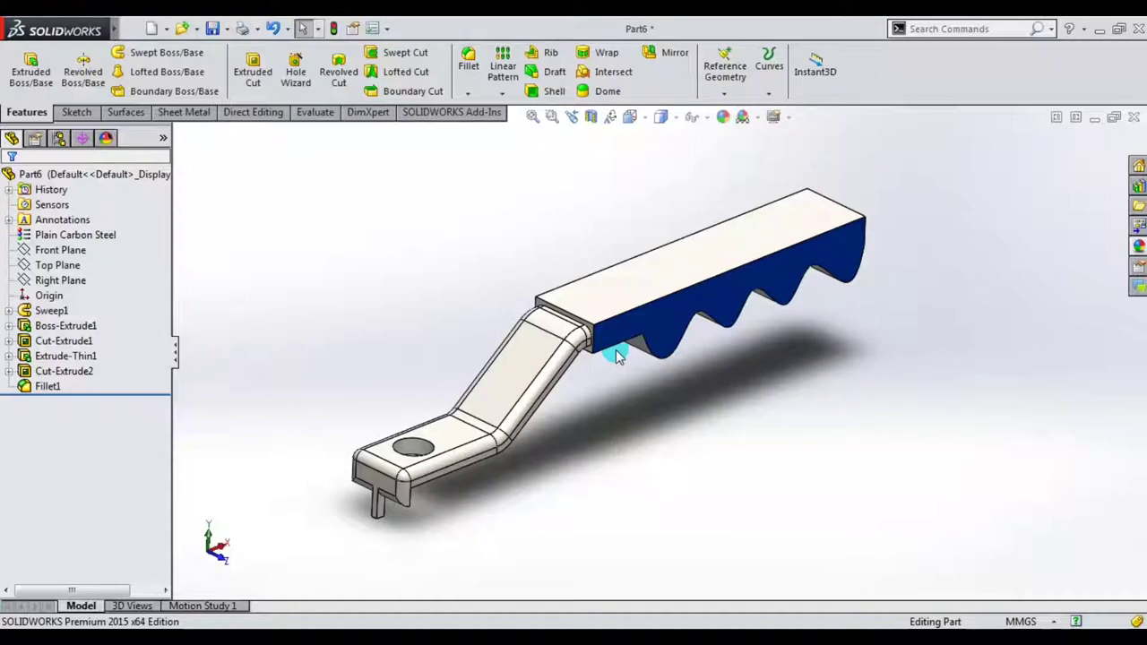
- Minimize the Part6 window and create a new part document
{"action": "left_click", "coordinate": [1095, 118]}
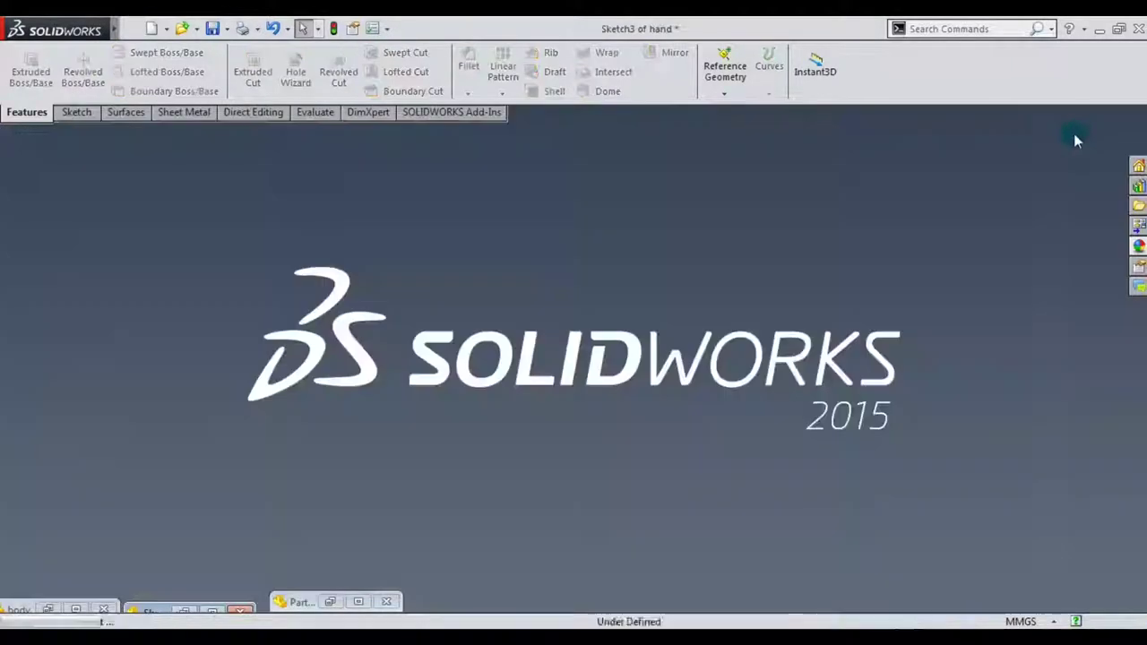
{"action": "left_click", "coordinate": [151, 28]}
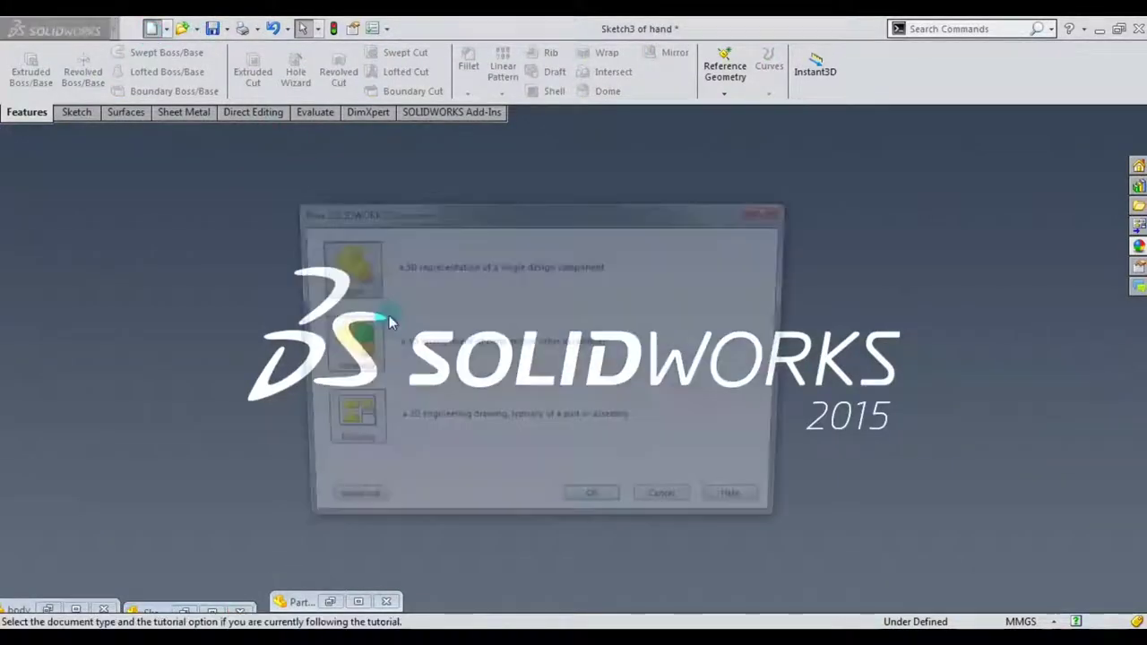
{"action": "left_click", "coordinate": [597, 510]}
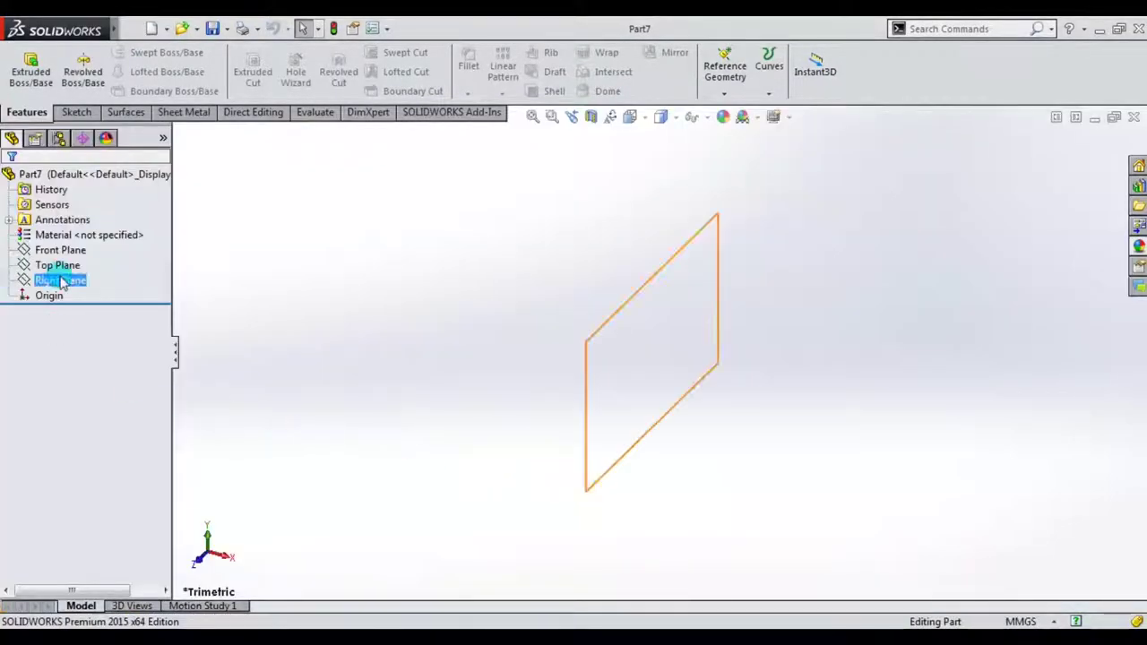
- Start a sketch on the new part's Top Plane with the Circle tool
{"action": "left_click", "coordinate": [57, 266]}
{"action": "left_click", "coordinate": [71, 246]}
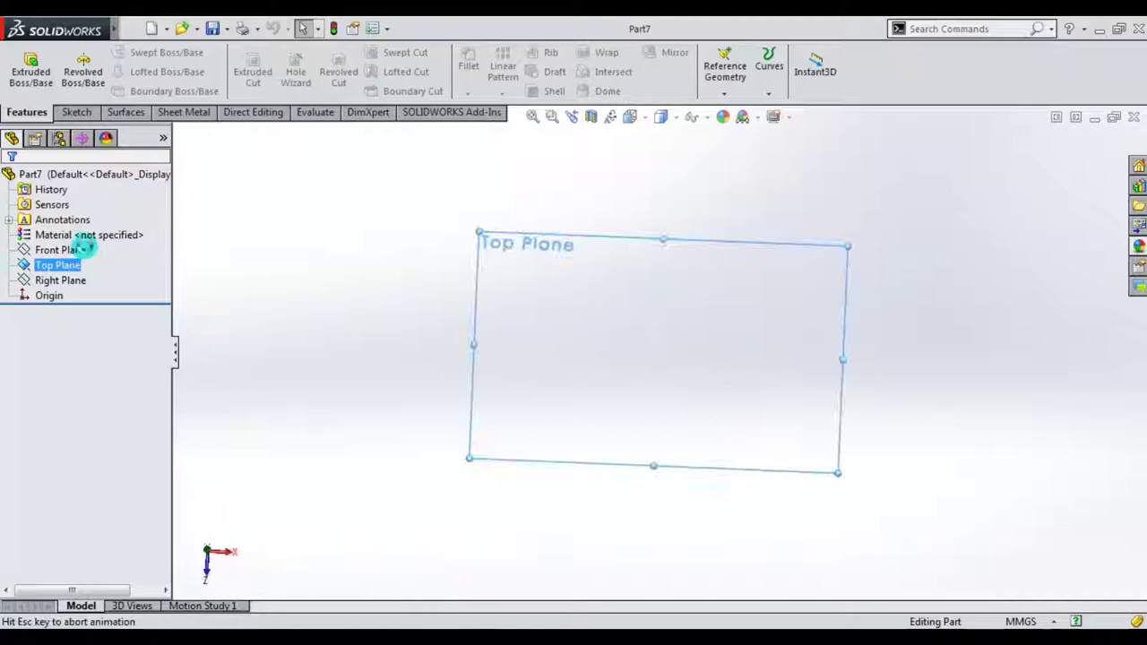
{"action": "left_click", "coordinate": [138, 52]}
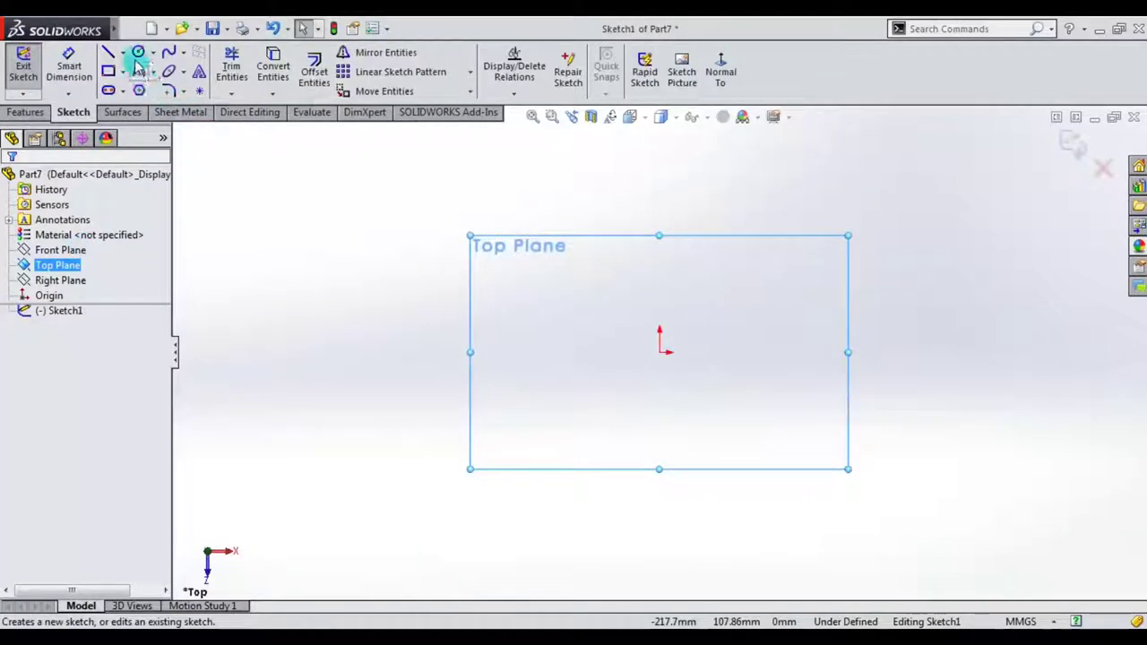
- Draw a circle at the origin and a circumscribed hexagon around it
{"action": "left_click", "coordinate": [660, 353]}
{"action": "left_click", "coordinate": [706, 408]}
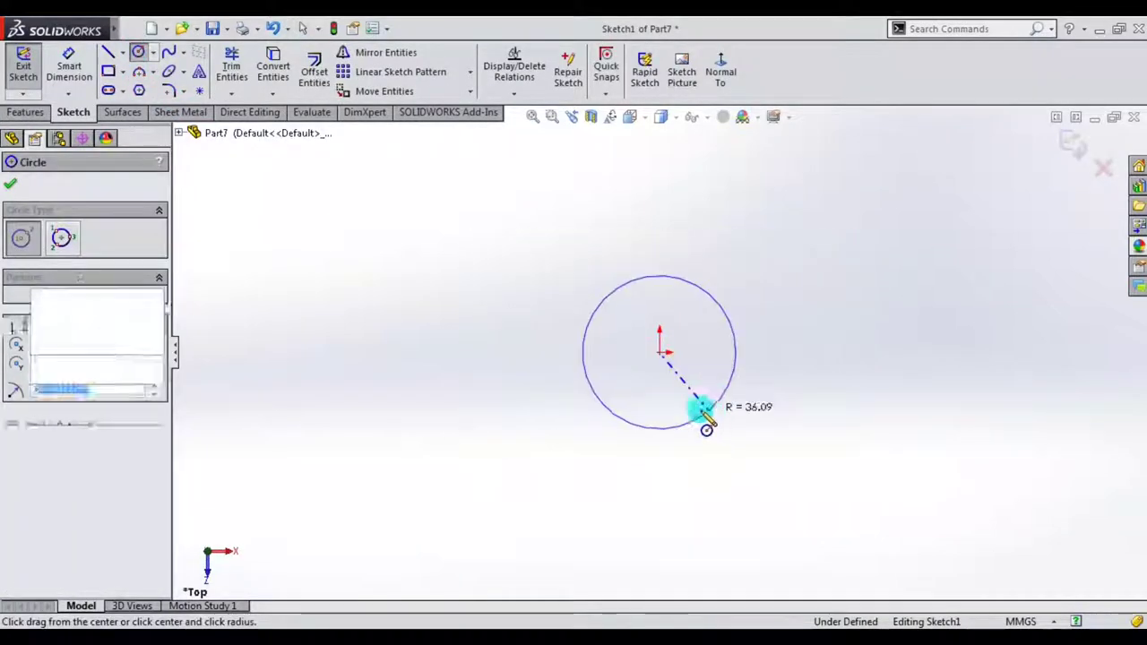
{"action": "left_click", "coordinate": [139, 92]}
{"action": "left_click", "coordinate": [35, 312]}
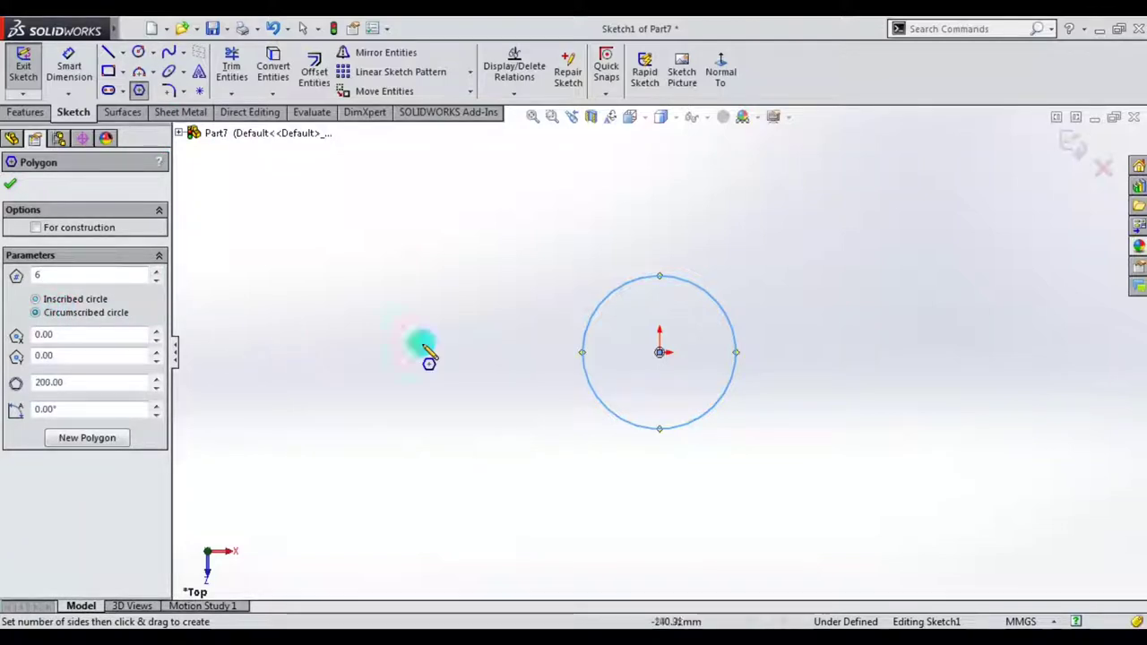
{"action": "left_click", "coordinate": [660, 352]}
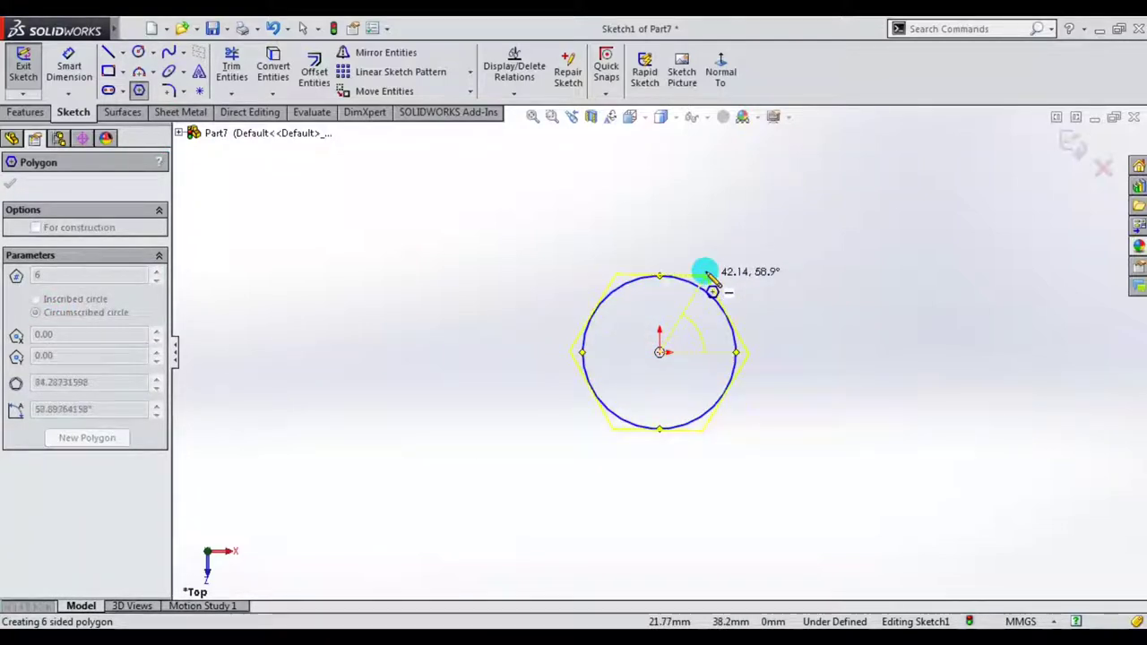
{"action": "left_click", "coordinate": [706, 274]}
{"action": "scroll", "coordinate": [706, 332], "scroll_direction": "down", "scroll_amount": 2}
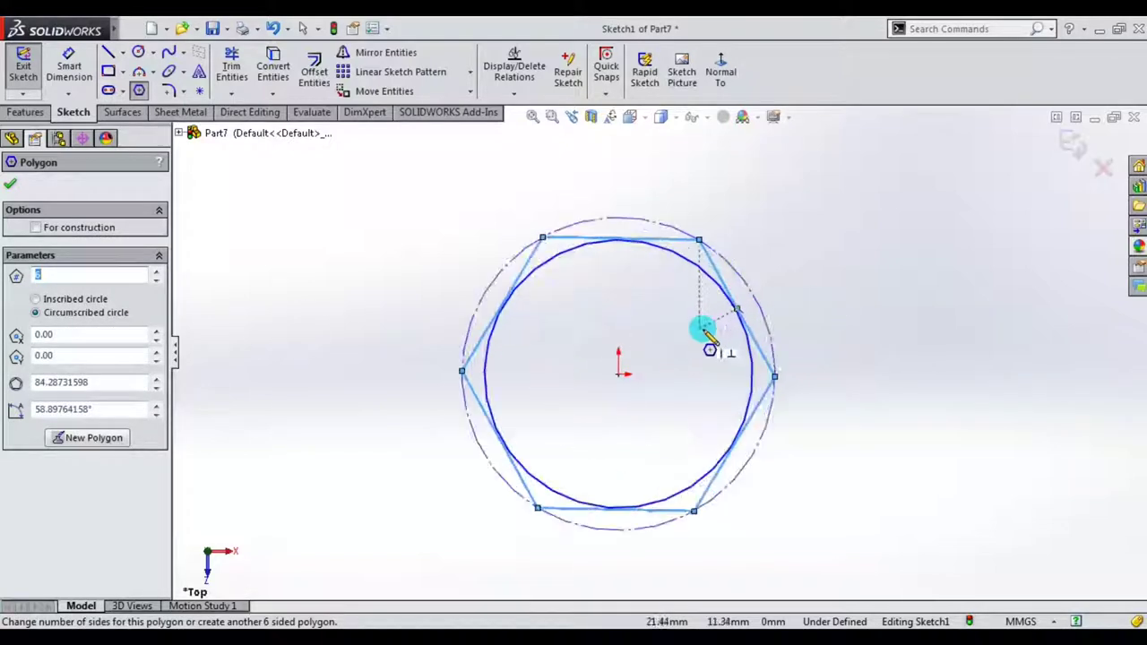
{"action": "key", "text": "Escape"}
{"action": "right_click_drag", "start_coordinate": [451, 328], "coordinate": [440, 185]}
- Dimension the circle to Ø8 and the hexagon to 10 mm across flats
{"action": "left_click", "coordinate": [690, 262]}
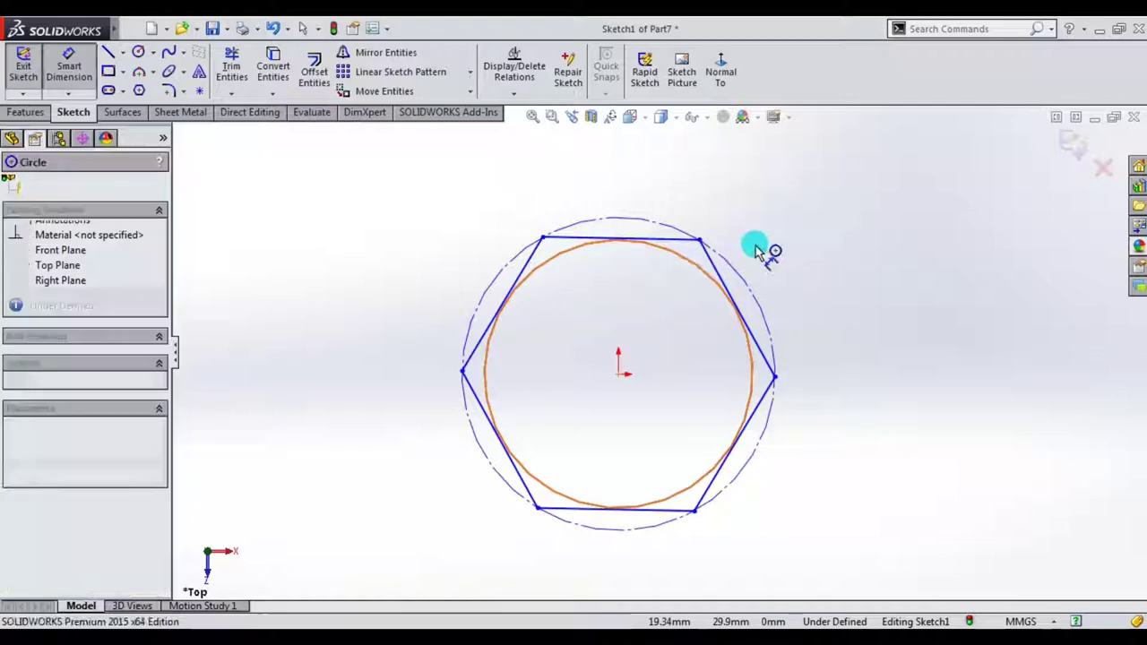
{"action": "left_click", "coordinate": [860, 227]}
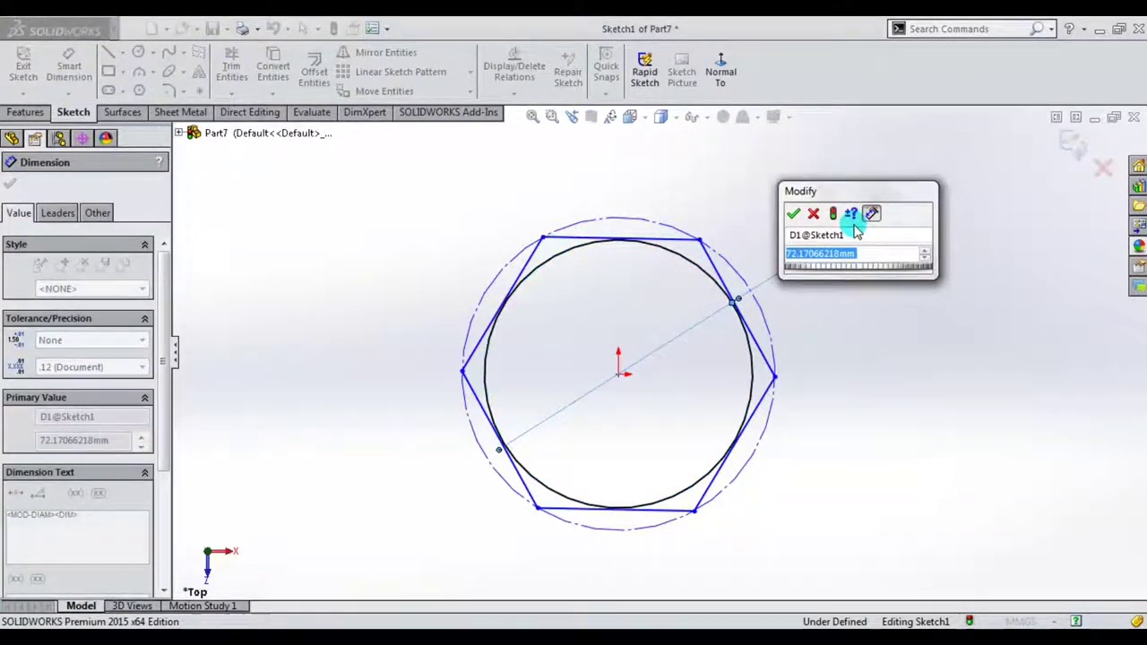
{"action": "type", "text": "8"}
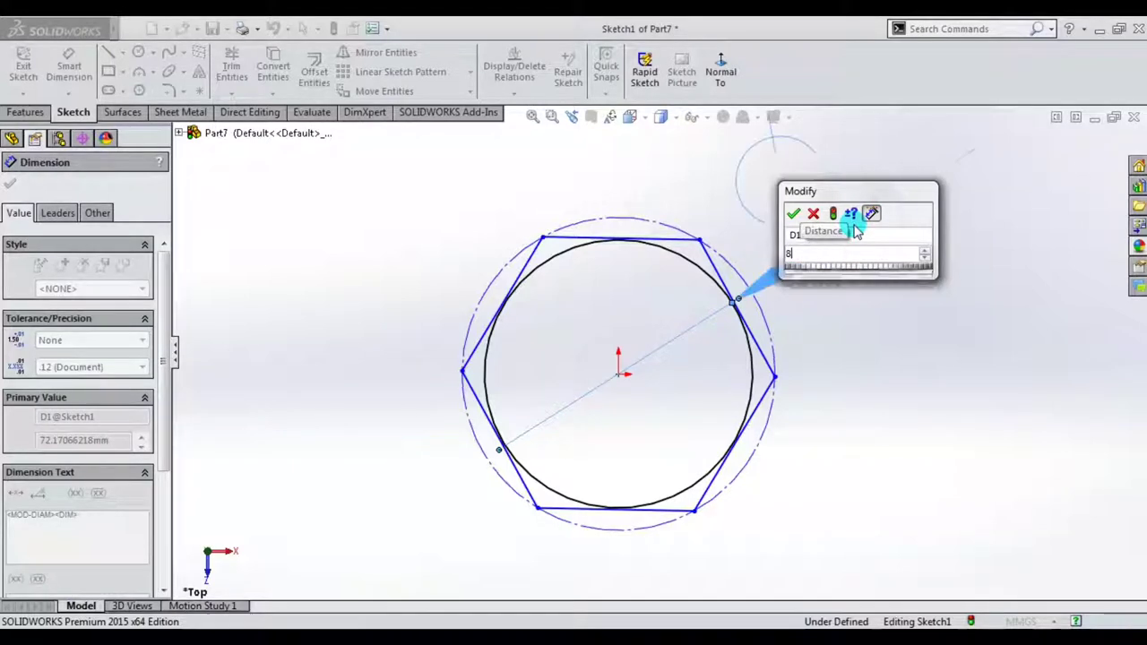
{"action": "key", "text": "Return"}
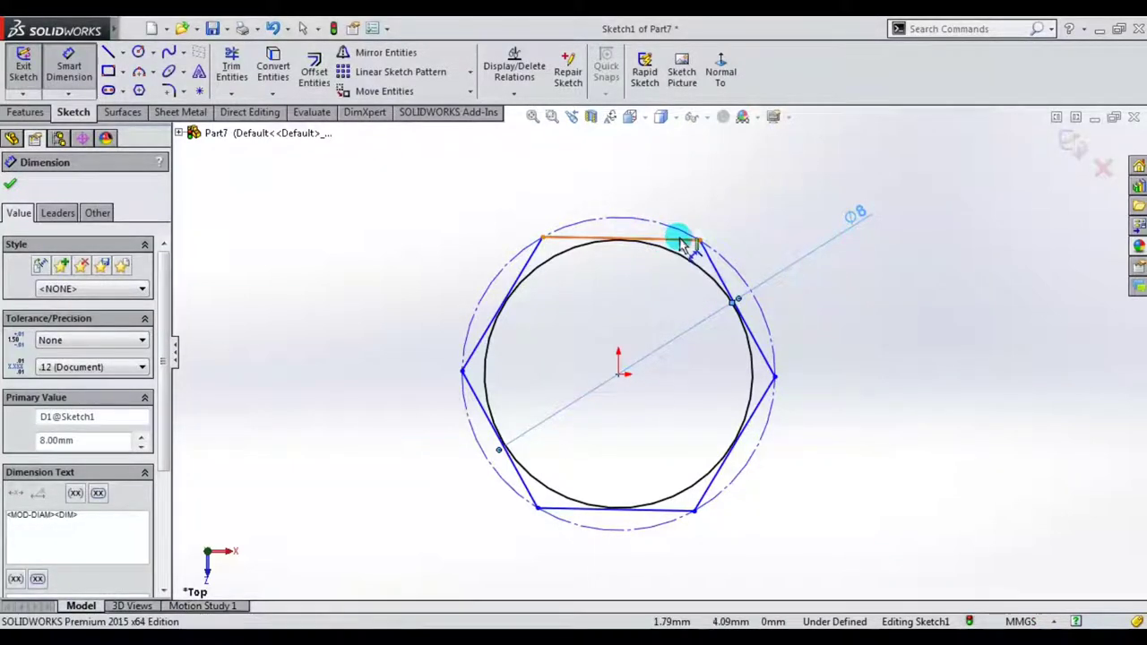
{"action": "left_click", "coordinate": [682, 242]}
{"action": "left_click", "coordinate": [679, 508]}
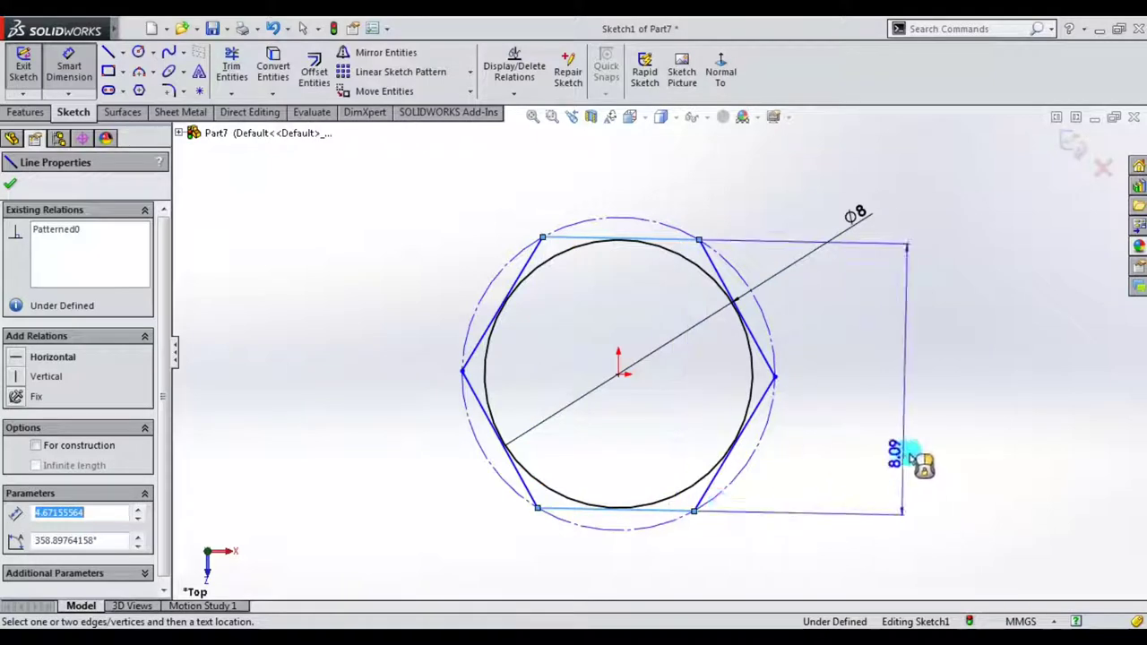
{"action": "left_click", "coordinate": [915, 460]}
{"action": "type", "text": "10"}
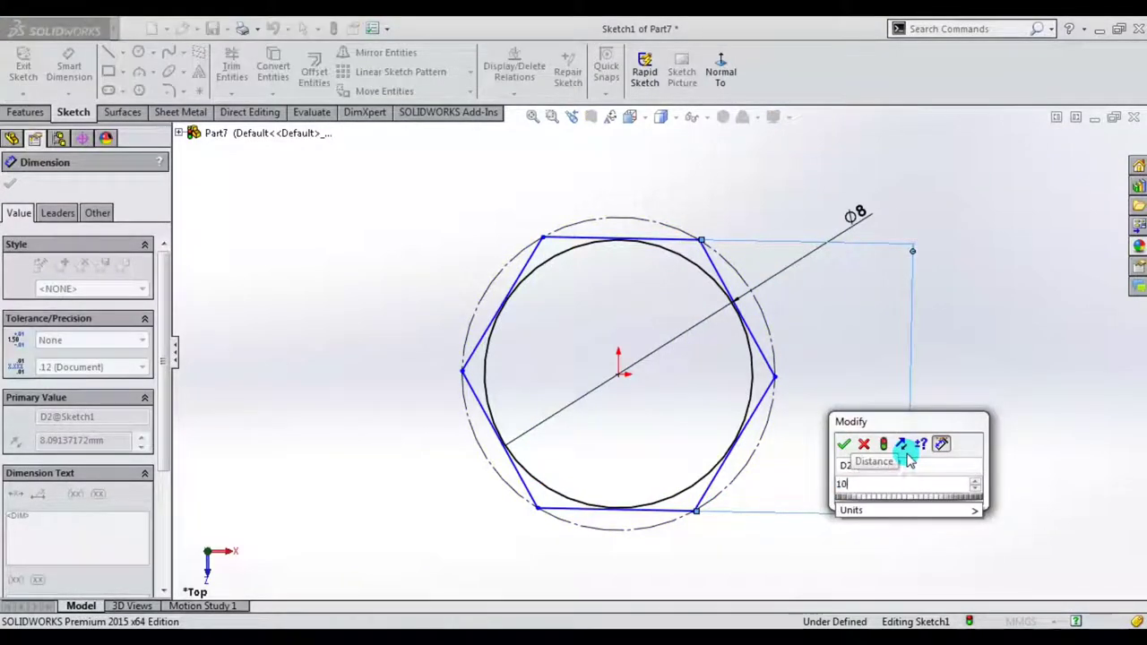
{"action": "key", "text": "Return"}
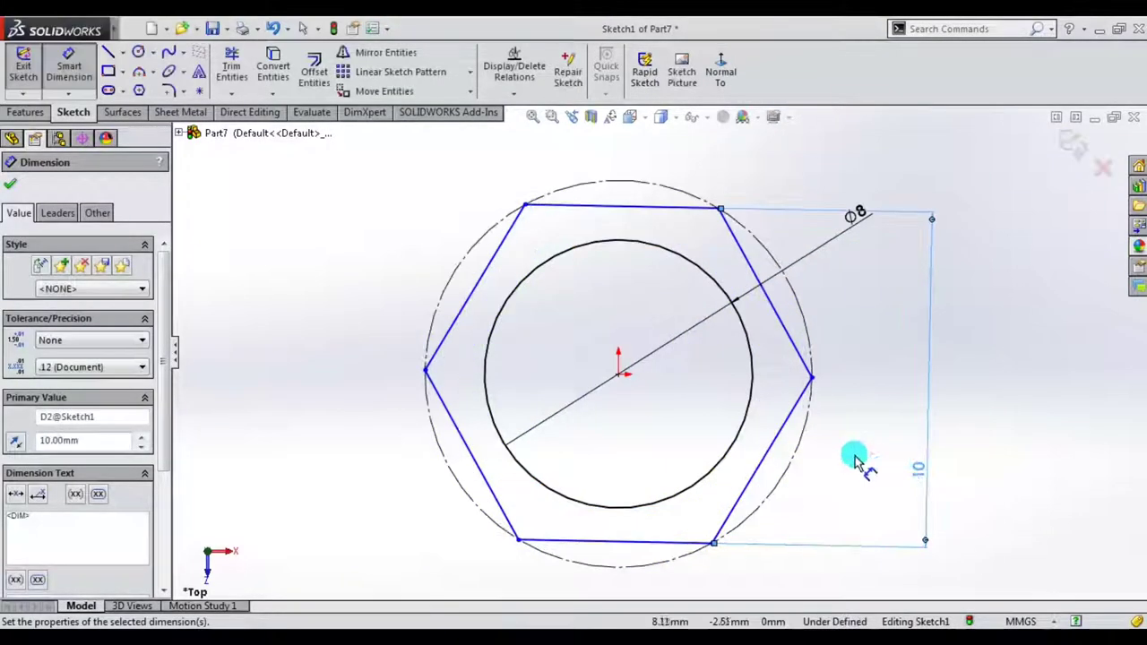
{"action": "key", "text": "Escape"}
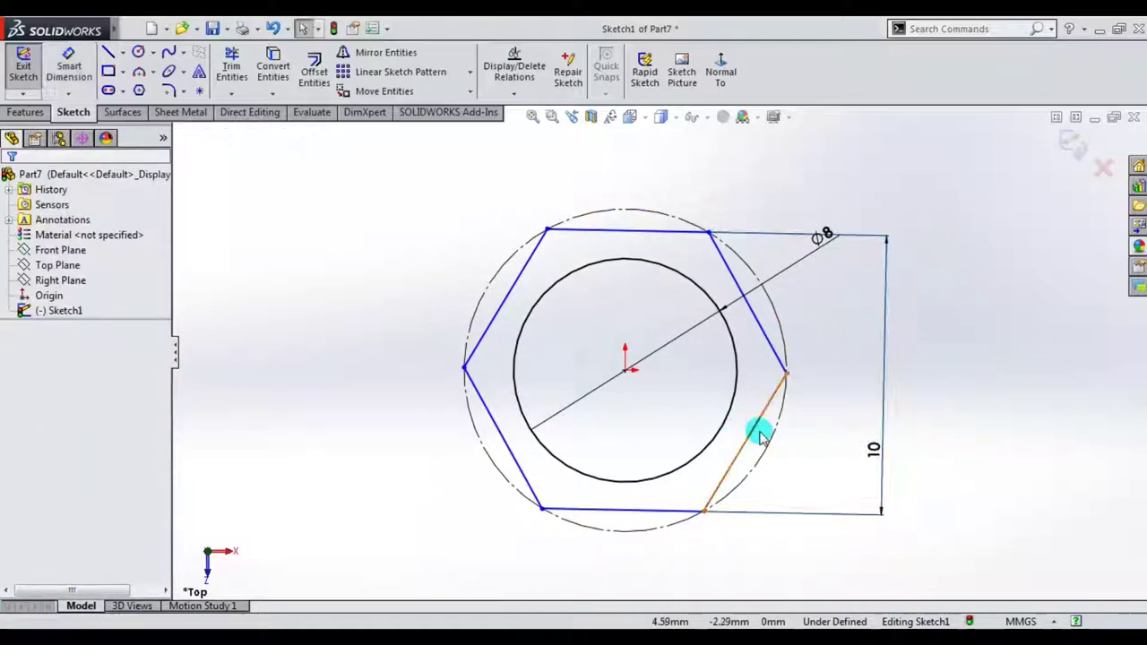
- Select the slanted hexagon edges, the circle and the top edge, then clear the selection
{"action": "left_click", "coordinate": [753, 437]}
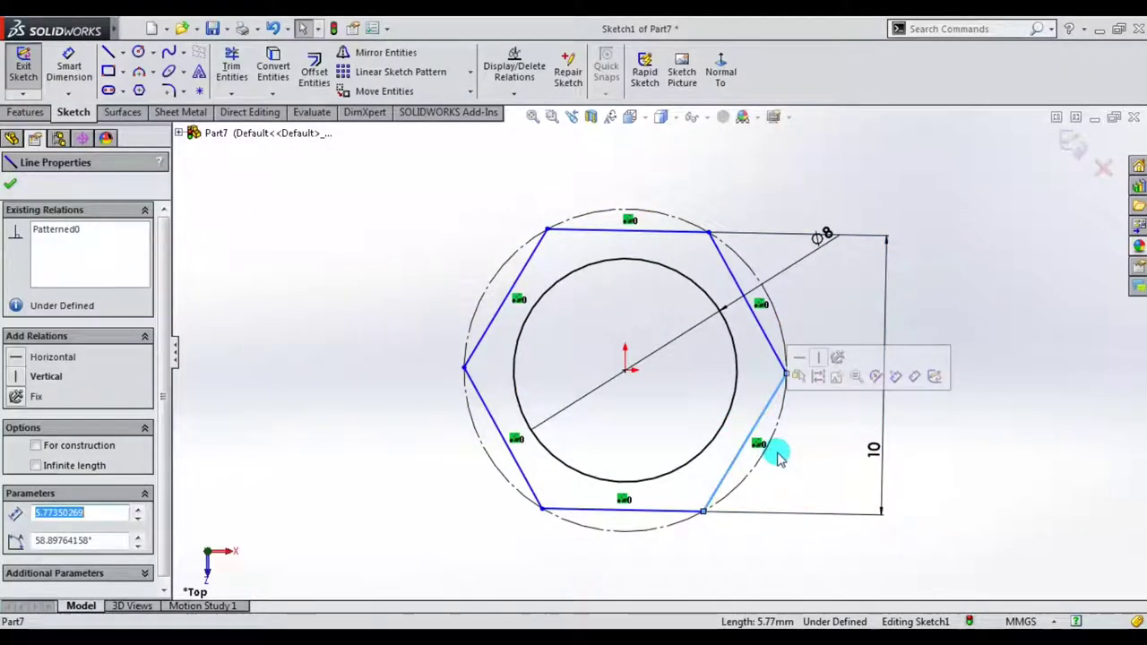
{"action": "left_click", "coordinate": [770, 471]}
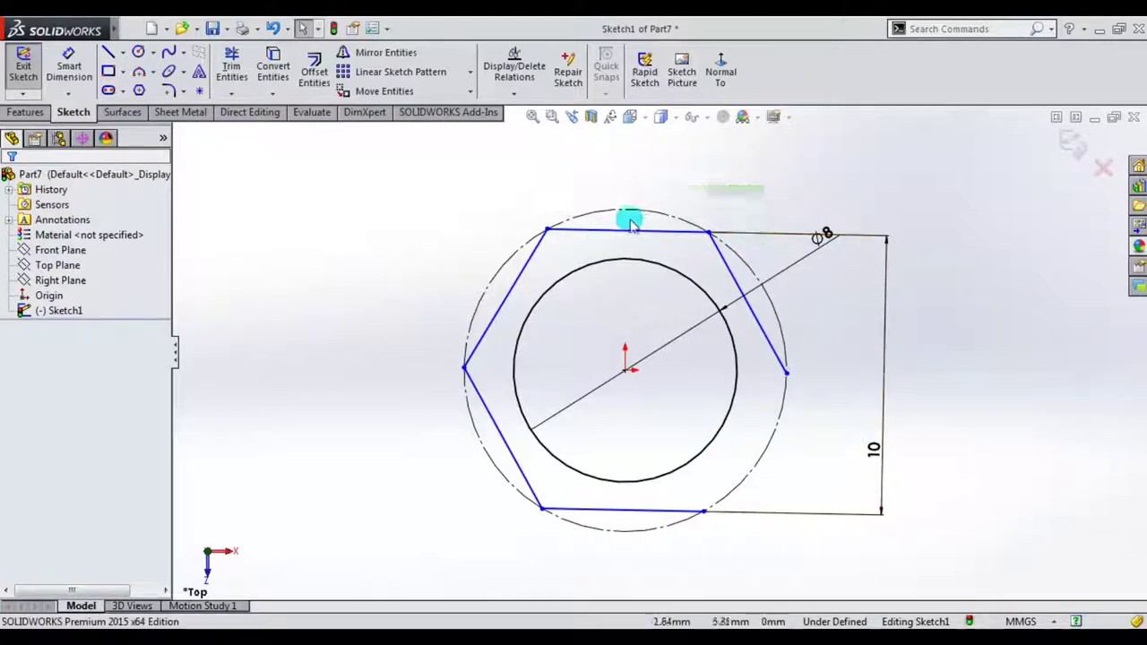
{"action": "left_click_drag", "start_coordinate": [744, 184], "coordinate": [584, 256]}
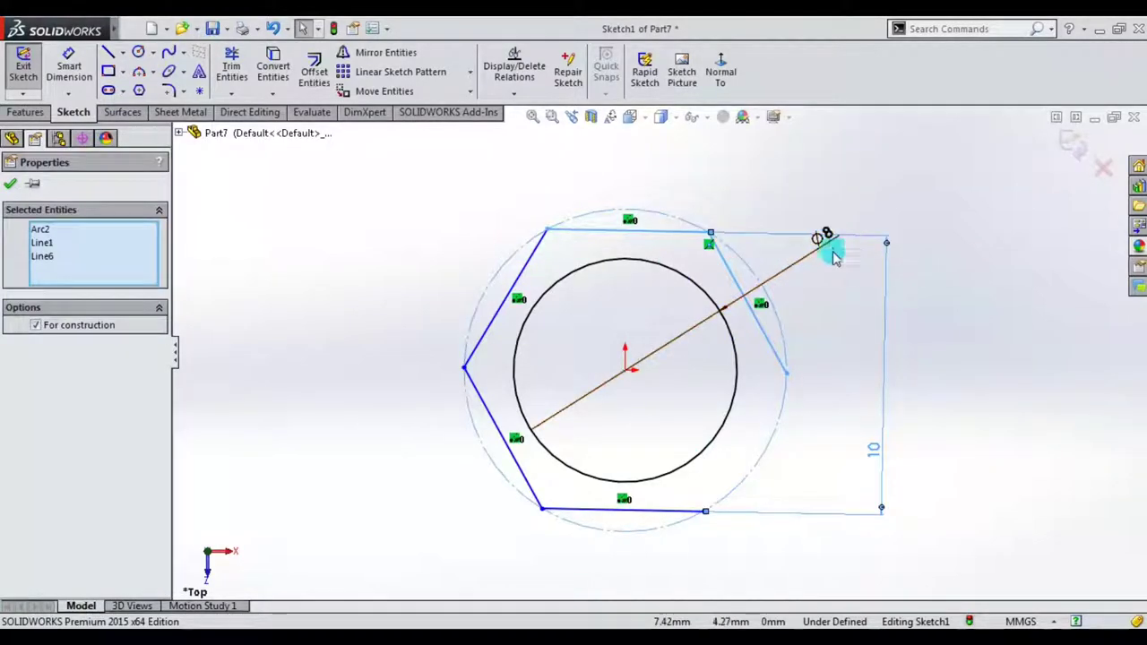
{"action": "left_click", "coordinate": [986, 215]}
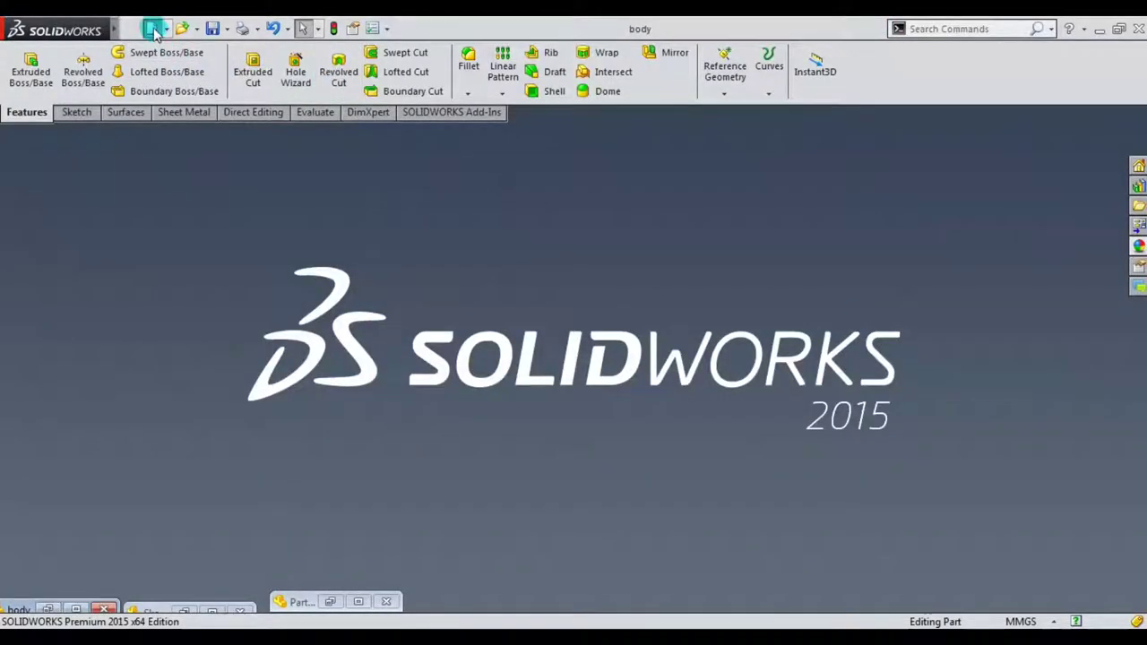
- Create a new part and draw a circle at the origin on the Top Plane
{"action": "left_click", "coordinate": [152, 29]}
{"action": "left_click", "coordinate": [599, 510]}
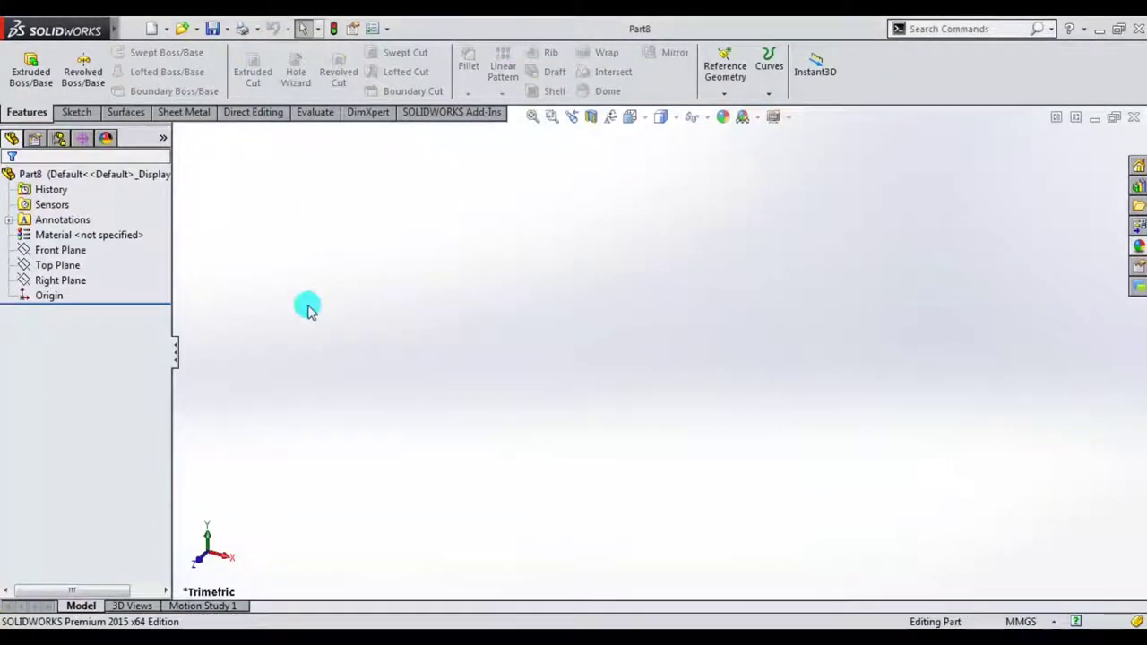
{"action": "left_click", "coordinate": [57, 265]}
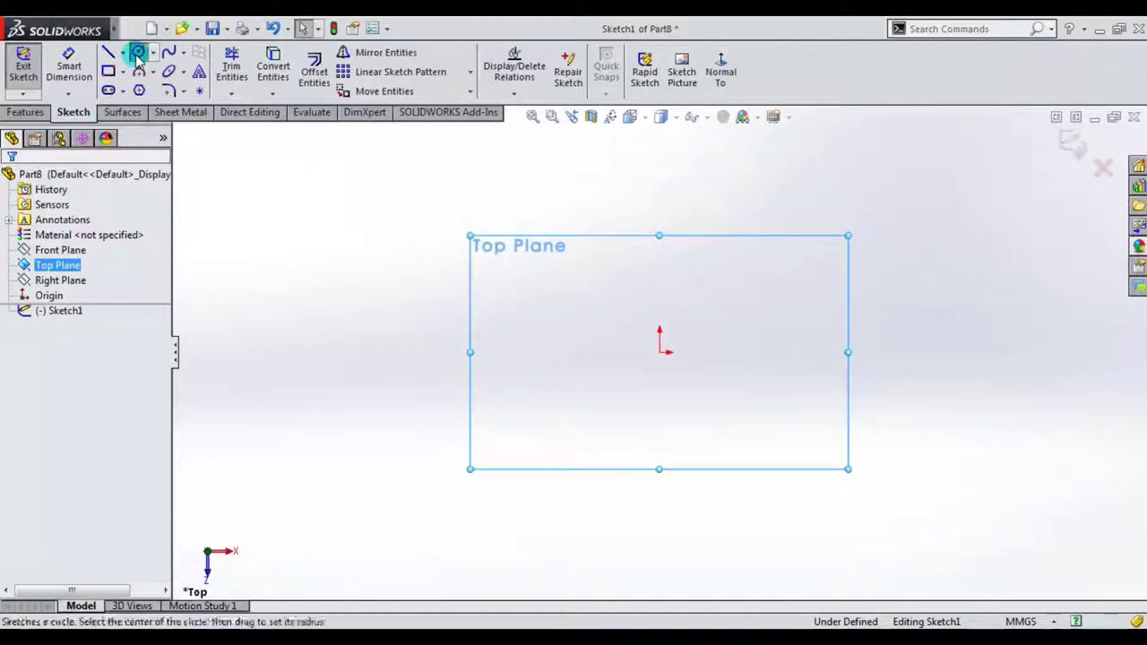
{"action": "left_click", "coordinate": [138, 53]}
{"action": "left_click_drag", "start_coordinate": [706, 380], "coordinate": [730, 397]}
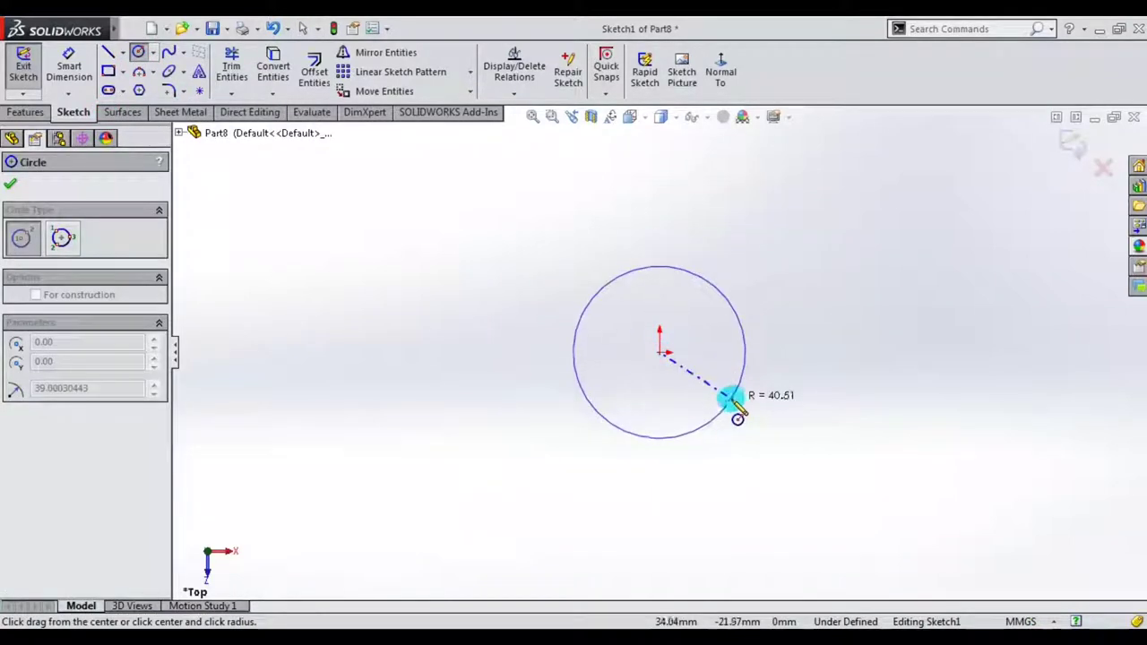
- Draw a hexagon tightly circumscribed around the circle, redoing the first attempt
{"action": "left_click", "coordinate": [139, 91]}
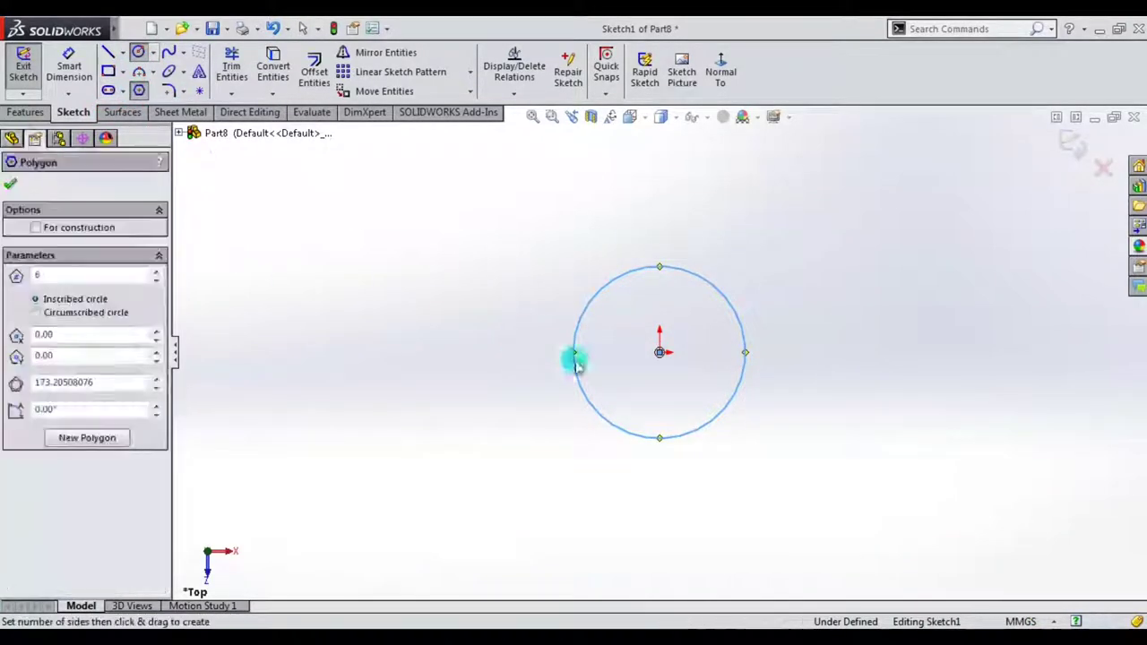
{"action": "left_click_drag", "start_coordinate": [660, 352], "coordinate": [706, 451]}
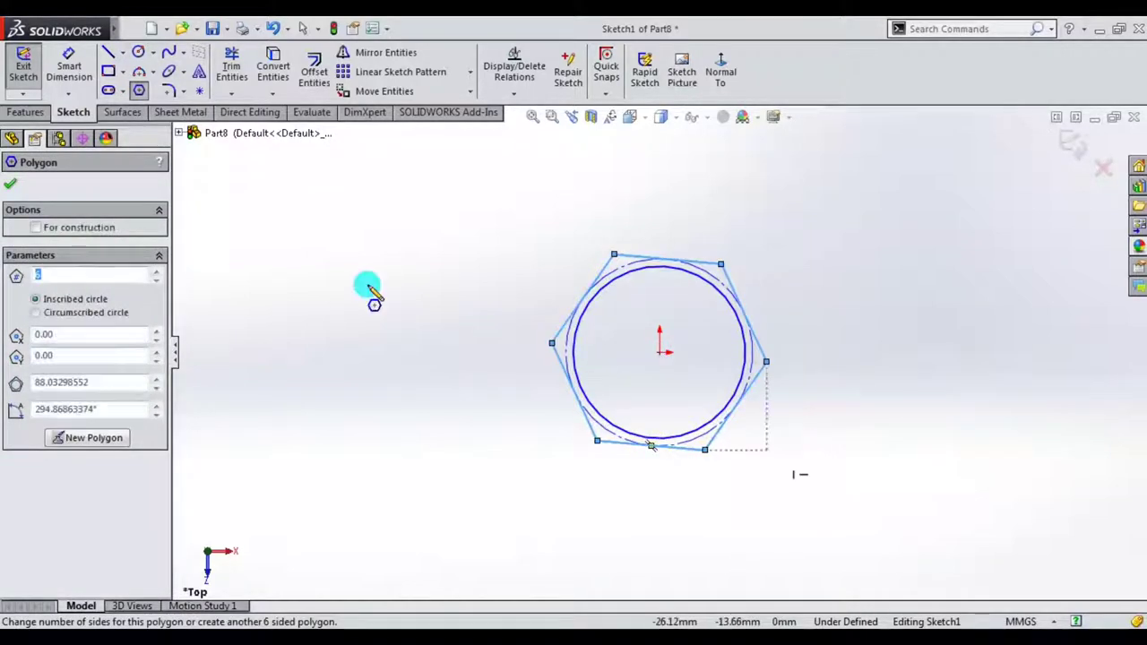
{"action": "left_click", "coordinate": [69, 67]}
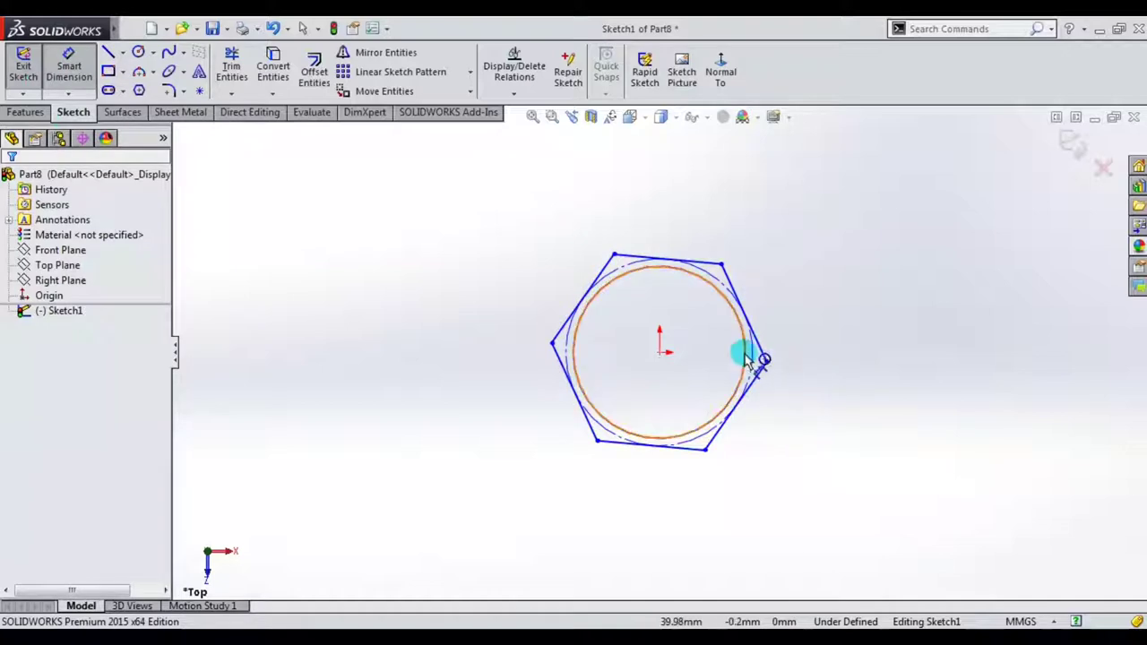
{"action": "key", "text": "Escape"}
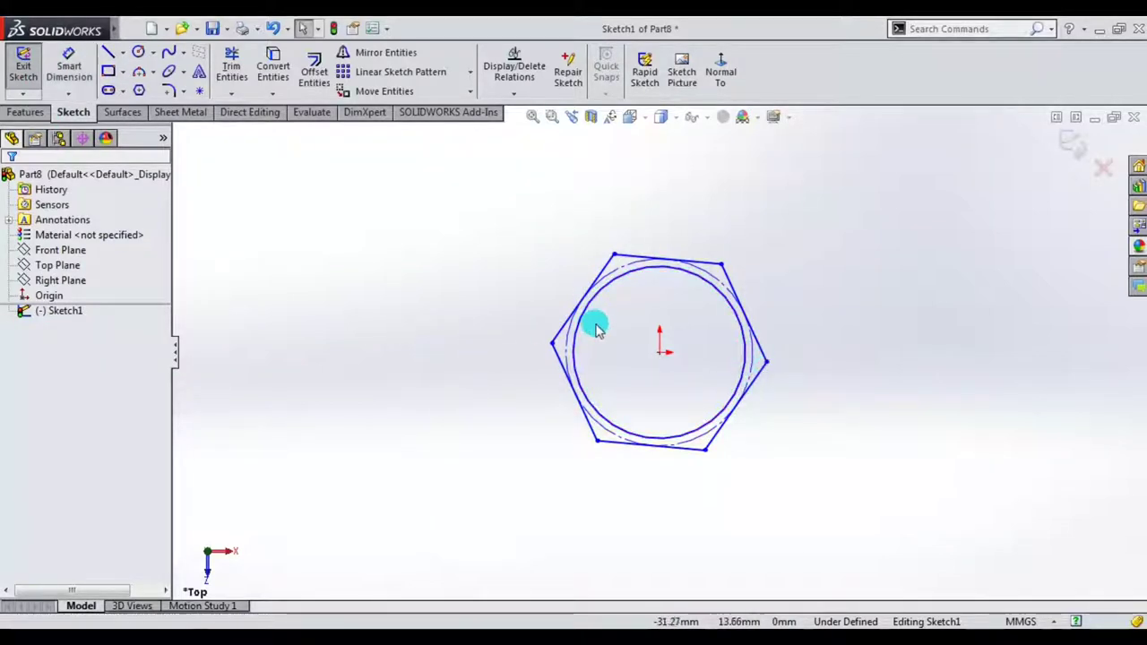
{"action": "key", "text": "ctrl+z"}
{"action": "left_click", "coordinate": [583, 314]}
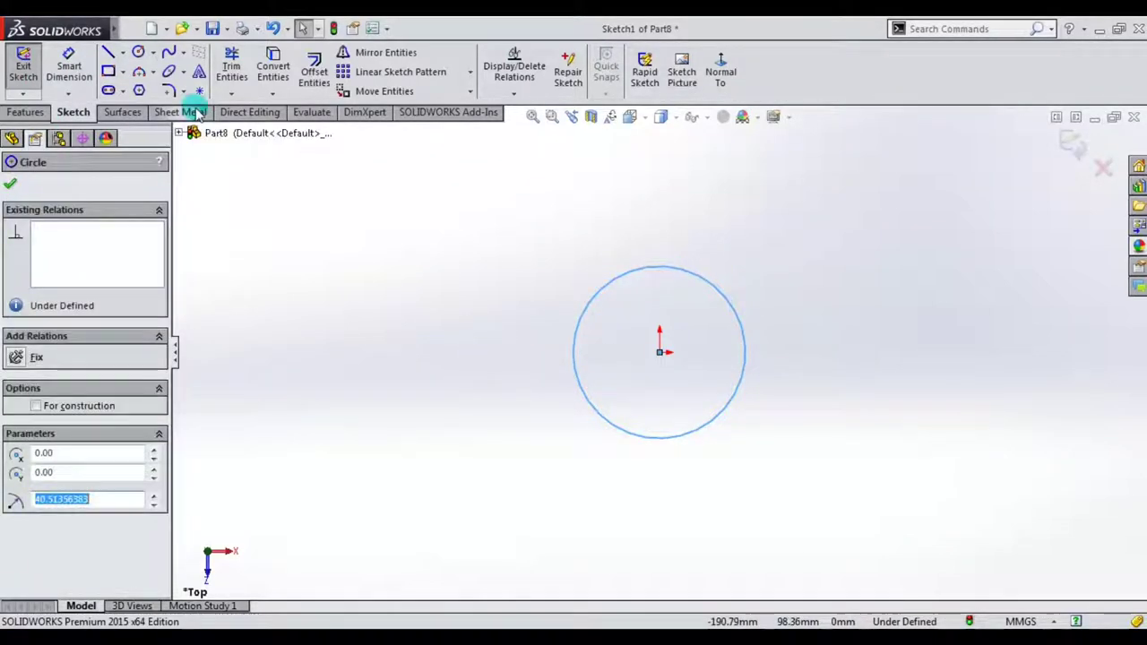
{"action": "left_click", "coordinate": [140, 91]}
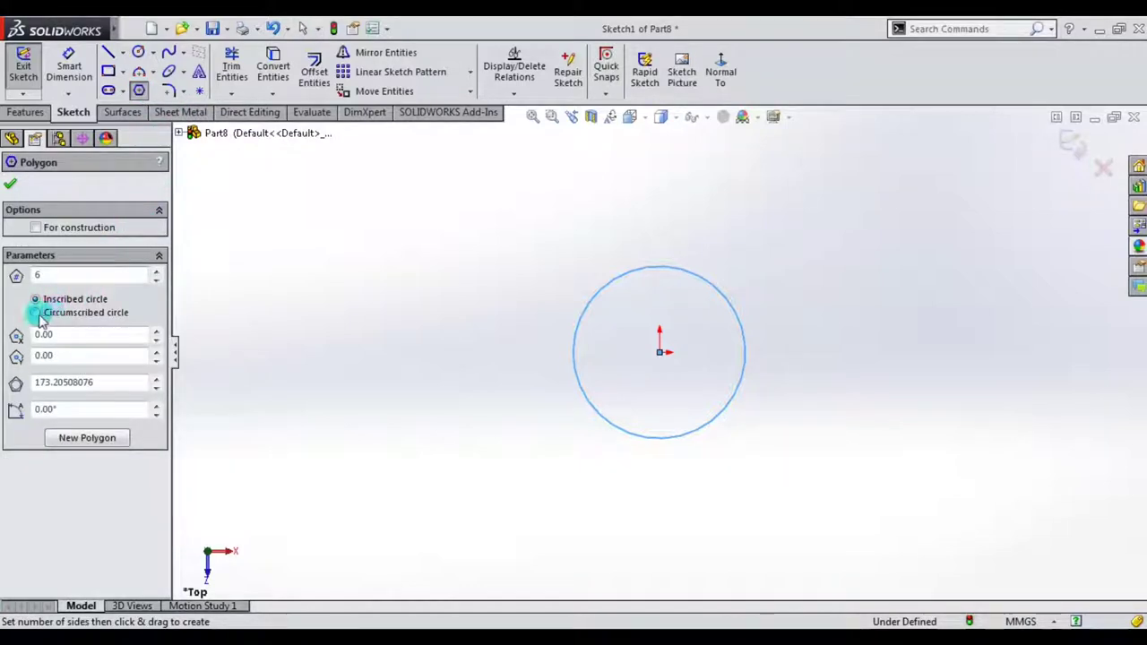
{"action": "left_click", "coordinate": [663, 362]}
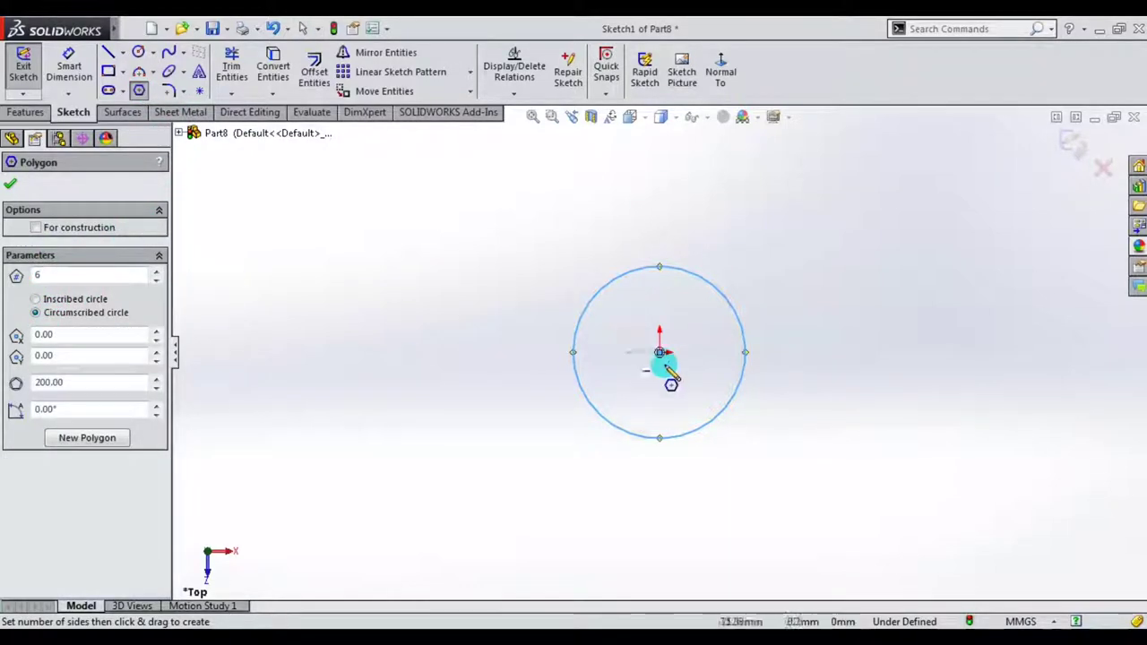
{"action": "left_click", "coordinate": [725, 266]}
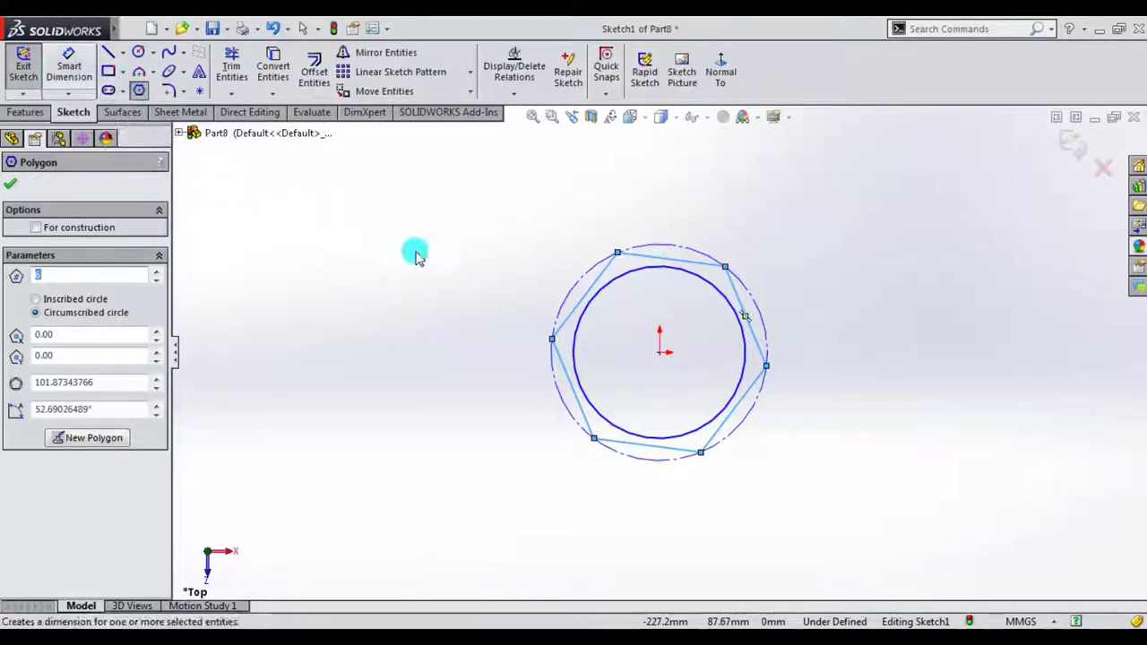
{"action": "key", "text": "Escape"}
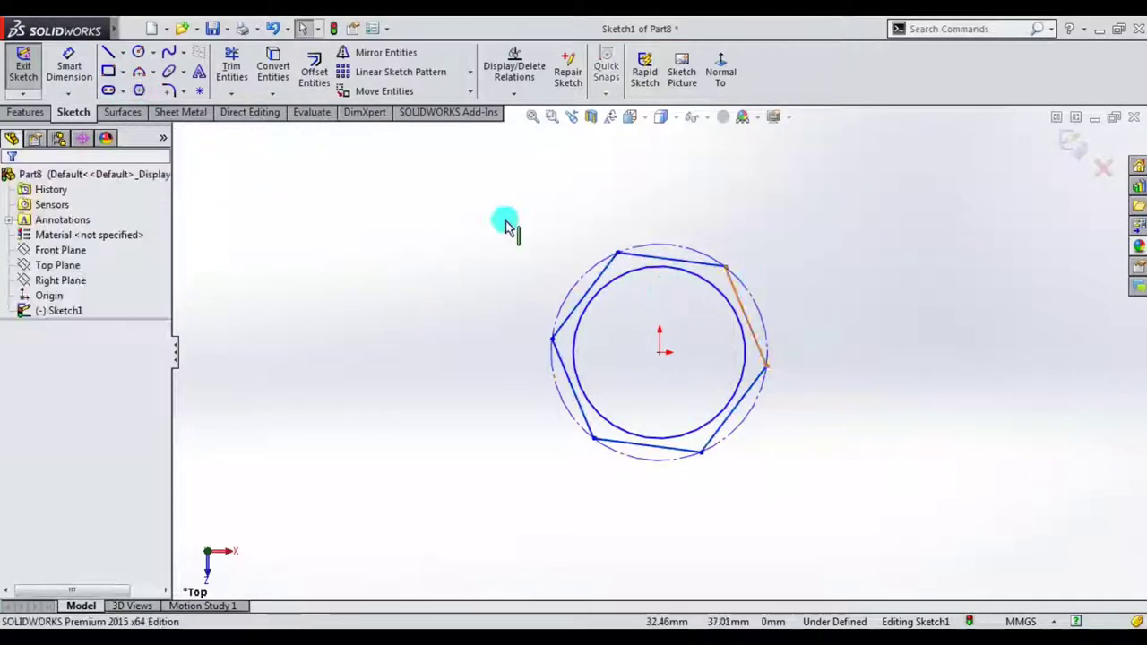
- Dimension the circle to Ø8 and the hexagon to 10 mm across flats
{"action": "left_click", "coordinate": [645, 268]}
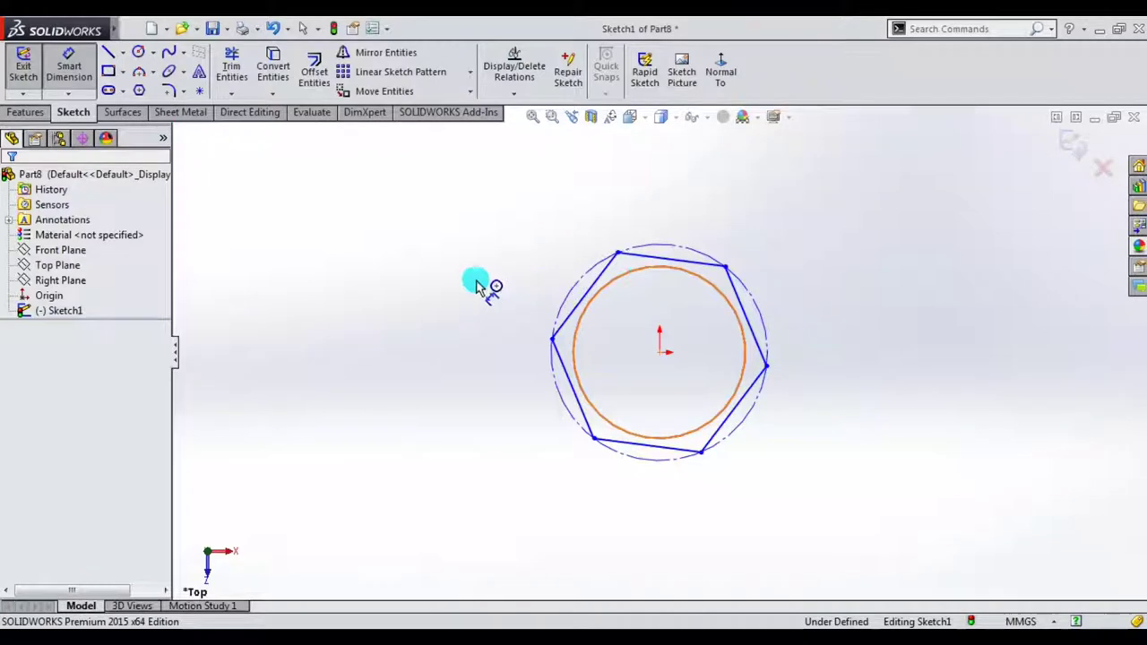
{"action": "left_click", "coordinate": [414, 298]}
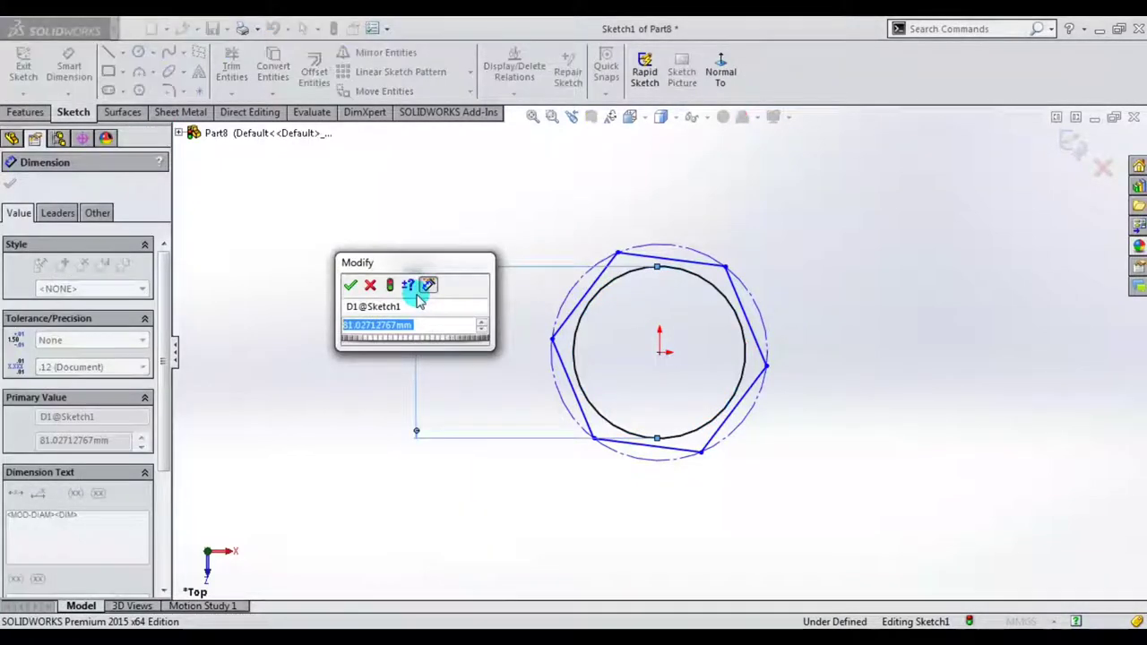
{"action": "type", "text": "8"}
{"action": "key", "text": "Return"}
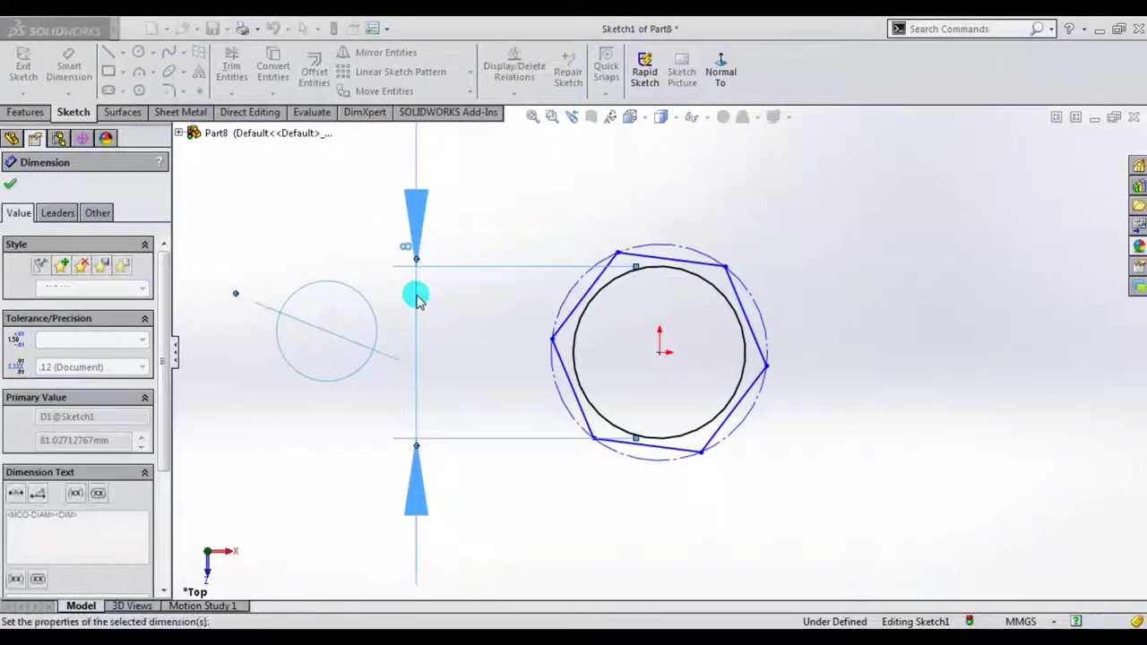
{"action": "left_click", "coordinate": [704, 261]}
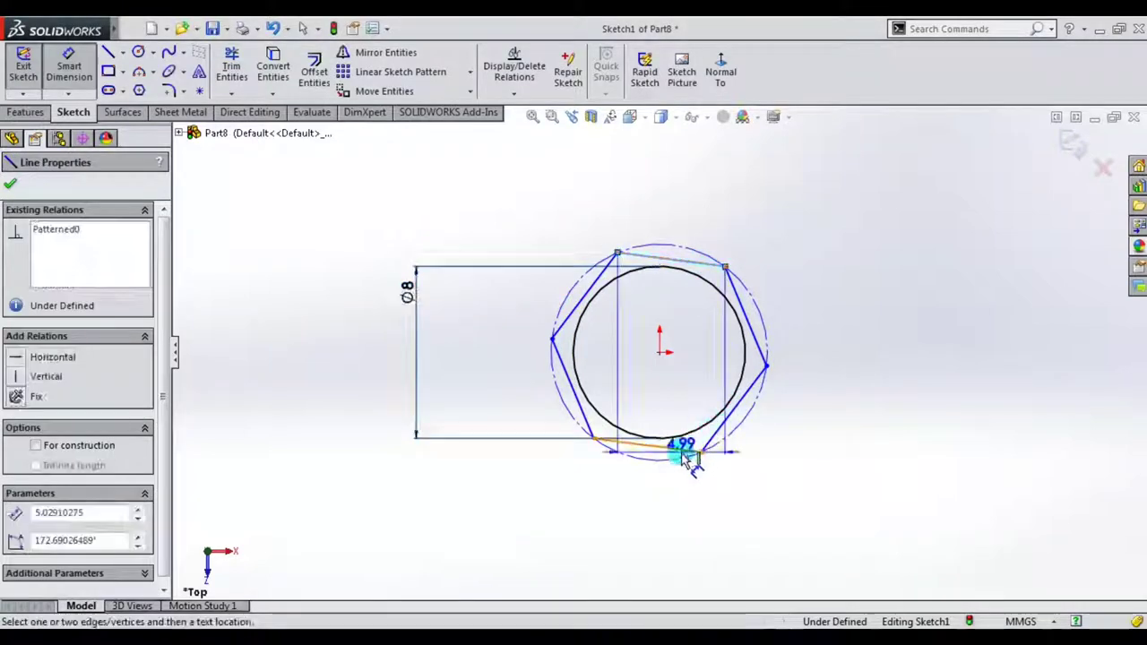
{"action": "left_click", "coordinate": [691, 458]}
{"action": "left_click", "coordinate": [892, 415]}
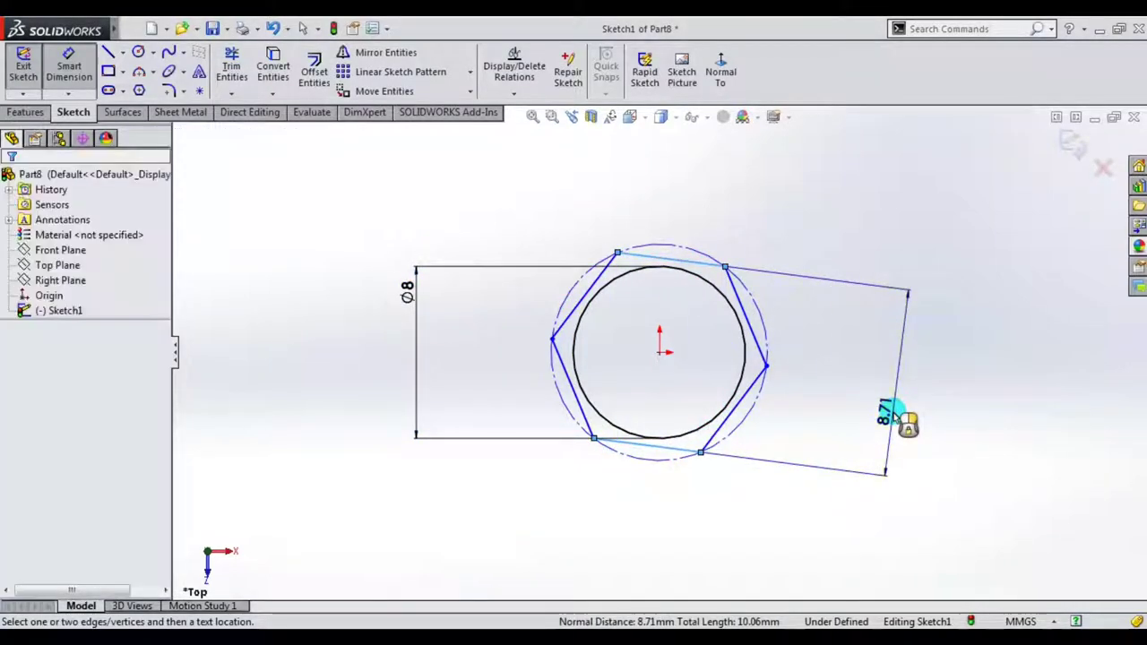
{"action": "type", "text": "10"}
{"action": "key", "text": "Return"}
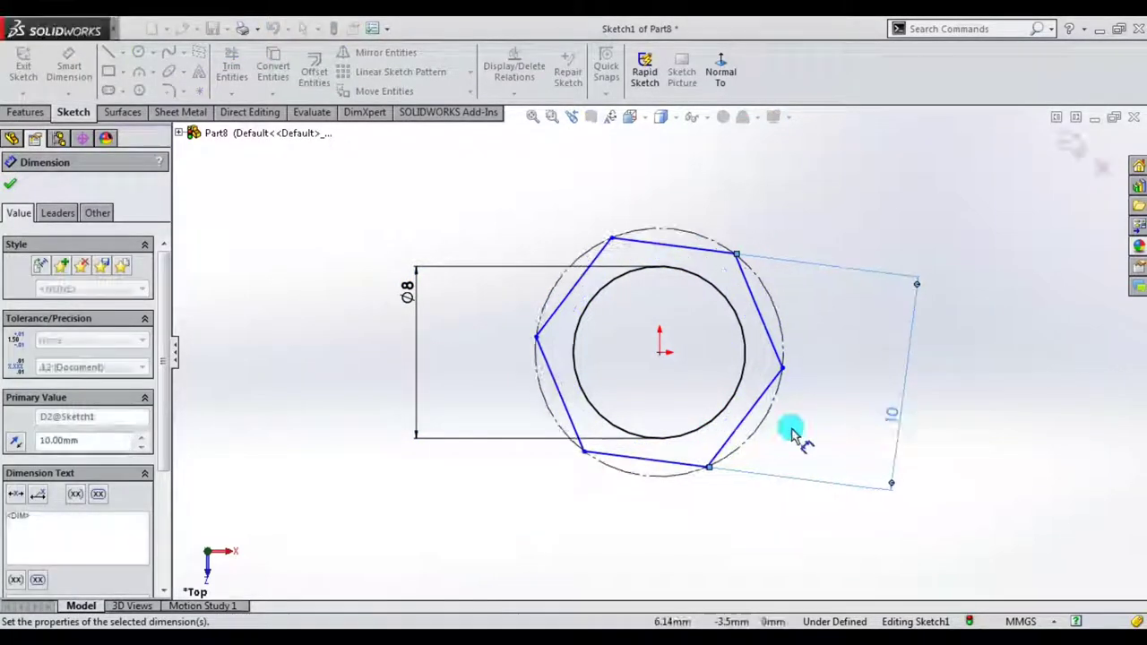
{"action": "key", "text": "Escape"}
{"action": "key", "text": "Escape"}
- Make the hexagon's top edge horizontal to fully define the sketch
{"action": "left_click", "coordinate": [706, 251]}
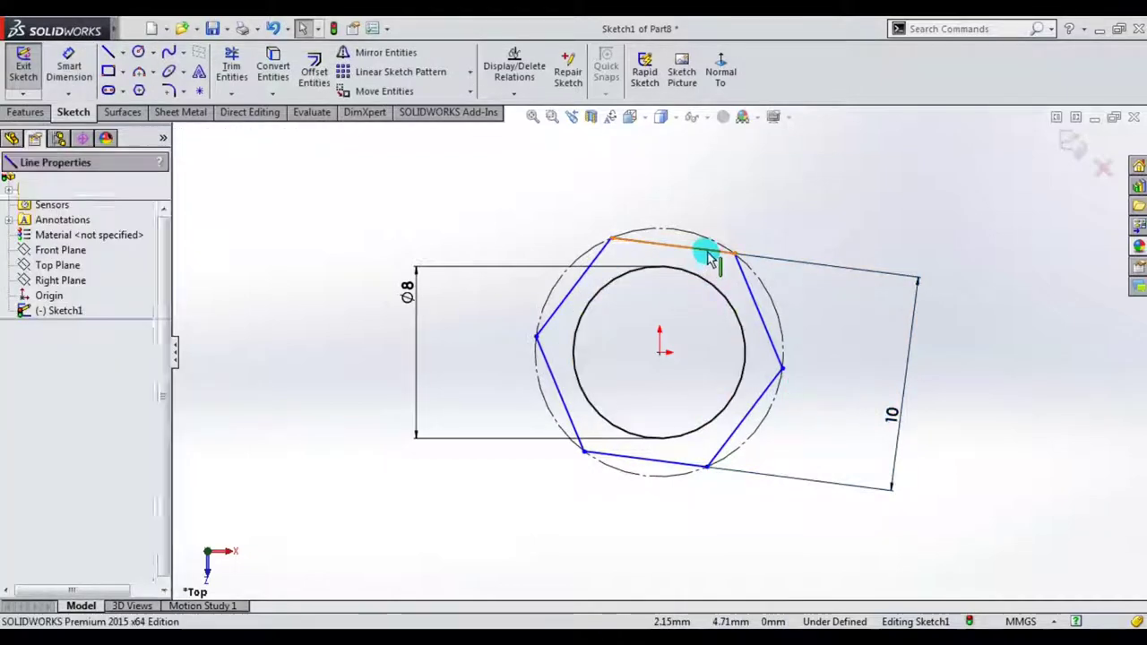
{"action": "left_click", "coordinate": [751, 180]}
{"action": "left_click", "coordinate": [751, 183]}
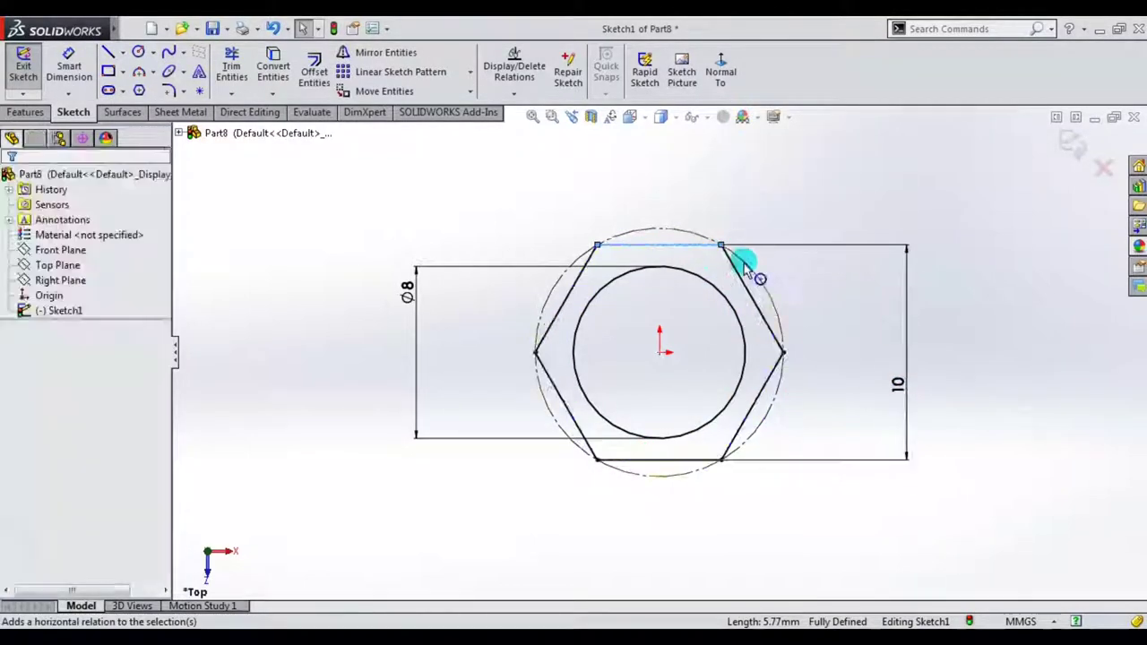
- Extrude the Ø8 circle region 10 mm Blind as Boss-Extrude1, then hide that body
{"action": "left_click", "coordinate": [26, 112]}
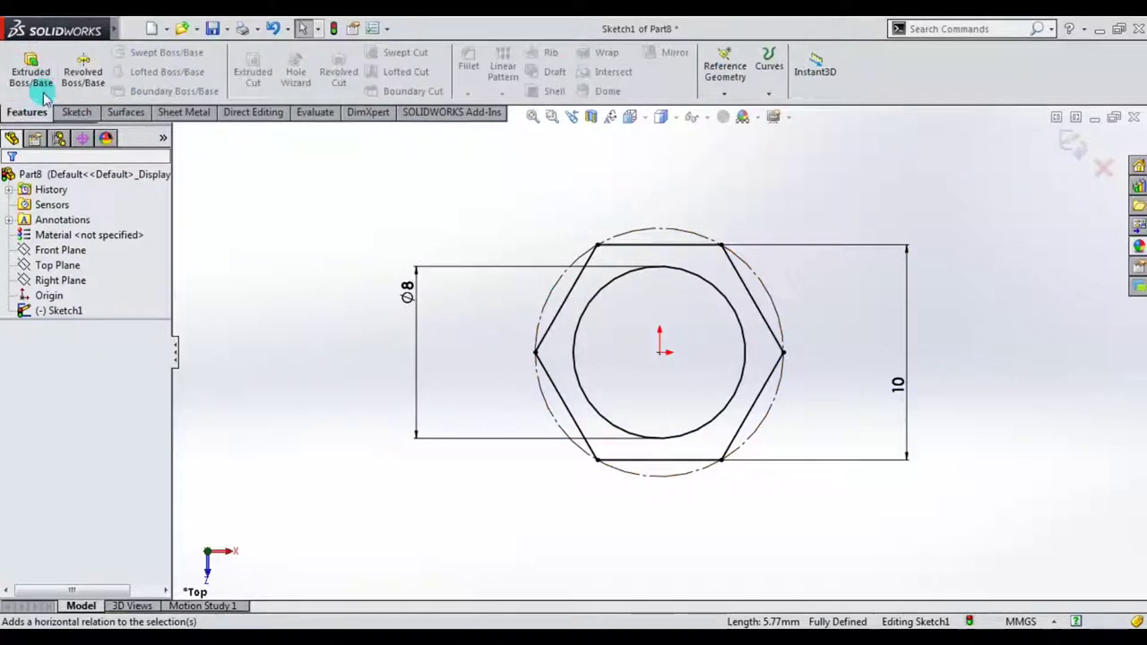
{"action": "left_click", "coordinate": [43, 88]}
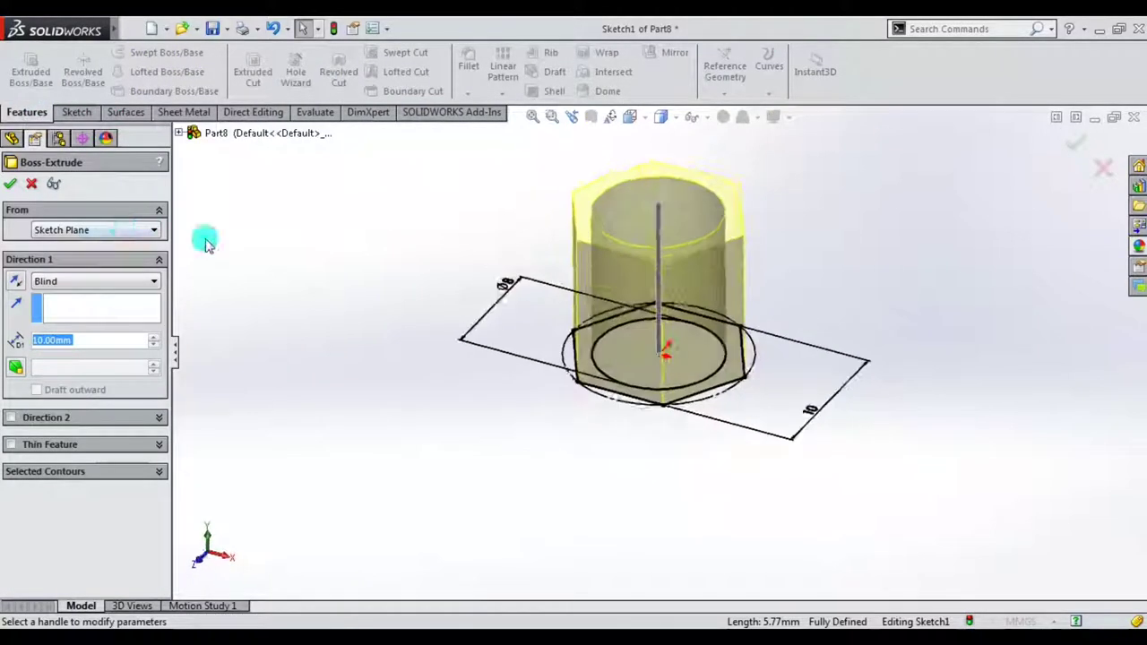
{"action": "left_click", "coordinate": [112, 478]}
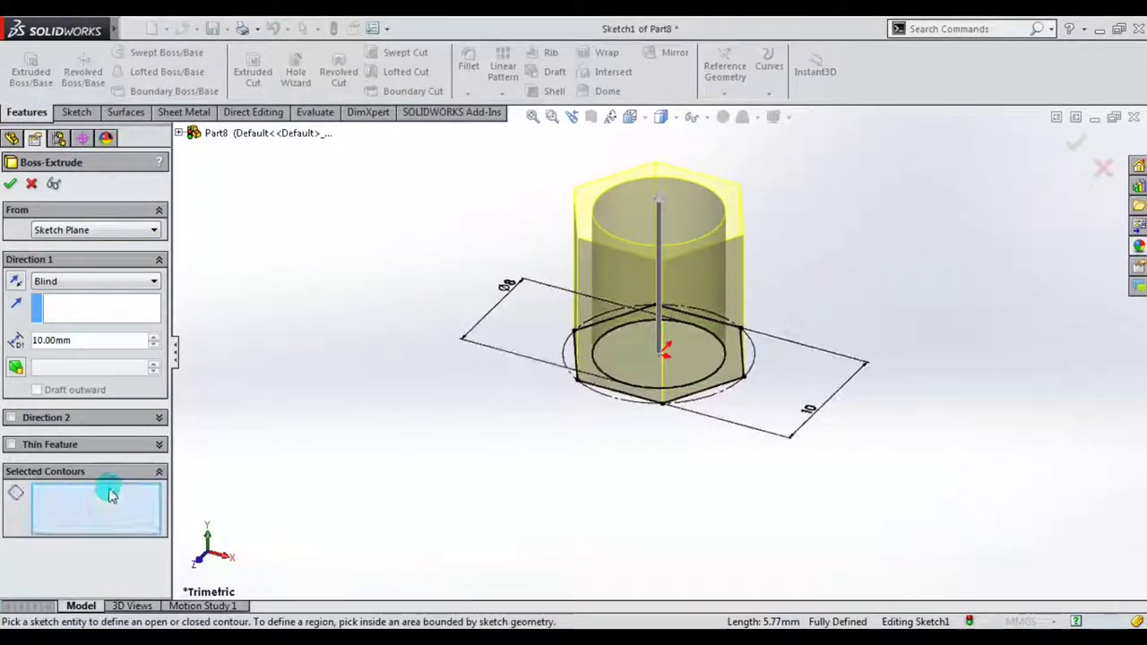
{"action": "left_click", "coordinate": [668, 369]}
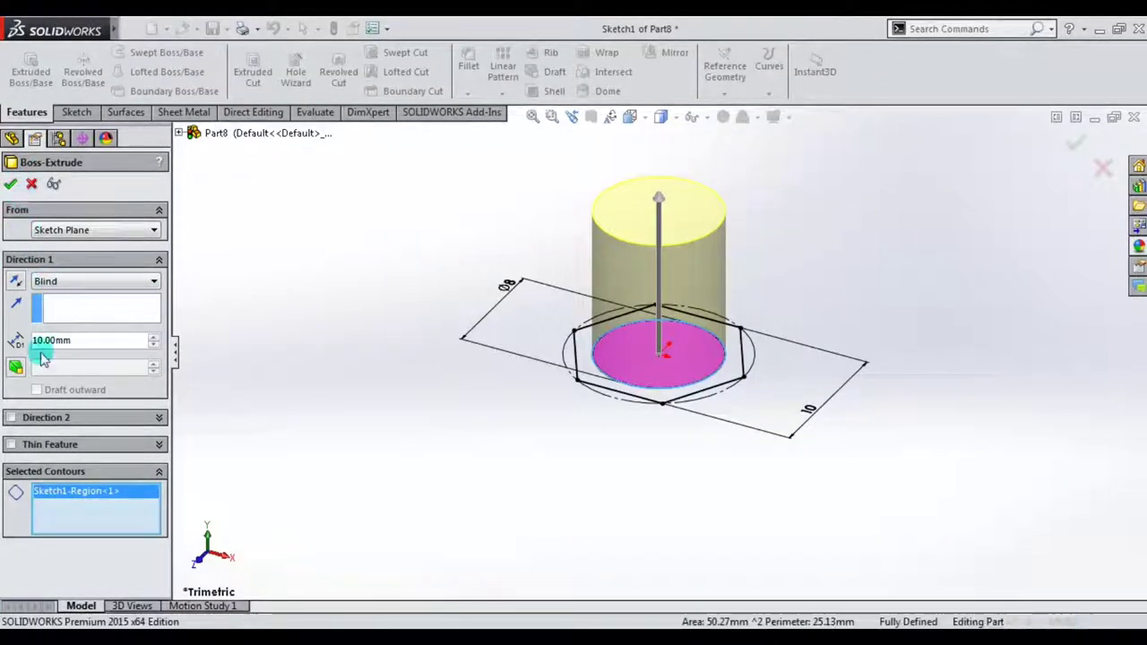
{"action": "key", "text": "Return"}
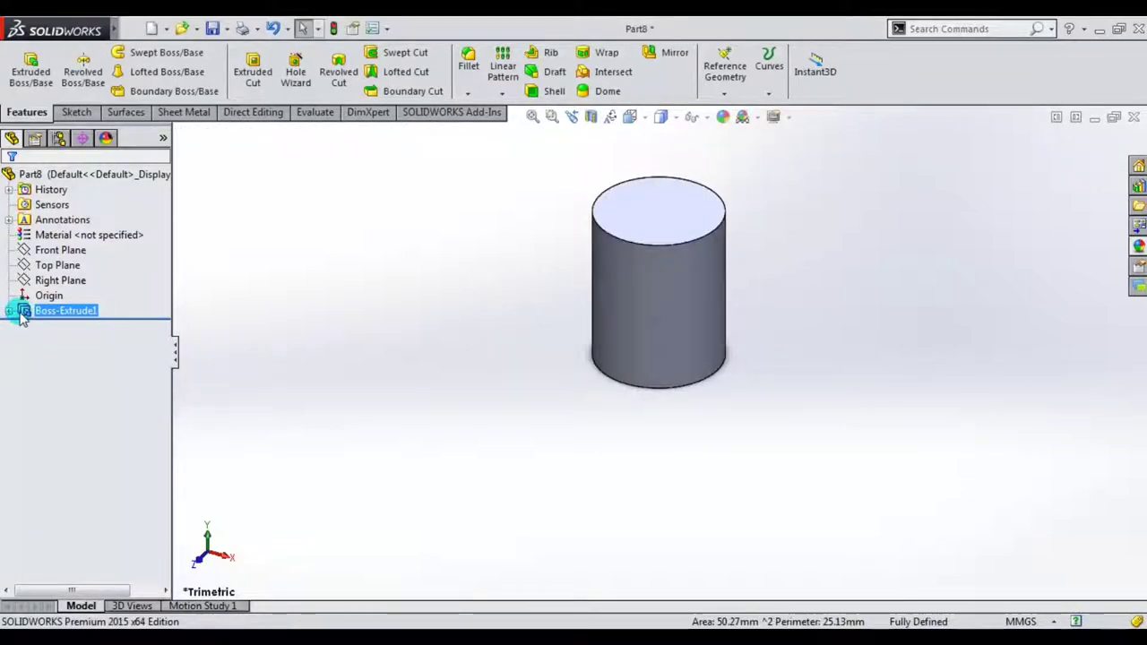
{"action": "left_click", "coordinate": [23, 314]}
{"action": "left_click", "coordinate": [28, 285]}
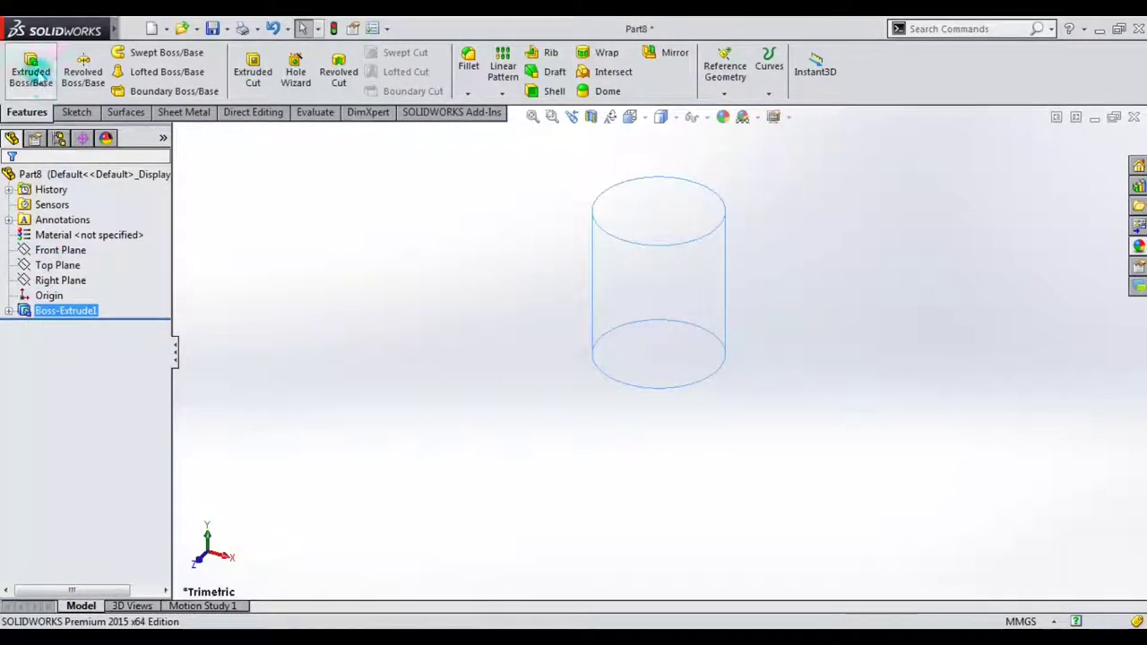
- Start an extrusion from Sketch1 using only the ring region between hexagon and circle
{"action": "left_click", "coordinate": [30, 72]}
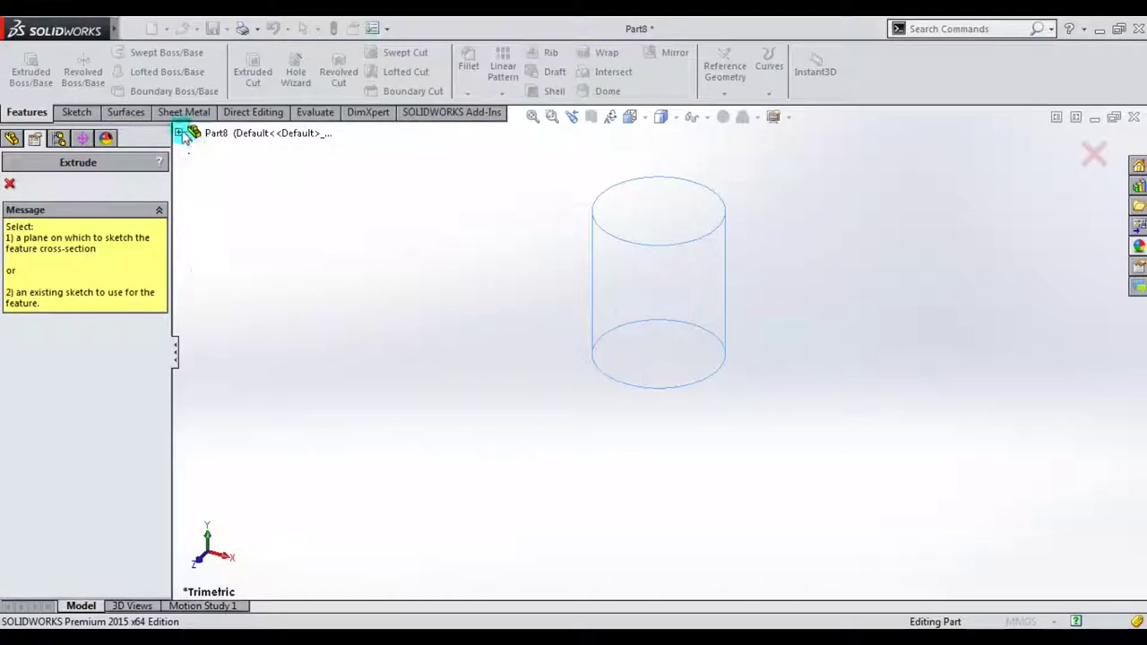
{"action": "left_click", "coordinate": [179, 133]}
{"action": "left_click", "coordinate": [196, 269]}
{"action": "left_click", "coordinate": [231, 284]}
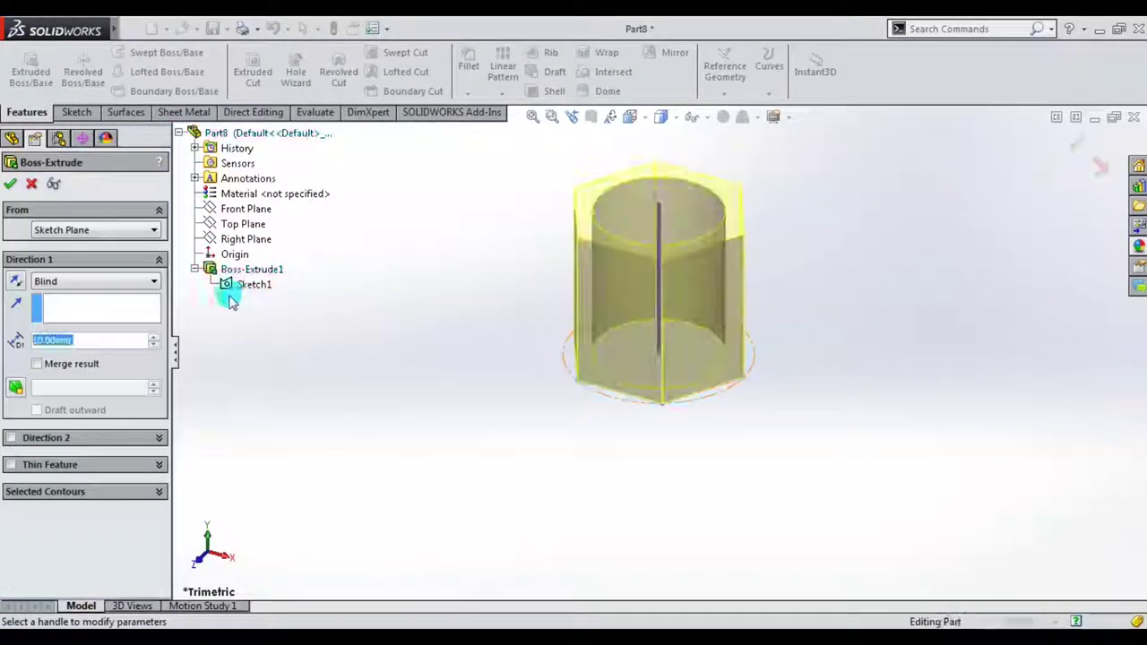
{"action": "left_click", "coordinate": [90, 493]}
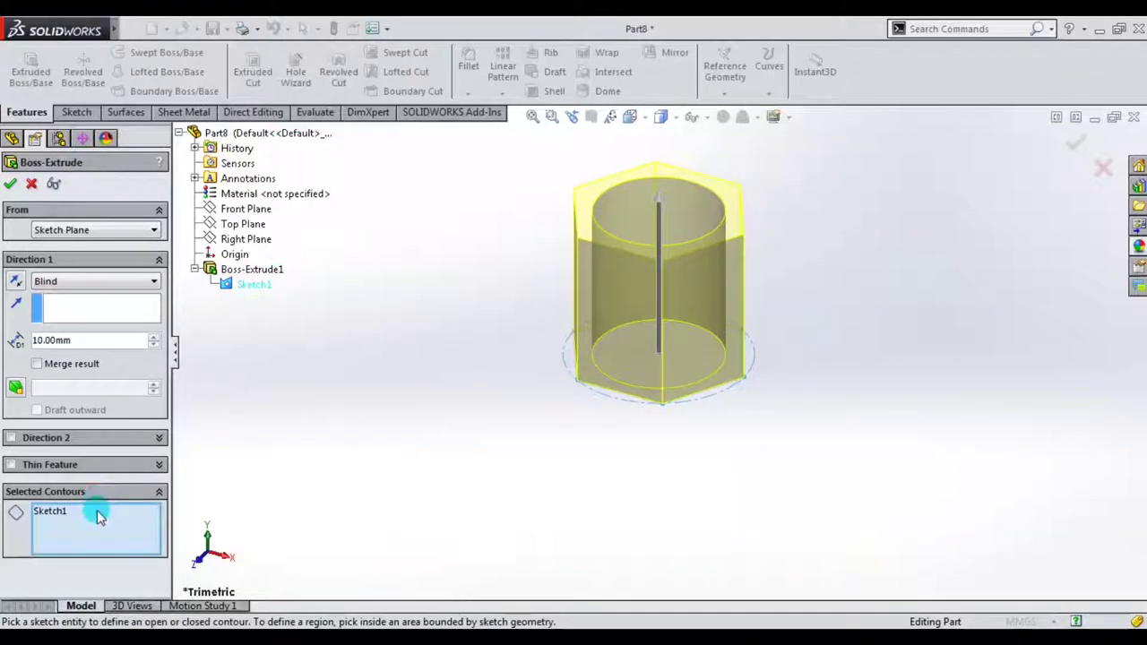
{"action": "right_click", "coordinate": [98, 518]}
{"action": "left_click", "coordinate": [166, 531]}
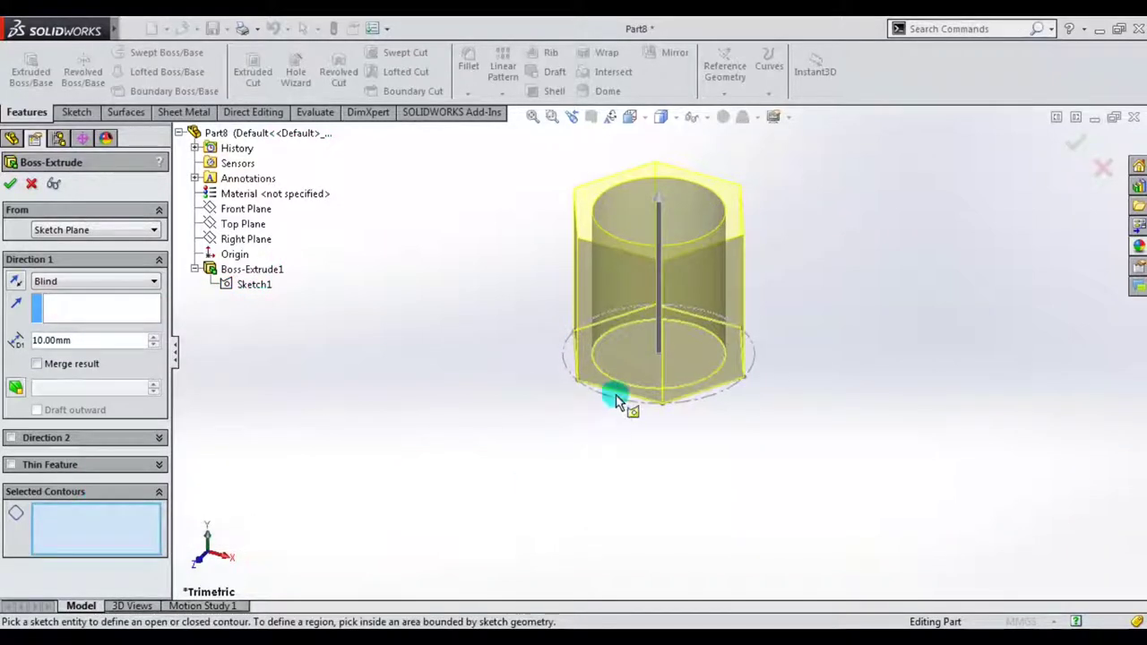
{"action": "left_click", "coordinate": [611, 388]}
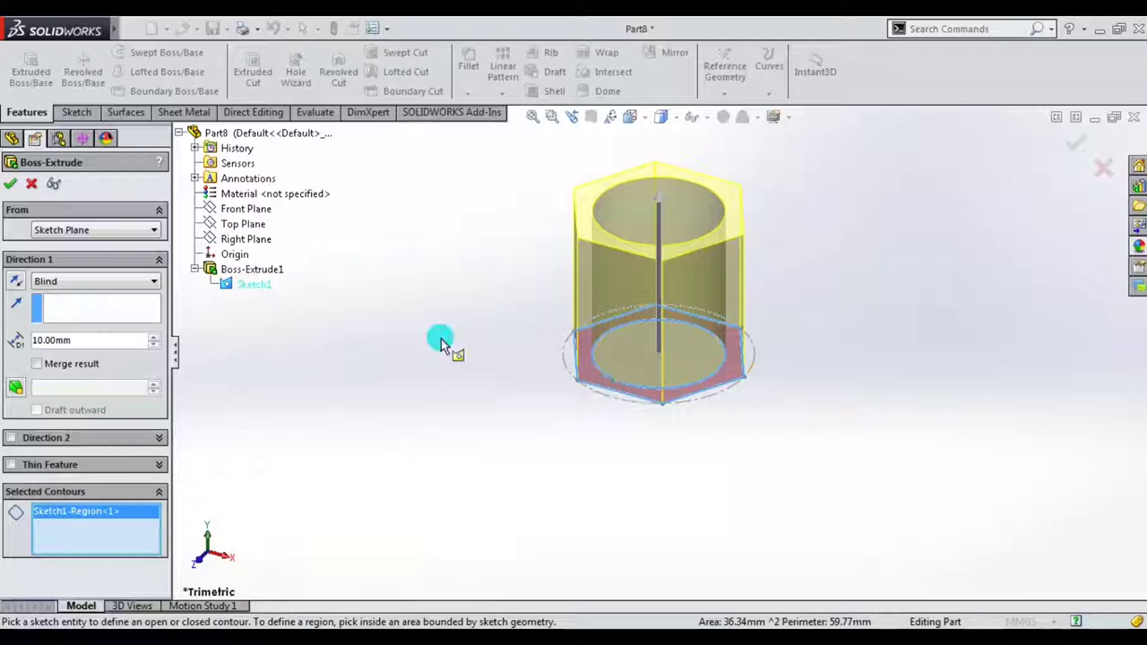
{"action": "left_click", "coordinate": [31, 184]}
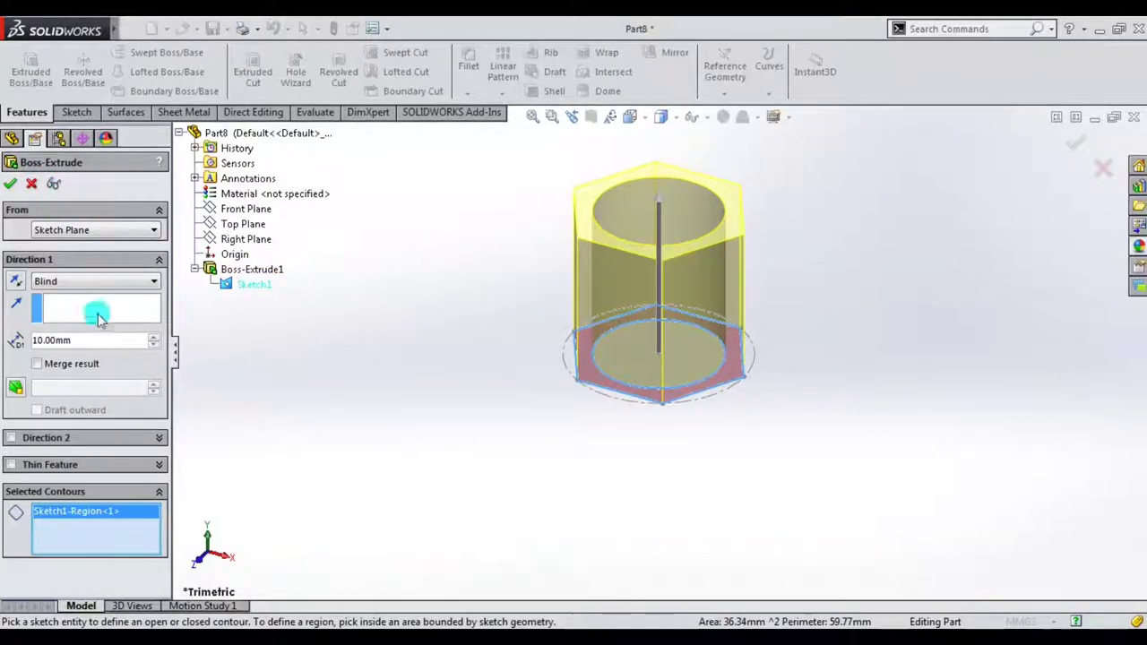
{"action": "left_click", "coordinate": [89, 256]}
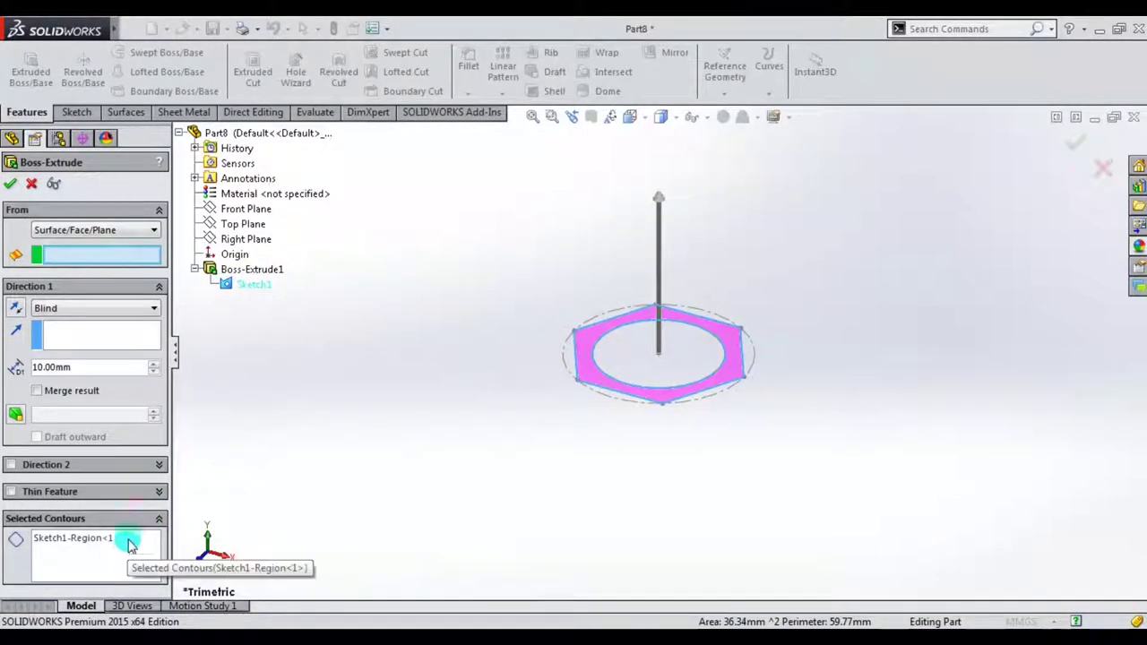
{"action": "left_click_drag", "start_coordinate": [235, 301], "coordinate": [338, 327]}
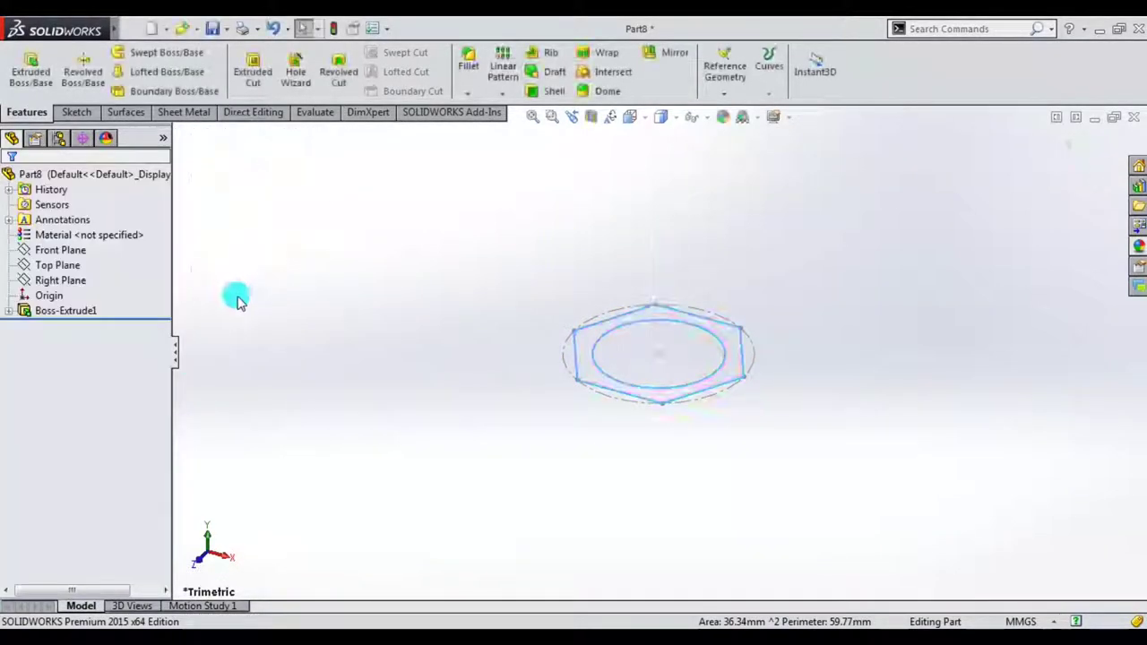
- Show the hidden cylinder body again and select its Sketch1
{"action": "left_click", "coordinate": [52, 314]}
{"action": "left_click", "coordinate": [229, 396]}
{"action": "left_click", "coordinate": [56, 310]}
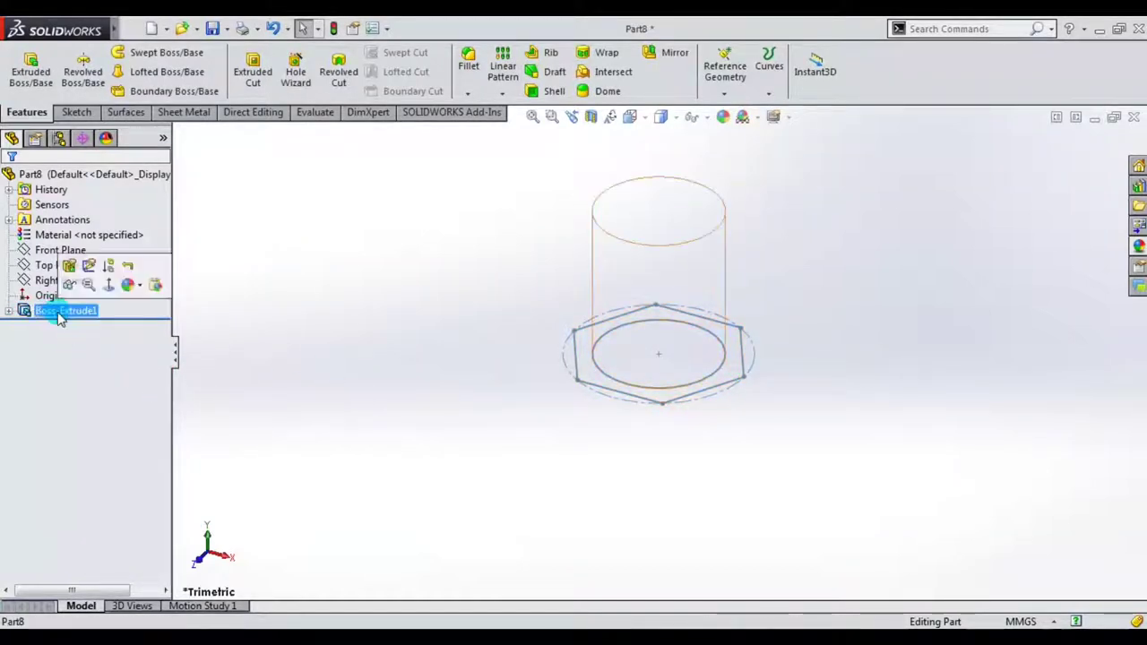
{"action": "left_click", "coordinate": [70, 267]}
{"action": "left_click", "coordinate": [9, 311]}
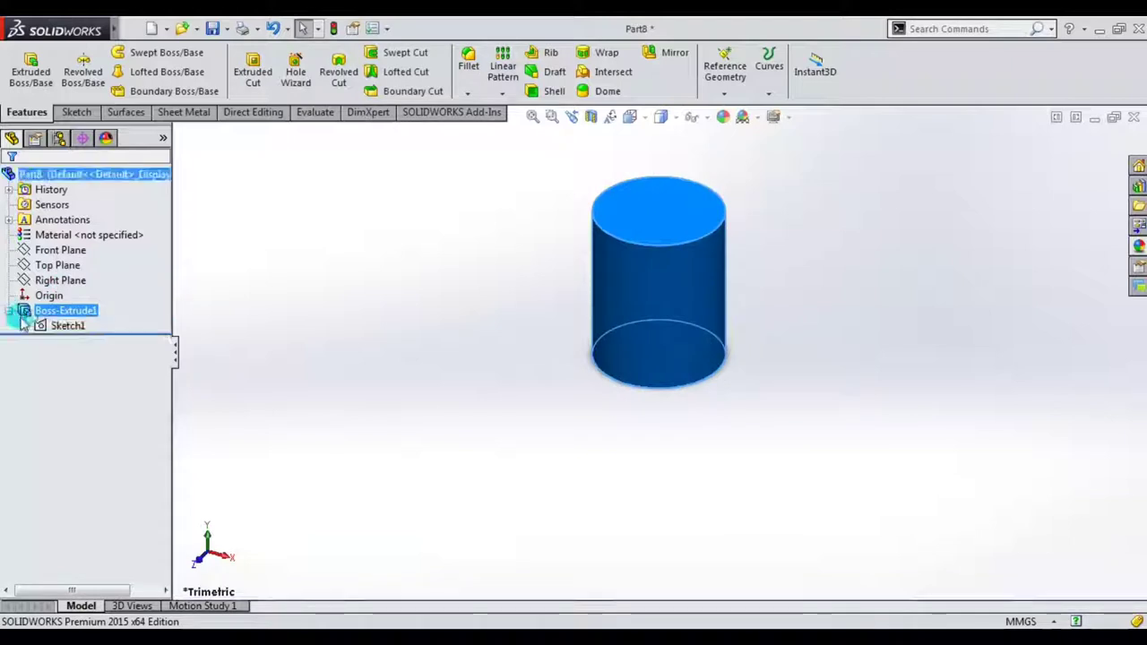
{"action": "left_click", "coordinate": [44, 325]}
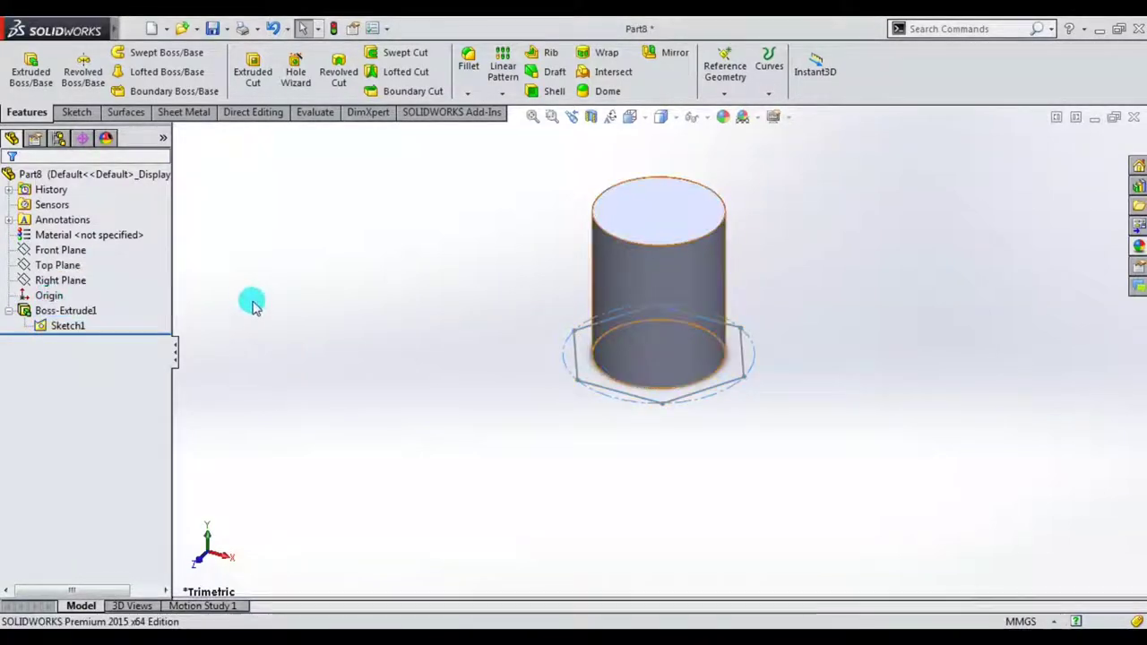
- Start a new extrusion of the hexagon ring region from the cylinder's top face
{"action": "left_click", "coordinate": [31, 72]}
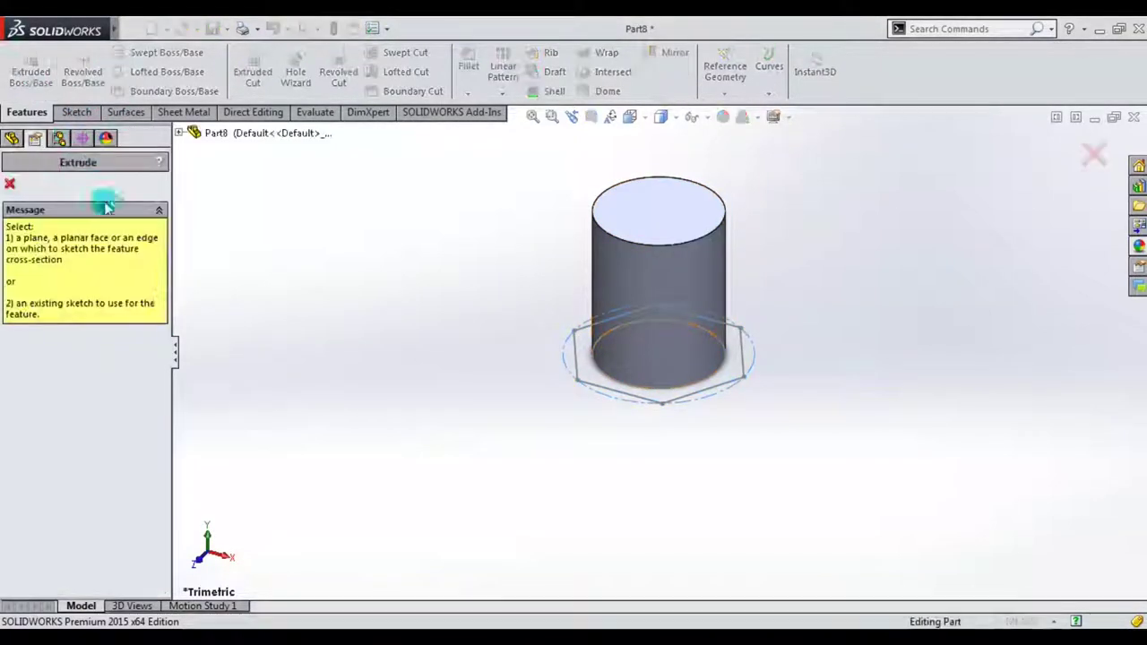
{"action": "left_click", "coordinate": [591, 387]}
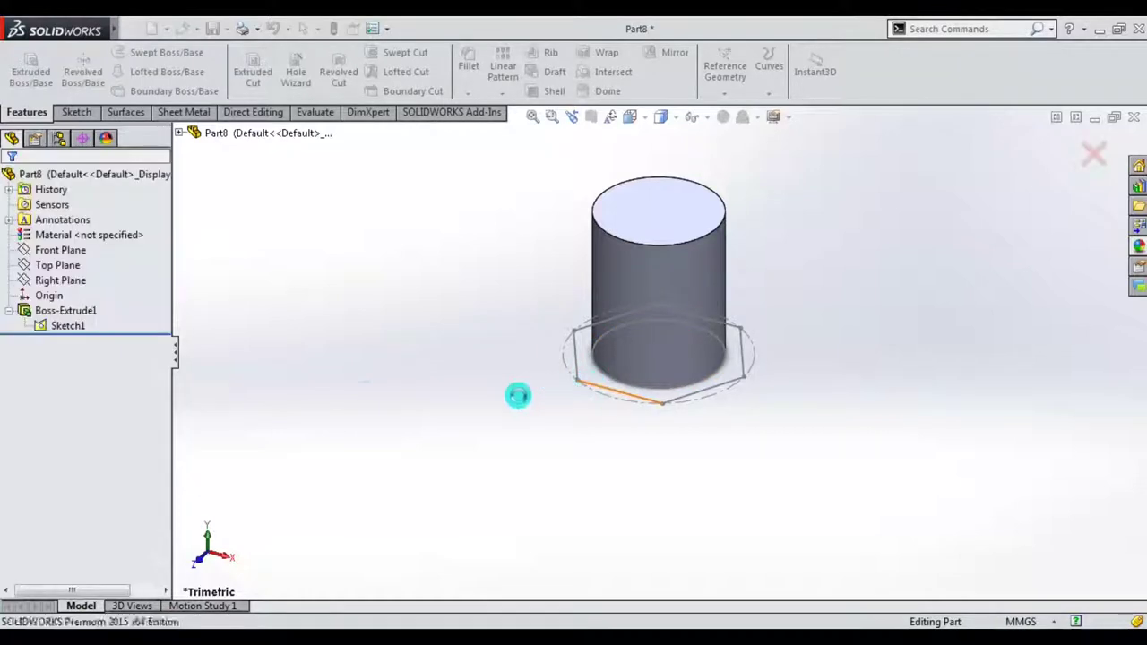
{"action": "right_click", "coordinate": [85, 540]}
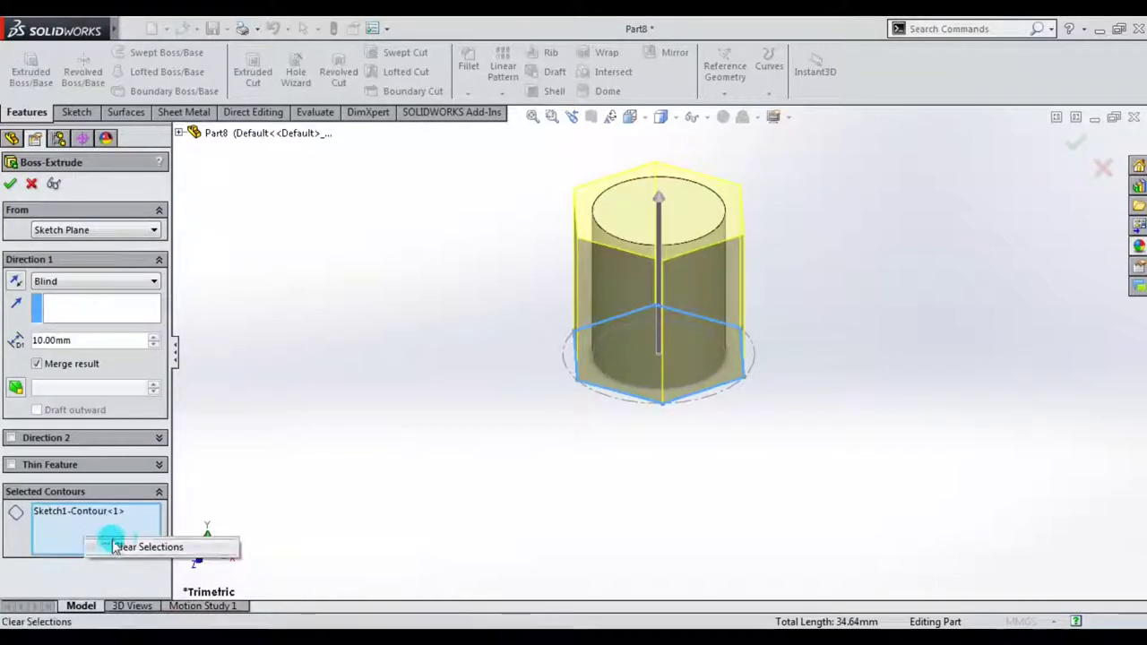
{"action": "left_click", "coordinate": [132, 547]}
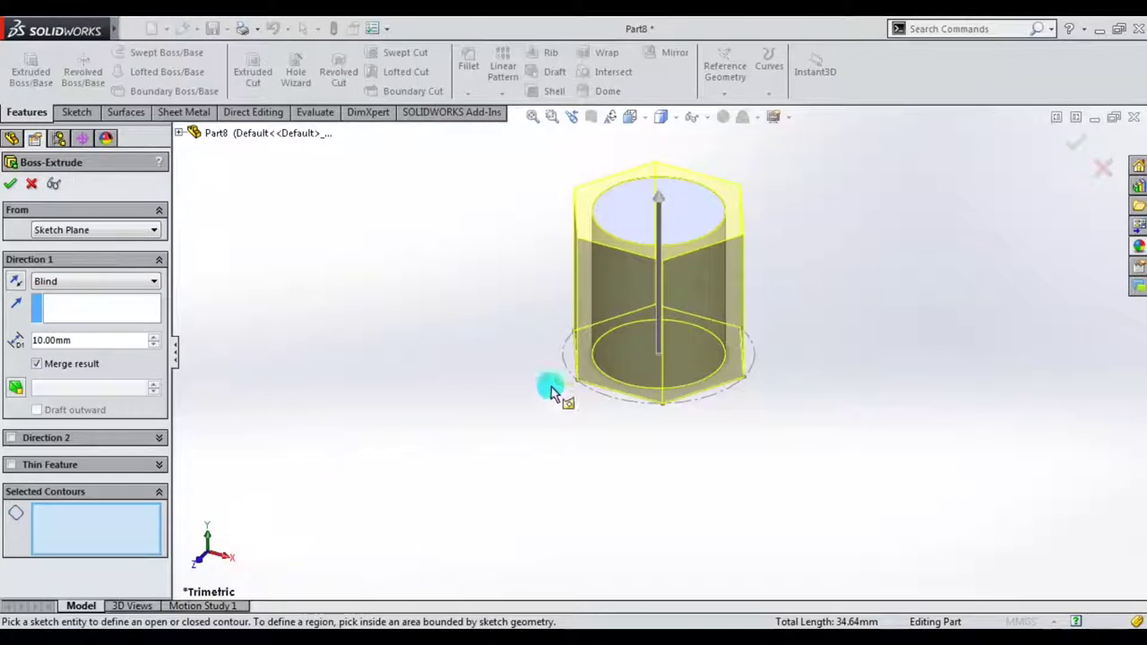
{"action": "left_click", "coordinate": [598, 382]}
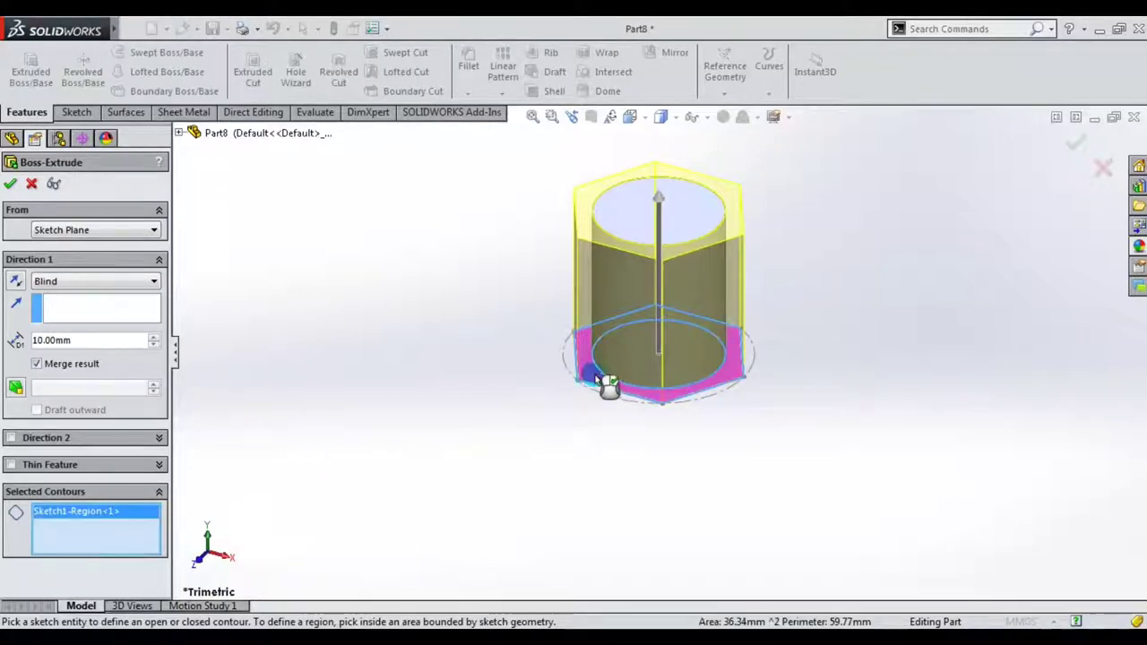
{"action": "left_click", "coordinate": [105, 231]}
{"action": "left_click", "coordinate": [105, 260]}
{"action": "left_click", "coordinate": [105, 230]}
{"action": "left_click", "coordinate": [105, 254]}
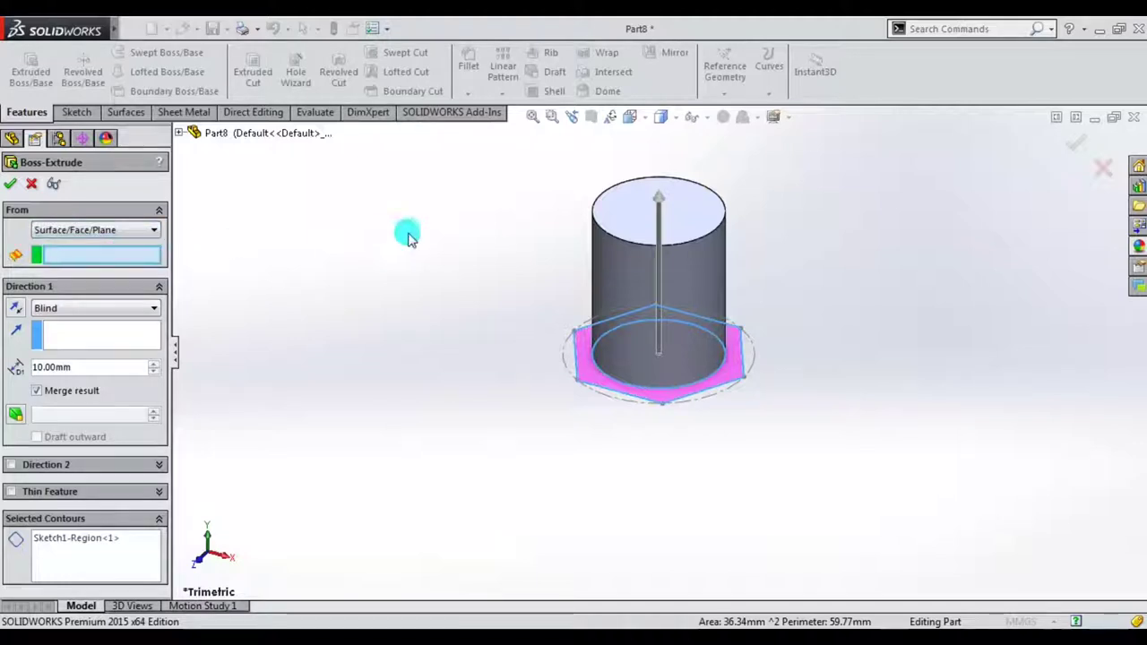
{"action": "left_click", "coordinate": [628, 222]}
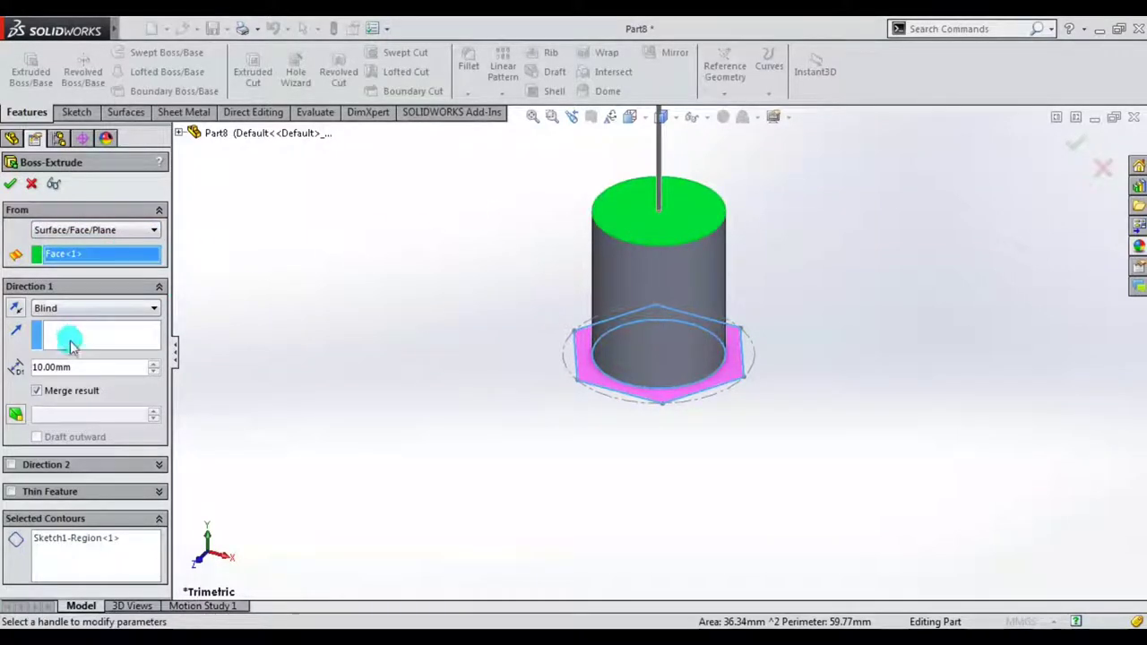
- Keep the Blind end condition, revert the start to the sketch plane, and flip the direction downward
{"action": "left_click", "coordinate": [96, 314]}
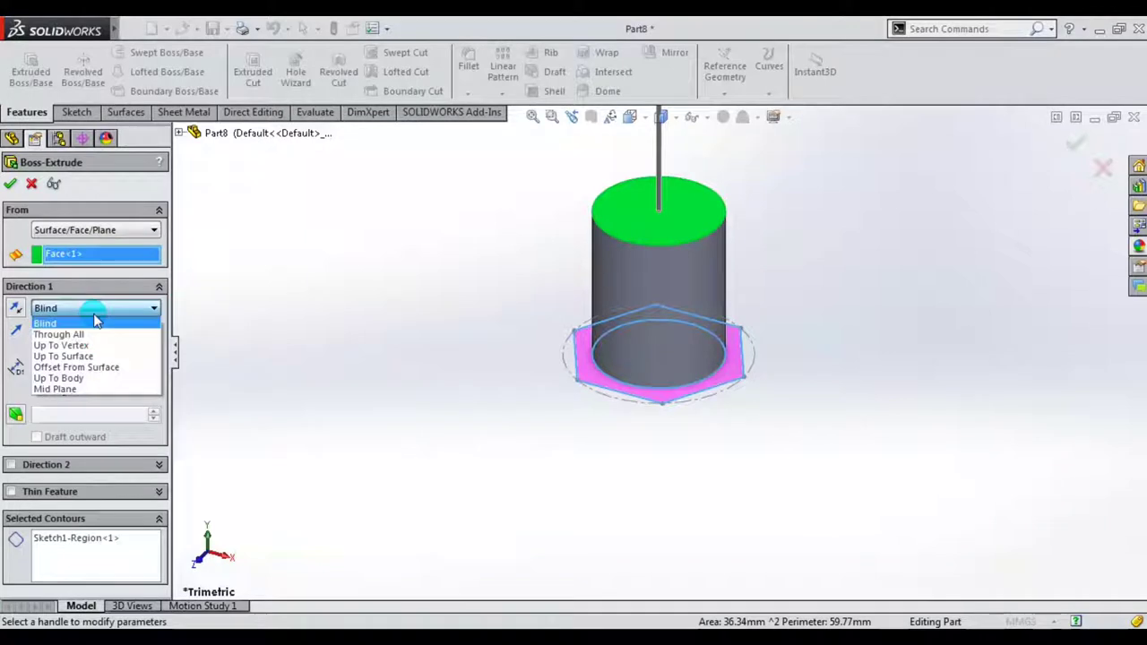
{"action": "left_click", "coordinate": [96, 321]}
{"action": "middle_click_drag", "start_coordinate": [553, 370], "coordinate": [571, 374]}
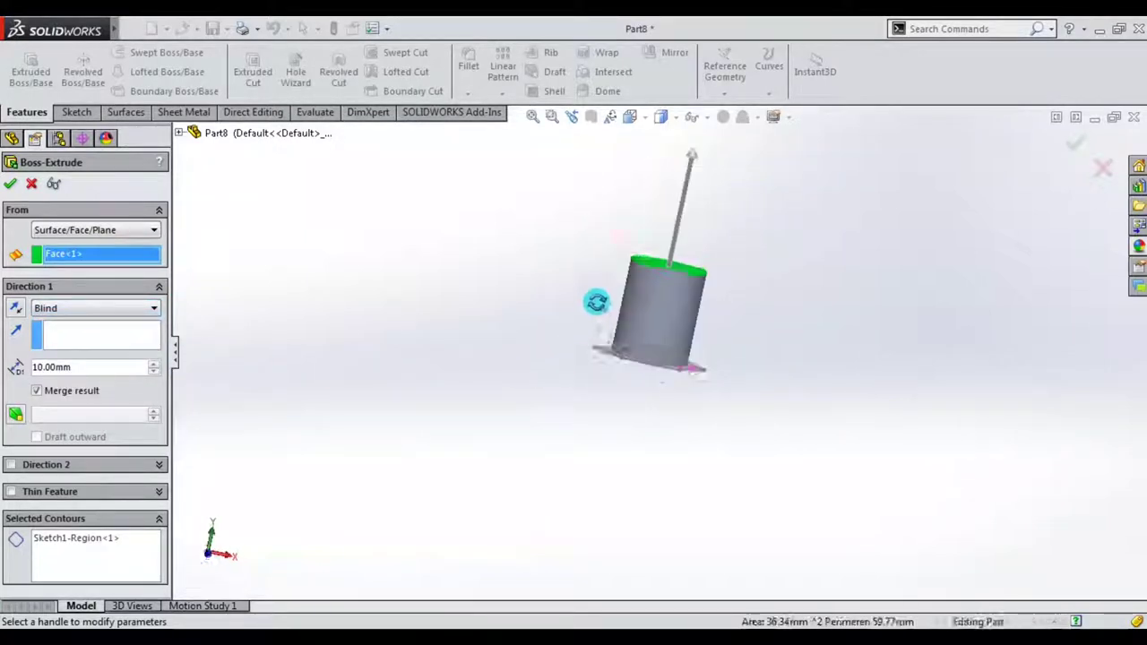
{"action": "scroll", "coordinate": [678, 310], "scroll_direction": "down", "scroll_amount": 2}
{"action": "left_click", "coordinate": [110, 367]}
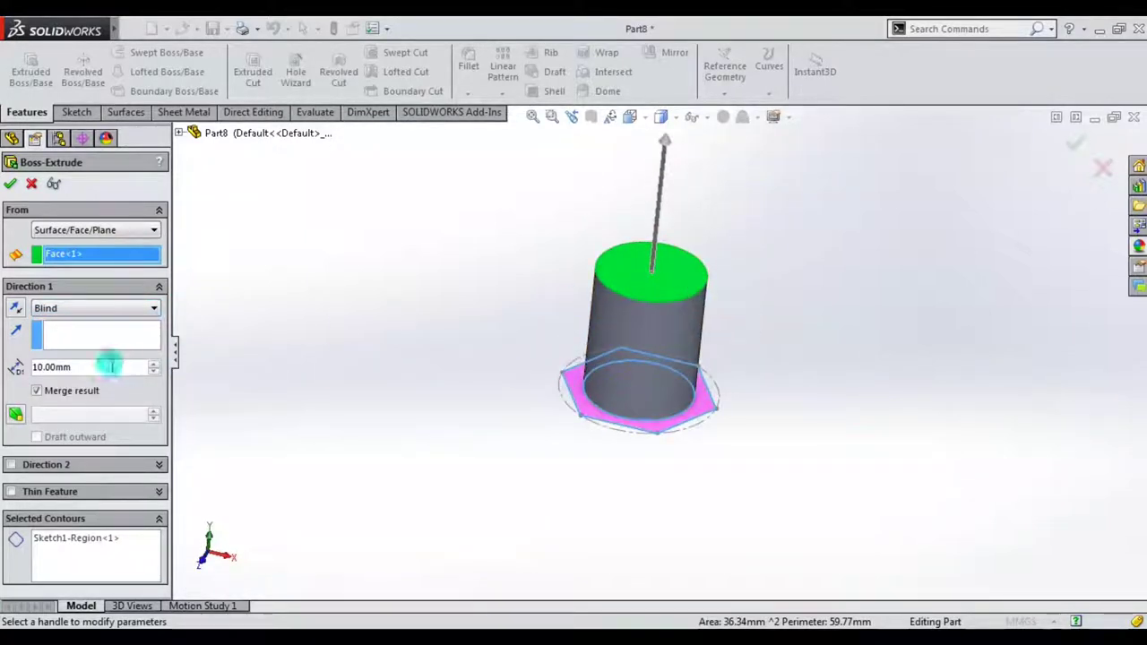
{"action": "left_click", "coordinate": [110, 231]}
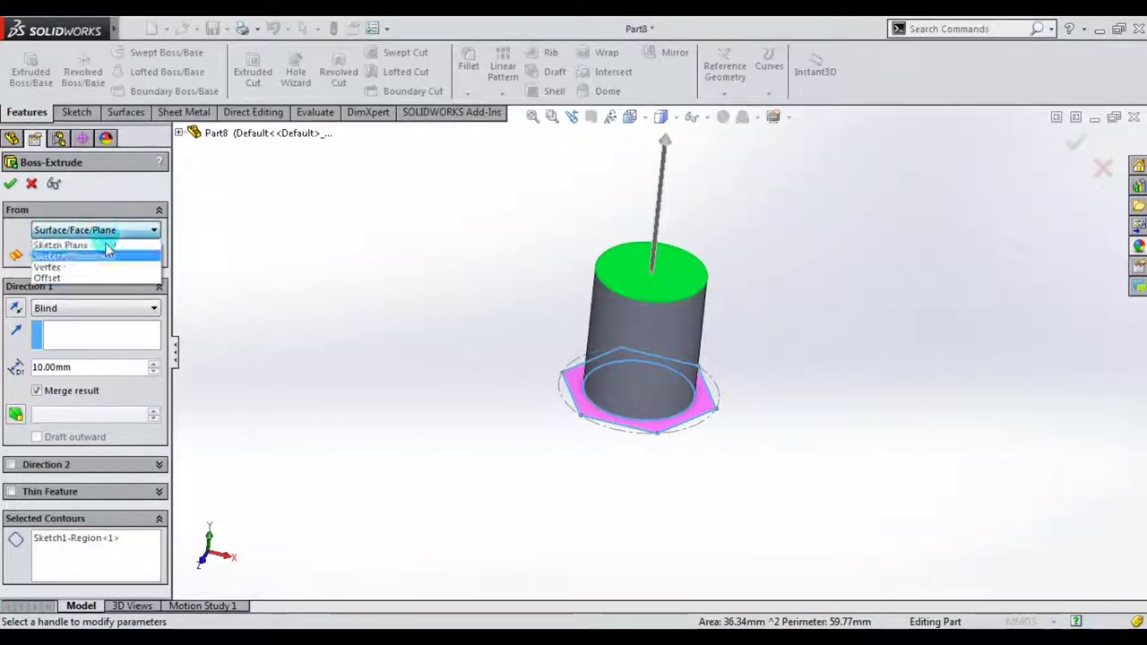
{"action": "left_click", "coordinate": [105, 245]}
{"action": "left_click", "coordinate": [85, 364]}
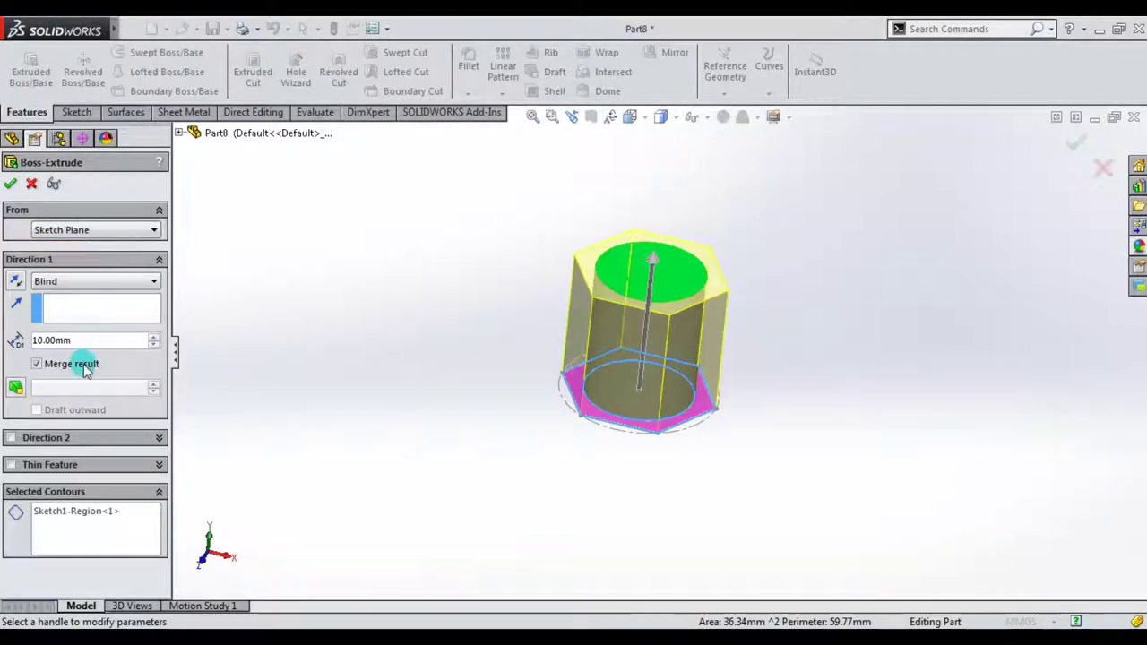
{"action": "left_click", "coordinate": [17, 284]}
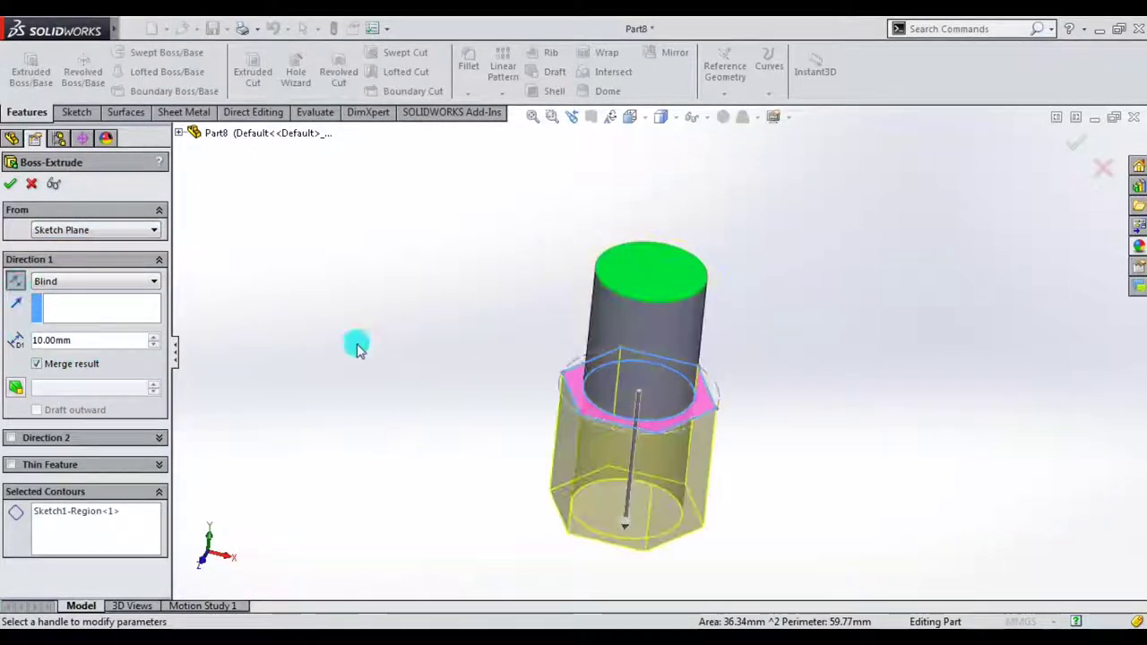
- Add the inner circle and hexagon ring regions and set the depth to 3 mm
{"action": "middle_click_drag", "start_coordinate": [356, 347], "coordinate": [659, 392]}
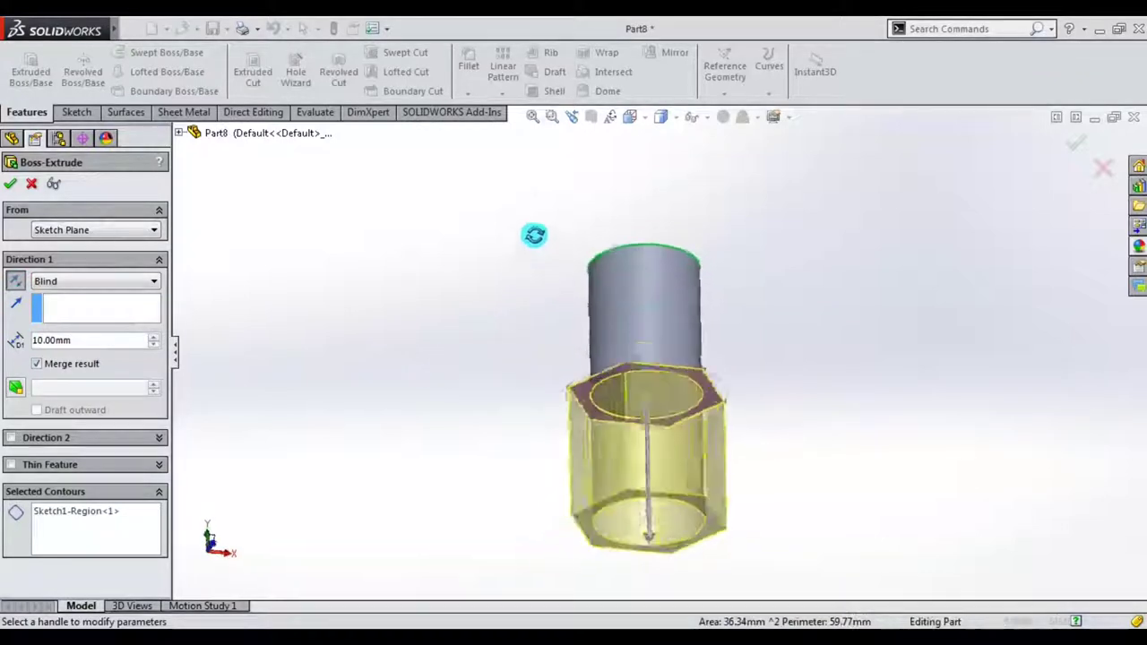
{"action": "left_click", "coordinate": [653, 401]}
{"action": "left_click", "coordinate": [107, 516]}
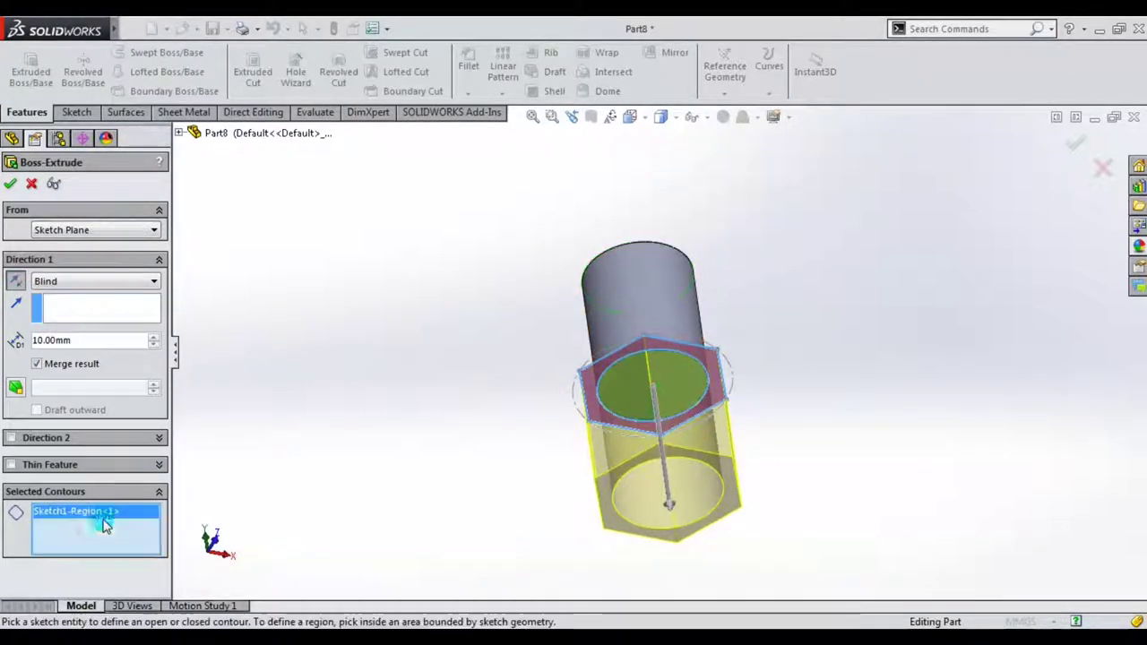
{"action": "left_click", "coordinate": [687, 397]}
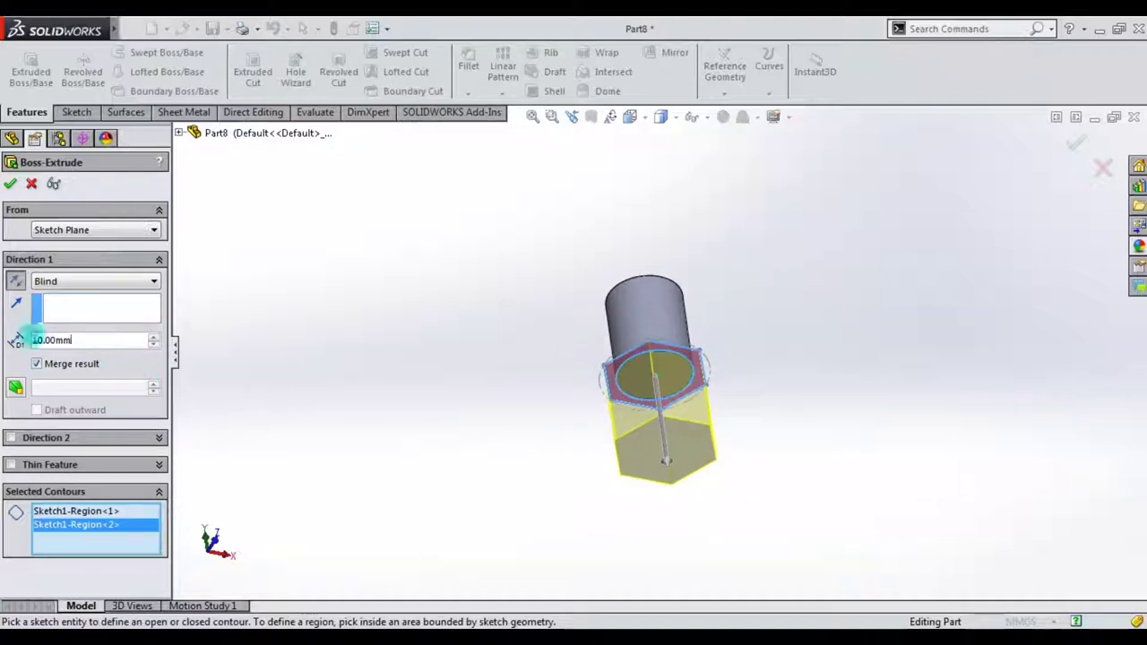
{"action": "type", "text": "3"}
{"action": "key", "text": "Return"}
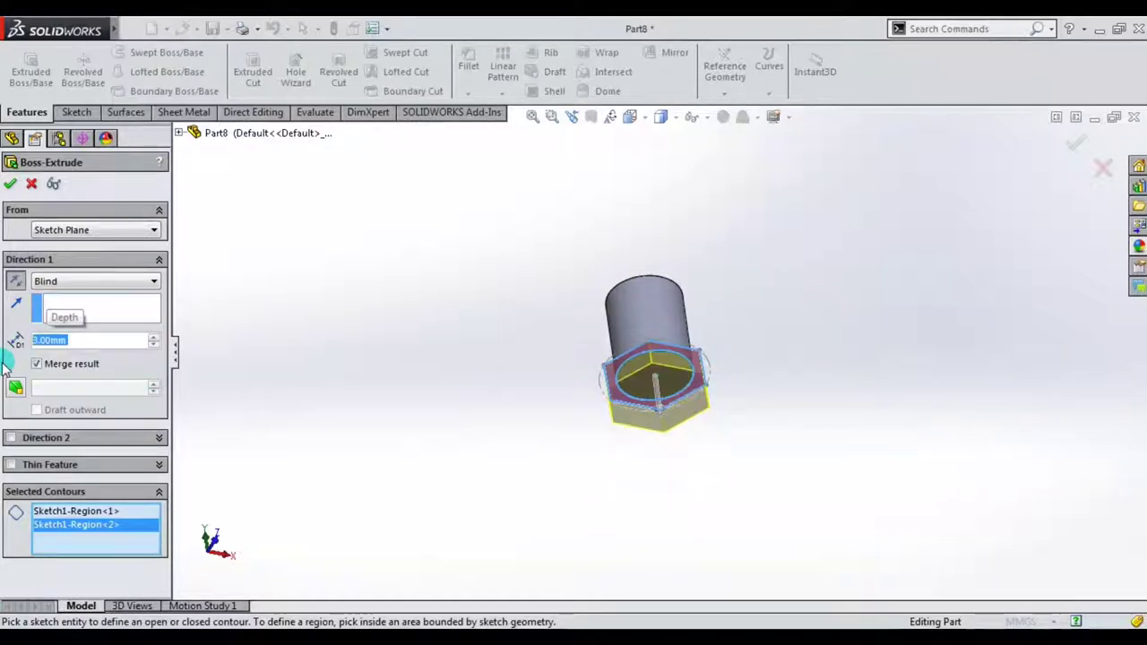
{"action": "mouse_move", "coordinate": [506, 334]}
{"action": "middle_mouse_down"}
{"action": "mouse_move", "coordinate": [538, 486]}
{"action": "mouse_move", "coordinate": [583, 261]}
{"action": "mouse_move", "coordinate": [660, 475]}
{"action": "mouse_move", "coordinate": [615, 212]}
{"action": "mouse_move", "coordinate": [660, 302]}
{"action": "mouse_move", "coordinate": [681, 269]}
{"action": "middle_mouse_up"}
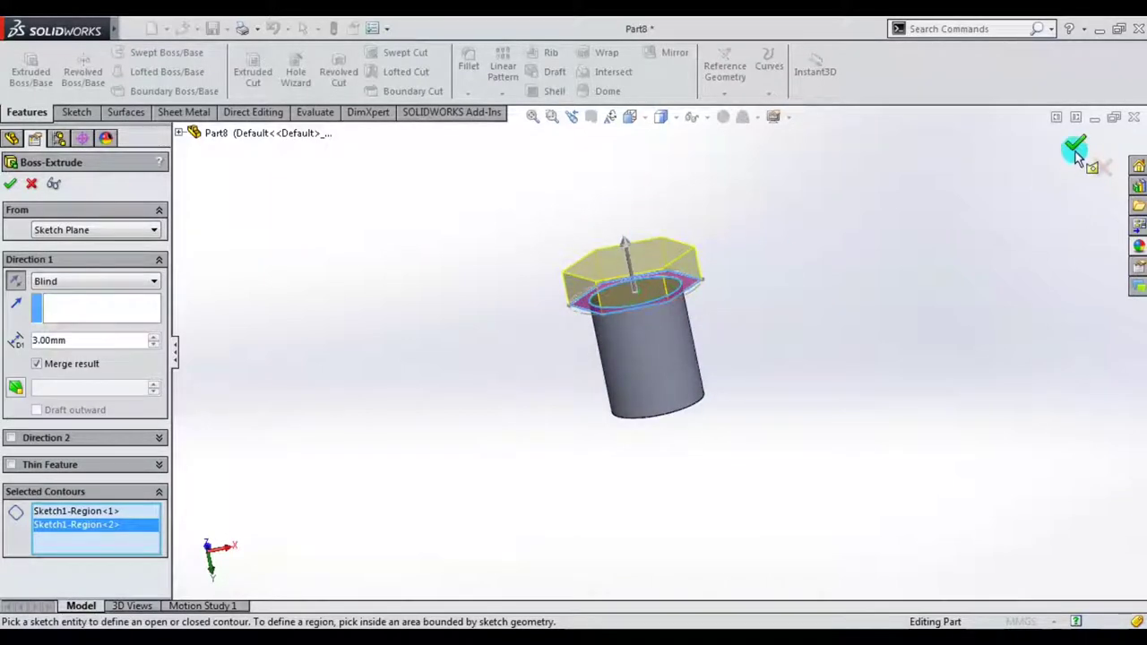
- Accept the 3 mm hex head extrusion and orbit the bolt to inspect it
{"action": "right_click", "coordinate": [778, 208]}
{"action": "mouse_move", "coordinate": [729, 248]}
{"action": "middle_mouse_down"}
{"action": "mouse_move", "coordinate": [789, 230]}
{"action": "mouse_move", "coordinate": [801, 272]}
{"action": "middle_mouse_up"}
{"action": "scroll", "coordinate": [677, 388], "scroll_direction": "down", "scroll_amount": 3}
{"action": "scroll", "coordinate": [678, 385], "scroll_direction": "up", "scroll_amount": 2}
{"action": "mouse_move", "coordinate": [679, 385]}
{"action": "middle_mouse_down"}
{"action": "mouse_move", "coordinate": [761, 302]}
{"action": "mouse_move", "coordinate": [761, 346]}
{"action": "mouse_move", "coordinate": [745, 364]}
{"action": "middle_mouse_up"}
- Assign Plain Carbon Steel as the part's material
{"action": "right_click", "coordinate": [139, 238]}
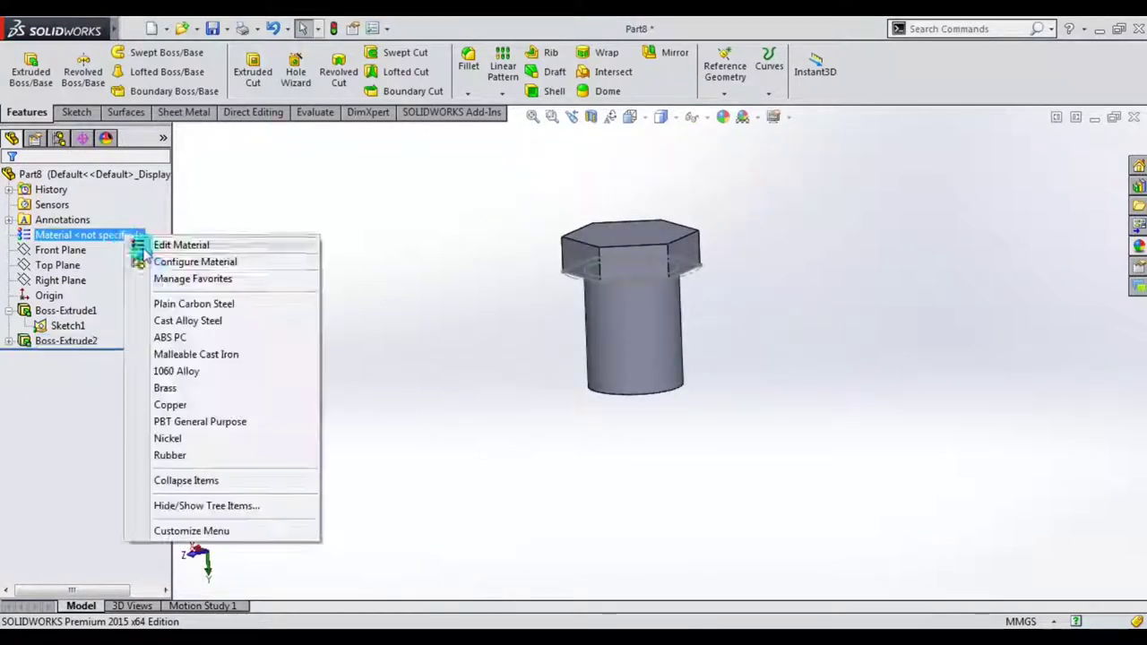
{"action": "left_click", "coordinate": [185, 307]}
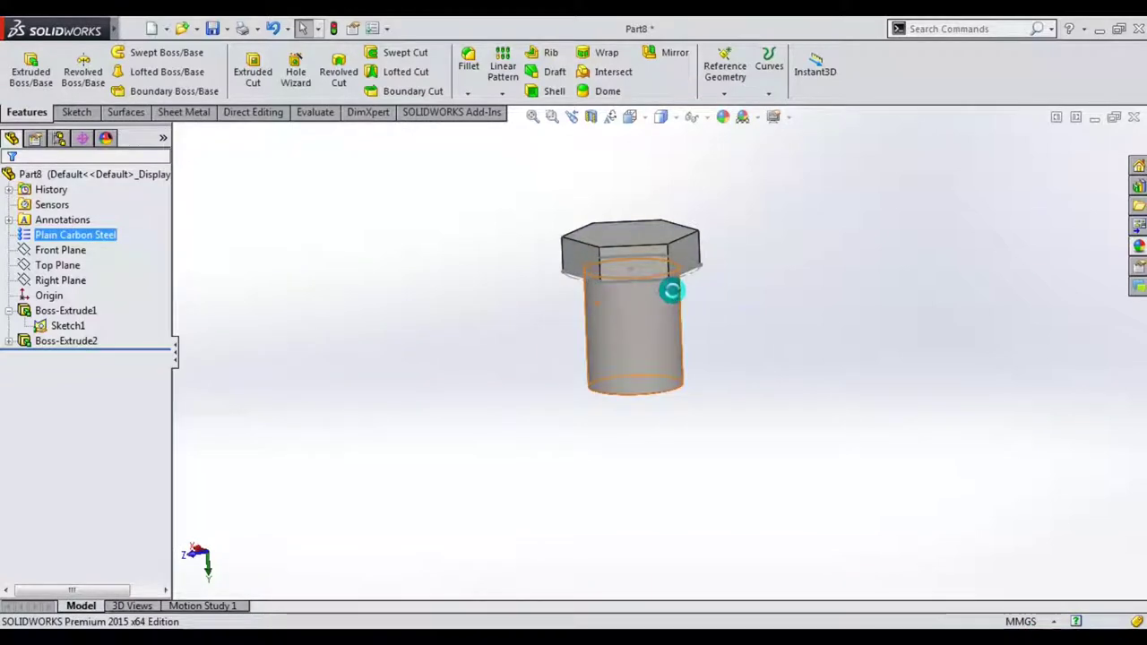
{"action": "mouse_move", "coordinate": [789, 287]}
{"action": "middle_mouse_down"}
{"action": "mouse_move", "coordinate": [807, 210]}
{"action": "mouse_move", "coordinate": [822, 233]}
{"action": "middle_mouse_up"}
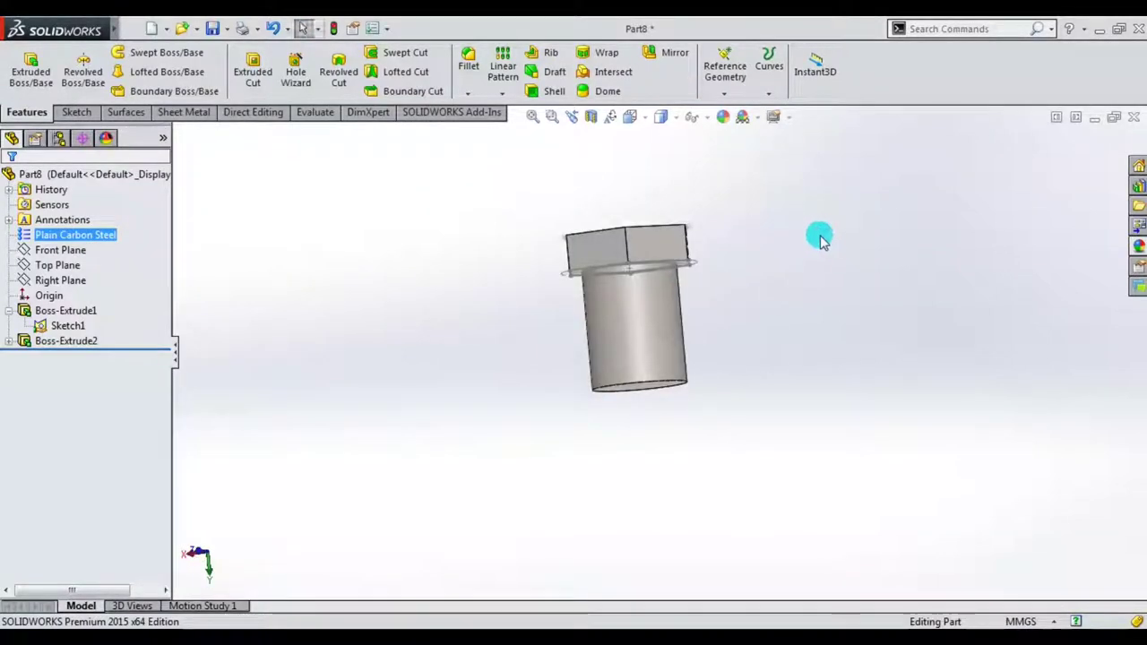
- Minimize the bolt, create a new part, and start a sketch on the Front Plane
{"action": "left_click", "coordinate": [1095, 120]}
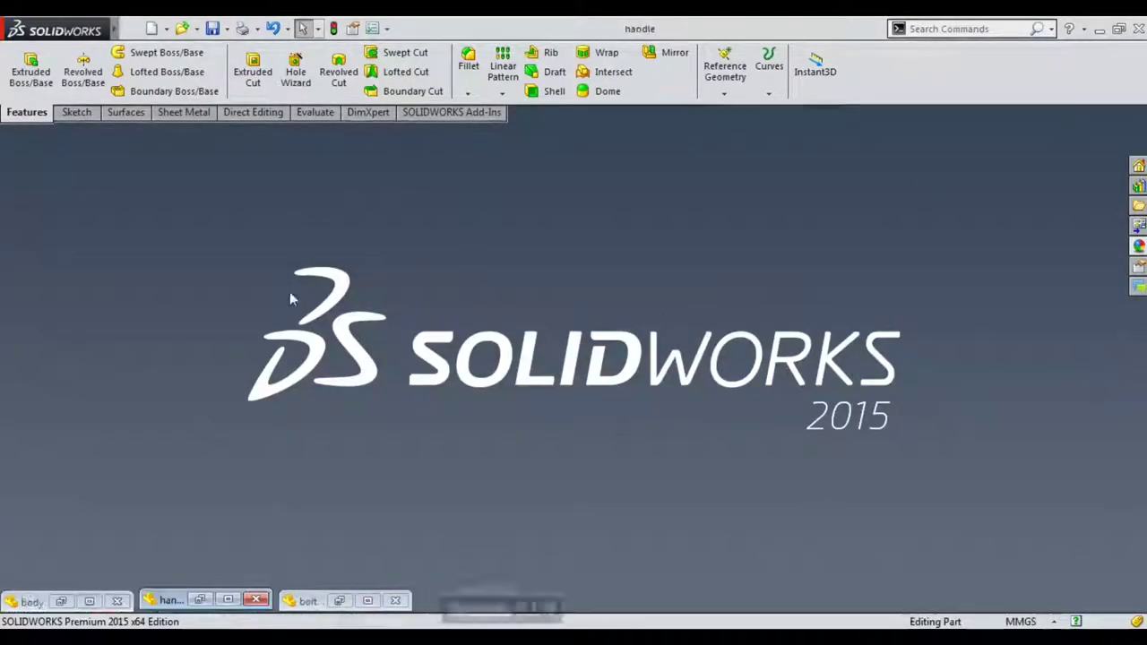
{"action": "left_click", "coordinate": [150, 30]}
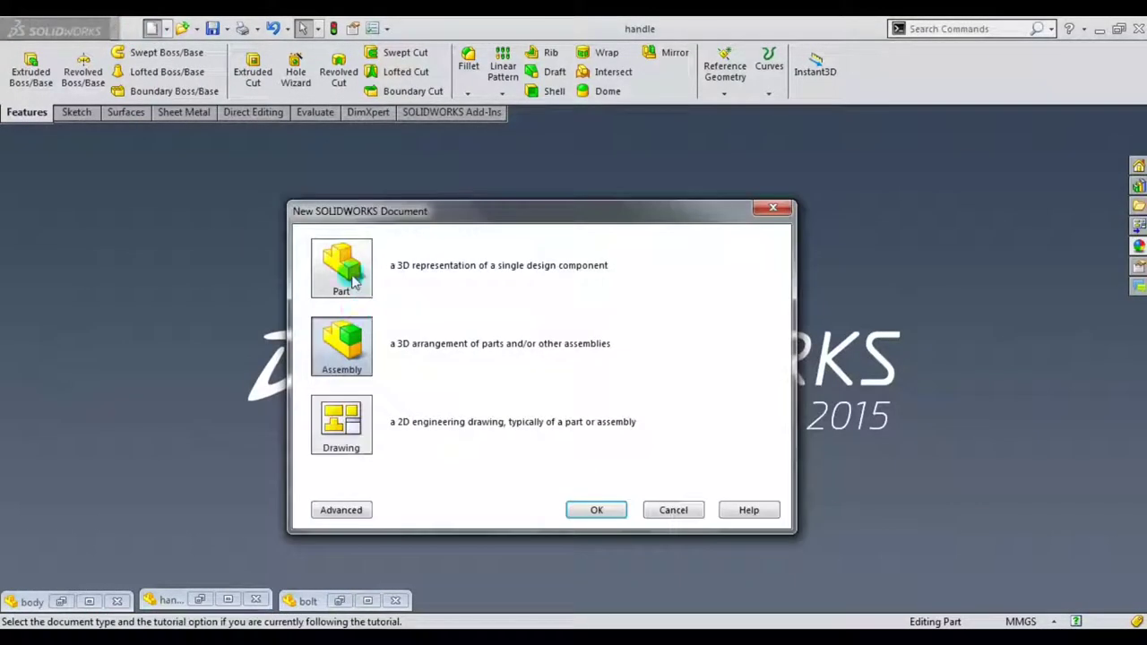
{"action": "left_click", "coordinate": [574, 511]}
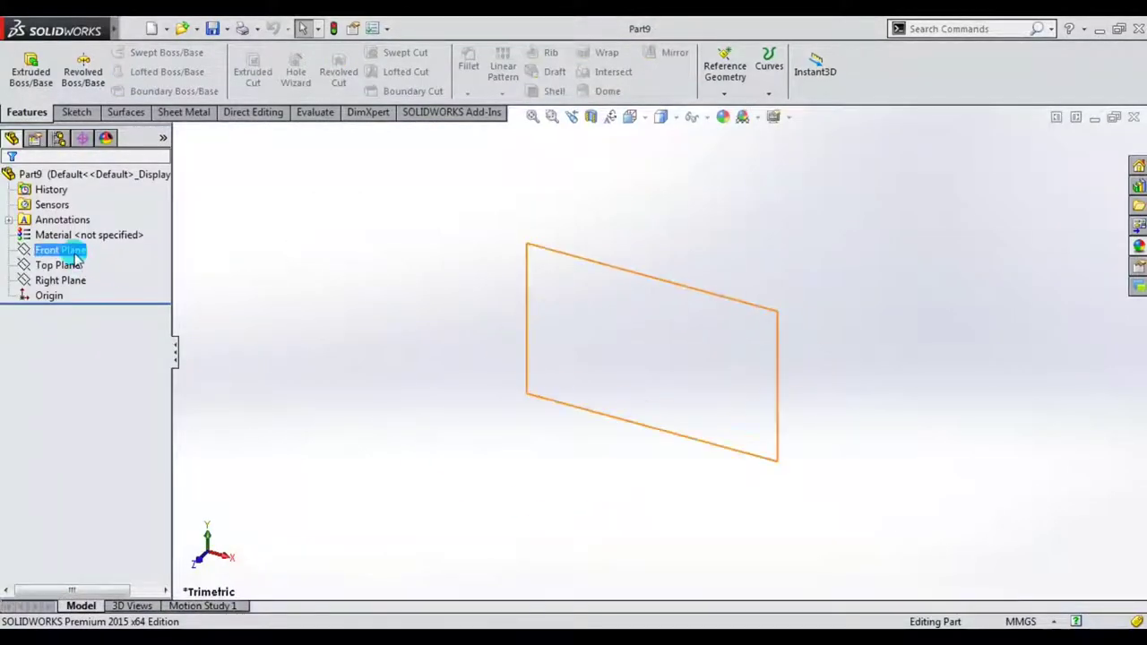
{"action": "left_click", "coordinate": [60, 250]}
{"action": "left_click", "coordinate": [85, 229]}
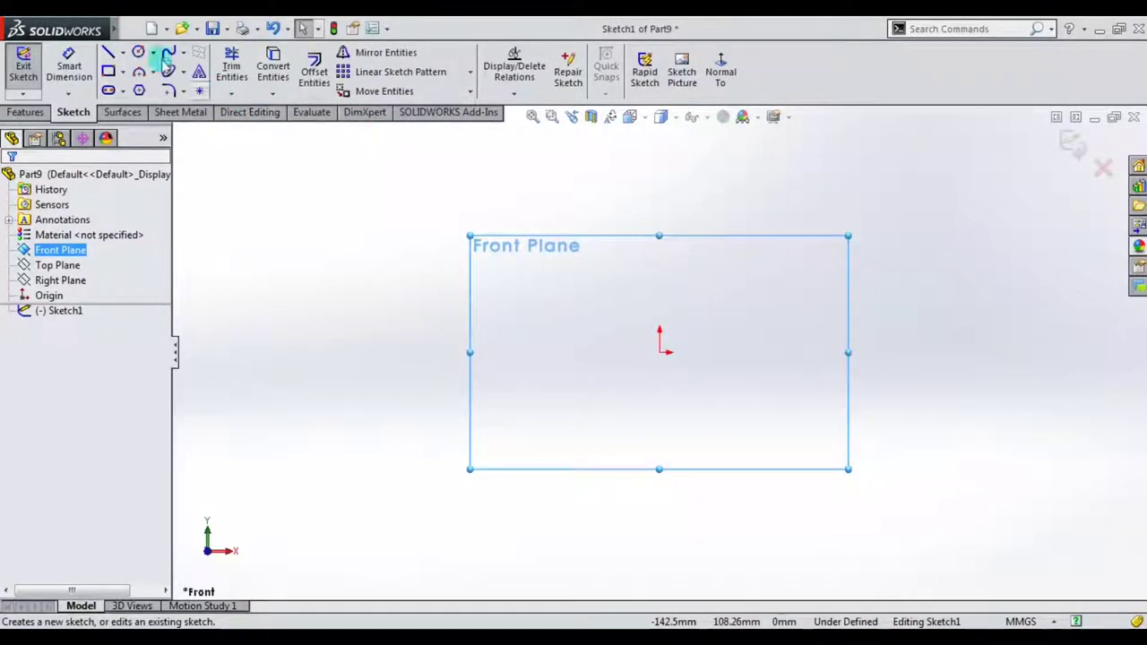
- Draw a horizontal line above the origin
{"action": "left_click", "coordinate": [108, 53]}
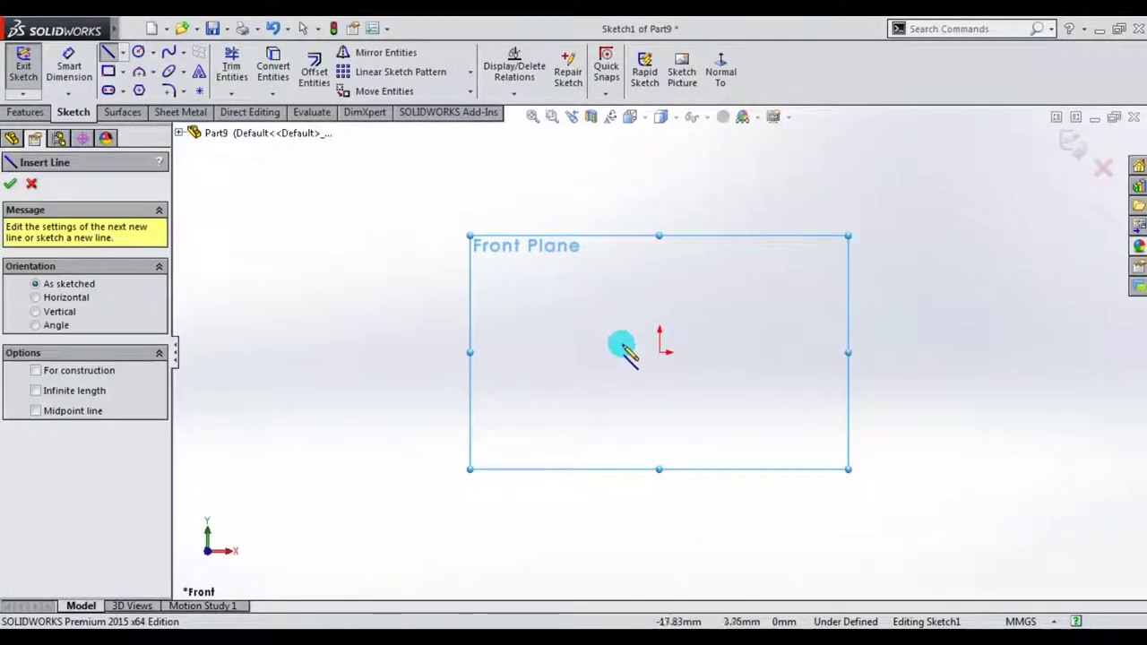
{"action": "left_click_drag", "start_coordinate": [590, 299], "coordinate": [780, 297]}
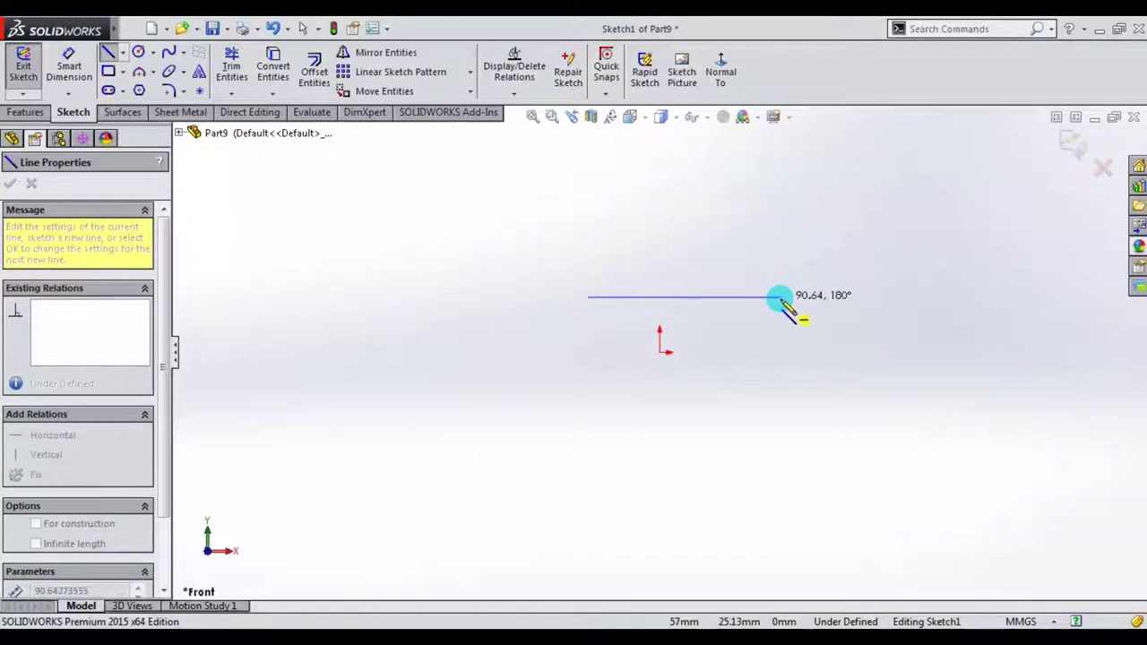
{"action": "key", "text": "Escape"}
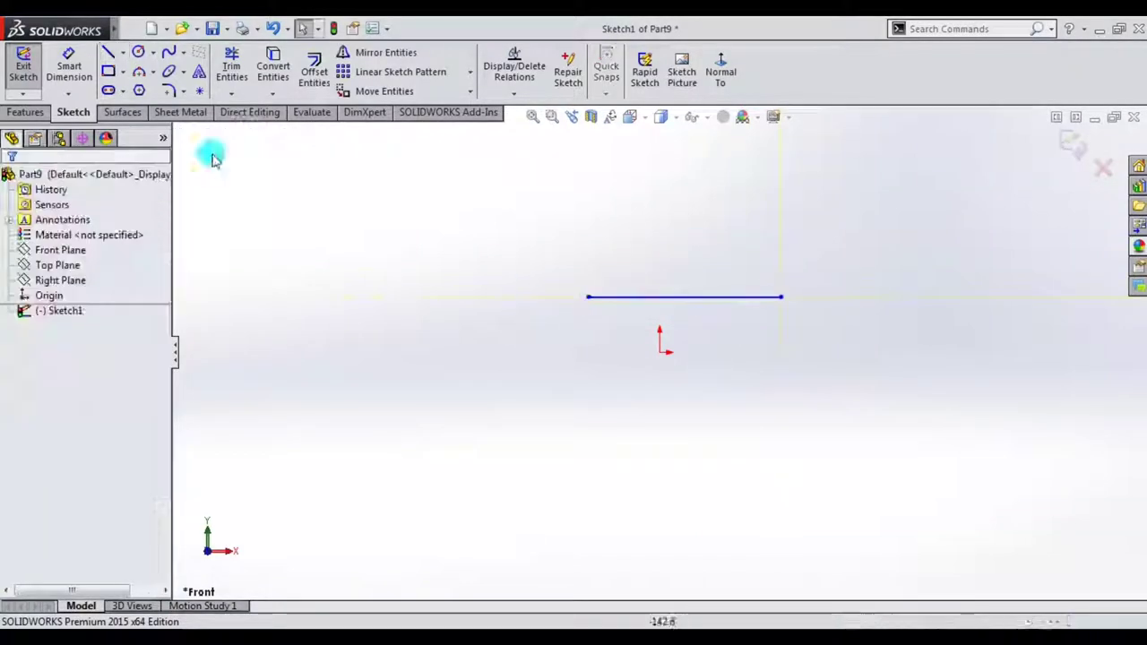
- Add a horizontal centerline leftward from the origin and a vertical centerline from the line's midpoint
{"action": "left_click", "coordinate": [123, 54]}
{"action": "left_click", "coordinate": [148, 84]}
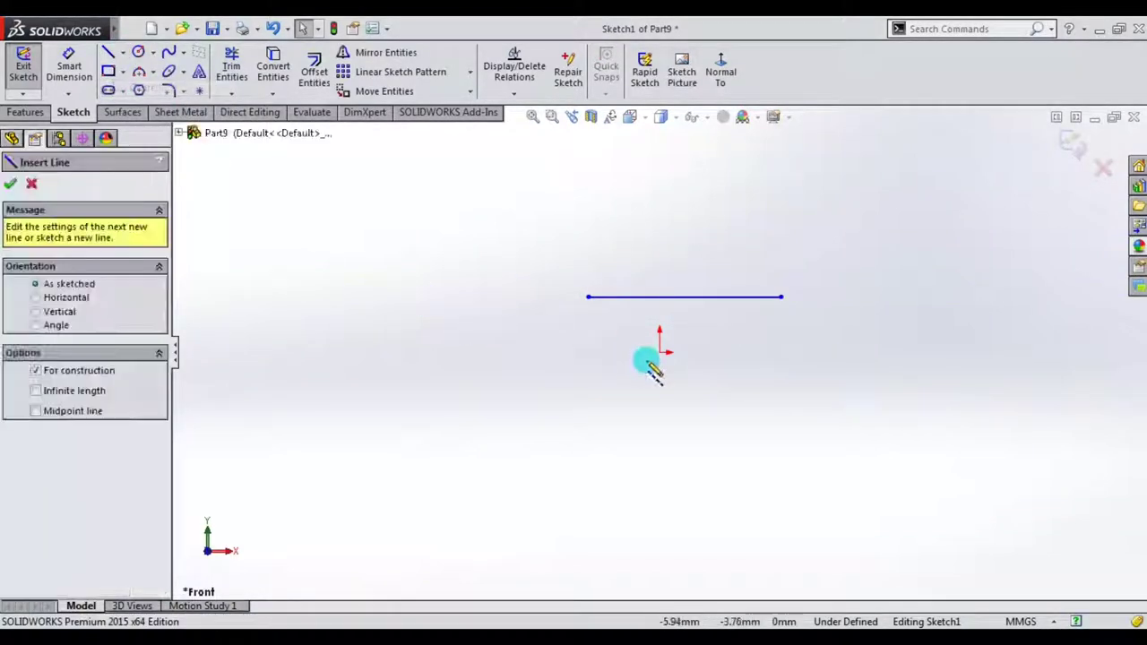
{"action": "left_click_drag", "start_coordinate": [661, 352], "coordinate": [387, 357]}
{"action": "left_click", "coordinate": [387, 355]}
{"action": "key", "text": "Escape"}
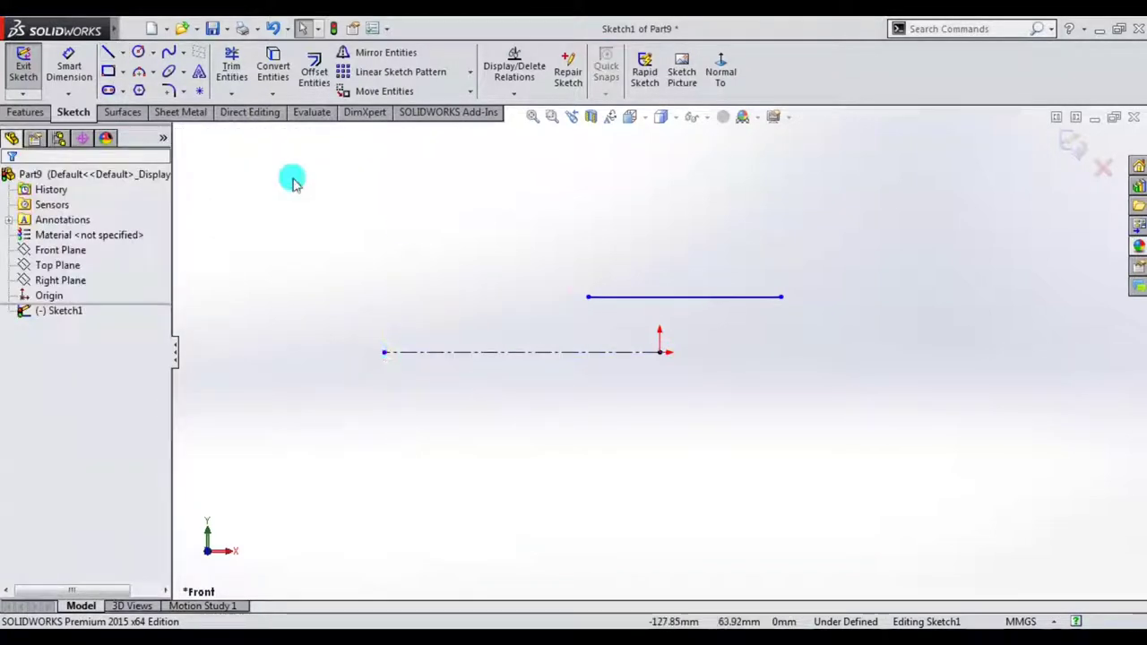
{"action": "left_click", "coordinate": [123, 54]}
{"action": "left_click", "coordinate": [148, 84]}
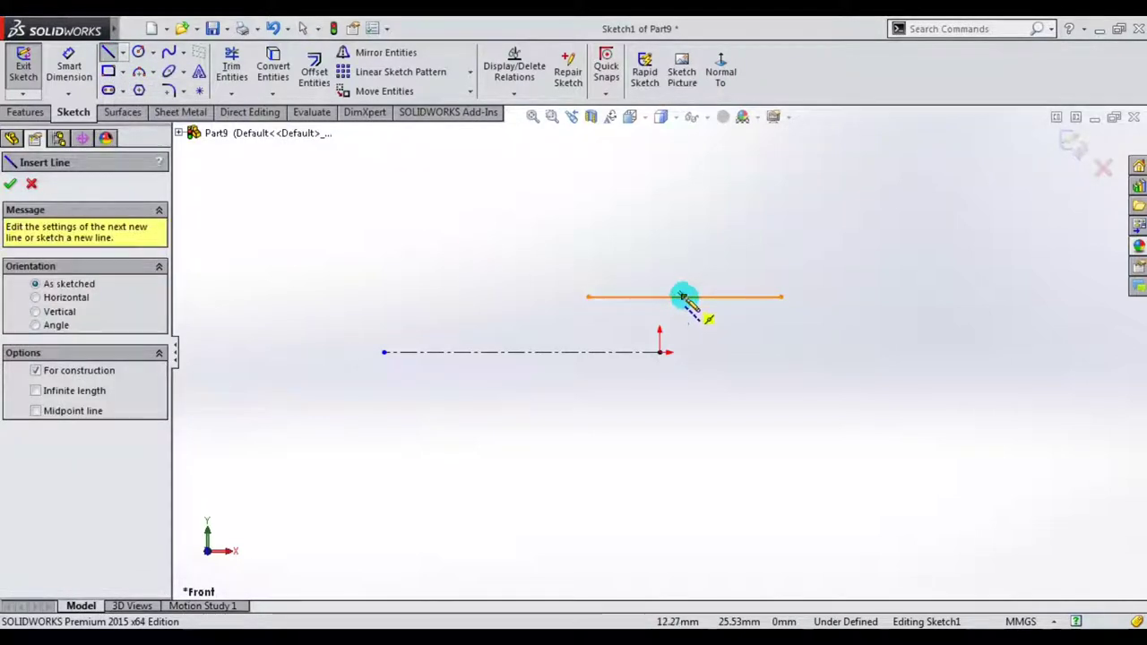
{"action": "left_click", "coordinate": [683, 297]}
{"action": "left_click", "coordinate": [684, 256]}
- Dimension the vertical centerline to a length of 8 mm
{"action": "key", "text": "Escape"}
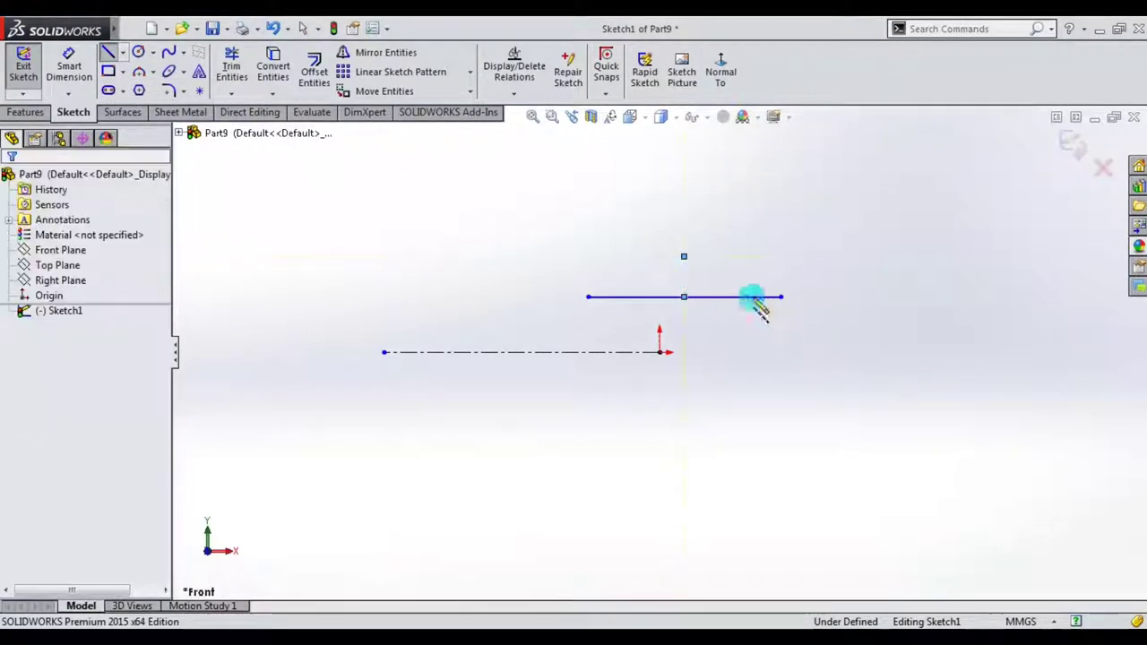
{"action": "scroll", "coordinate": [762, 301], "scroll_direction": "down", "scroll_amount": 2}
{"action": "right_click_drag", "start_coordinate": [861, 346], "coordinate": [891, 199]}
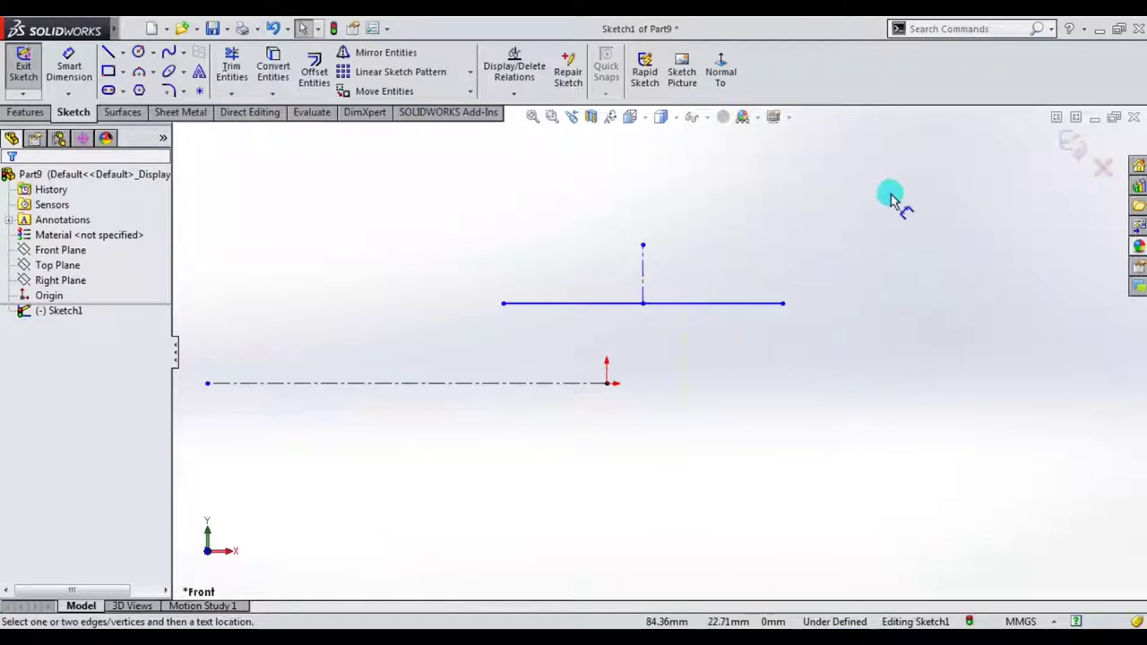
{"action": "left_click", "coordinate": [645, 274]}
{"action": "left_click", "coordinate": [923, 288]}
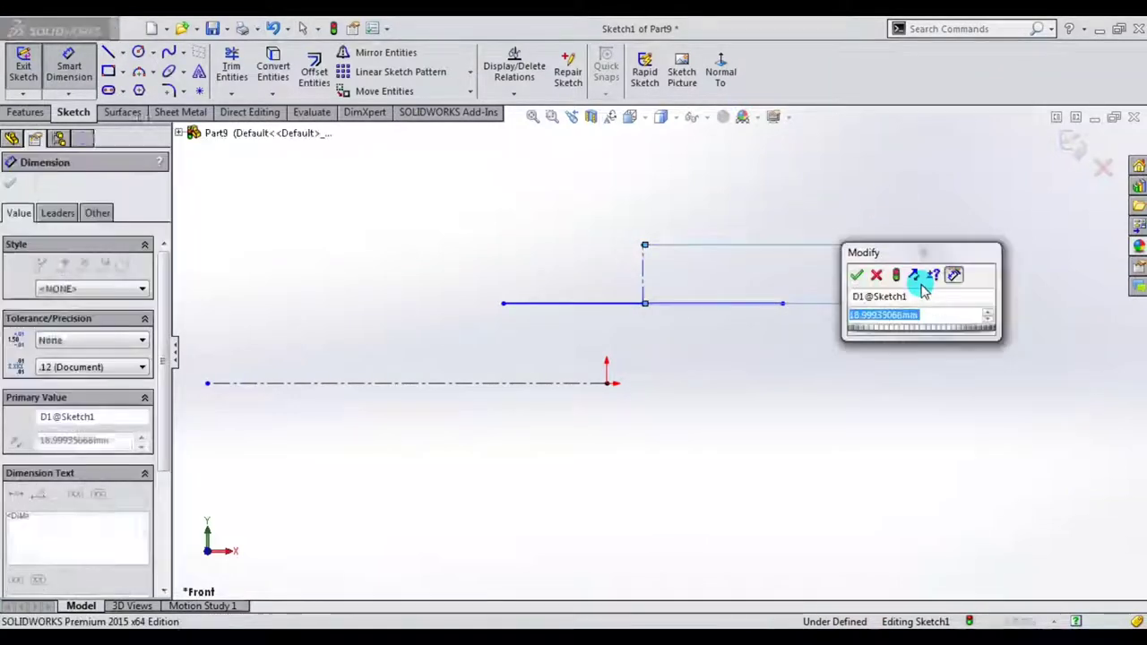
{"action": "type", "text": "8"}
{"action": "key", "text": "Return"}
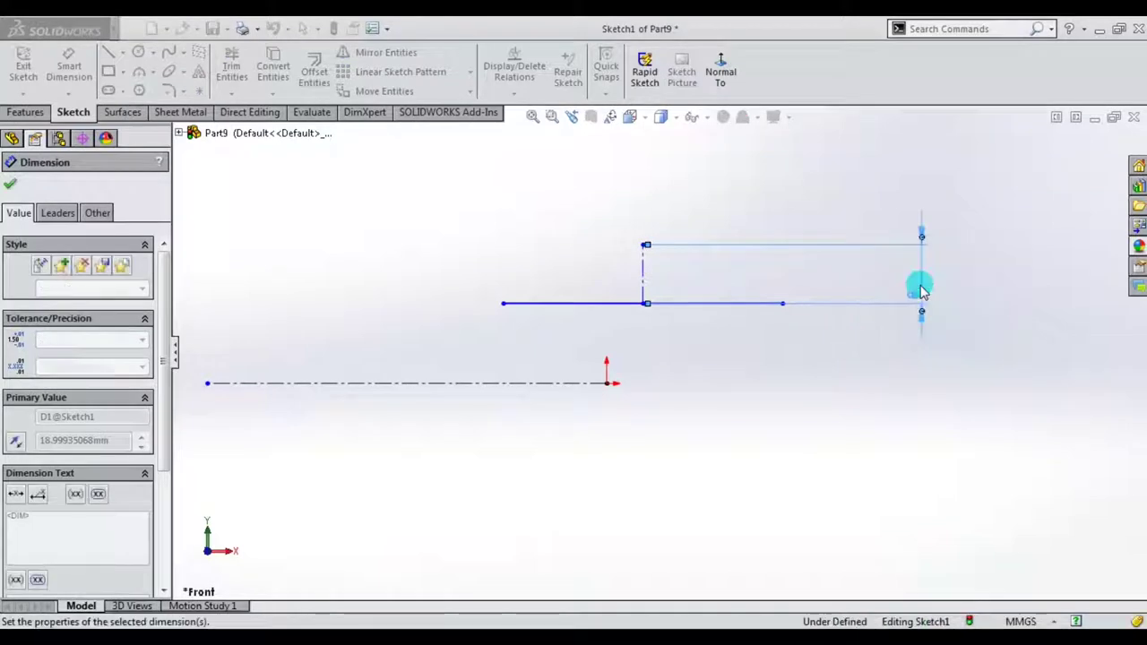
- Set the horizontal line's length to 32 mm
{"action": "left_click", "coordinate": [743, 305]}
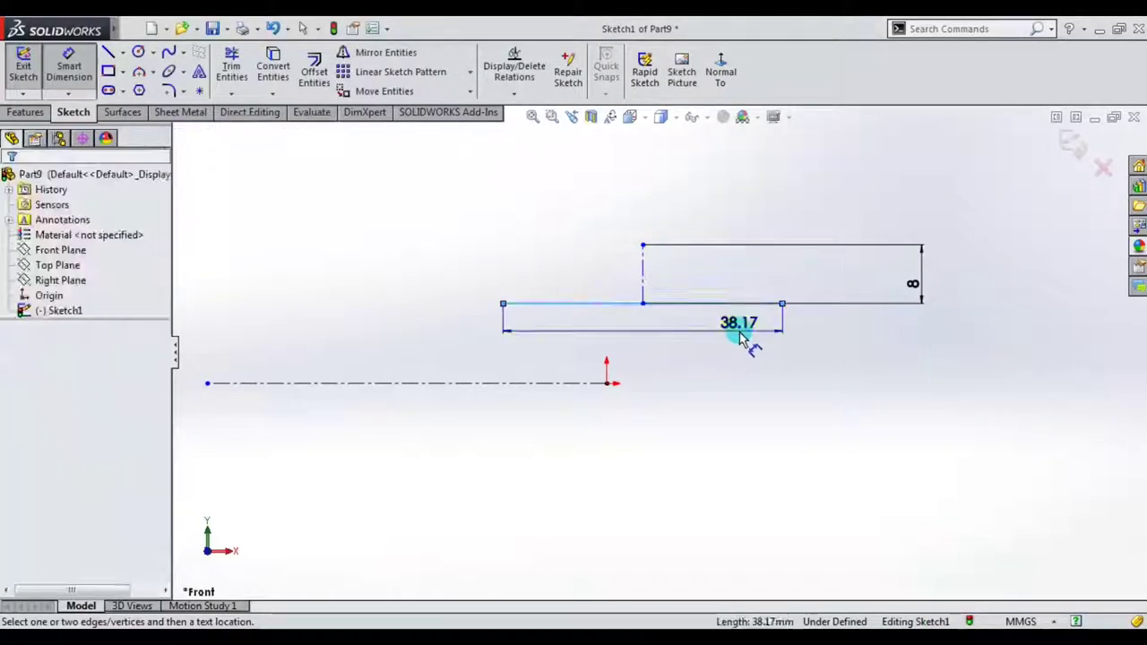
{"action": "left_click", "coordinate": [741, 336]}
{"action": "type", "text": "32"}
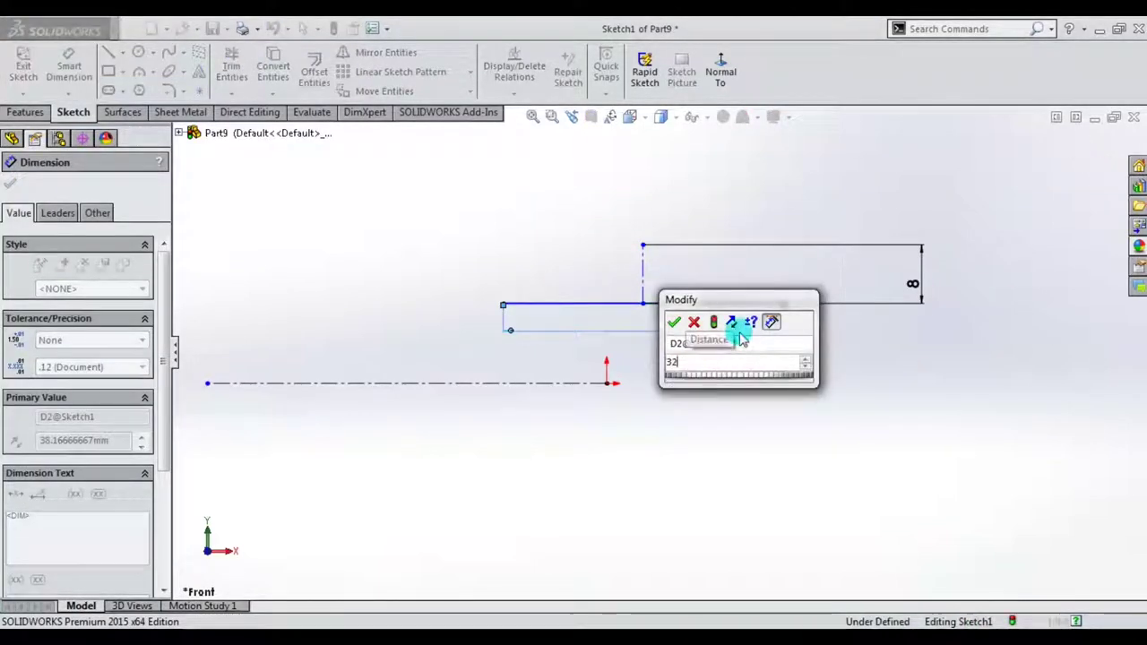
{"action": "key", "text": "Return"}
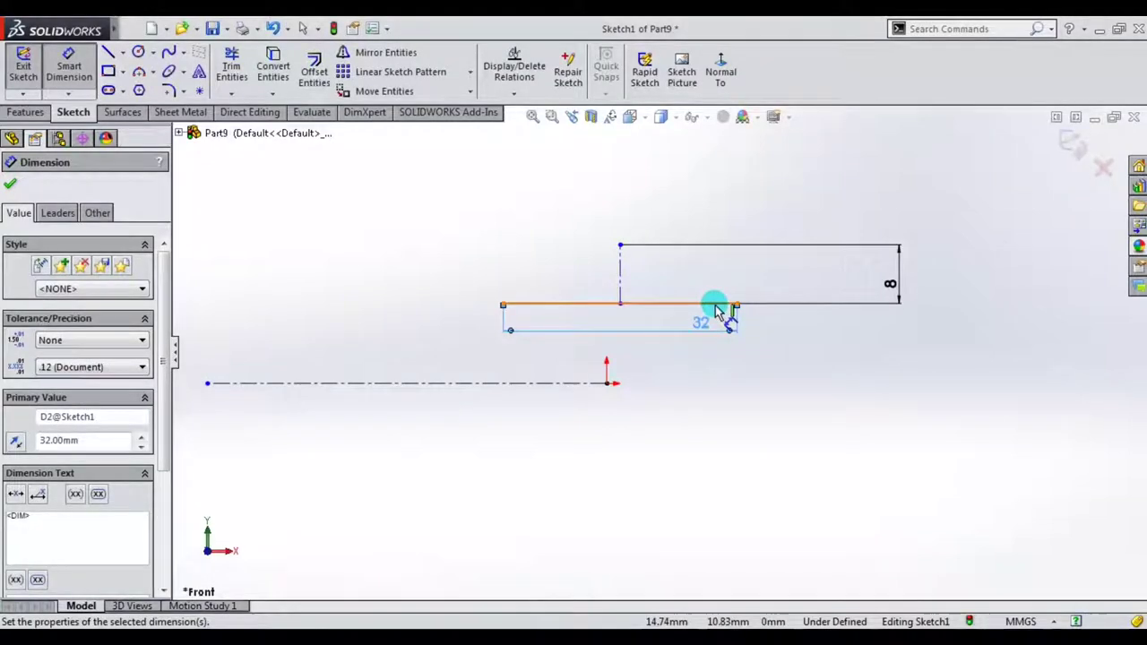
- Add a 20 mm vertical distance from the line end to the horizontal centerline
{"action": "left_click", "coordinate": [717, 306]}
{"action": "left_click", "coordinate": [587, 384]}
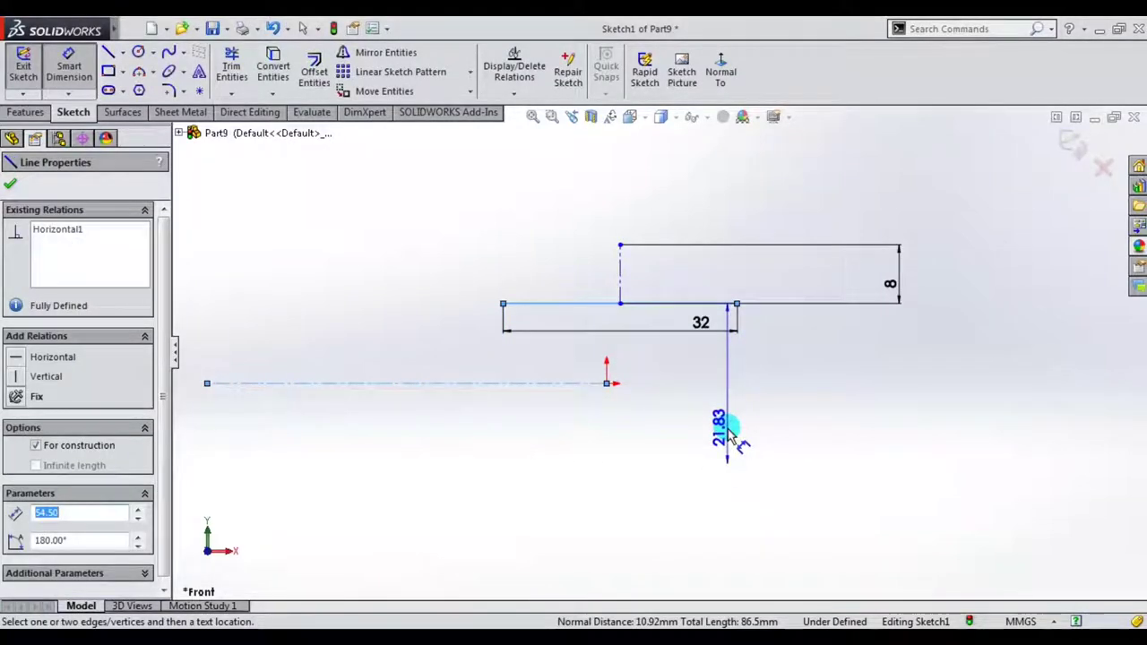
{"action": "left_click", "coordinate": [731, 435]}
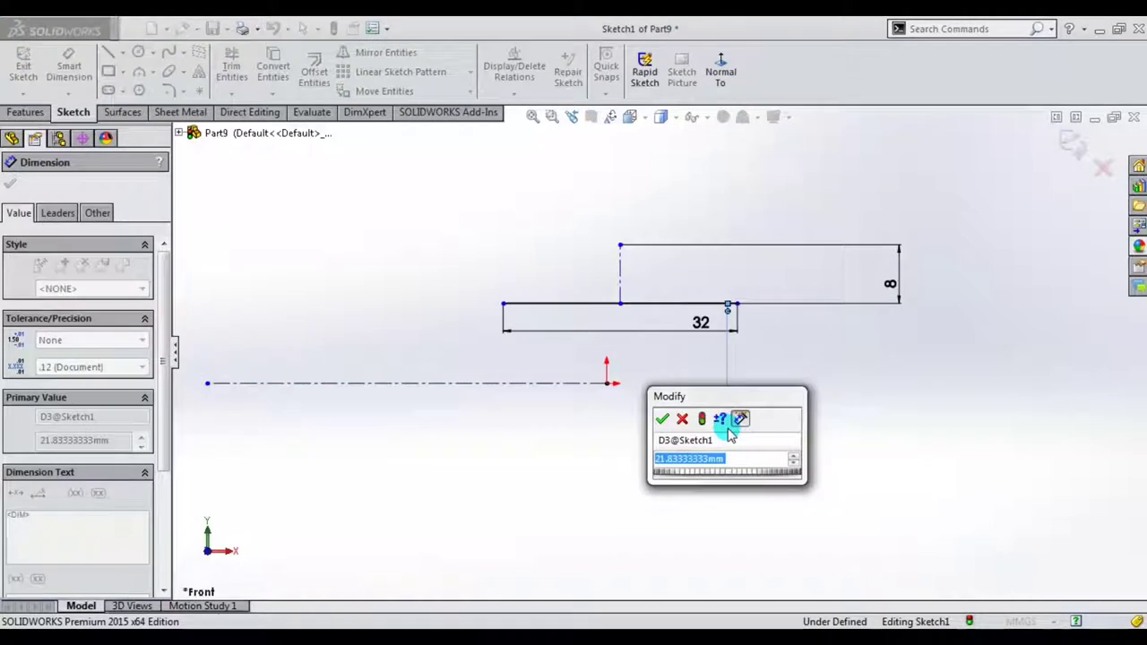
{"action": "type", "text": "20"}
{"action": "key", "text": "Return"}
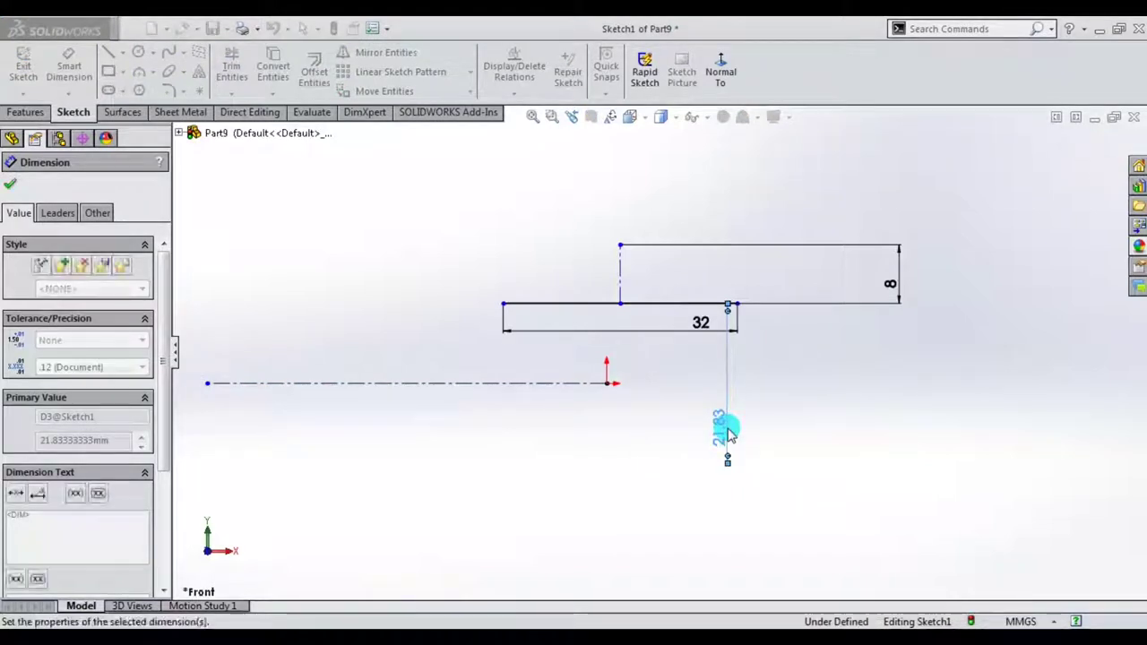
{"action": "scroll", "coordinate": [635, 401], "scroll_direction": "down", "scroll_amount": 2}
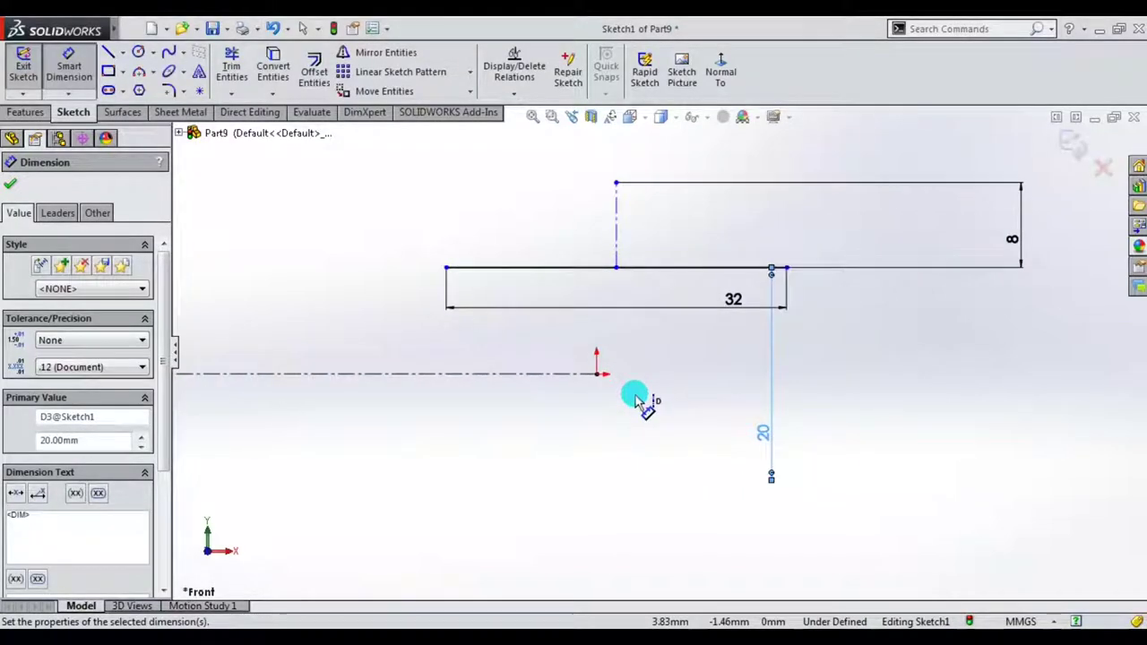
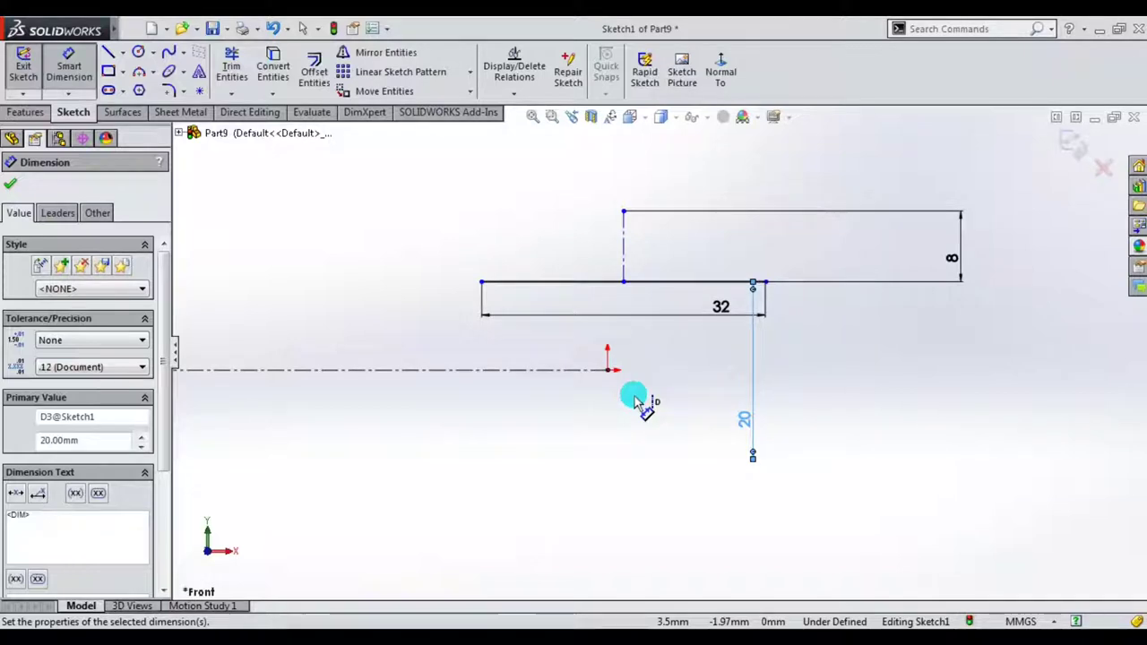
- Draw a 3-point arc between the 32 mm base line's endpoints, peaking near the centre line
{"action": "left_click", "coordinate": [139, 72]}
{"action": "left_click", "coordinate": [482, 282]}
{"action": "left_click", "coordinate": [624, 281]}
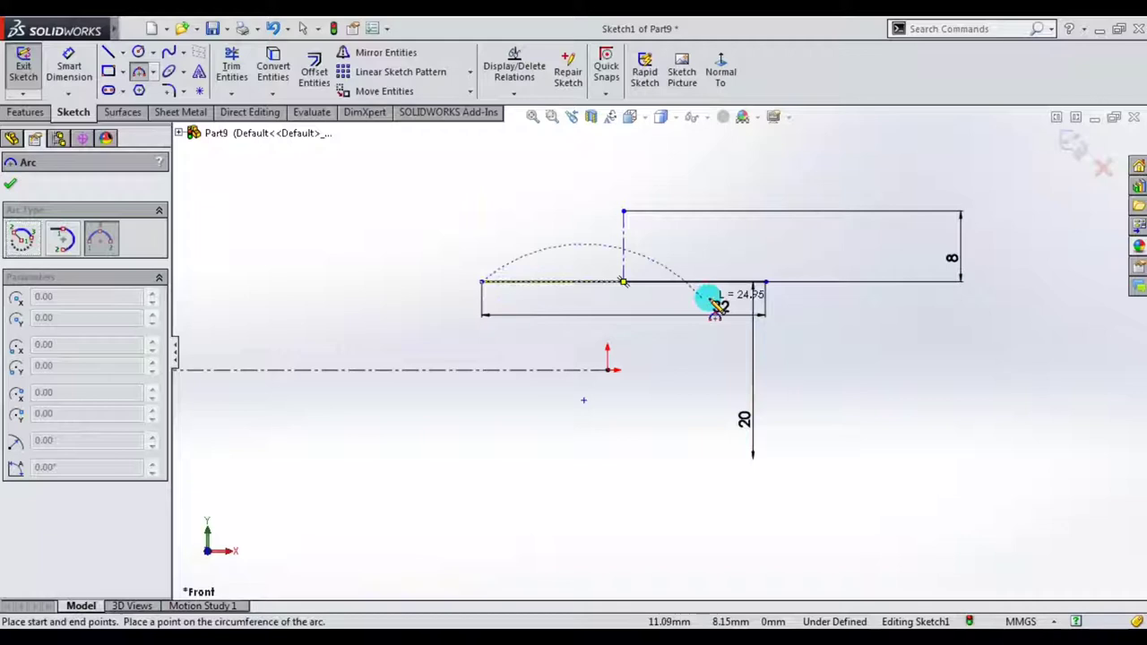
{"action": "left_click", "coordinate": [763, 282]}
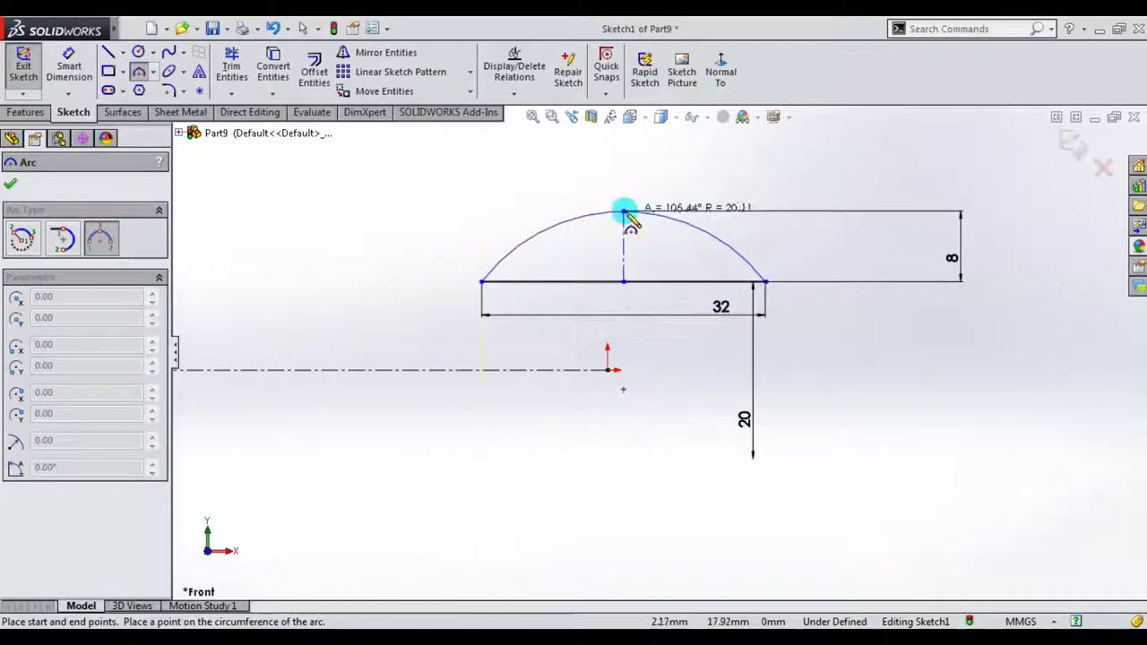
{"action": "left_click", "coordinate": [624, 212]}
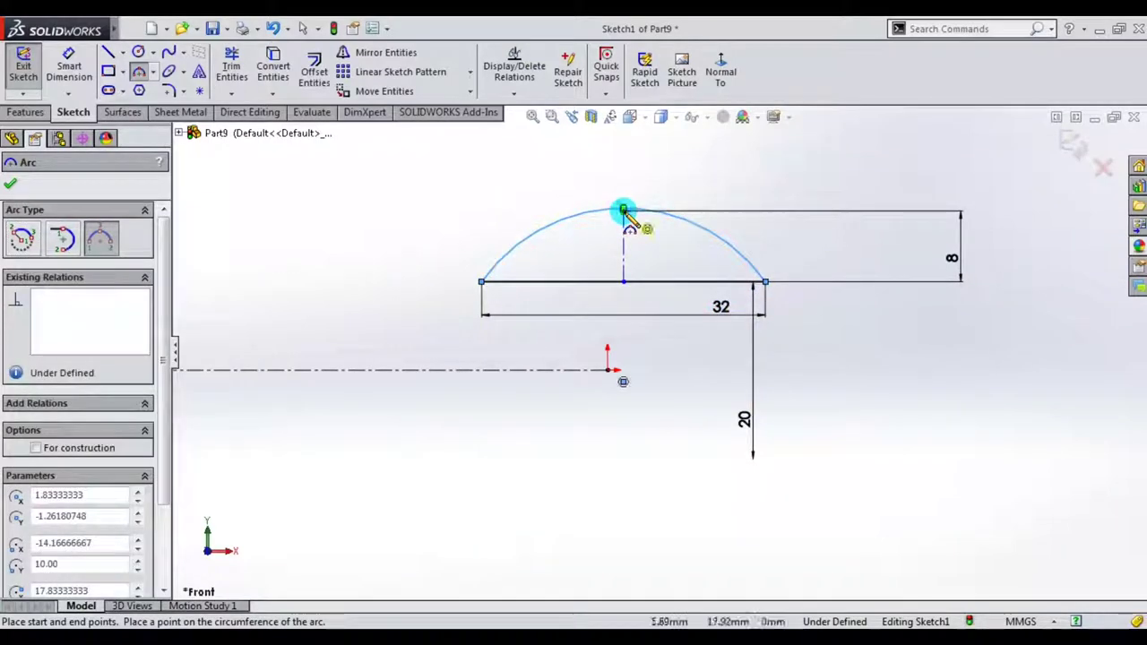
{"action": "scroll", "coordinate": [638, 211], "scroll_direction": "down", "scroll_amount": 2}
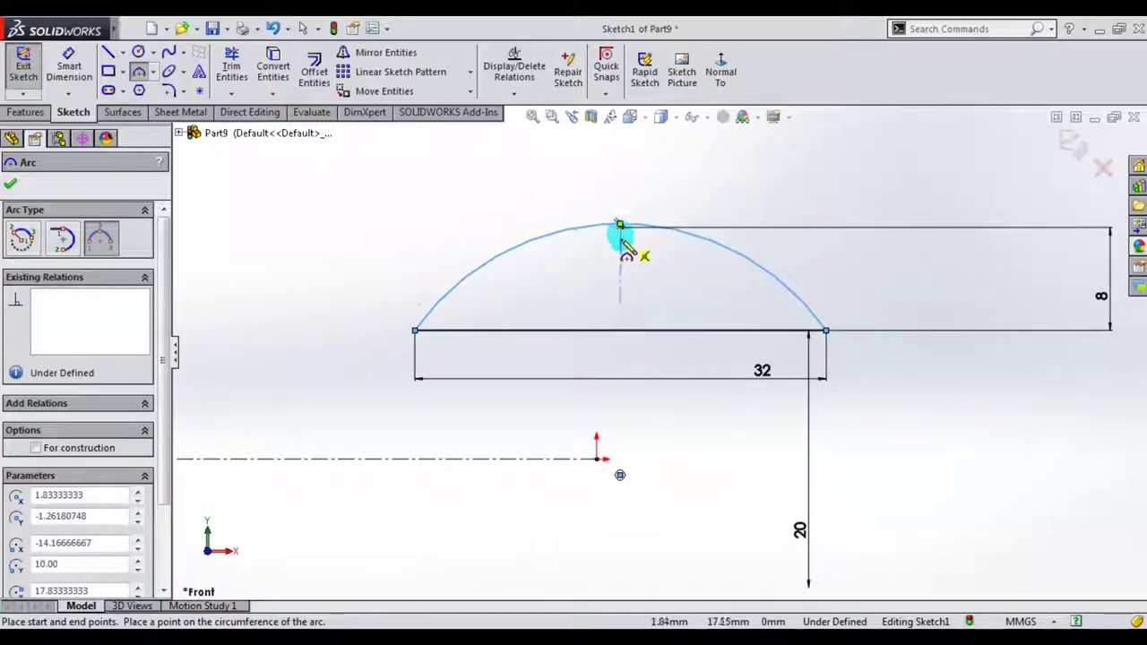
{"action": "scroll", "coordinate": [620, 225], "scroll_direction": "down", "scroll_amount": 4}
{"action": "key", "text": "Escape"}
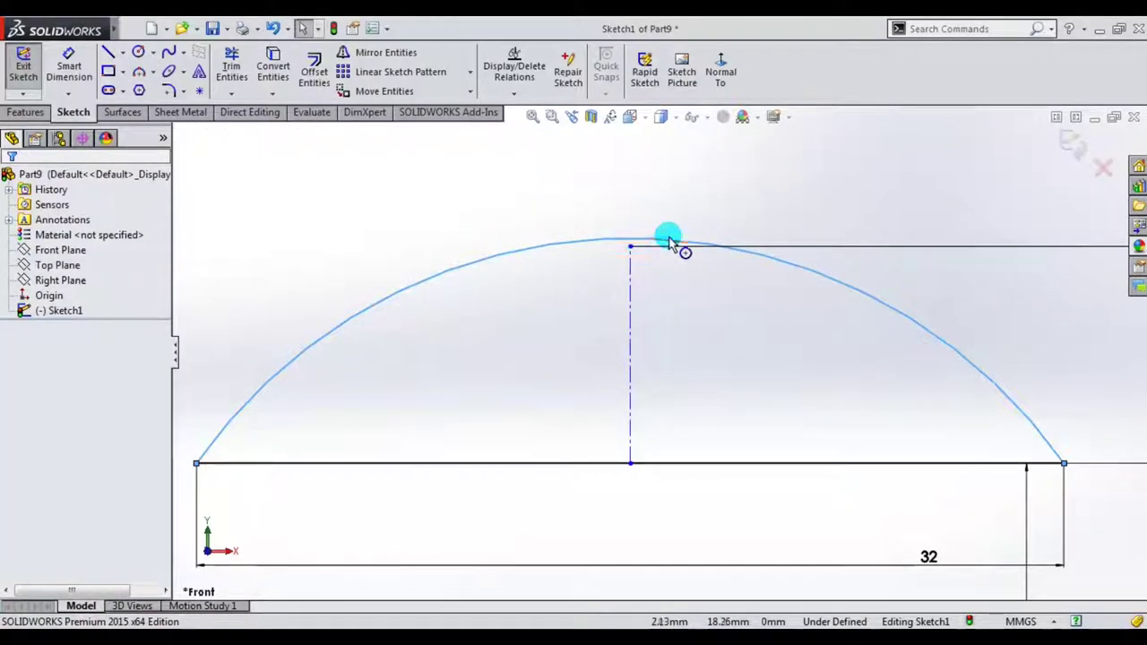
- Make the arc pass through the 8 mm centre line's top point with a Coincident relation
{"action": "left_click", "coordinate": [659, 244]}
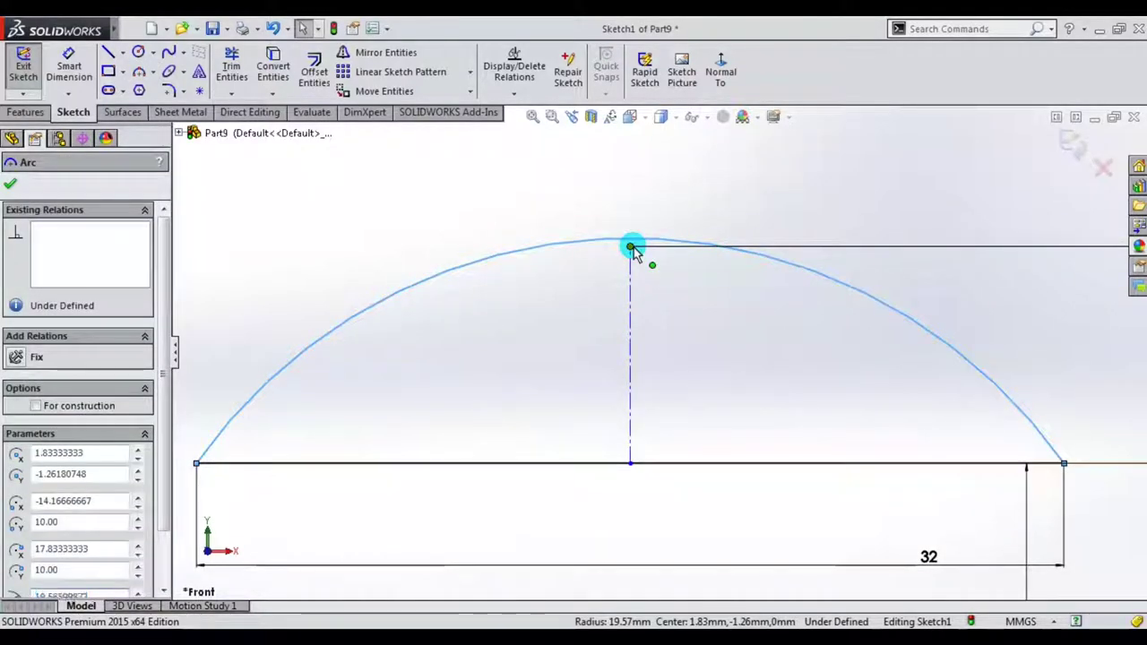
{"action": "left_click", "coordinate": [632, 247], "text": "ctrl"}
{"action": "left_click", "coordinate": [16, 494]}
{"action": "left_click", "coordinate": [763, 353]}
{"action": "scroll", "coordinate": [763, 353], "scroll_direction": "up", "scroll_amount": 2}
{"action": "scroll", "coordinate": [767, 356], "scroll_direction": "up", "scroll_amount": 2}
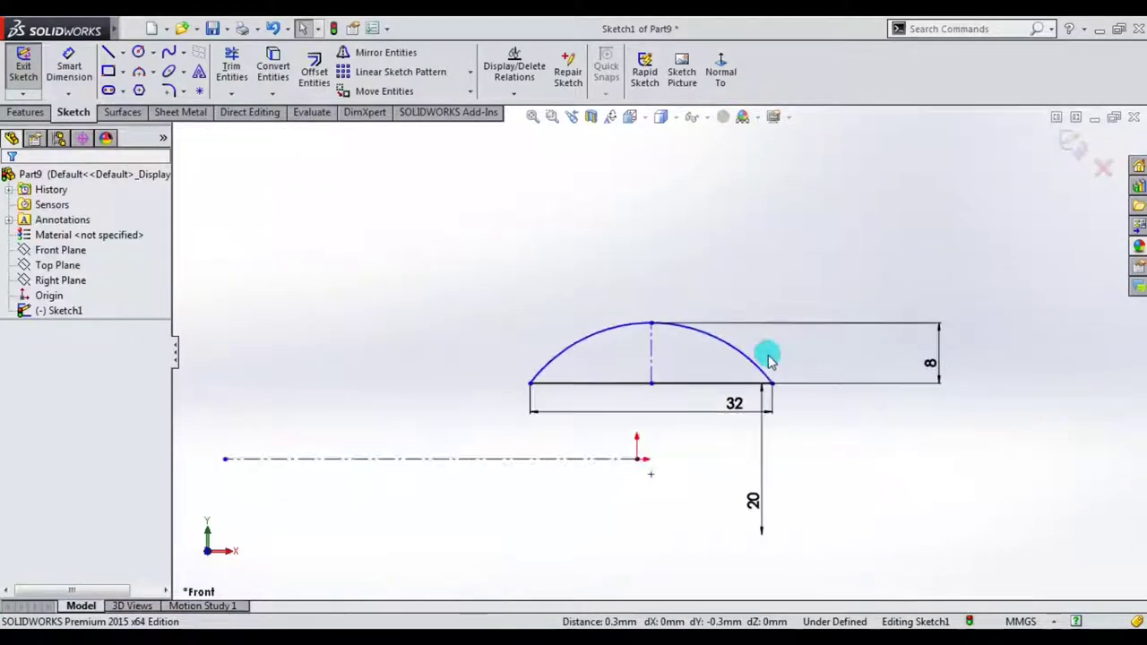
{"action": "scroll", "coordinate": [769, 360], "scroll_direction": "down", "scroll_amount": 2}
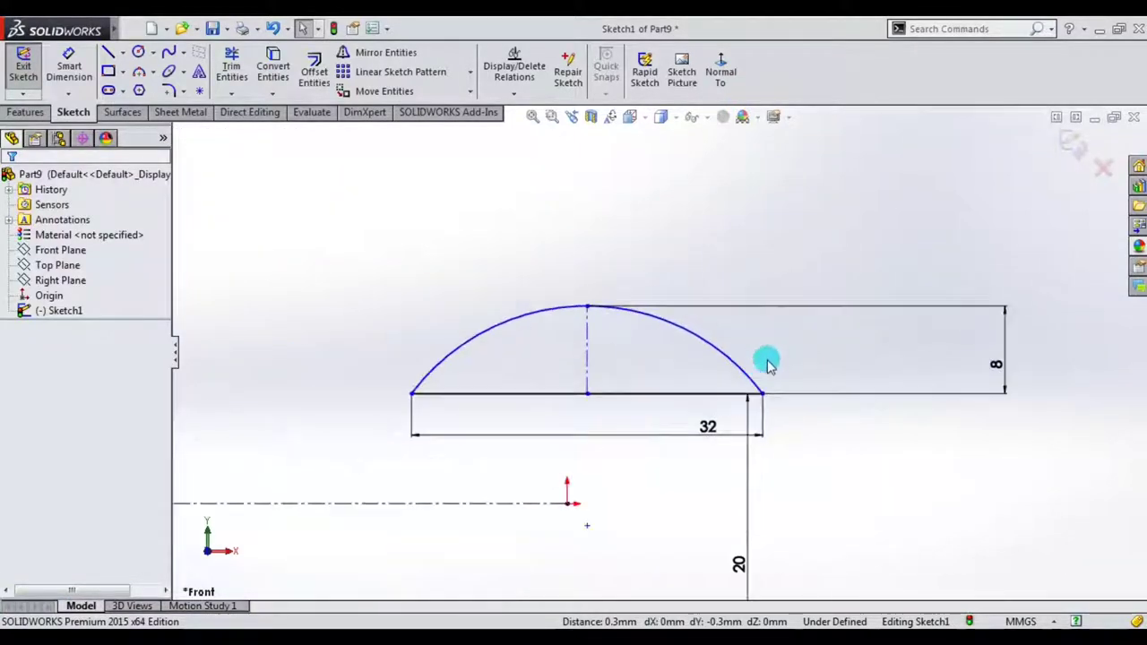
- Try a radius dimension on the arc, discard it as redundant, and fit the sketch to view
{"action": "left_click", "coordinate": [507, 323]}
{"action": "left_click", "coordinate": [492, 261]}
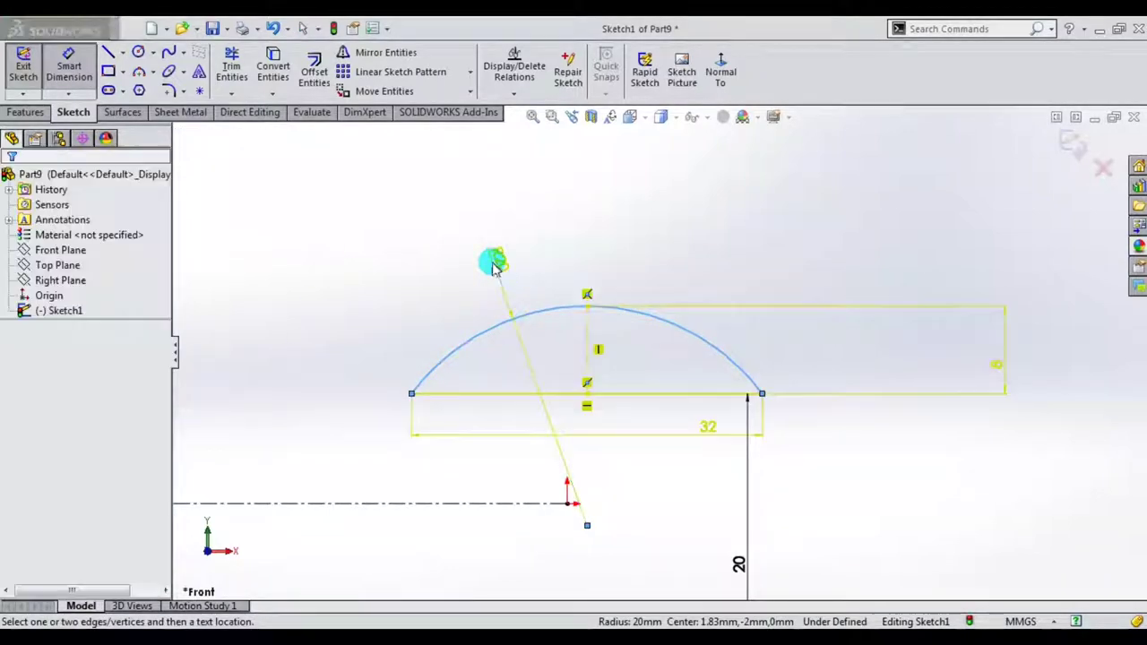
{"action": "key", "text": "Escape"}
{"action": "key", "text": "Escape"}
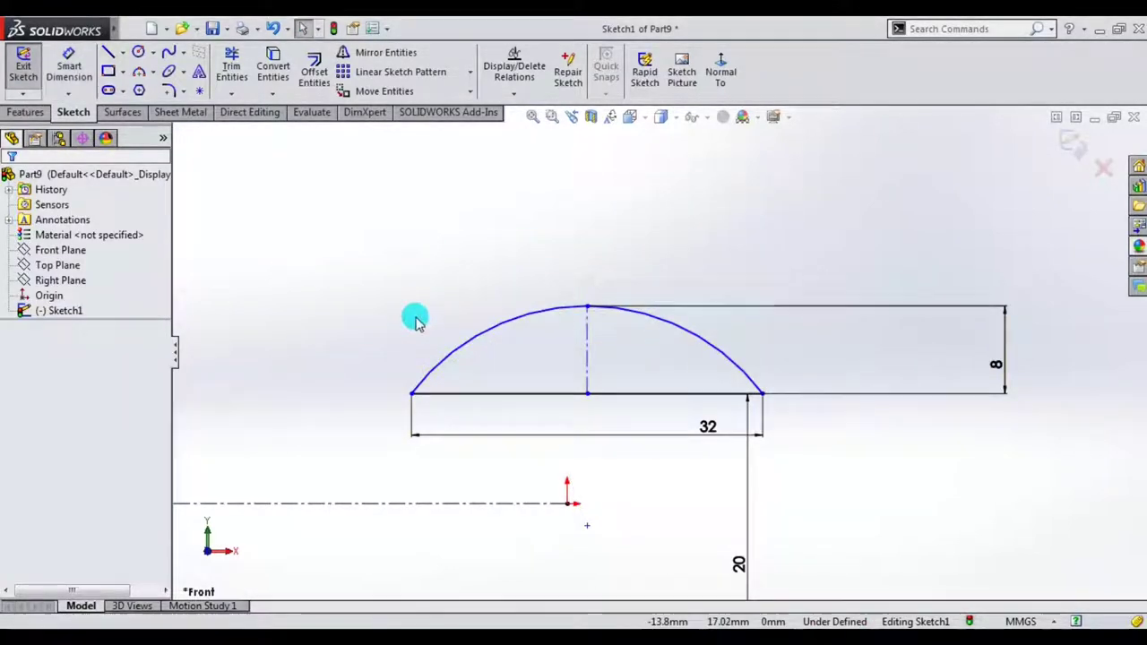
{"action": "key", "text": "z"}
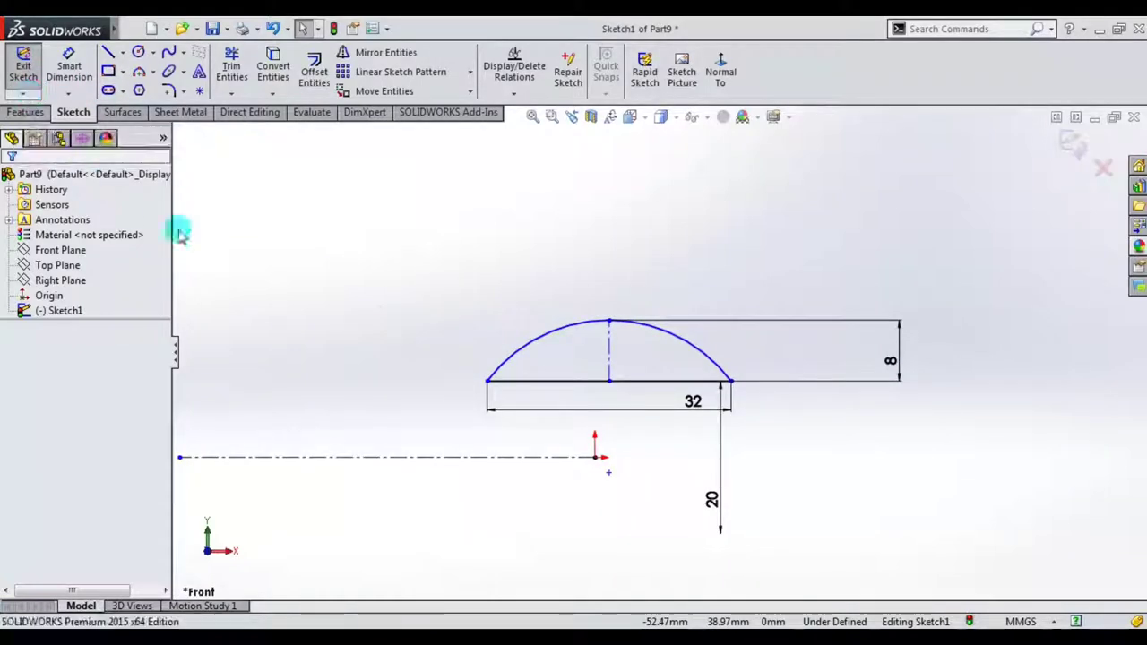
- Try dimensioning the 32 mm base line, then cancel the redundant dimension
{"action": "right_click_drag", "start_coordinate": [350, 348], "coordinate": [385, 200]}
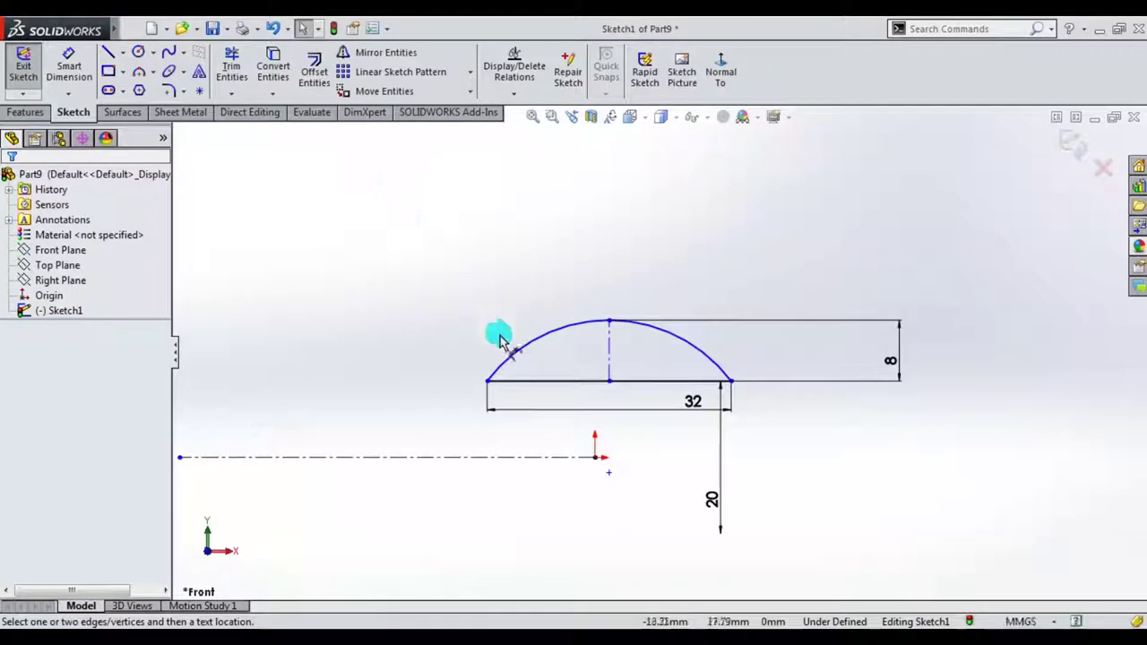
{"action": "left_click", "coordinate": [520, 384]}
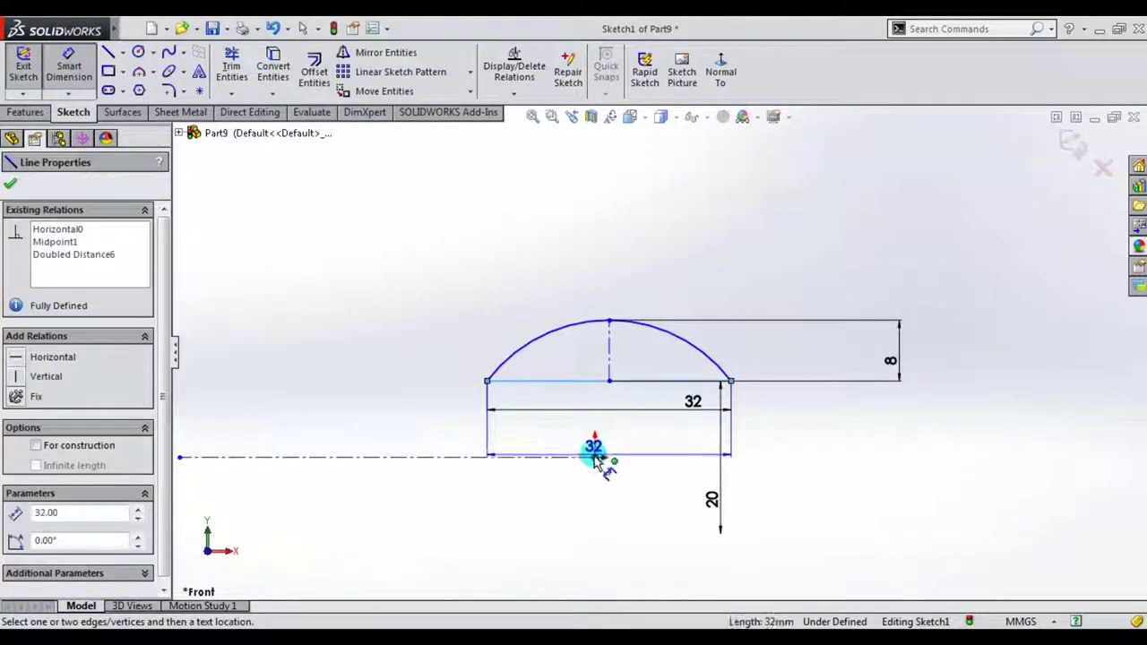
{"action": "key", "text": "Escape"}
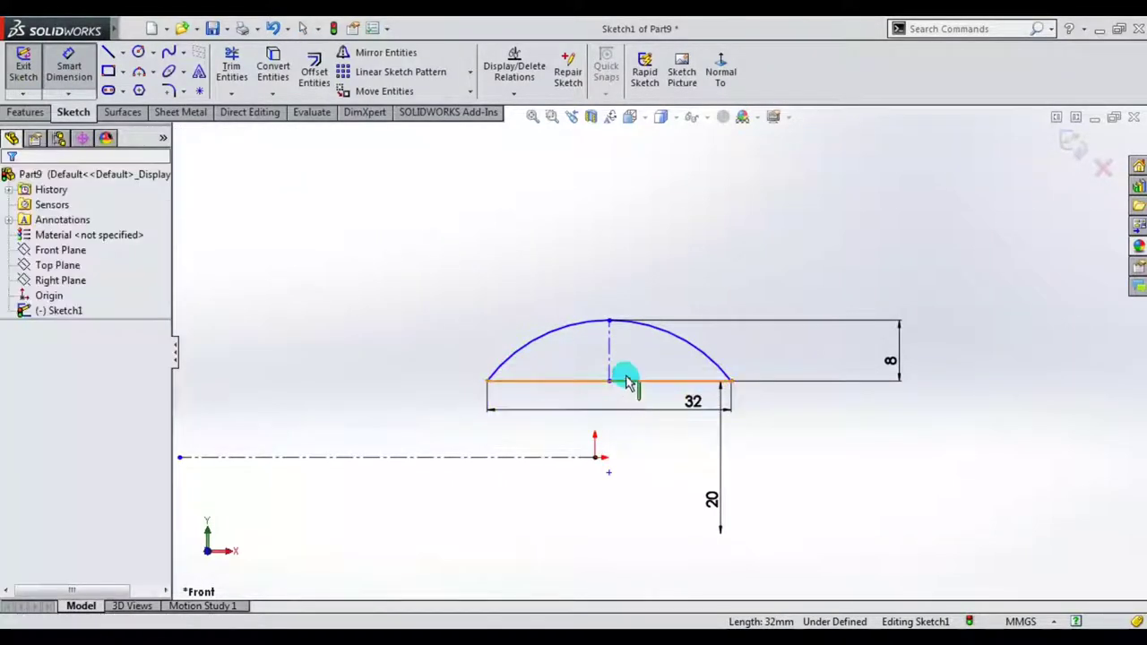
{"action": "left_click", "coordinate": [596, 459], "text": "ctrl"}
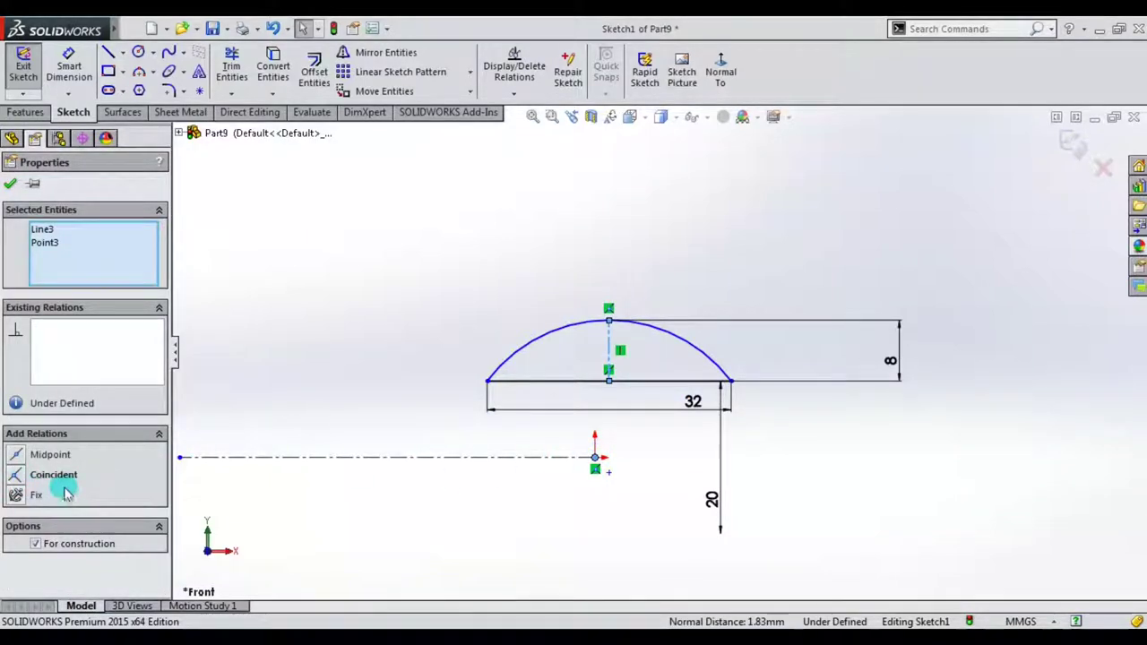
{"action": "left_click", "coordinate": [619, 459]}
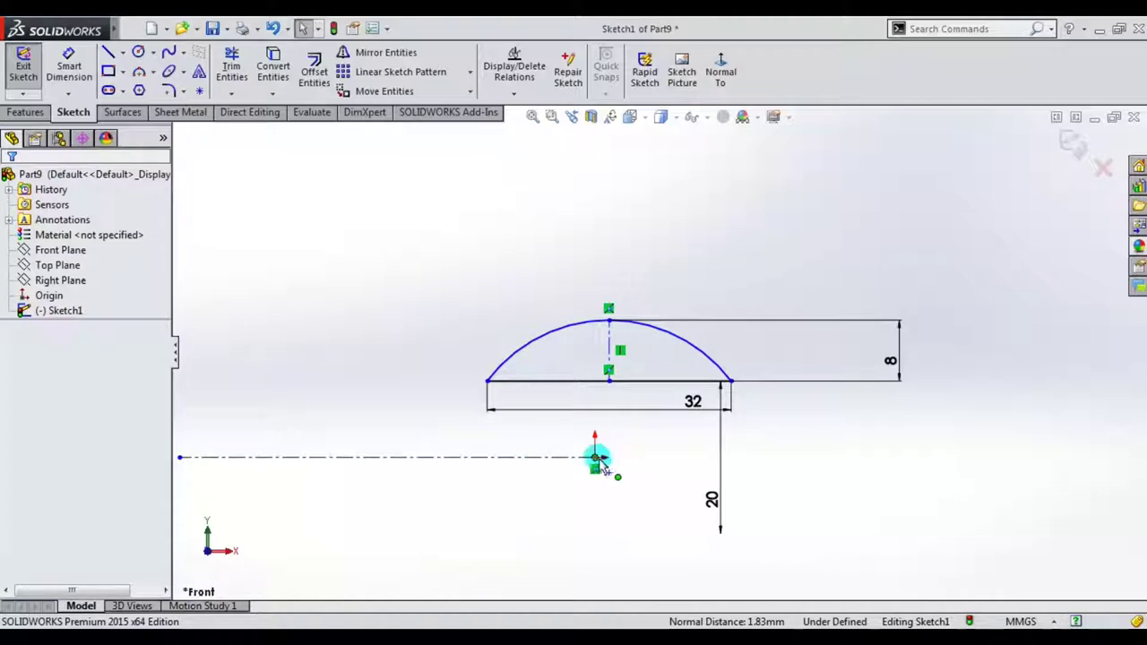
- Add a Vertical relation between the centre line's base point and the origin
{"action": "left_click", "coordinate": [596, 457]}
{"action": "left_click", "coordinate": [608, 380], "text": "ctrl"}
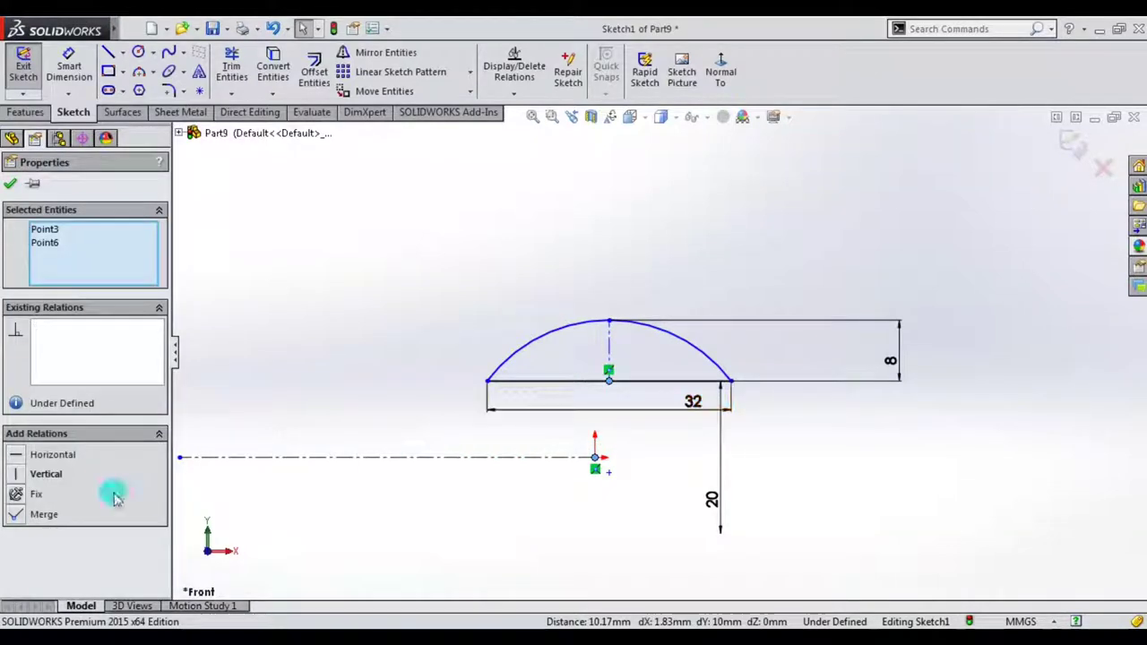
{"action": "left_click", "coordinate": [13, 475]}
{"action": "left_click", "coordinate": [381, 423]}
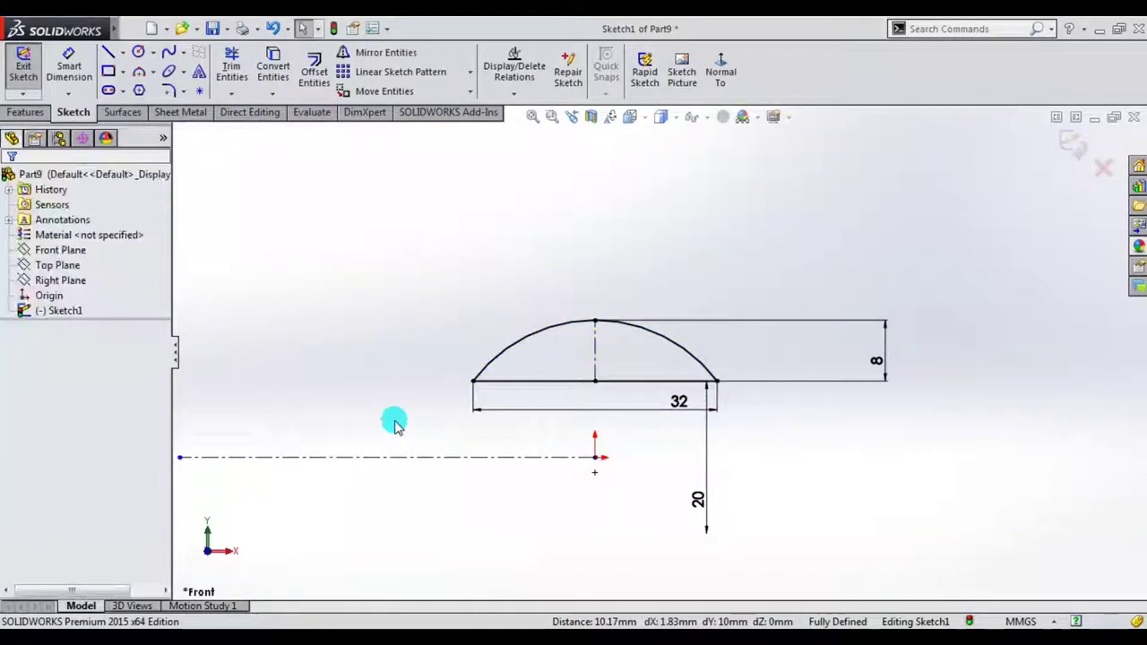
{"action": "left_click", "coordinate": [40, 117]}
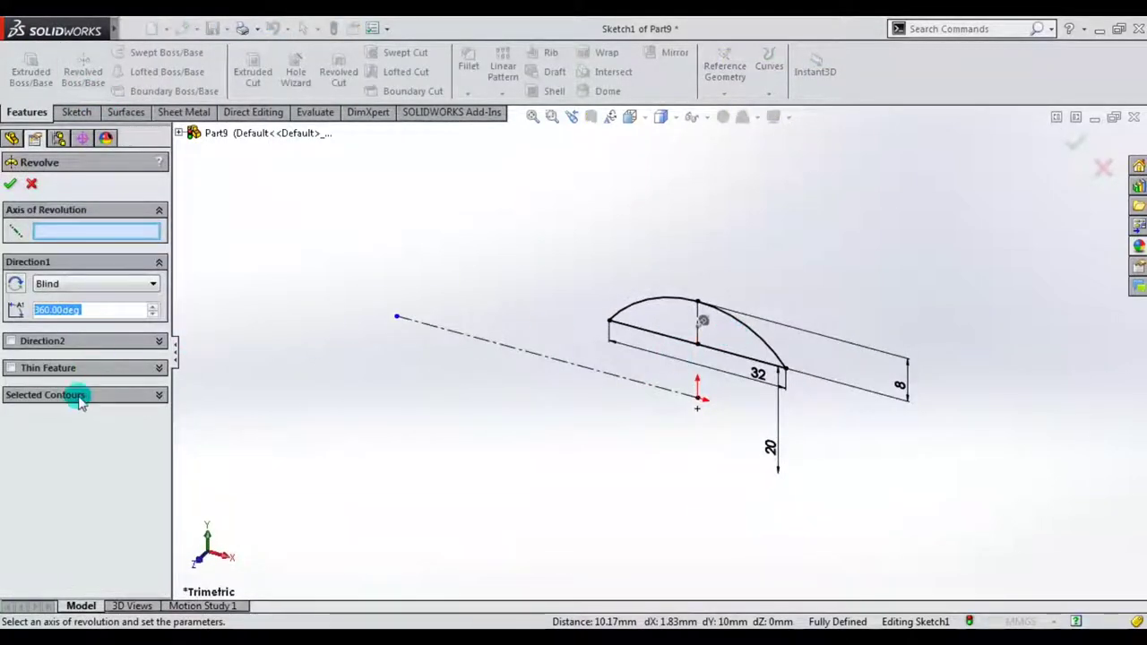
- Revolve the arch region 360° about horizontal centre line Line2 to form the bored ball
{"action": "left_click", "coordinate": [79, 396]}
{"action": "left_click", "coordinate": [736, 353]}
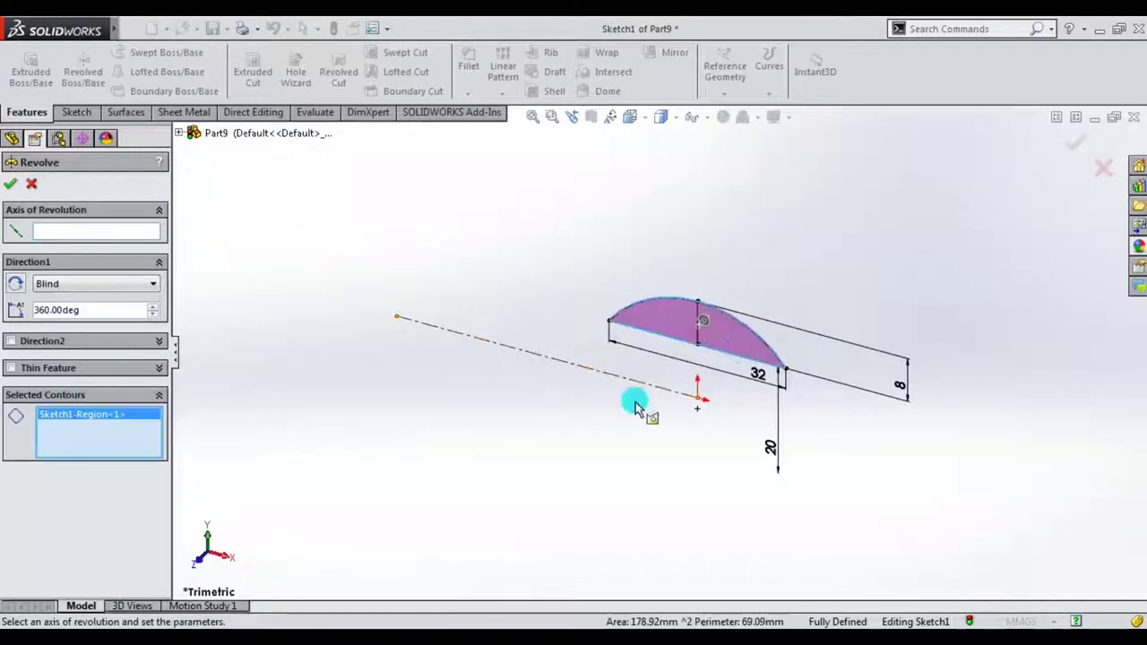
{"action": "left_click", "coordinate": [113, 233]}
{"action": "left_click", "coordinate": [445, 332]}
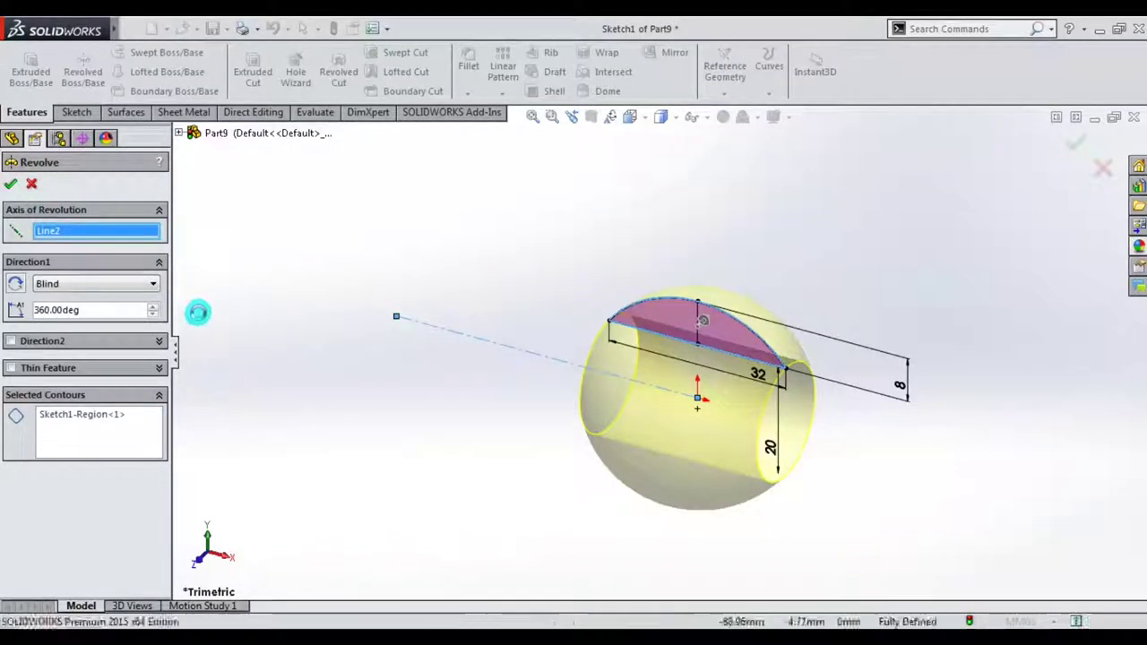
{"action": "key", "text": "Return"}
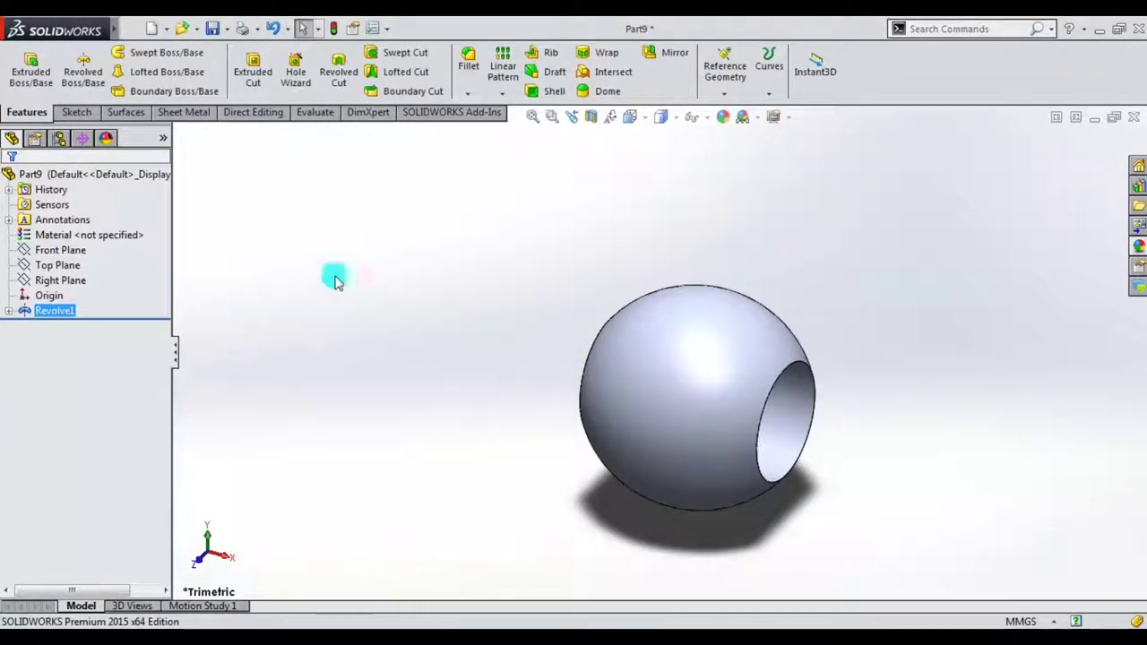
- Sketch a small rectangle at the ball's top on the Front Plane, viewed face-on
{"action": "left_click", "coordinate": [68, 250]}
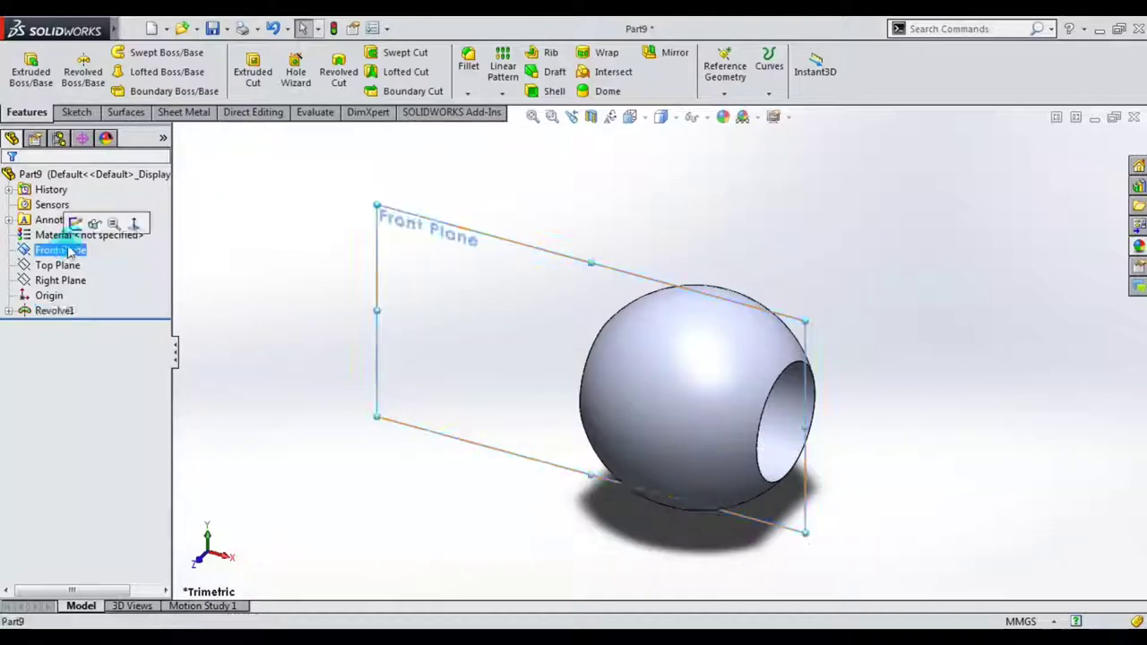
{"action": "left_click", "coordinate": [78, 225]}
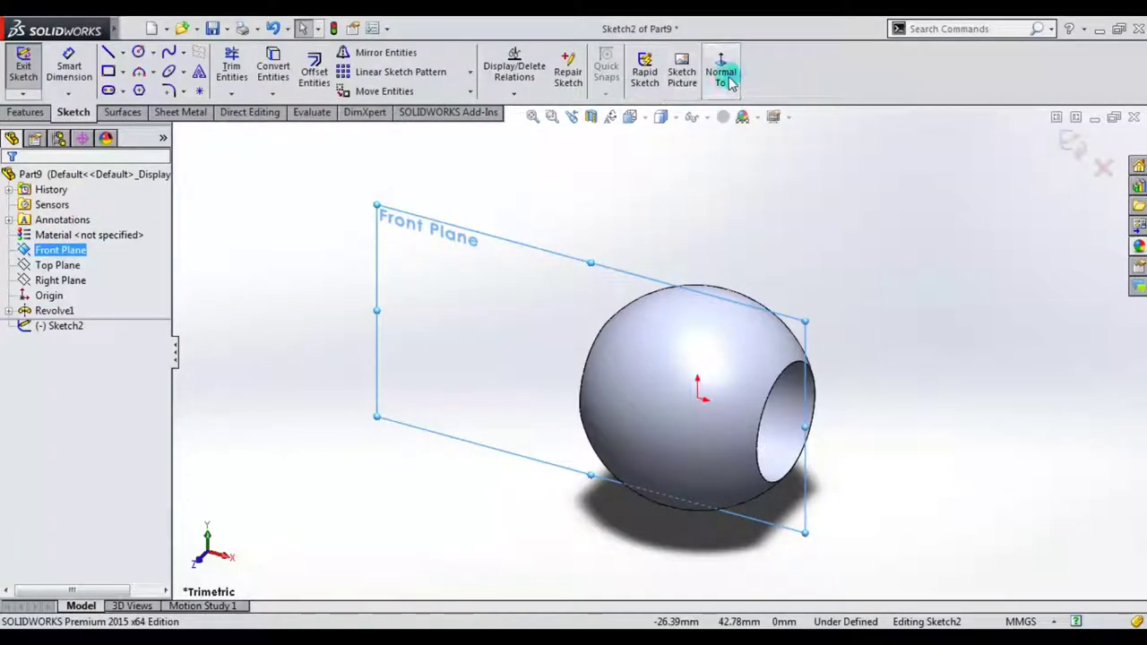
{"action": "left_click", "coordinate": [721, 72]}
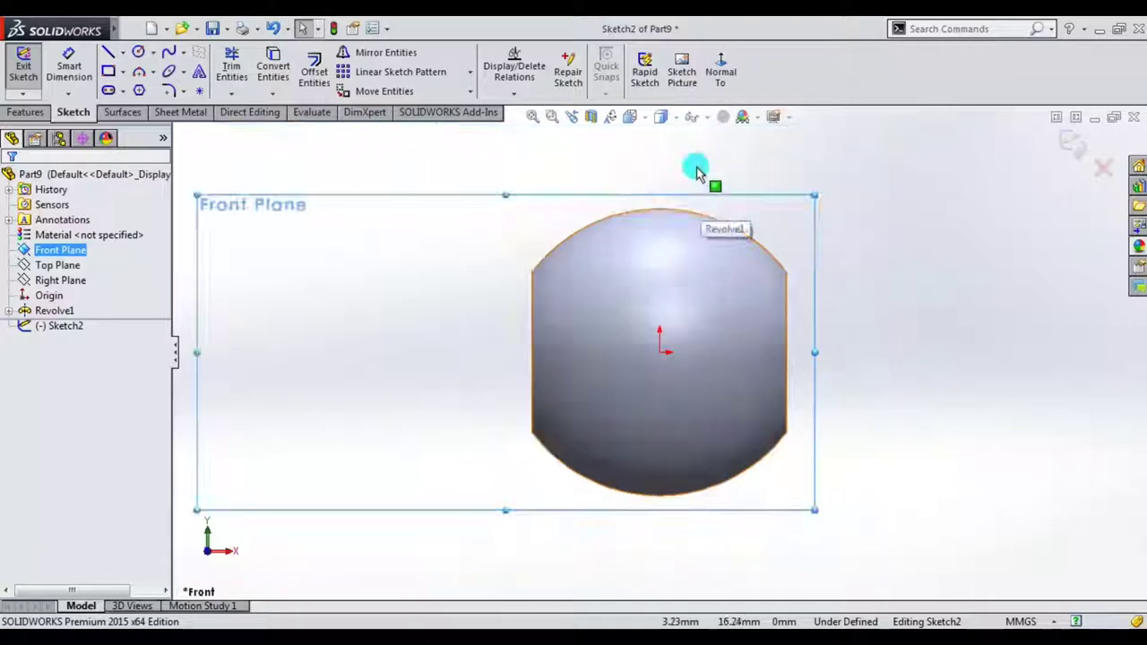
{"action": "scroll", "coordinate": [615, 180], "scroll_direction": "down", "scroll_amount": 2}
{"action": "left_click", "coordinate": [139, 53]}
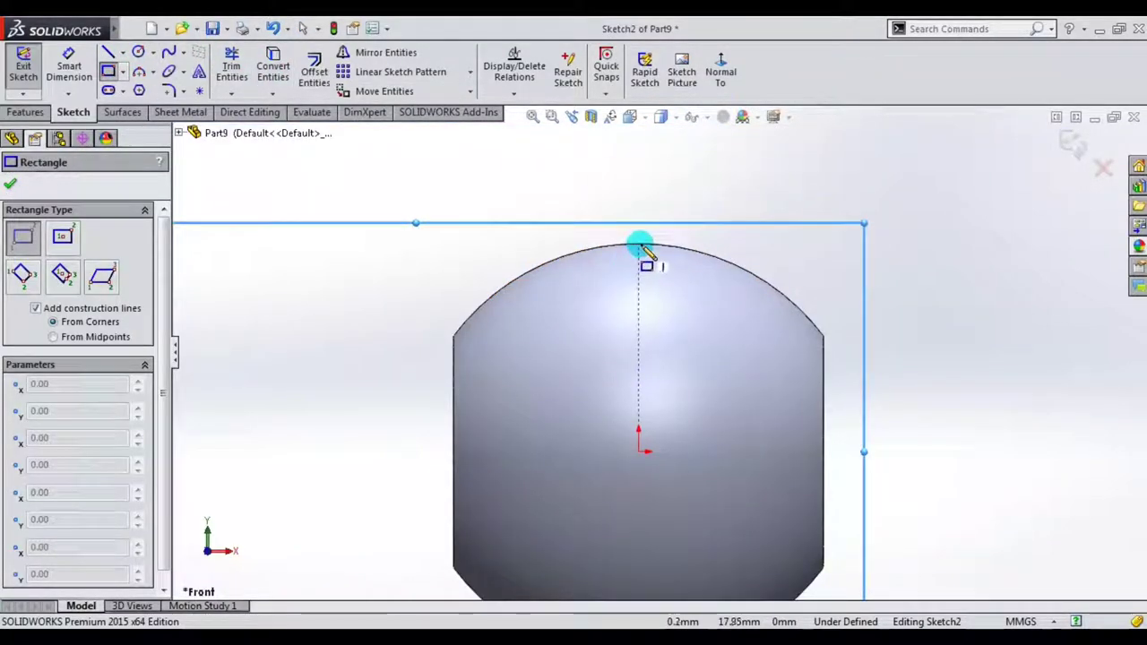
{"action": "left_click_drag", "start_coordinate": [635, 244], "coordinate": [608, 296]}
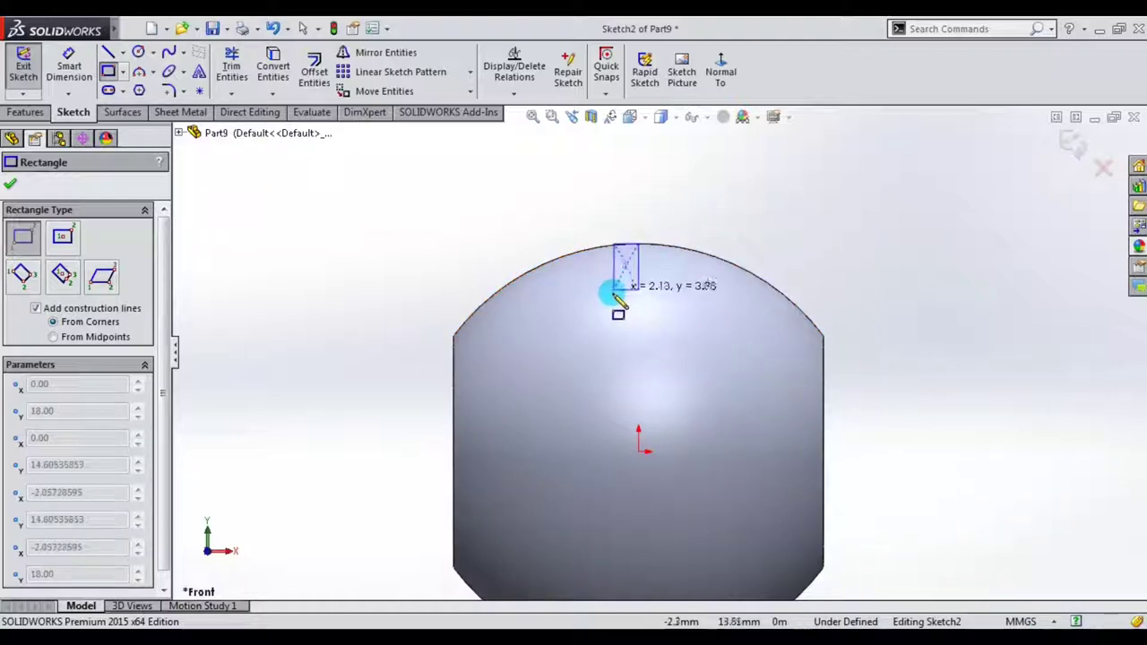
{"action": "left_click", "coordinate": [599, 300]}
{"action": "key", "text": "Escape"}
- Dimension the rectangle 4 mm wide and 3 mm high
{"action": "left_click", "coordinate": [84, 74]}
{"action": "scroll", "coordinate": [627, 260], "scroll_direction": "down", "scroll_amount": 2}
{"action": "left_click", "coordinate": [623, 255]}
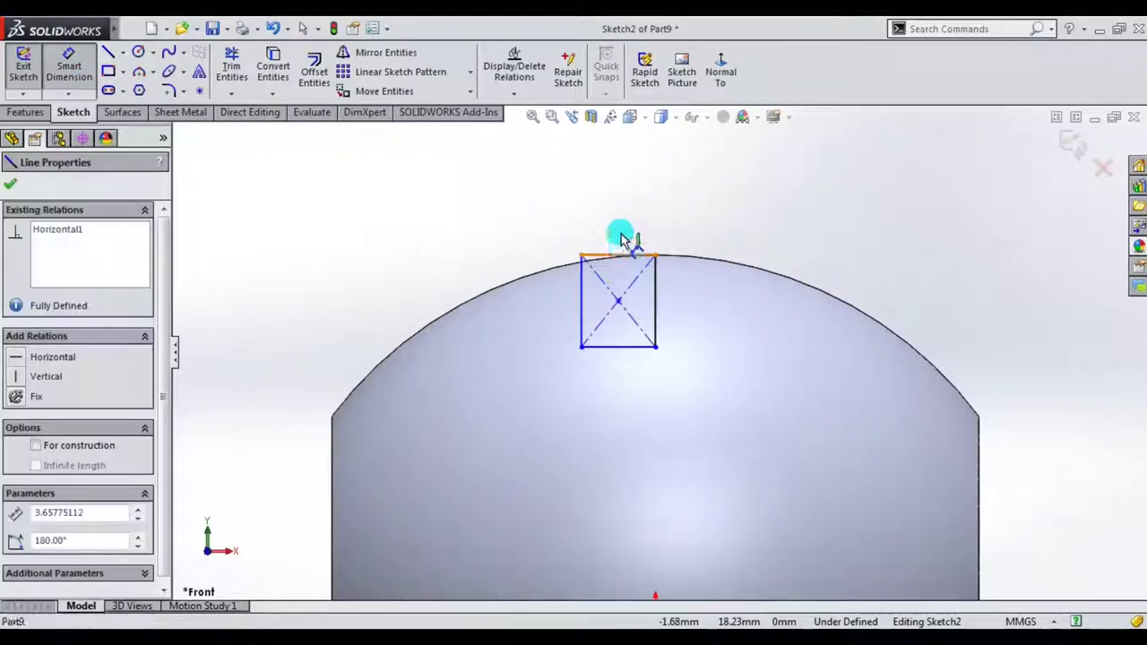
{"action": "left_click", "coordinate": [624, 230]}
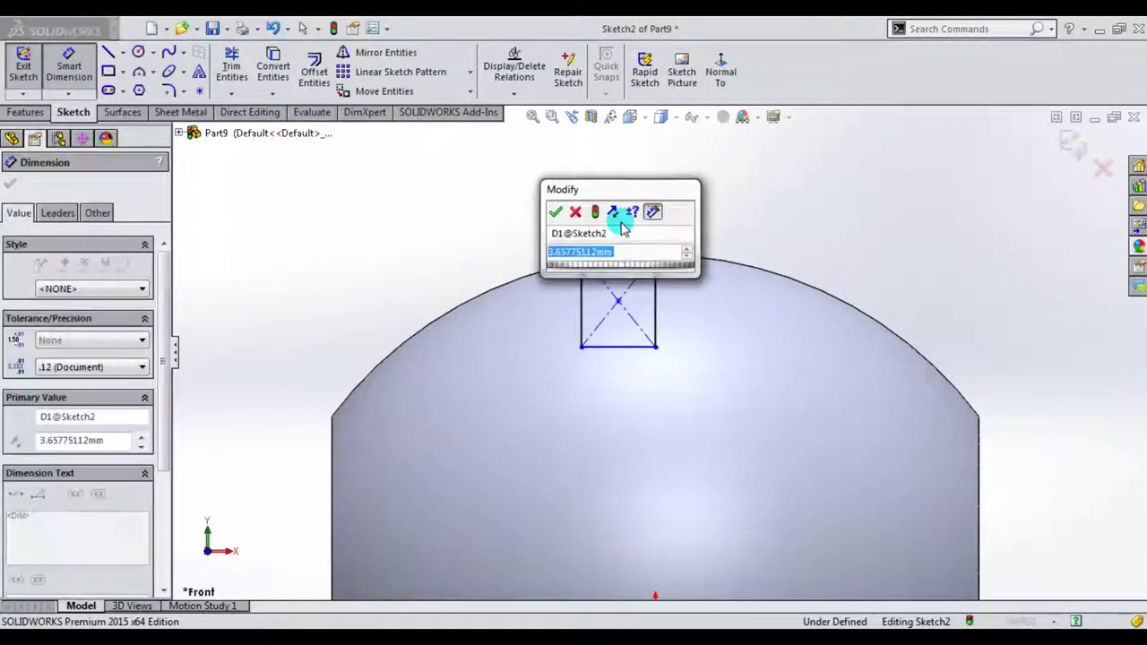
{"action": "type", "text": "4"}
{"action": "key", "text": "Return"}
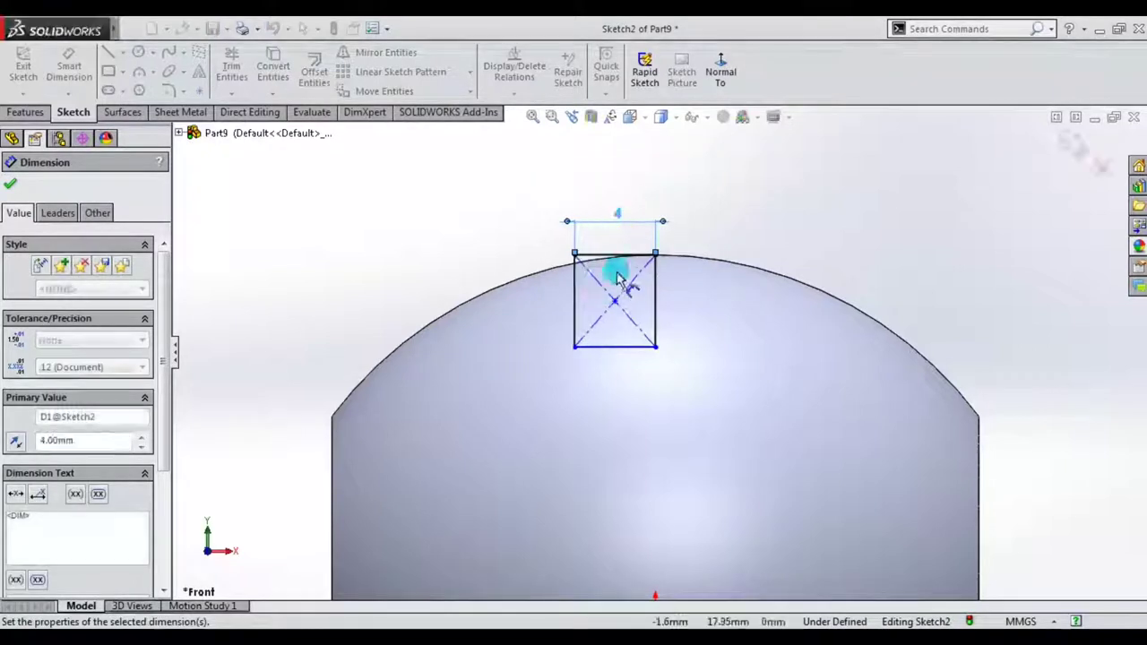
{"action": "left_click", "coordinate": [578, 301]}
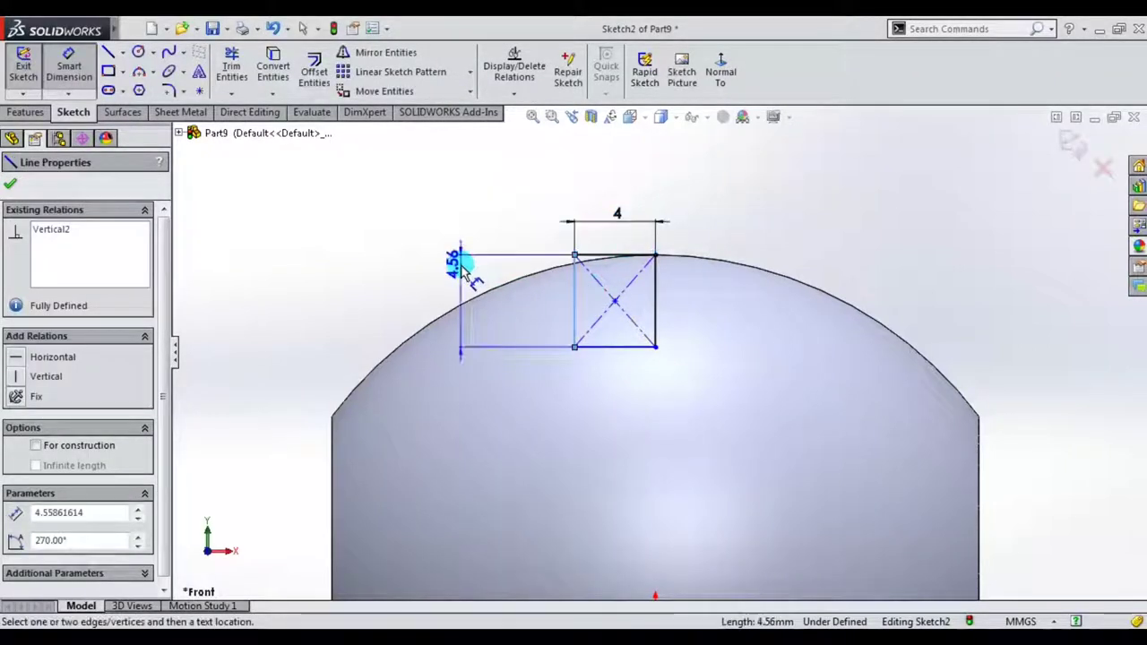
{"action": "left_click", "coordinate": [461, 269]}
{"action": "type", "text": "3"}
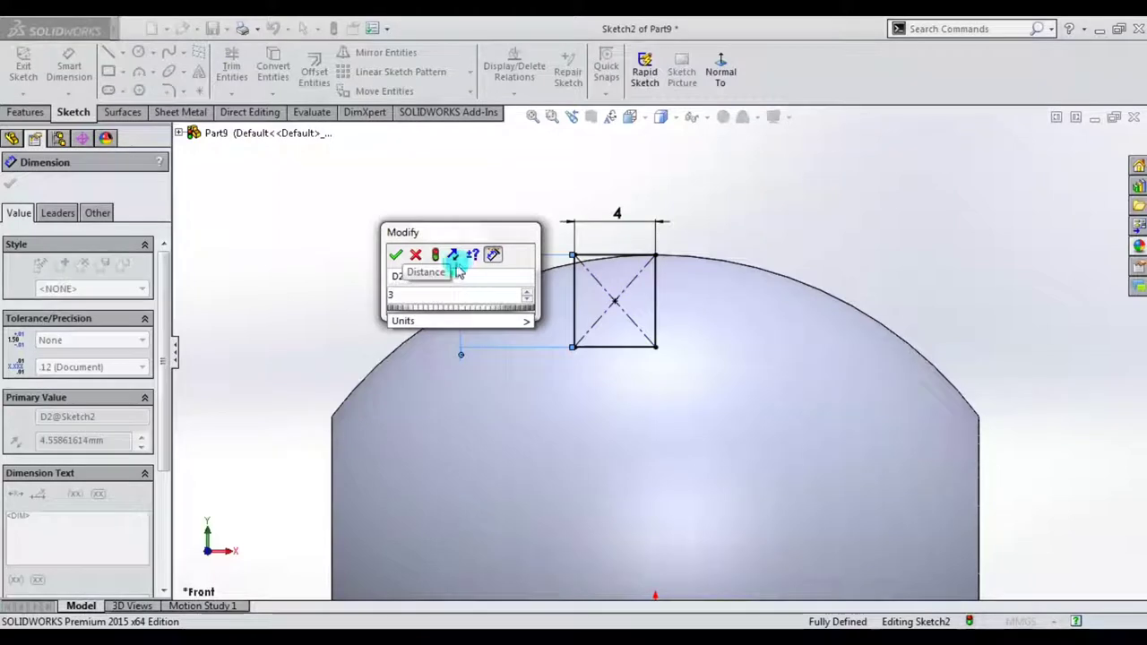
{"action": "left_click", "coordinate": [396, 256]}
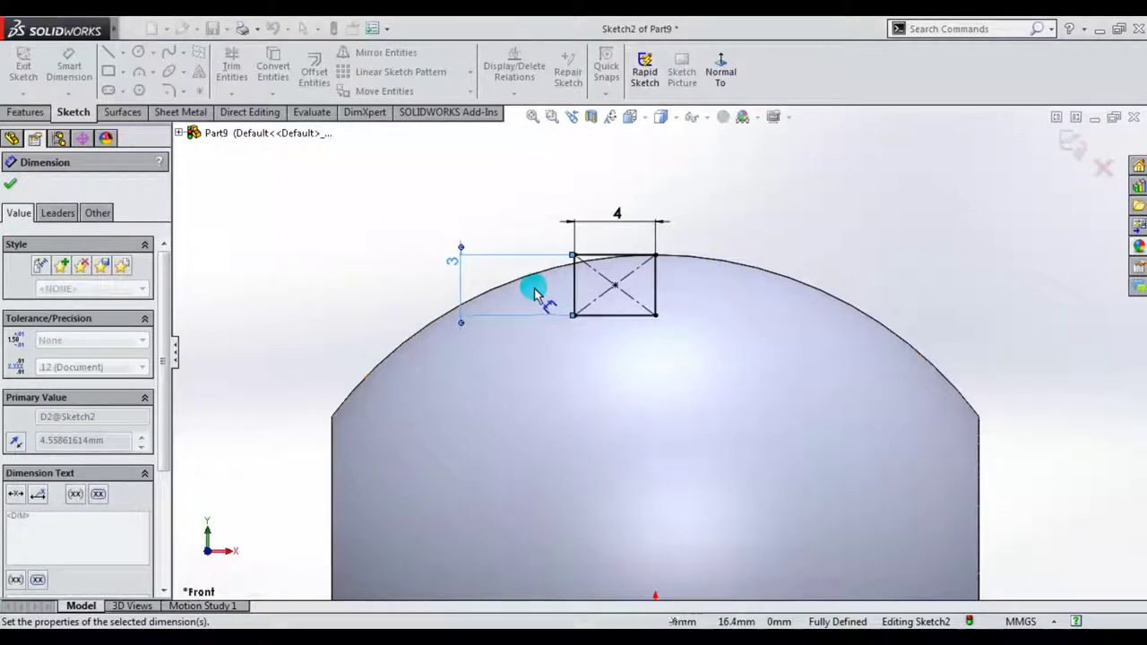
- Draw a vertical centerline down from the rectangle's right corner
{"action": "scroll", "coordinate": [602, 303], "scroll_direction": "down", "scroll_amount": 1}
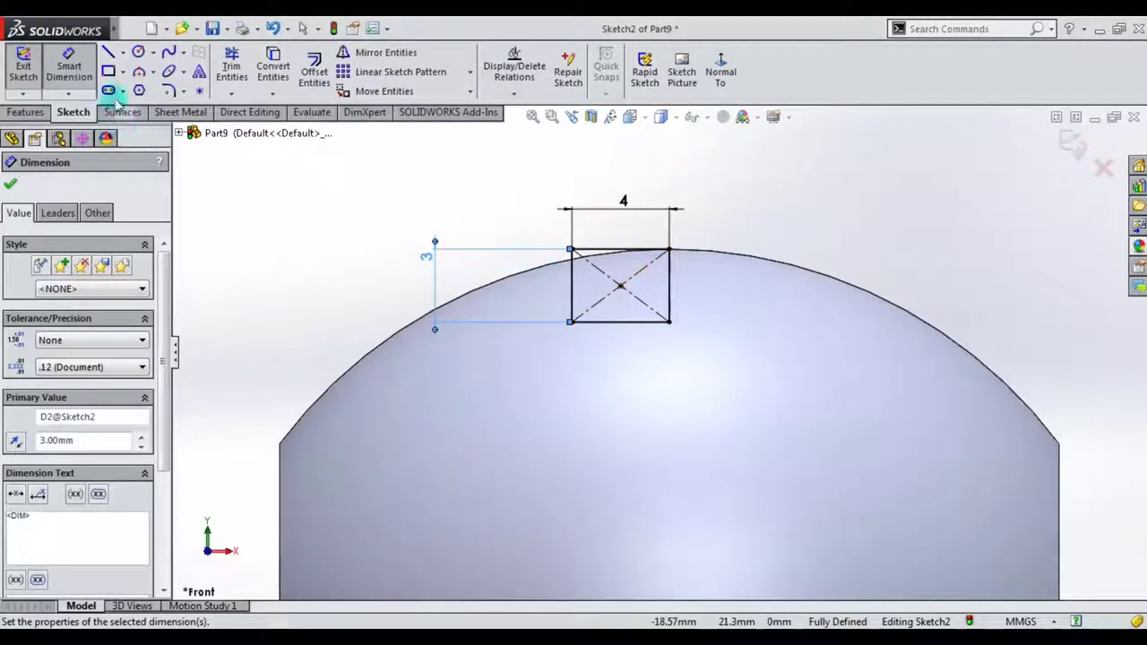
{"action": "left_click", "coordinate": [123, 53]}
{"action": "left_click", "coordinate": [134, 87]}
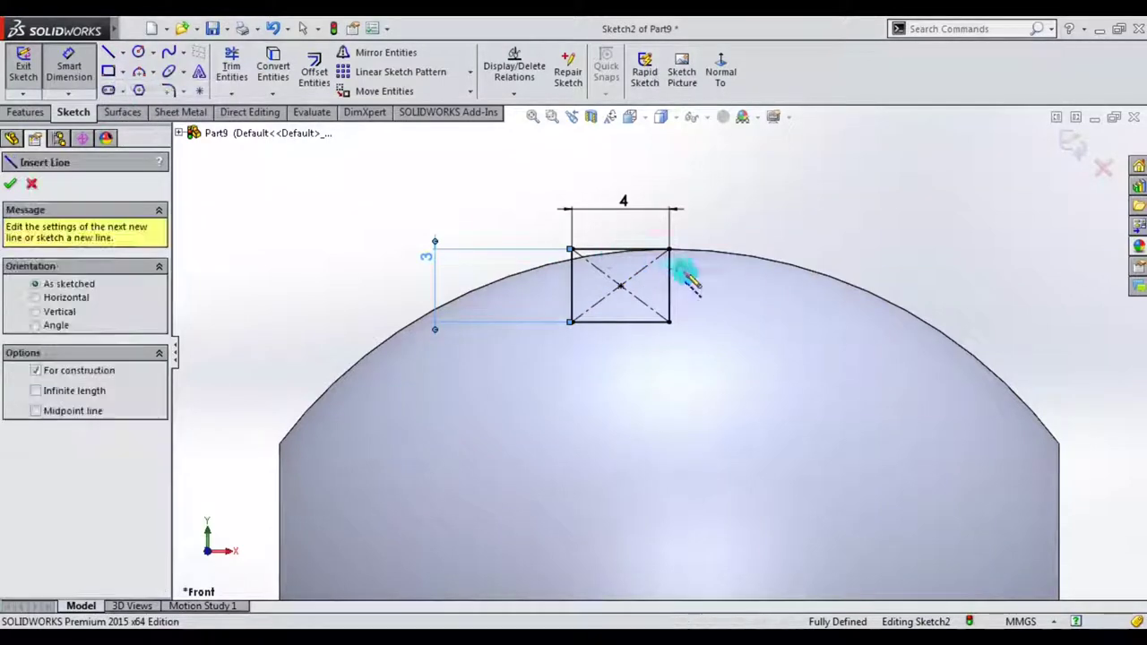
{"action": "left_click", "coordinate": [668, 251]}
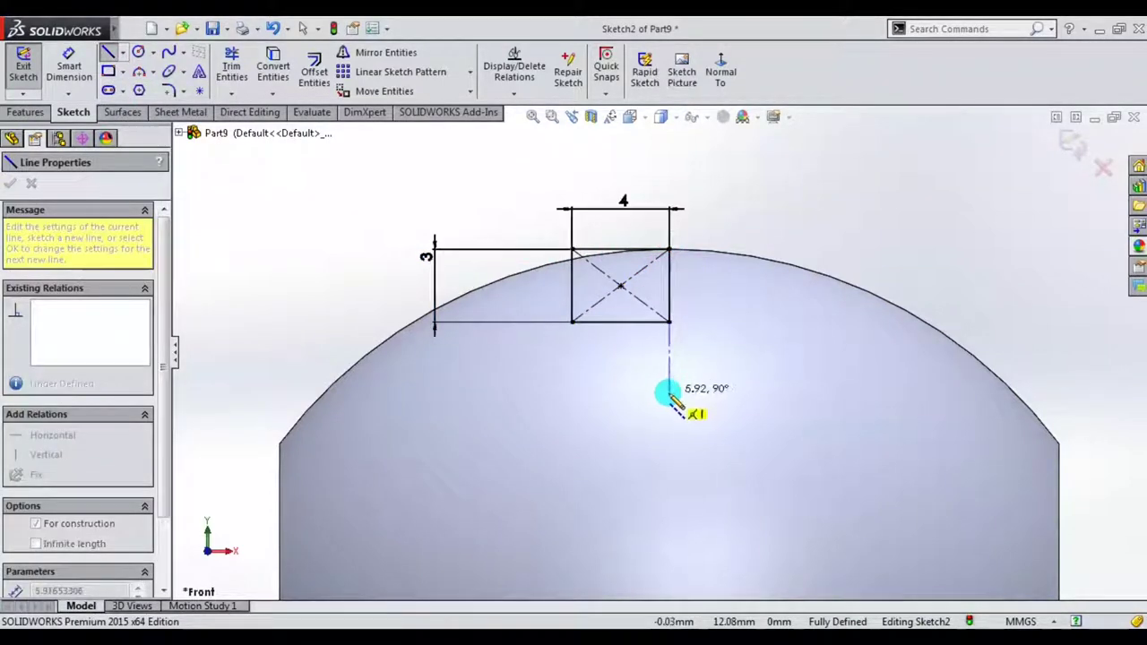
{"action": "left_click", "coordinate": [669, 392]}
{"action": "key", "text": "Escape"}
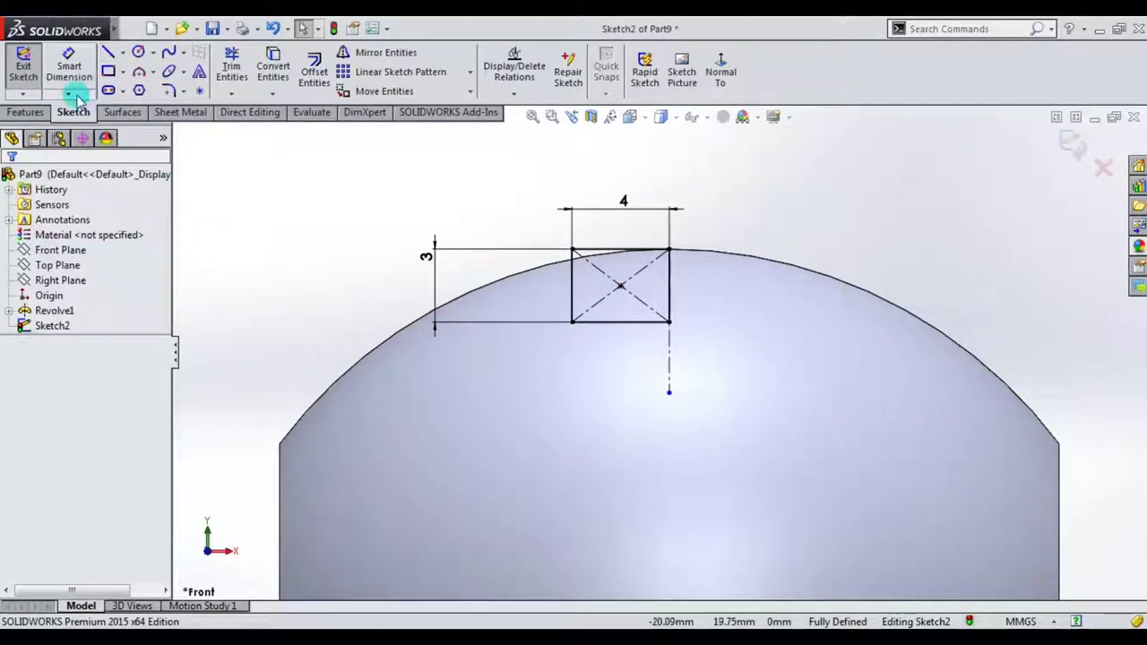
{"action": "left_click", "coordinate": [25, 114]}
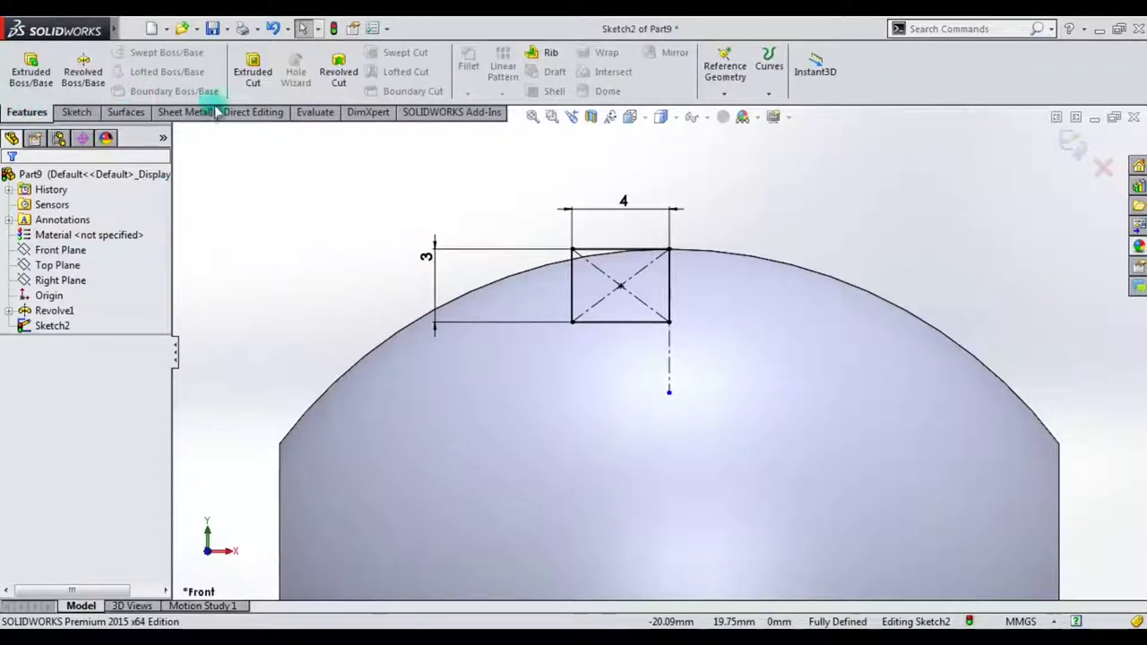
- Start a Revolved Cut and select only the rectangle region as its profile
{"action": "left_click", "coordinate": [339, 72]}
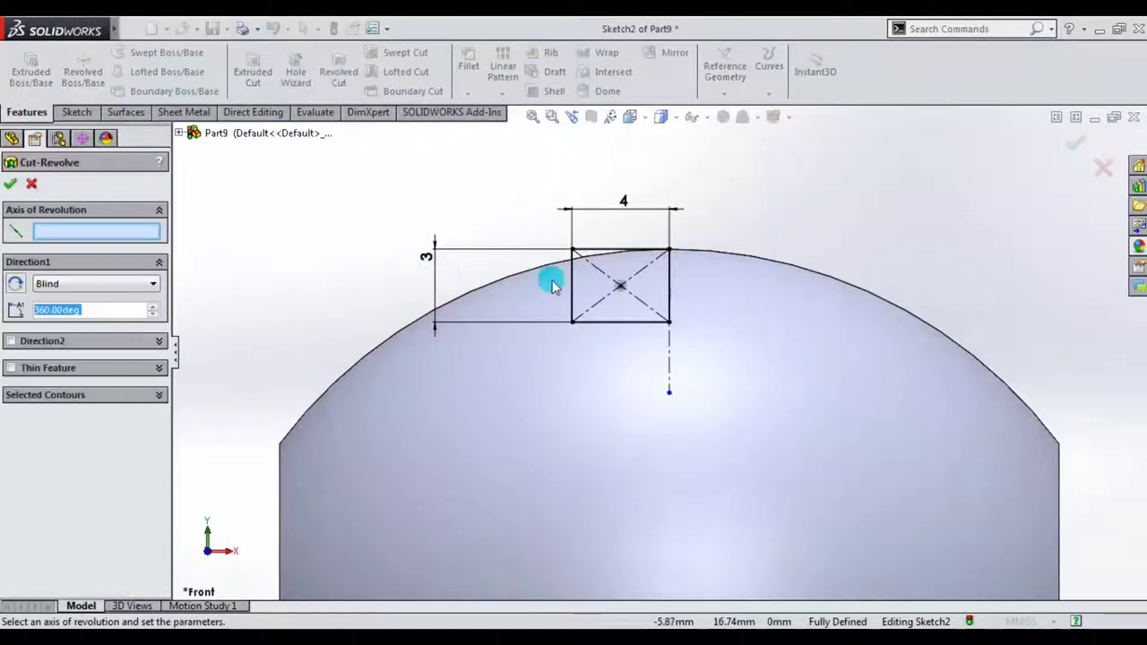
{"action": "key", "text": "f"}
{"action": "left_click", "coordinate": [153, 397]}
{"action": "left_click", "coordinate": [146, 425]}
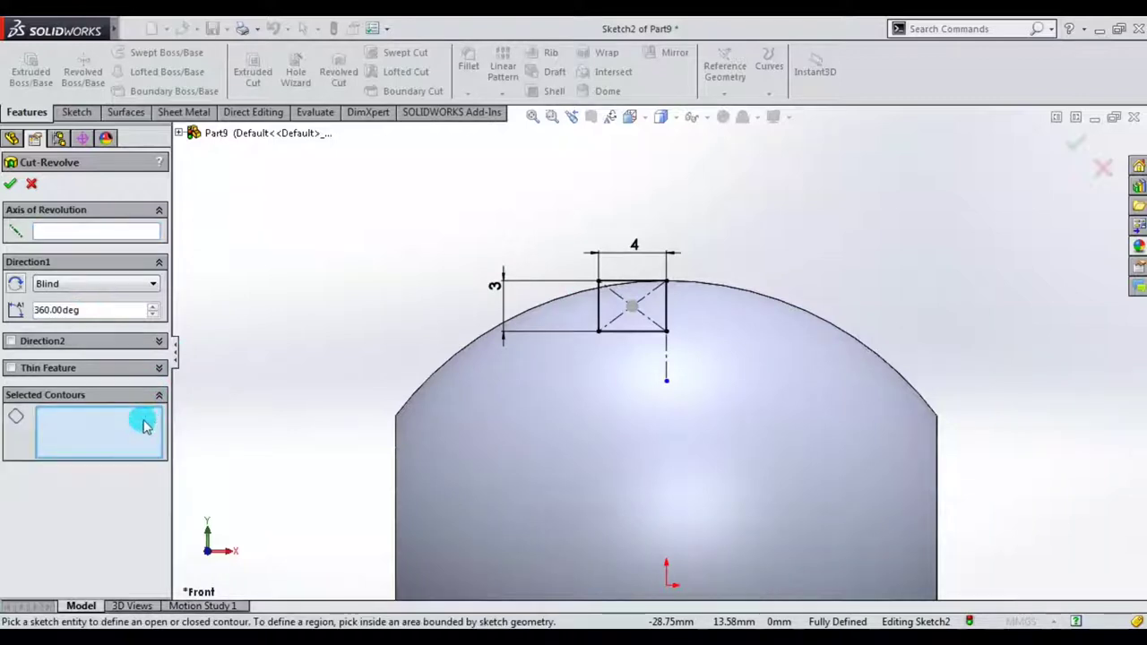
{"action": "left_click", "coordinate": [610, 316]}
{"action": "scroll", "coordinate": [622, 325], "scroll_direction": "down", "scroll_amount": 2}
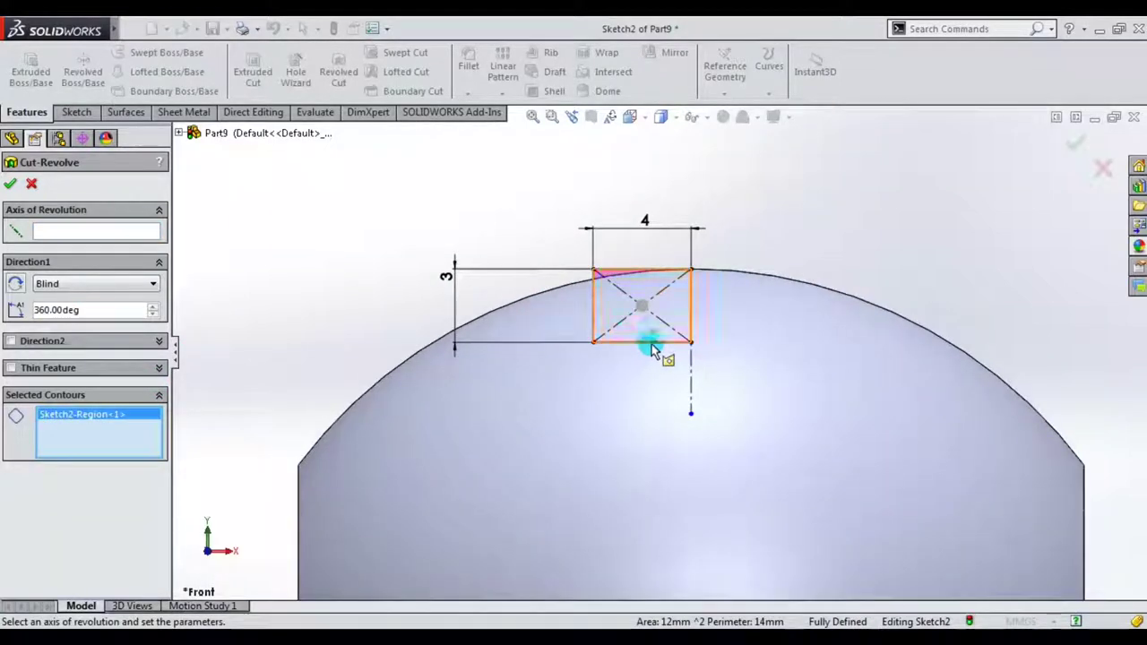
{"action": "left_click", "coordinate": [649, 345]}
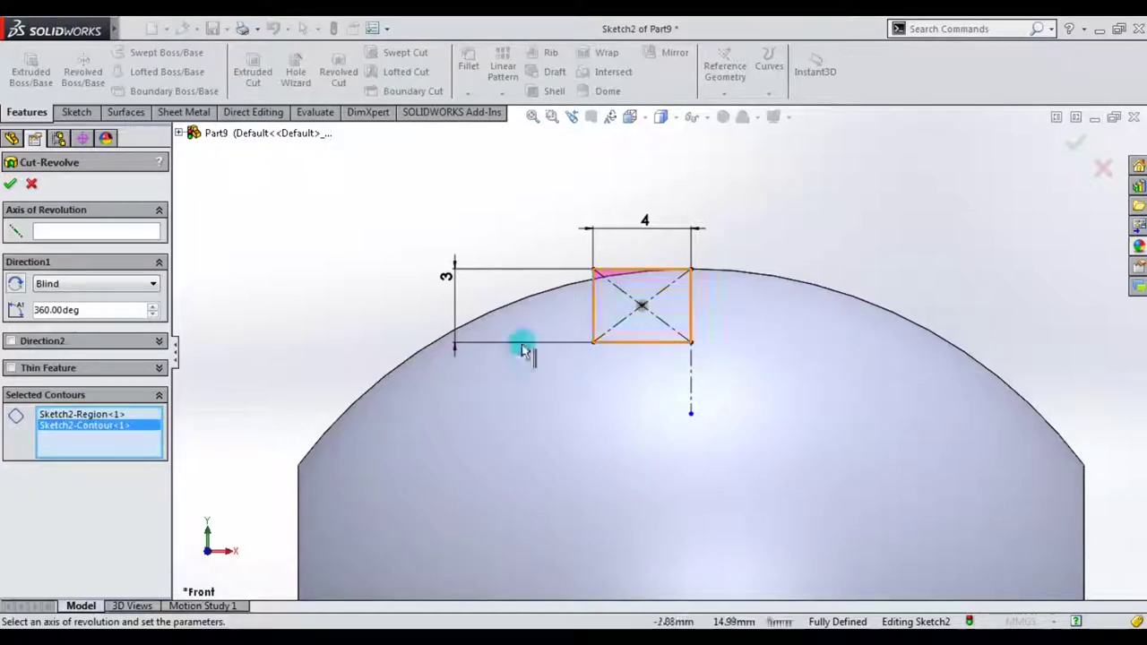
{"action": "right_click", "coordinate": [106, 448]}
{"action": "left_click", "coordinate": [144, 451]}
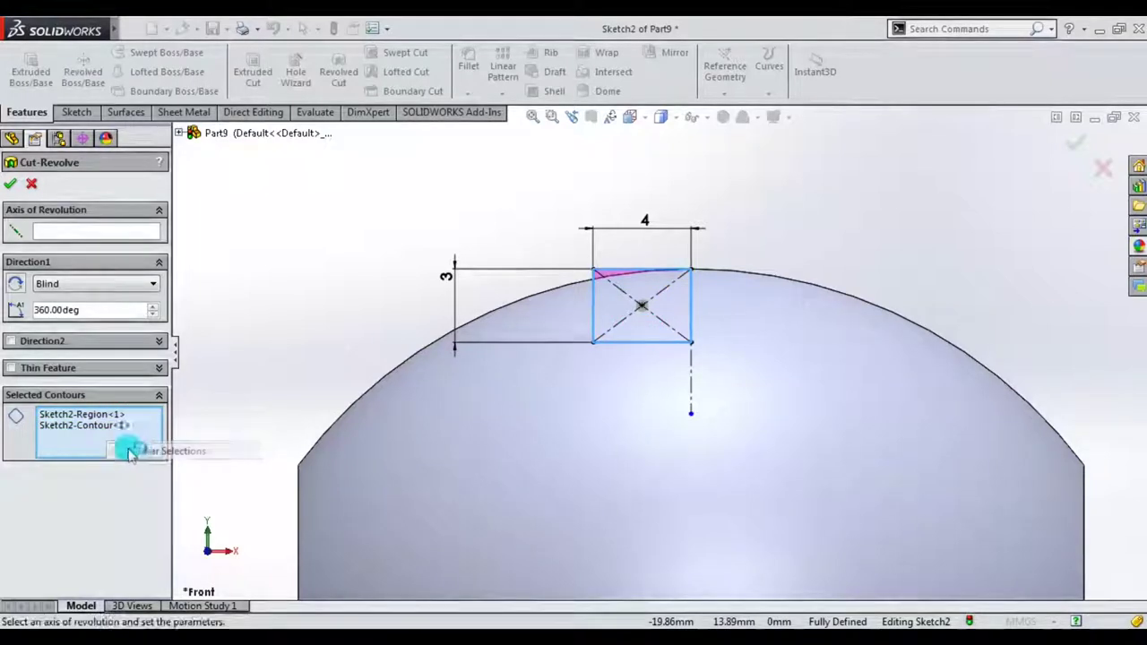
{"action": "left_click", "coordinate": [615, 318]}
- Use vertical centerline Line7 as the axis and confirm the cut into the ball's top
{"action": "middle_click_drag", "start_coordinate": [615, 320], "coordinate": [627, 383]}
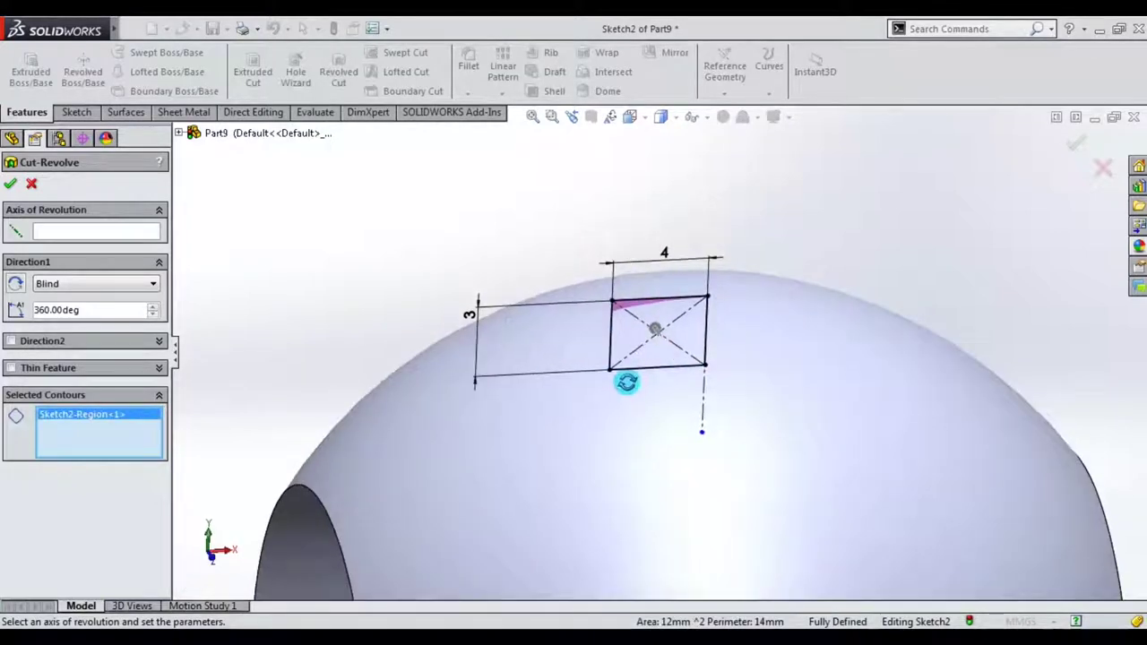
{"action": "left_click", "coordinate": [49, 232]}
{"action": "left_click", "coordinate": [702, 403]}
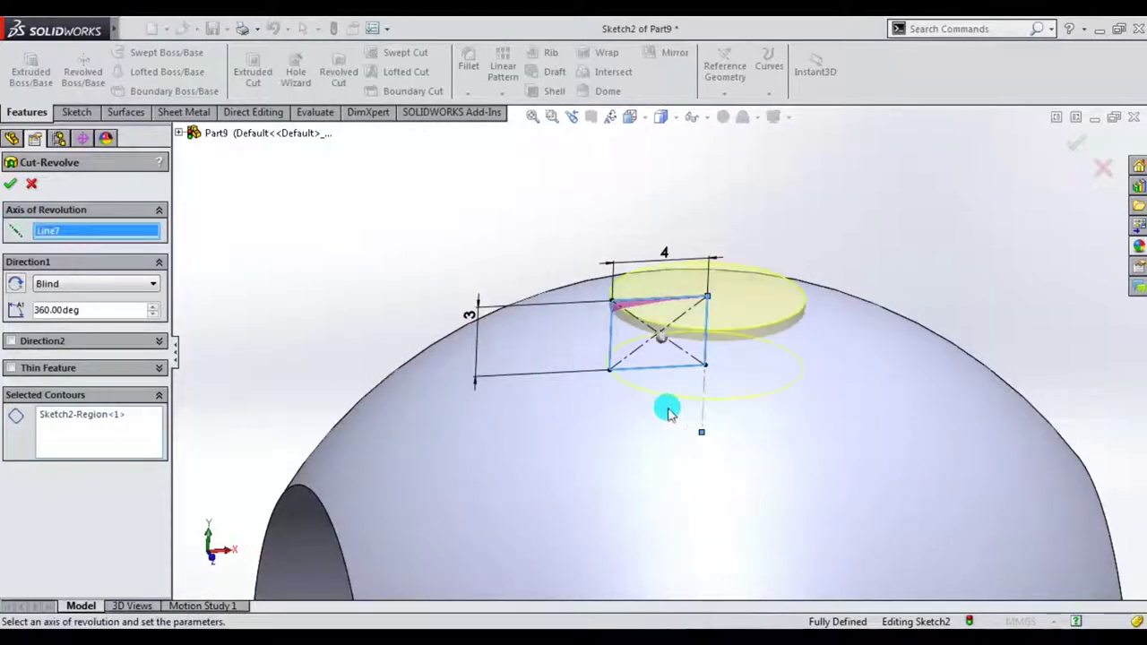
{"action": "left_click", "coordinate": [9, 185]}
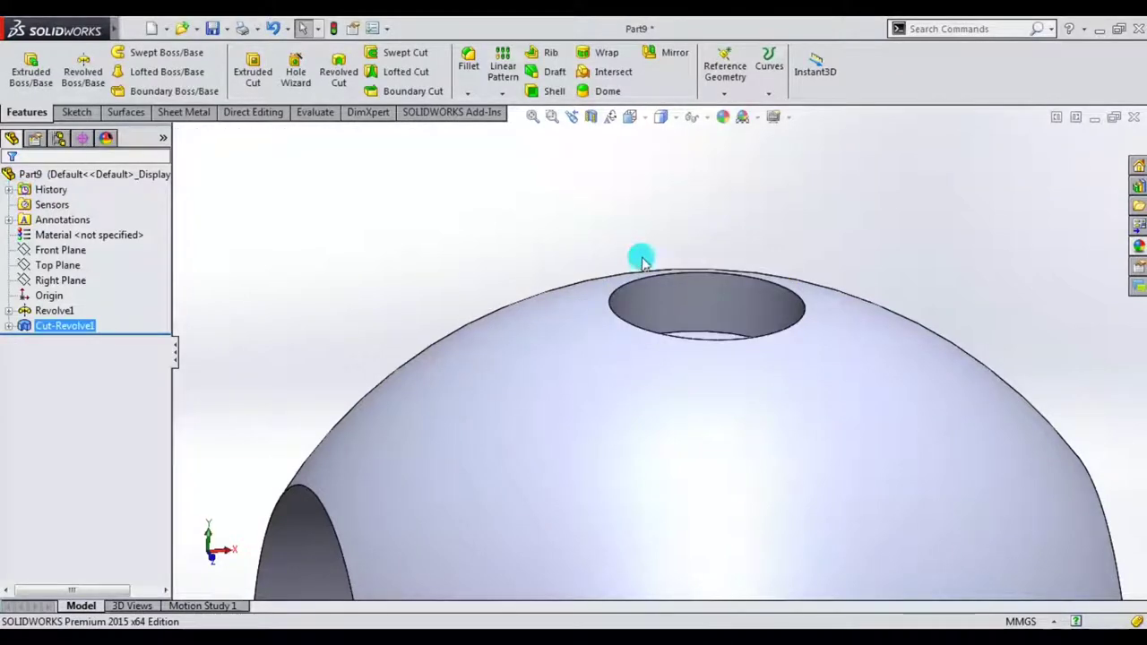
- Assign Plain Carbon Steel as the sphere's material
{"action": "scroll", "coordinate": [642, 260], "scroll_direction": "up", "scroll_amount": 2}
{"action": "scroll", "coordinate": [723, 358], "scroll_direction": "up", "scroll_amount": 3}
{"action": "scroll", "coordinate": [741, 313], "scroll_direction": "up", "scroll_amount": 2}
{"action": "mouse_move", "coordinate": [876, 361]}
{"action": "middle_mouse_down"}
{"action": "mouse_move", "coordinate": [857, 333]}
{"action": "mouse_move", "coordinate": [891, 341]}
{"action": "mouse_move", "coordinate": [863, 317]}
{"action": "mouse_move", "coordinate": [872, 343]}
{"action": "mouse_move", "coordinate": [856, 356]}
{"action": "middle_mouse_up"}
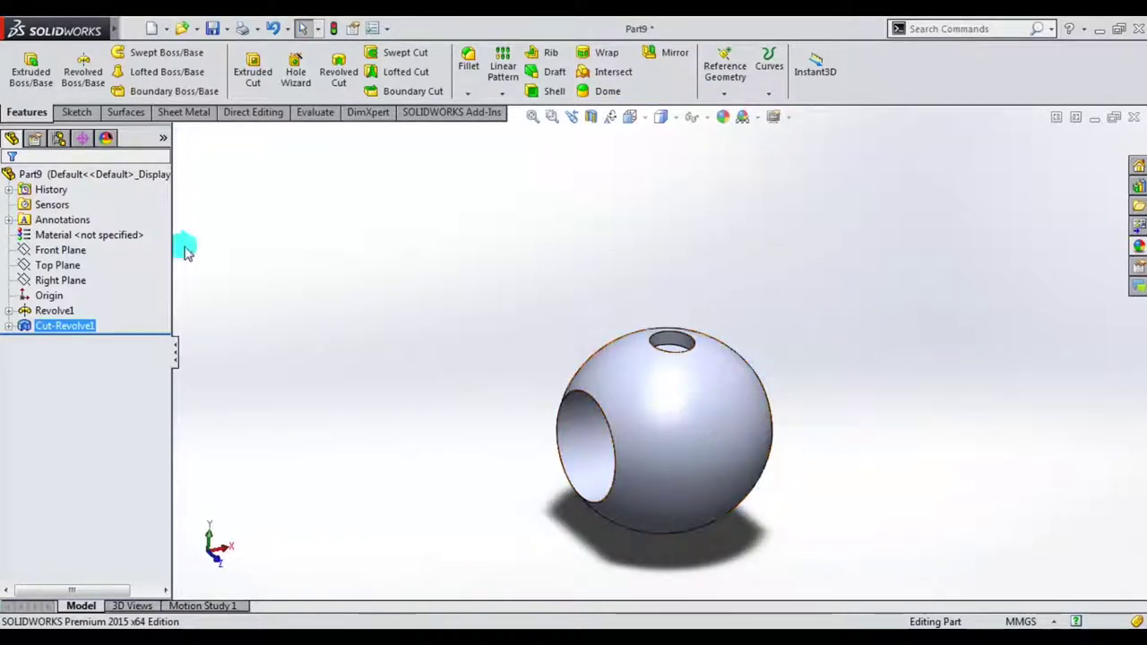
{"action": "right_click", "coordinate": [134, 242]}
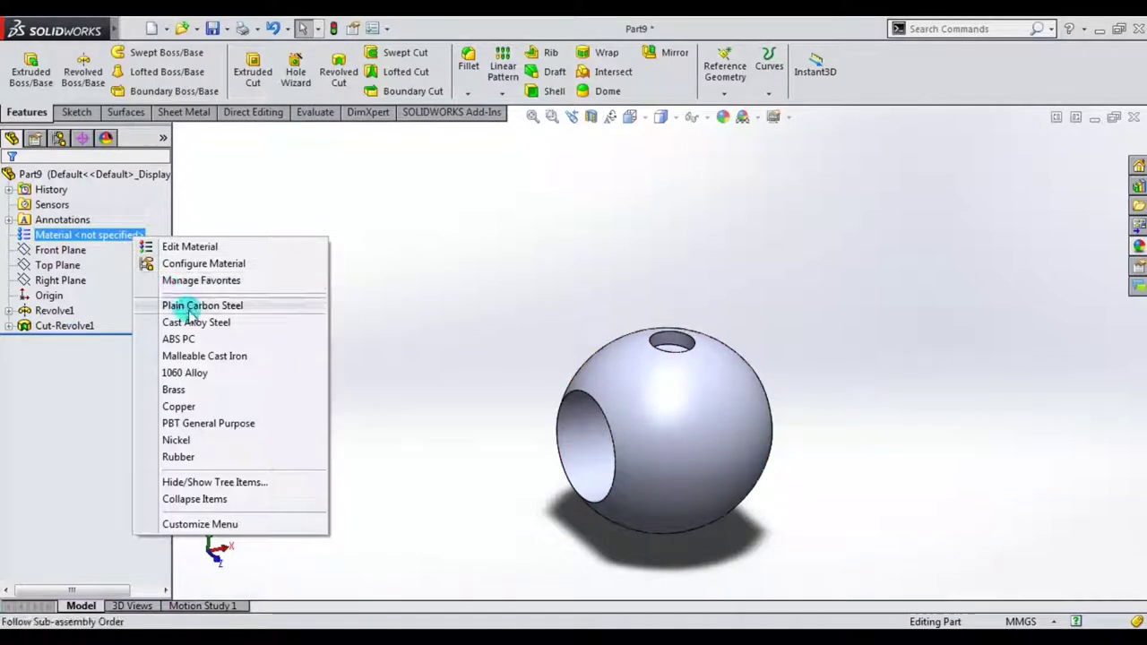
{"action": "left_click", "coordinate": [366, 318]}
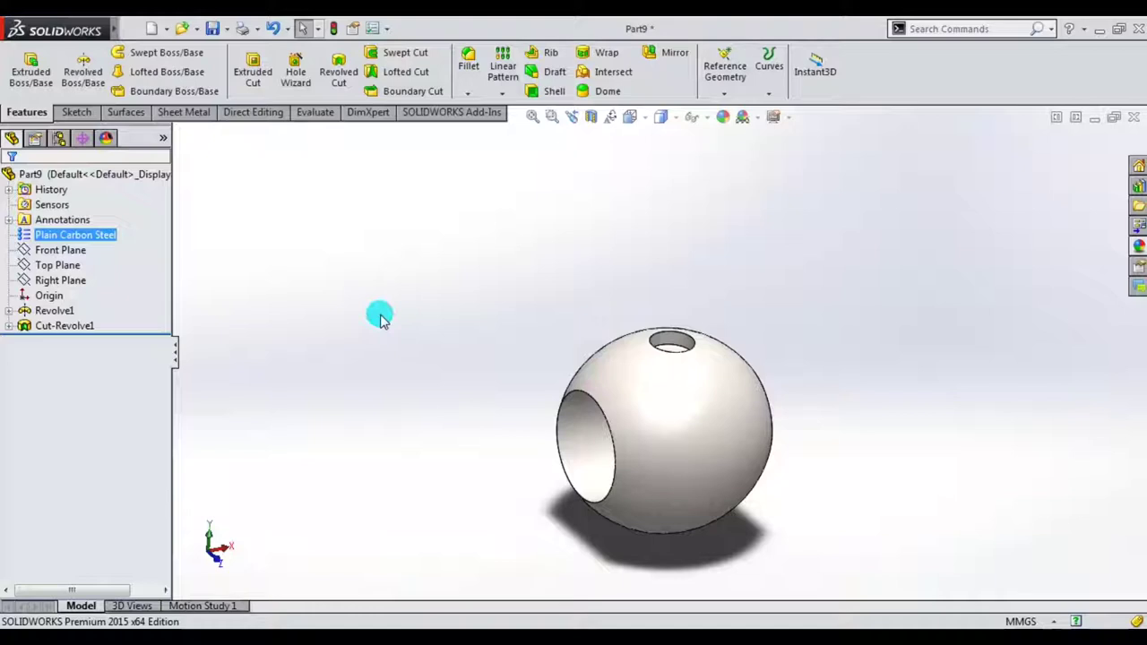
- Save the part as 'ball' and minimize its window
{"action": "key", "text": "ctrl+s"}
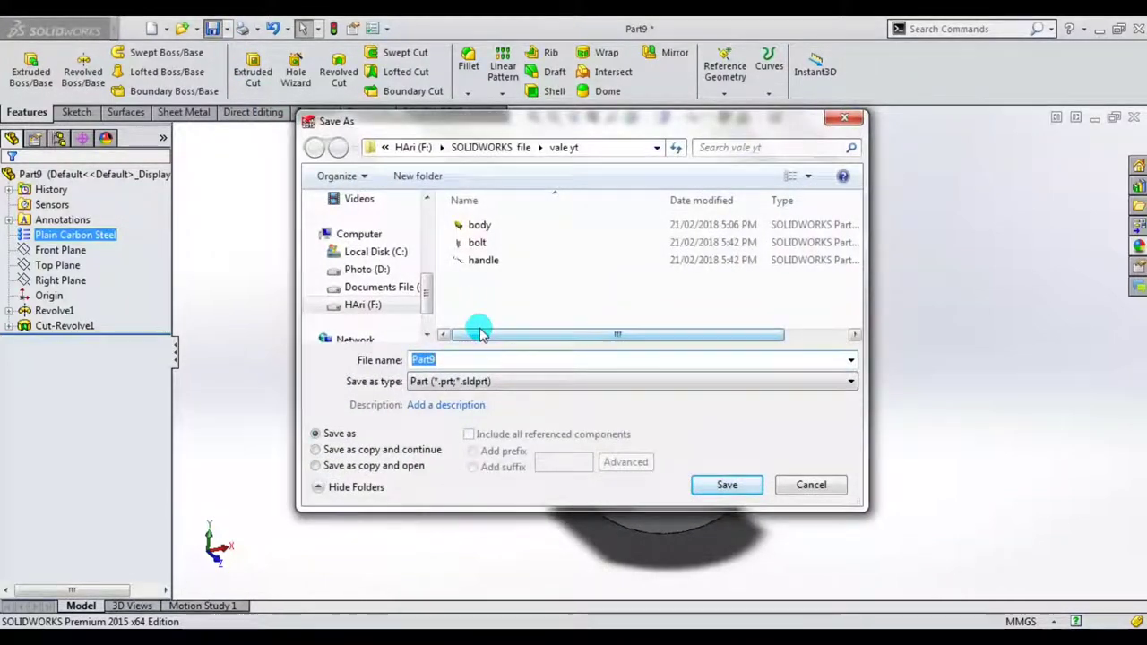
{"action": "type", "text": "ball"}
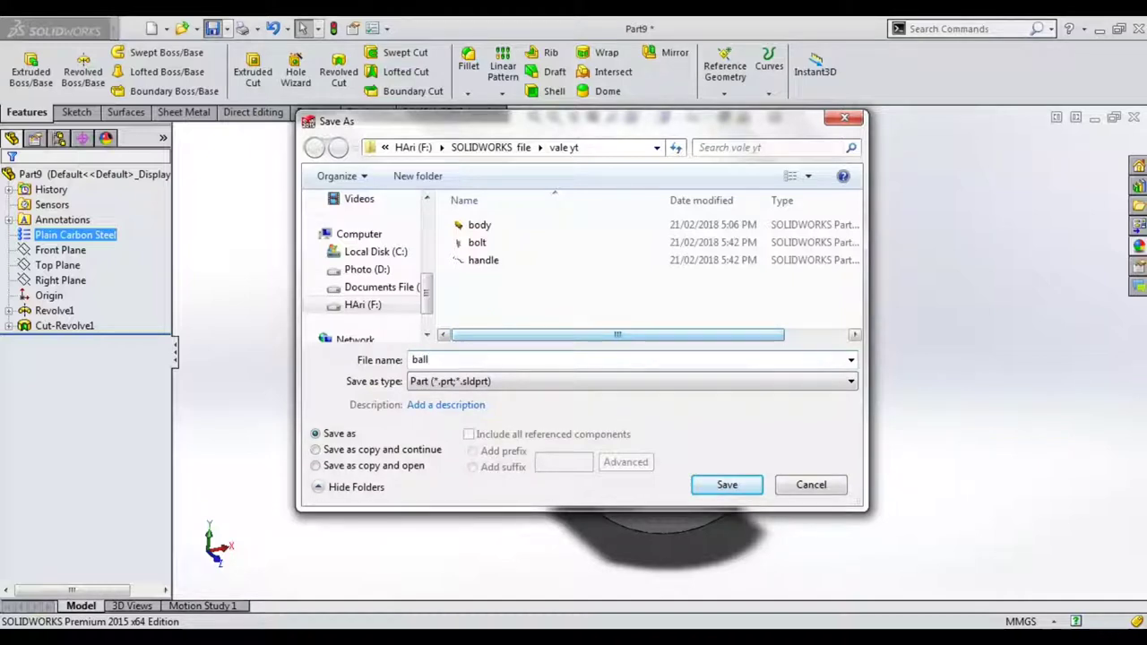
{"action": "left_click", "coordinate": [733, 484]}
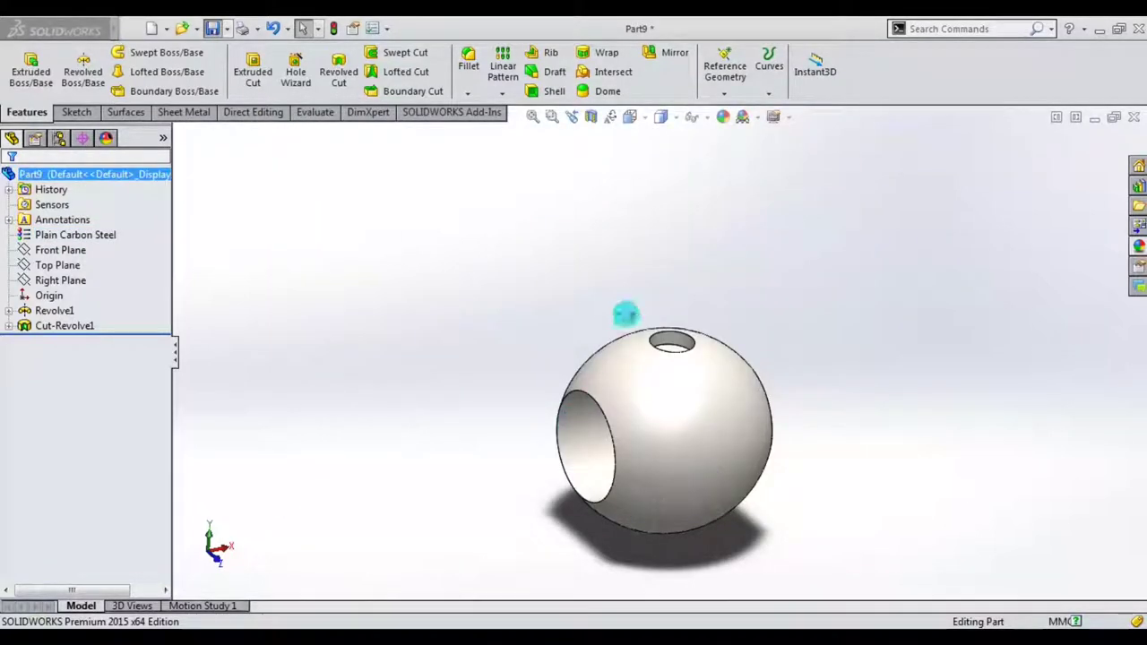
{"action": "left_click", "coordinate": [1097, 119]}
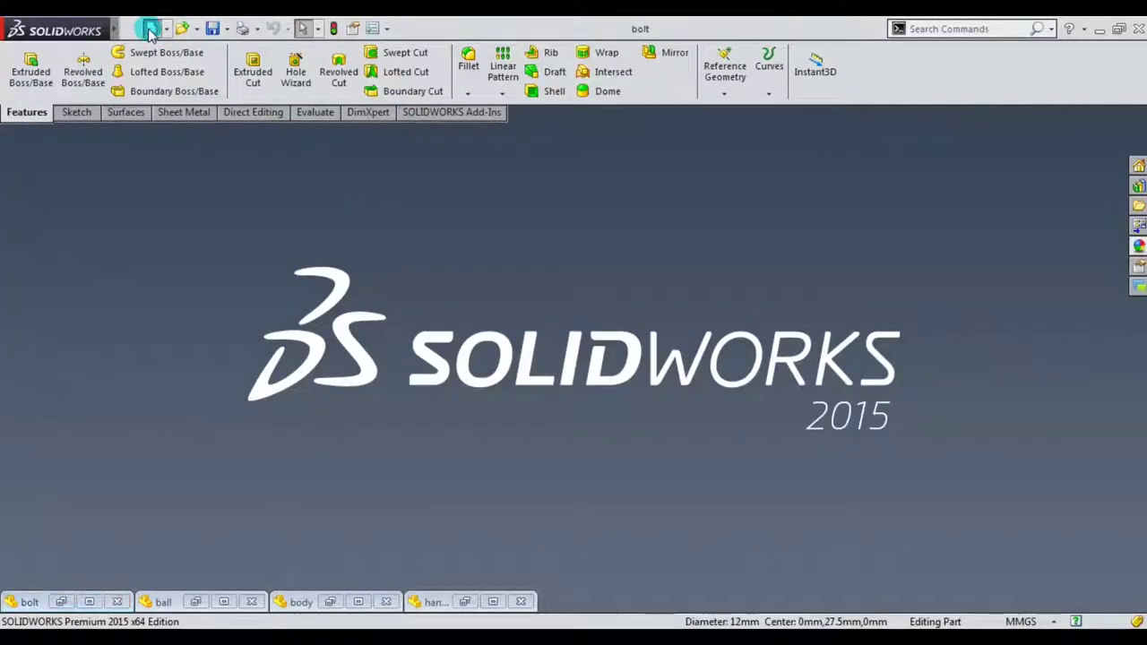
- Create a new assembly and place the valve body rotated 90° about Y
{"action": "left_click", "coordinate": [151, 29]}
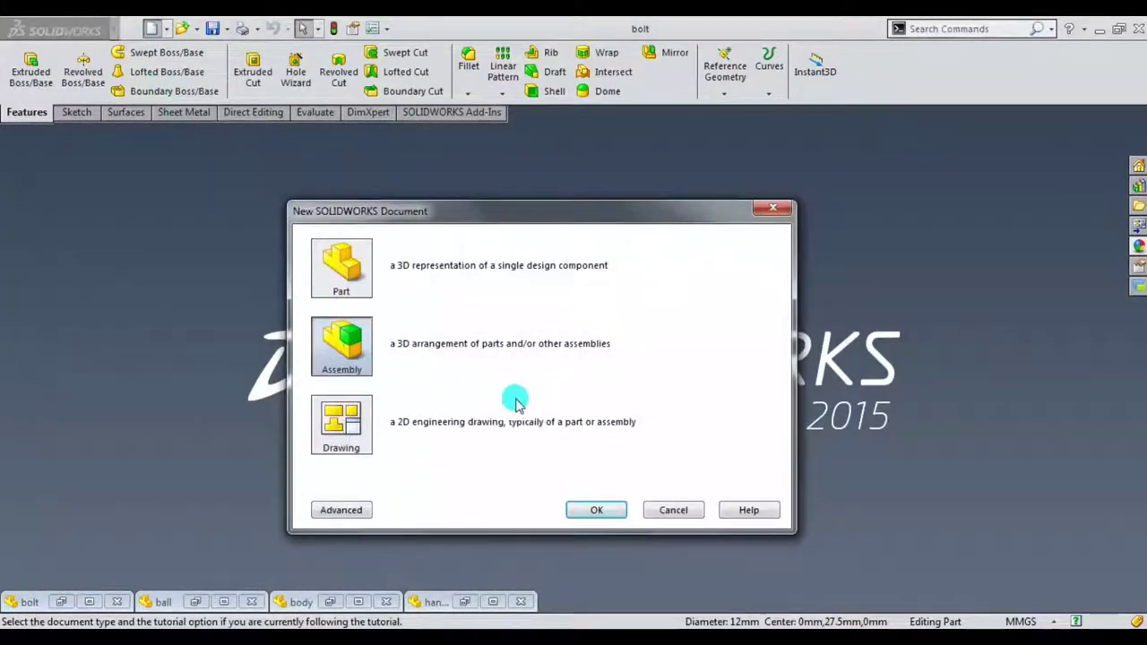
{"action": "left_click", "coordinate": [602, 511]}
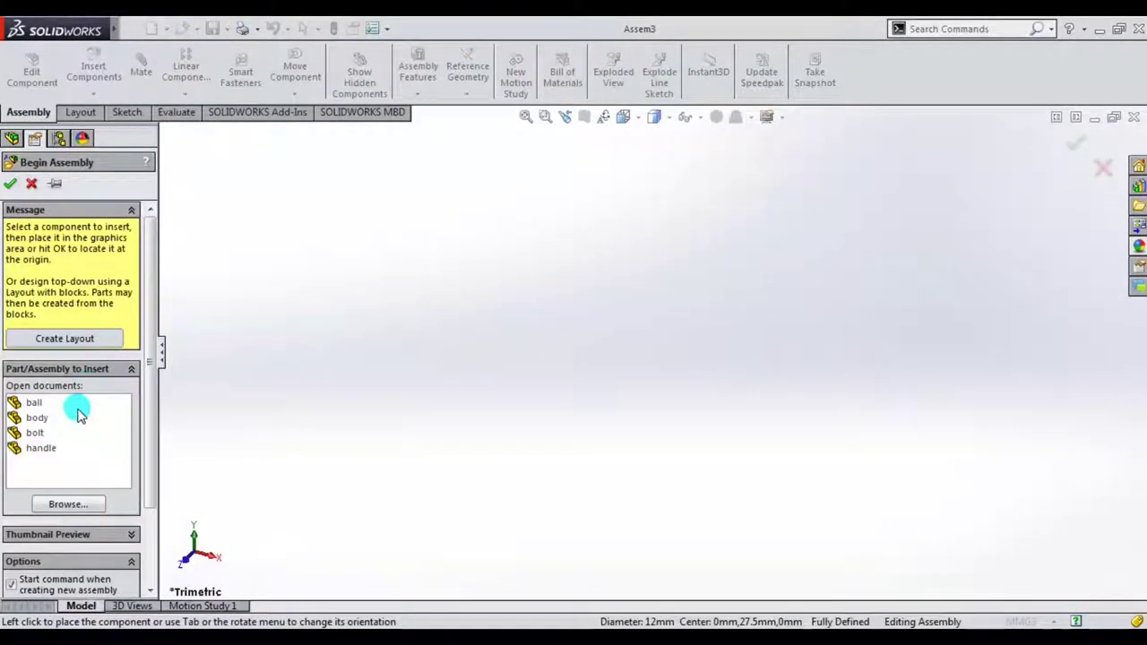
{"action": "left_click", "coordinate": [37, 417]}
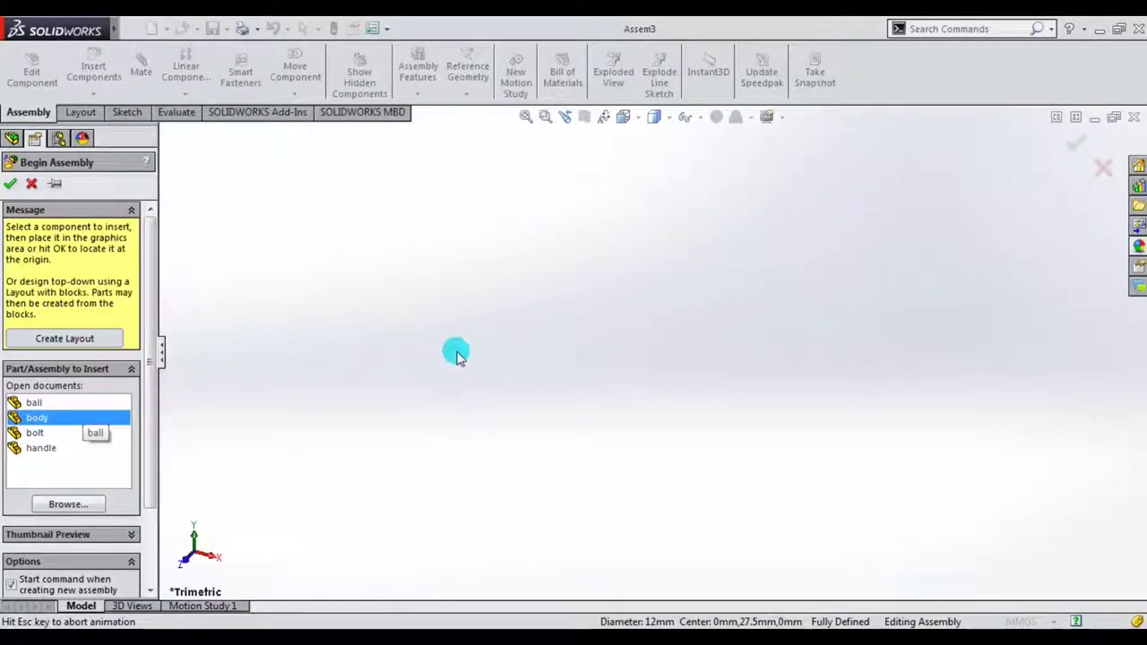
{"action": "left_click", "coordinate": [351, 553]}
{"action": "left_click", "coordinate": [661, 358]}
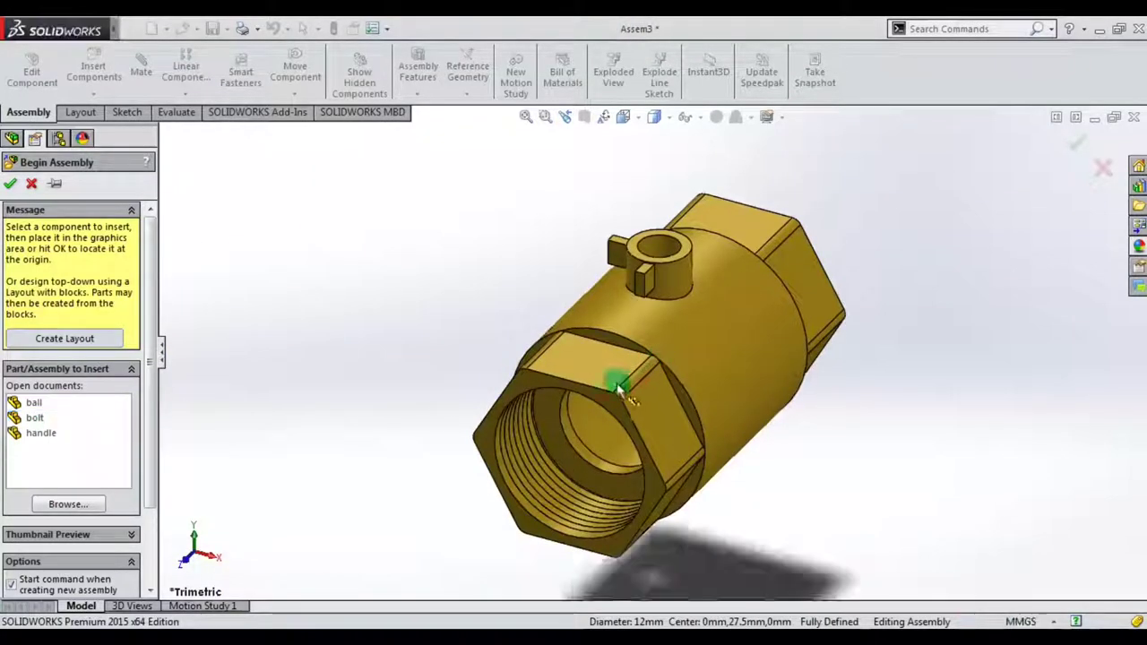
{"action": "left_click", "coordinate": [213, 186]}
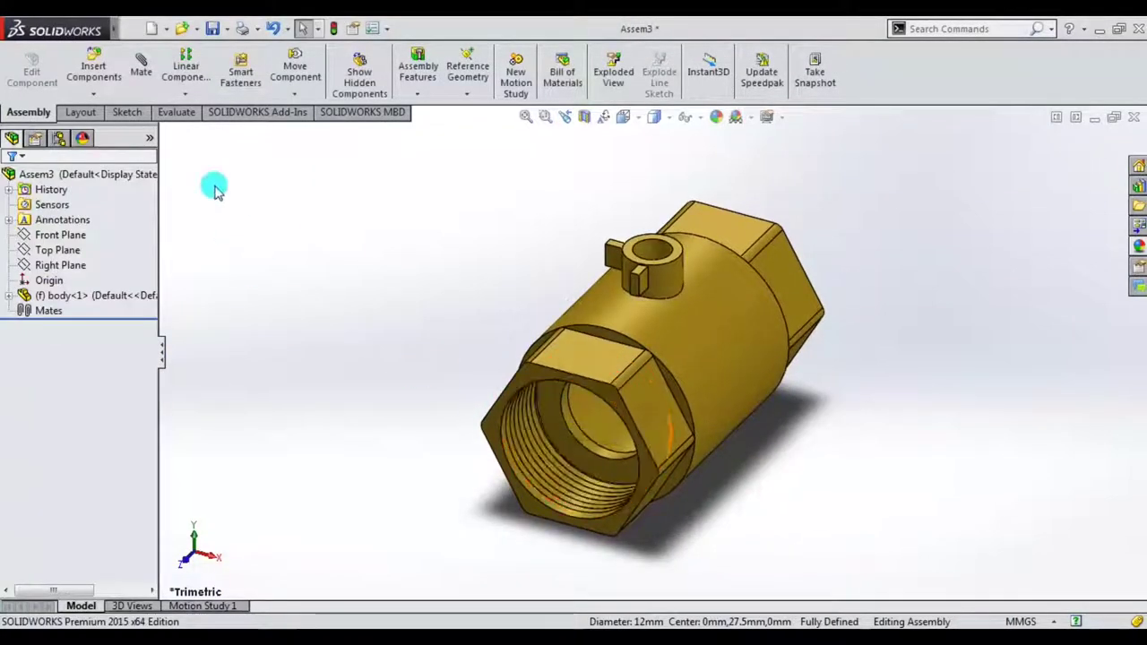
- Insert the handle and place it above the valve body
{"action": "left_click", "coordinate": [105, 81]}
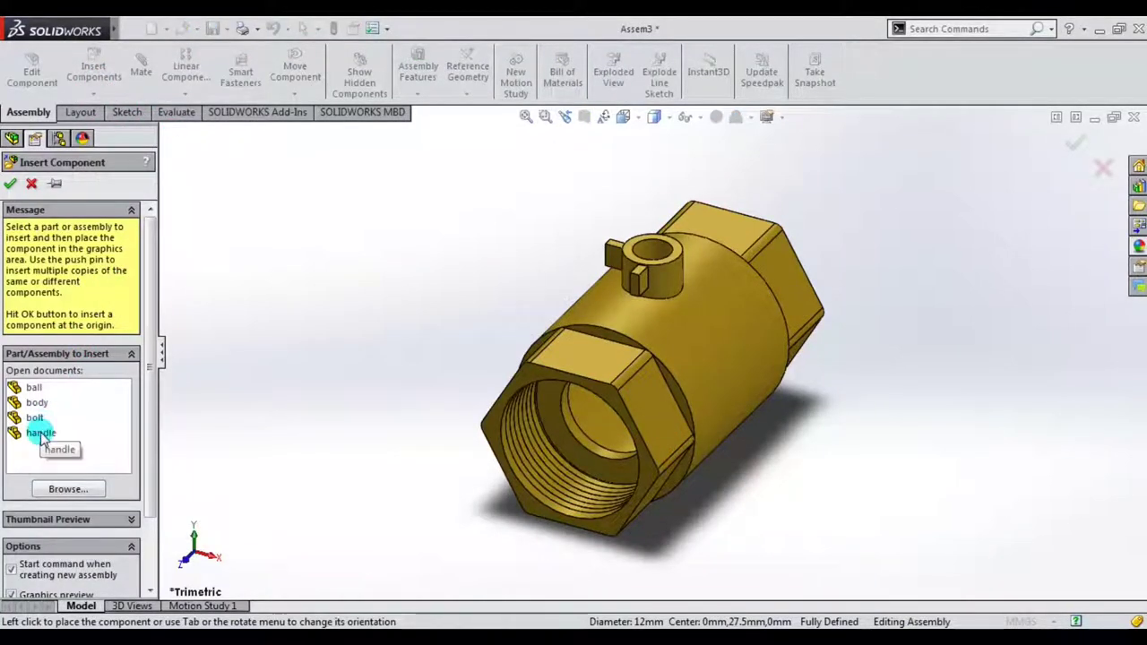
{"action": "left_click", "coordinate": [40, 434]}
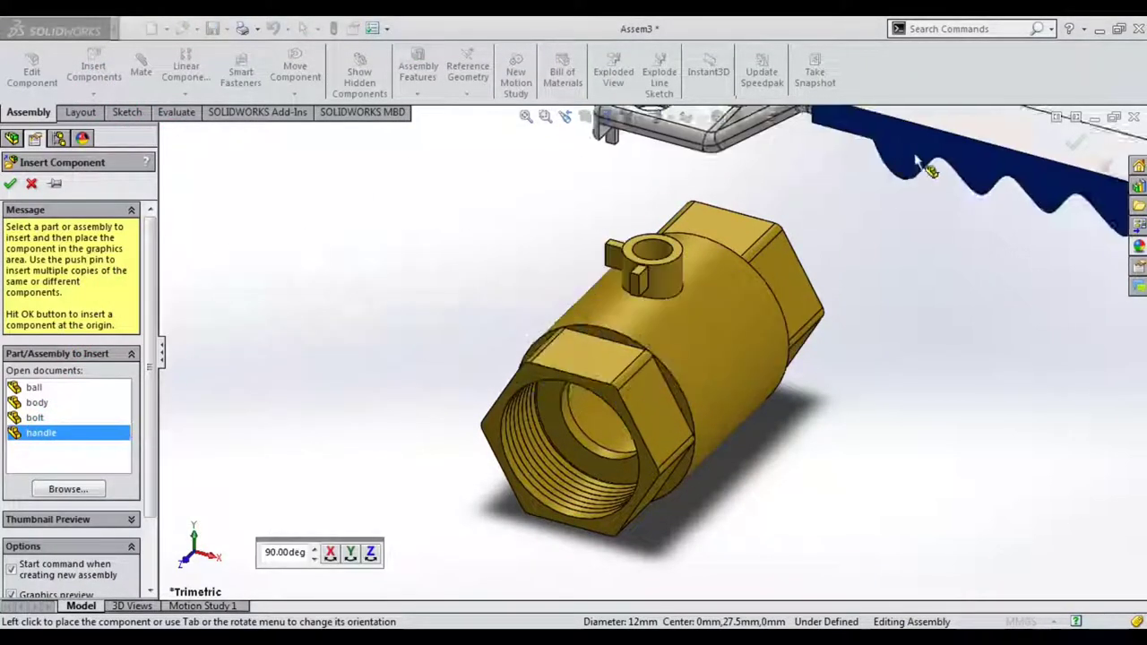
{"action": "left_click", "coordinate": [951, 201]}
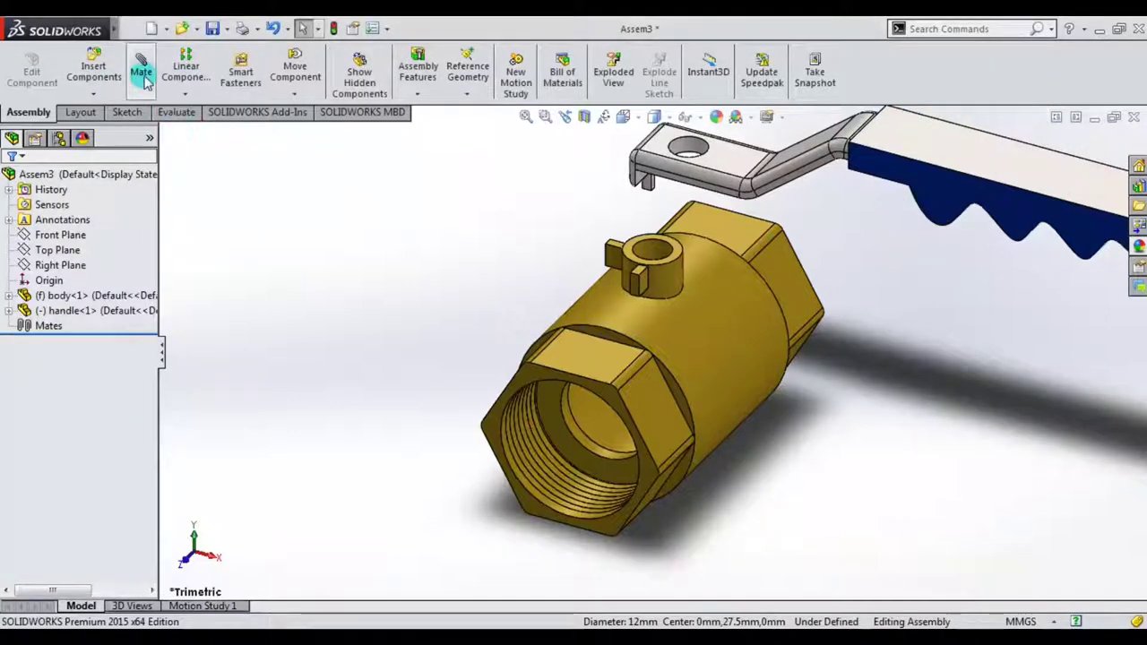
{"action": "left_click", "coordinate": [143, 78]}
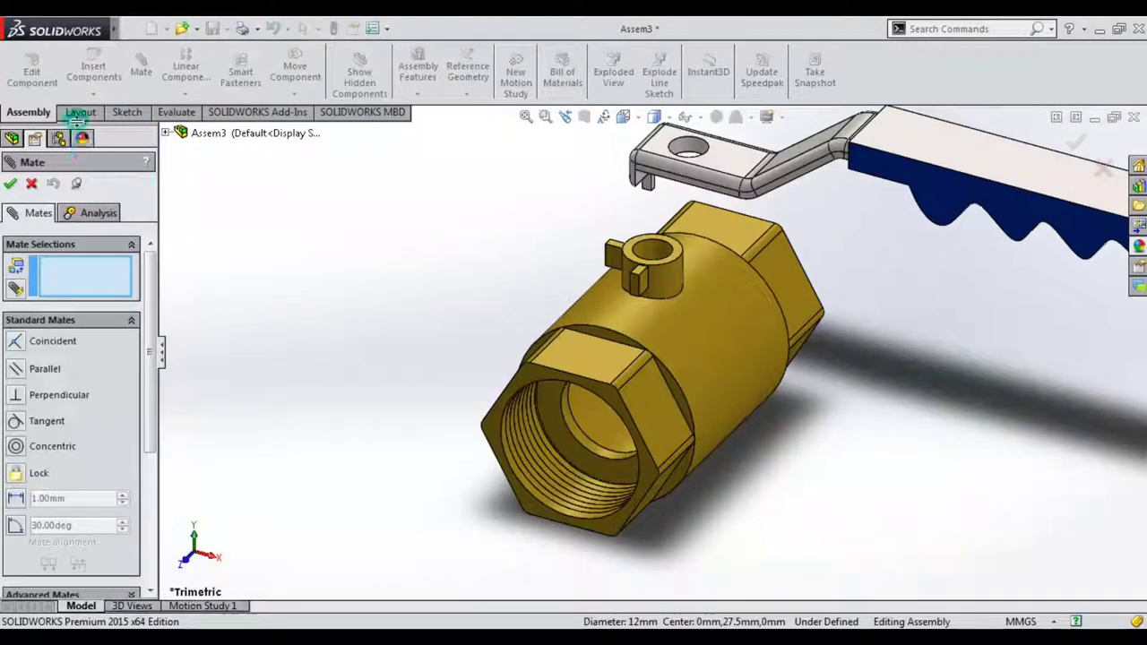
{"action": "left_click", "coordinate": [93, 74]}
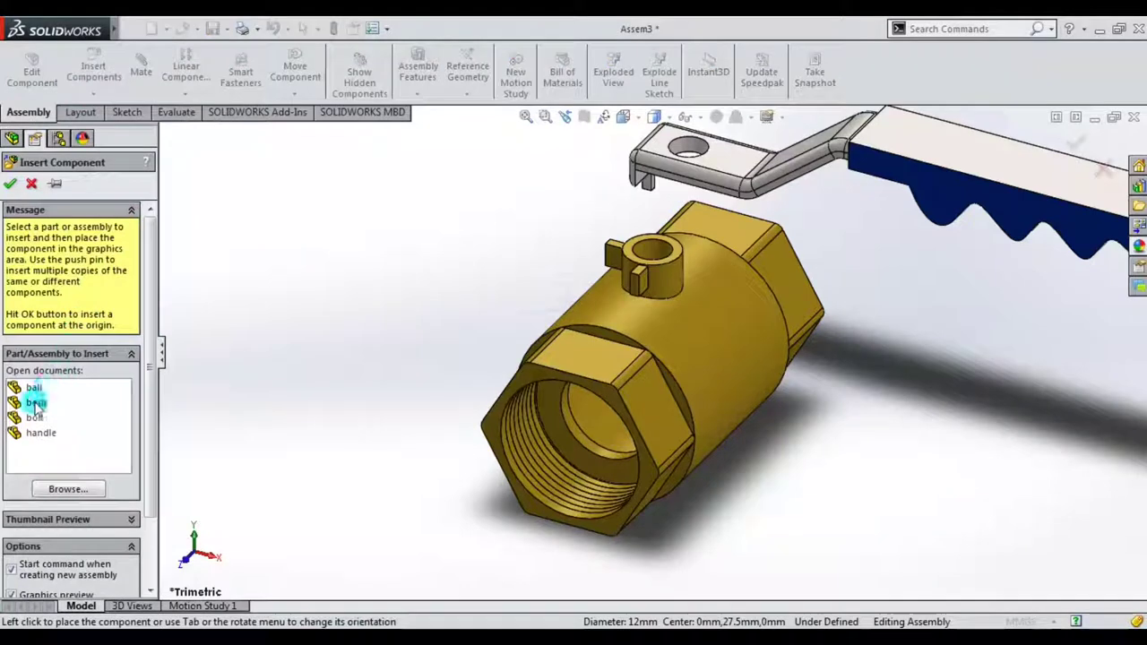
- Insert the ball, then the bolt turned 90° about X, and pick the ball's top hole
{"action": "left_click", "coordinate": [33, 389]}
{"action": "left_click", "coordinate": [248, 313]}
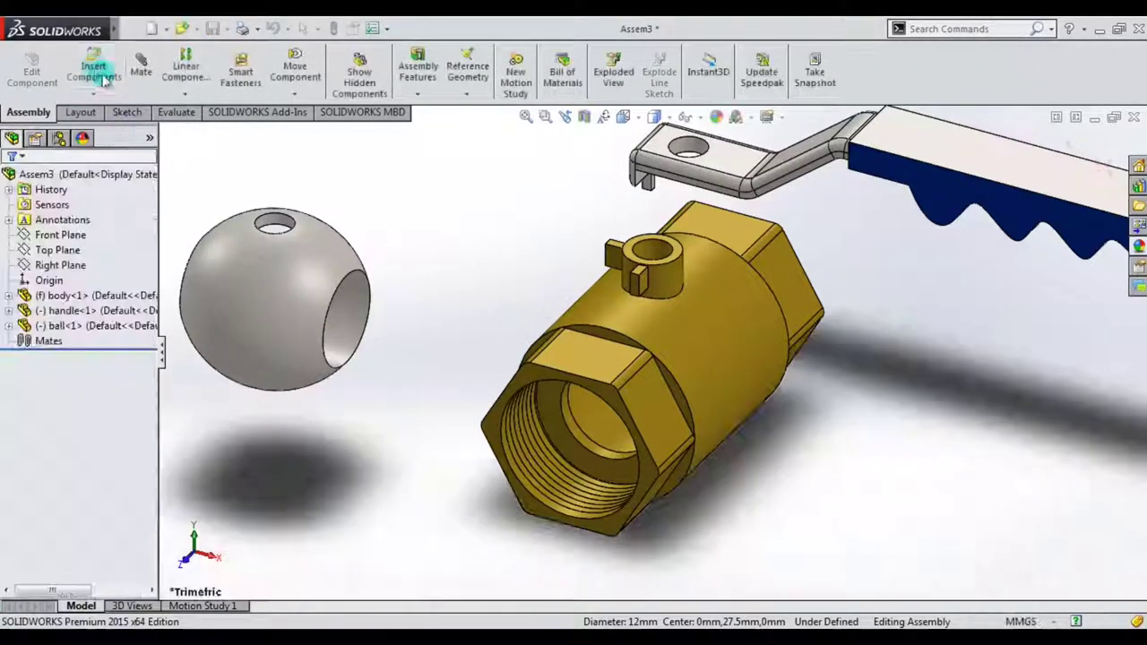
{"action": "left_click", "coordinate": [94, 72]}
{"action": "left_click", "coordinate": [35, 419]}
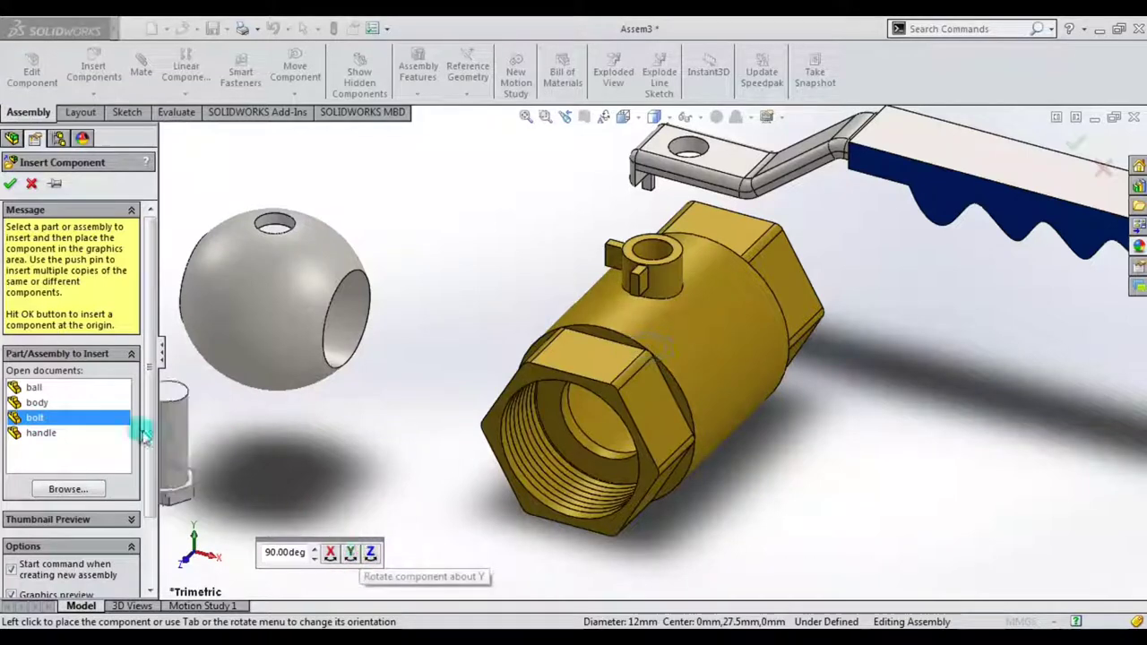
{"action": "left_click", "coordinate": [332, 553]}
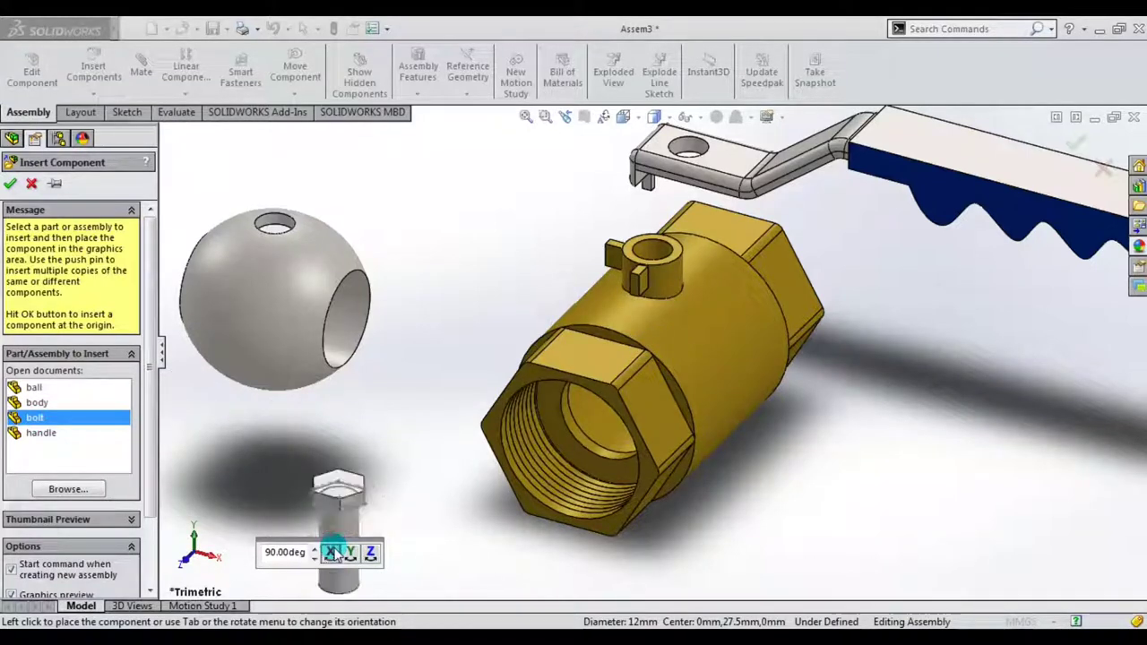
{"action": "left_click", "coordinate": [364, 479]}
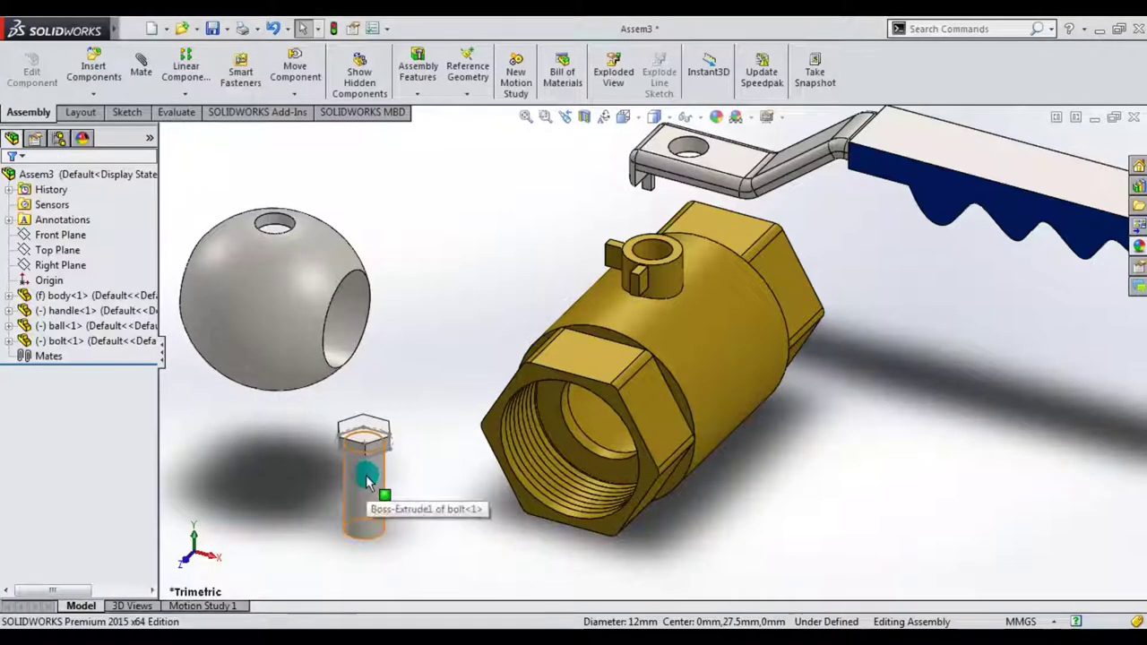
{"action": "scroll", "coordinate": [396, 473], "scroll_direction": "up", "scroll_amount": 1}
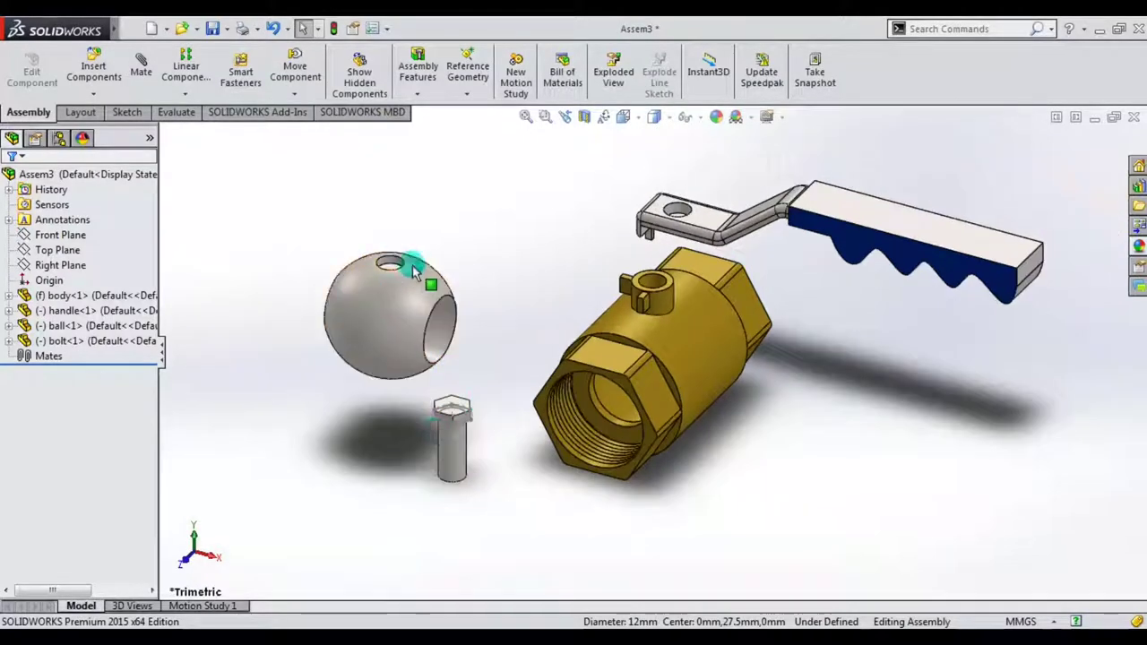
{"action": "scroll", "coordinate": [395, 278], "scroll_direction": "down", "scroll_amount": 1}
{"action": "left_click", "coordinate": [407, 271]}
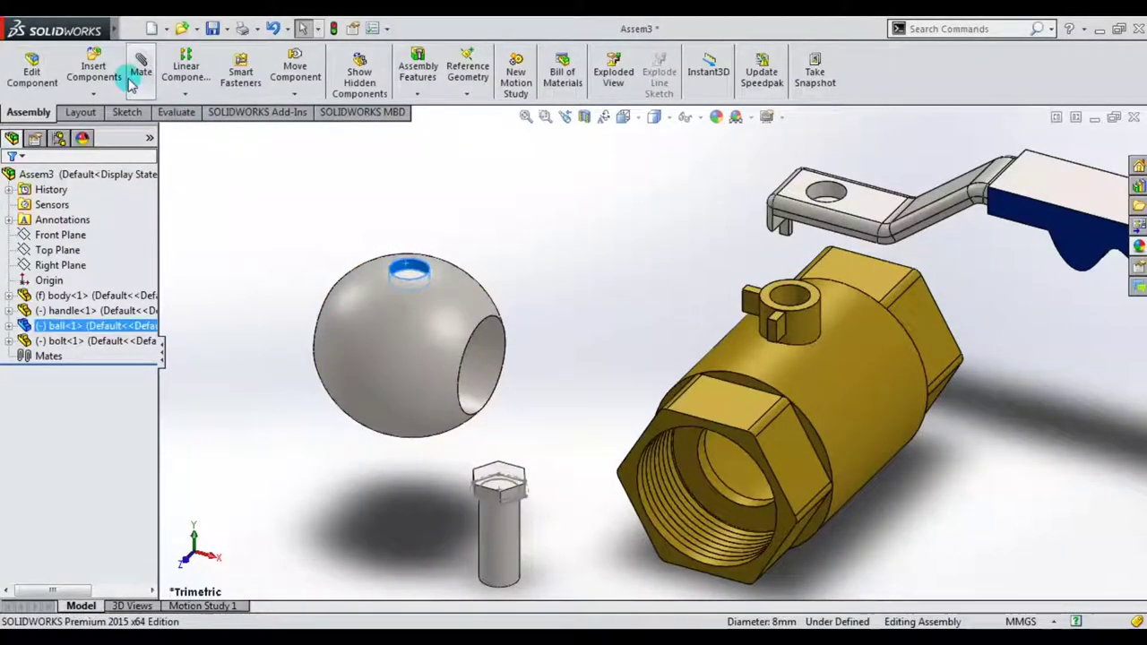
- Mate the ball's top hole concentric to the stem boss and its bore to the body's bore
{"action": "left_click", "coordinate": [792, 299]}
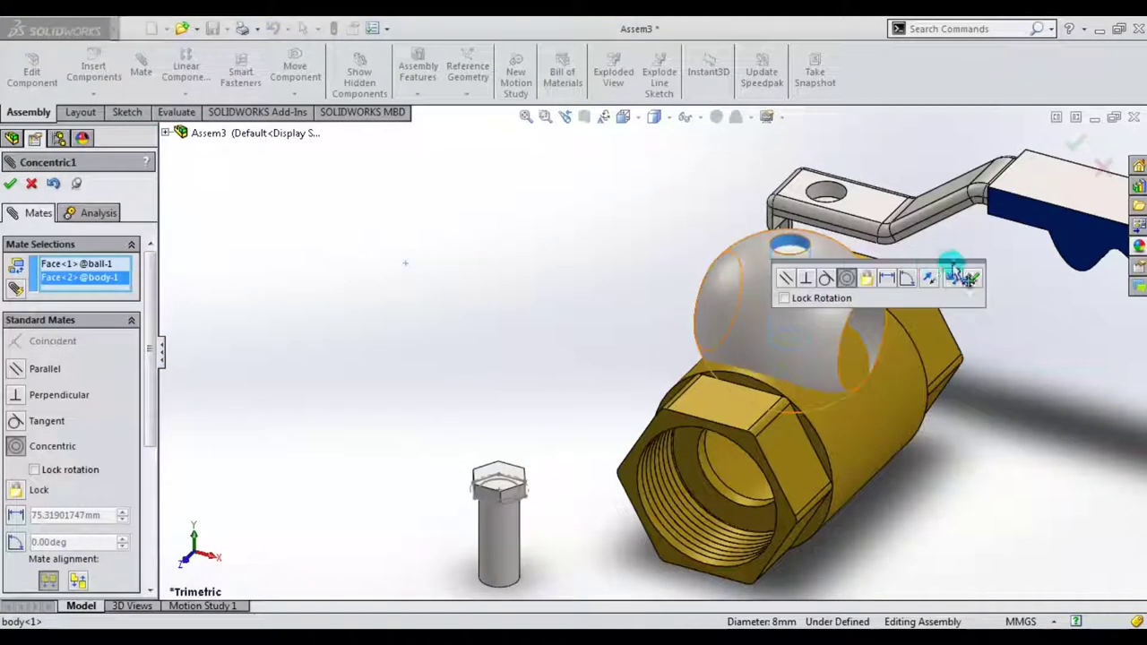
{"action": "left_click", "coordinate": [971, 280]}
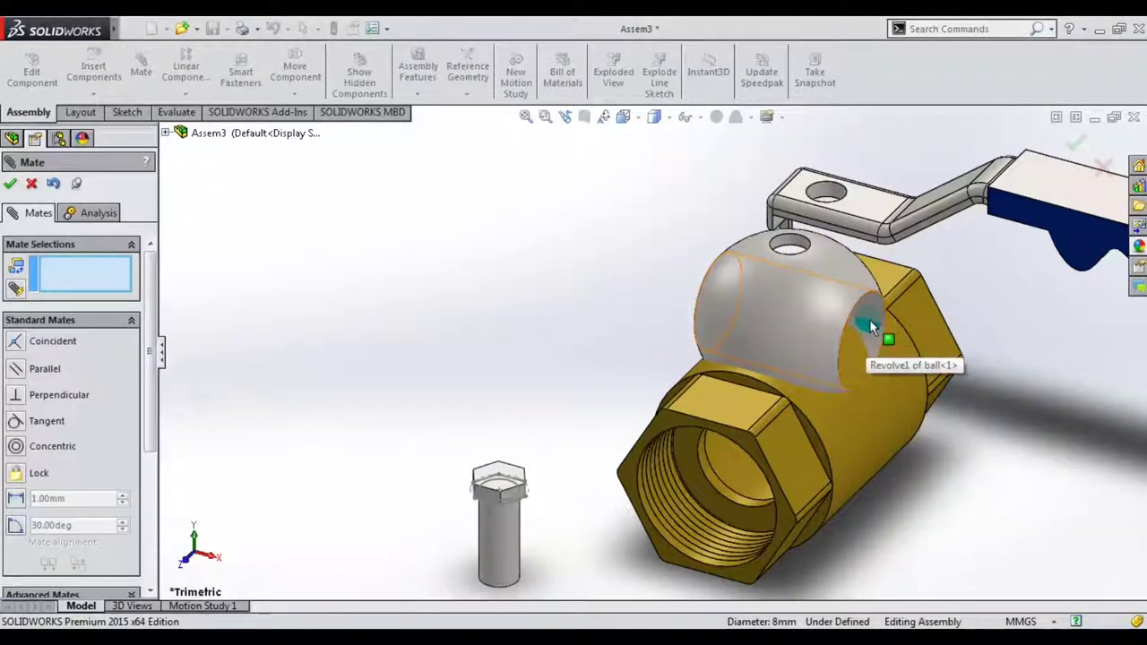
{"action": "left_click", "coordinate": [866, 328]}
{"action": "mouse_move", "coordinate": [758, 455]}
{"action": "middle_mouse_down"}
{"action": "mouse_move", "coordinate": [691, 520]}
{"action": "mouse_move", "coordinate": [615, 558]}
{"action": "middle_mouse_up"}
{"action": "scroll", "coordinate": [538, 574], "scroll_direction": "down", "scroll_amount": 5}
{"action": "scroll", "coordinate": [525, 546], "scroll_direction": "up", "scroll_amount": 4}
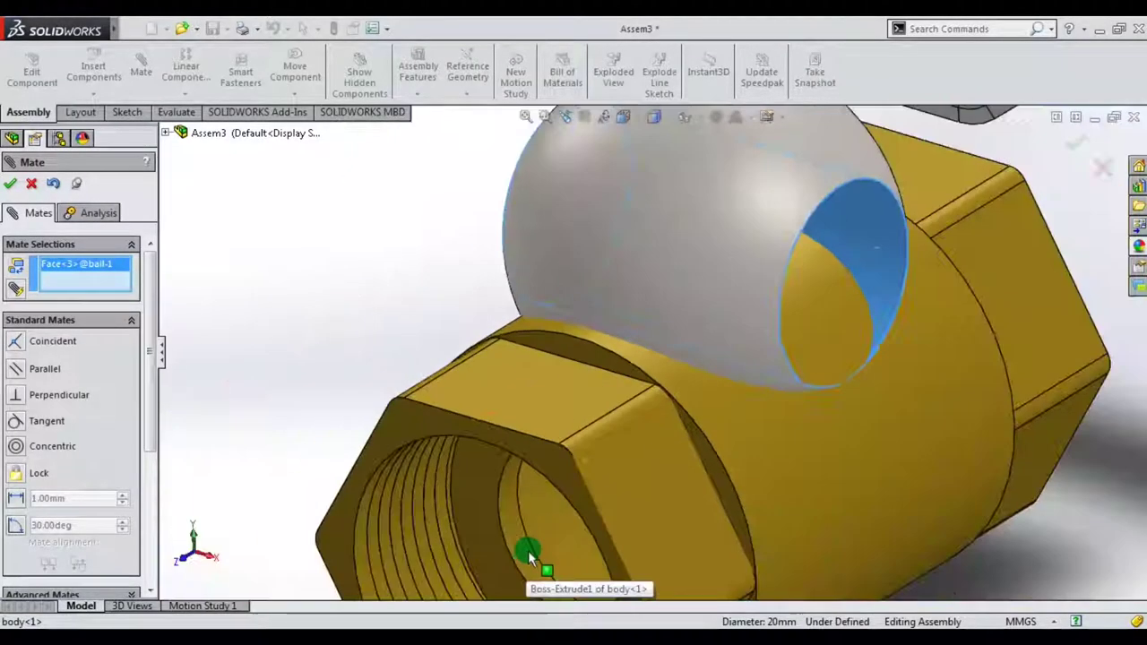
{"action": "scroll", "coordinate": [568, 520], "scroll_direction": "down", "scroll_amount": 4}
{"action": "left_click", "coordinate": [630, 463]}
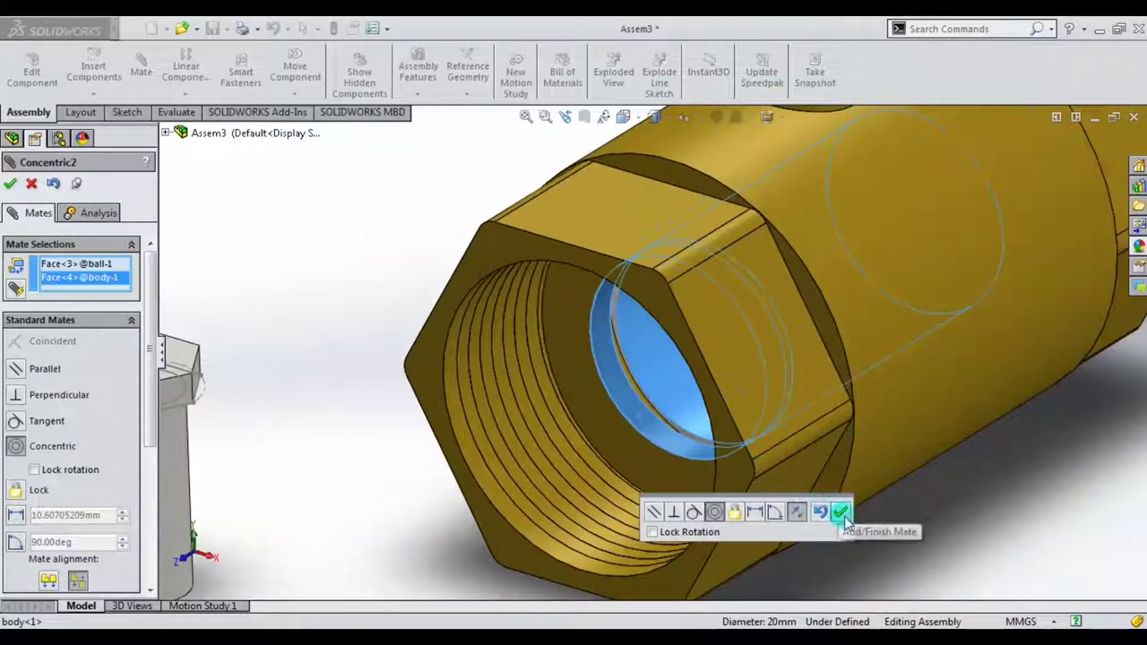
{"action": "left_click", "coordinate": [840, 513]}
- Close the mate setup and select the valve body's outer face
{"action": "scroll", "coordinate": [737, 507], "scroll_direction": "up", "scroll_amount": 3}
{"action": "mouse_move", "coordinate": [761, 358]}
{"action": "middle_mouse_down"}
{"action": "mouse_move", "coordinate": [785, 314]}
{"action": "mouse_move", "coordinate": [758, 367]}
{"action": "middle_mouse_up"}
{"action": "key", "text": "Escape"}
{"action": "left_click", "coordinate": [847, 319]}
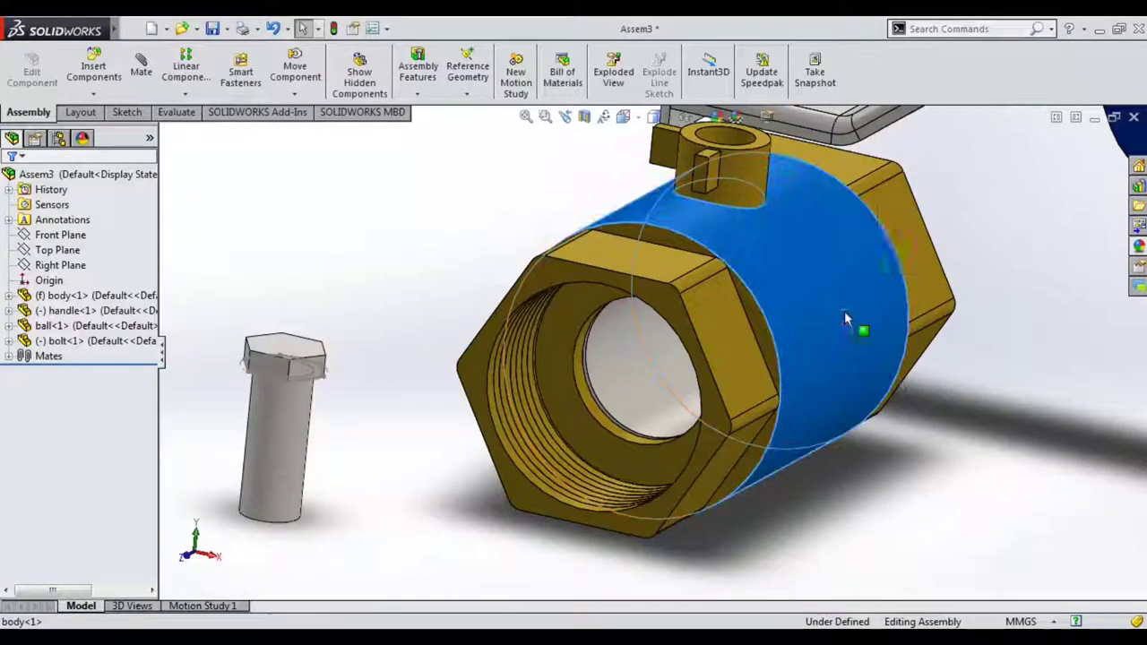
{"action": "left_click", "coordinate": [847, 318]}
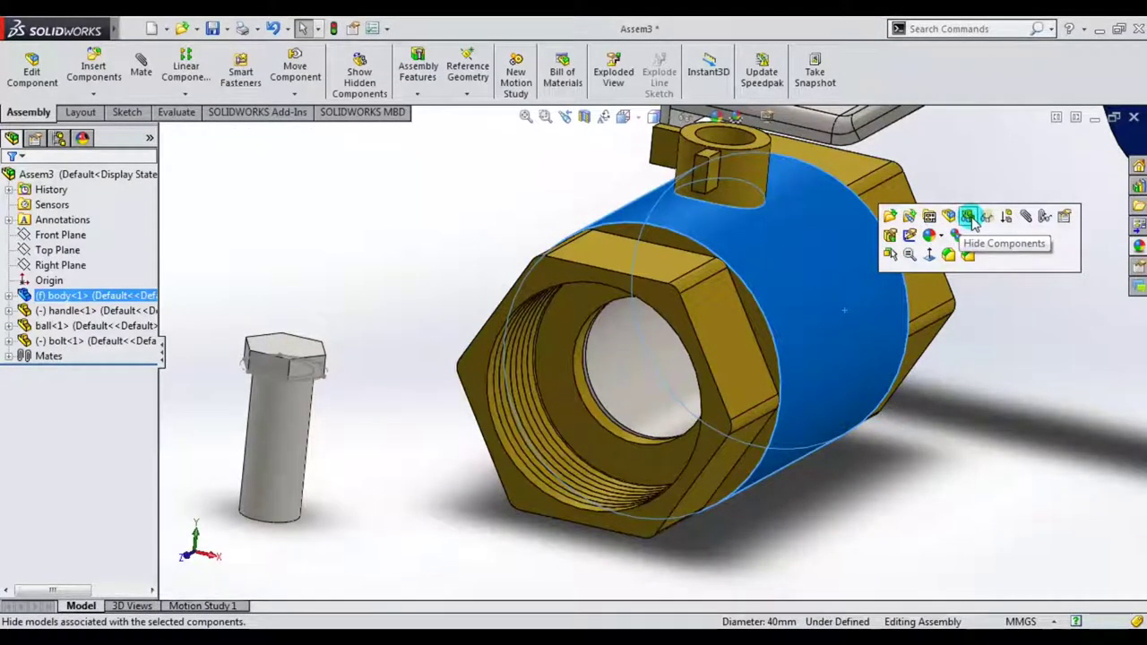
- Hide the valve body and zoom out to bring the bolt into view
{"action": "left_click", "coordinate": [969, 216]}
{"action": "scroll", "coordinate": [922, 273], "scroll_direction": "up", "scroll_amount": 2}
{"action": "scroll", "coordinate": [922, 274], "scroll_direction": "up", "scroll_amount": 2}
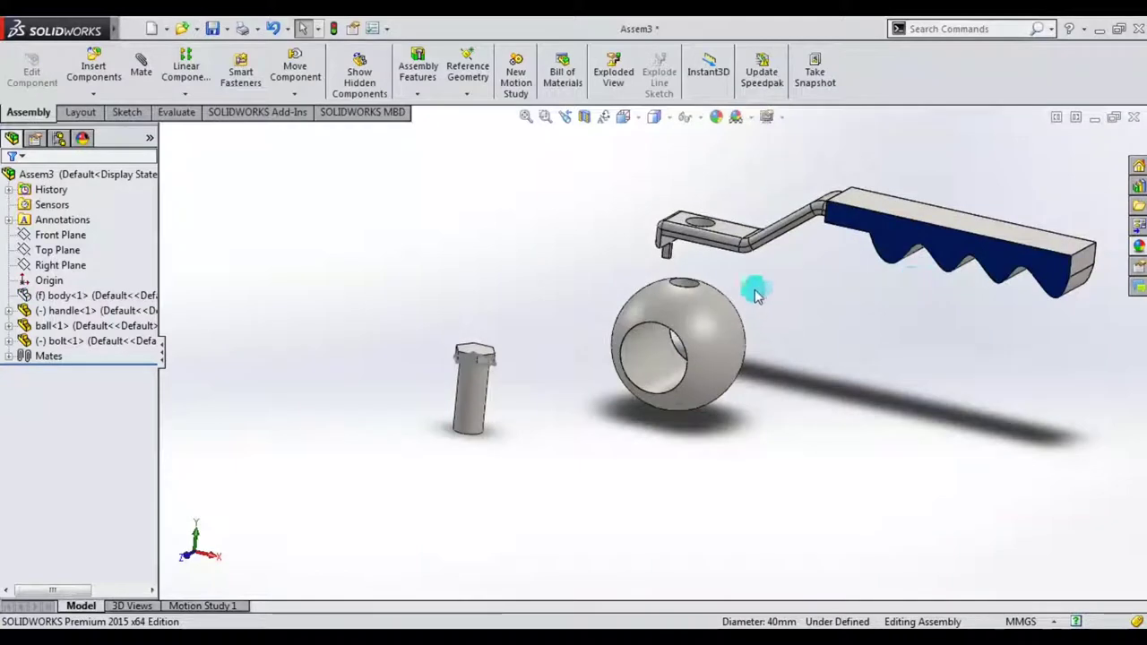
{"action": "scroll", "coordinate": [705, 260], "scroll_direction": "down", "scroll_amount": 6}
{"action": "key", "text": "z"}
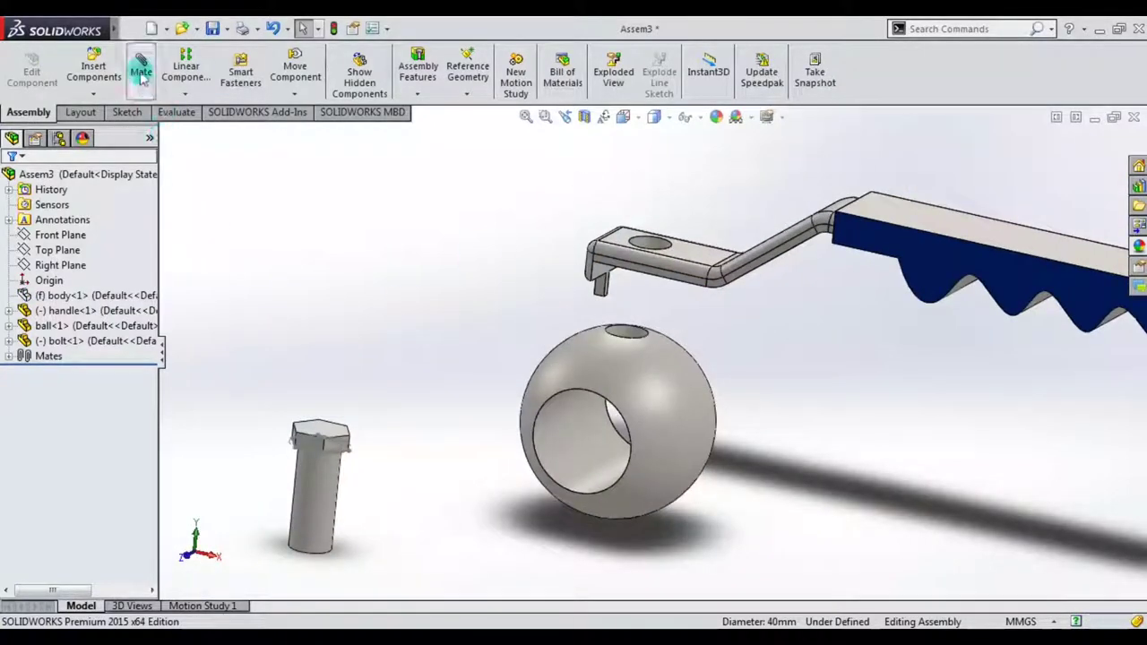
- Mate the bolt's shank concentric with the ball's top hole and lift the bolt above the handle
{"action": "left_click", "coordinate": [329, 480]}
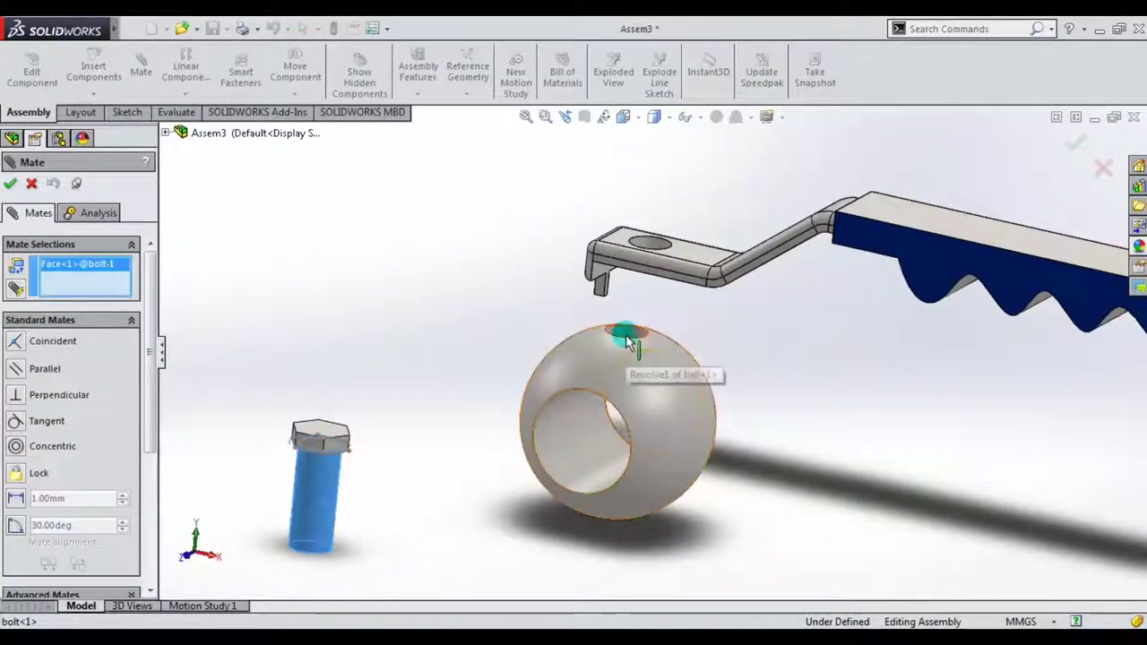
{"action": "left_click", "coordinate": [630, 339]}
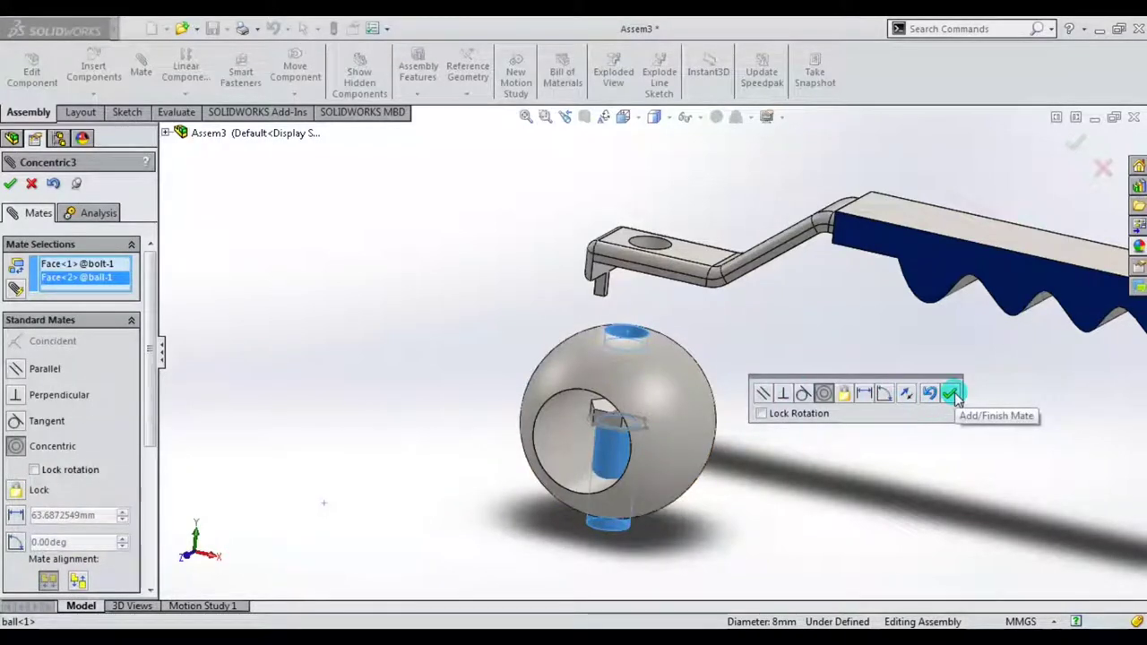
{"action": "left_click", "coordinate": [953, 397]}
{"action": "left_click_drag", "start_coordinate": [622, 457], "coordinate": [664, 183]}
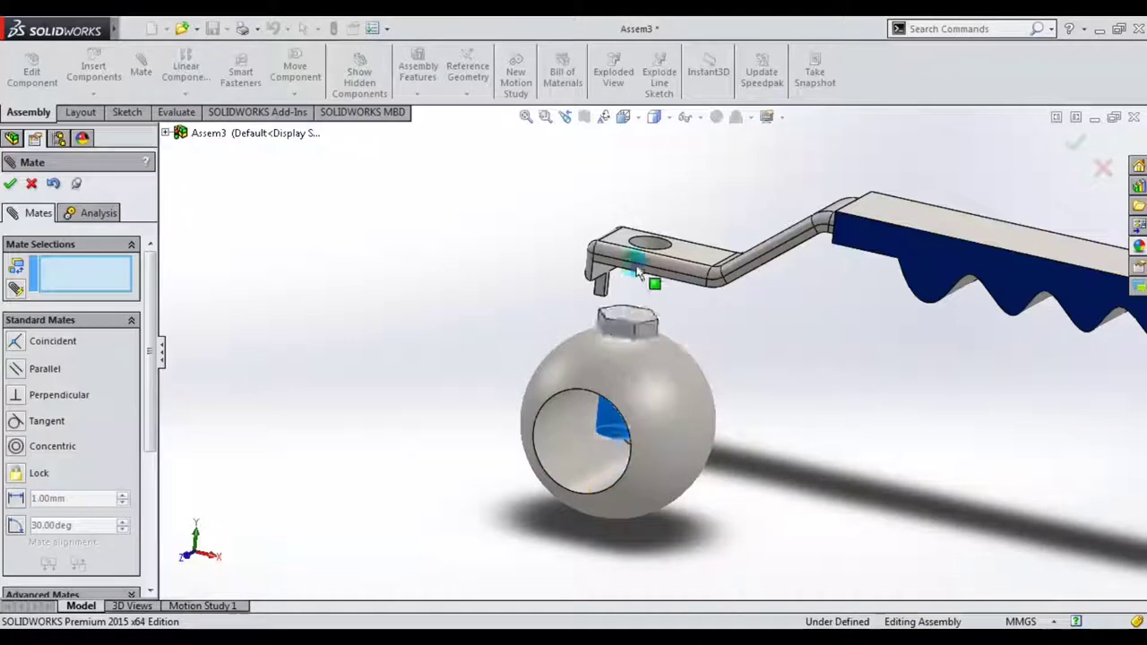
{"action": "scroll", "coordinate": [629, 274], "scroll_direction": "up", "scroll_amount": 3}
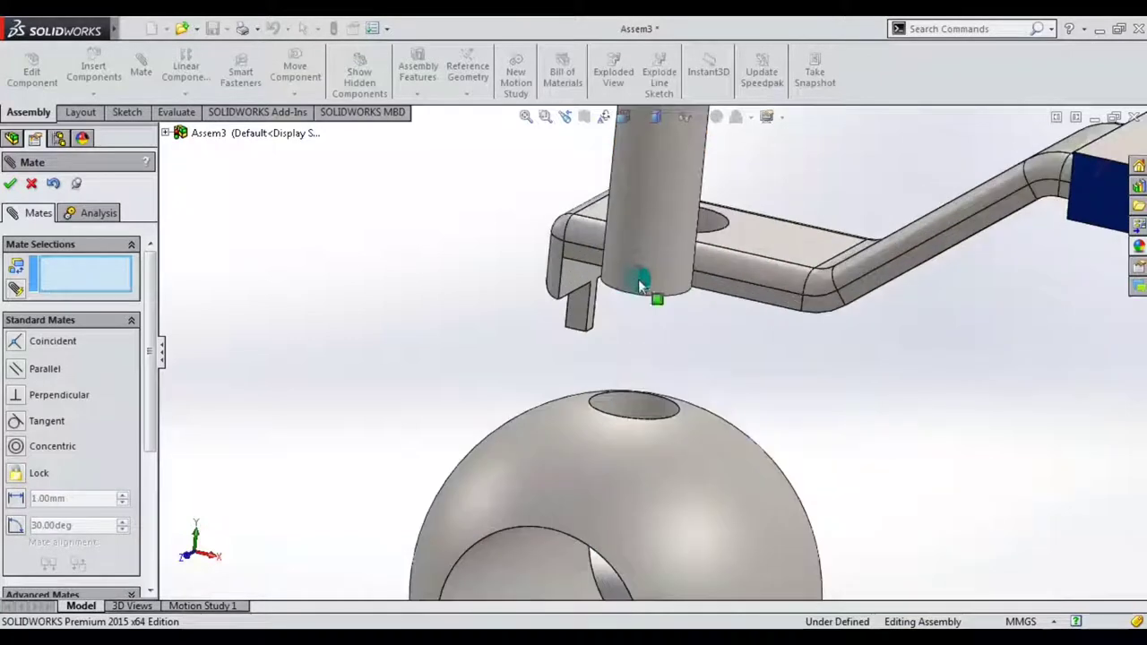
{"action": "scroll", "coordinate": [641, 260], "scroll_direction": "up", "scroll_amount": 3}
- Add a Coincident mate seating the bolt's end against the ball's hole face
{"action": "middle_click_drag", "start_coordinate": [670, 199], "coordinate": [655, 300]}
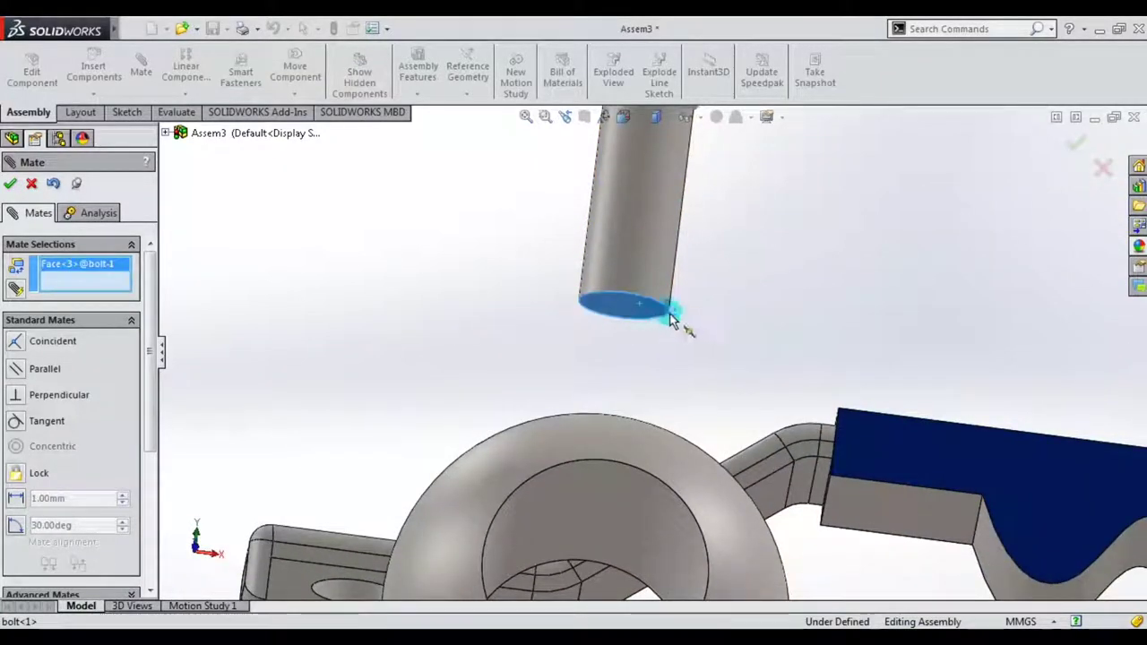
{"action": "scroll", "coordinate": [672, 319], "scroll_direction": "down", "scroll_amount": 3}
{"action": "middle_click_drag", "start_coordinate": [726, 277], "coordinate": [671, 409]}
{"action": "scroll", "coordinate": [672, 410], "scroll_direction": "up", "scroll_amount": 2}
{"action": "scroll", "coordinate": [645, 379], "scroll_direction": "up", "scroll_amount": 2}
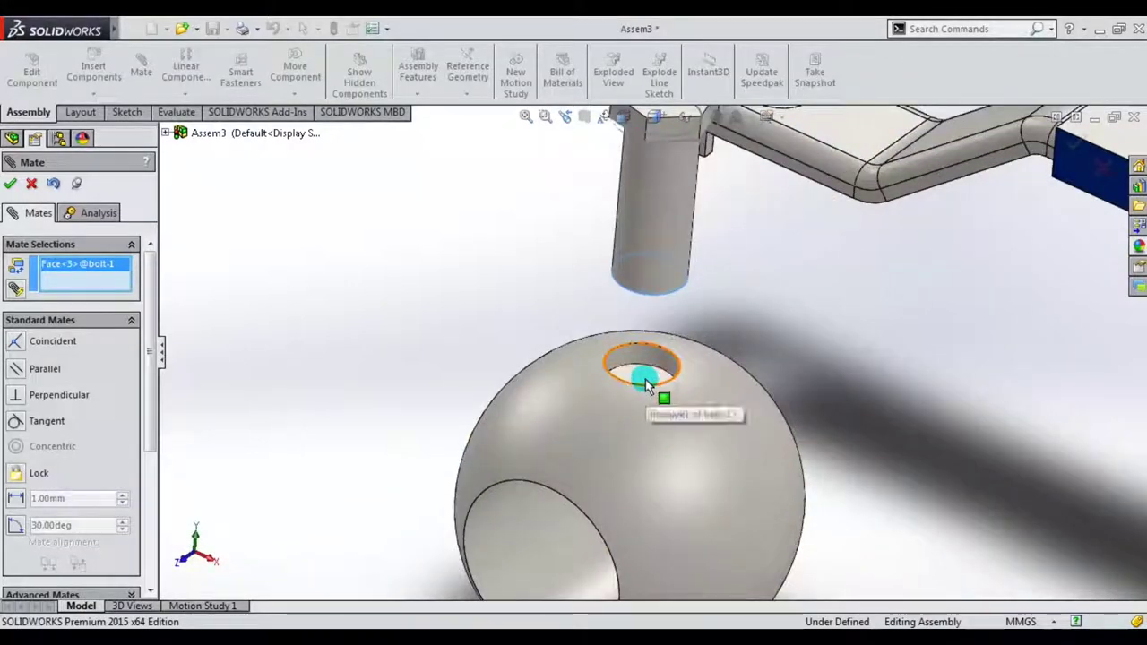
{"action": "left_click", "coordinate": [645, 379]}
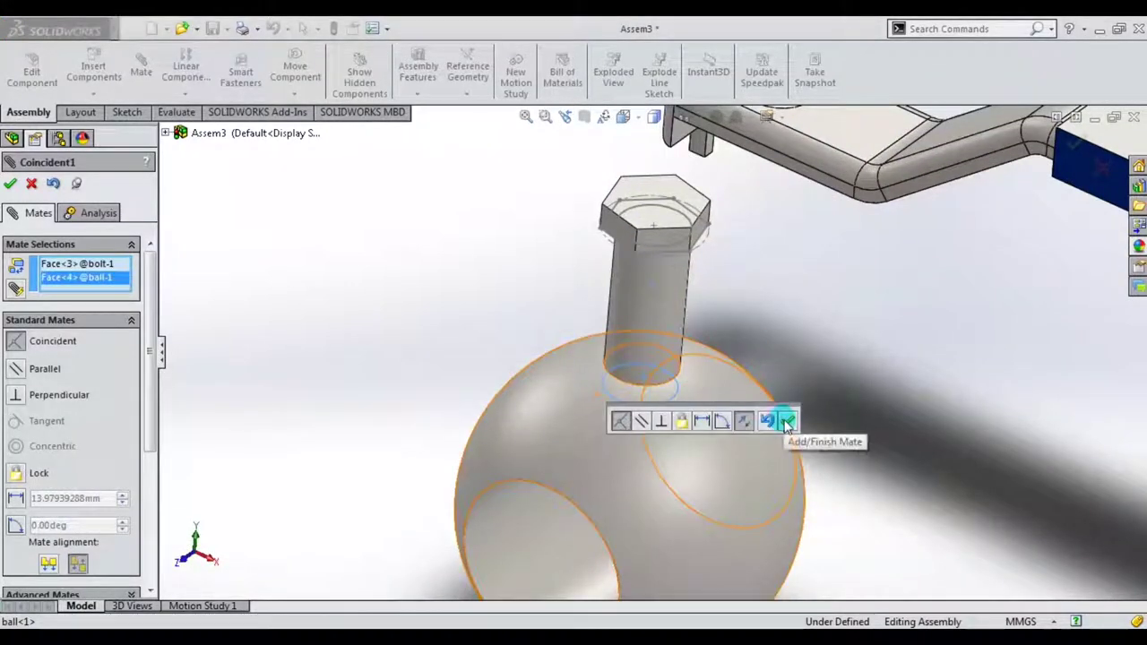
{"action": "left_click", "coordinate": [787, 423]}
{"action": "left_click", "coordinate": [657, 315]}
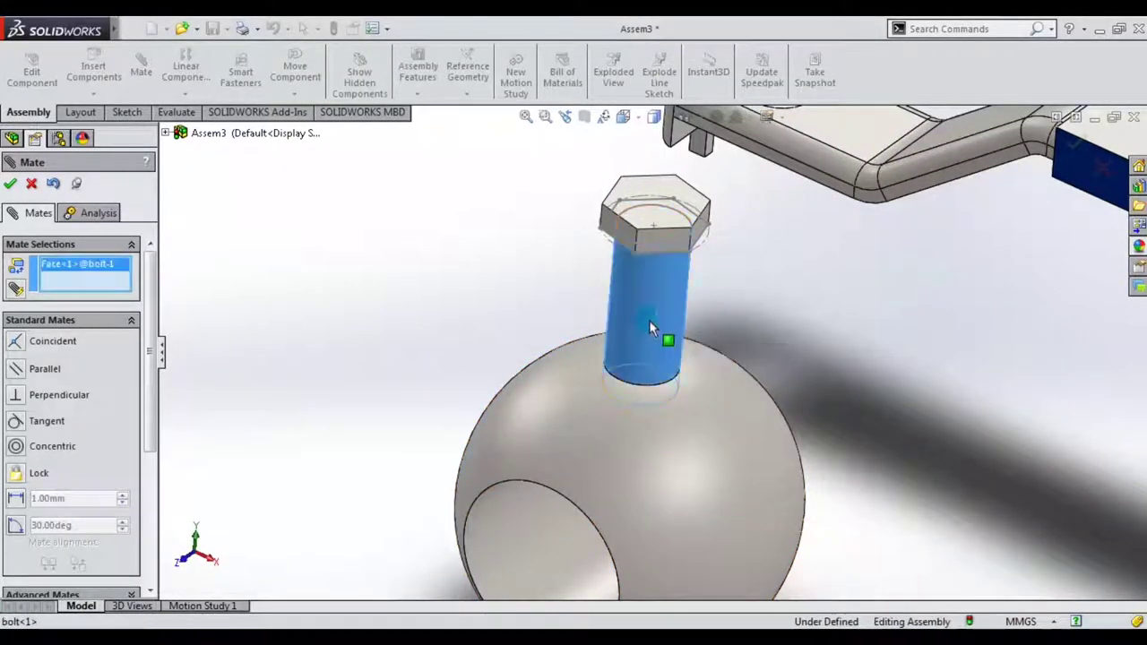
{"action": "scroll", "coordinate": [708, 287], "scroll_direction": "up", "scroll_amount": 3}
- Mate the handle hole concentric to the bolt shank with Lock Rotation enabled
{"action": "left_click", "coordinate": [737, 204]}
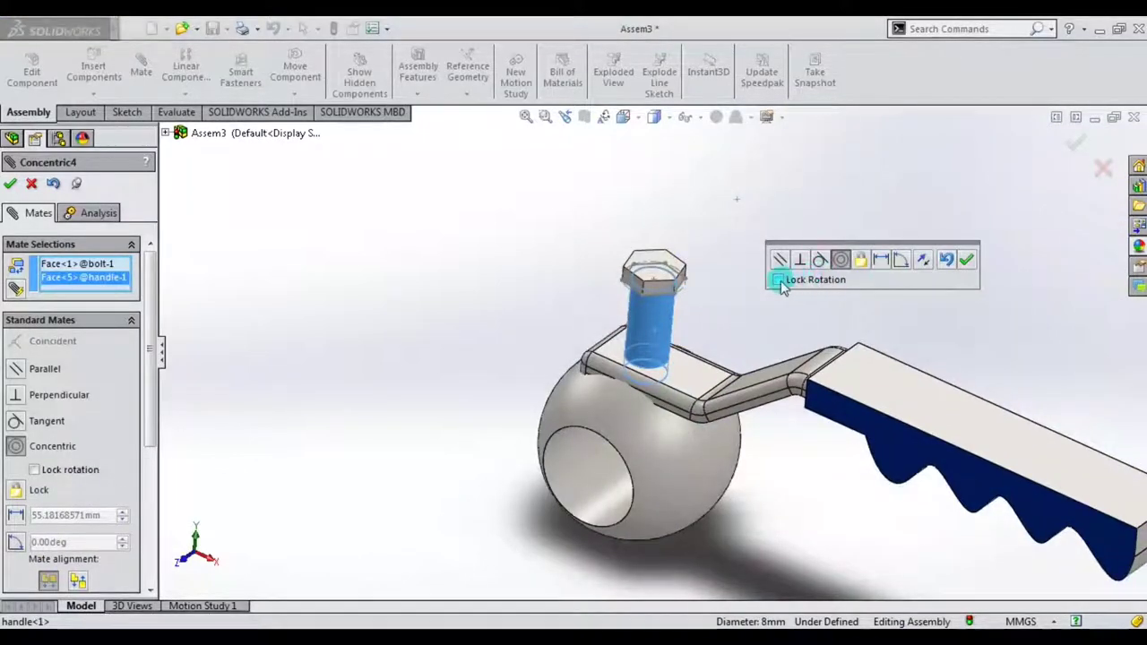
{"action": "left_click", "coordinate": [779, 281]}
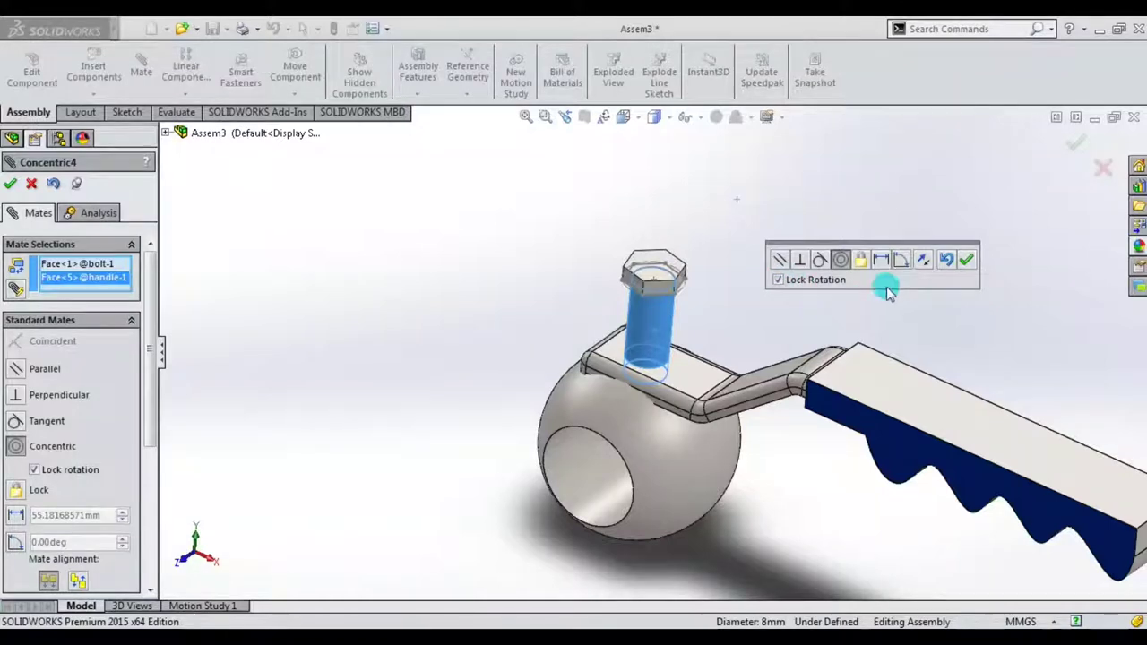
{"action": "left_click", "coordinate": [968, 260]}
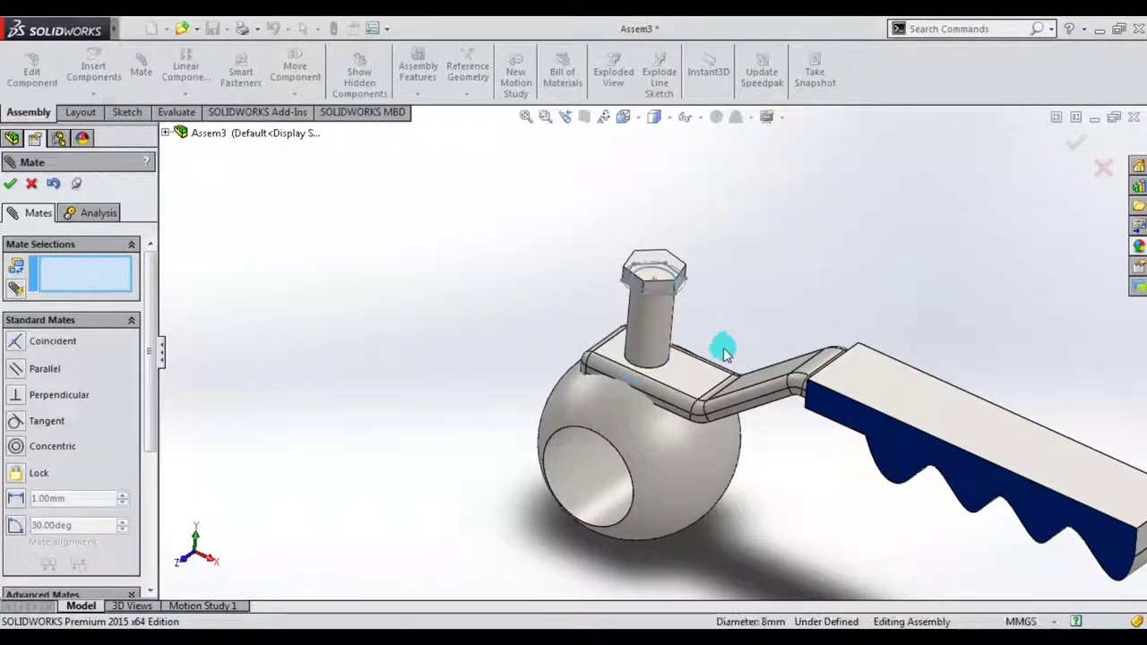
- Make the handle's top face coincident with the underside of the bolt head
{"action": "left_click", "coordinate": [699, 381]}
{"action": "middle_click_drag", "start_coordinate": [708, 384], "coordinate": [752, 228]}
{"action": "scroll", "coordinate": [687, 272], "scroll_direction": "down", "scroll_amount": 2}
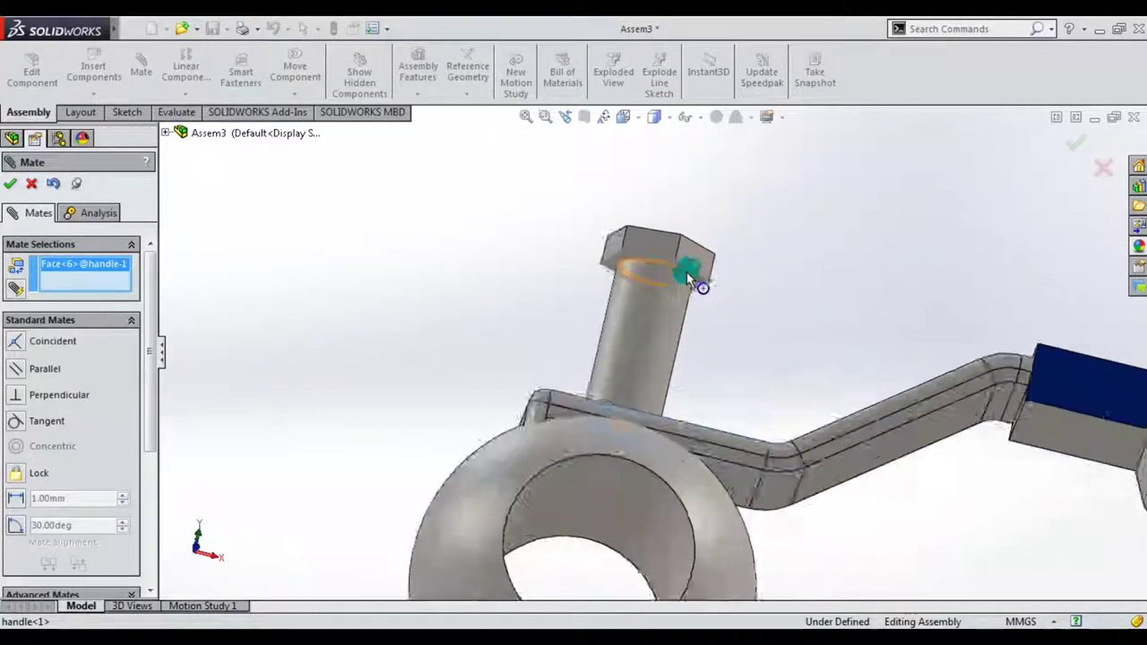
{"action": "scroll", "coordinate": [687, 271], "scroll_direction": "down", "scroll_amount": 3}
{"action": "left_click", "coordinate": [710, 318]}
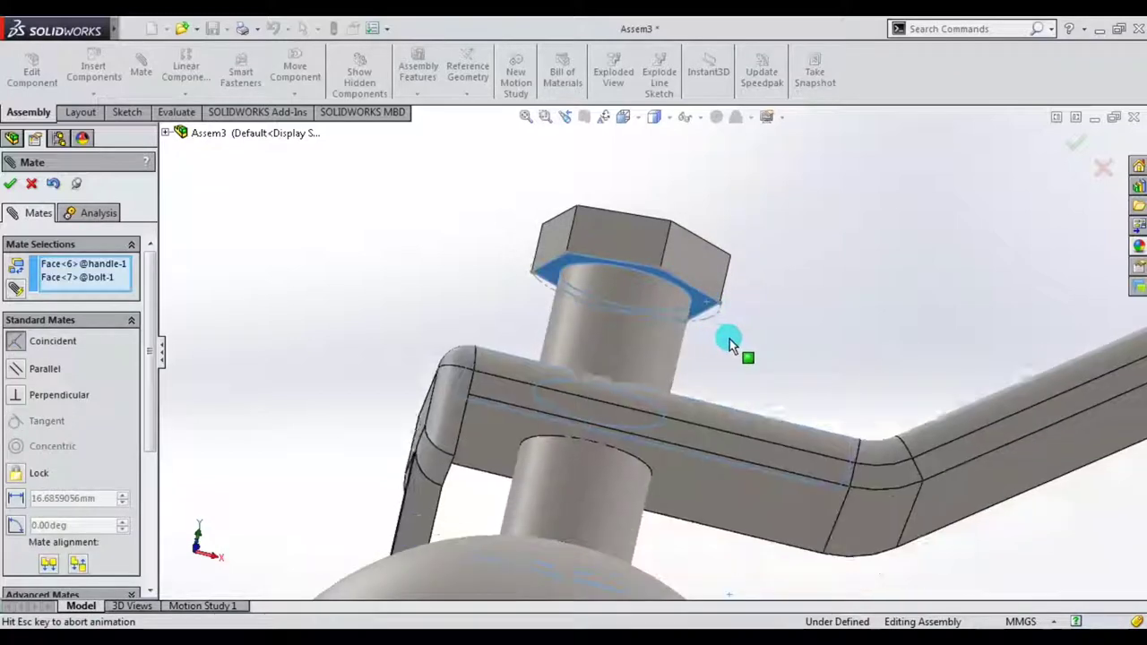
{"action": "left_click", "coordinate": [937, 303]}
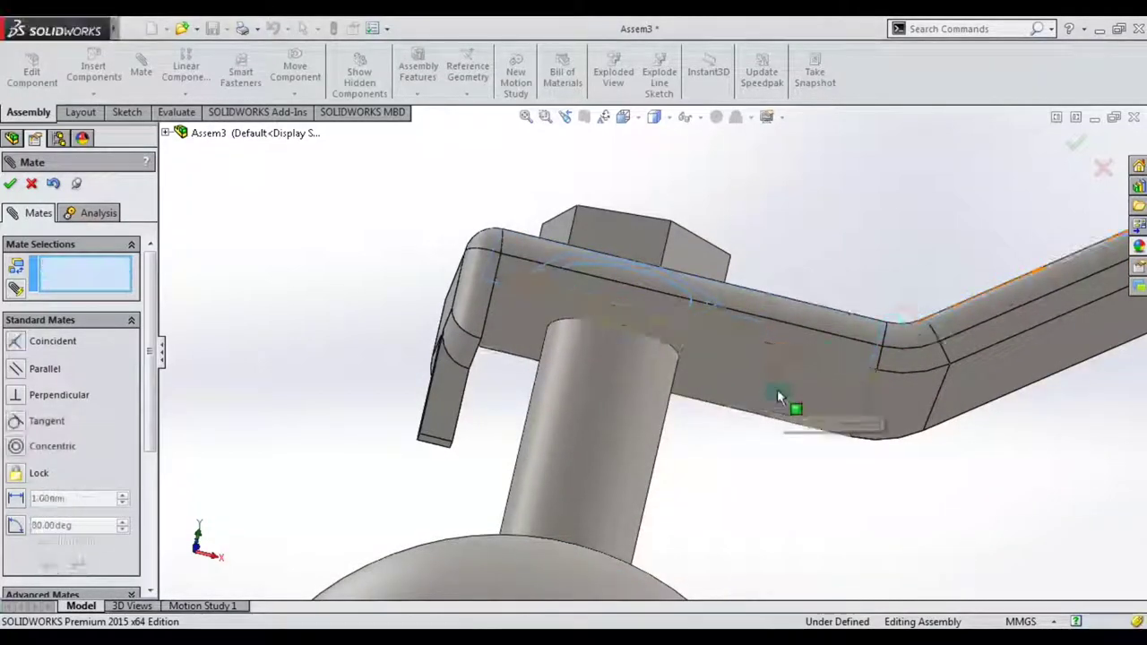
{"action": "scroll", "coordinate": [775, 389], "scroll_direction": "up", "scroll_amount": 3}
{"action": "mouse_move", "coordinate": [775, 389]}
{"action": "middle_mouse_down"}
{"action": "mouse_move", "coordinate": [704, 486]}
{"action": "mouse_move", "coordinate": [693, 437]}
{"action": "mouse_move", "coordinate": [737, 457]}
{"action": "mouse_move", "coordinate": [313, 316]}
{"action": "middle_mouse_up"}
{"action": "left_click", "coordinate": [16, 185]}
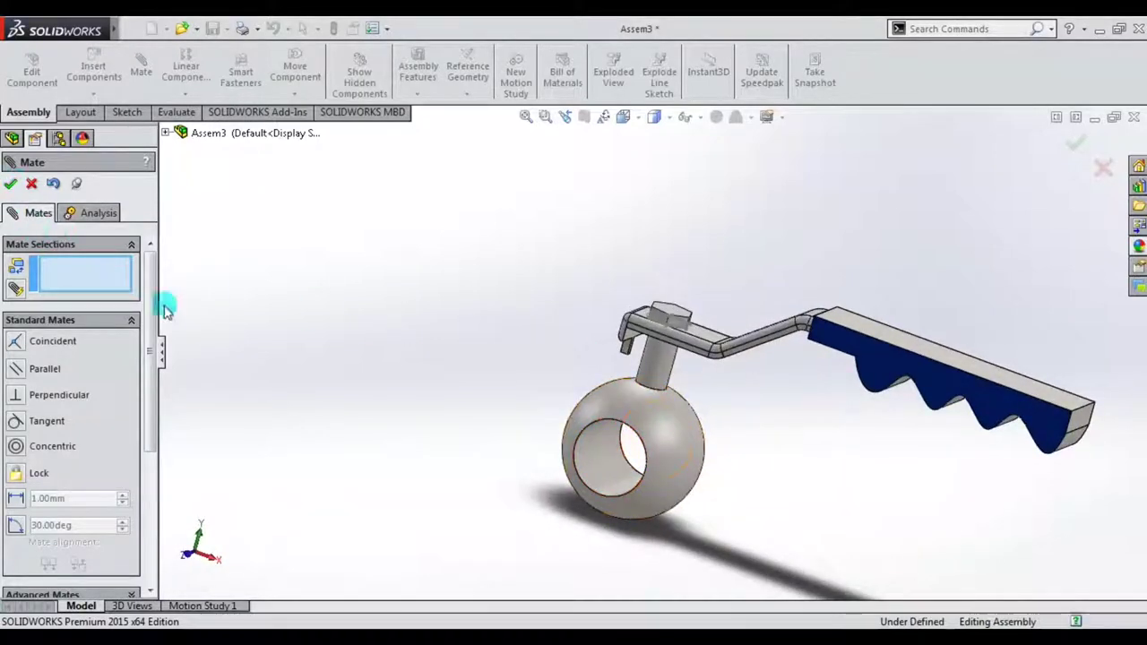
- Expand the Mates folder and show the hidden body<1> component
{"action": "left_click", "coordinate": [8, 357]}
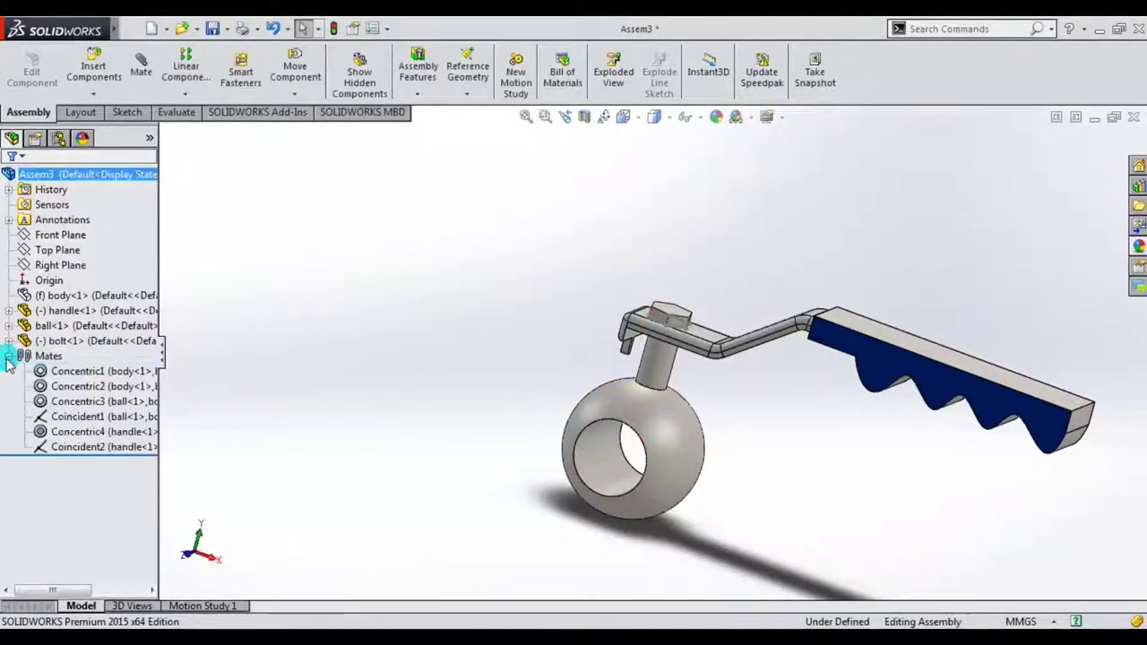
{"action": "left_click", "coordinate": [76, 296]}
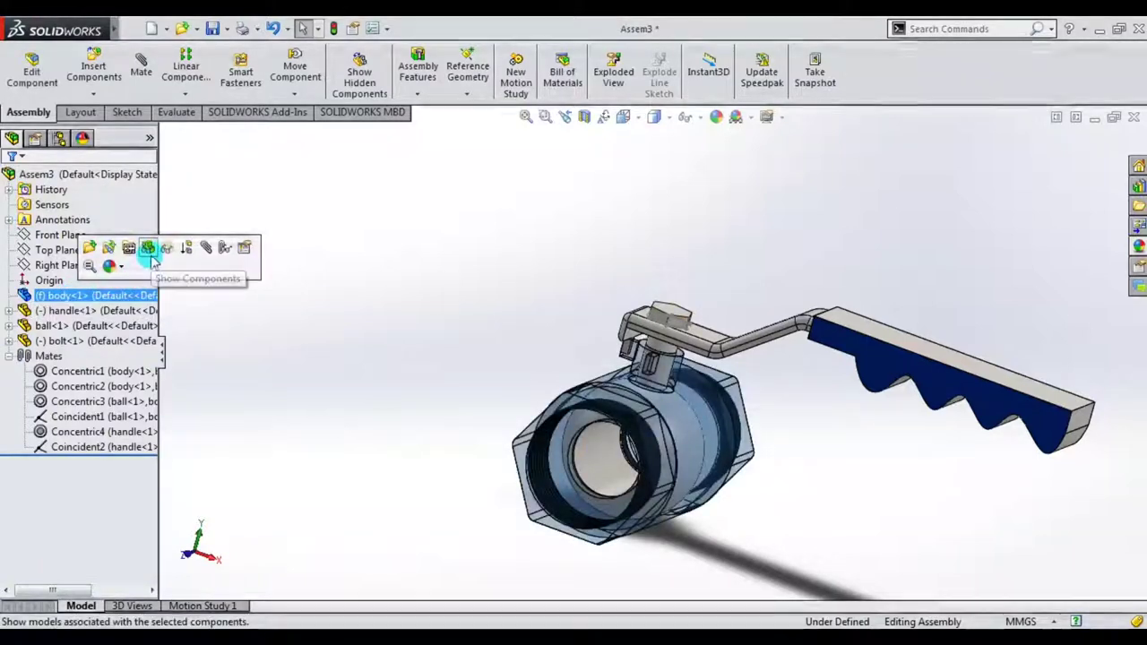
{"action": "left_click", "coordinate": [152, 249]}
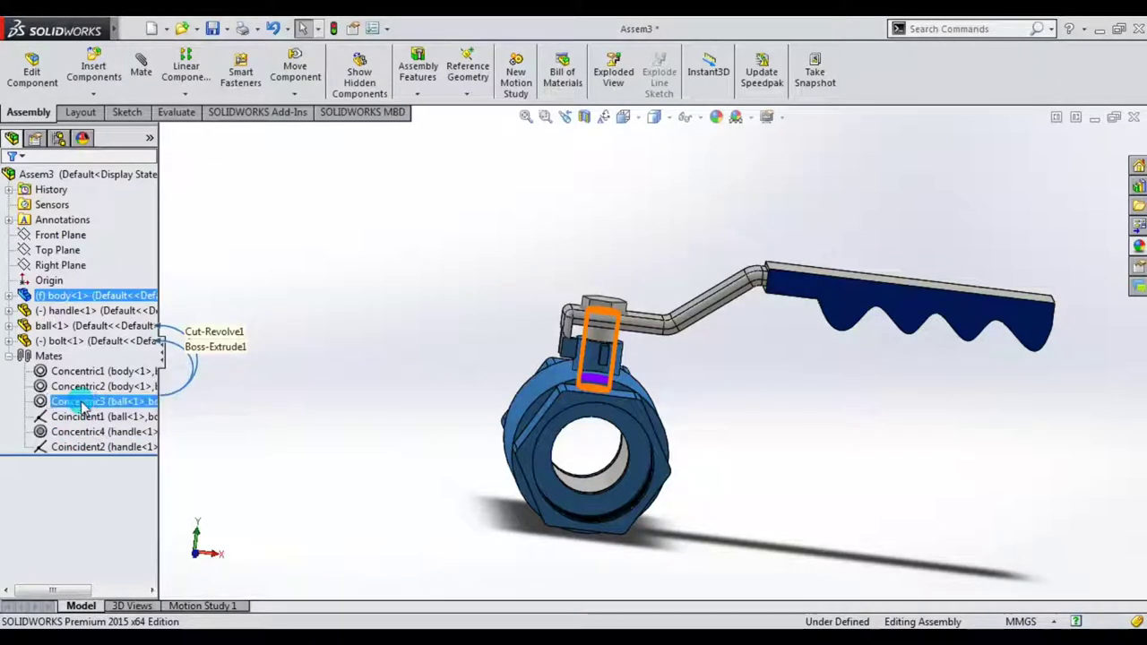
- Inspect the Concentric3 mate and close it without changes
{"action": "left_click", "coordinate": [82, 406]}
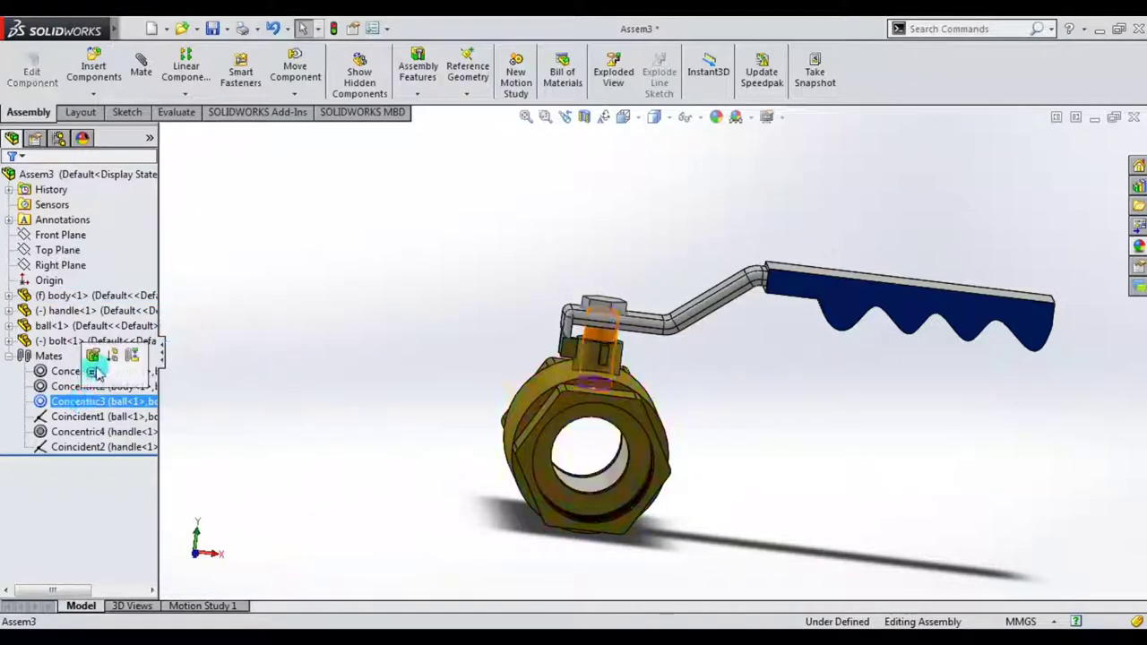
{"action": "left_click", "coordinate": [97, 419]}
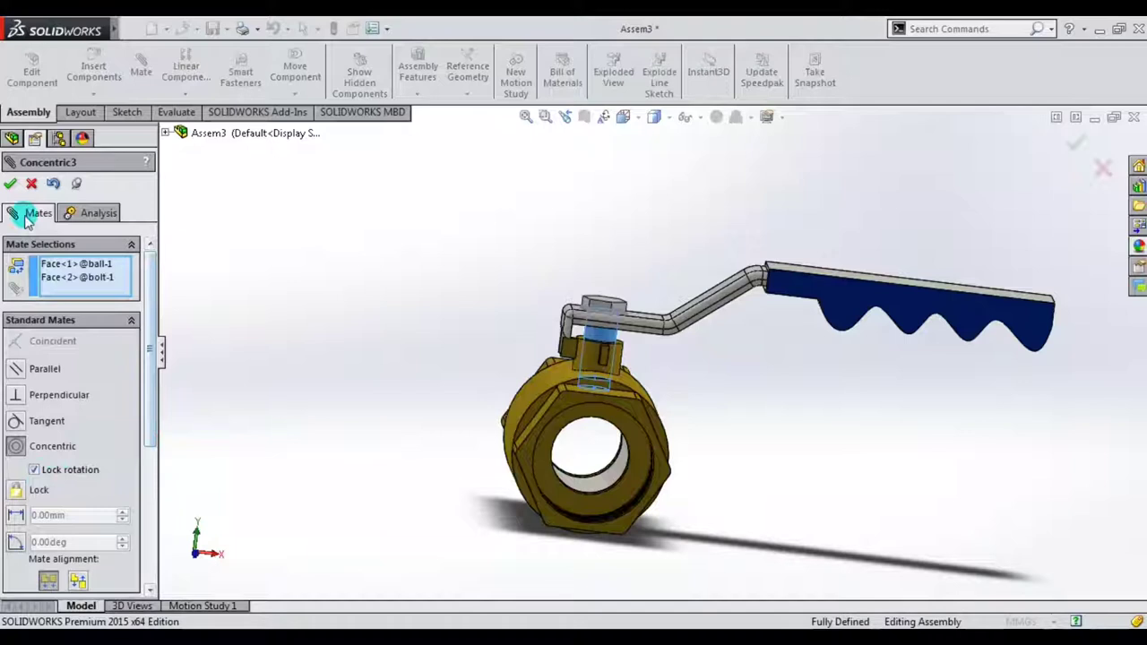
{"action": "left_click", "coordinate": [11, 186]}
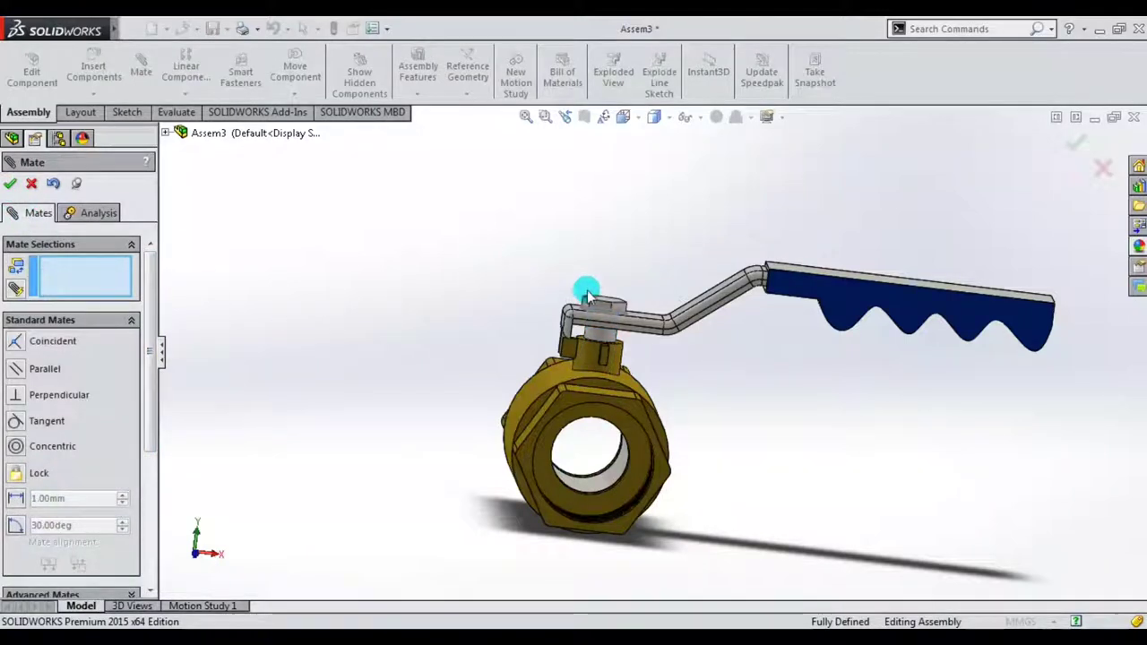
{"action": "left_click", "coordinate": [10, 184]}
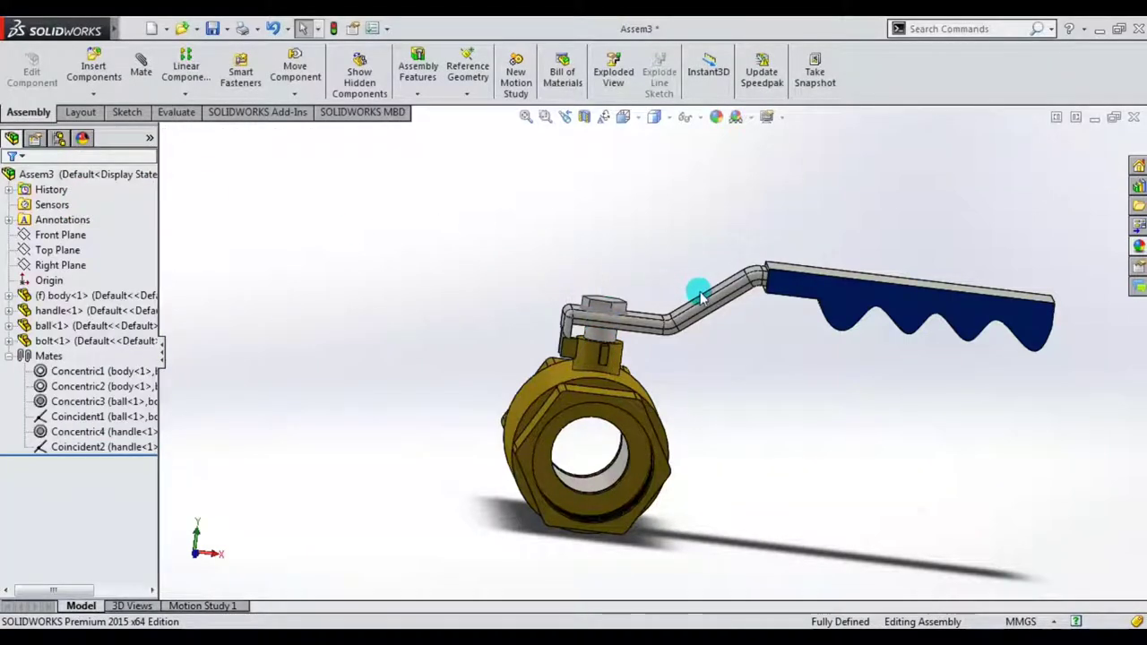
- Suppress the Concentric2 mate between the valve body and the ball
{"action": "middle_click_drag", "start_coordinate": [696, 289], "coordinate": [670, 301]}
{"action": "scroll", "coordinate": [601, 354], "scroll_direction": "down", "scroll_amount": 3}
{"action": "scroll", "coordinate": [628, 376], "scroll_direction": "down", "scroll_amount": 3}
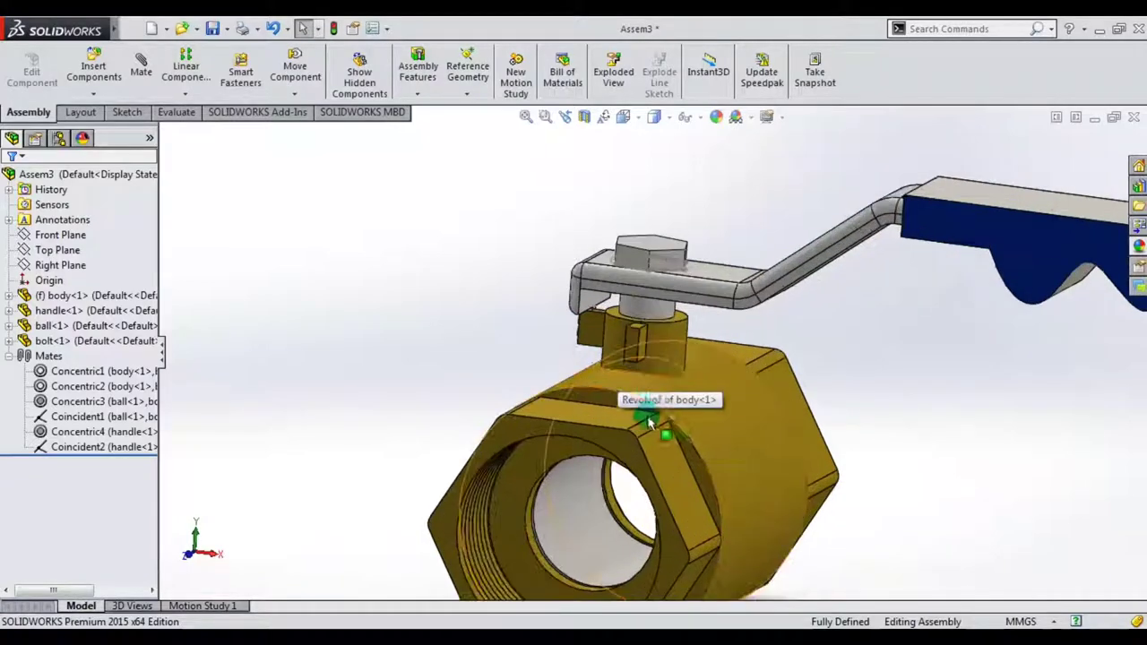
{"action": "mouse_move", "coordinate": [670, 403]}
{"action": "middle_mouse_down"}
{"action": "mouse_move", "coordinate": [692, 325]}
{"action": "mouse_move", "coordinate": [671, 333]}
{"action": "mouse_move", "coordinate": [683, 368]}
{"action": "mouse_move", "coordinate": [661, 403]}
{"action": "mouse_move", "coordinate": [676, 385]}
{"action": "mouse_move", "coordinate": [686, 395]}
{"action": "middle_mouse_up"}
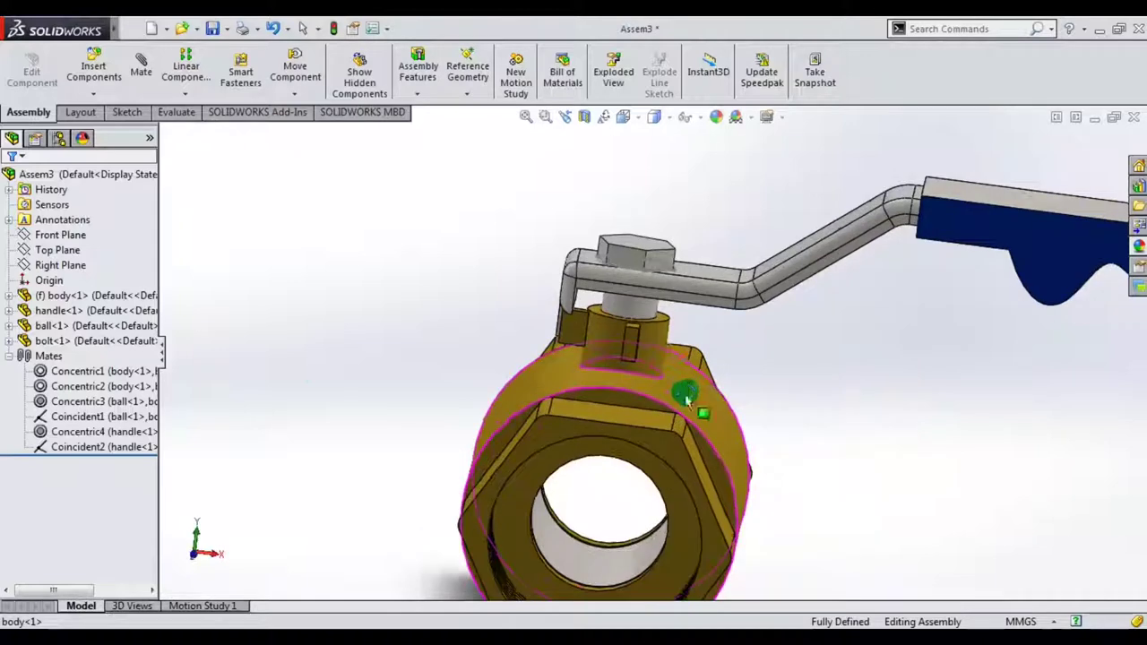
{"action": "left_click", "coordinate": [99, 387]}
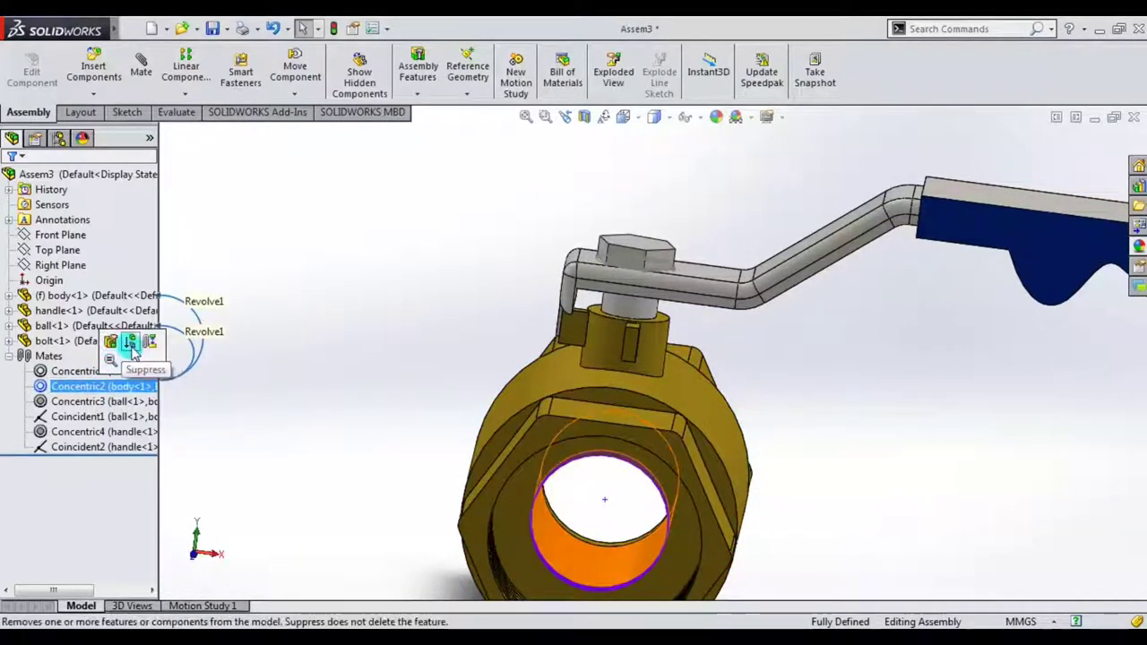
{"action": "left_click", "coordinate": [132, 348]}
{"action": "scroll", "coordinate": [628, 313], "scroll_direction": "down", "scroll_amount": 3}
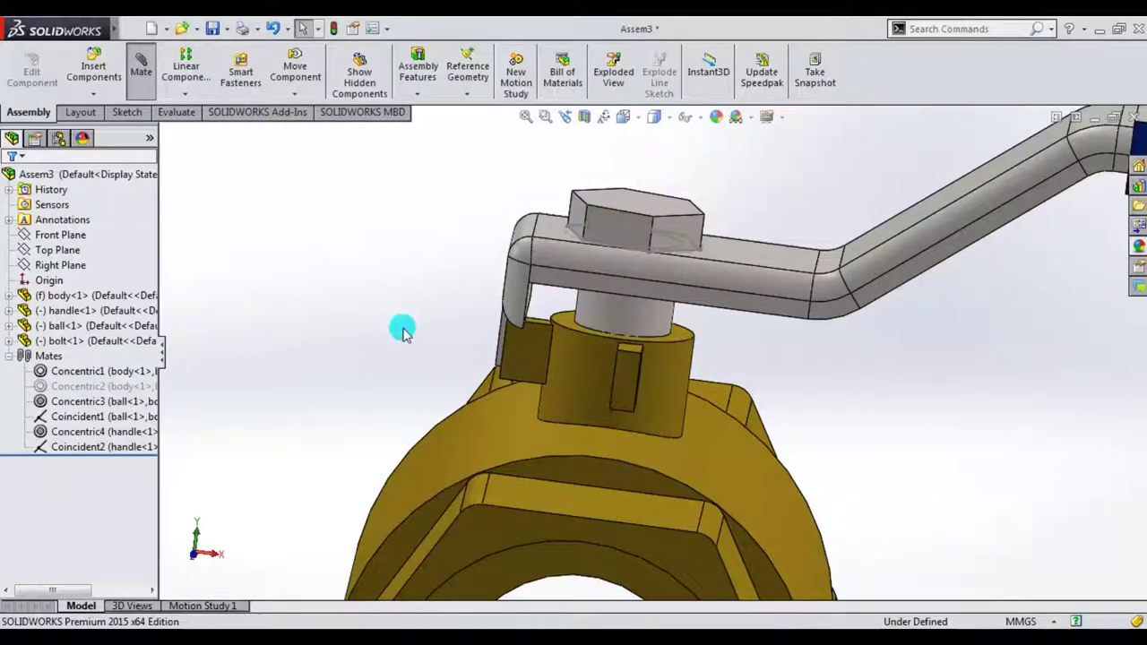
- Add a 4 mm distance mate between the neck's top face and the handle's underside
{"action": "scroll", "coordinate": [631, 349], "scroll_direction": "down", "scroll_amount": 2}
{"action": "left_click", "coordinate": [705, 328]}
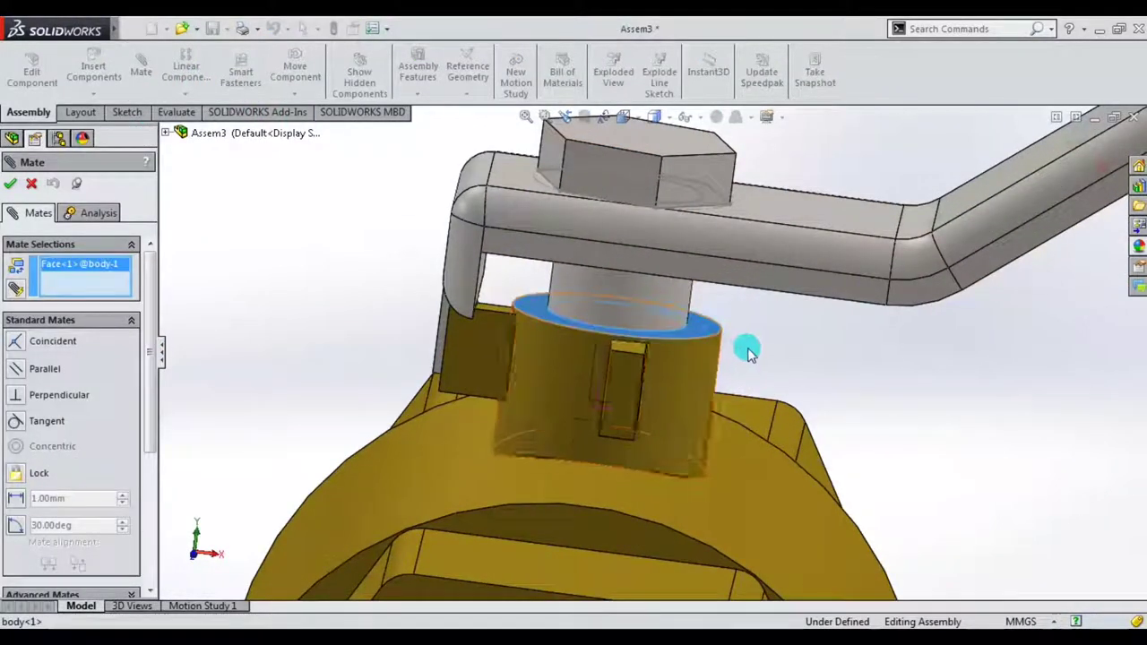
{"action": "middle_click_drag", "start_coordinate": [750, 352], "coordinate": [740, 274]}
{"action": "left_click", "coordinate": [771, 295]}
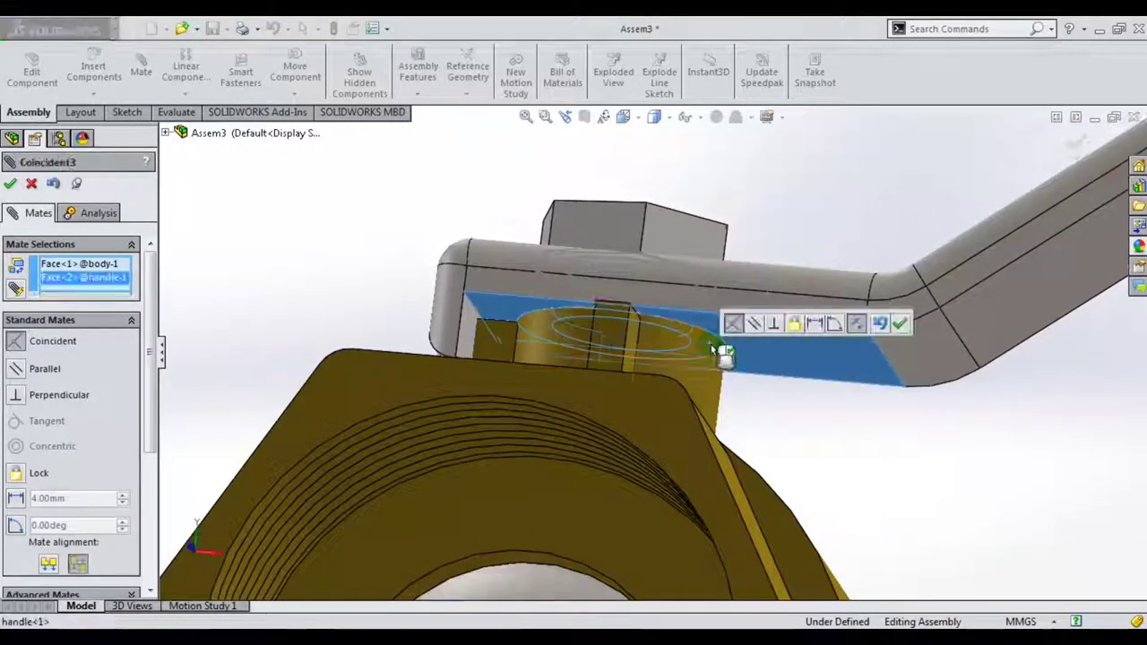
{"action": "left_click", "coordinate": [815, 324]}
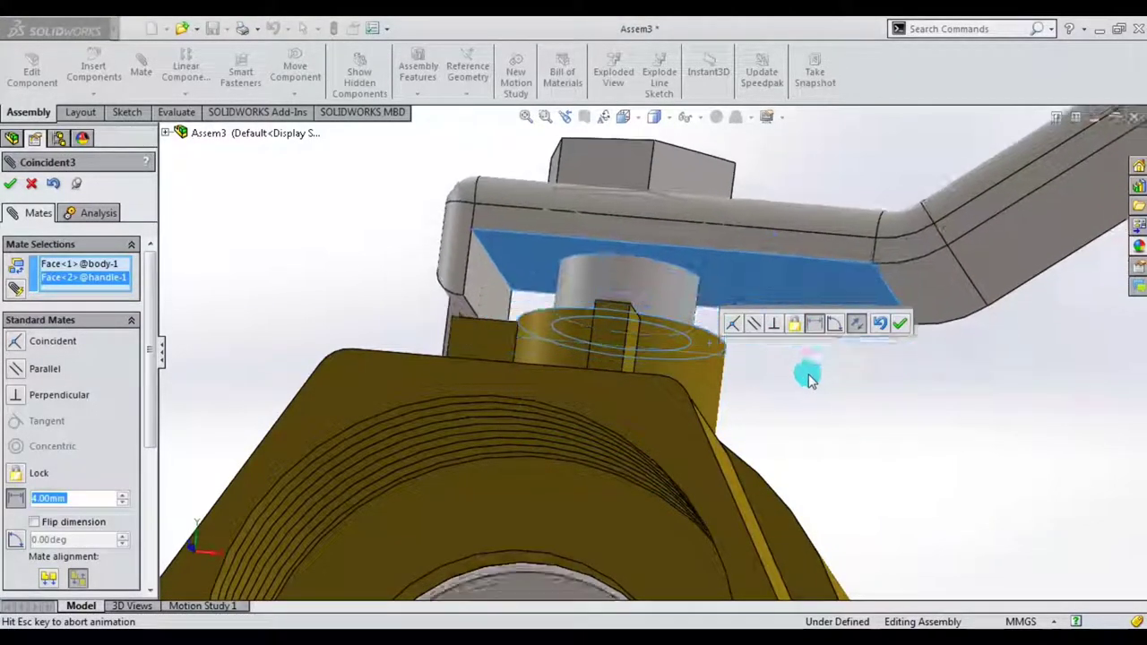
{"action": "left_click", "coordinate": [902, 328]}
- Orbit to check the handle tab against the stop lug, then exit the mate tool
{"action": "mouse_move", "coordinate": [776, 397]}
{"action": "middle_mouse_down"}
{"action": "mouse_move", "coordinate": [804, 372]}
{"action": "mouse_move", "coordinate": [827, 397]}
{"action": "middle_mouse_up"}
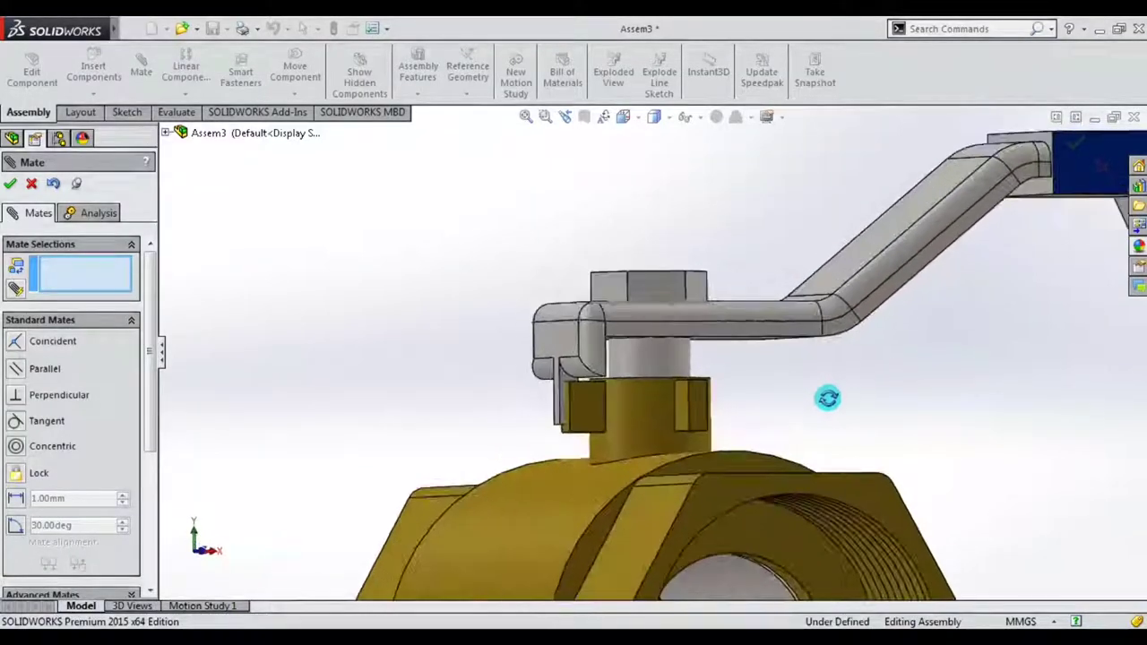
{"action": "scroll", "coordinate": [587, 439], "scroll_direction": "down", "scroll_amount": 3}
{"action": "scroll", "coordinate": [599, 441], "scroll_direction": "down", "scroll_amount": 2}
{"action": "mouse_move", "coordinate": [599, 440]}
{"action": "middle_mouse_down"}
{"action": "mouse_move", "coordinate": [645, 448]}
{"action": "mouse_move", "coordinate": [565, 445]}
{"action": "middle_mouse_up"}
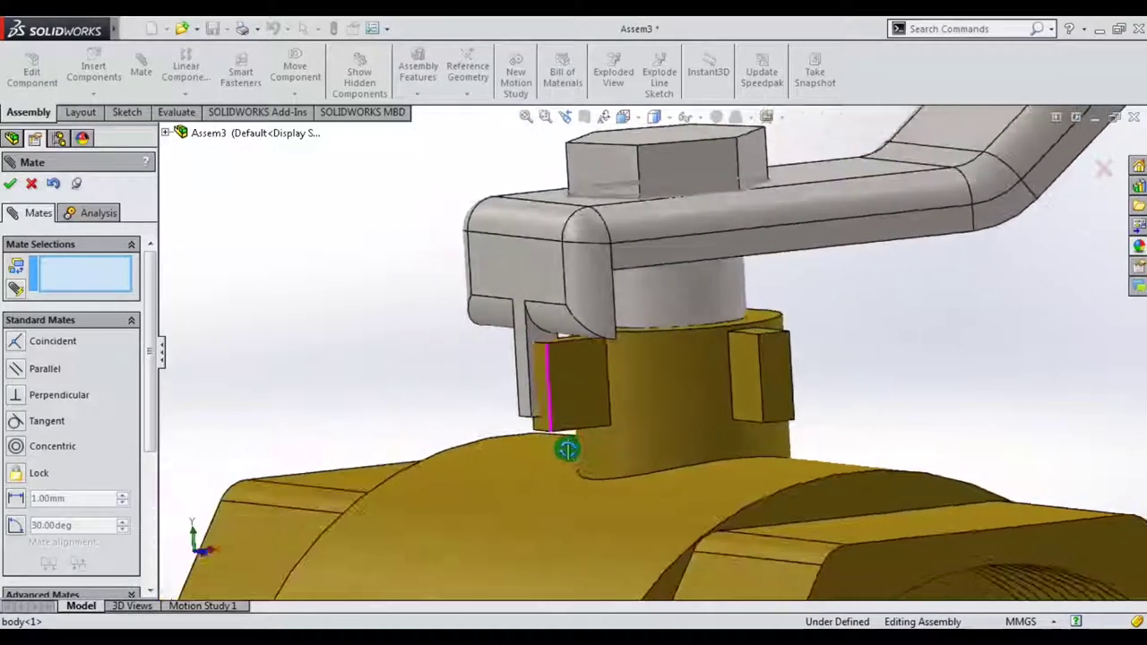
{"action": "scroll", "coordinate": [512, 350], "scroll_direction": "down", "scroll_amount": 2}
{"action": "scroll", "coordinate": [621, 362], "scroll_direction": "down", "scroll_amount": 2}
{"action": "middle_click_drag", "start_coordinate": [621, 362], "coordinate": [675, 358]}
{"action": "scroll", "coordinate": [627, 363], "scroll_direction": "up", "scroll_amount": 2}
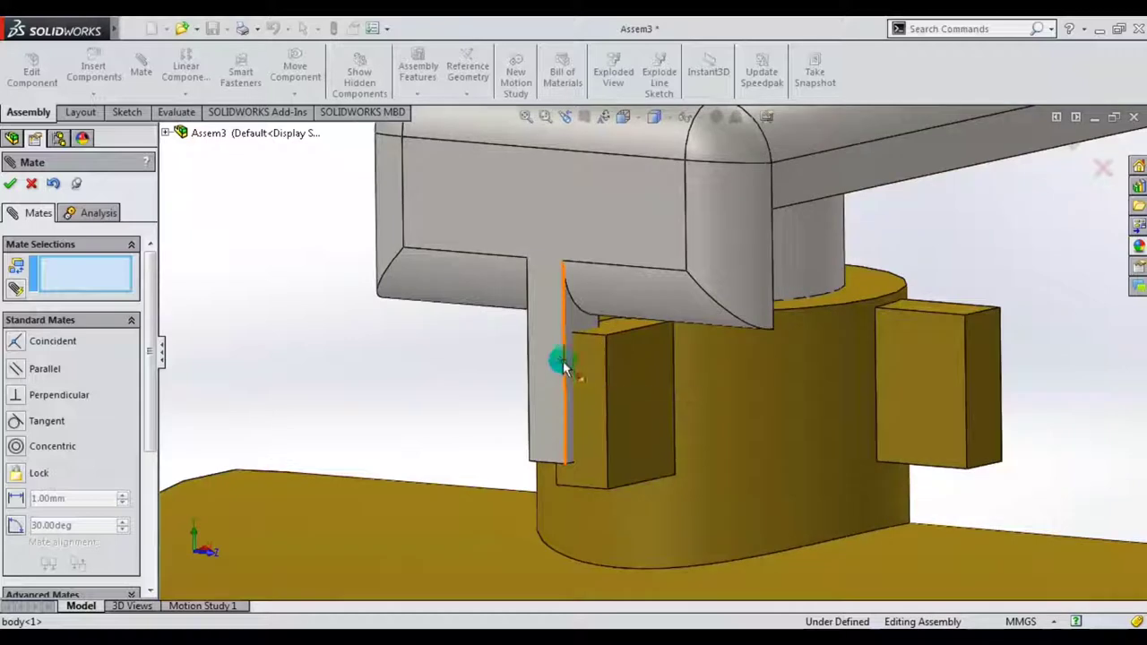
{"action": "middle_click_drag", "start_coordinate": [597, 367], "coordinate": [819, 355]}
{"action": "scroll", "coordinate": [818, 355], "scroll_direction": "up", "scroll_amount": 3}
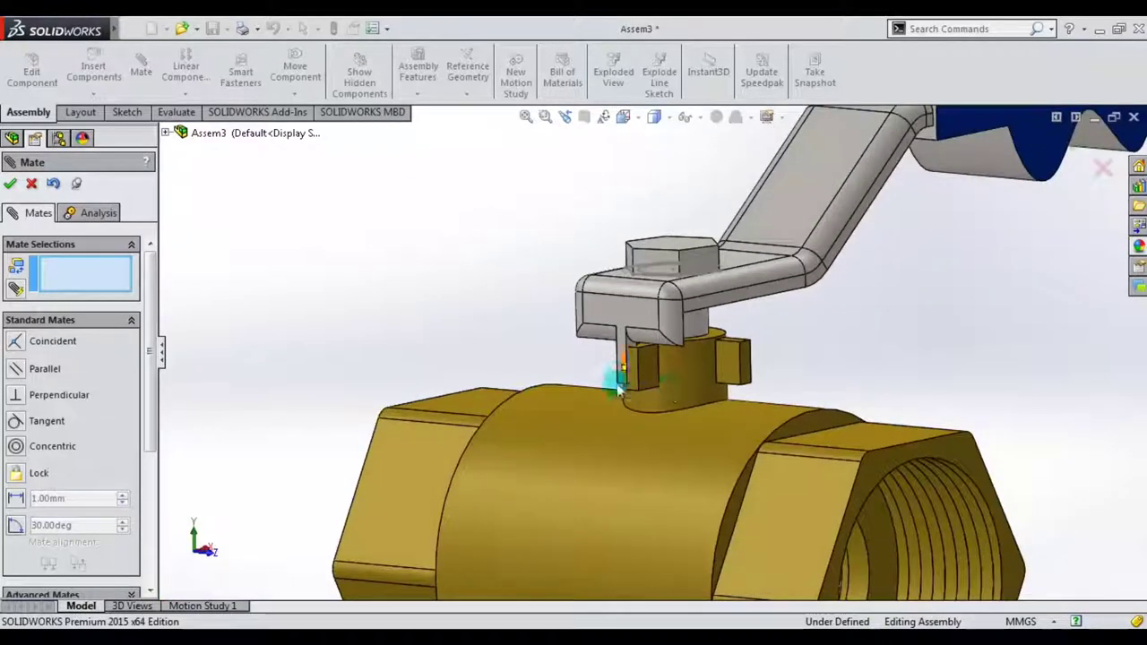
{"action": "scroll", "coordinate": [627, 359], "scroll_direction": "down", "scroll_amount": 3}
{"action": "key", "text": "Escape"}
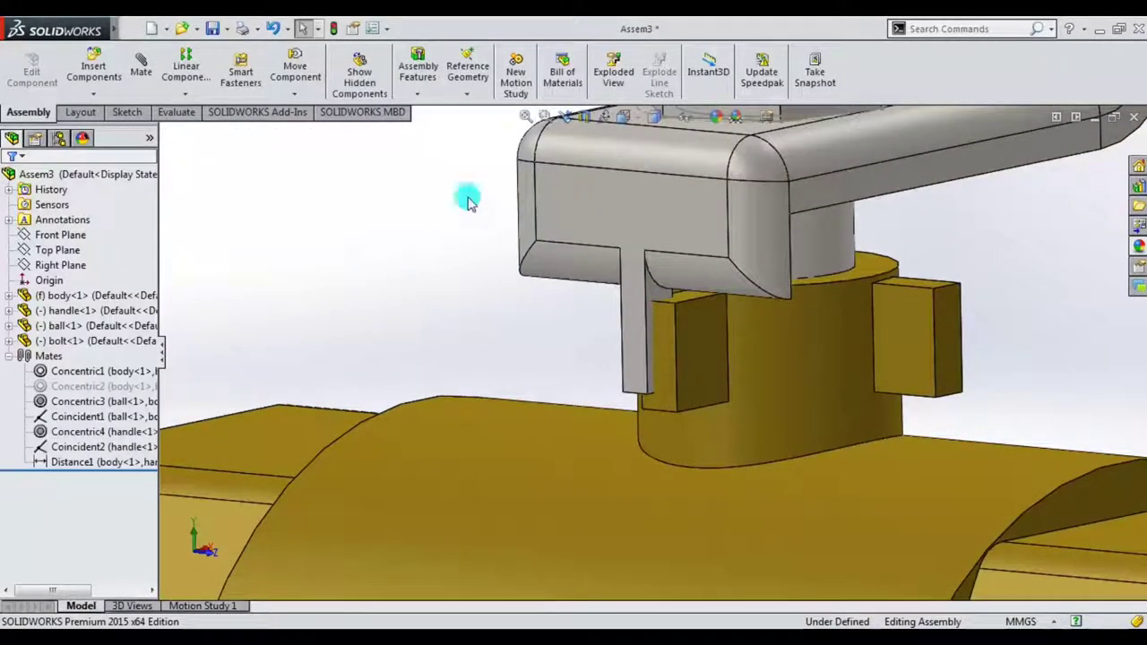
- Select the handle tab beside the stop lug, then the valve body component
{"action": "scroll", "coordinate": [692, 354], "scroll_direction": "down", "scroll_amount": 3}
{"action": "middle_click_drag", "start_coordinate": [691, 353], "coordinate": [528, 359]}
{"action": "scroll", "coordinate": [615, 358], "scroll_direction": "up", "scroll_amount": 2}
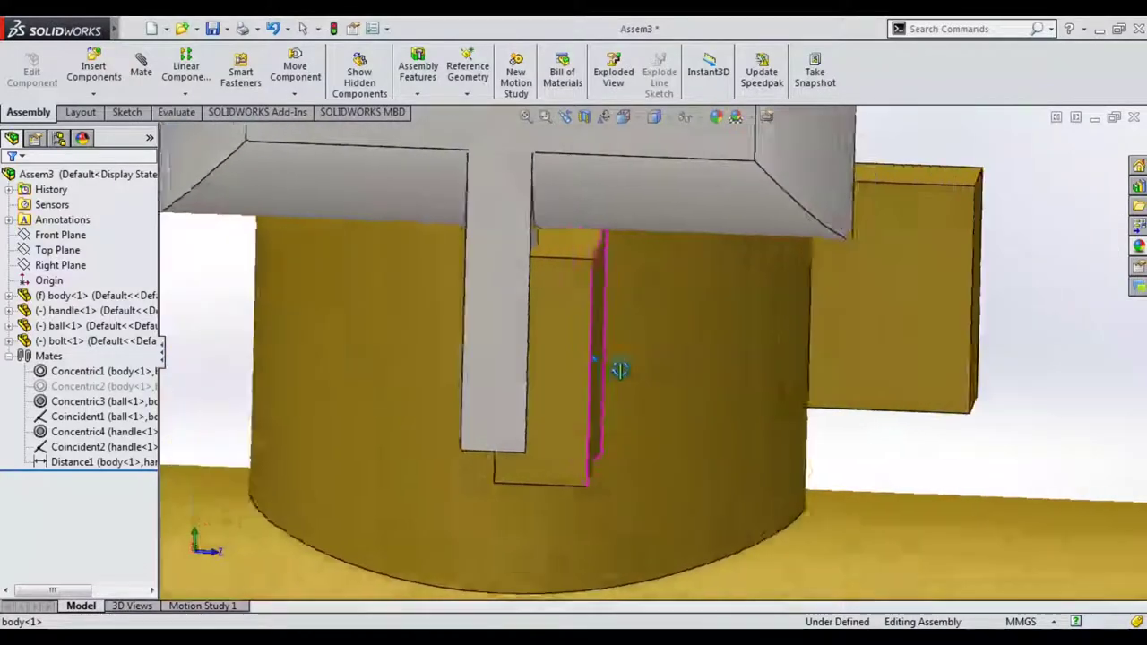
{"action": "left_click", "coordinate": [499, 347]}
{"action": "scroll", "coordinate": [735, 328], "scroll_direction": "up", "scroll_amount": 3}
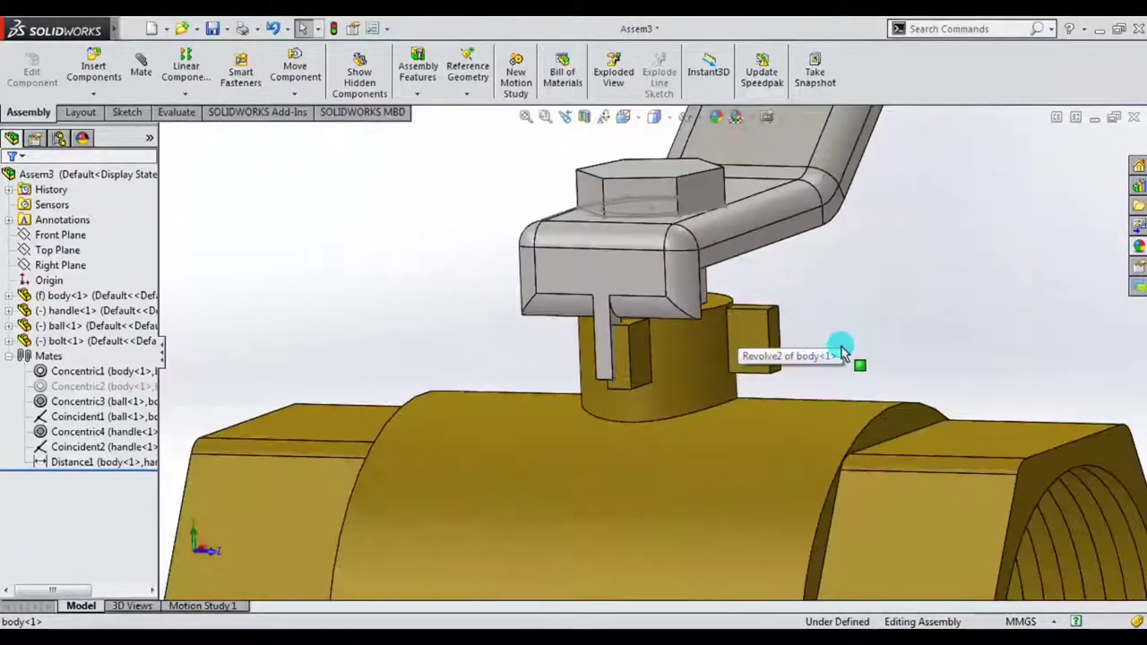
{"action": "scroll", "coordinate": [840, 353], "scroll_direction": "up", "scroll_amount": 2}
{"action": "mouse_move", "coordinate": [858, 358]}
{"action": "middle_mouse_down"}
{"action": "mouse_move", "coordinate": [751, 357]}
{"action": "mouse_move", "coordinate": [762, 372]}
{"action": "mouse_move", "coordinate": [763, 350]}
{"action": "middle_mouse_up"}
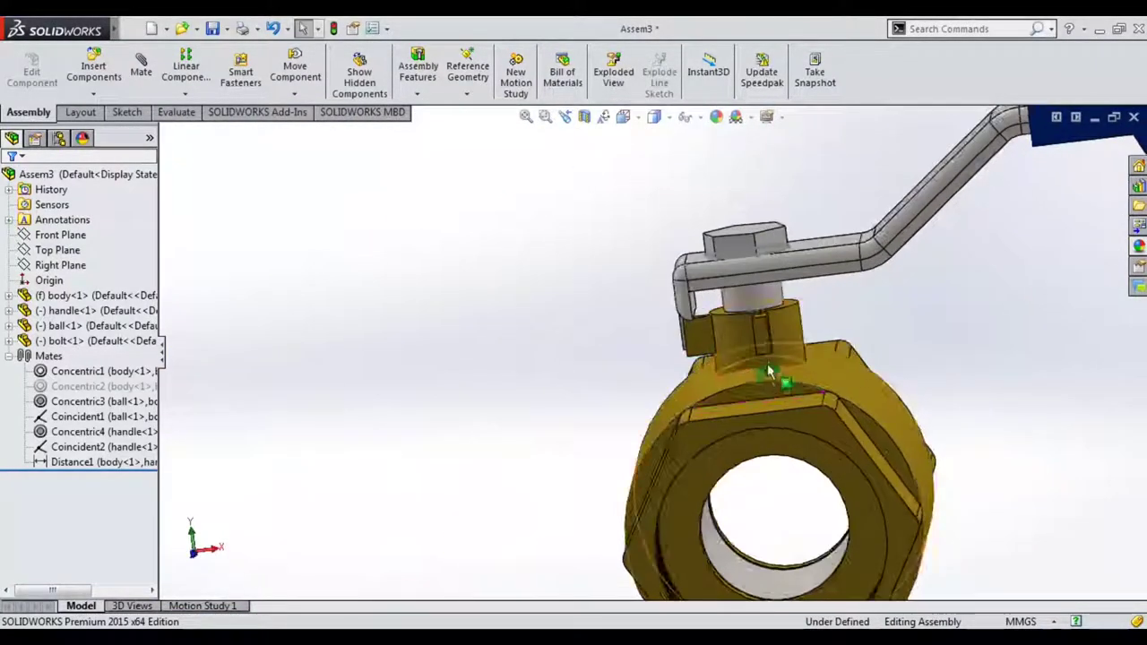
{"action": "left_click", "coordinate": [763, 350]}
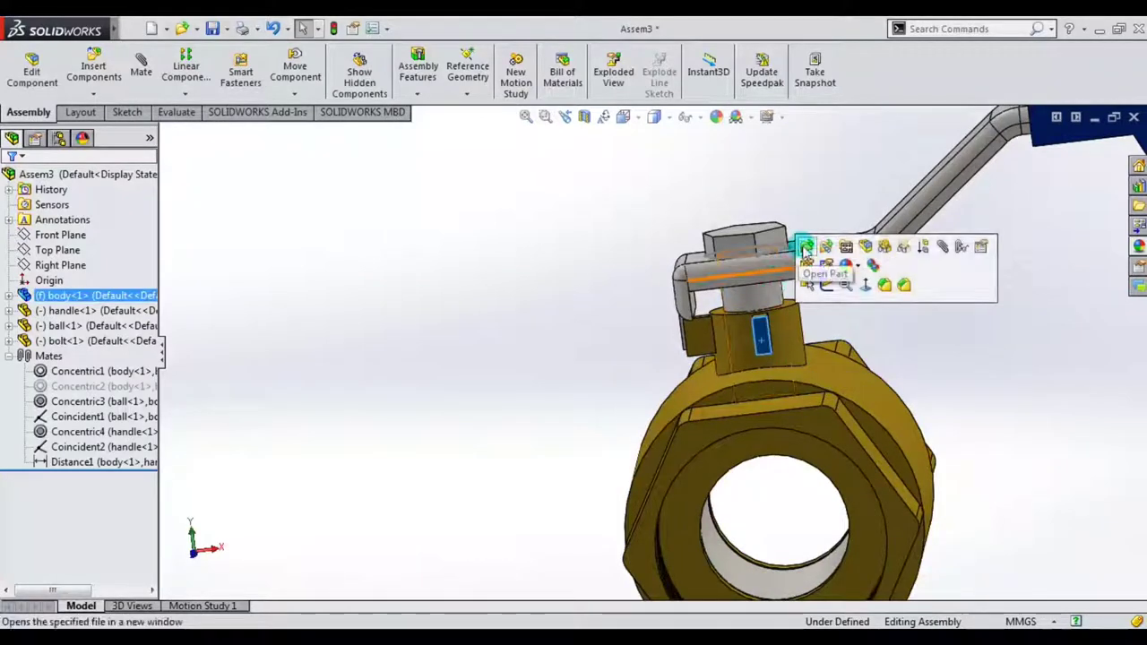
- Open the valve body part and select the two stop lugs on the neck
{"action": "left_click", "coordinate": [801, 251]}
{"action": "mouse_move", "coordinate": [140, 433]}
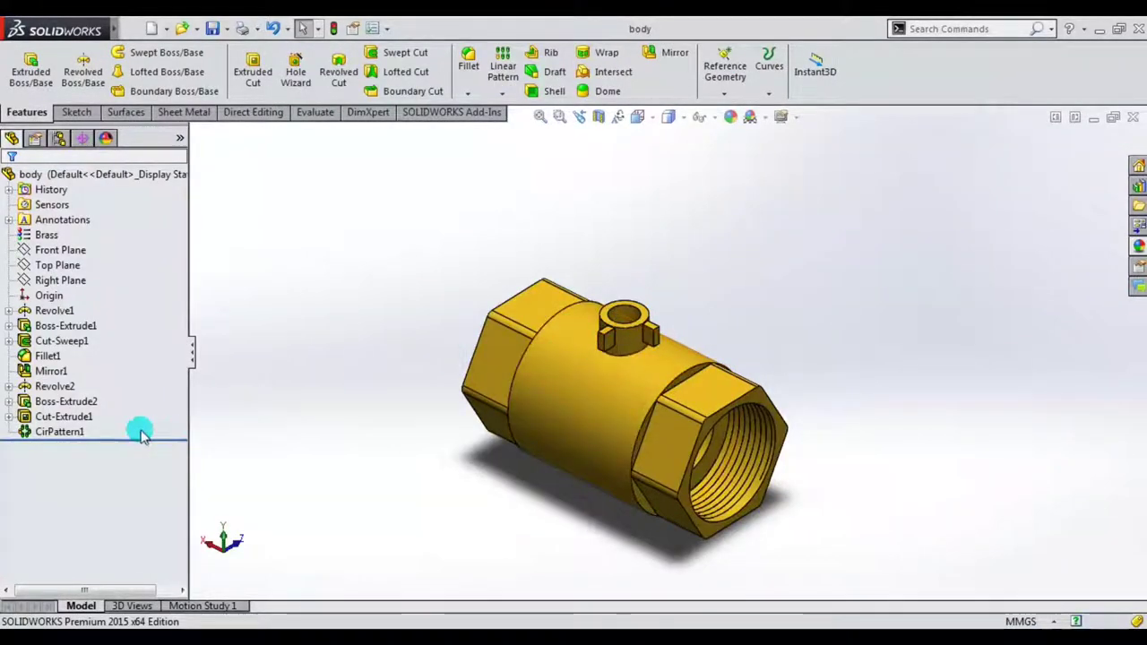
{"action": "scroll", "coordinate": [652, 381], "scroll_direction": "down", "scroll_amount": 3}
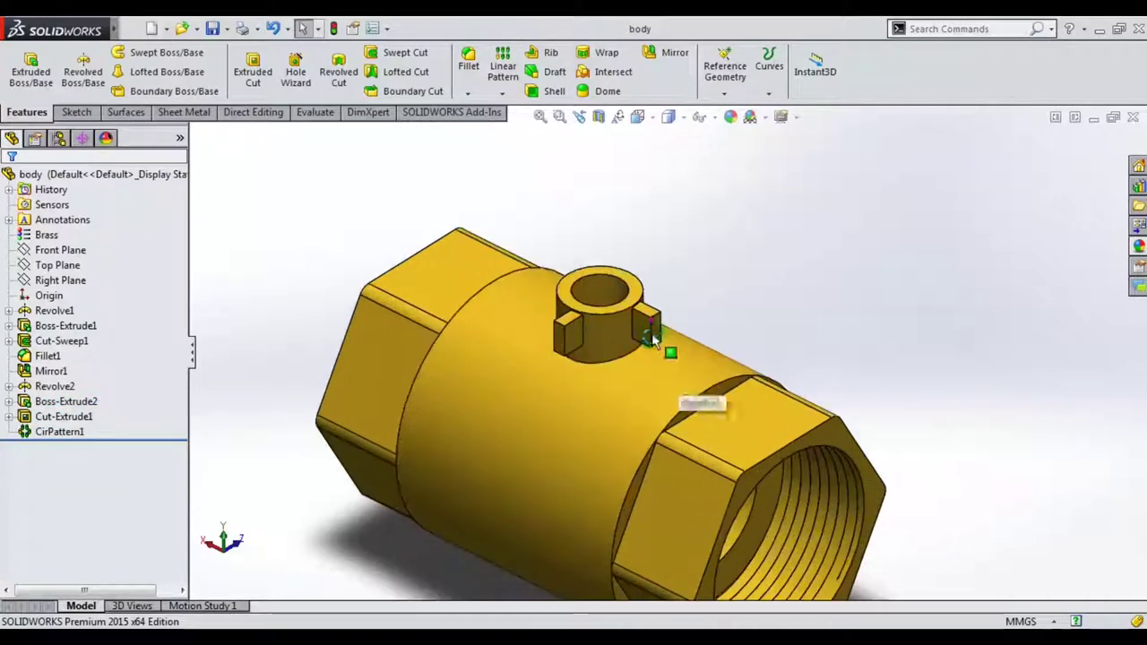
{"action": "middle_click_drag", "start_coordinate": [648, 341], "coordinate": [641, 331]}
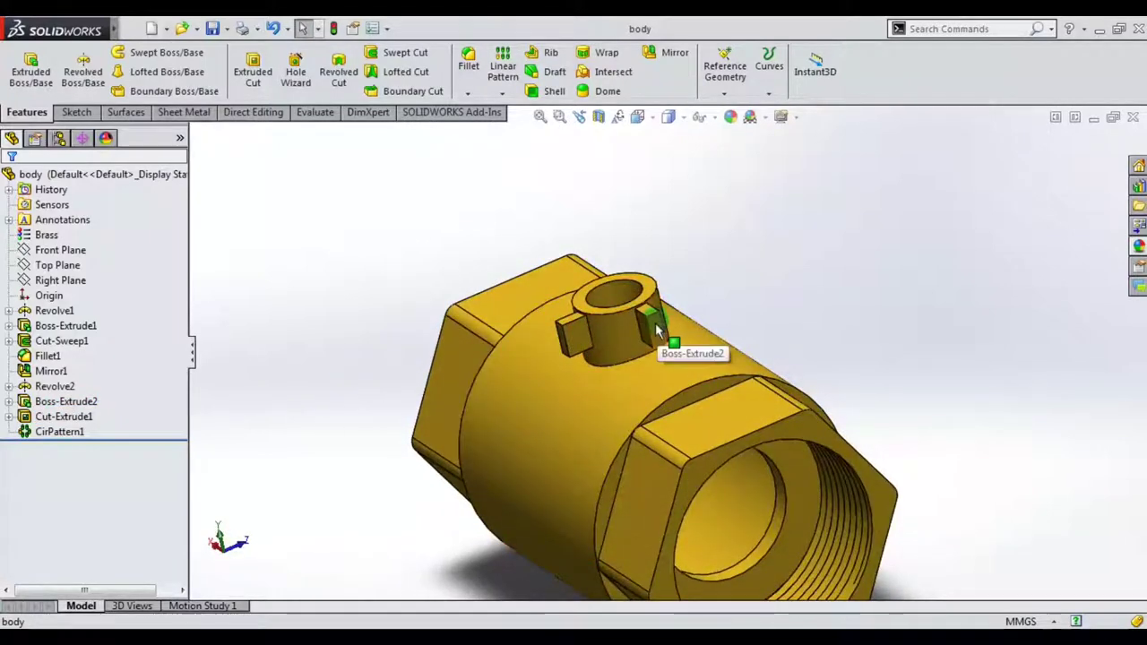
{"action": "left_click", "coordinate": [657, 332]}
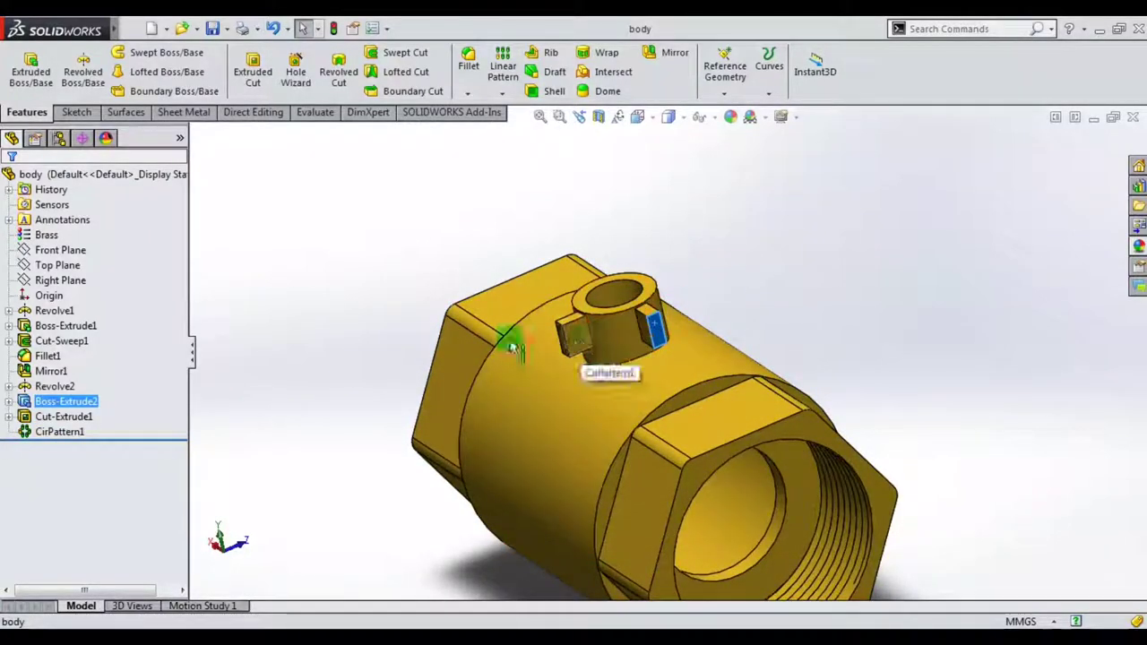
{"action": "left_click", "coordinate": [581, 342]}
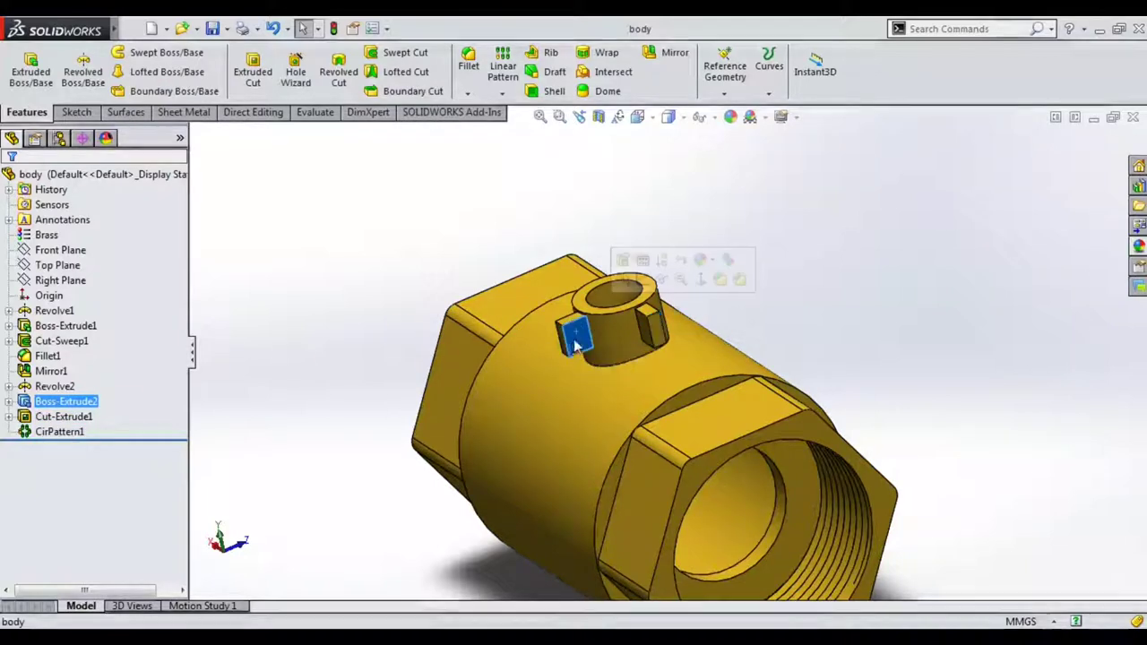
- Delete the CirPattern1 lug pattern, leaving one stop lug, and select that lug
{"action": "right_click", "coordinate": [575, 351]}
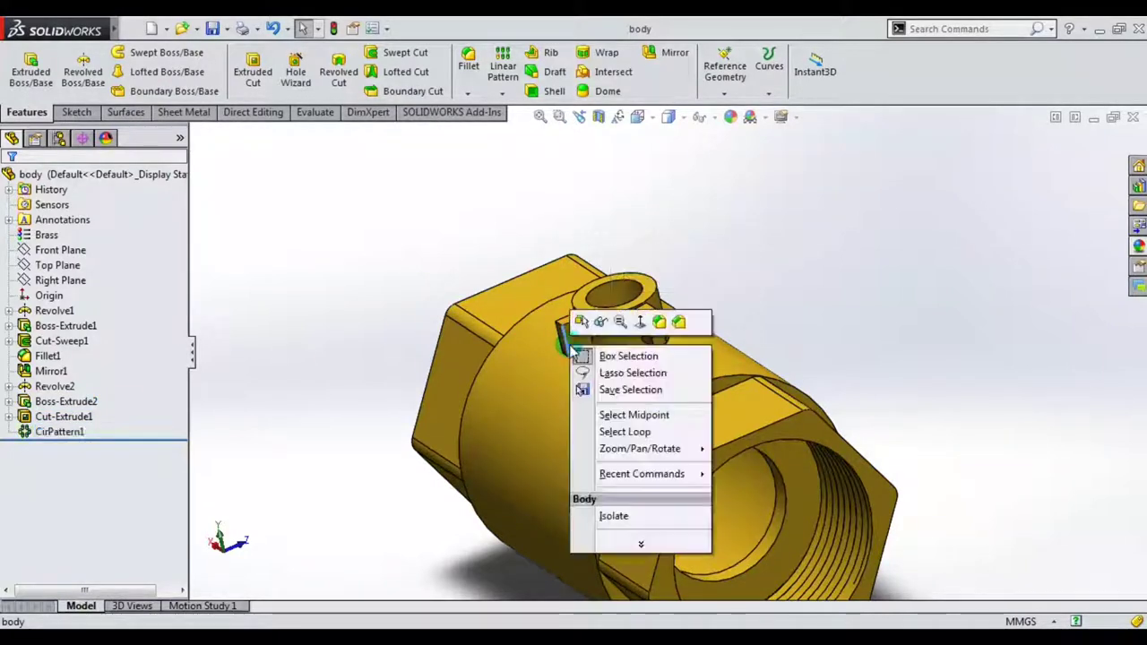
{"action": "left_click", "coordinate": [348, 387]}
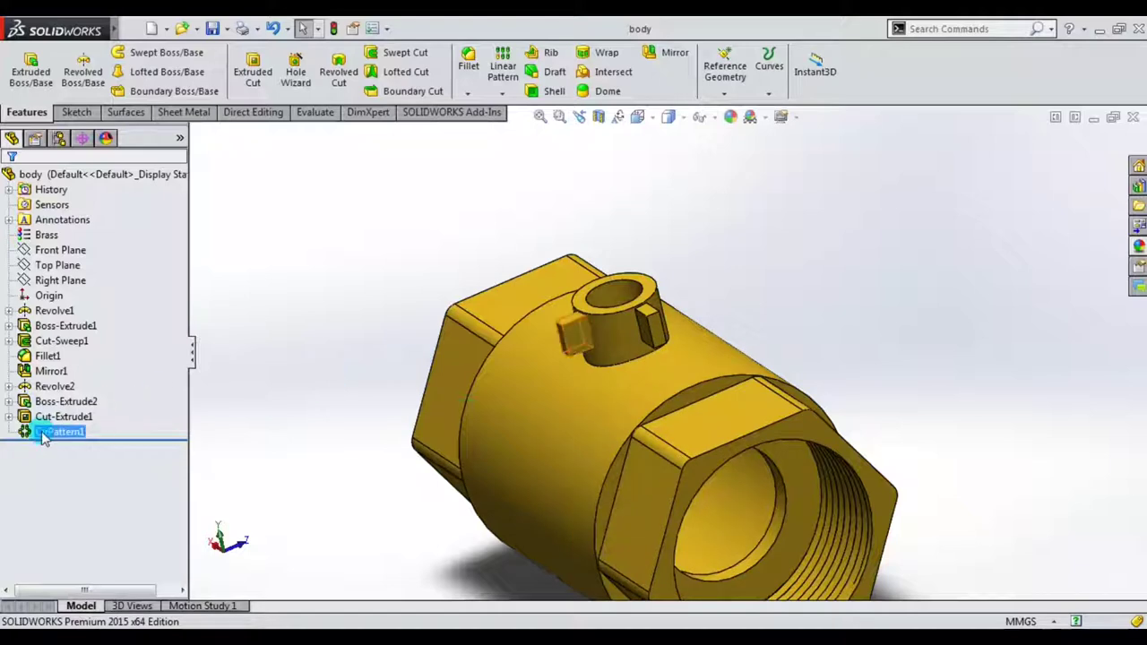
{"action": "key", "text": "Delete"}
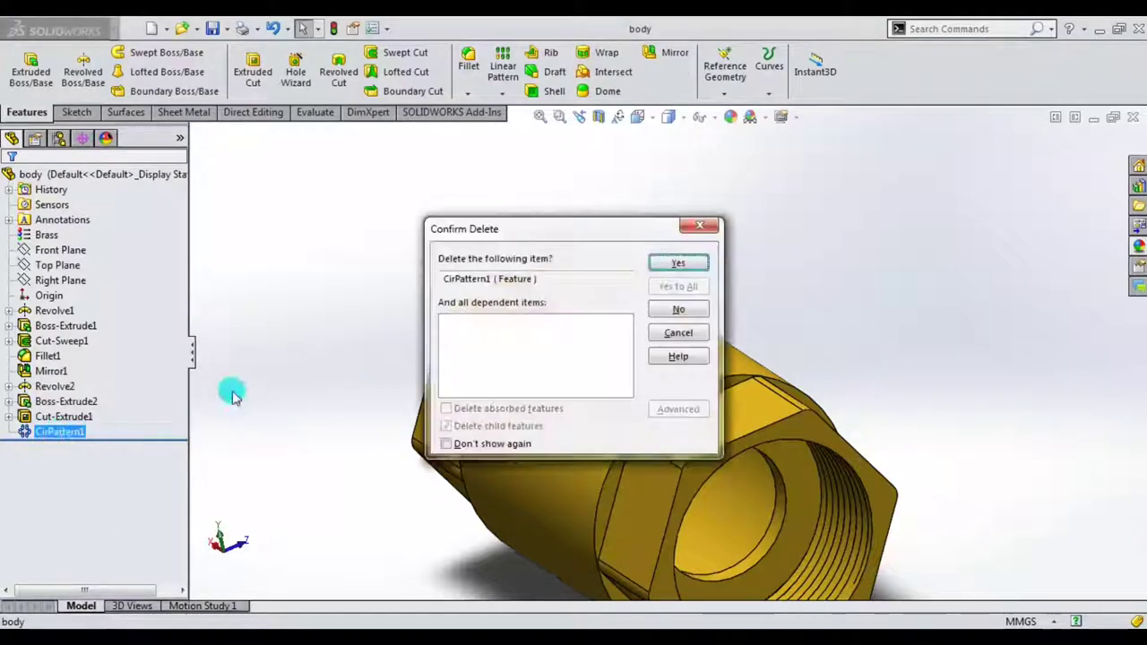
{"action": "left_click", "coordinate": [678, 264]}
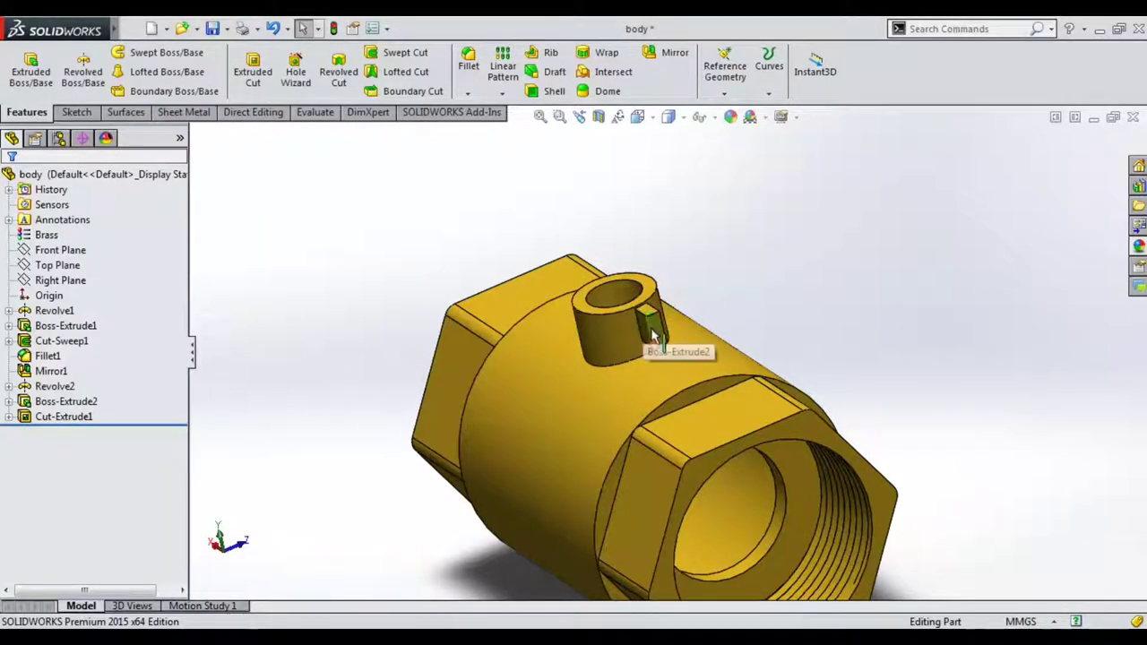
{"action": "left_click", "coordinate": [653, 337]}
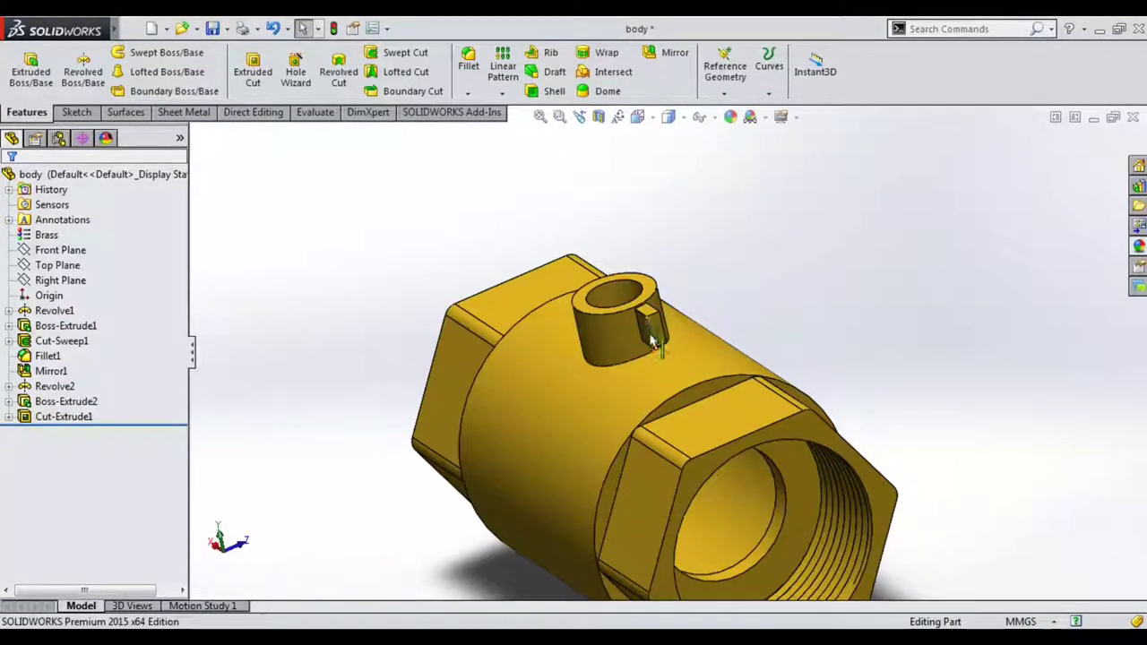
- Edit Sketch6 of the stop lug, viewed normal to its sketch plane
{"action": "left_click", "coordinate": [660, 333]}
{"action": "left_click", "coordinate": [723, 259]}
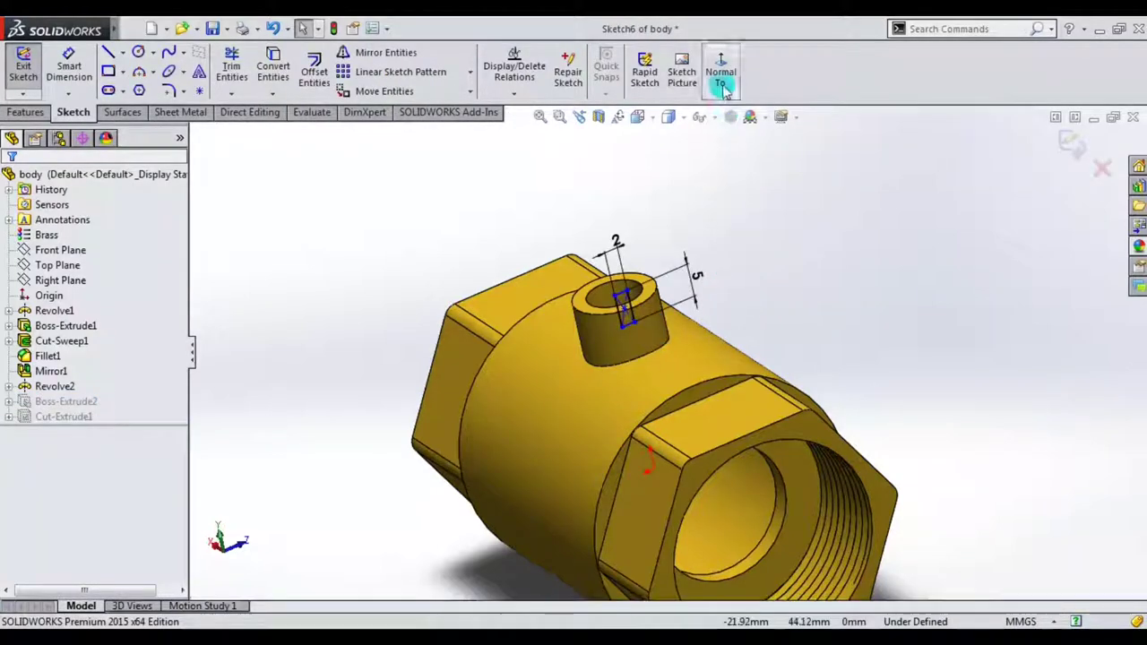
{"action": "left_click", "coordinate": [722, 72]}
{"action": "left_click", "coordinate": [717, 81]}
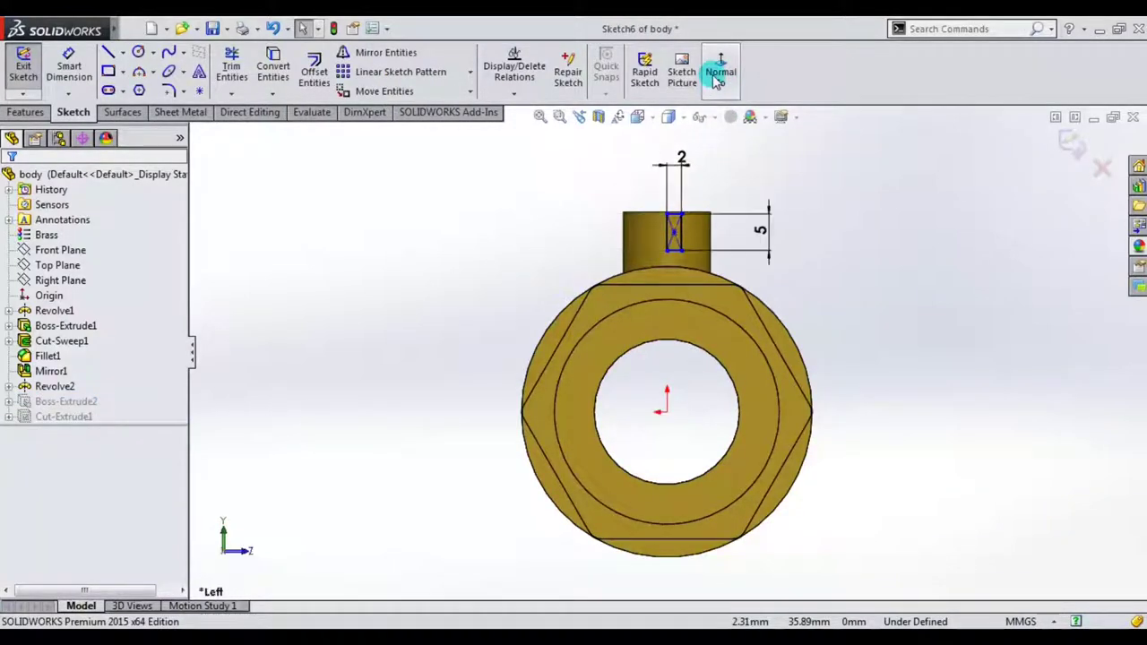
{"action": "scroll", "coordinate": [699, 224], "scroll_direction": "down", "scroll_amount": 3}
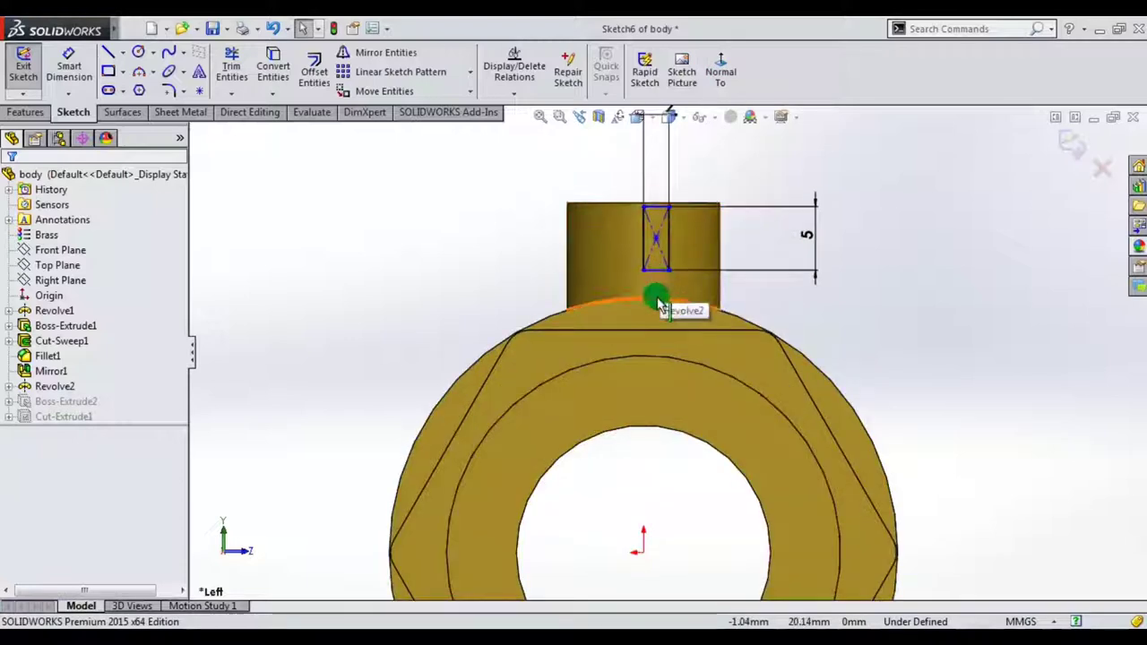
- Drag the lug rectangle further right on the stem
{"action": "left_click", "coordinate": [642, 265]}
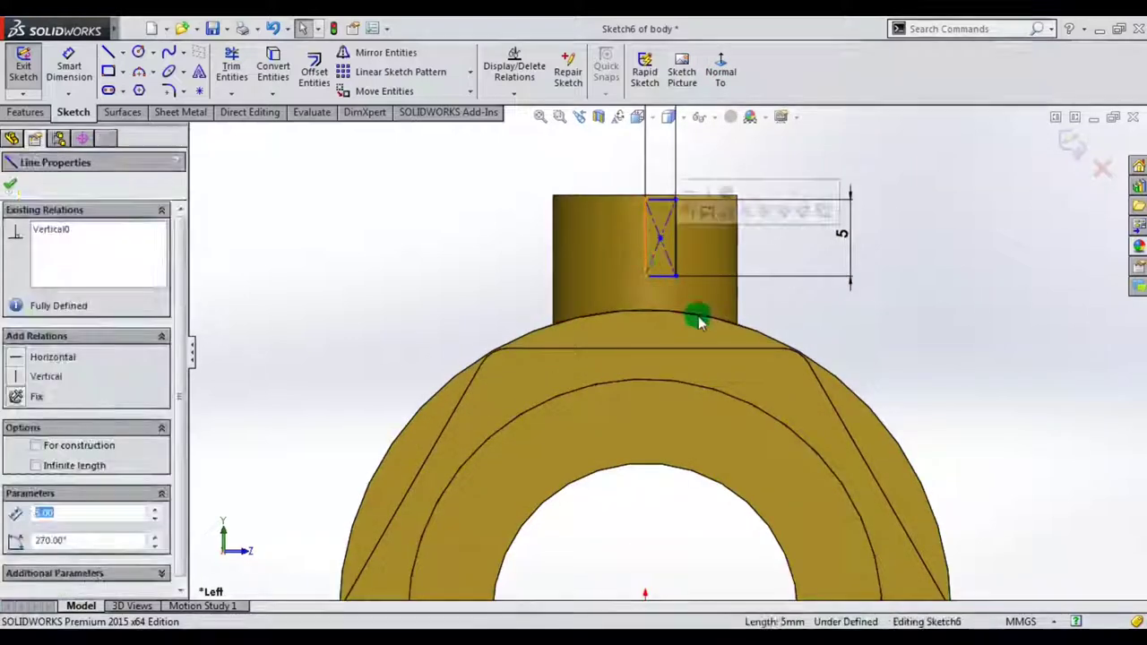
{"action": "scroll", "coordinate": [682, 323], "scroll_direction": "up", "scroll_amount": 2}
{"action": "key", "text": "Escape"}
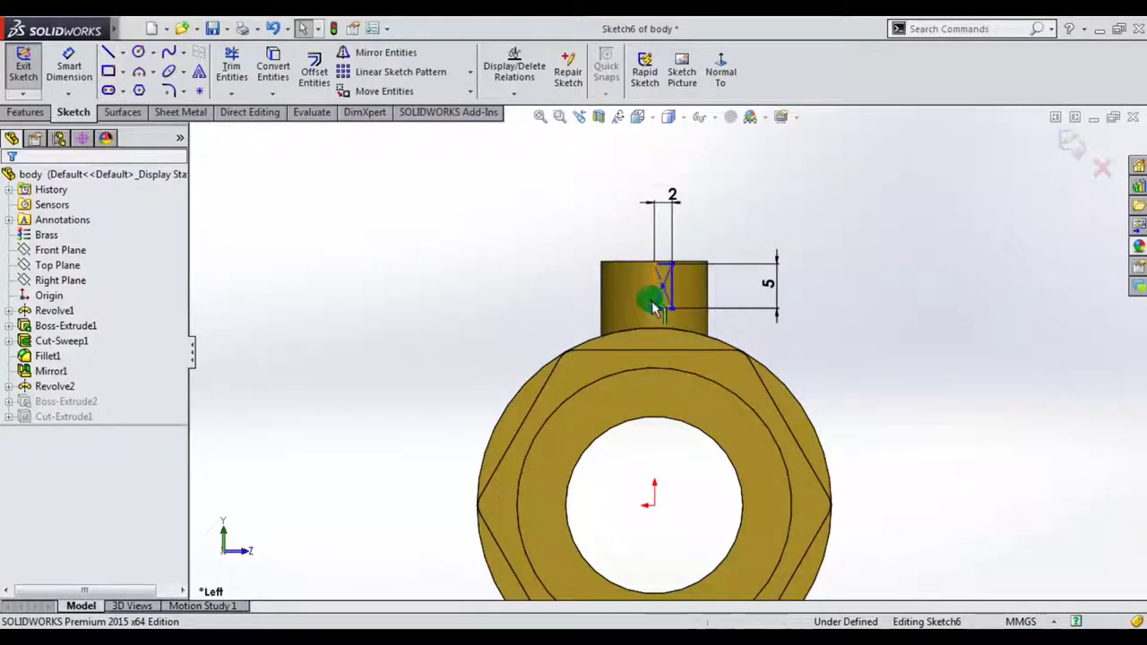
{"action": "left_click_drag", "start_coordinate": [680, 305], "coordinate": [692, 305]}
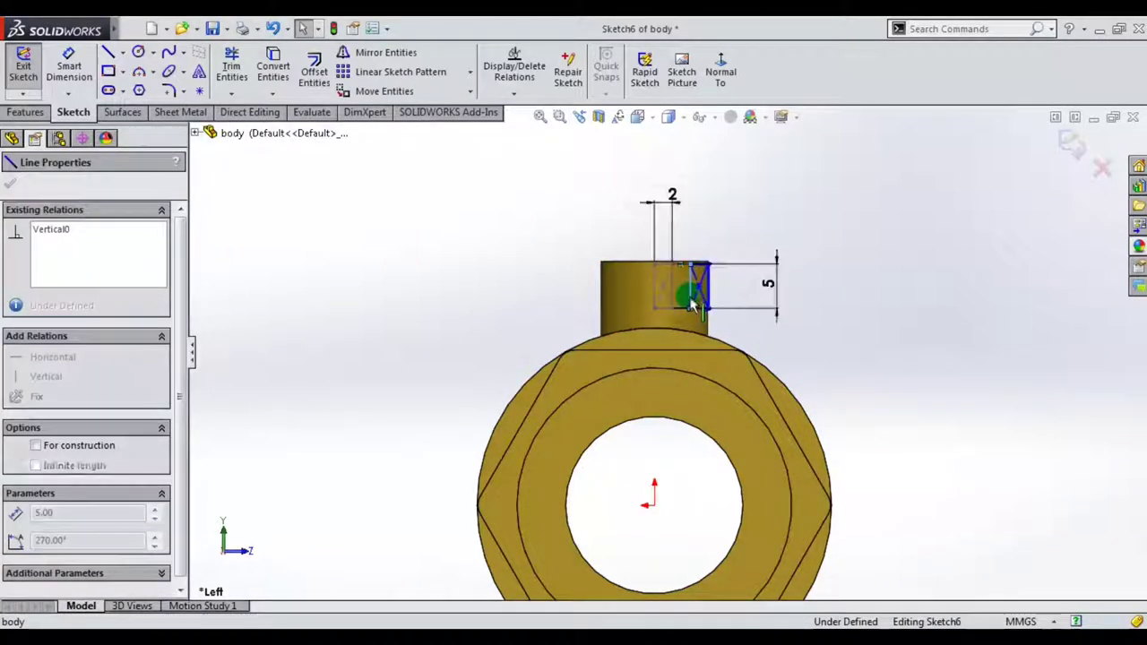
{"action": "key", "text": "Escape"}
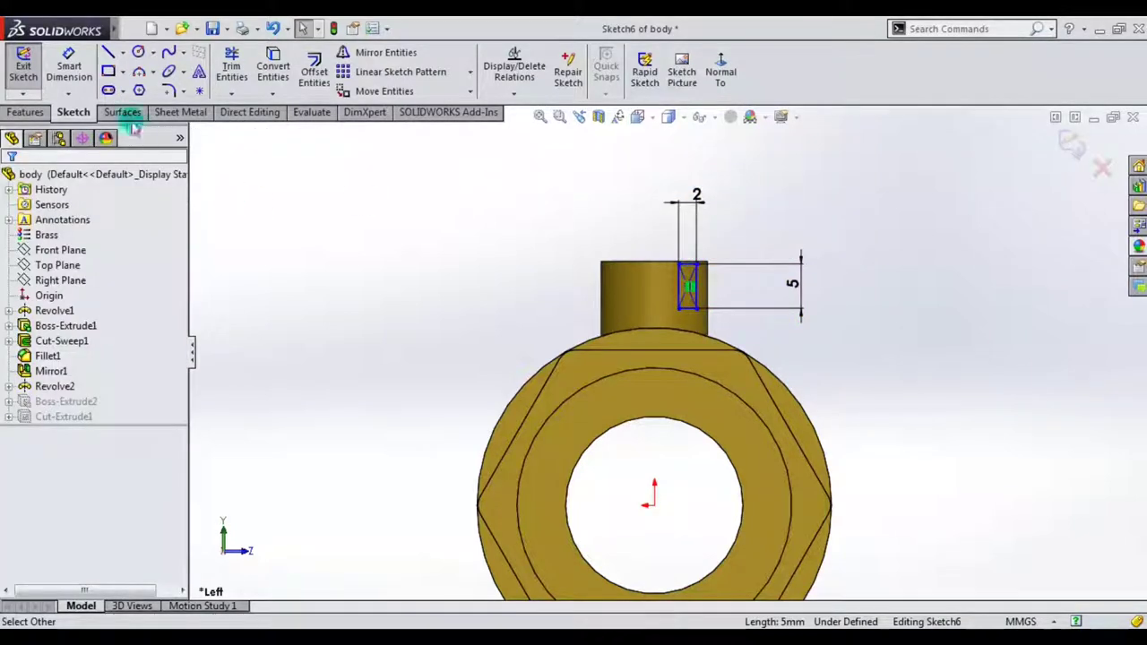
- Dimension the rectangle's lower corner 2.10 mm from the origin
{"action": "left_click", "coordinate": [69, 76]}
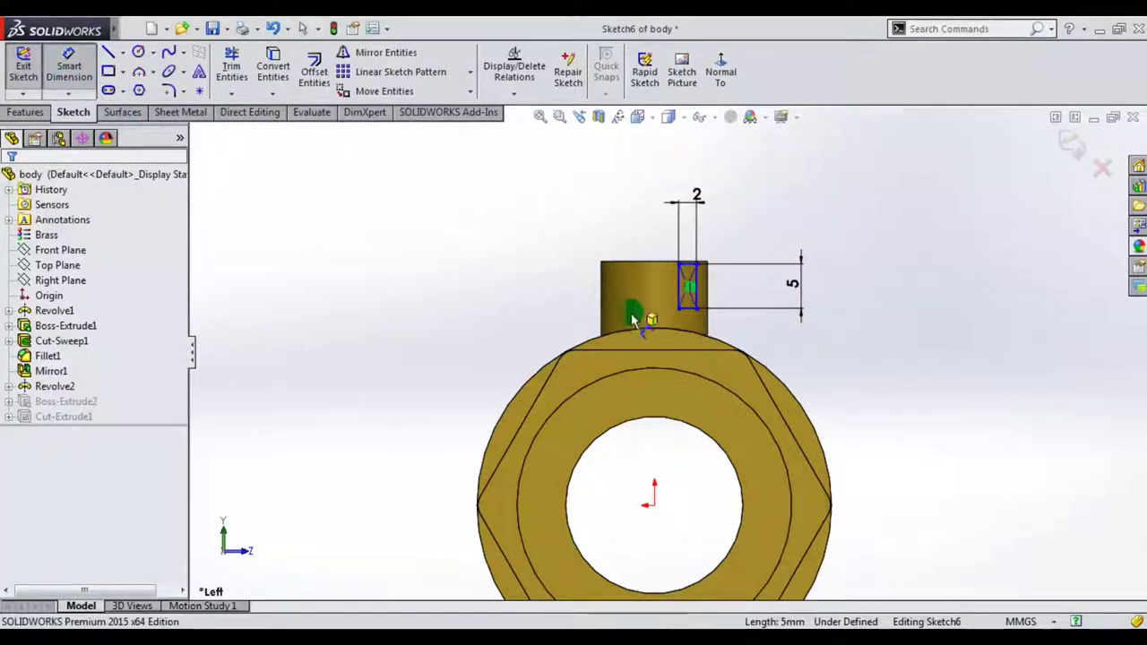
{"action": "left_click", "coordinate": [679, 309]}
{"action": "left_click", "coordinate": [654, 505]}
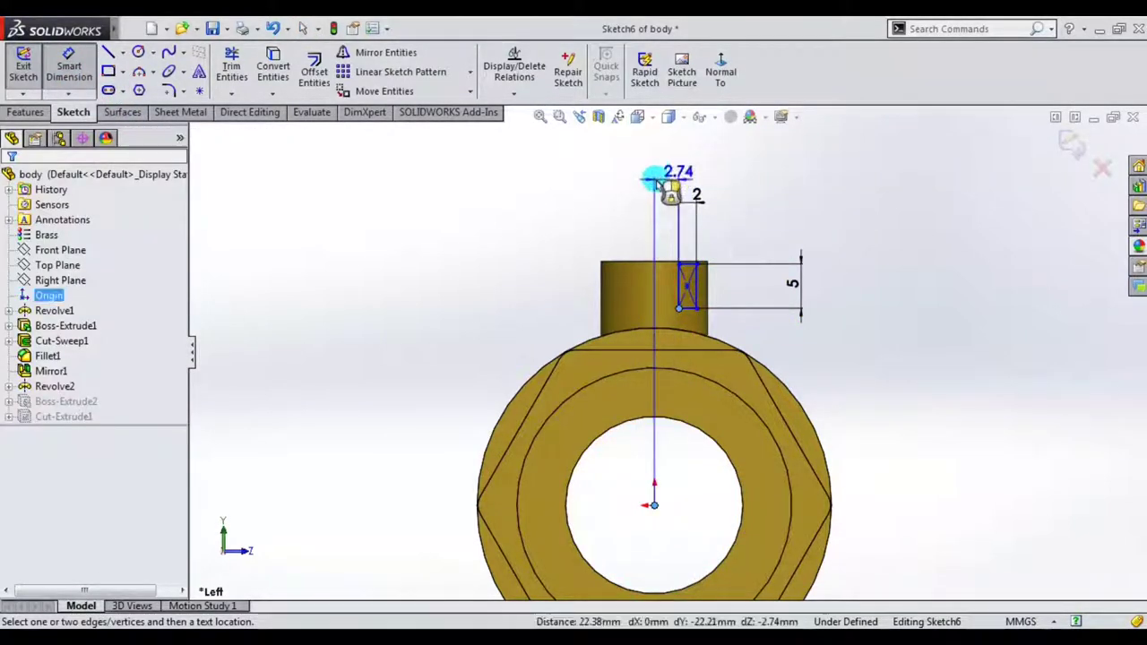
{"action": "left_click", "coordinate": [659, 184]}
{"action": "type", "text": "2.1"}
{"action": "key", "text": "Return"}
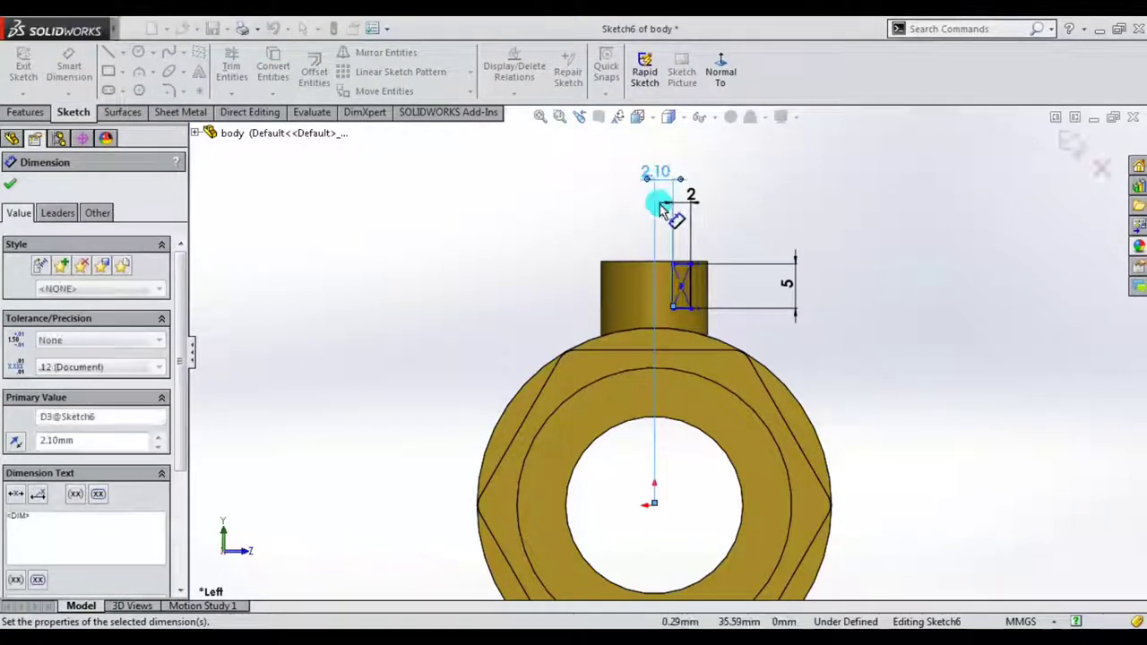
{"action": "key", "text": "z"}
{"action": "scroll", "coordinate": [675, 288], "scroll_direction": "down", "scroll_amount": 3}
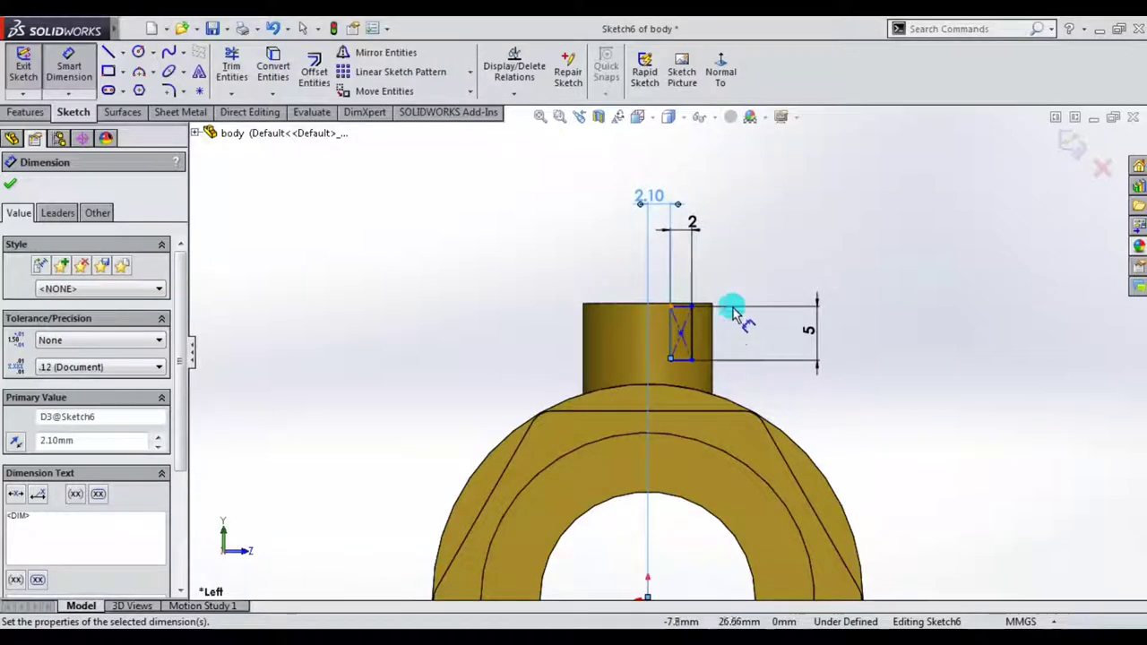
{"action": "scroll", "coordinate": [744, 269], "scroll_direction": "up", "scroll_amount": 2}
{"action": "middle_click_drag", "start_coordinate": [750, 257], "coordinate": [758, 300]}
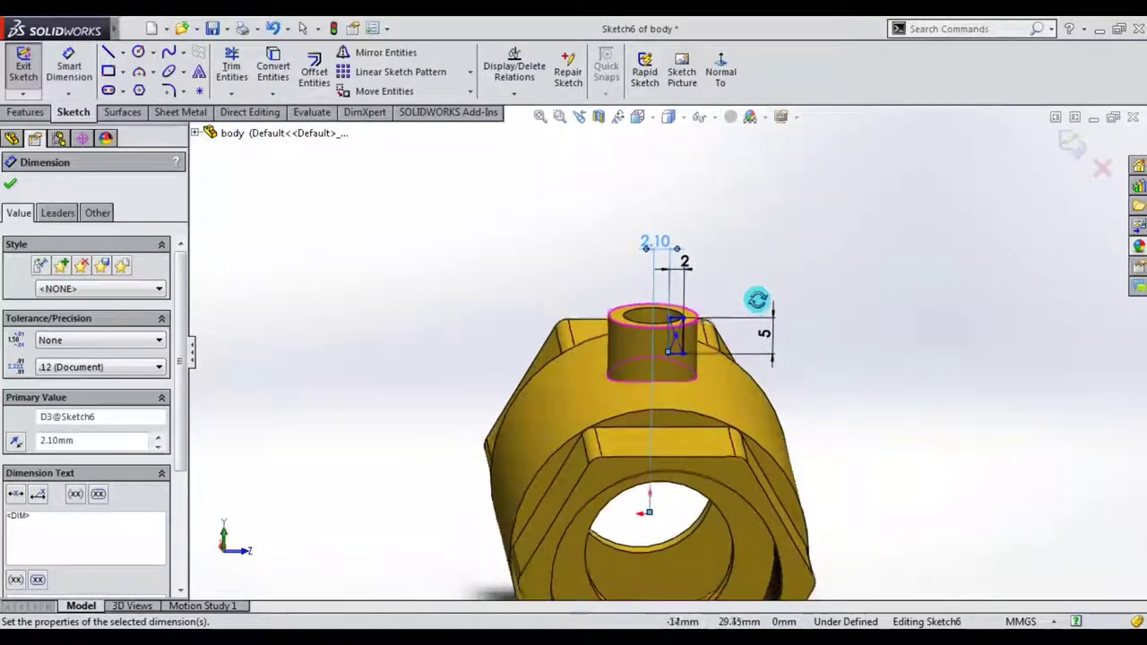
- Exit the sketch and start a new sketch on the Front Plane, viewed from the back
{"action": "left_click", "coordinate": [23, 68]}
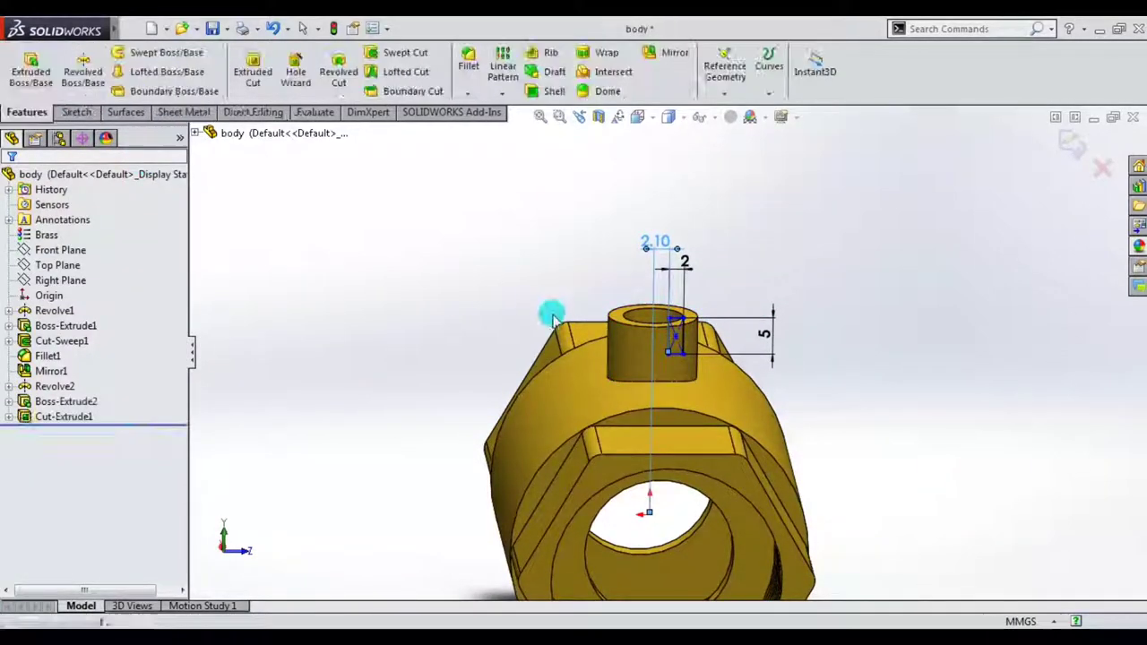
{"action": "left_click", "coordinate": [65, 250]}
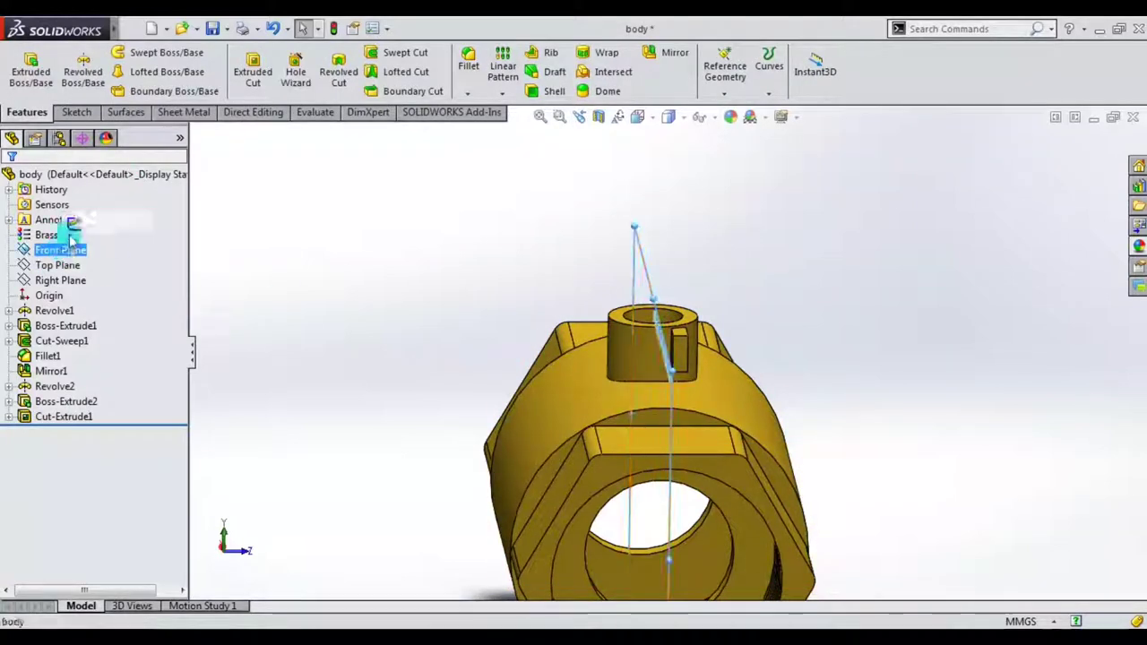
{"action": "left_click", "coordinate": [75, 224]}
{"action": "left_click", "coordinate": [721, 71]}
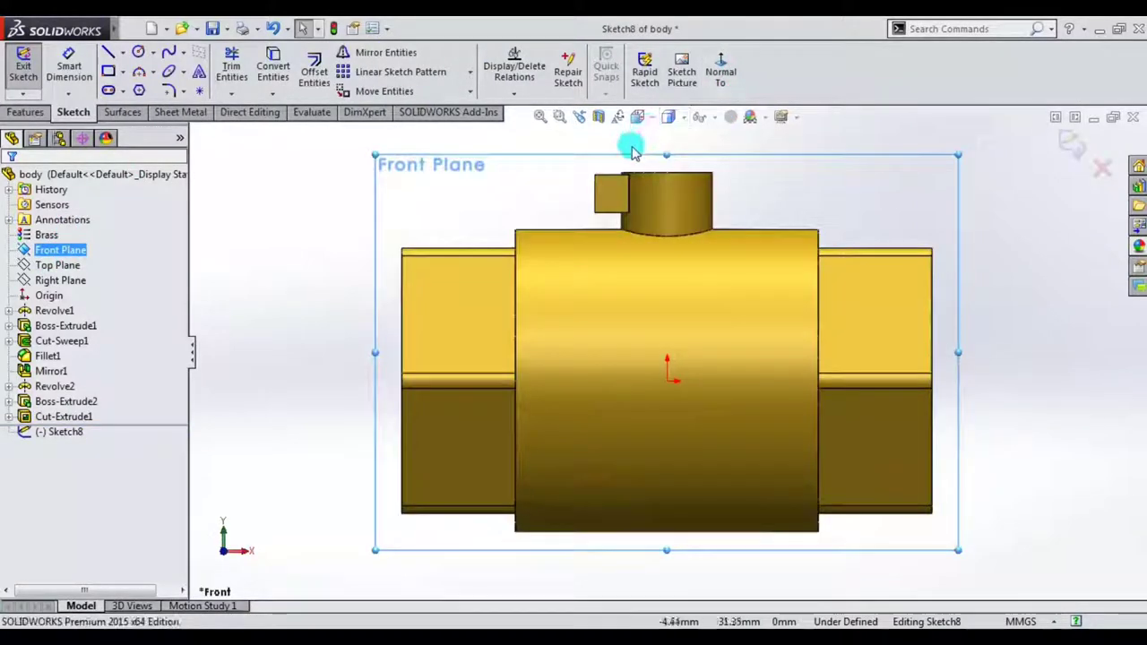
{"action": "left_click", "coordinate": [723, 77]}
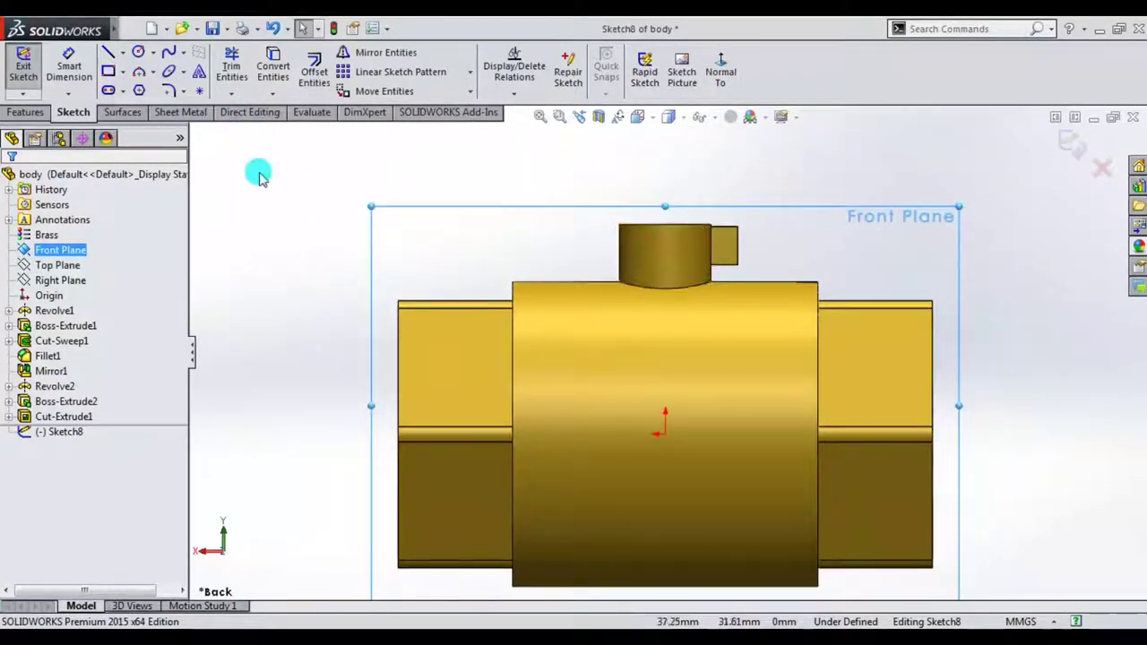
- Draw a 2 by 5 mm rectangle on the top stem
{"action": "left_click", "coordinate": [113, 76]}
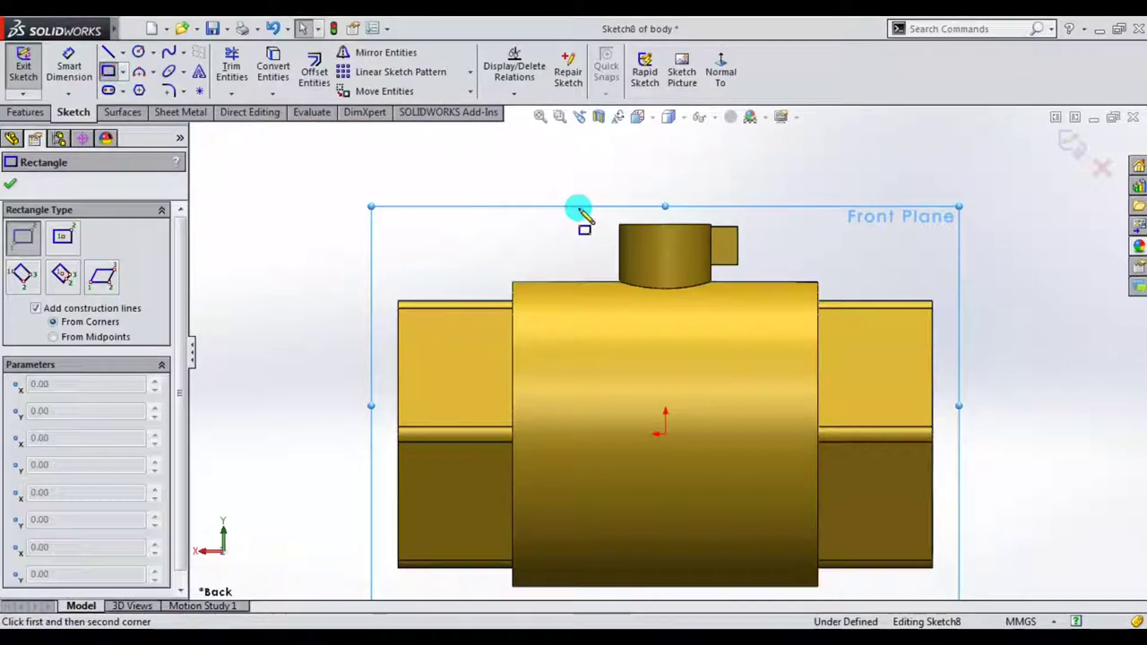
{"action": "left_click_drag", "start_coordinate": [655, 236], "coordinate": [638, 269]}
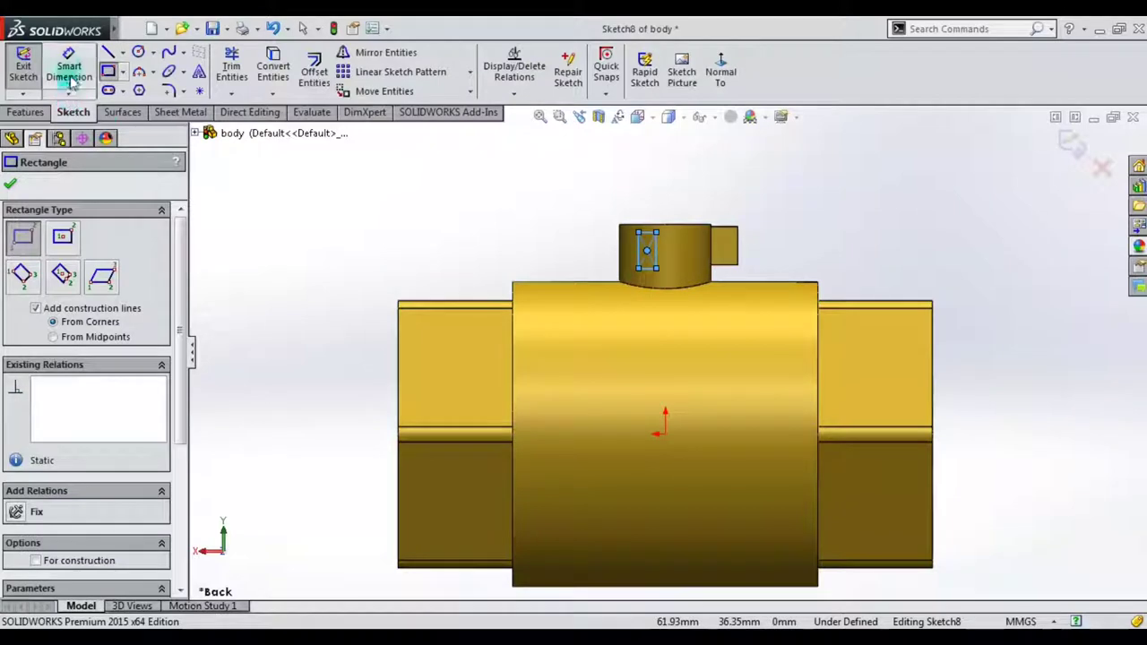
{"action": "left_click", "coordinate": [72, 79]}
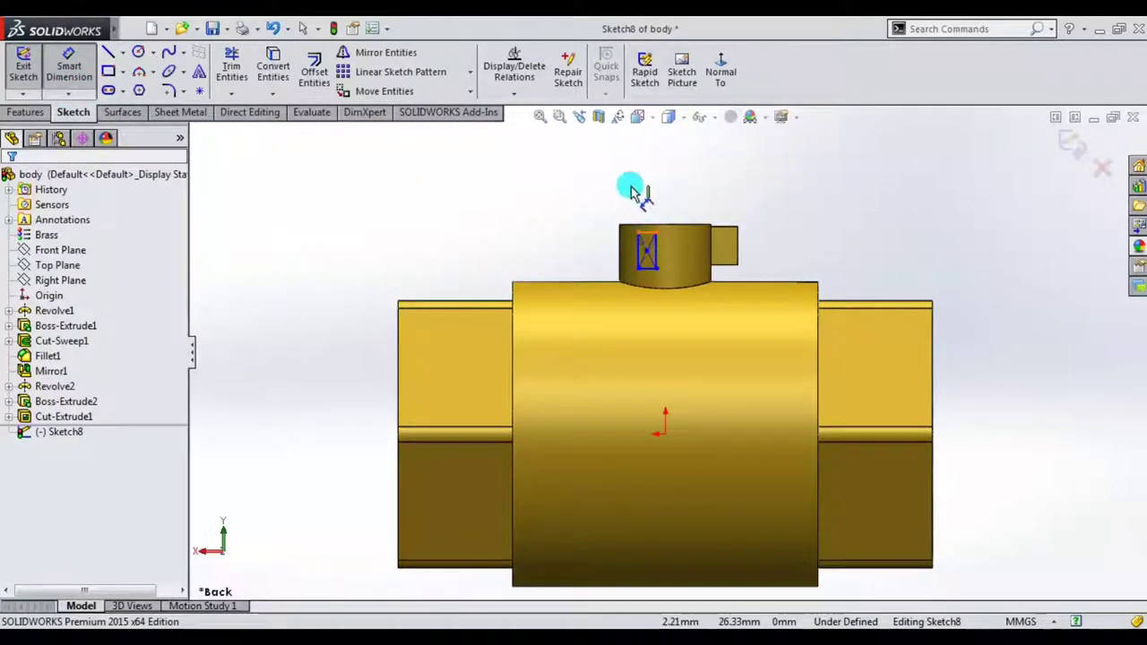
{"action": "left_click", "coordinate": [648, 232]}
{"action": "left_click", "coordinate": [635, 188]}
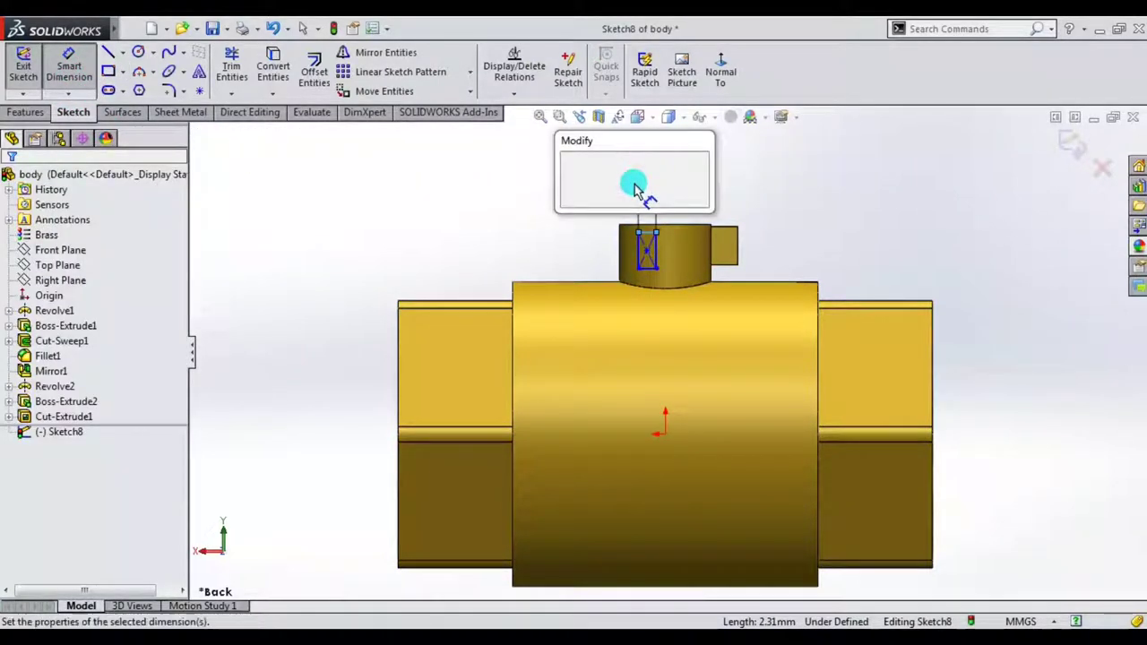
{"action": "type", "text": "2"}
{"action": "key", "text": "Return"}
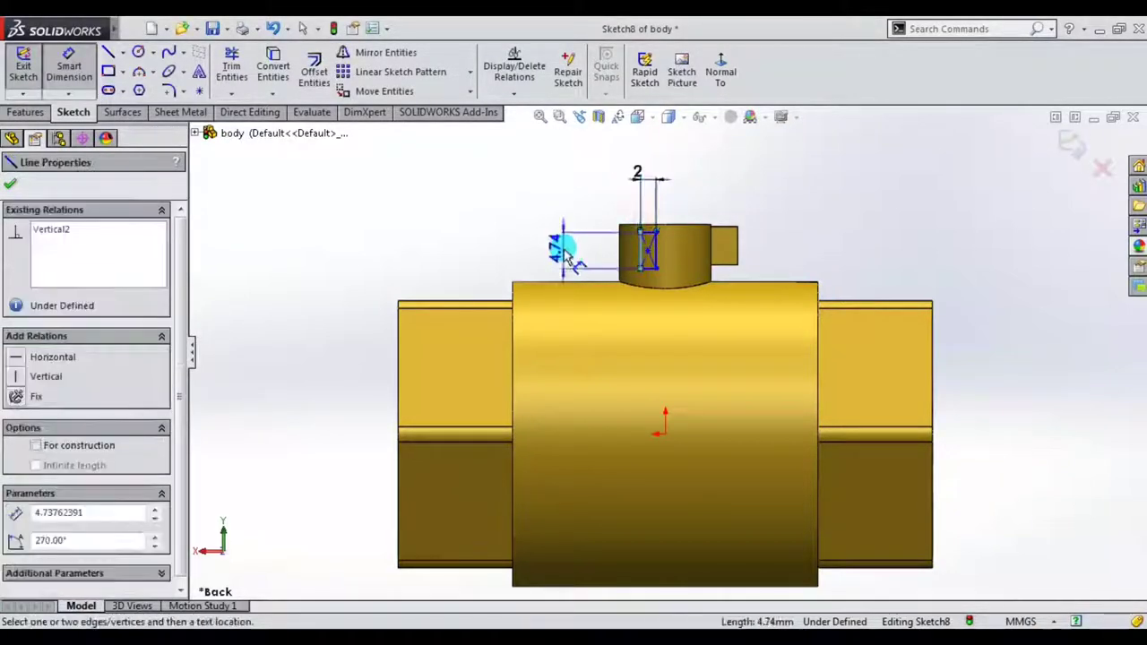
{"action": "left_click", "coordinate": [565, 251]}
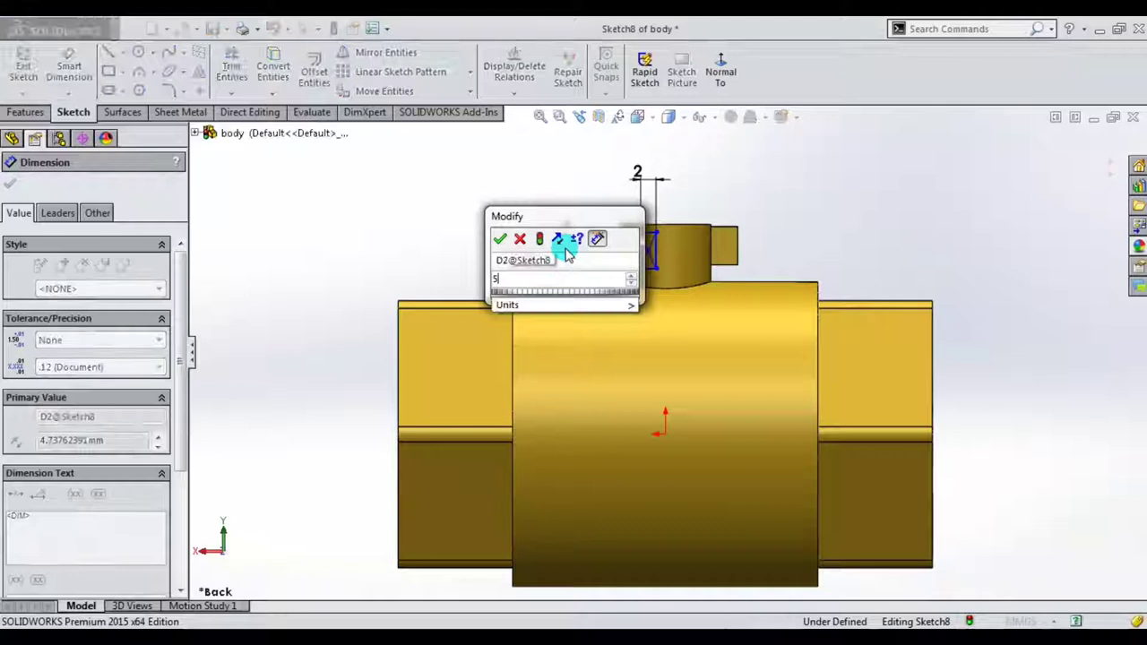
{"action": "key", "text": "Return"}
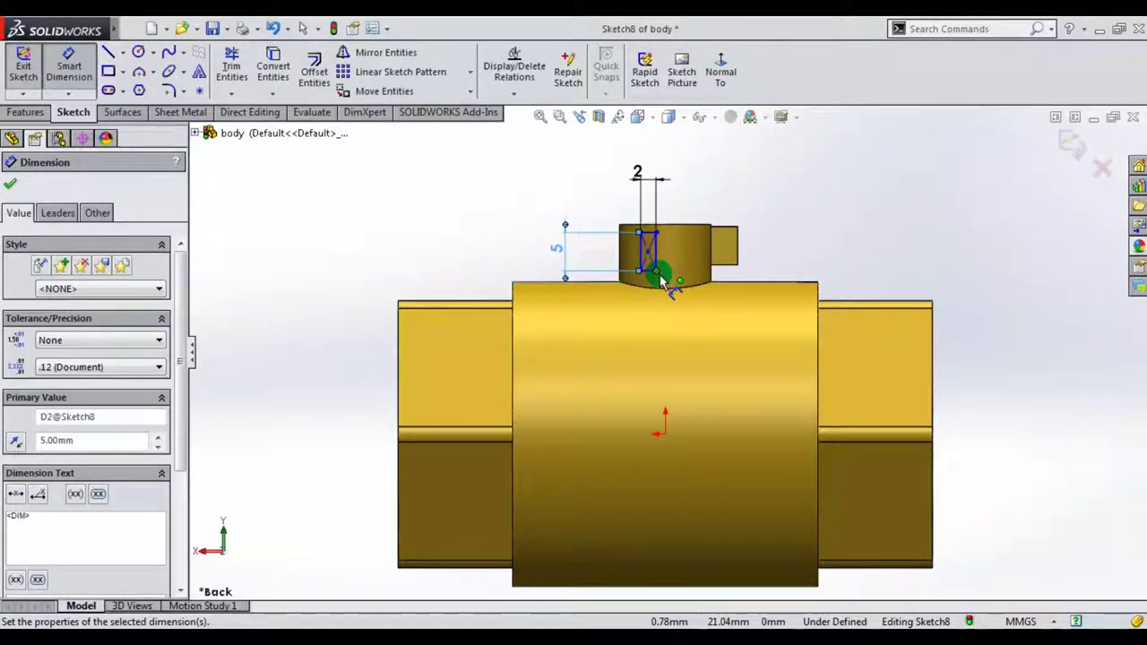
- Dimension the rectangle's lower corner 2.10 mm horizontally from the origin
{"action": "left_click", "coordinate": [659, 283]}
{"action": "left_click", "coordinate": [668, 438]}
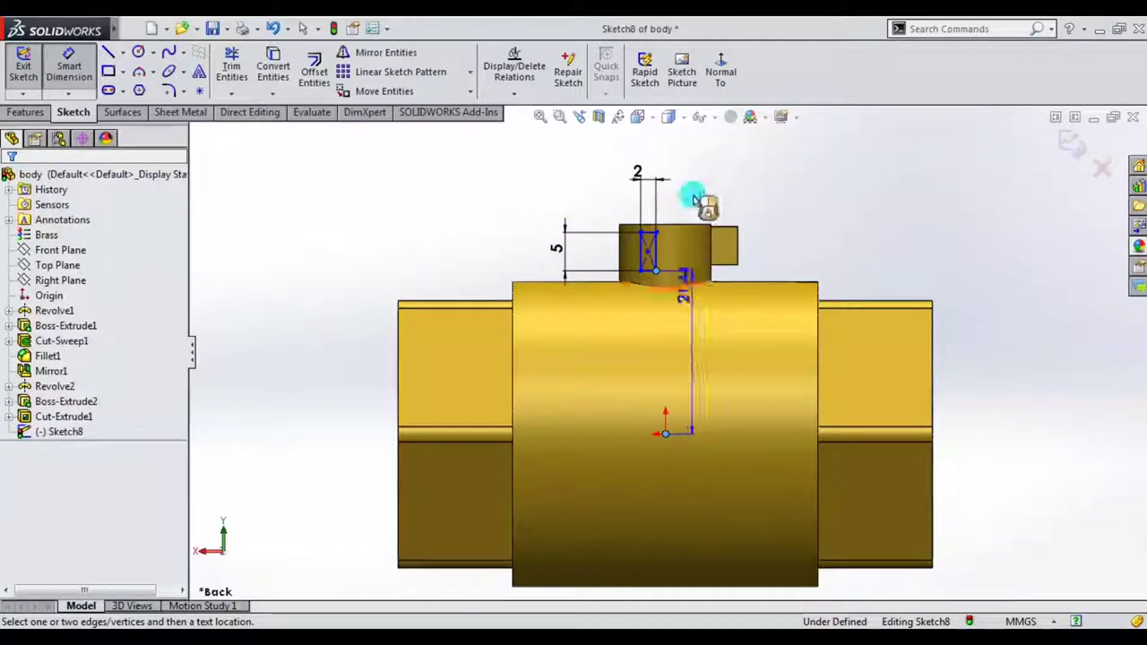
{"action": "left_click", "coordinate": [659, 152]}
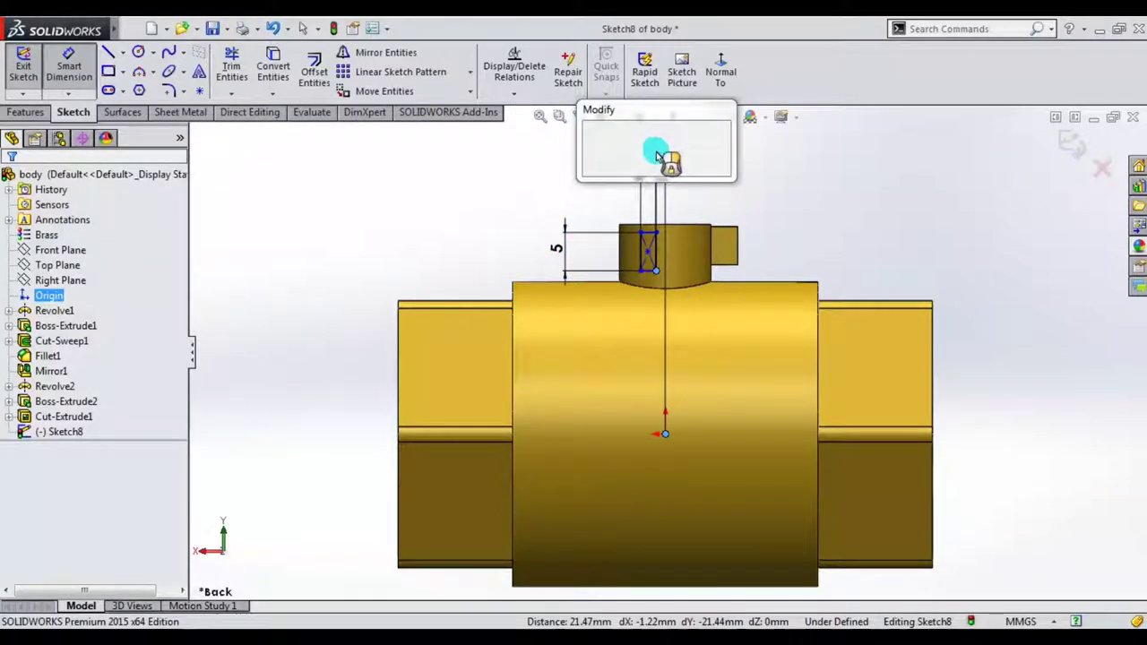
{"action": "type", "text": "2.1"}
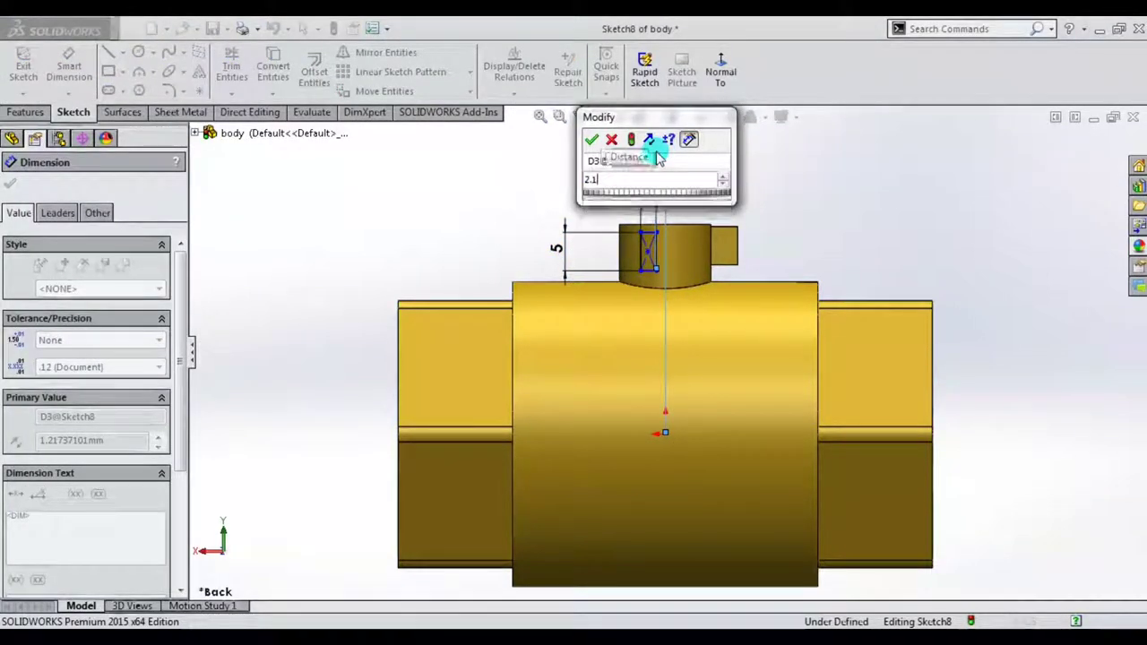
{"action": "key", "text": "Return"}
- Give the rectangle a 20.50 mm vertical position dimension and exit Sketch8
{"action": "scroll", "coordinate": [645, 262], "scroll_direction": "down", "scroll_amount": 2}
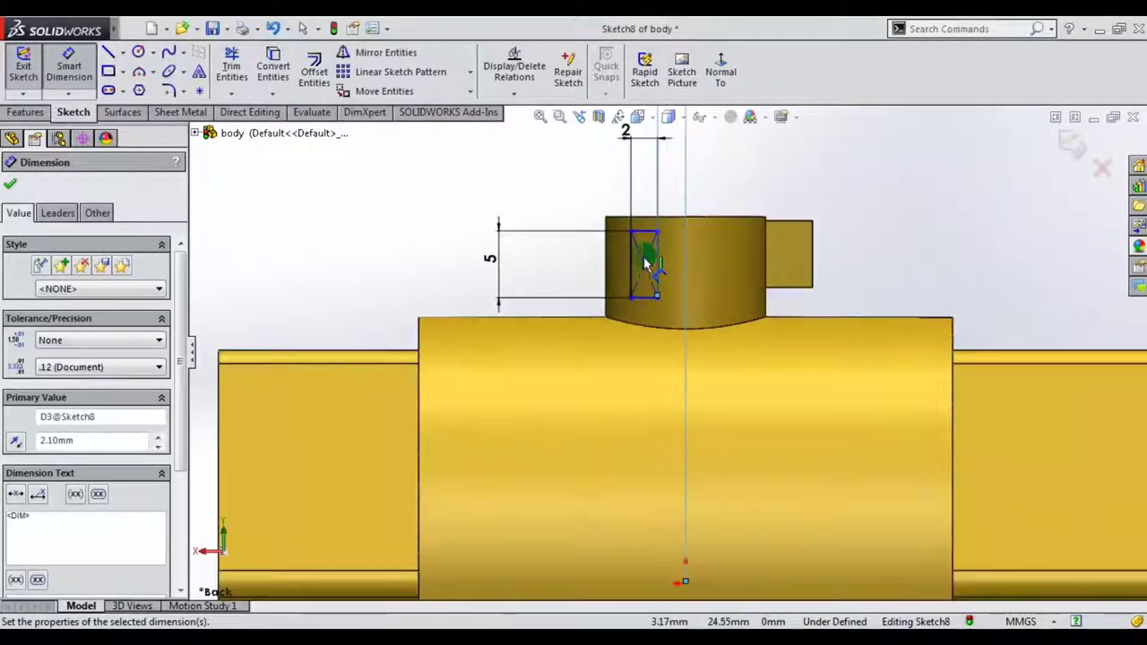
{"action": "left_click", "coordinate": [646, 301]}
{"action": "left_click", "coordinate": [685, 581]}
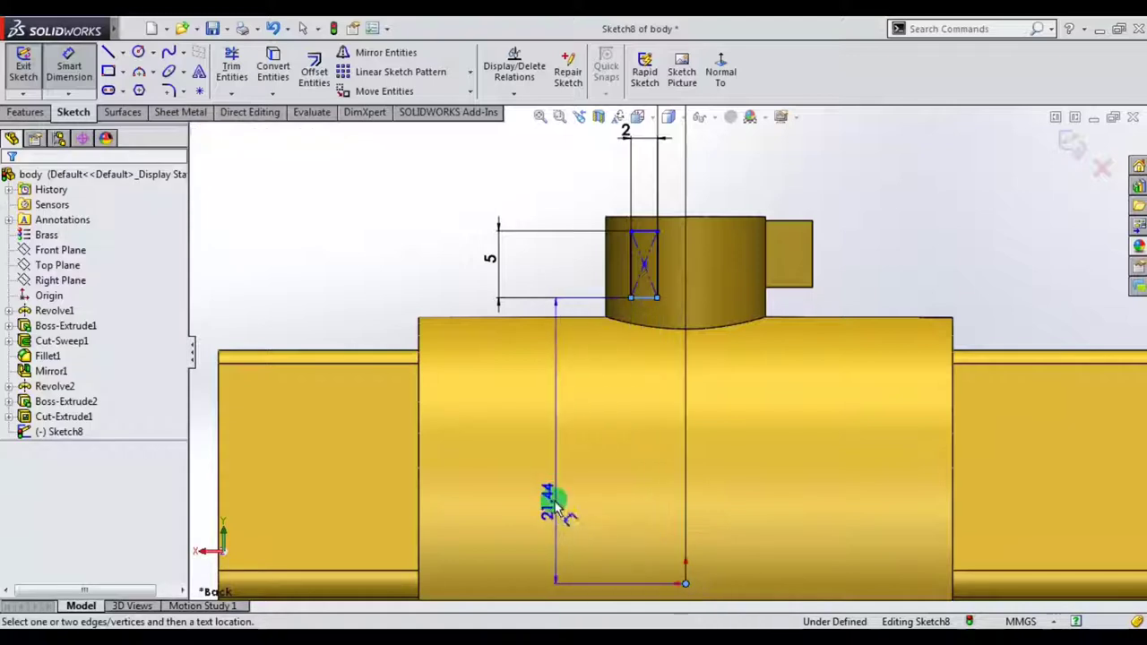
{"action": "left_click", "coordinate": [556, 506]}
{"action": "type", "text": "20"}
{"action": "key", "text": "Return"}
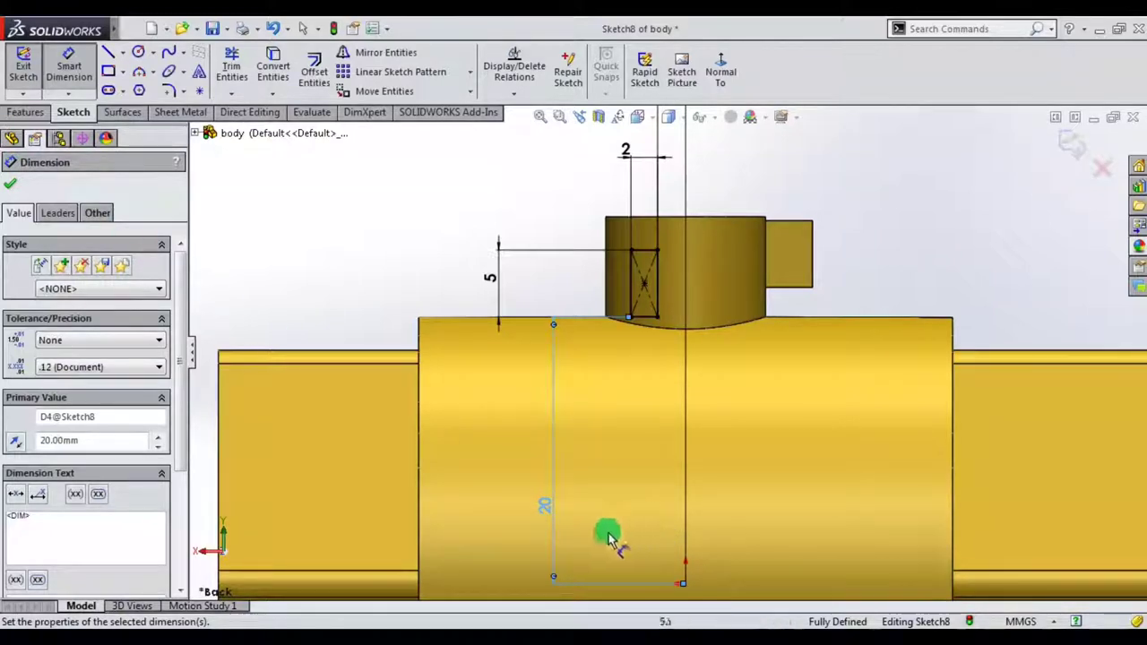
{"action": "left_click", "coordinate": [540, 507]}
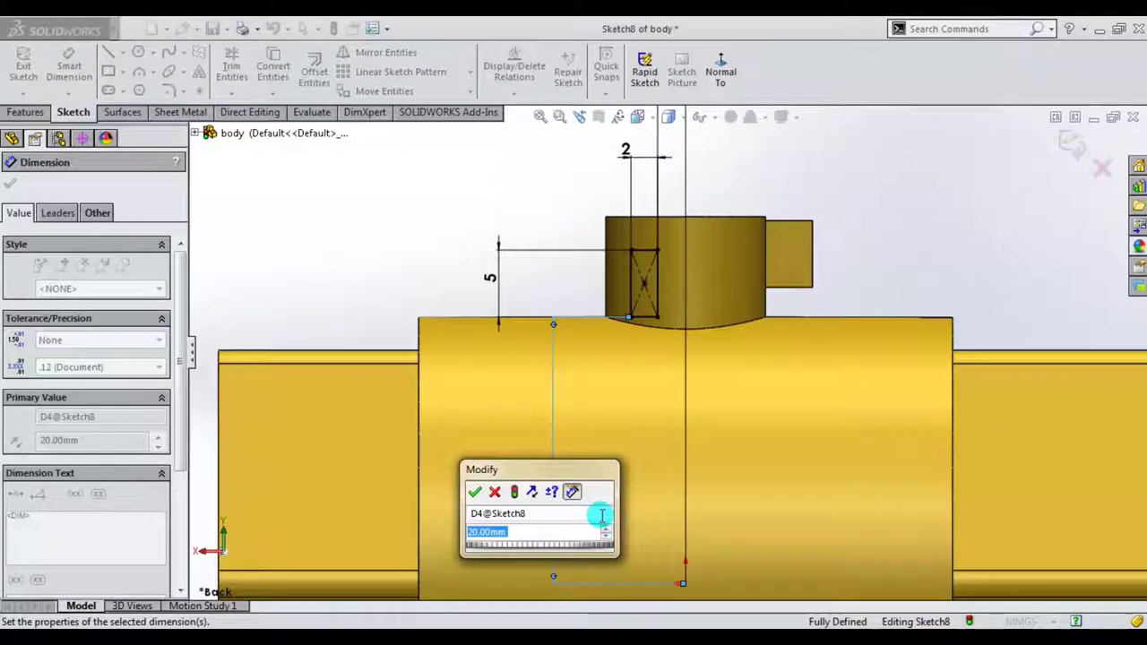
{"action": "type", "text": "2"}
{"action": "type", "text": "0.4"}
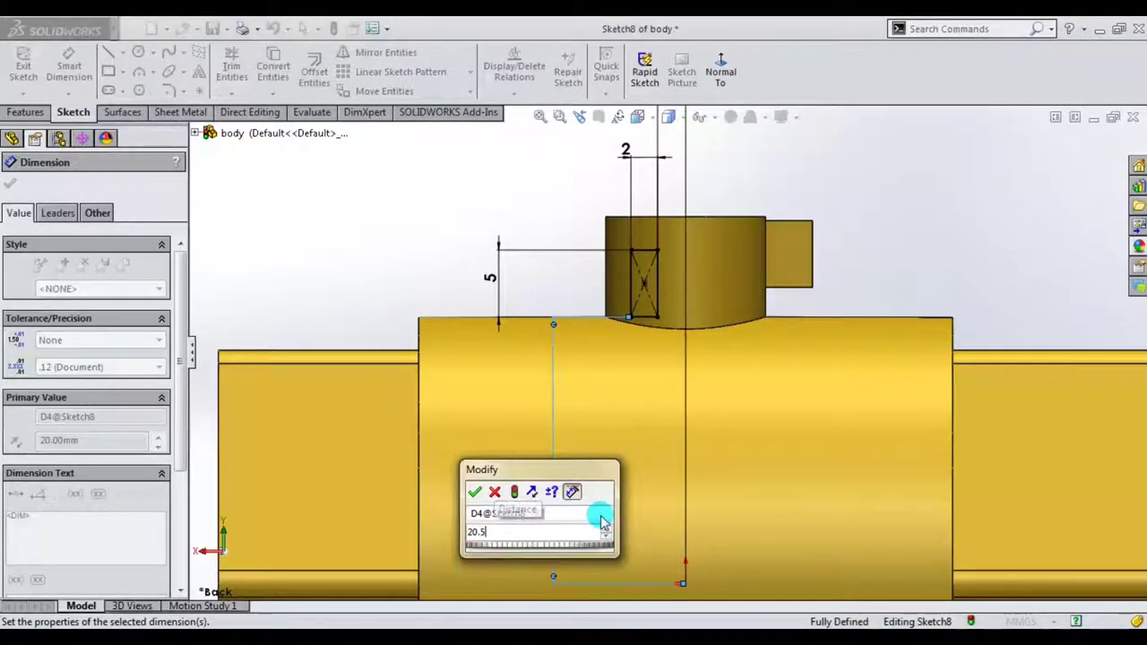
{"action": "key", "text": "Return"}
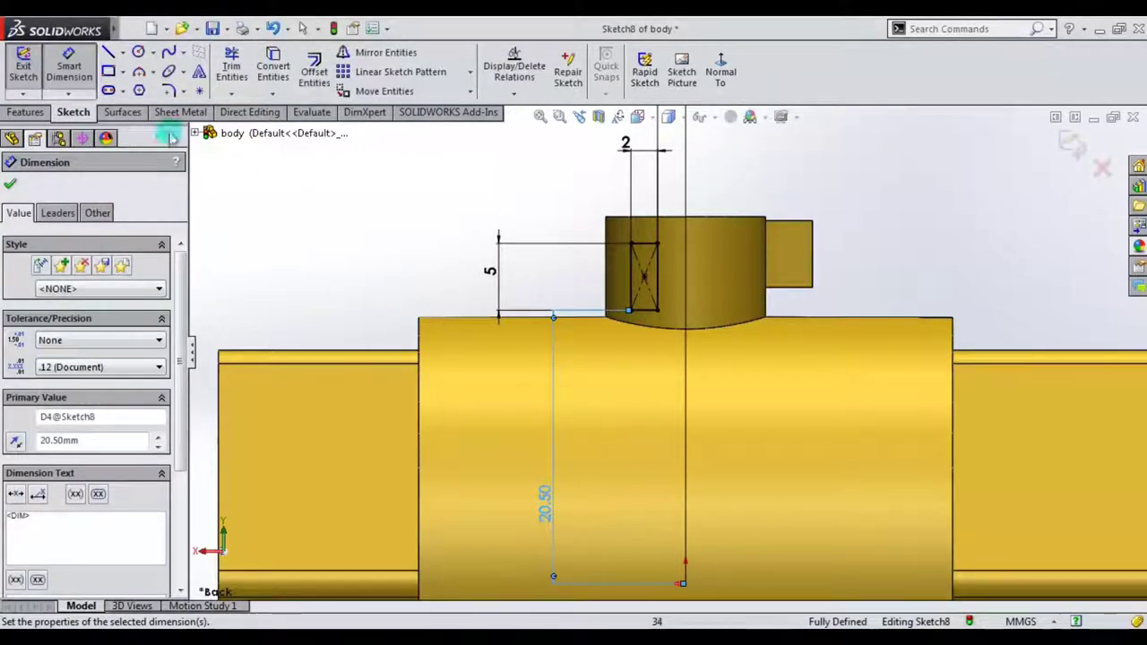
{"action": "left_click", "coordinate": [16, 77]}
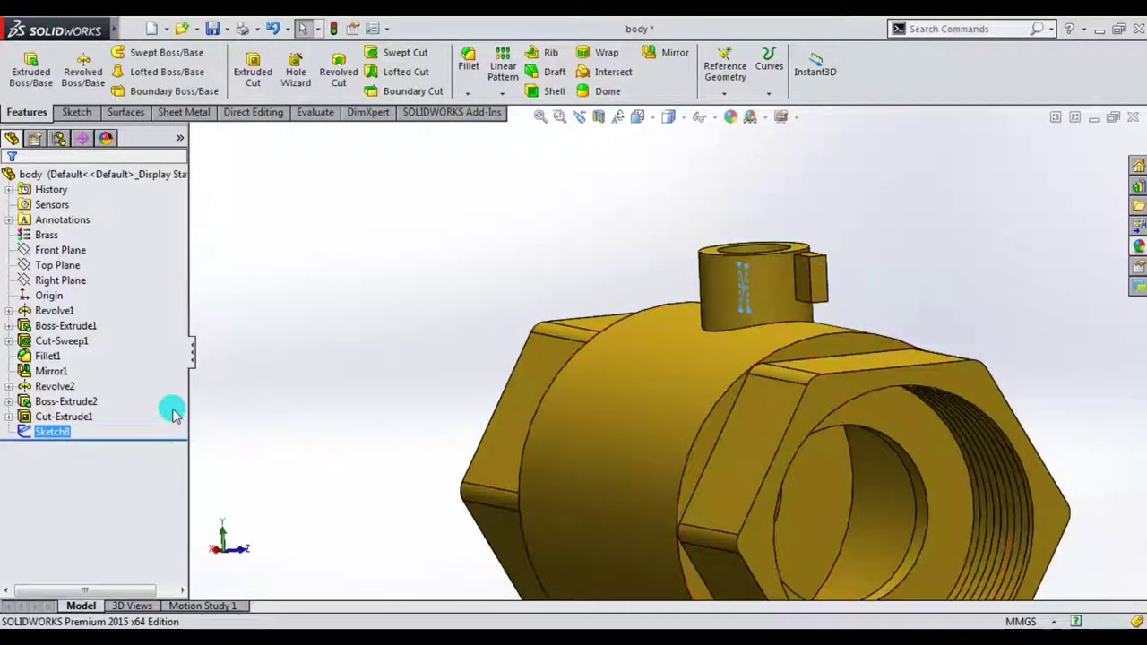
- Edit Sketch6 of Boss-Extrude2, viewed normal to its plane
{"action": "left_click", "coordinate": [819, 278]}
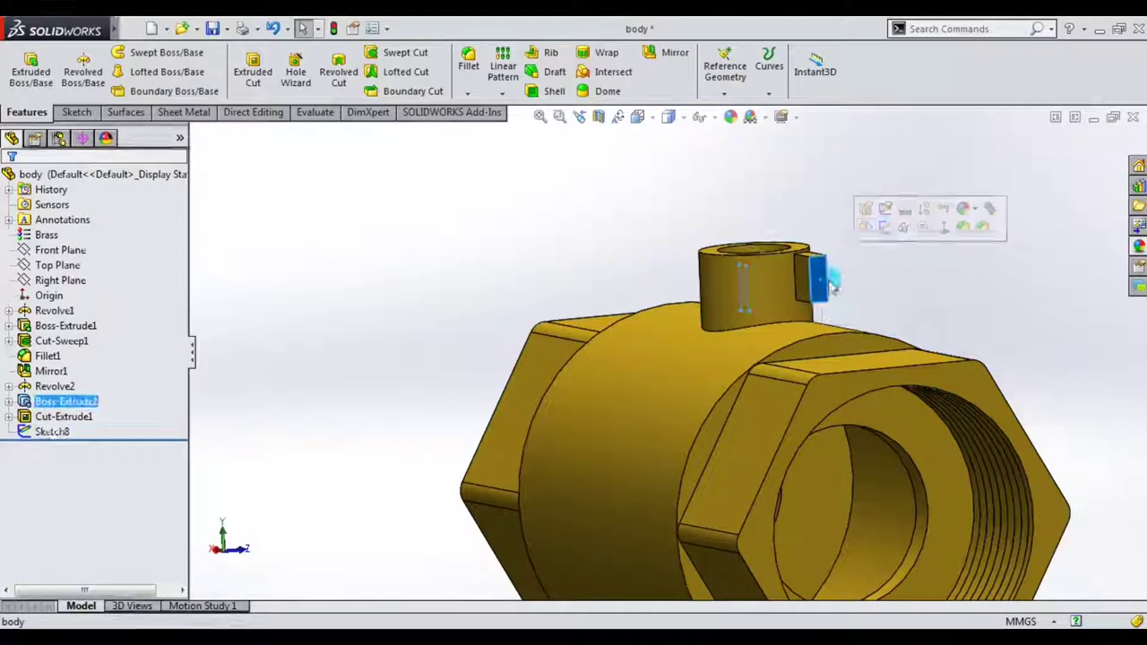
{"action": "left_click", "coordinate": [886, 209]}
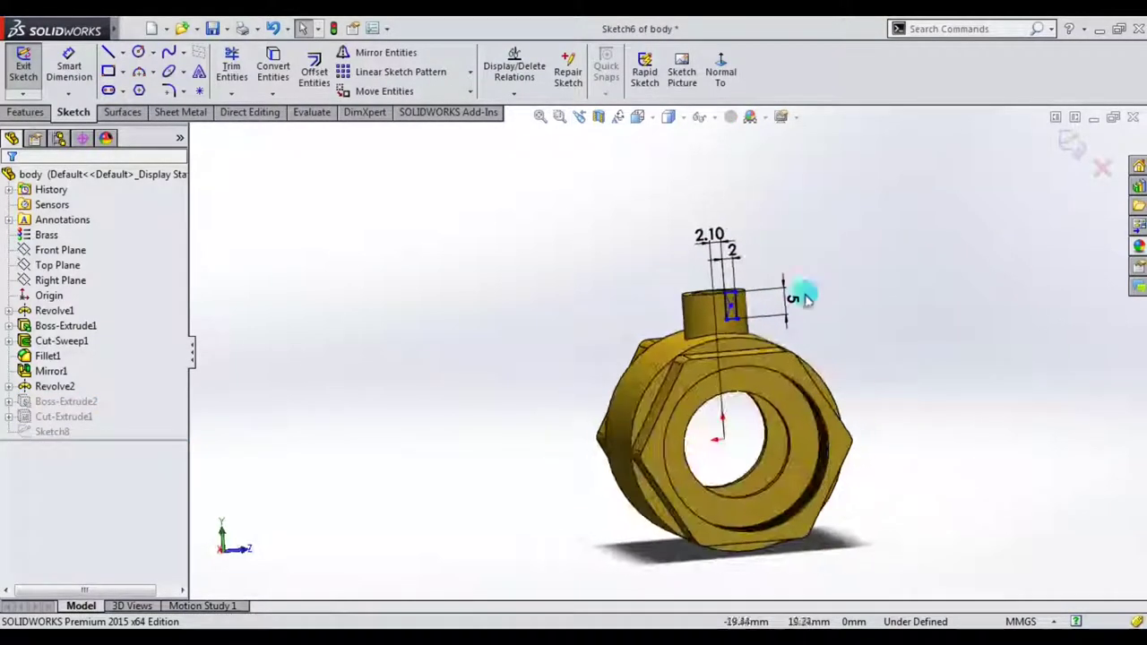
{"action": "left_click", "coordinate": [733, 90]}
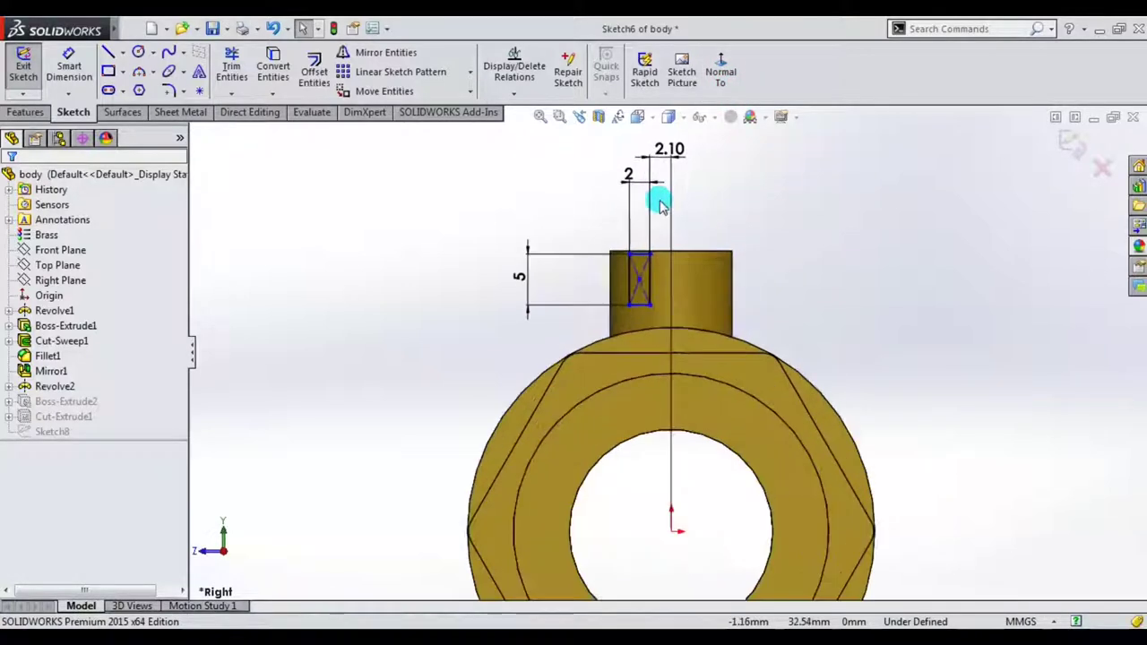
{"action": "left_click", "coordinate": [717, 79]}
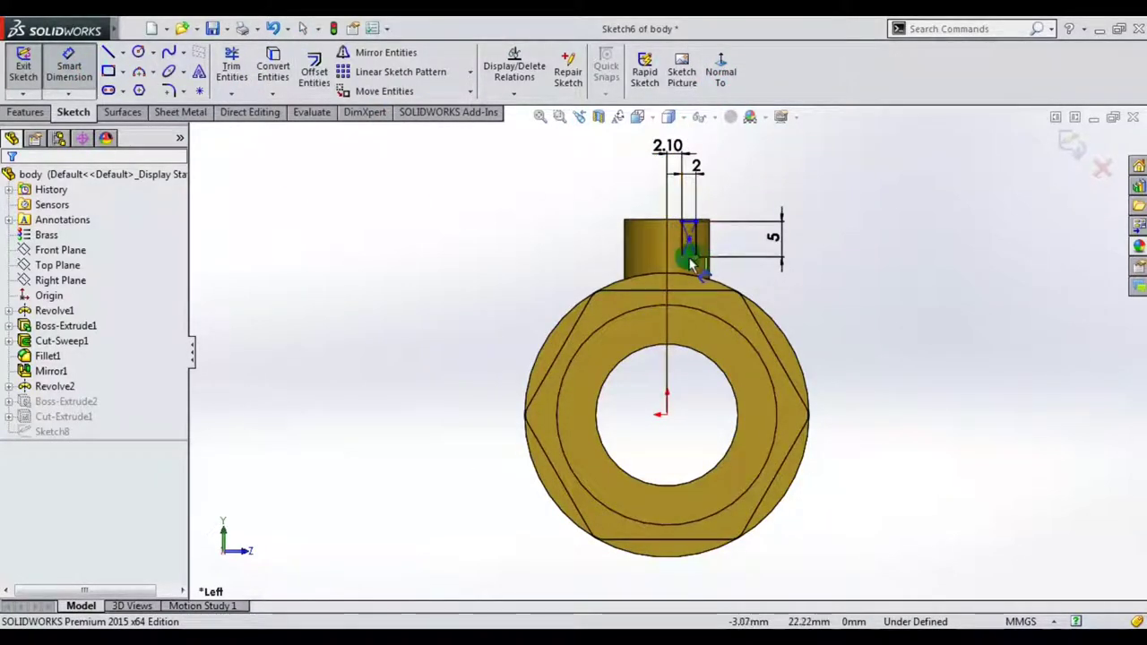
- Dimension the rectangle's bottom edge 21 mm above the bore centre and exit the sketch
{"action": "left_click", "coordinate": [691, 261]}
{"action": "left_click", "coordinate": [667, 415]}
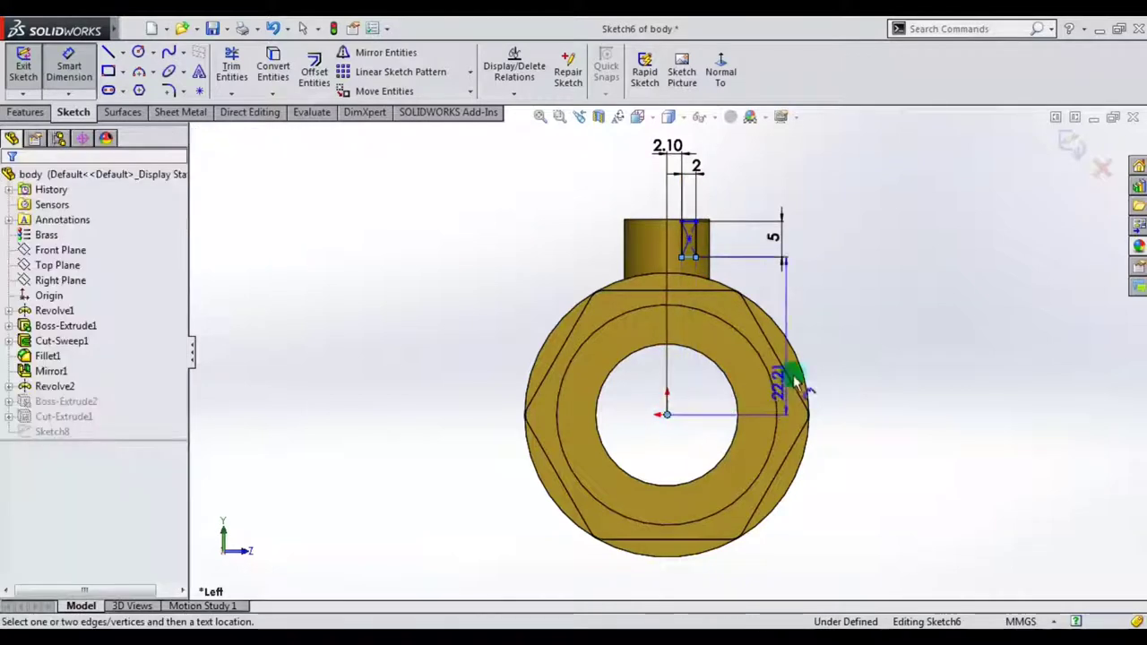
{"action": "left_click", "coordinate": [843, 348]}
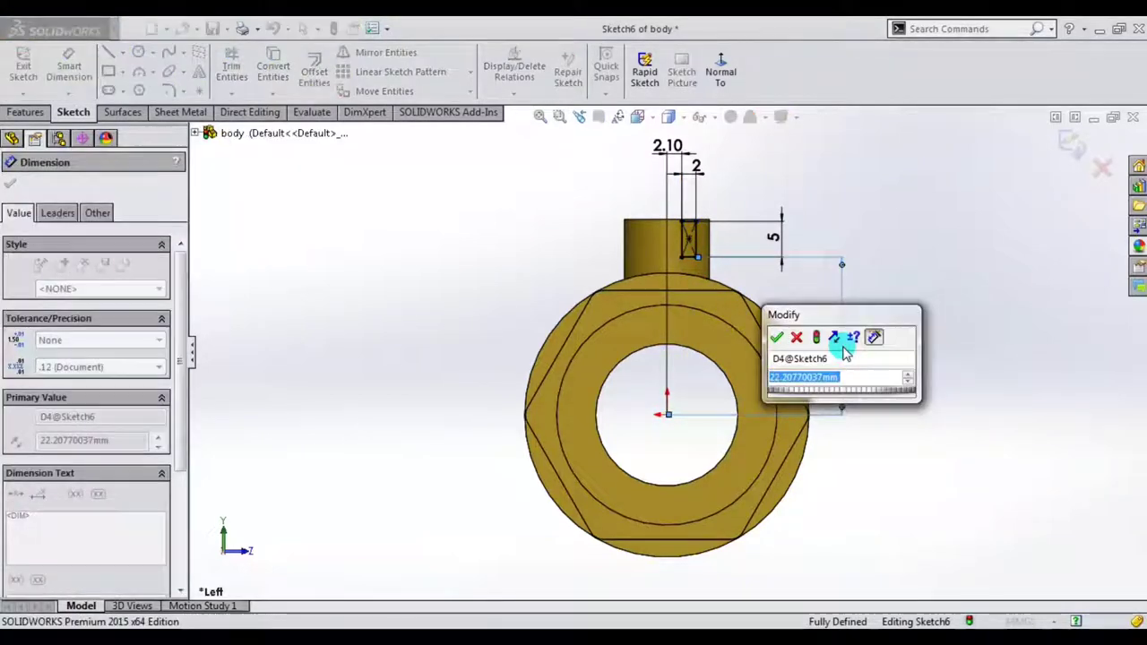
{"action": "type", "text": "21"}
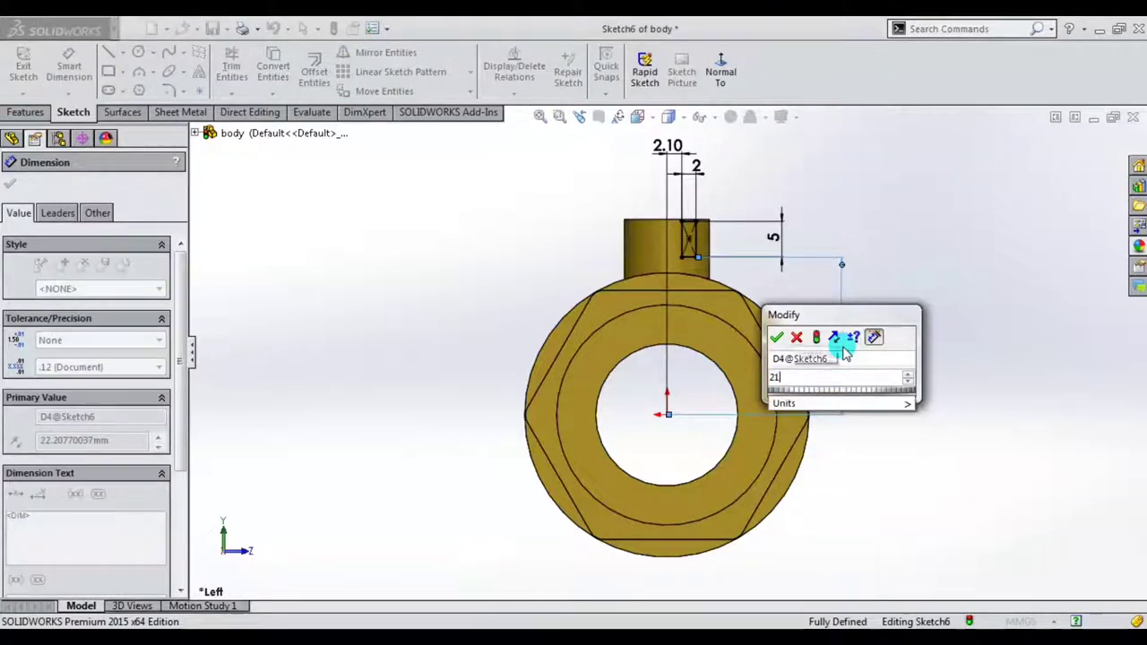
{"action": "key", "text": "Return"}
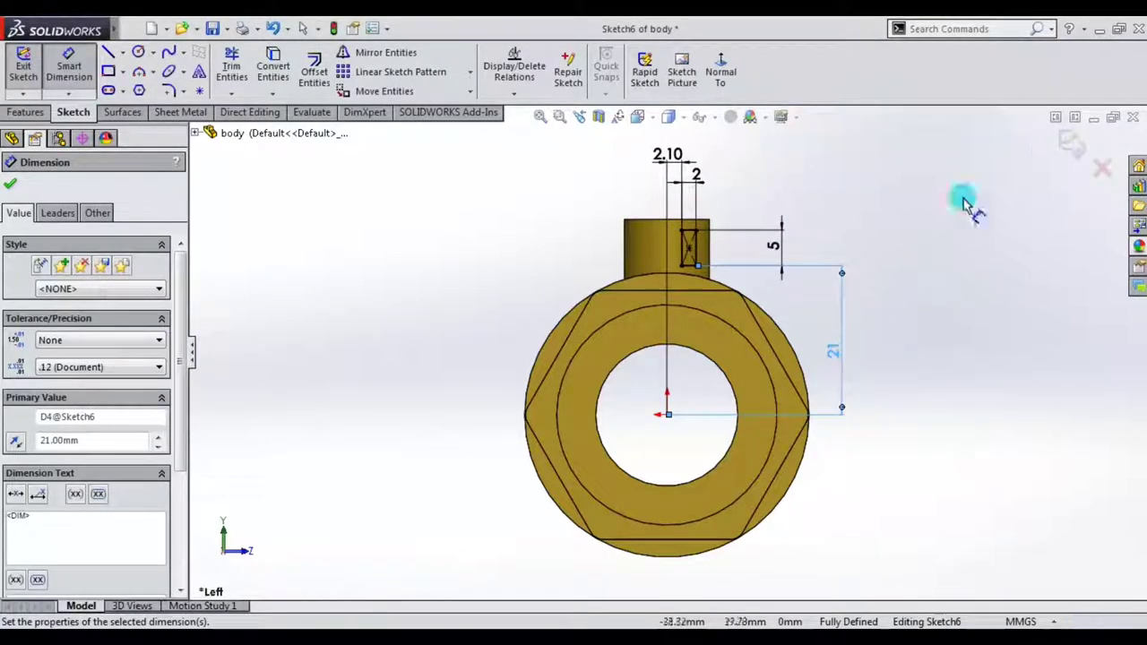
{"action": "left_click", "coordinate": [1069, 147]}
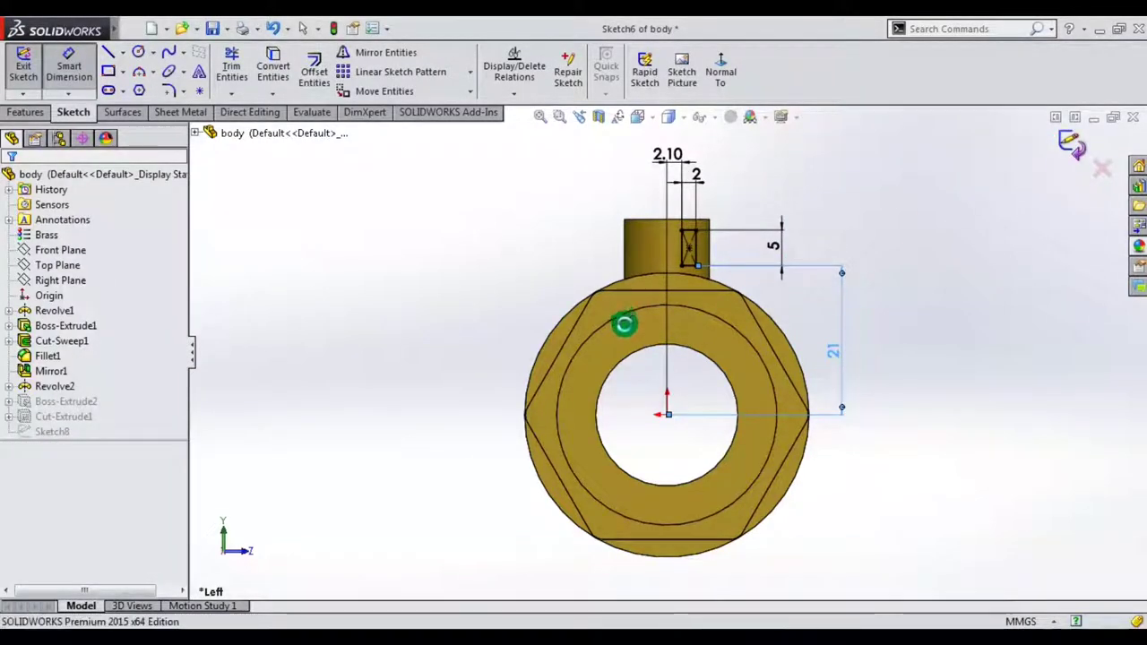
{"action": "mouse_move", "coordinate": [210, 184]}
{"action": "middle_mouse_down"}
{"action": "mouse_move", "coordinate": [358, 282]}
{"action": "mouse_move", "coordinate": [479, 296]}
{"action": "middle_mouse_up"}
- Start a boss extrusion of Sketch8 from a reversed 4 mm offset
{"action": "left_click", "coordinate": [34, 85]}
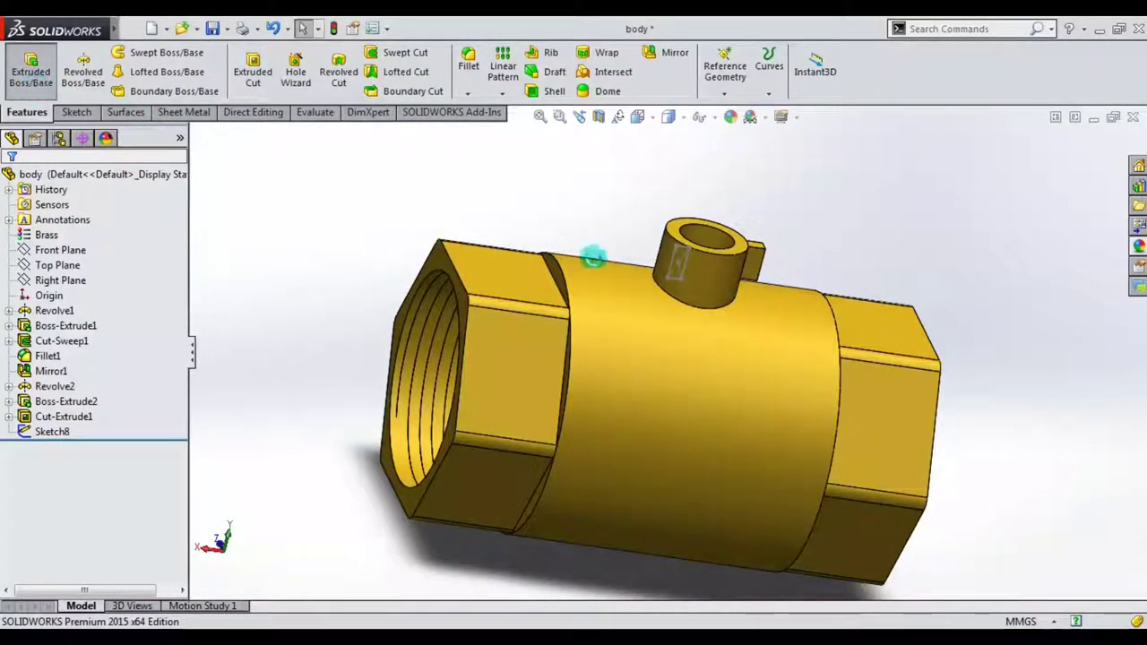
{"action": "left_click", "coordinate": [673, 277]}
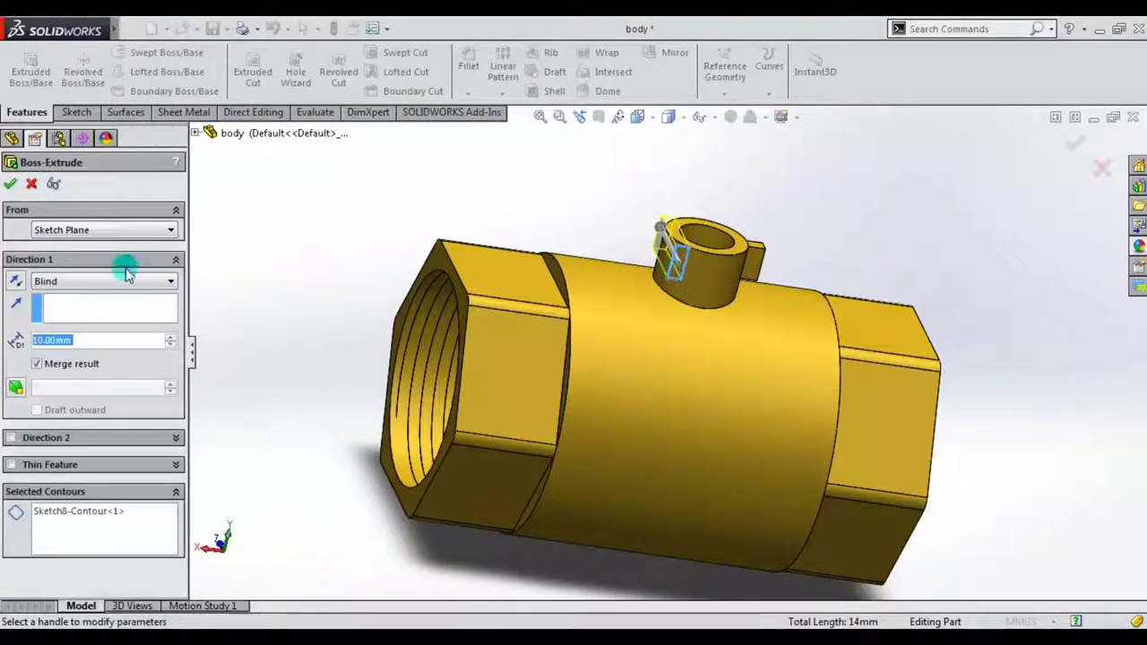
{"action": "left_click", "coordinate": [105, 240]}
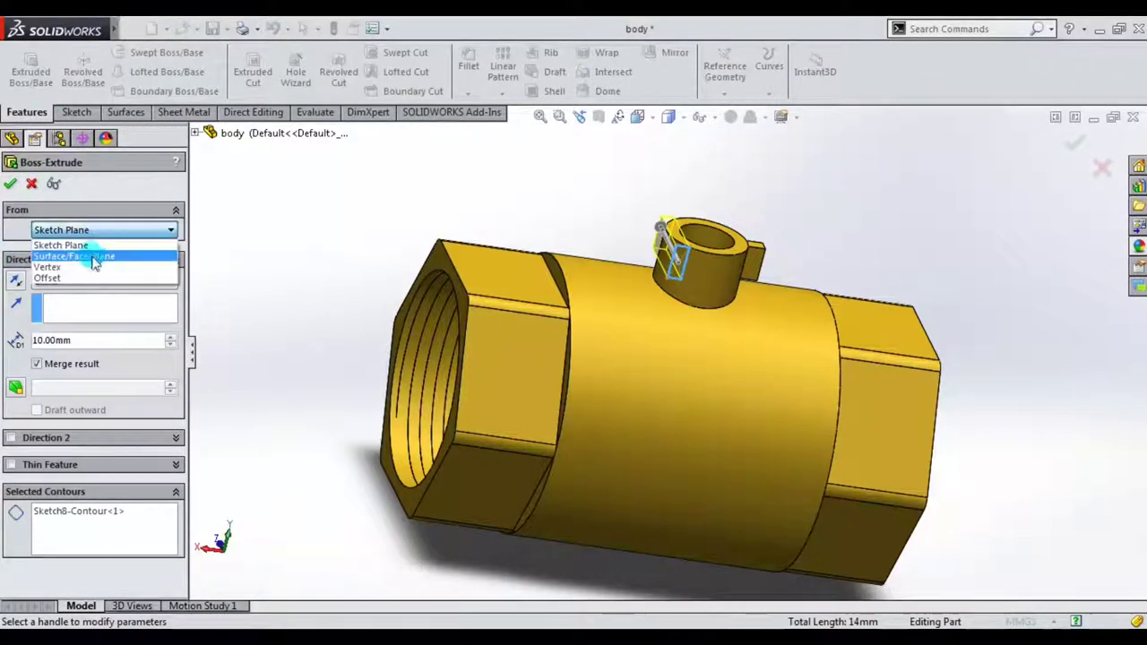
{"action": "left_click", "coordinate": [87, 271]}
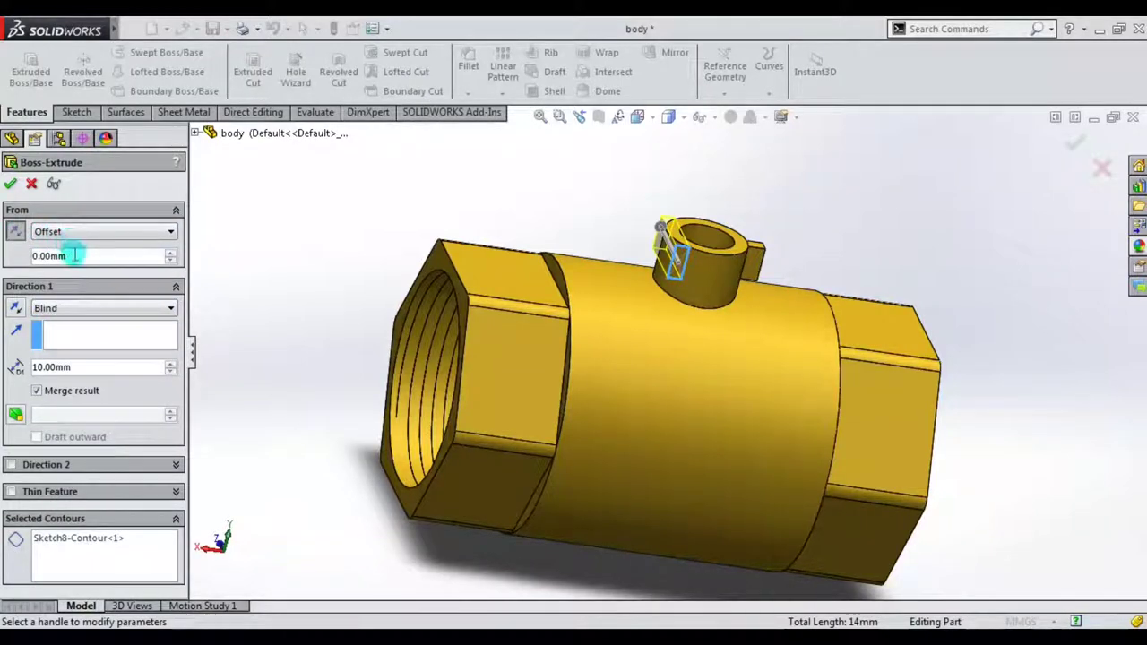
{"action": "type", "text": "4"}
{"action": "key", "text": "Return"}
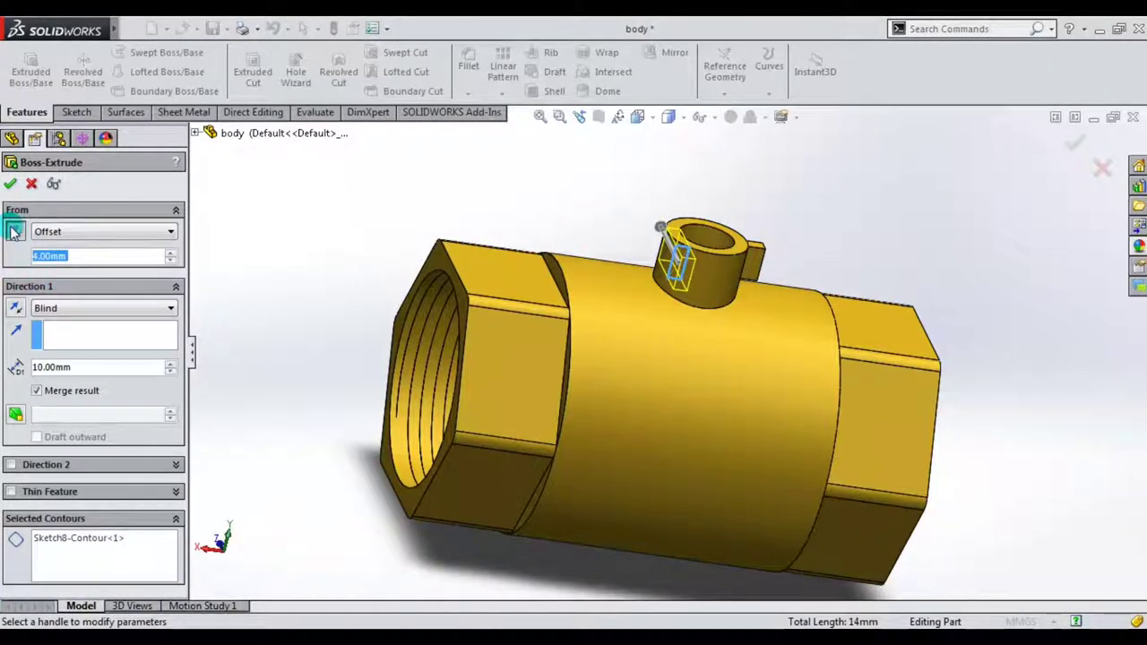
{"action": "left_click", "coordinate": [14, 233]}
- Reverse Direction 1, set a 4.50 mm blind depth, and create Boss-Extrude3
{"action": "scroll", "coordinate": [609, 215], "scroll_direction": "down", "scroll_amount": 3}
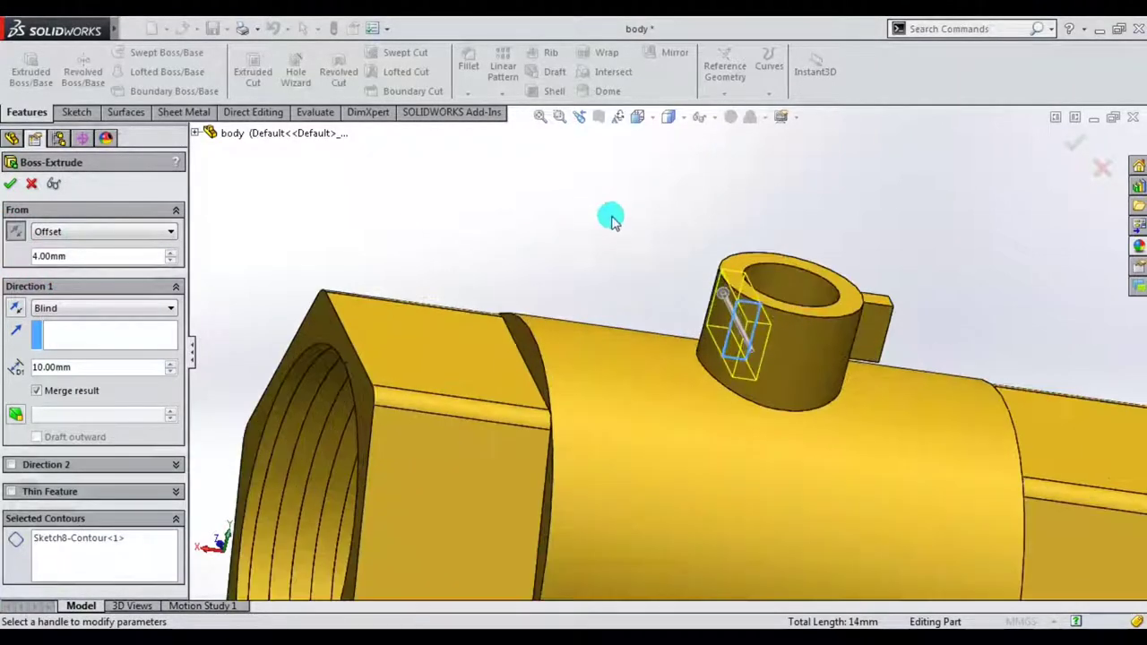
{"action": "middle_click_drag", "start_coordinate": [609, 215], "coordinate": [582, 267]}
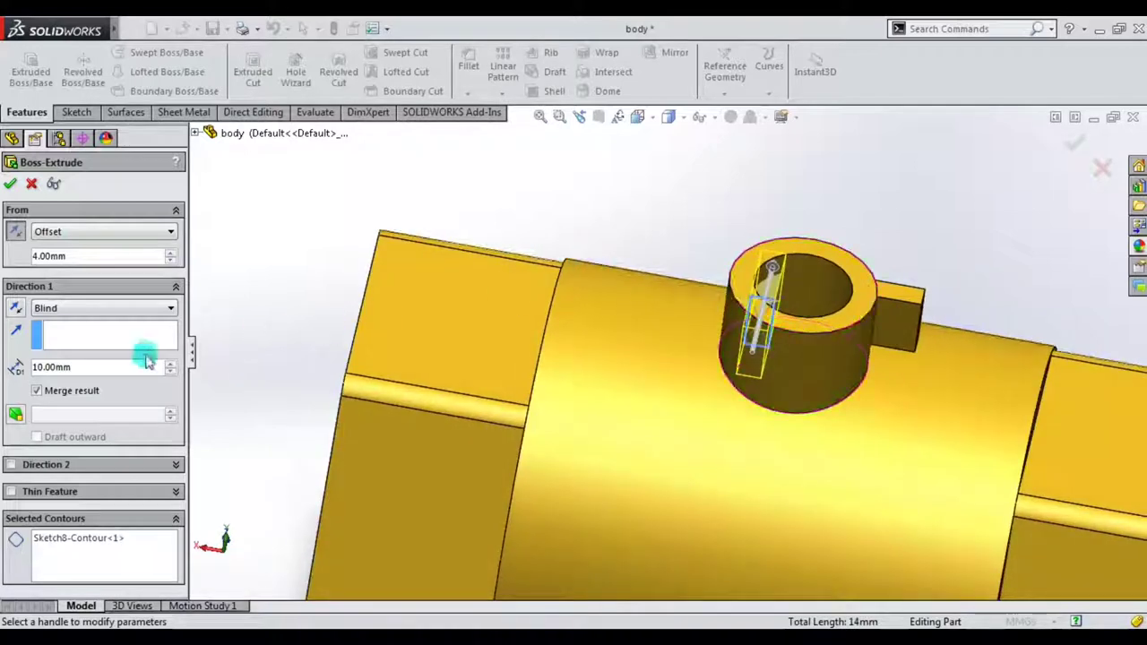
{"action": "left_click", "coordinate": [16, 309]}
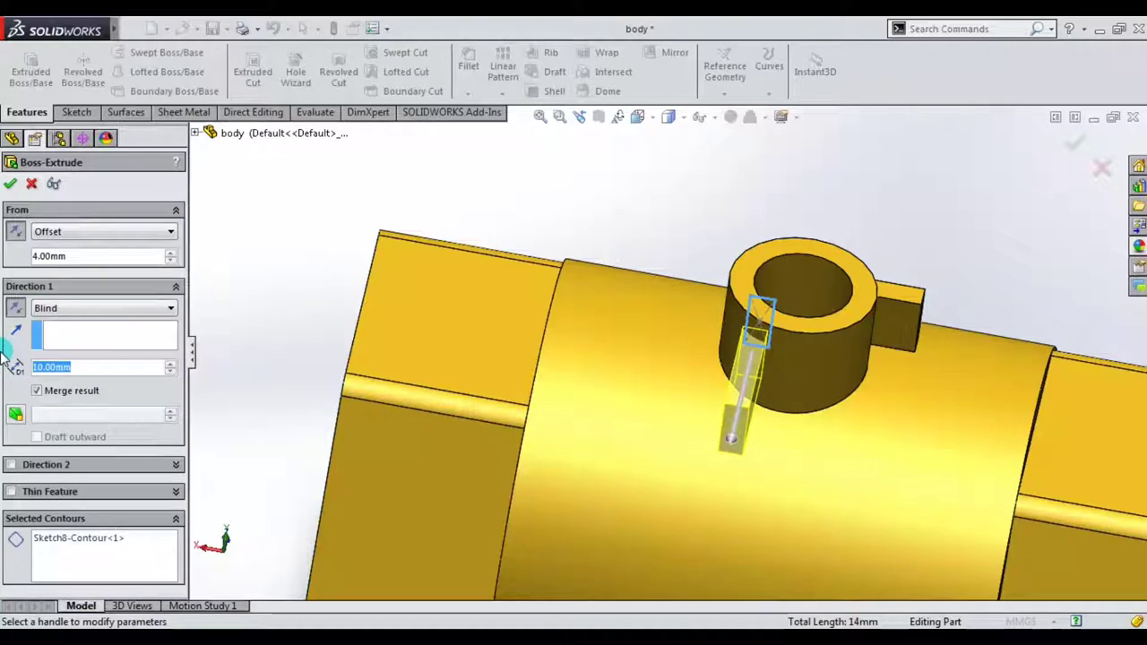
{"action": "type", "text": "4"}
{"action": "key", "text": "Return"}
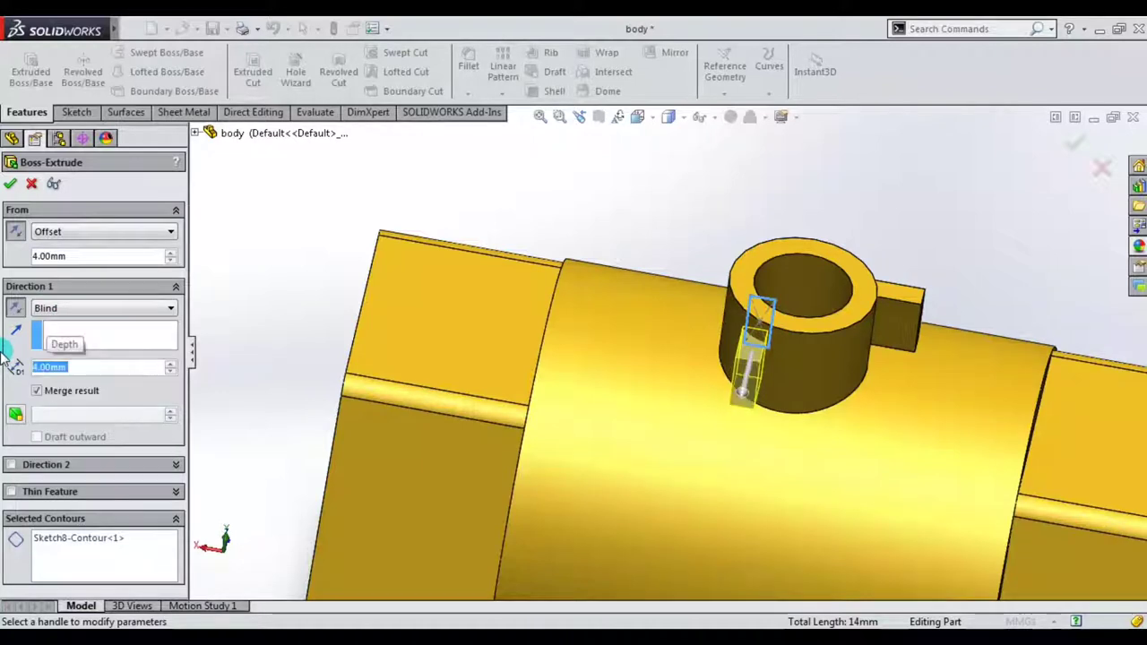
{"action": "middle_click_drag", "start_coordinate": [655, 282], "coordinate": [607, 358]}
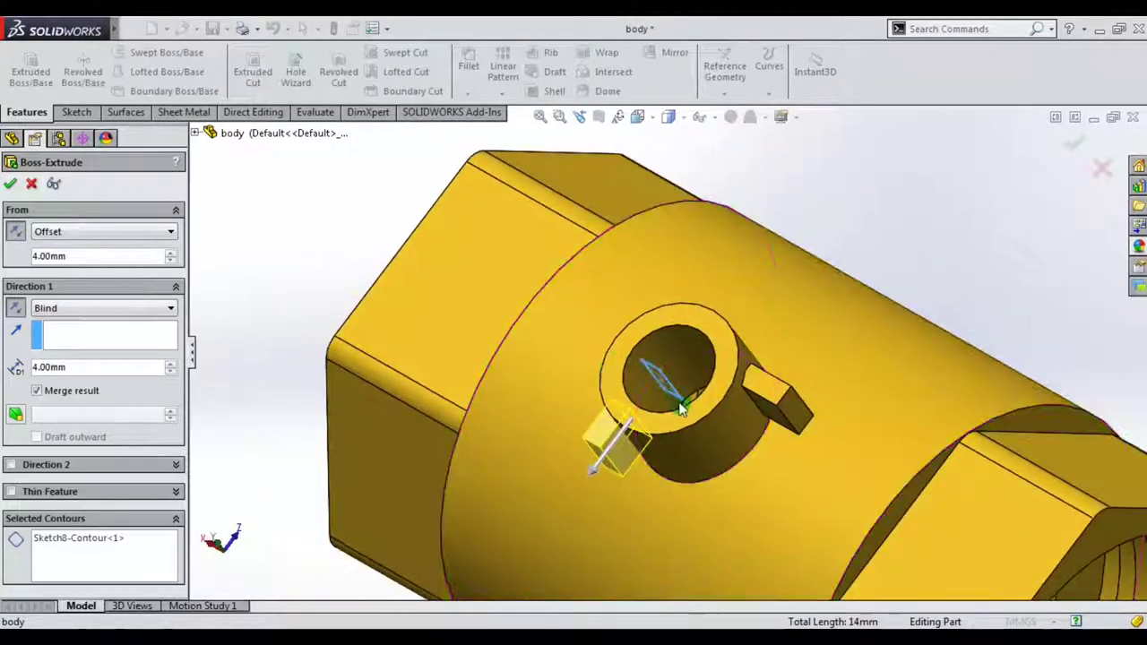
{"action": "scroll", "coordinate": [614, 412], "scroll_direction": "down", "scroll_amount": 3}
{"action": "left_click", "coordinate": [67, 365]}
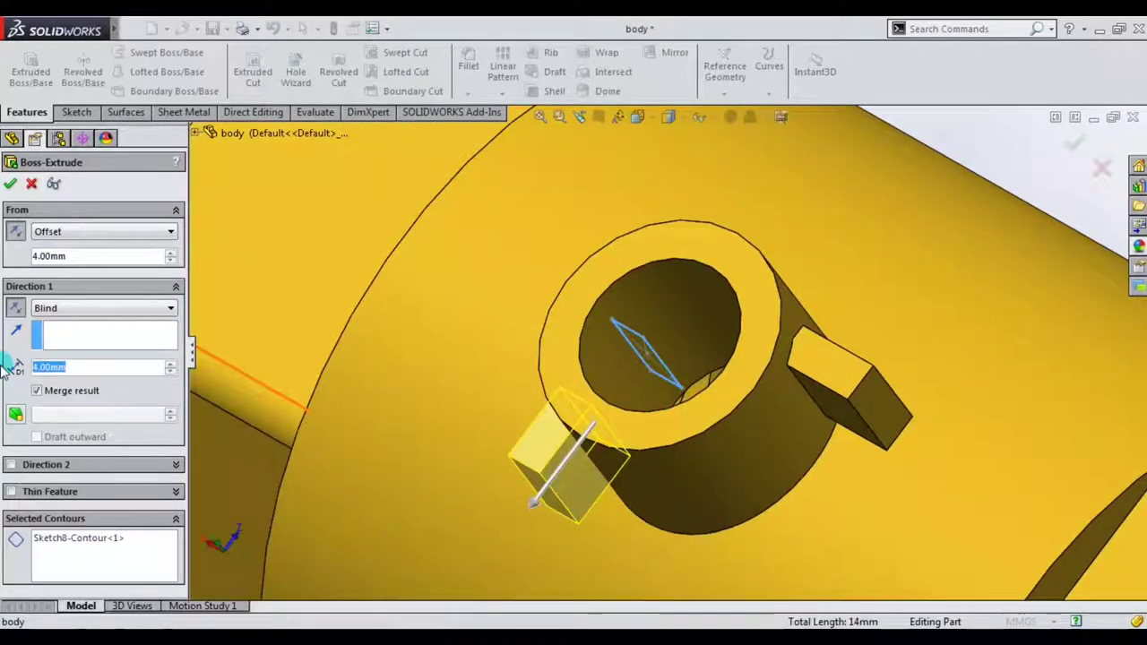
{"action": "type", "text": "4.5"}
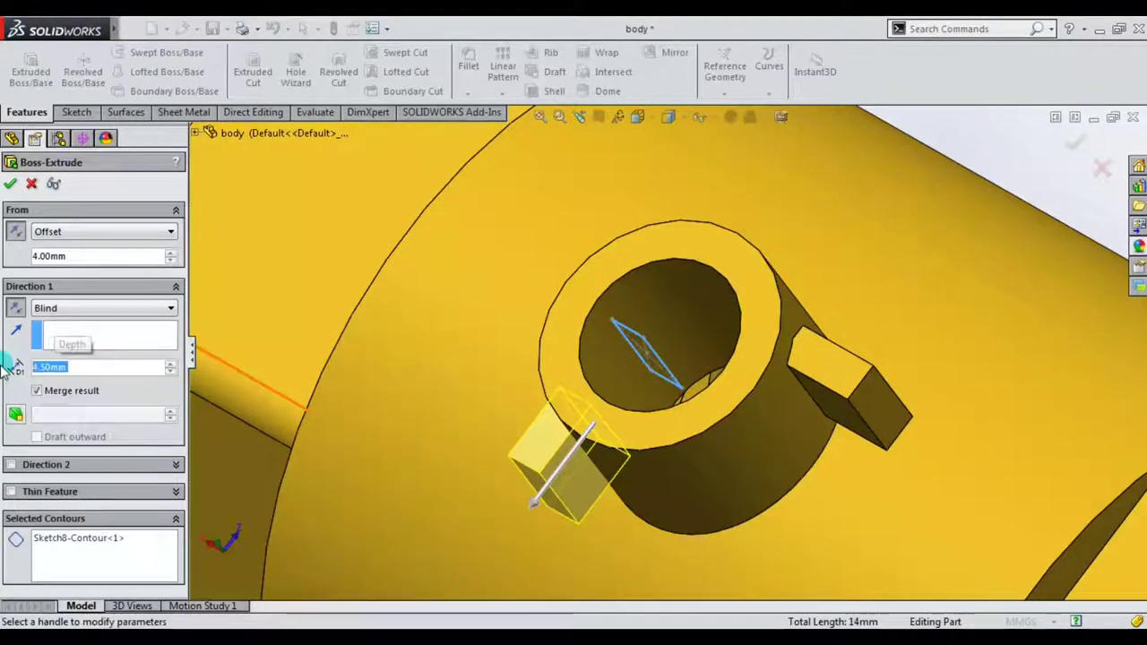
{"action": "key", "text": "Return"}
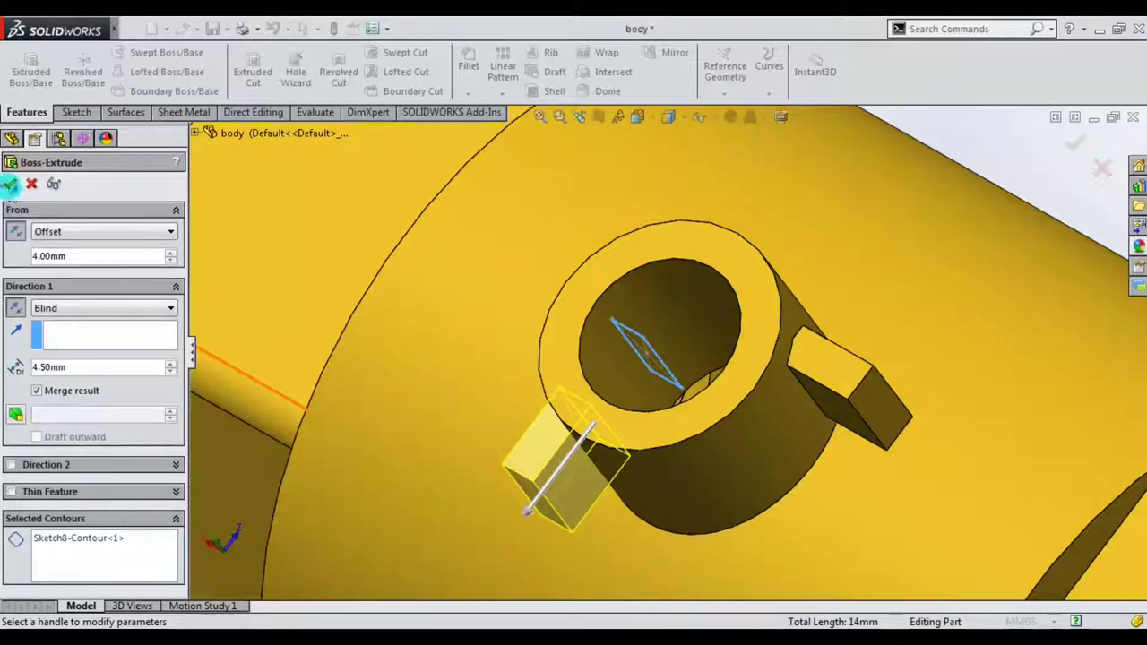
{"action": "left_click", "coordinate": [9, 184]}
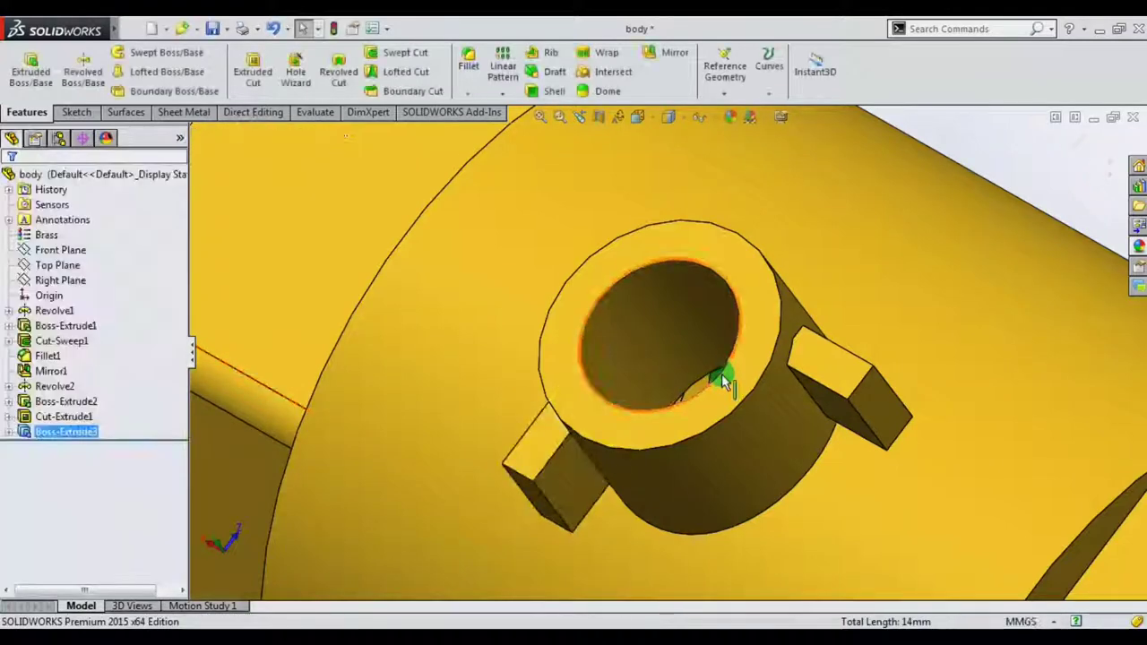
- Close the body part and save the second stop lug changes
{"action": "scroll", "coordinate": [723, 380], "scroll_direction": "up", "scroll_amount": 5}
{"action": "mouse_move", "coordinate": [724, 376]}
{"action": "middle_mouse_down"}
{"action": "mouse_move", "coordinate": [731, 267]}
{"action": "mouse_move", "coordinate": [684, 281]}
{"action": "middle_mouse_up"}
{"action": "left_click", "coordinate": [1134, 119]}
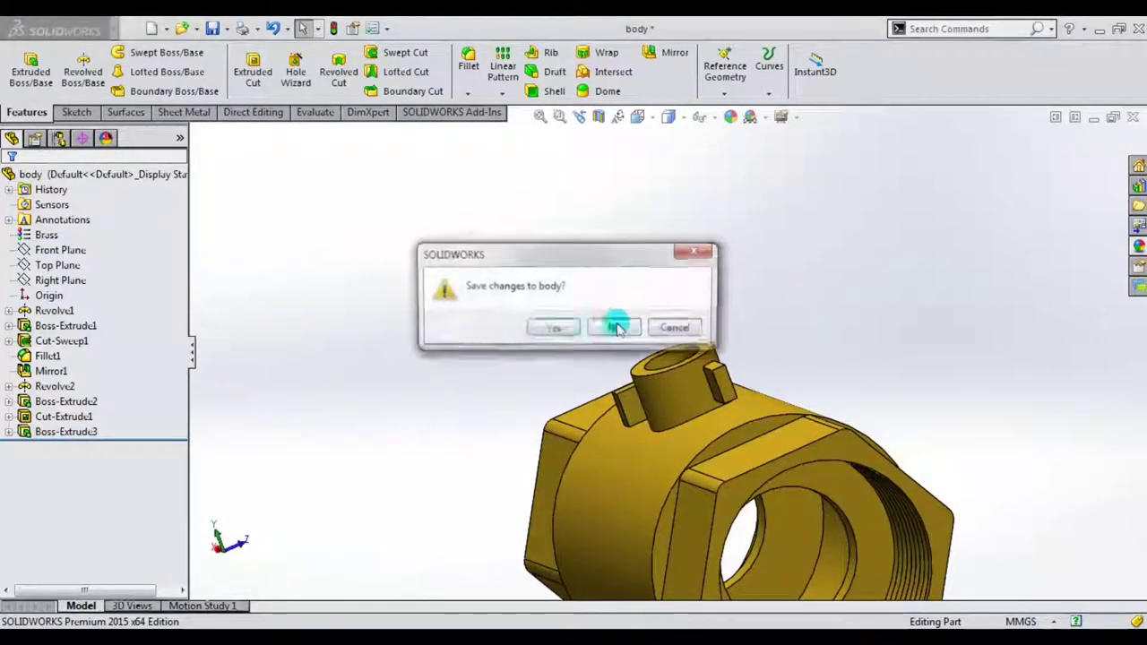
{"action": "left_click", "coordinate": [552, 328]}
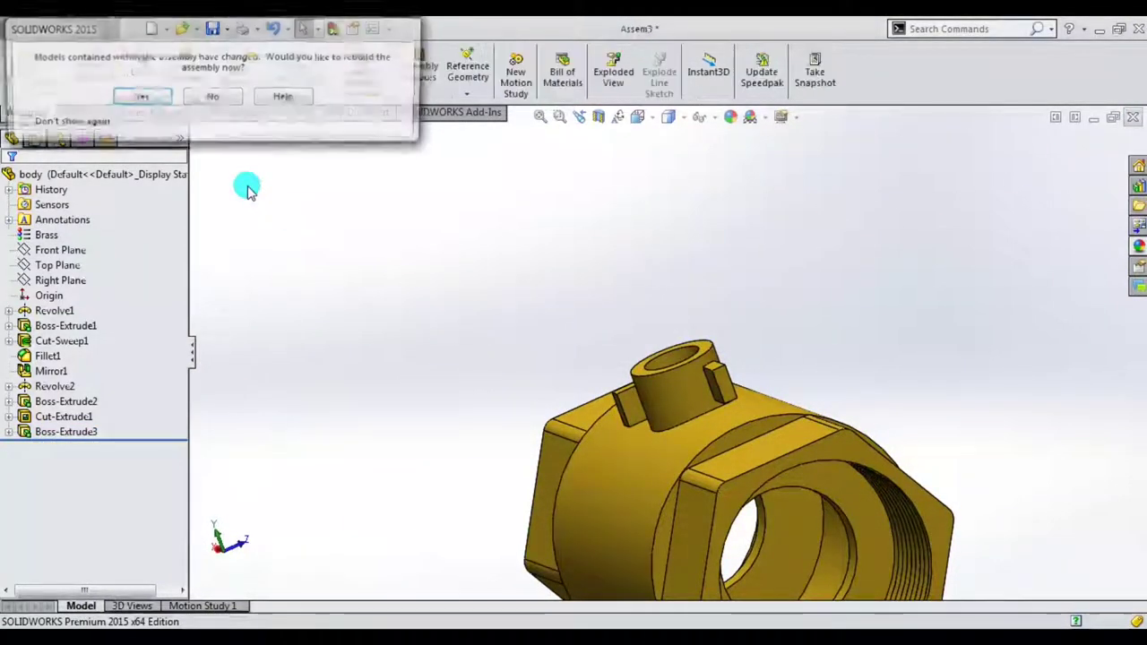
- Rebuild the assembly with the updated body and orbit to the valve's open end
{"action": "left_click", "coordinate": [130, 95]}
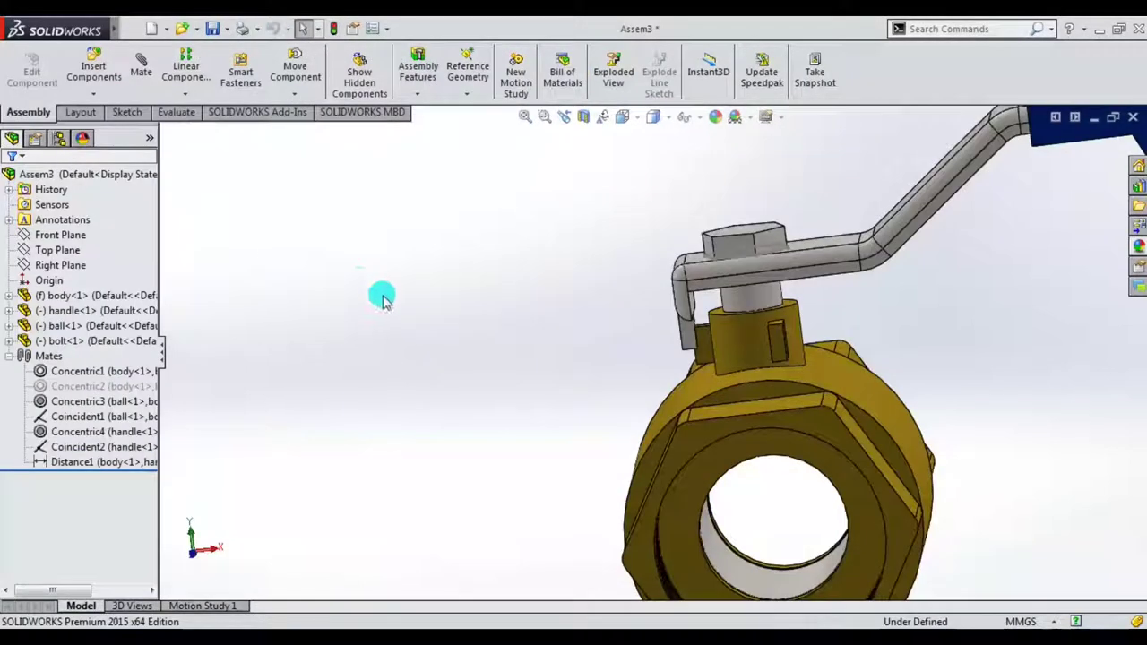
{"action": "scroll", "coordinate": [684, 282], "scroll_direction": "down", "scroll_amount": 5}
{"action": "scroll", "coordinate": [941, 349], "scroll_direction": "down", "scroll_amount": 2}
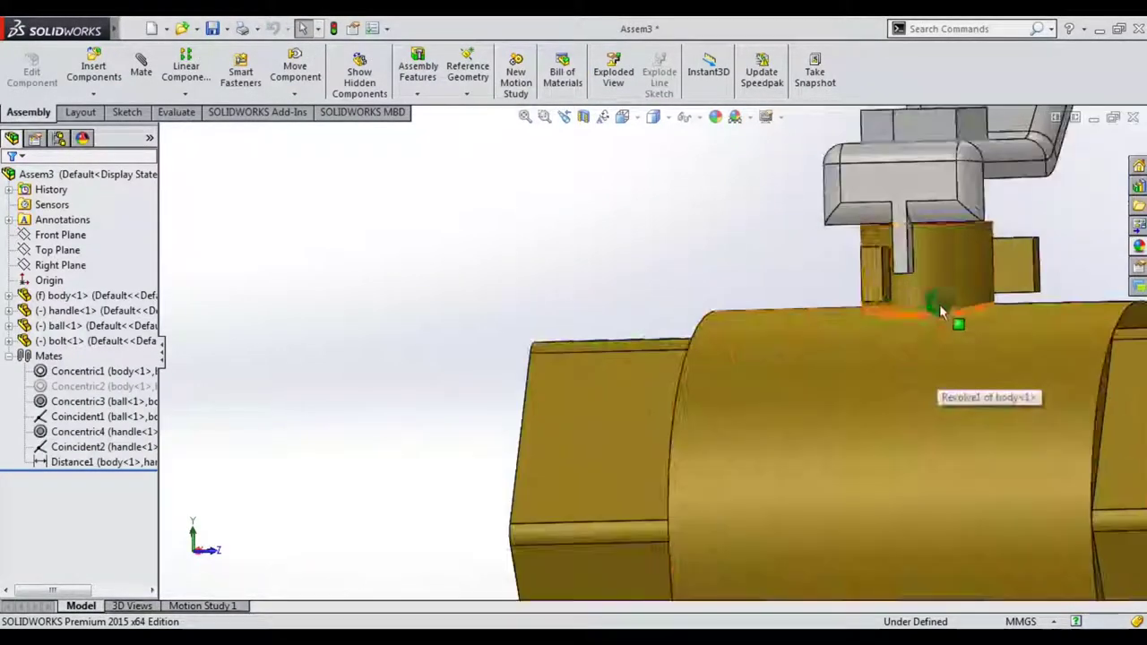
{"action": "scroll", "coordinate": [896, 309], "scroll_direction": "down", "scroll_amount": 3}
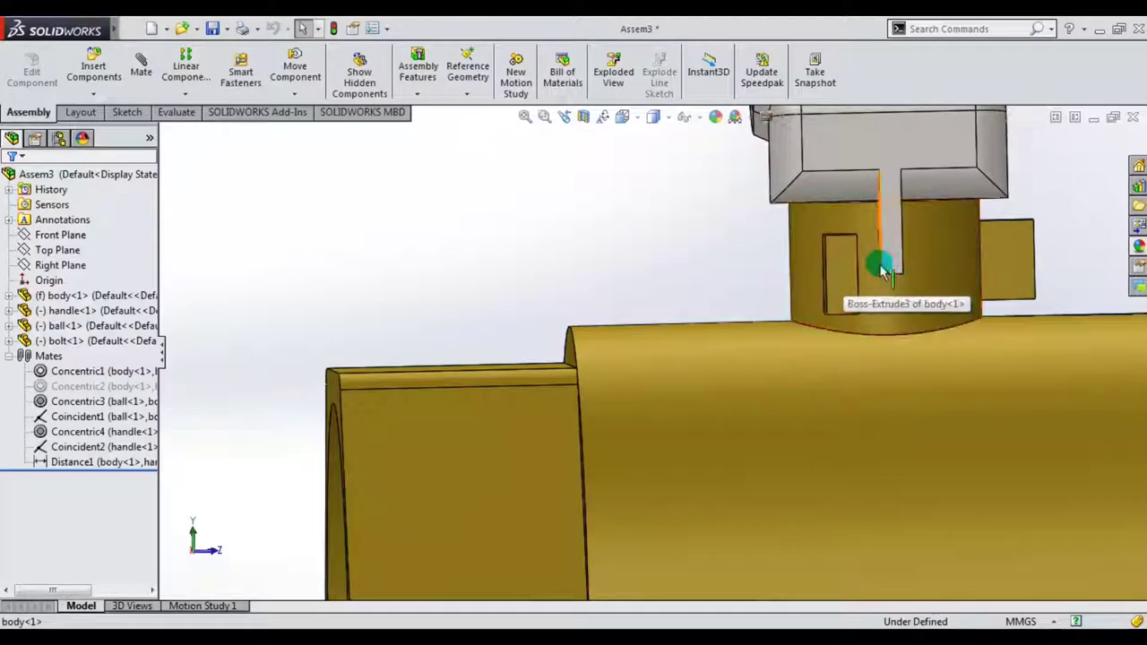
{"action": "scroll", "coordinate": [876, 264], "scroll_direction": "up", "scroll_amount": 4}
{"action": "middle_click_drag", "start_coordinate": [776, 302], "coordinate": [738, 340]}
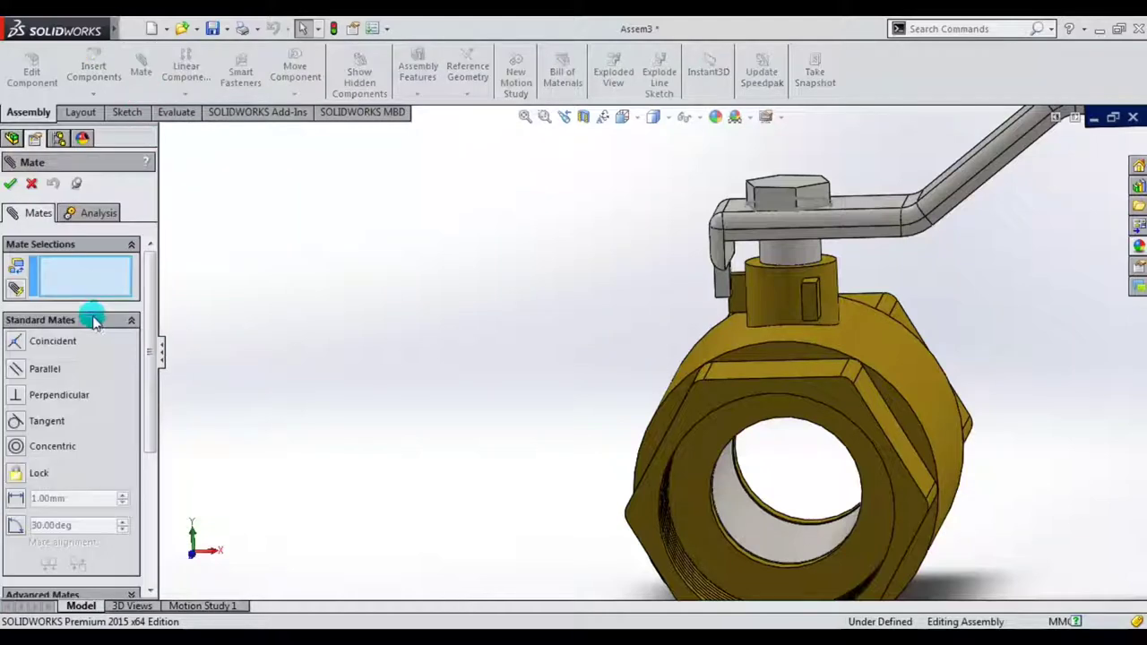
- Start a Limit Angle advanced mate between the handle tab face and the stop lug face
{"action": "left_click", "coordinate": [89, 320]}
{"action": "left_click", "coordinate": [92, 348]}
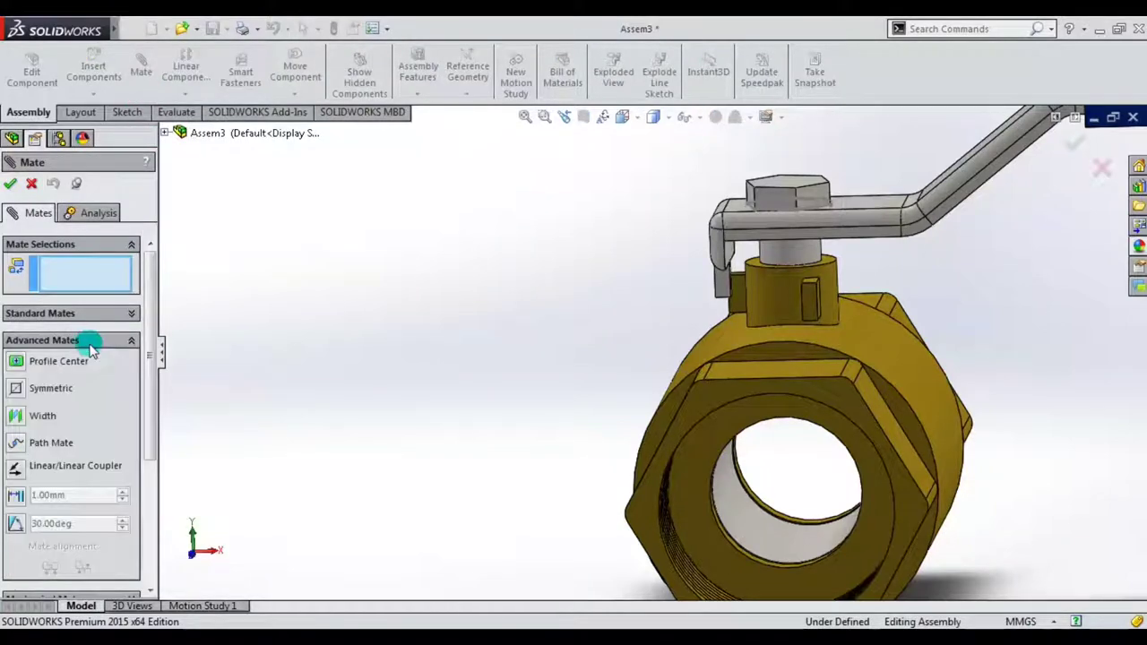
{"action": "left_click", "coordinate": [16, 473]}
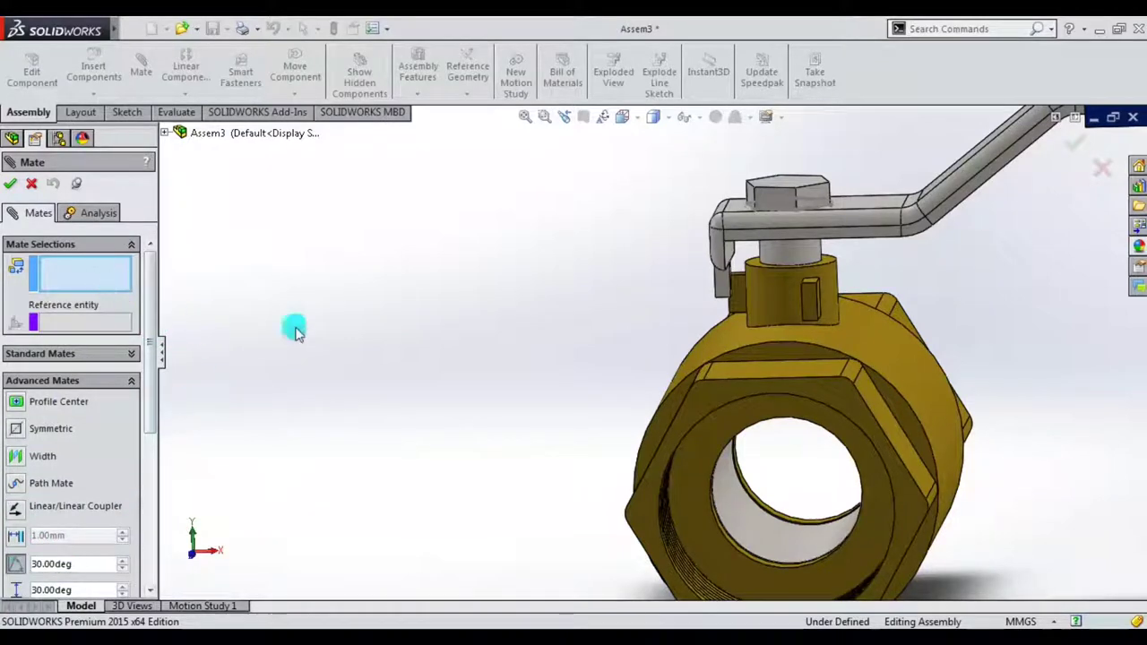
{"action": "scroll", "coordinate": [724, 310], "scroll_direction": "down", "scroll_amount": 3}
{"action": "scroll", "coordinate": [777, 288], "scroll_direction": "down", "scroll_amount": 3}
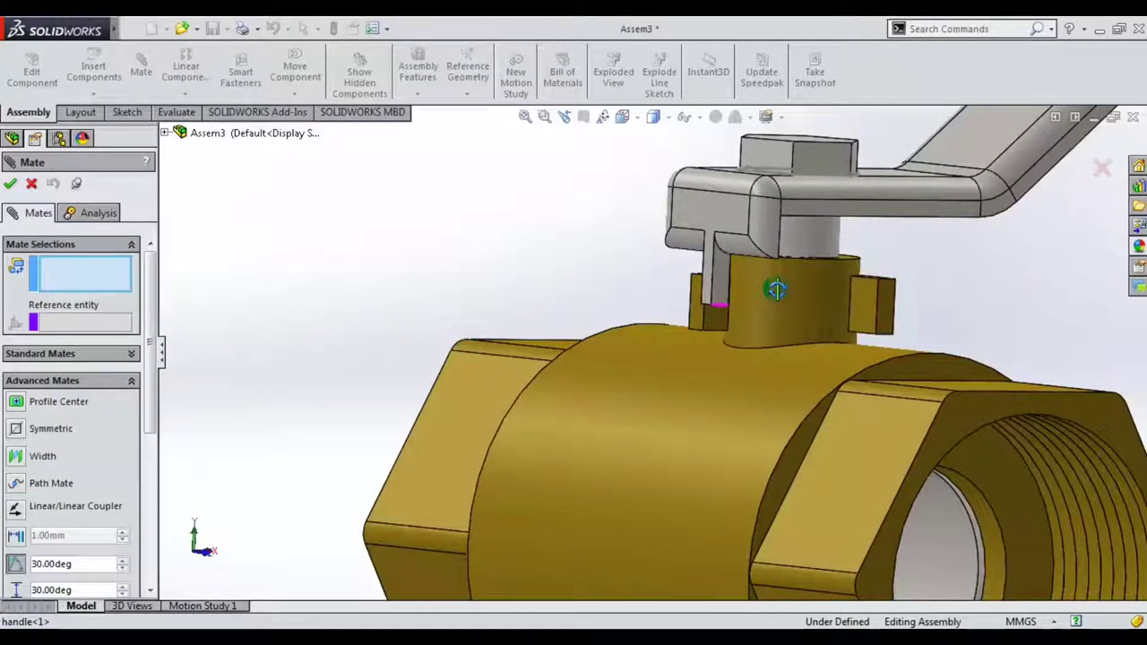
{"action": "middle_click_drag", "start_coordinate": [776, 289], "coordinate": [778, 327]}
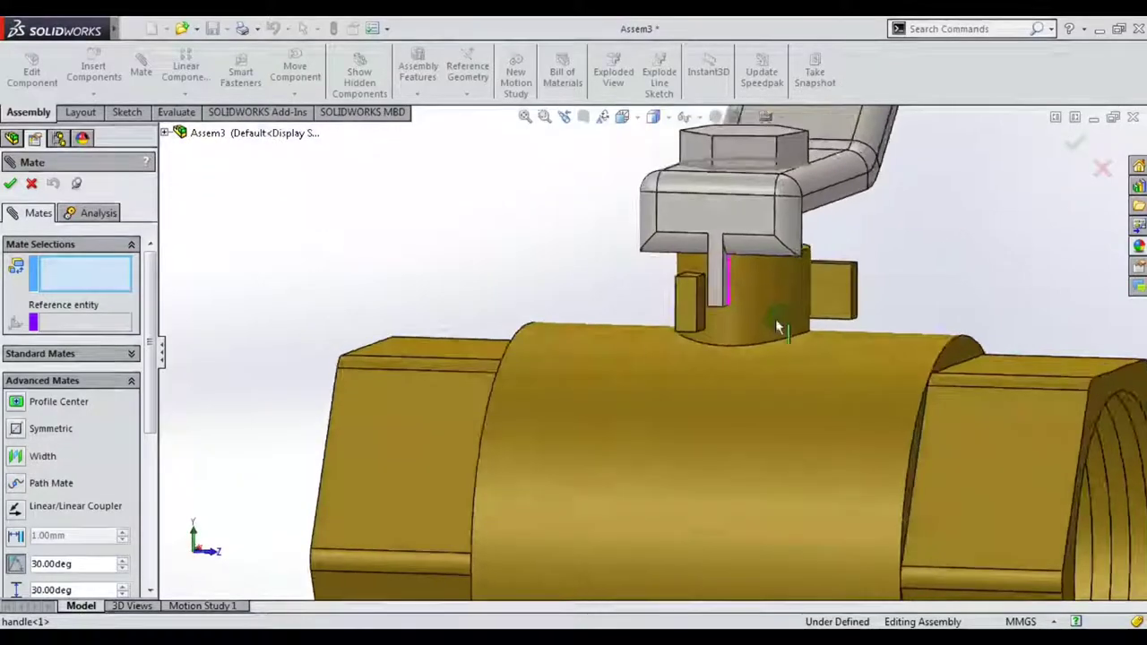
{"action": "left_click", "coordinate": [724, 291]}
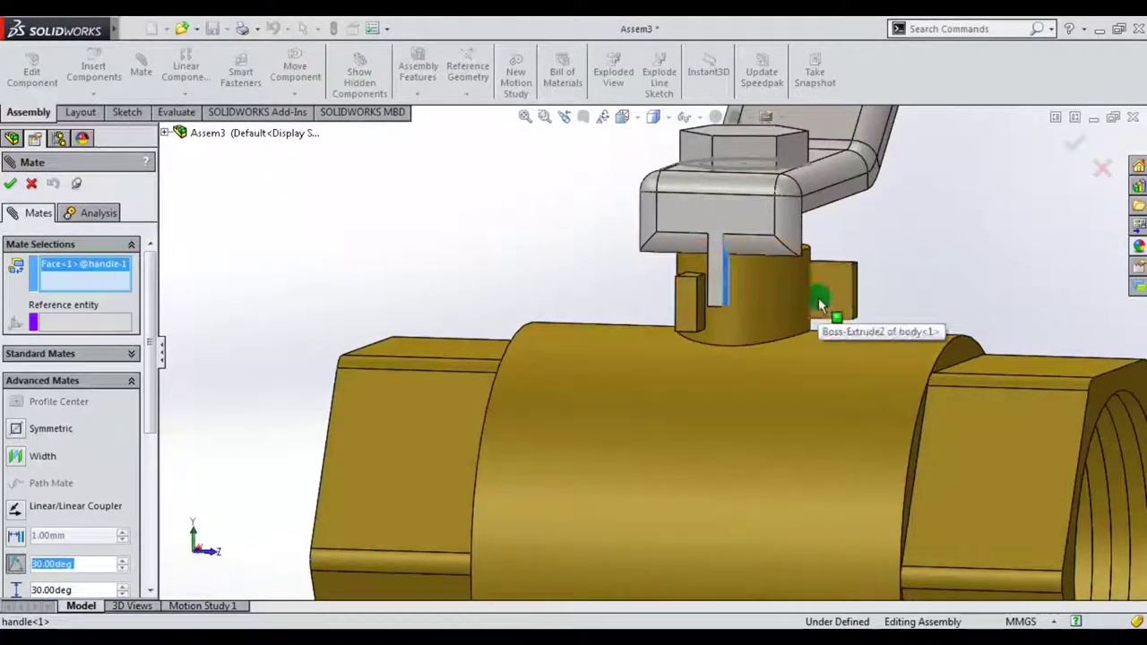
{"action": "left_click", "coordinate": [820, 305]}
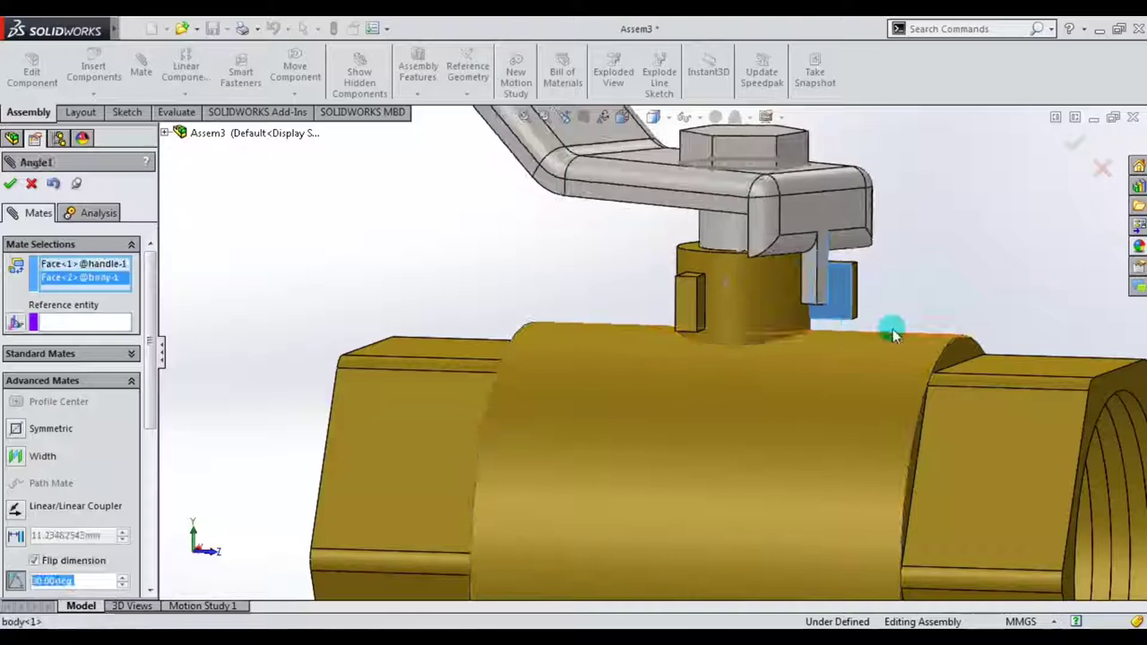
- Step the mate angle down to 13° to preview the handle's position
{"action": "scroll", "coordinate": [893, 334], "scroll_direction": "up", "scroll_amount": 3}
{"action": "mouse_move", "coordinate": [981, 277]}
{"action": "middle_mouse_down"}
{"action": "mouse_move", "coordinate": [942, 327]}
{"action": "mouse_move", "coordinate": [875, 335]}
{"action": "mouse_move", "coordinate": [898, 345]}
{"action": "mouse_move", "coordinate": [924, 334]}
{"action": "middle_mouse_up"}
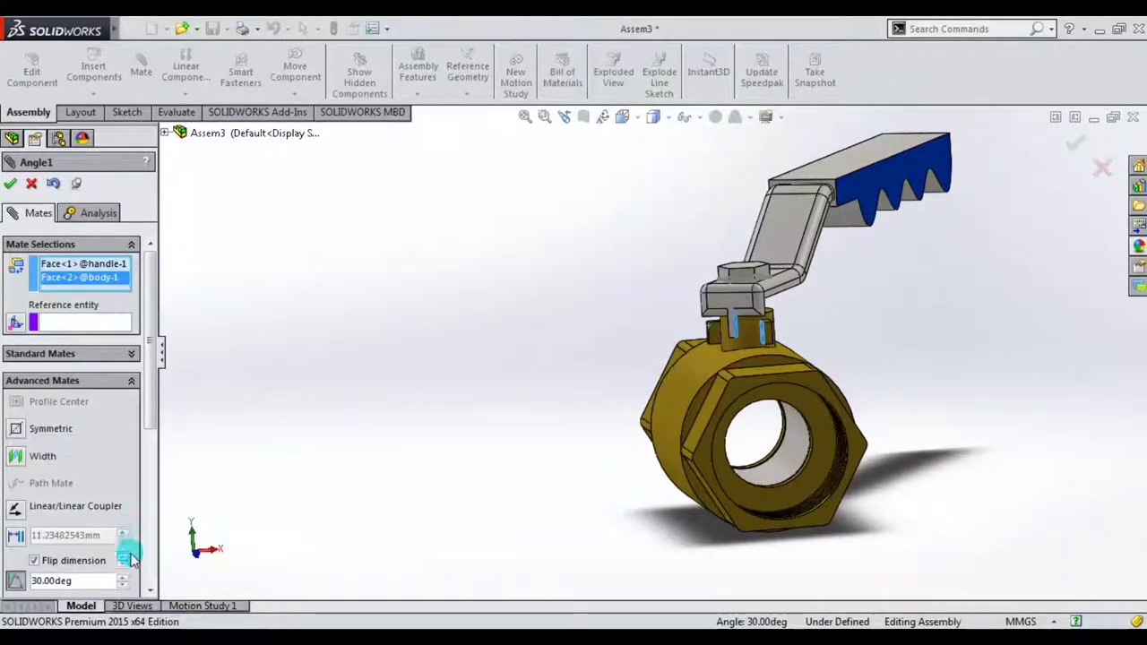
{"action": "left_click", "coordinate": [122, 586]}
{"action": "left_click", "coordinate": [122, 585]}
{"action": "left_click", "coordinate": [123, 586]}
{"action": "left_click", "coordinate": [123, 585]}
{"action": "left_click", "coordinate": [122, 586]}
{"action": "left_click", "coordinate": [123, 585]}
{"action": "left_click", "coordinate": [123, 586]}
{"action": "left_click", "coordinate": [122, 586]}
{"action": "left_click", "coordinate": [123, 586]}
{"action": "left_click", "coordinate": [123, 585]}
{"action": "left_click", "coordinate": [123, 585]}
{"action": "left_click", "coordinate": [122, 585]}
{"action": "left_click", "coordinate": [123, 586]}
{"action": "left_click", "coordinate": [122, 585]}
{"action": "left_click", "coordinate": [123, 585]}
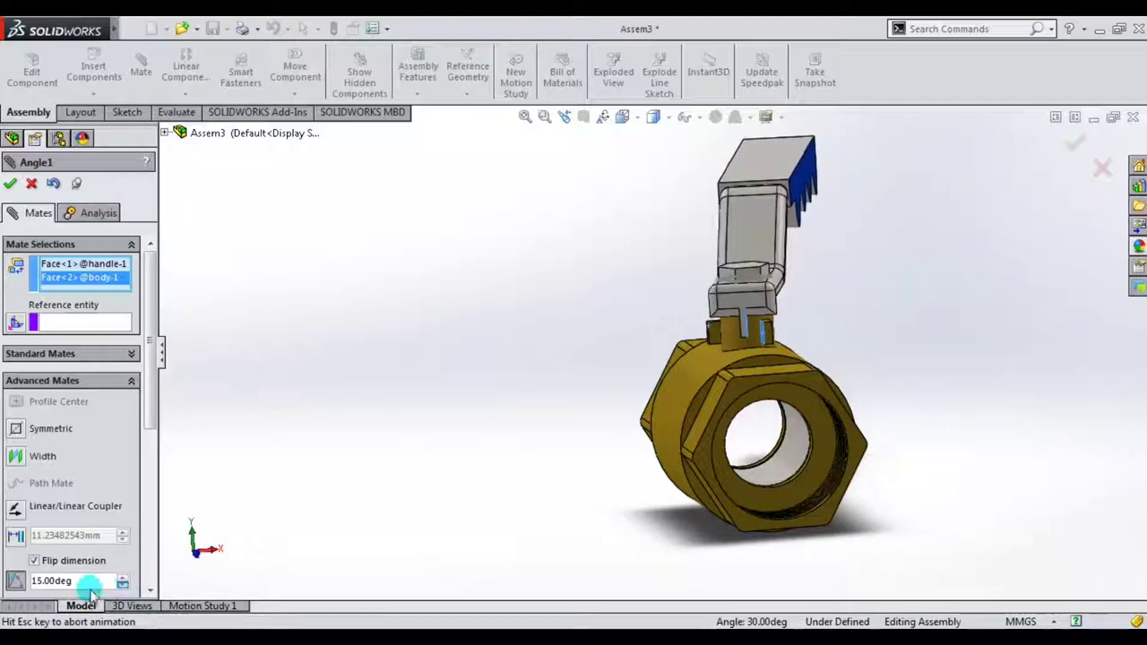
- Set the mate angle to 90° and the minimum to 1°, then accept the mate
{"action": "left_click_drag", "start_coordinate": [154, 389], "coordinate": [156, 453]}
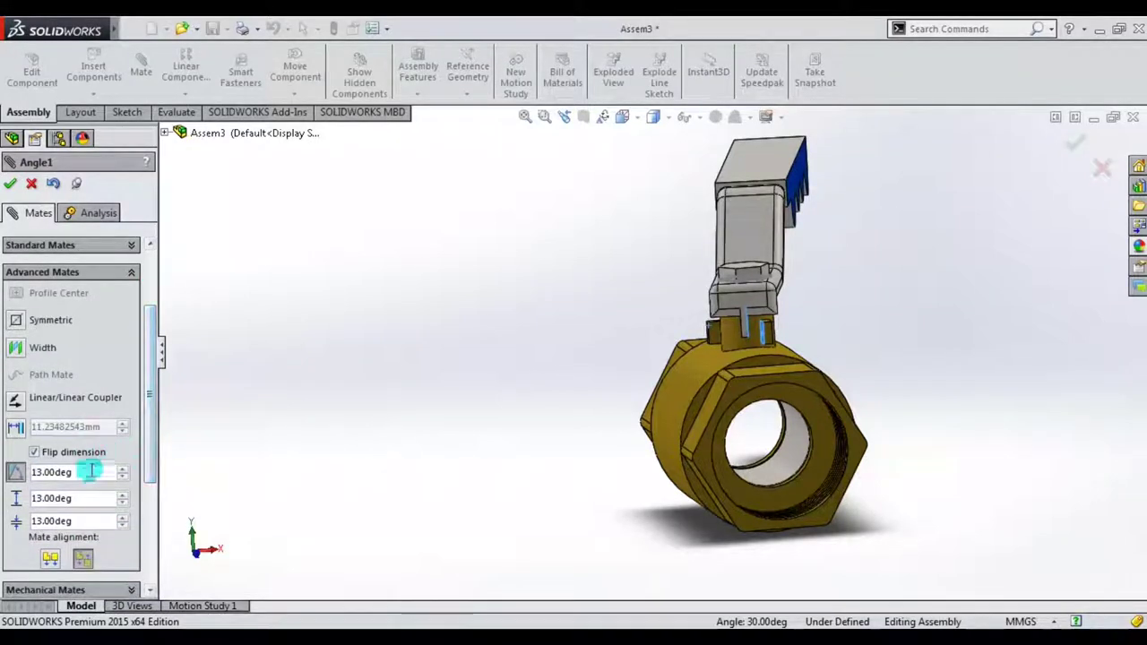
{"action": "type", "text": "90"}
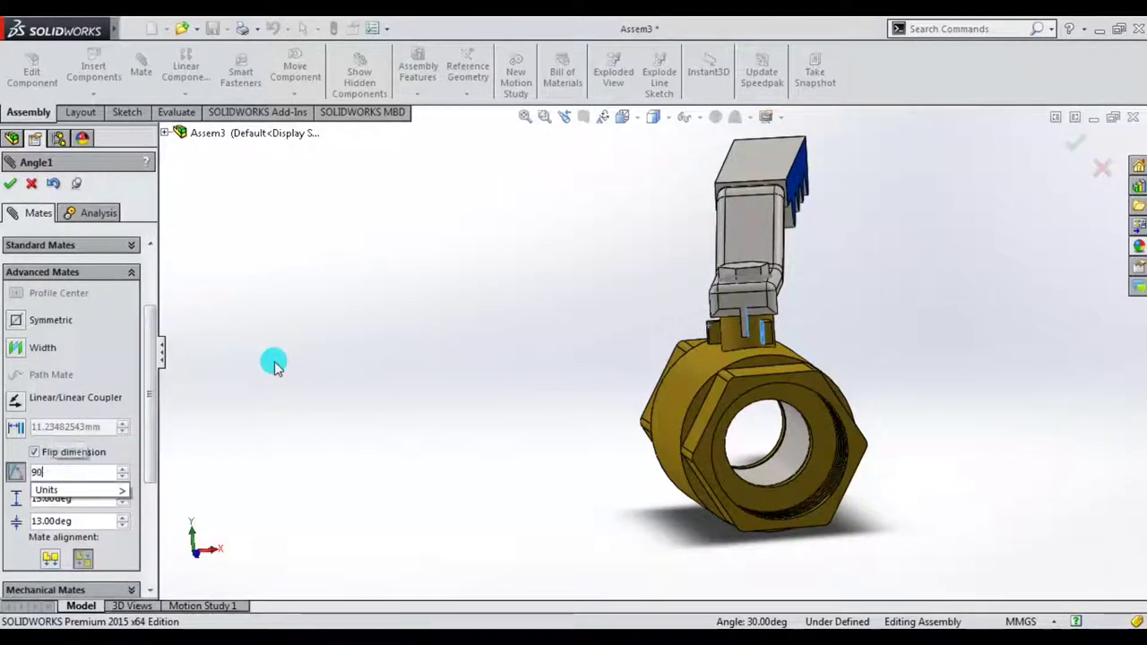
{"action": "key", "text": "Return"}
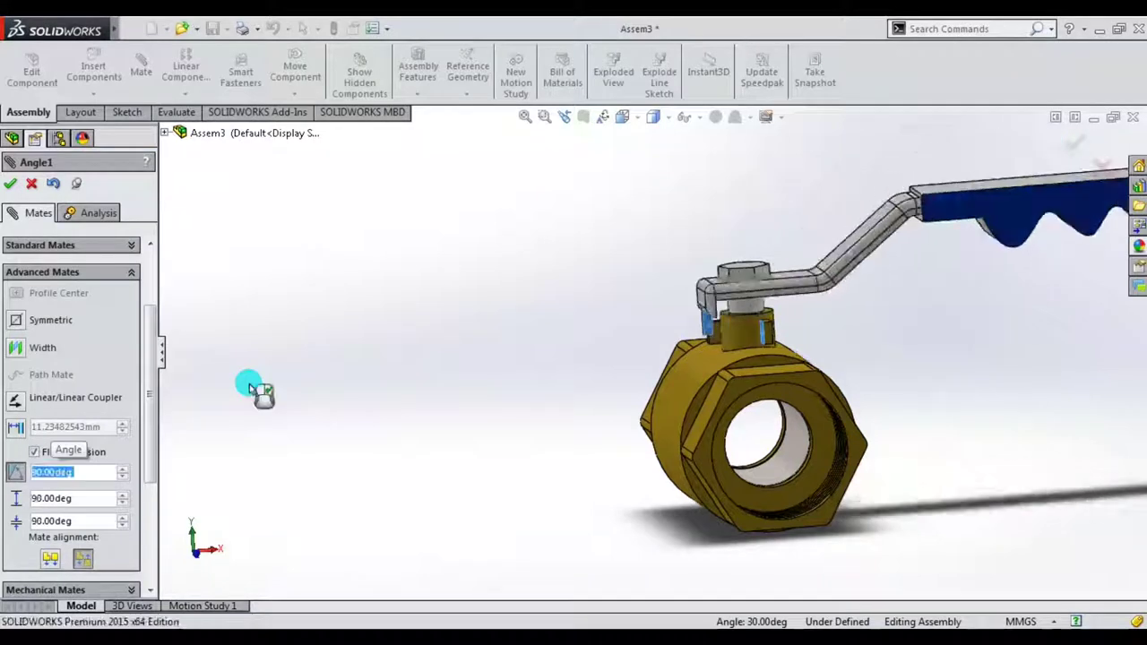
{"action": "middle_click_drag", "start_coordinate": [564, 323], "coordinate": [538, 307]}
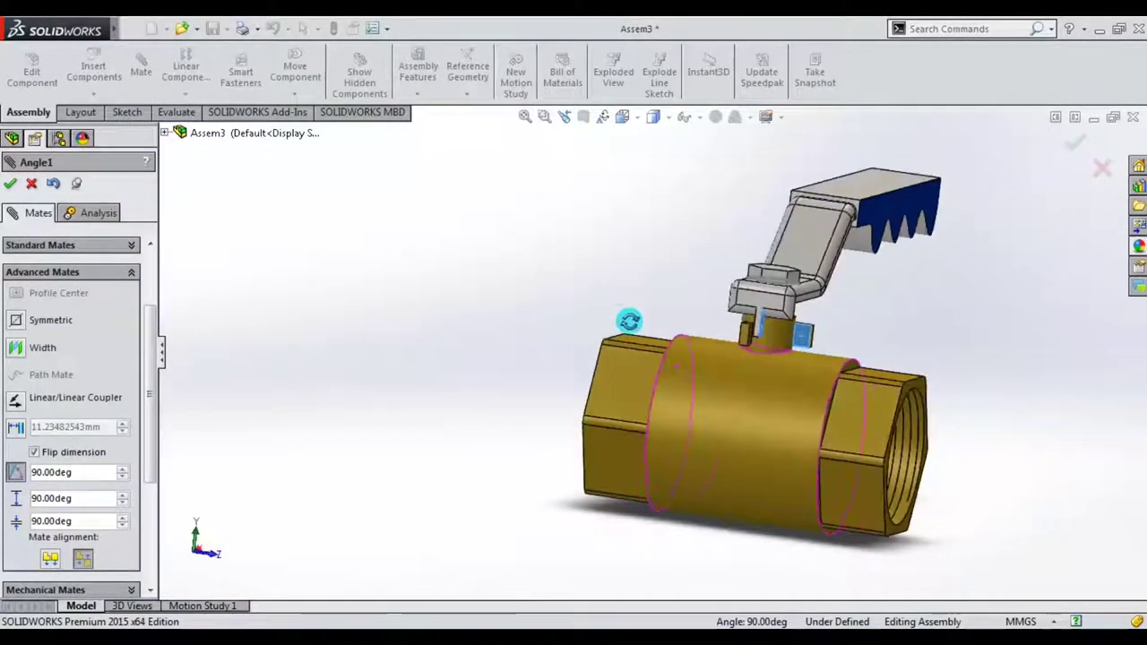
{"action": "middle_click_drag", "start_coordinate": [538, 306], "coordinate": [543, 345]}
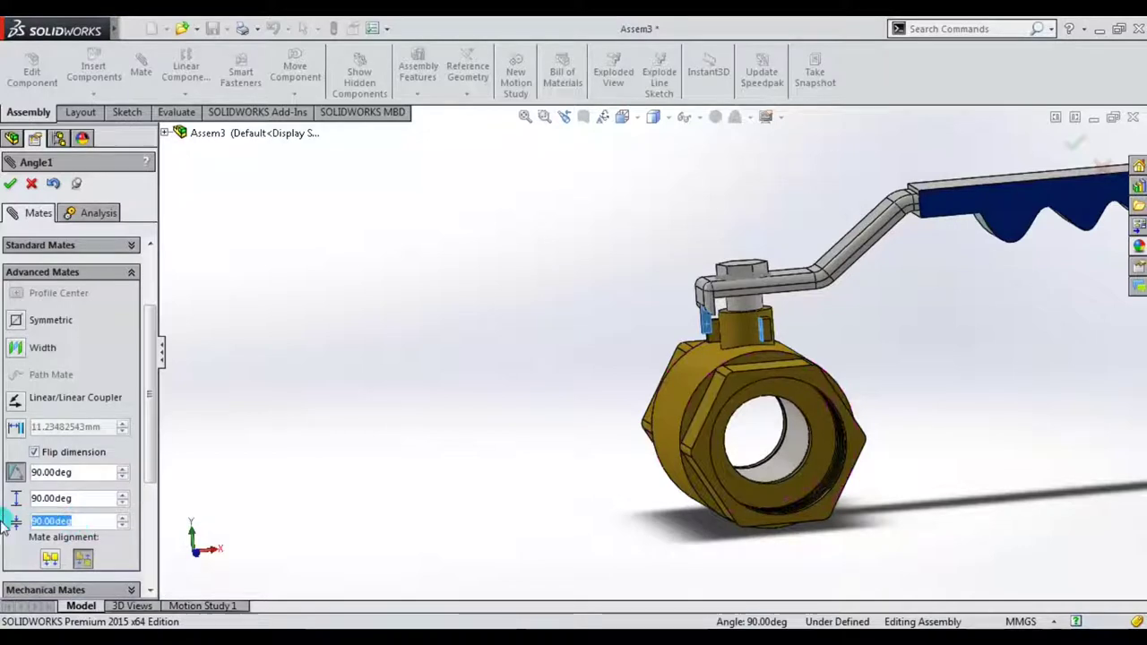
{"action": "type", "text": "1"}
{"action": "left_click", "coordinate": [144, 401]}
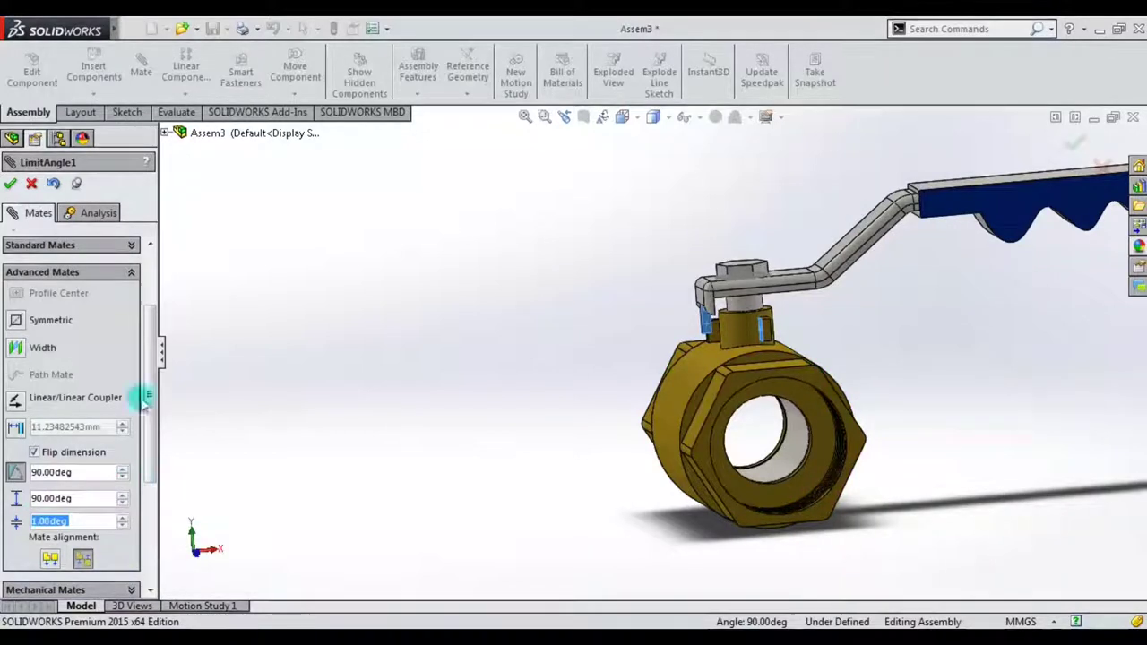
{"action": "left_click", "coordinate": [11, 184]}
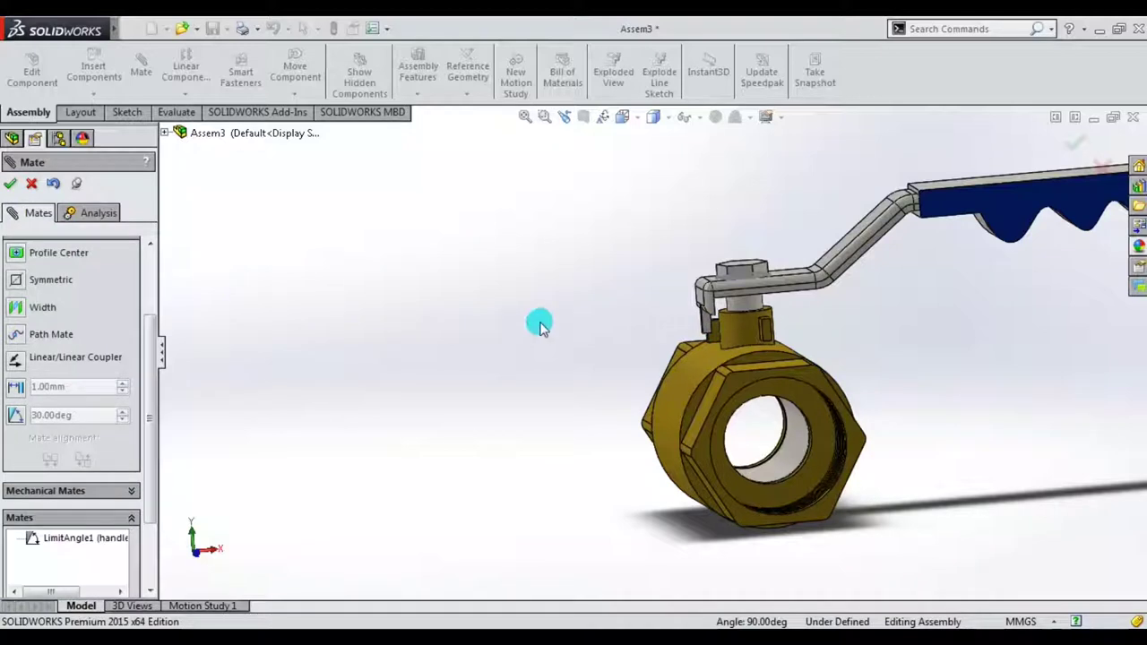
- Re-accept the Concentric3 ball-to-bolt mate with Lock rotation kept on
{"action": "middle_click_drag", "start_coordinate": [538, 323], "coordinate": [594, 331]}
{"action": "left_click", "coordinate": [11, 183]}
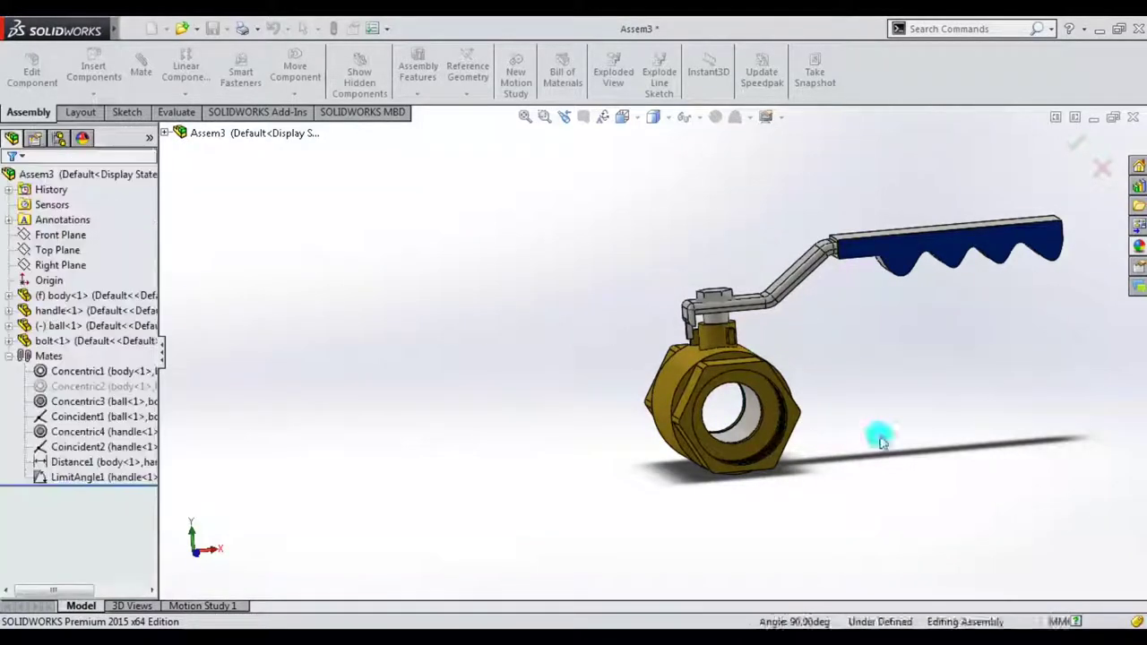
{"action": "scroll", "coordinate": [878, 436], "scroll_direction": "down", "scroll_amount": 3}
{"action": "left_click", "coordinate": [87, 401]}
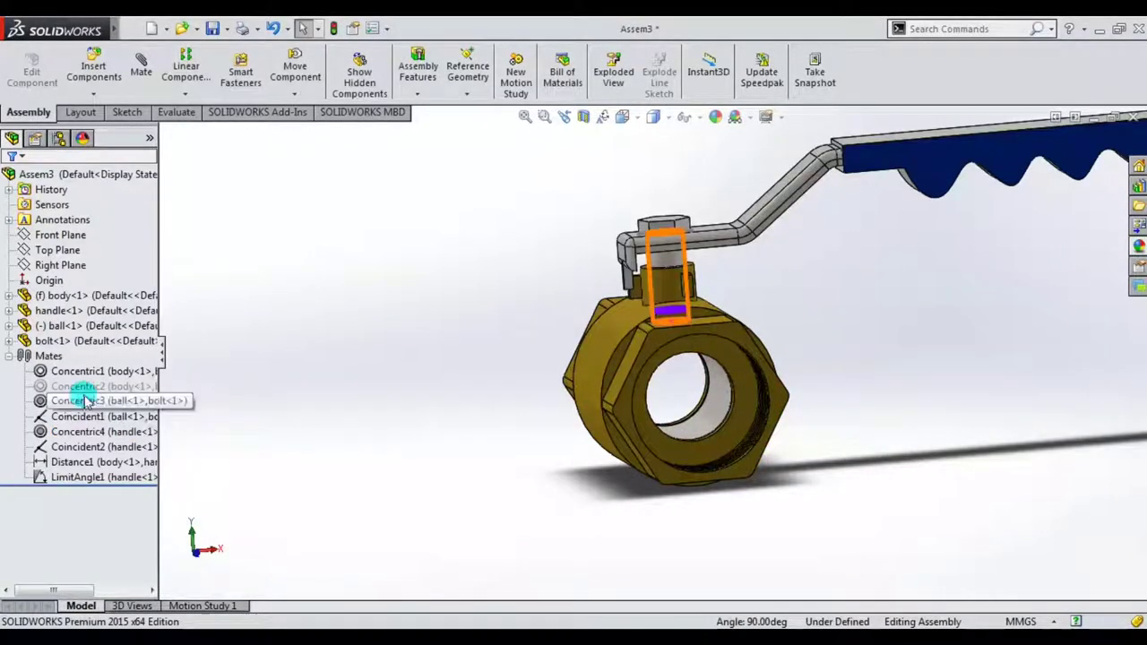
{"action": "left_click", "coordinate": [80, 387], "text": "ctrl"}
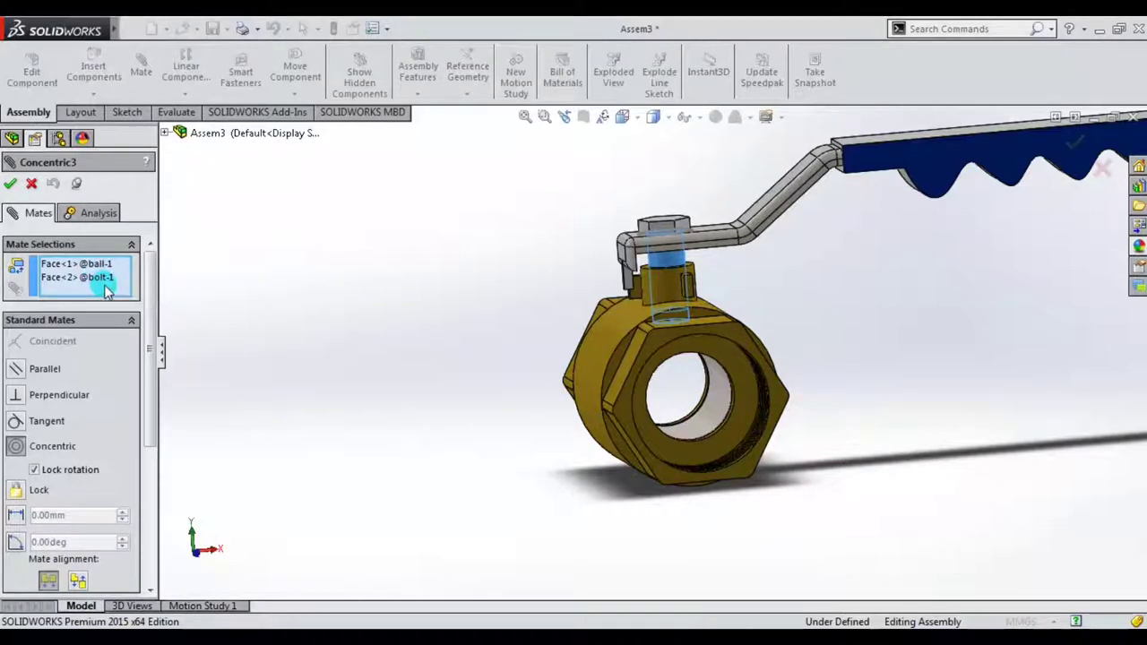
{"action": "left_click", "coordinate": [11, 184]}
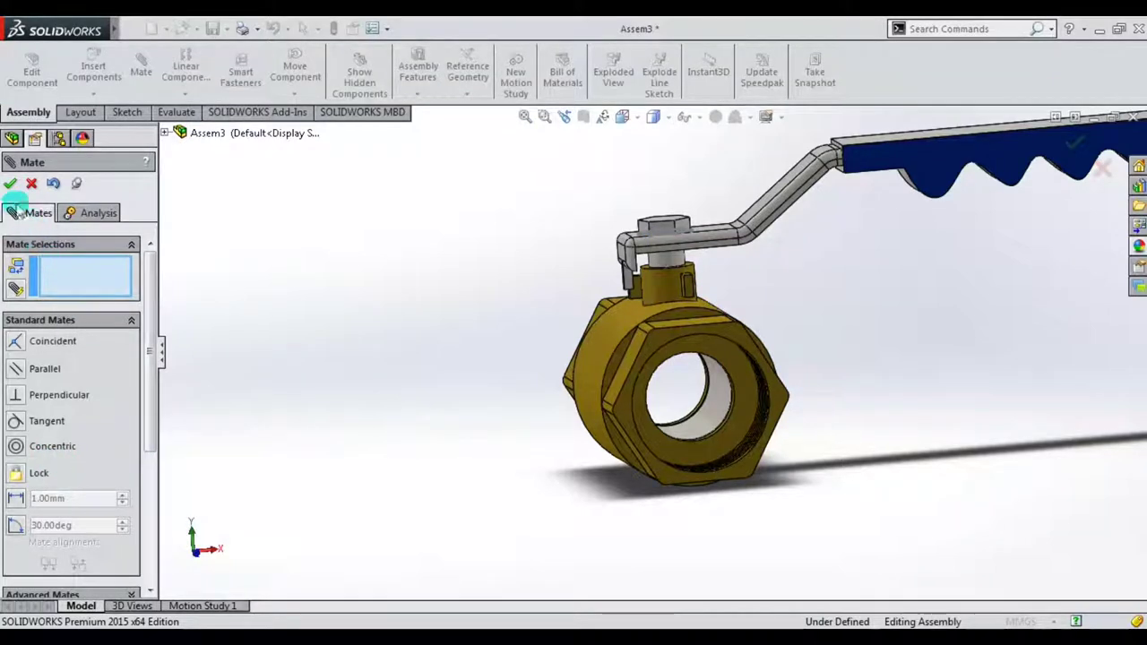
{"action": "key", "text": "Escape"}
{"action": "middle_click_drag", "start_coordinate": [768, 383], "coordinate": [900, 264]}
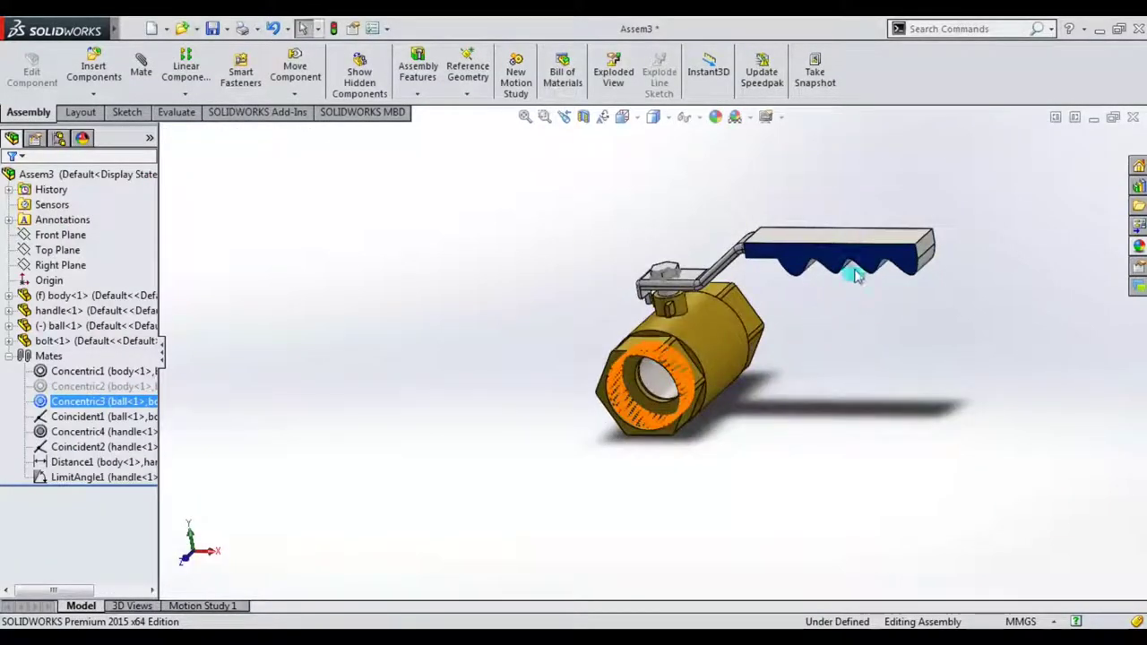
- Drag the handle upward to test its rotation against the stop lugs
{"action": "left_click_drag", "start_coordinate": [901, 265], "coordinate": [850, 325]}
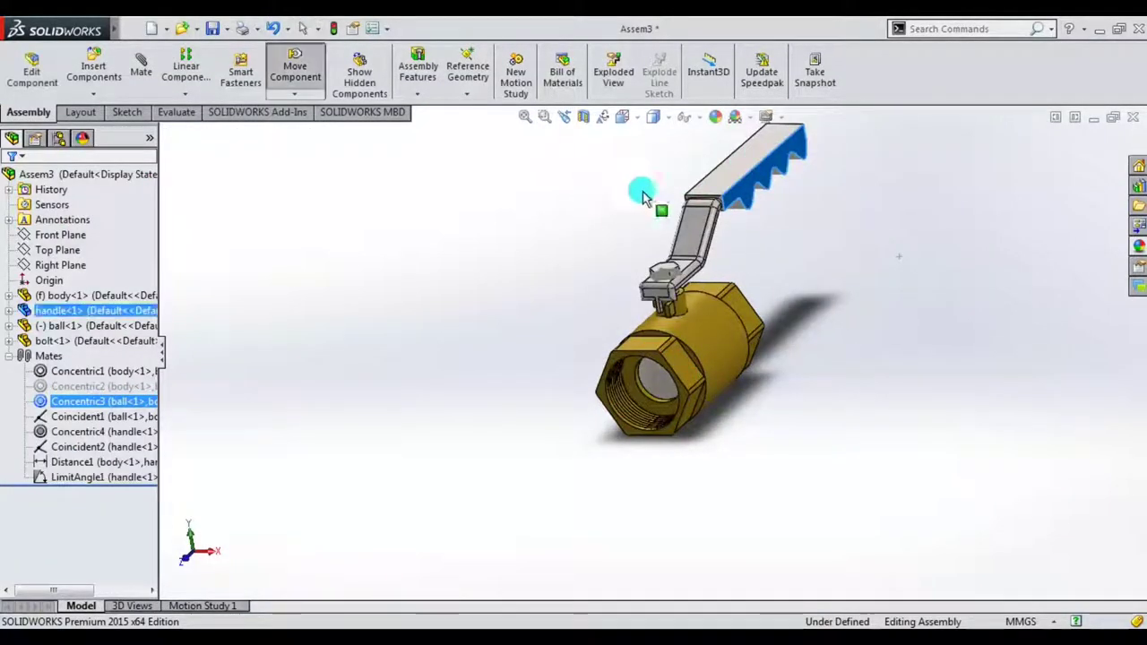
{"action": "key", "text": "Escape"}
{"action": "mouse_move", "coordinate": [730, 415]}
{"action": "middle_mouse_down"}
{"action": "mouse_move", "coordinate": [738, 299]}
{"action": "mouse_move", "coordinate": [671, 333]}
{"action": "mouse_move", "coordinate": [730, 359]}
{"action": "middle_mouse_up"}
{"action": "scroll", "coordinate": [714, 352], "scroll_direction": "down", "scroll_amount": 3}
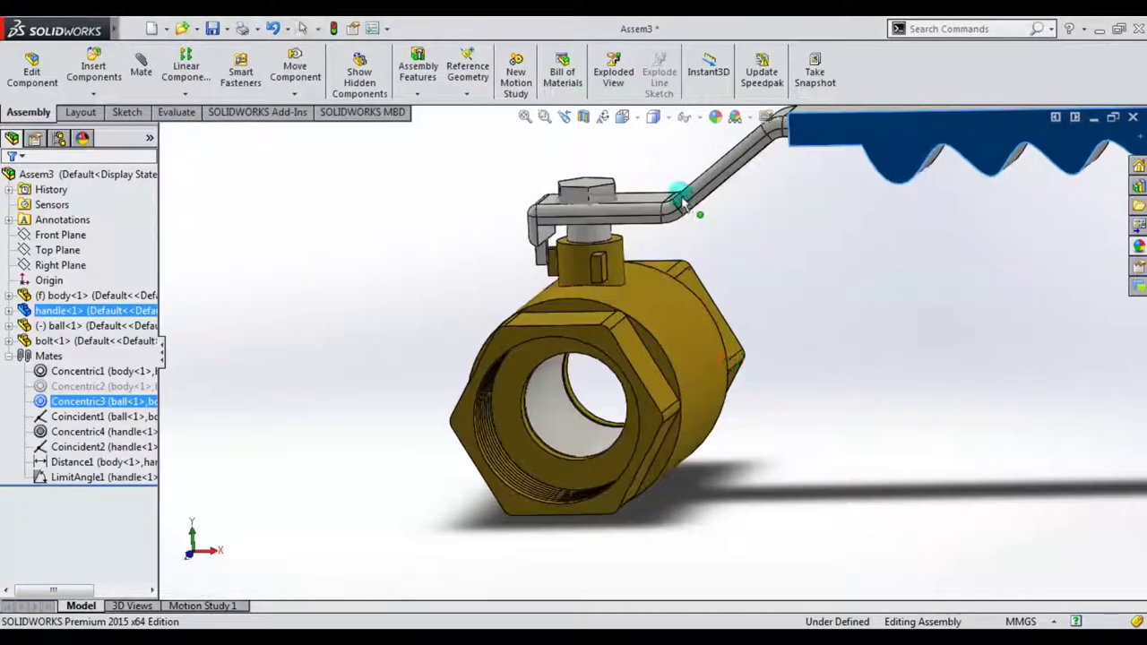
{"action": "mouse_move", "coordinate": [697, 184]}
{"action": "left_mouse_down"}
{"action": "mouse_move", "coordinate": [630, 159]}
{"action": "mouse_move", "coordinate": [672, 192]}
{"action": "left_mouse_up"}
{"action": "scroll", "coordinate": [709, 242], "scroll_direction": "up", "scroll_amount": 2}
{"action": "scroll", "coordinate": [788, 260], "scroll_direction": "up", "scroll_amount": 1}
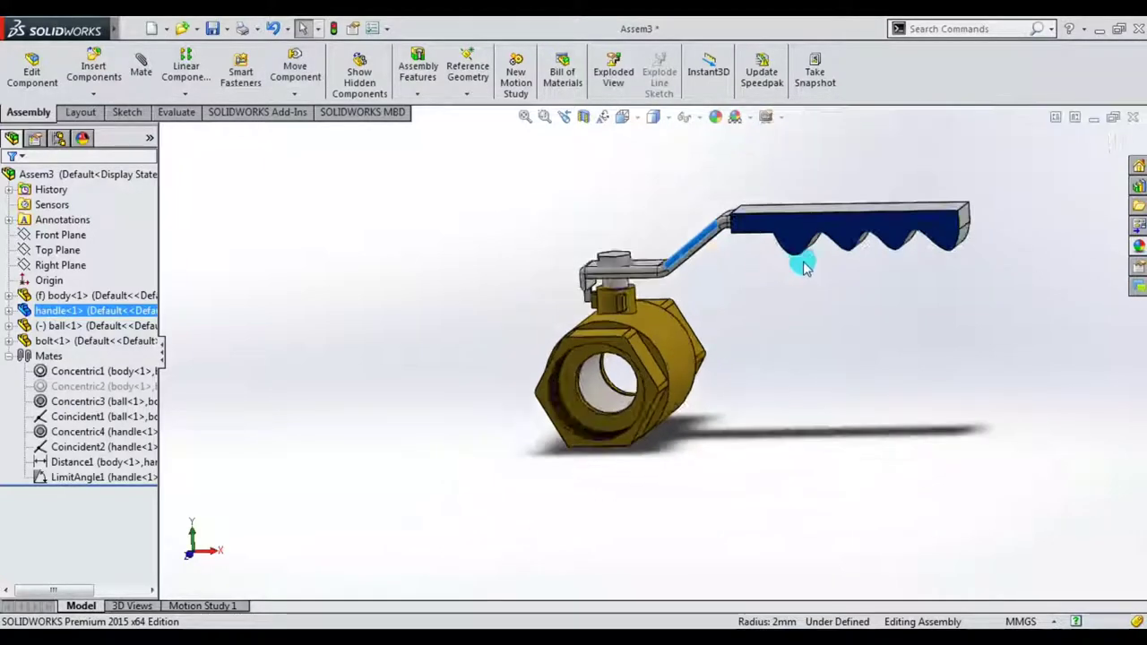
- Swing the handle between horizontal and vertical, leaving it perpendicular to the bore
{"action": "mouse_move", "coordinate": [894, 213]}
{"action": "left_mouse_down"}
{"action": "mouse_move", "coordinate": [665, 201]}
{"action": "mouse_move", "coordinate": [769, 228]}
{"action": "left_mouse_up"}
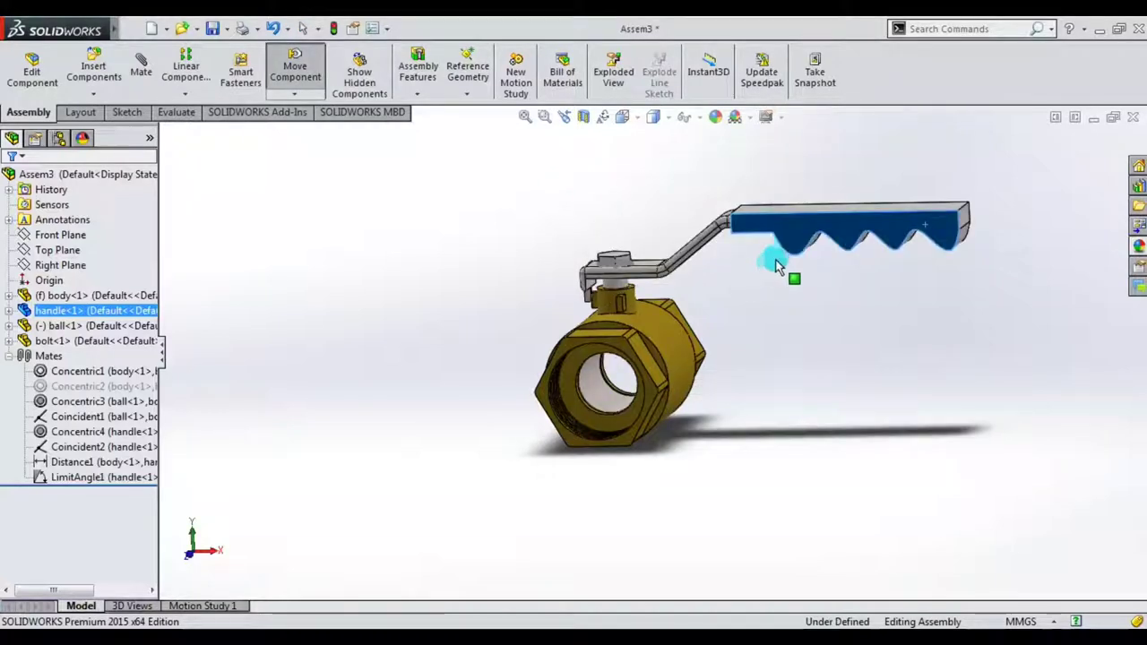
{"action": "middle_click_drag", "start_coordinate": [896, 253], "coordinate": [892, 258]}
{"action": "mouse_move", "coordinate": [917, 191]}
{"action": "left_mouse_down"}
{"action": "mouse_move", "coordinate": [827, 172]}
{"action": "mouse_move", "coordinate": [700, 167]}
{"action": "mouse_move", "coordinate": [544, 180]}
{"action": "left_mouse_up"}
{"action": "mouse_move", "coordinate": [660, 183]}
{"action": "left_mouse_down"}
{"action": "mouse_move", "coordinate": [789, 221]}
{"action": "mouse_move", "coordinate": [790, 286]}
{"action": "left_mouse_up"}
{"action": "key", "text": "Escape"}
{"action": "mouse_move", "coordinate": [748, 311]}
{"action": "middle_mouse_down"}
{"action": "mouse_move", "coordinate": [727, 321]}
{"action": "mouse_move", "coordinate": [738, 338]}
{"action": "mouse_move", "coordinate": [712, 325]}
{"action": "middle_mouse_up"}
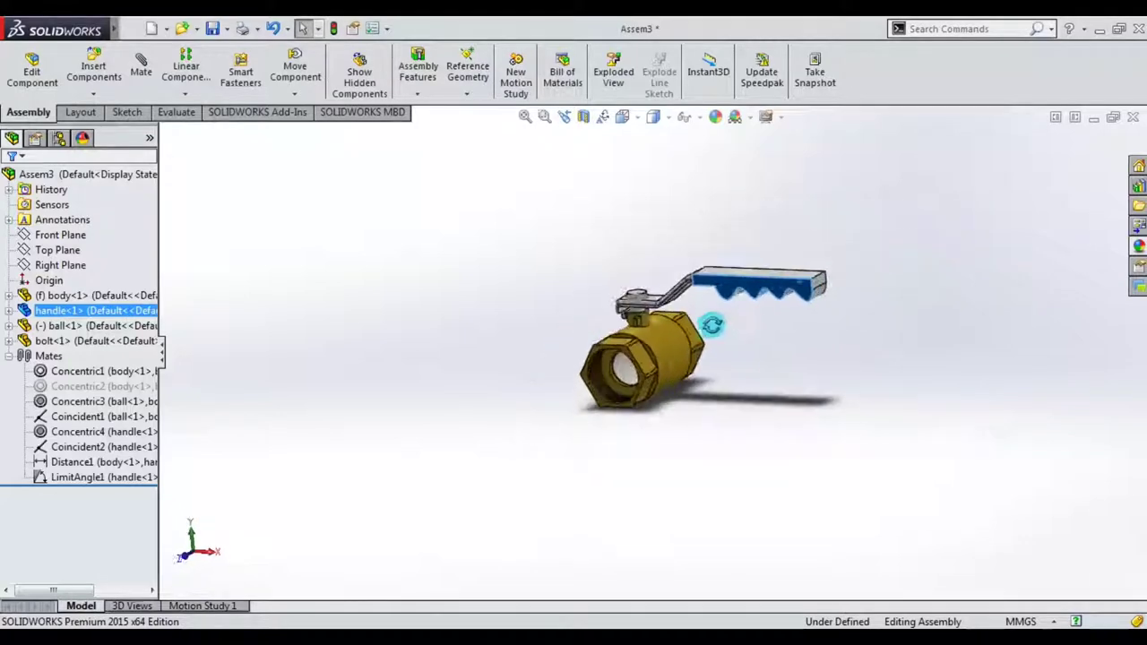